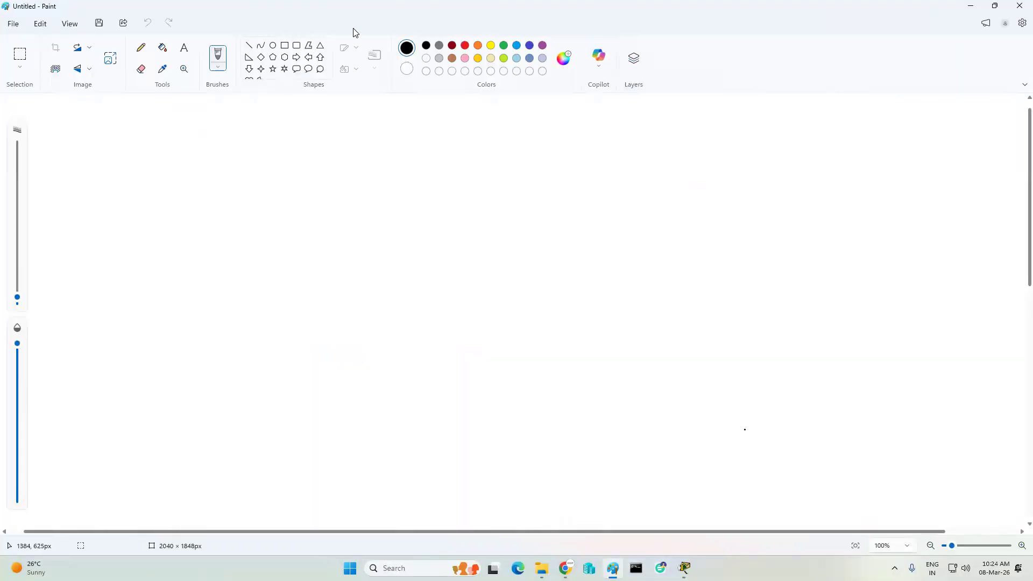
# - Type 'Intervlan Routing' in a text box at the canvas top-left, removing a stray 'v'
pyautogui.click(184, 47)
pyautogui.click(127, 148)
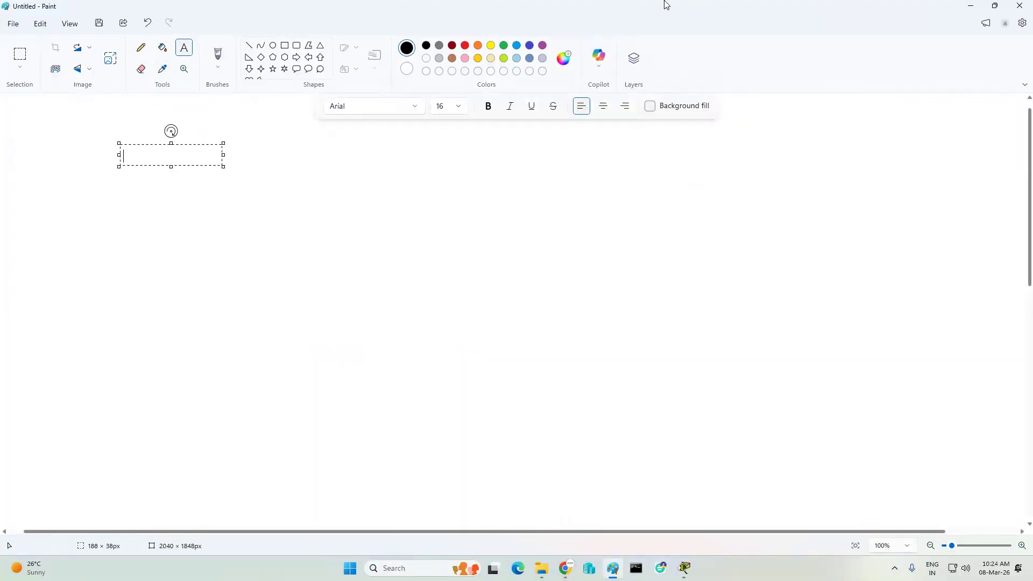
pyautogui.write('Intervlan Routing')
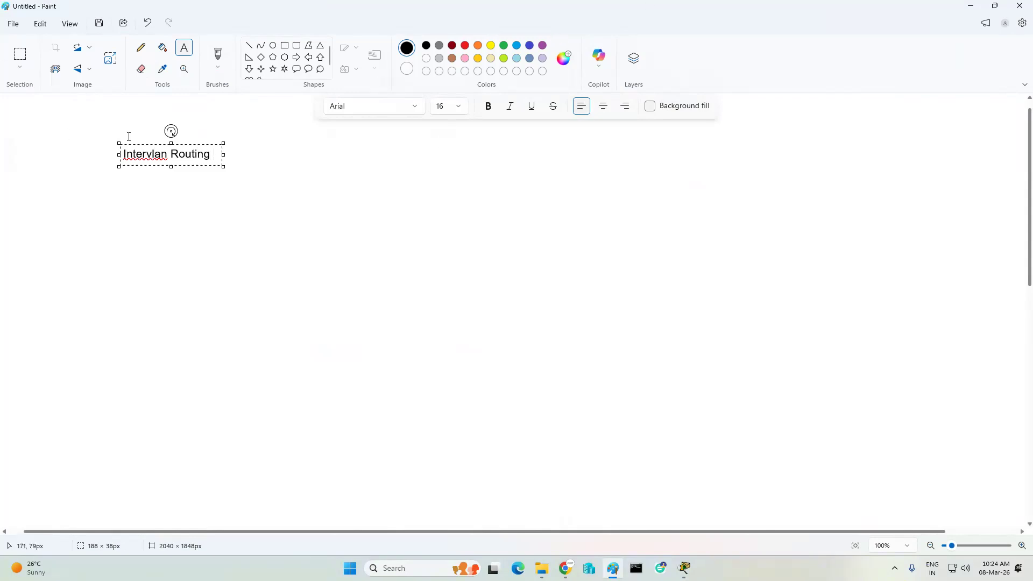
pyautogui.click(148, 151)
pyautogui.write('v')
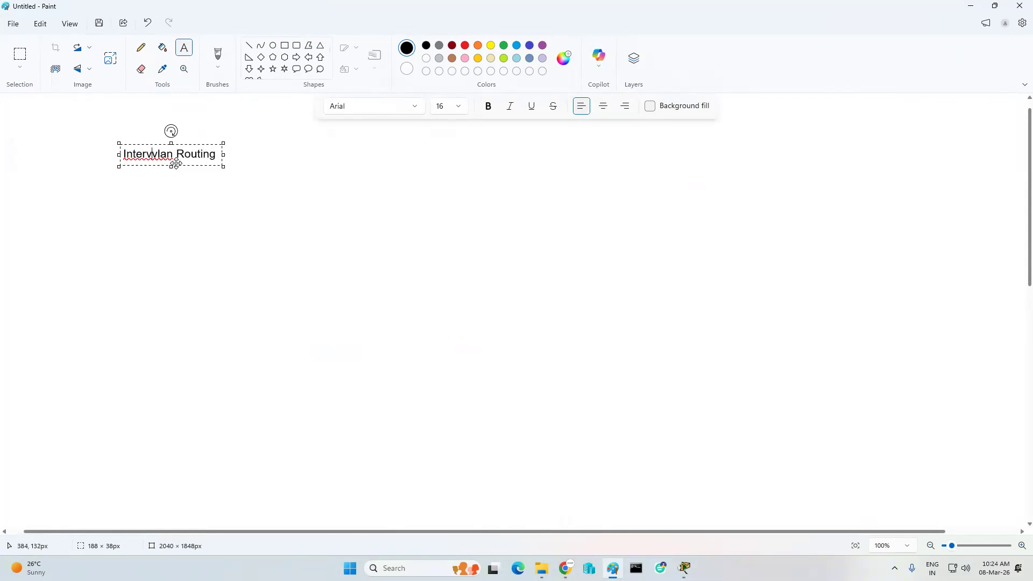
pyautogui.press('BackSpace')
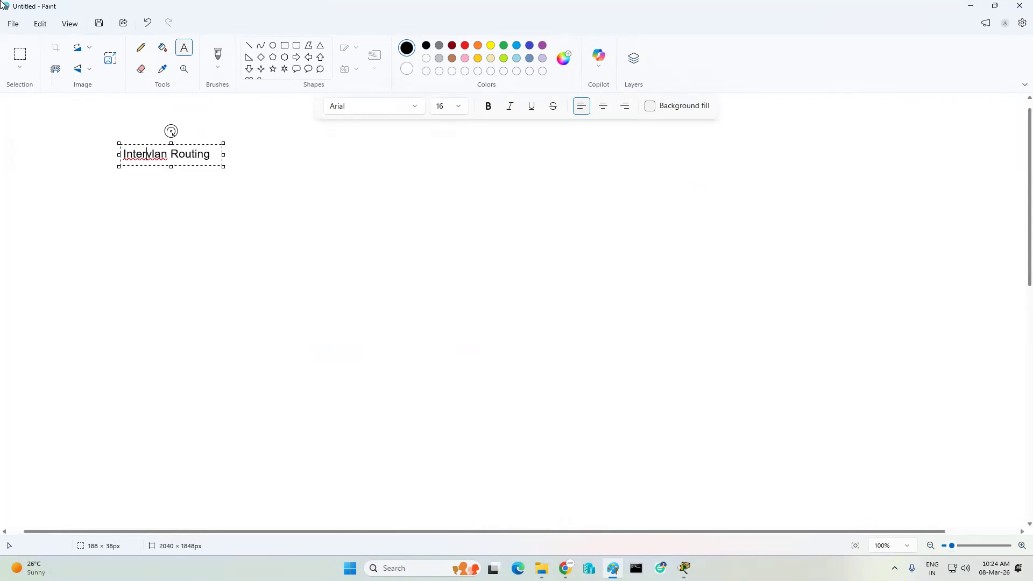
# - Draw a wide text box below the title and type 'When provide communication between vlans enable entervlan routing'
pyautogui.click(190, 184)
pyautogui.click(196, 187)
pyautogui.moveTo(300, 200); pyautogui.dragTo(728, 238)
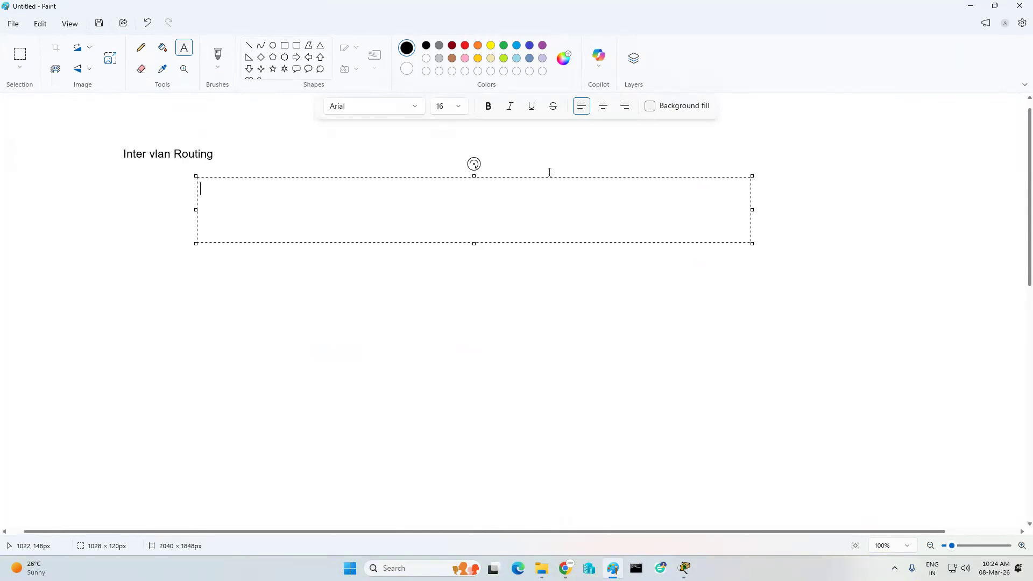
pyautogui.write('When provide commun')
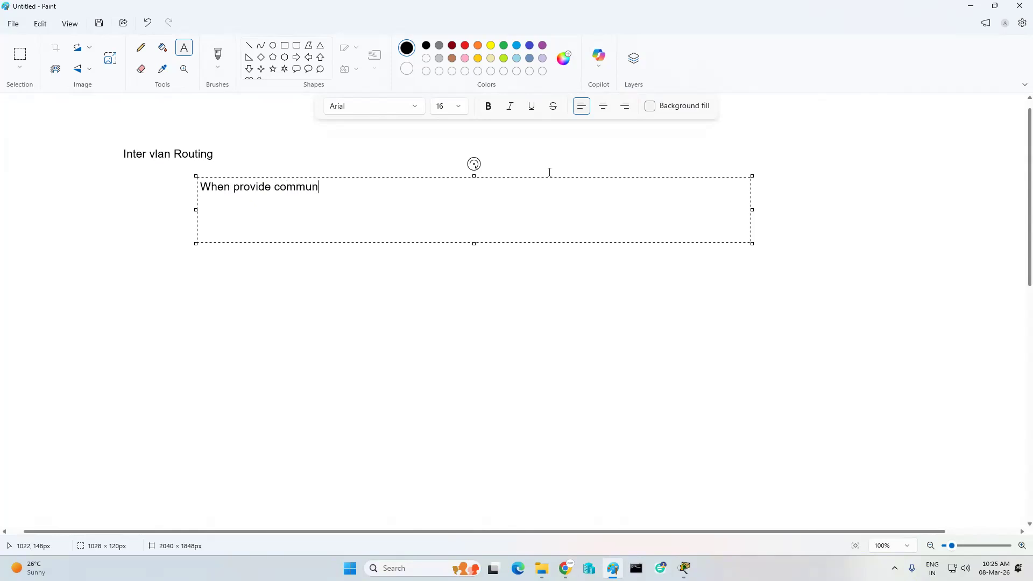
pyautogui.write('u')
pyautogui.press('BackSpace')
pyautogui.write('icat')
pyautogui.write('ion ')
pyautogui.write('between ')
pyautogui.write('vl')
pyautogui.write('and')
pyautogui.press('BackSpace')
pyautogui.press('BackSpace')
pyautogui.write('s')
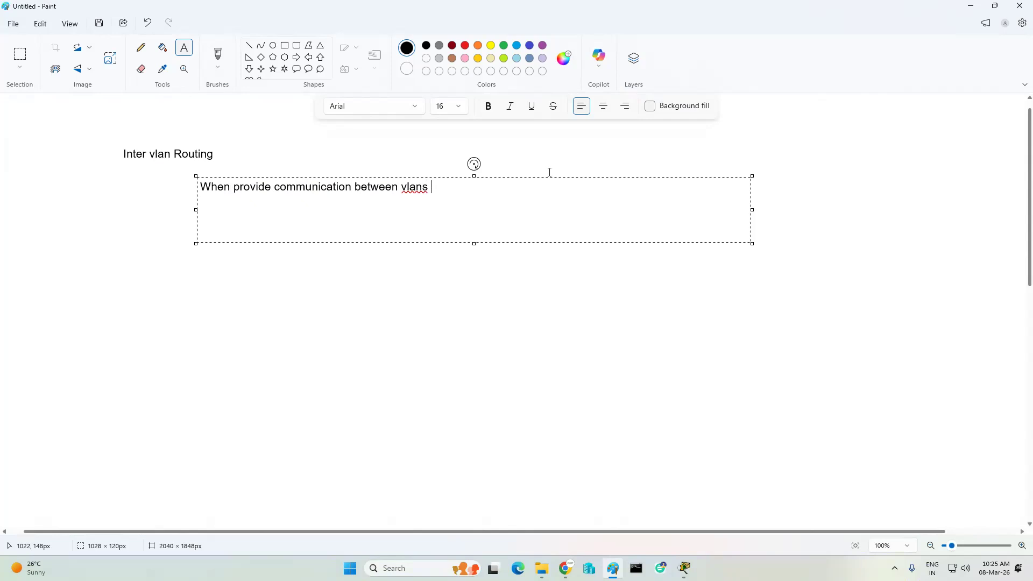
pyautogui.write(' enable entervlan ro')
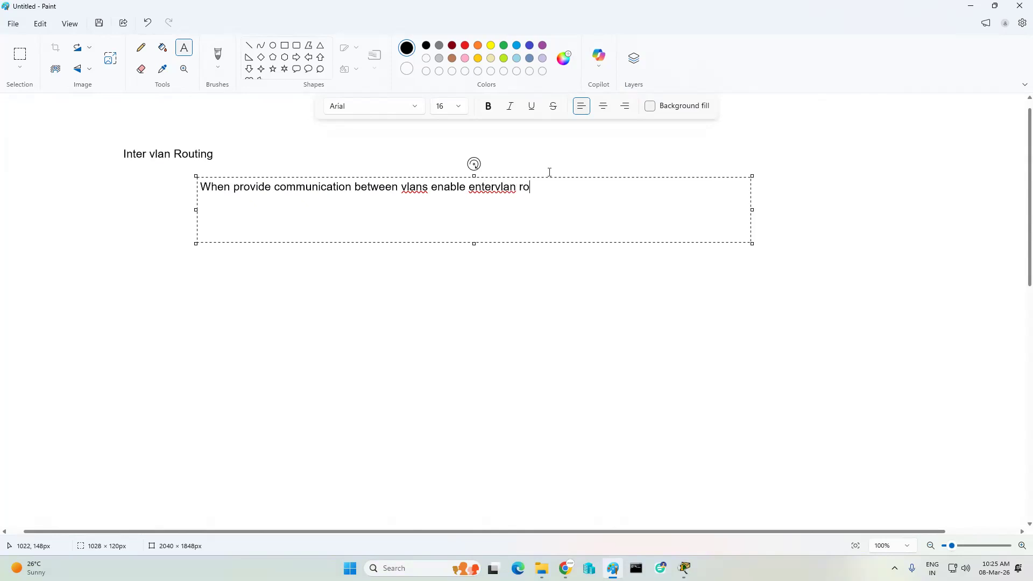
pyautogui.write('uting')
# - Correct 'entervlan' to 'inter vlan' and commit the sentence to the canvas
pyautogui.click(474, 186)
pyautogui.press('BackSpace')
pyautogui.write('n')
pyautogui.press('BackSpace')
pyautogui.write('io')
pyautogui.press('BackSpace')
pyautogui.click(493, 187)
pyautogui.click(544, 266)
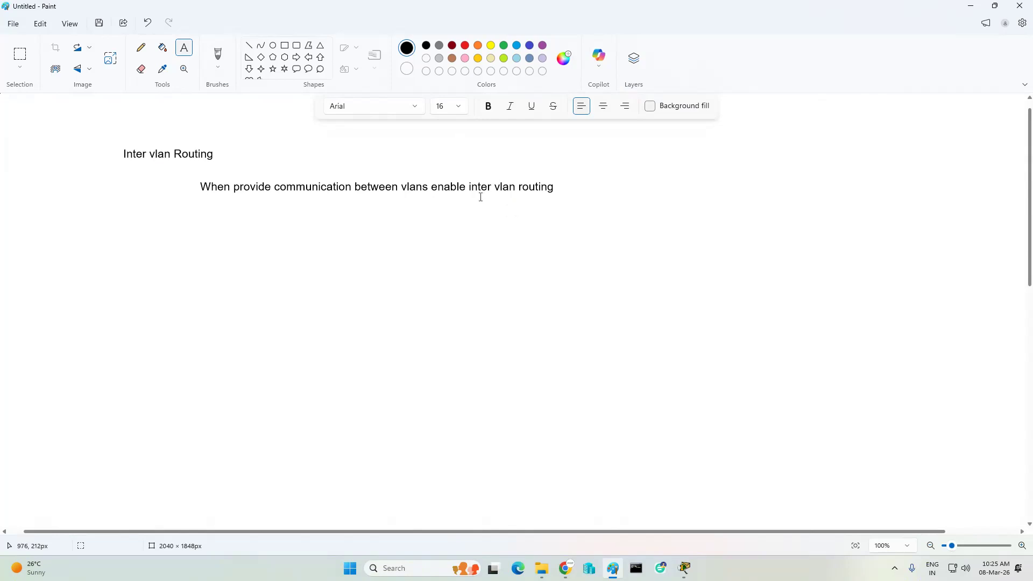
# - Draw a right-pointing arrow shape below the sentence
pyautogui.click(382, 235)
pyautogui.click(567, 242)
pyautogui.click(296, 57)
pyautogui.moveTo(307, 216); pyautogui.dragTo(610, 260)
# - Write 'When you enable inter vlan routing first enable trunking in switch interfaces' beside the arrow on one line
pyautogui.click(184, 47)
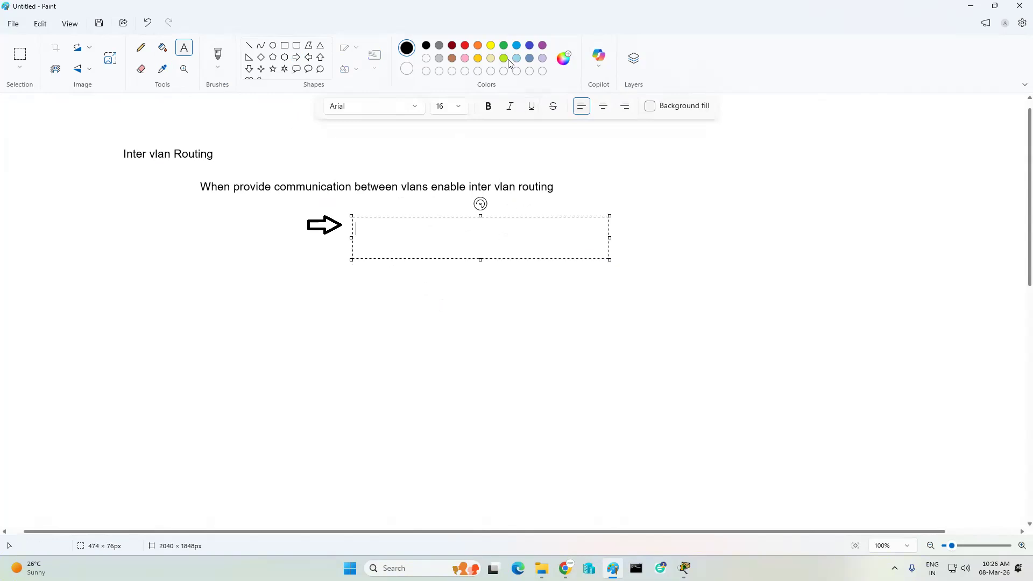
pyautogui.write('When you enabk')
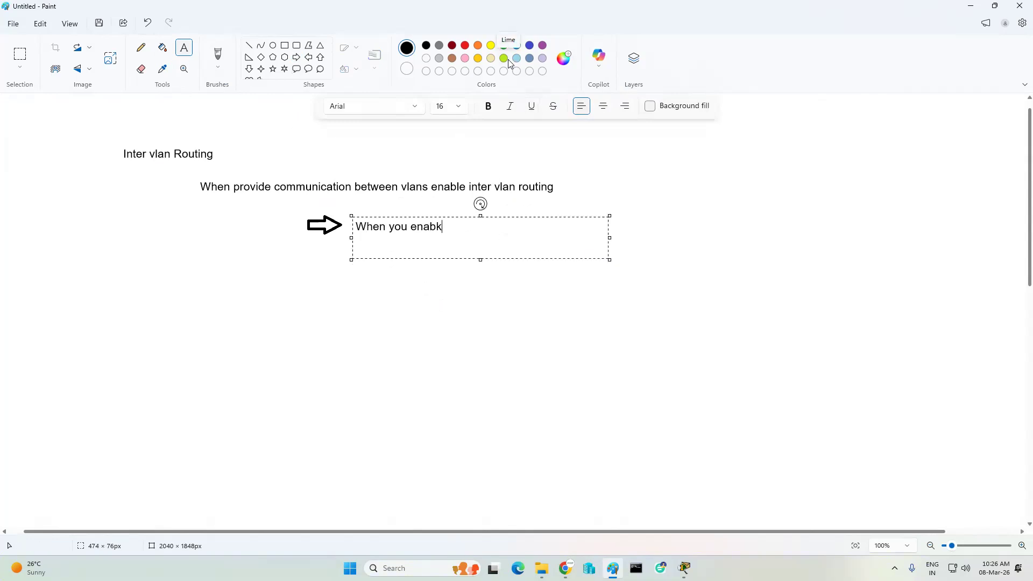
pyautogui.press('BackSpace')
pyautogui.write('le inter vlan routing fi')
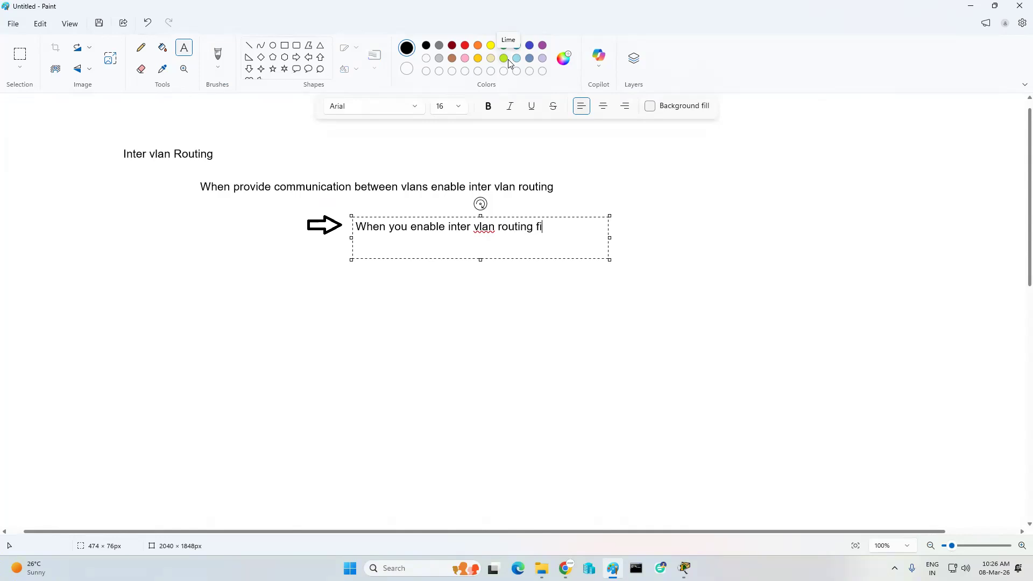
pyautogui.write('rst enable trunking in')
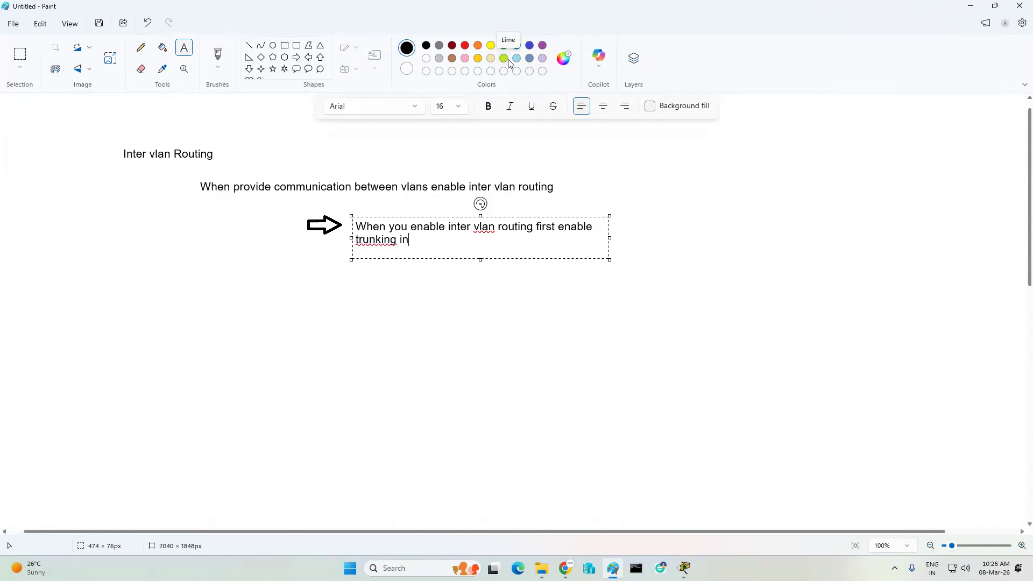
pyautogui.write(' switch interfaces')
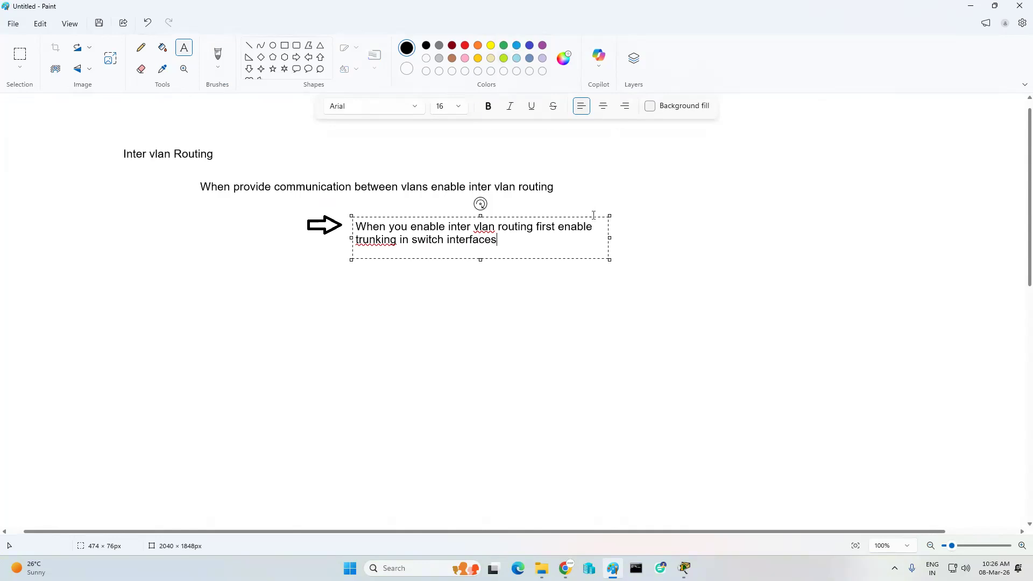
pyautogui.moveTo(612, 236); pyautogui.dragTo(845, 239)
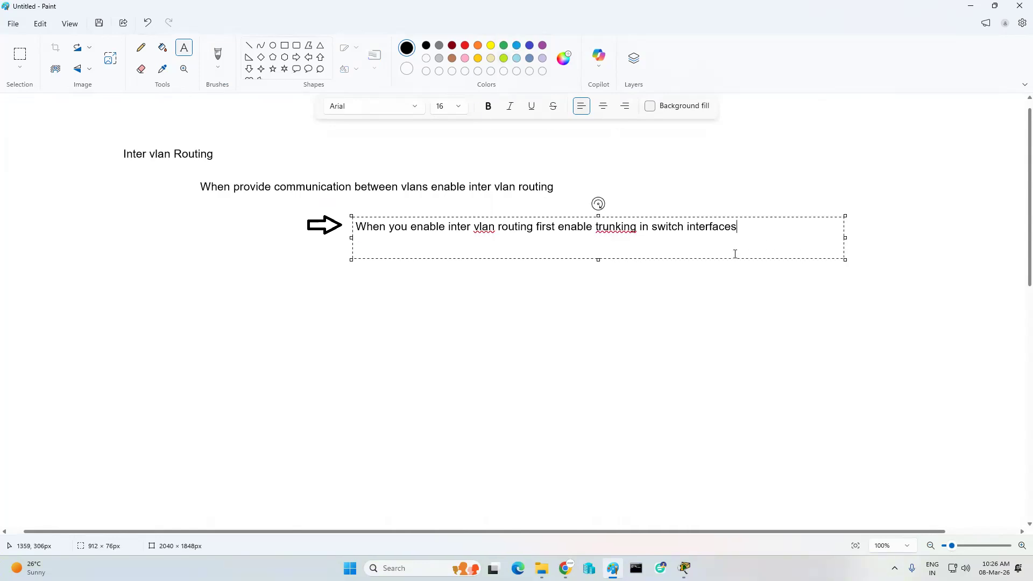
pyautogui.click(572, 329)
# - Create a new enlarged text box below the arrow note
pyautogui.click(433, 257)
pyautogui.click(433, 249)
pyautogui.moveTo(540, 274); pyautogui.dragTo(673, 304)
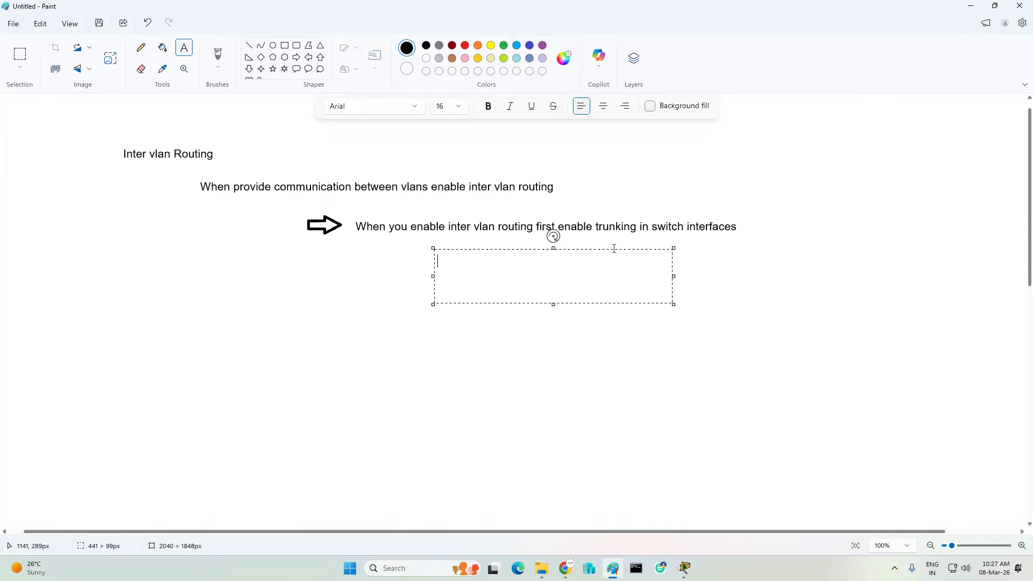
# - Write the two-protocol heading, 'ISL :- its work only cisco devs' and 'Dot1q -- open standard', then return to Packet Tracer
pyautogui.write('Tow kind of trunking')
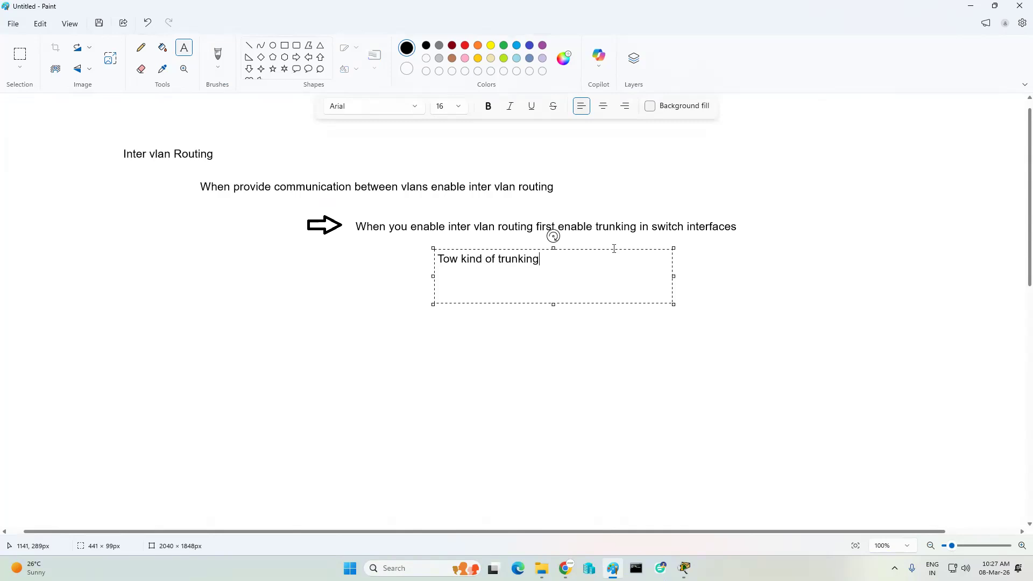
pyautogui.write(' protocol use by network')
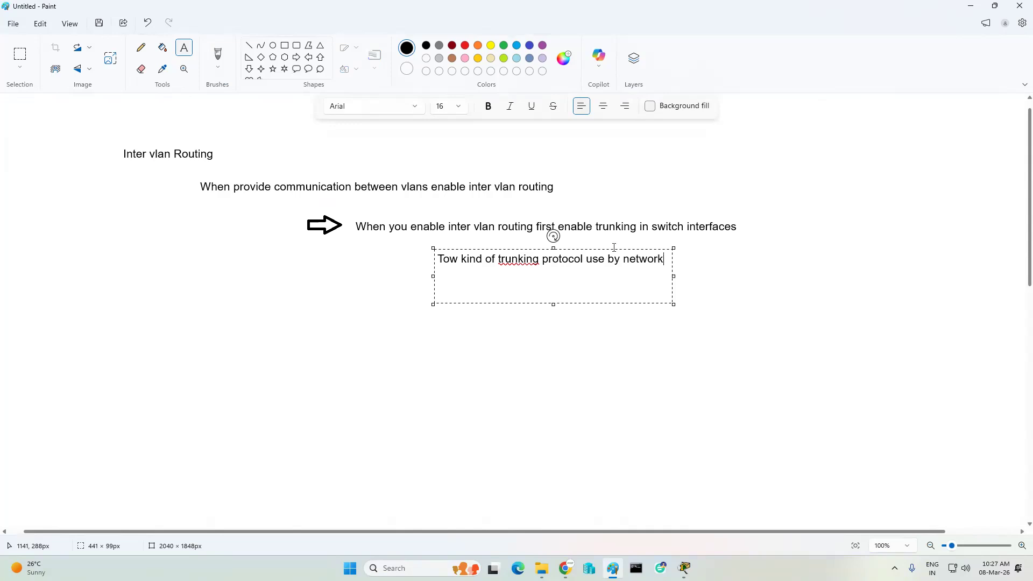
pyautogui.write(' admin')
pyautogui.moveTo(677, 272); pyautogui.dragTo(813, 274)
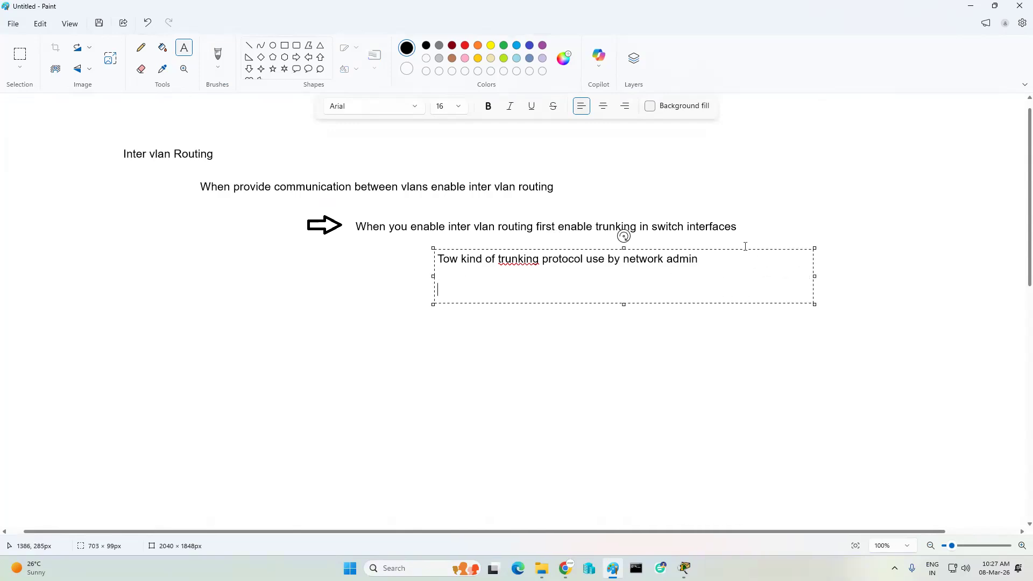
pyautogui.write('ISL :- its work only cisco dev')
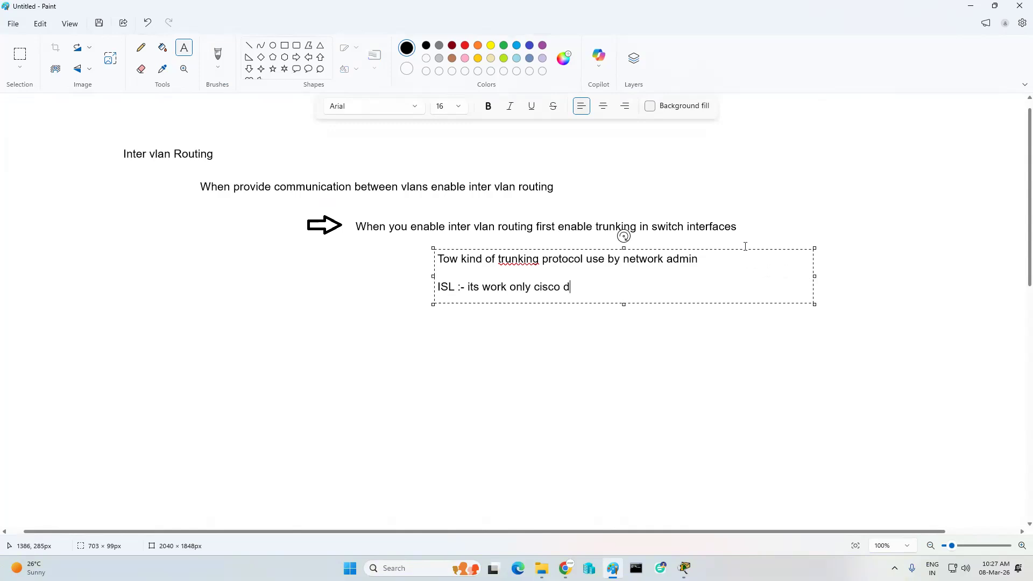
pyautogui.write('s')
pyautogui.press('Return')
pyautogui.press('Return')
pyautogui.write('Dot1')
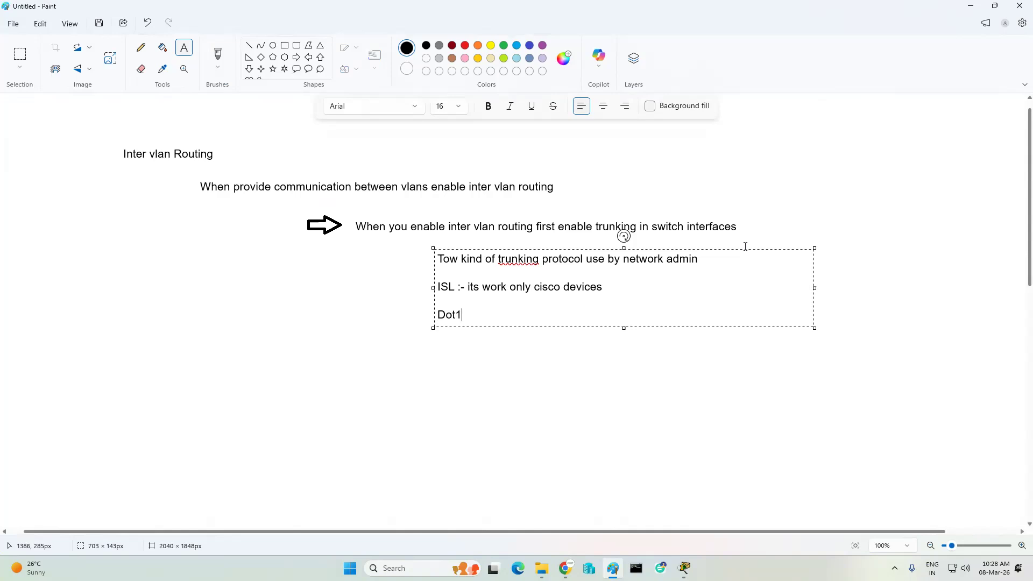
pyautogui.write('q -- open standard')
pyautogui.click(636, 370)
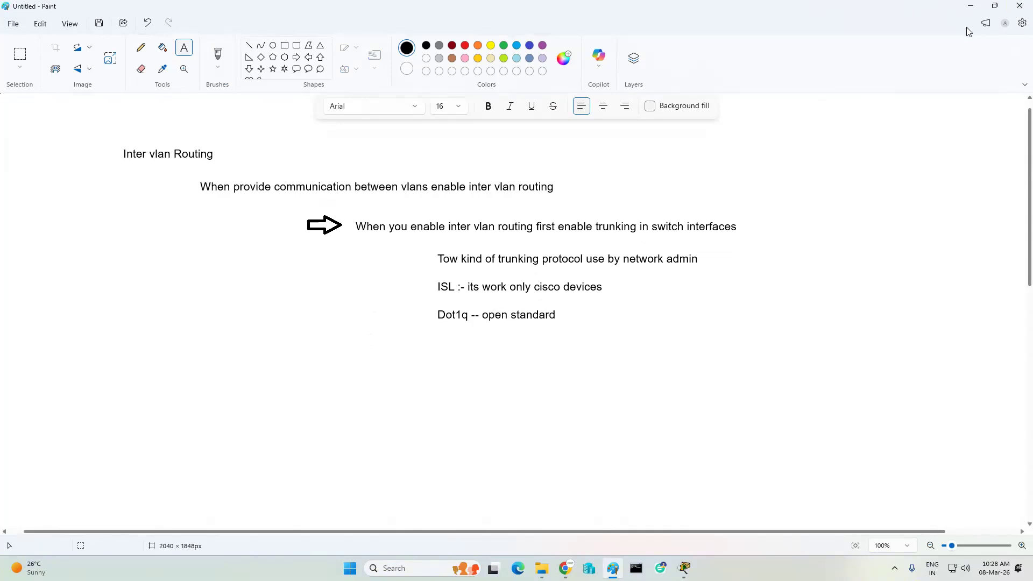
pyautogui.hotkey('alt', 'Tab')
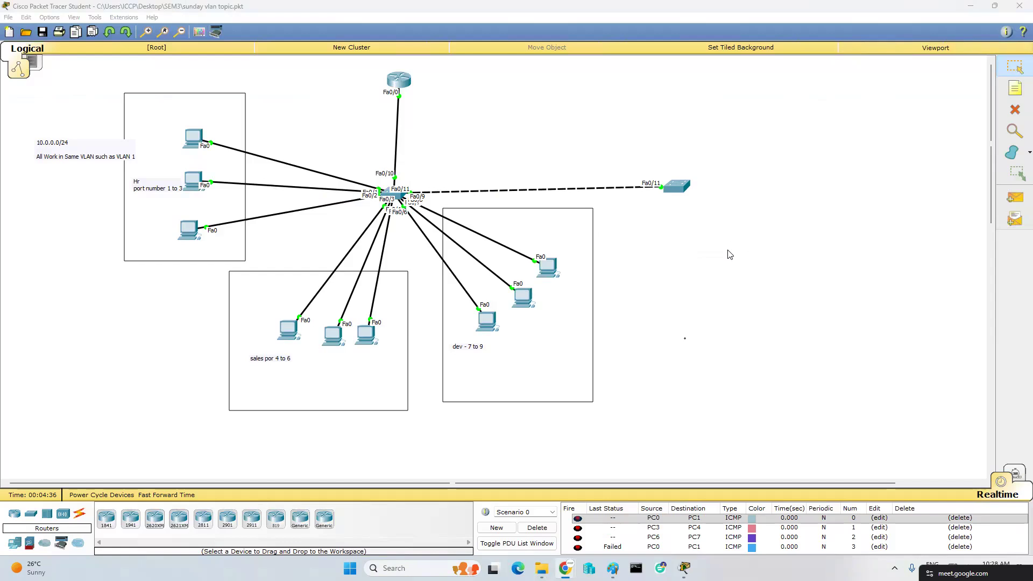
# - Open Switch0's CLI window and move it off the topology
pyautogui.click(400, 197)
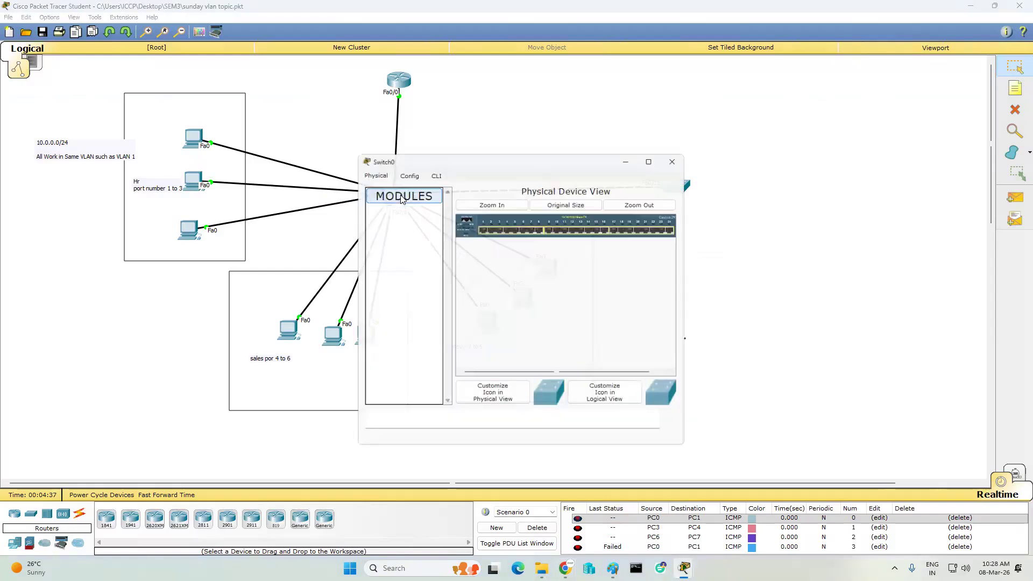
pyautogui.click(432, 171)
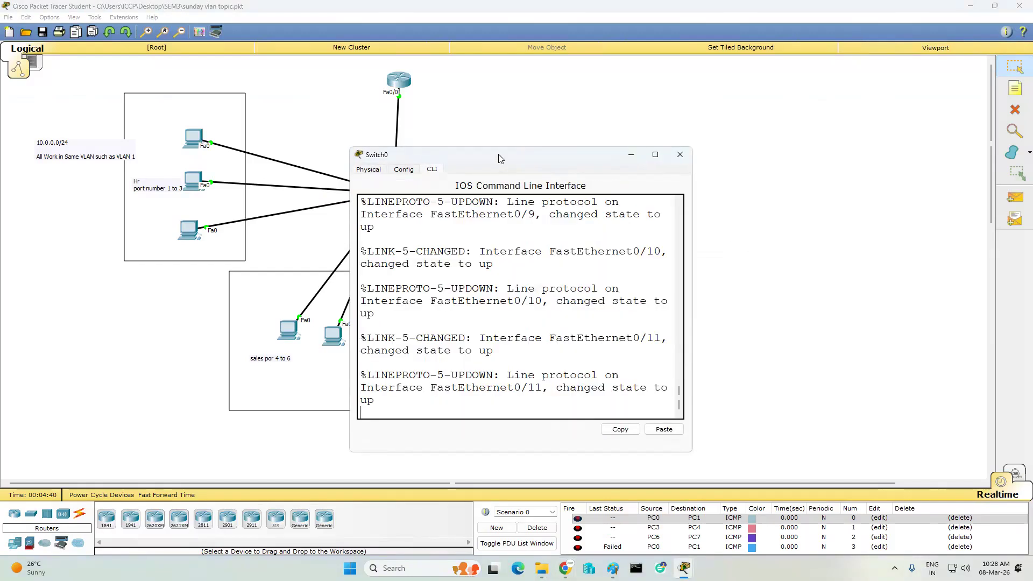
pyautogui.moveTo(503, 159); pyautogui.dragTo(570, 280)
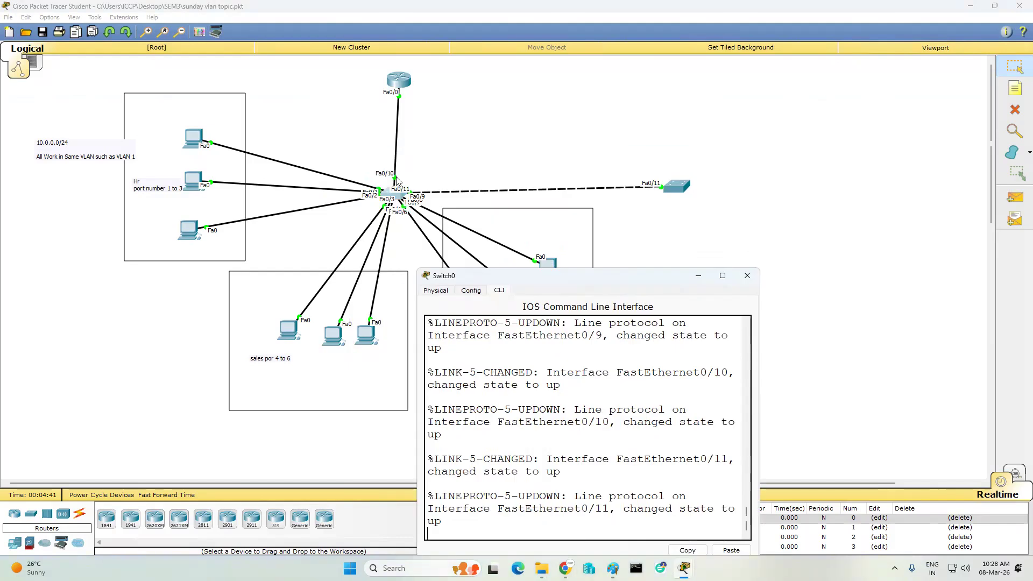
# - Add 'TP' notes by Fa0/10, by Fa0/11 and under the right-hand switch
pyautogui.click(1016, 86)
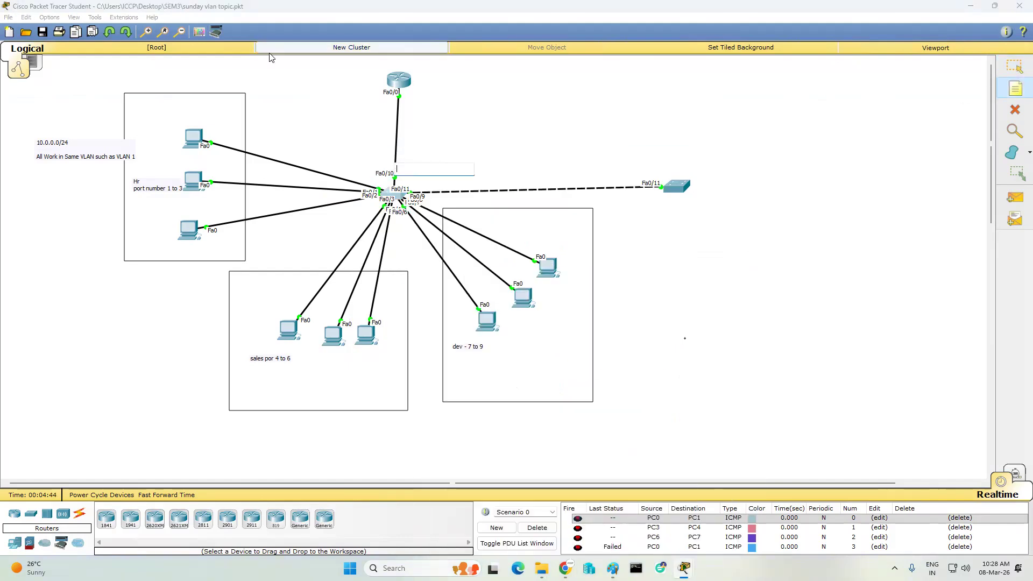
pyautogui.write('TP')
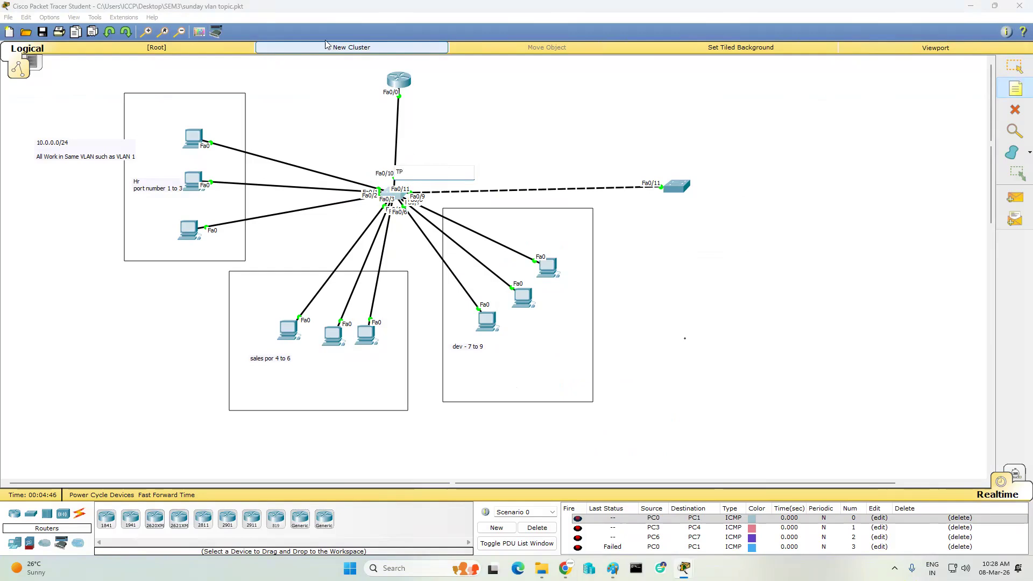
pyautogui.click(465, 142)
pyautogui.click(416, 183)
pyautogui.write('TP')
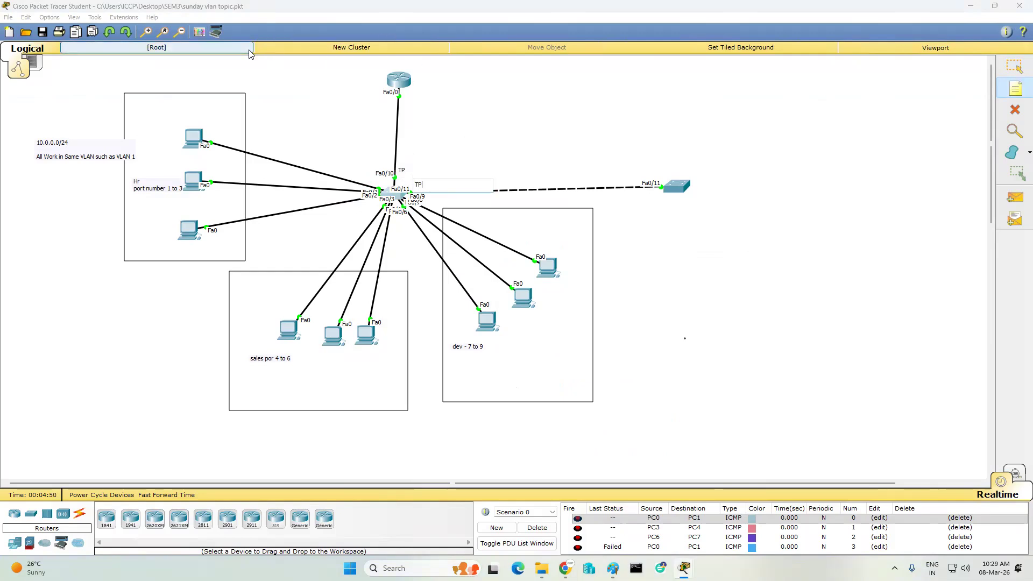
pyautogui.click(613, 216)
pyautogui.click(640, 196)
pyautogui.write('TP')
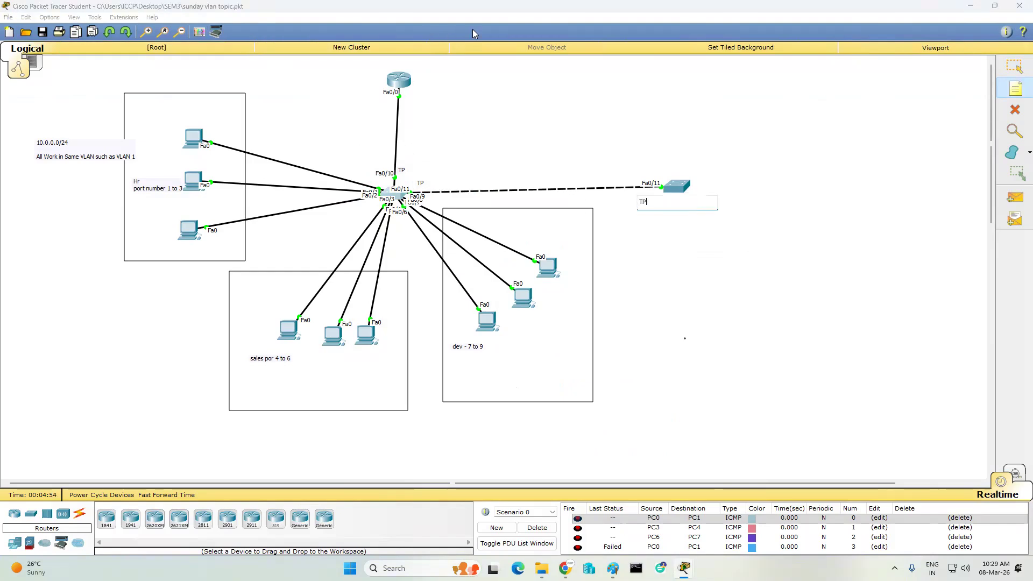
pyautogui.click(784, 244)
pyautogui.click(1014, 66)
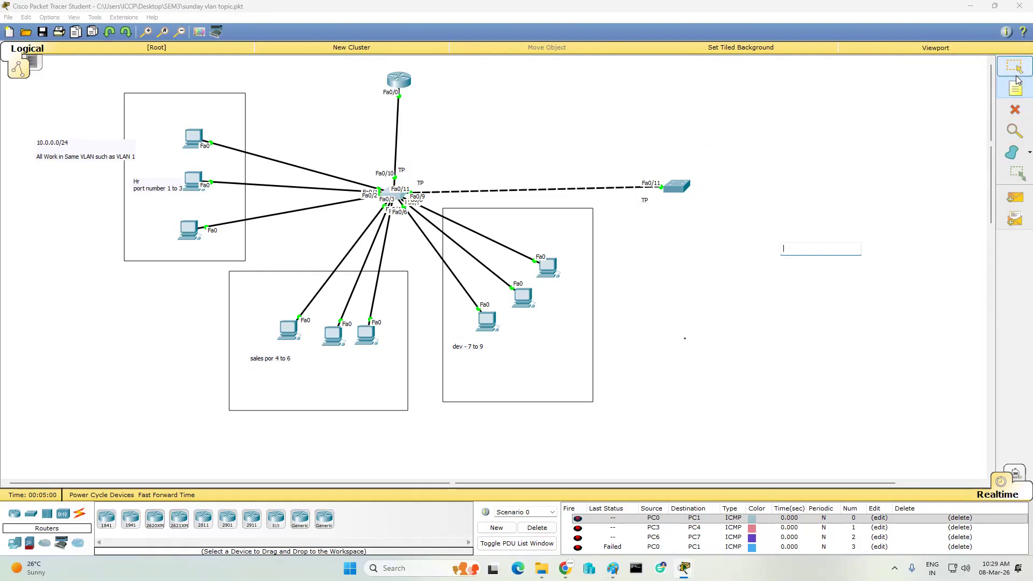
pyautogui.click(391, 193)
# - On Switch0, enter privileged mode with 'en' and run 'show interfaces trunk'
pyautogui.moveTo(596, 280); pyautogui.dragTo(586, 169)
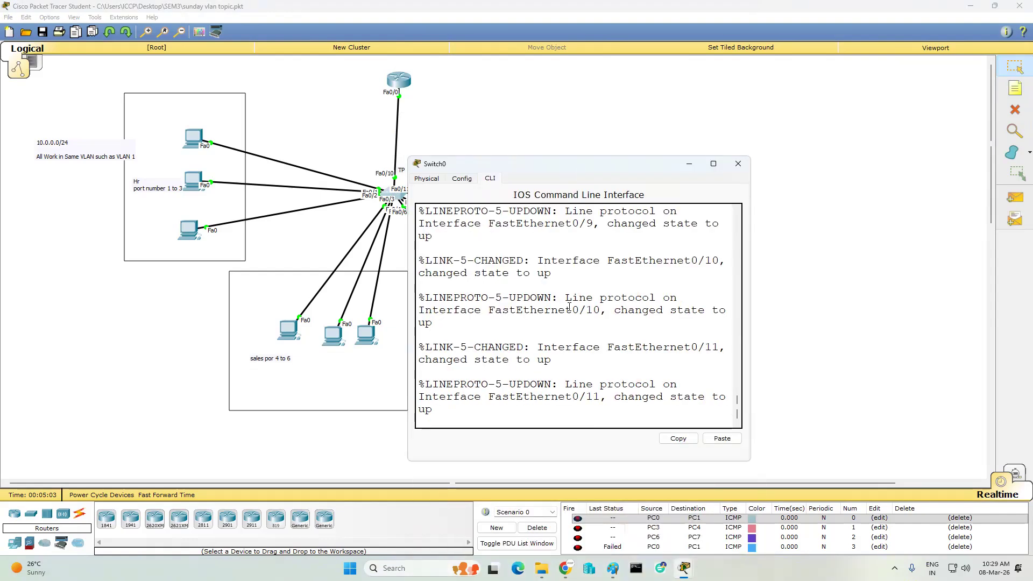
pyautogui.press('Return')
pyautogui.press('Return')
pyautogui.press('Return')
pyautogui.press('Return')
pyautogui.write('en')
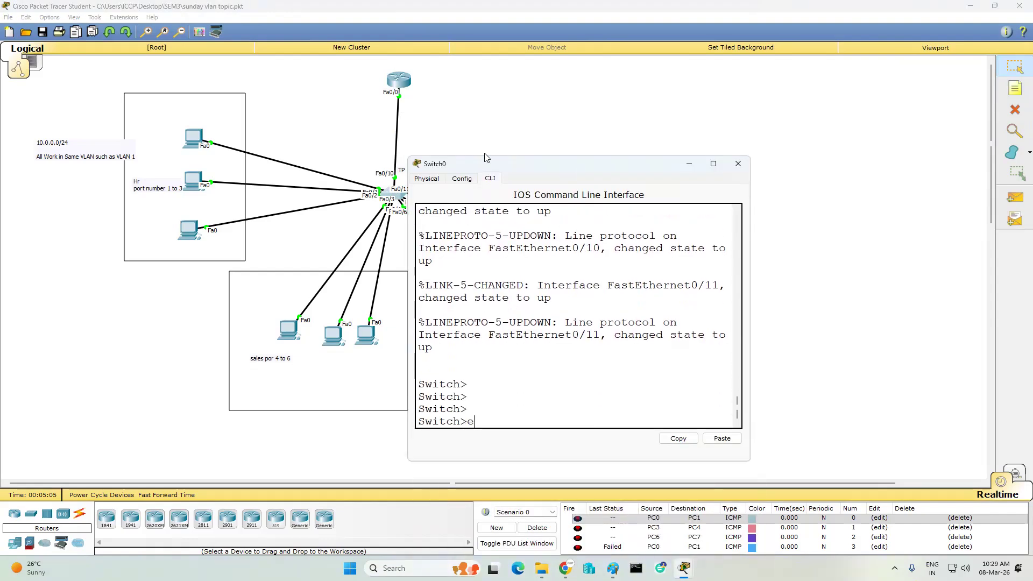
pyautogui.press('Return')
pyautogui.press('Return')
pyautogui.press('Return')
pyautogui.write('sh int')
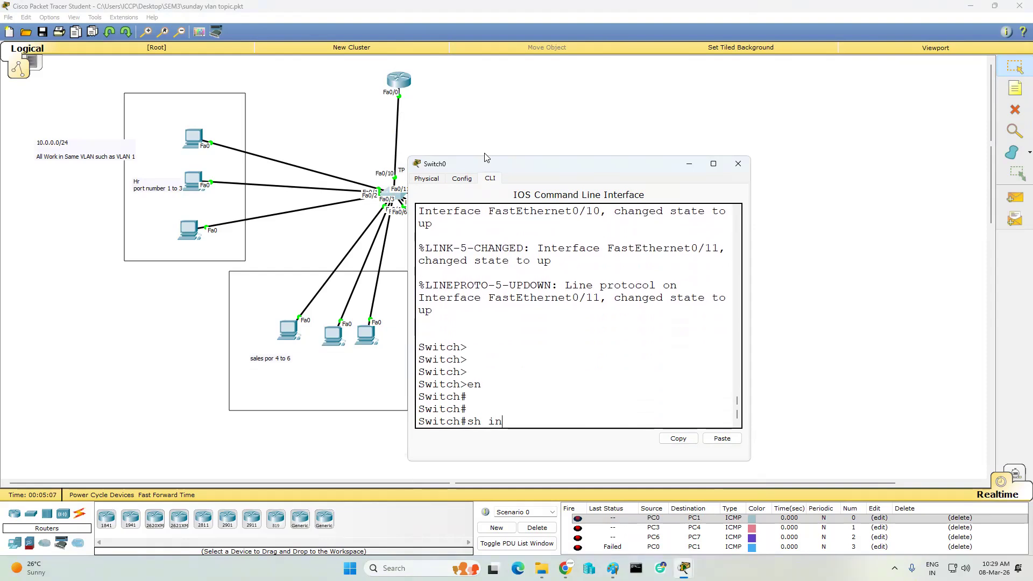
pyautogui.press('Tab')
pyautogui.write('tr')
pyautogui.press('Tab')
pyautogui.press('Return')
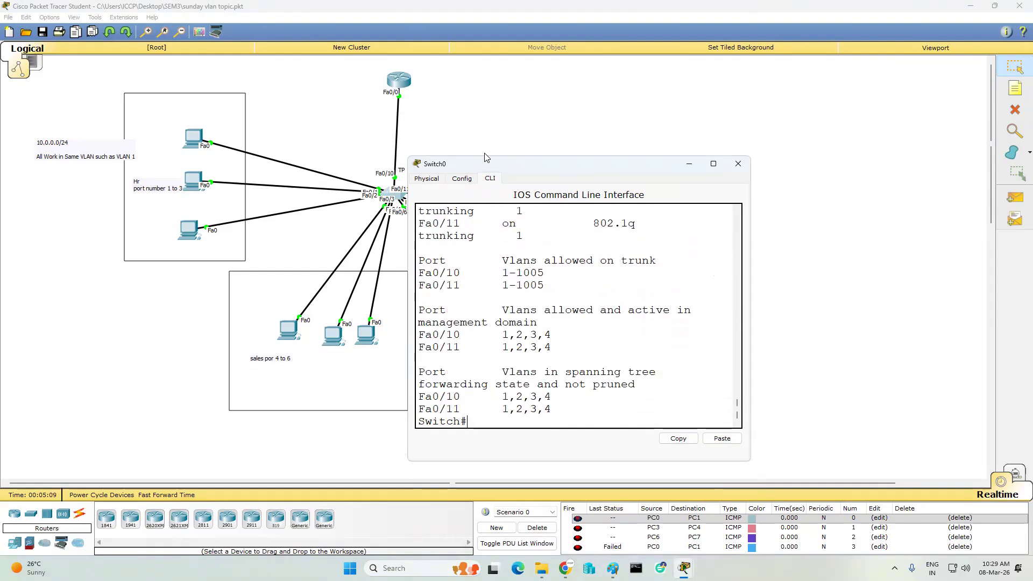
# - Widen the console and highlight the 802.1q encapsulation and active VLANs 1,2,3,4
pyautogui.moveTo(593, 225); pyautogui.dragTo(653, 223)
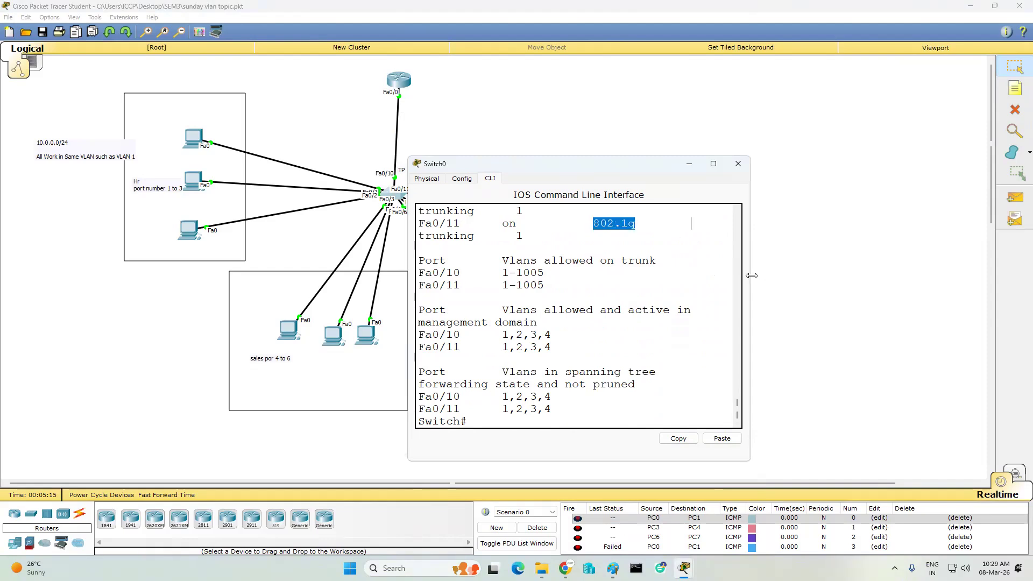
pyautogui.moveTo(752, 275); pyautogui.dragTo(990, 260)
pyautogui.moveTo(511, 322); pyautogui.dragTo(705, 333)
pyautogui.moveTo(495, 344); pyautogui.dragTo(556, 366)
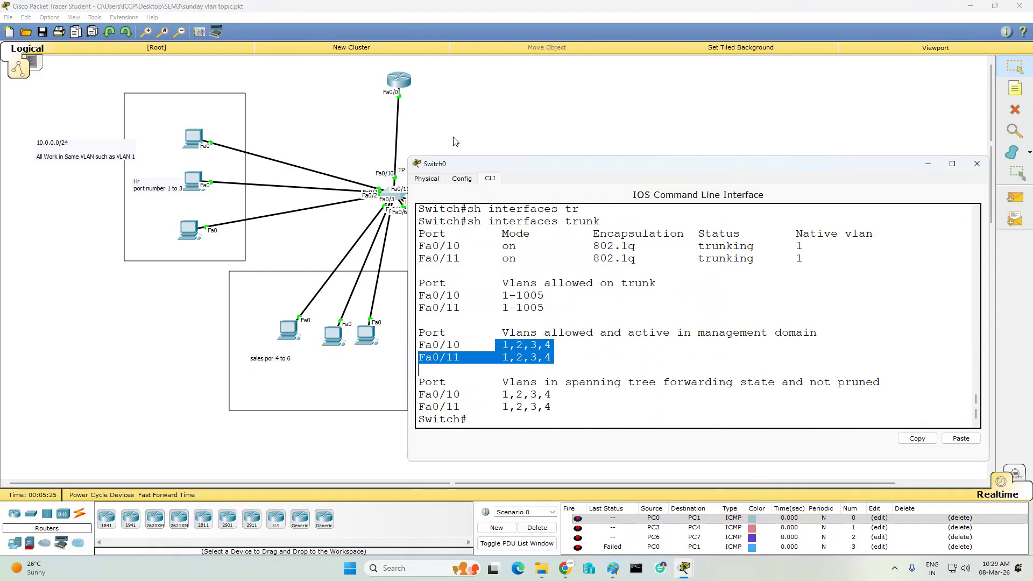
pyautogui.moveTo(578, 234); pyautogui.dragTo(628, 256)
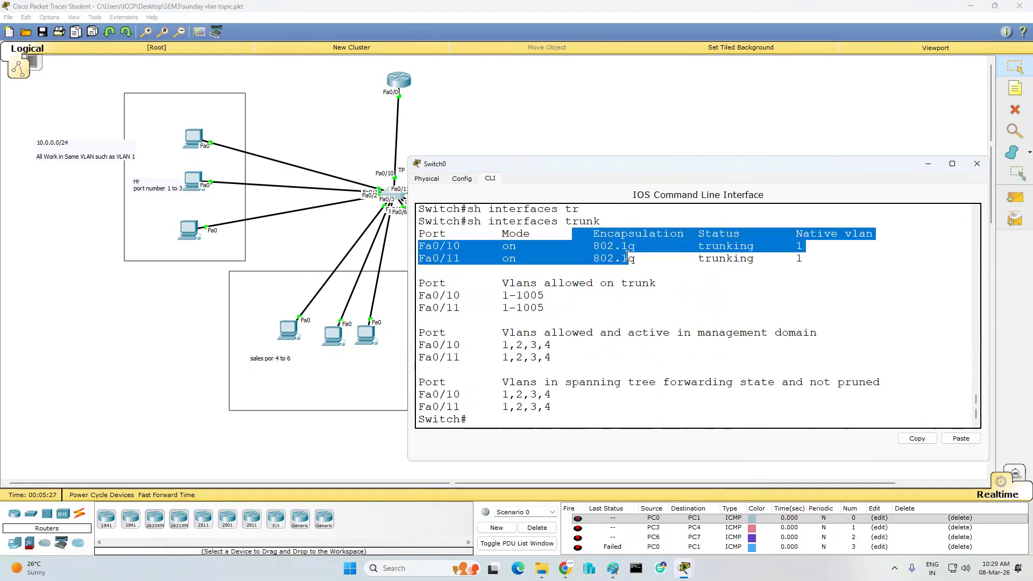
pyautogui.click(795, 236)
pyautogui.moveTo(796, 236); pyautogui.dragTo(843, 262)
pyautogui.click(769, 274)
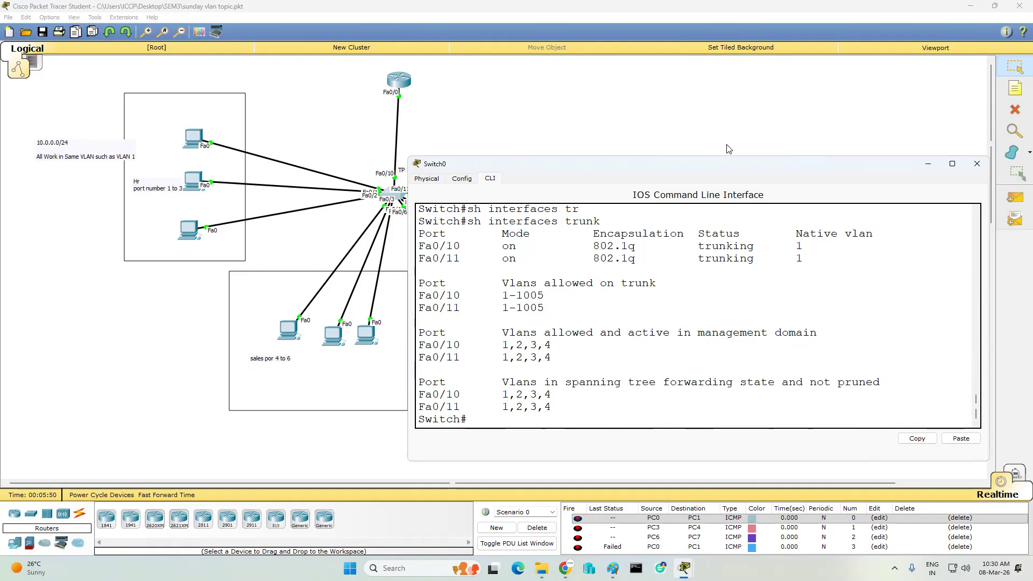
# - Minimize Switch0, open Switch1's CLI and enter privileged mode with 'en'
pyautogui.click(930, 162)
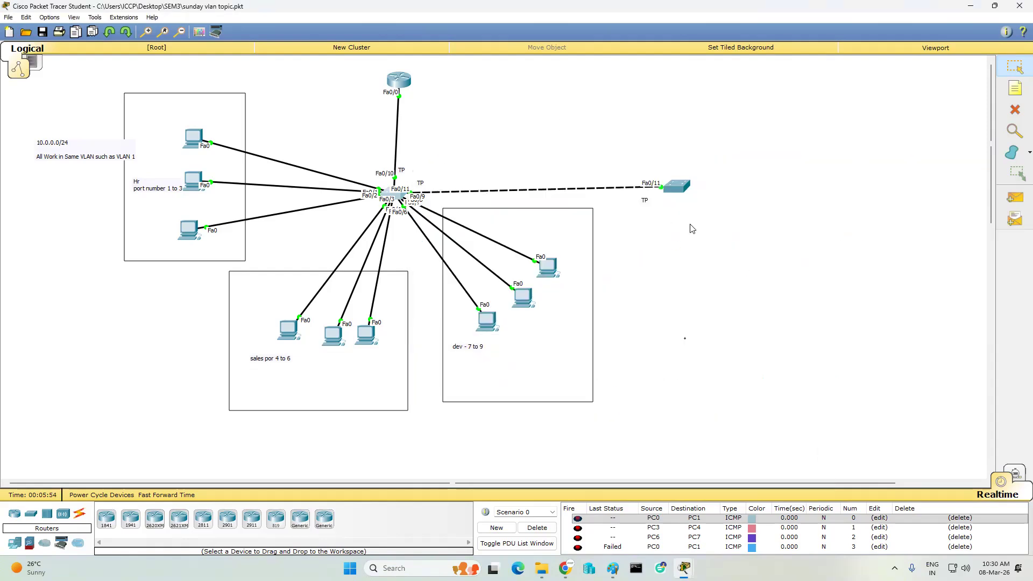
pyautogui.click(678, 187)
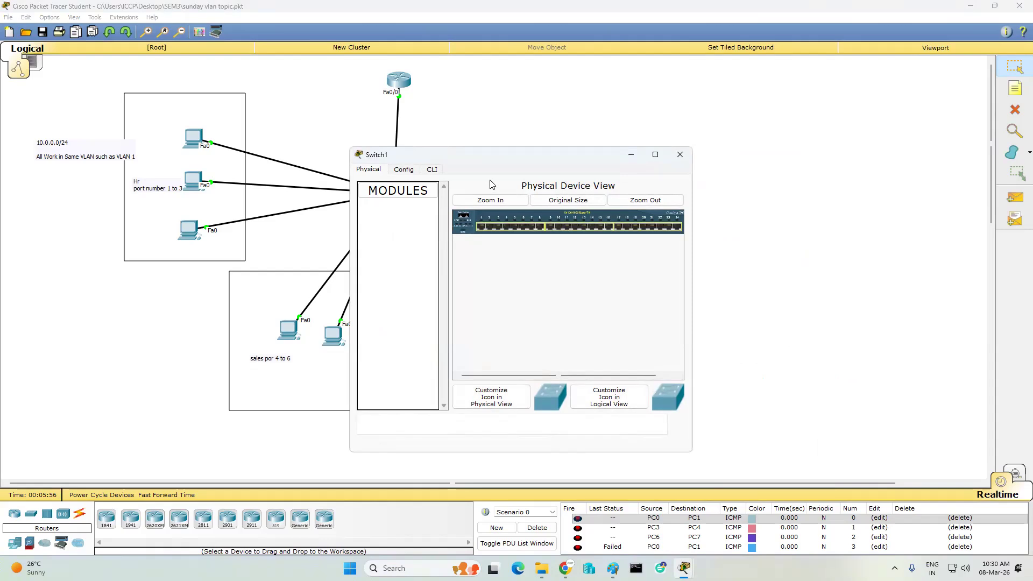
pyautogui.click(431, 169)
pyautogui.press('Return')
pyautogui.press('Return')
pyautogui.press('Return')
pyautogui.press('Return')
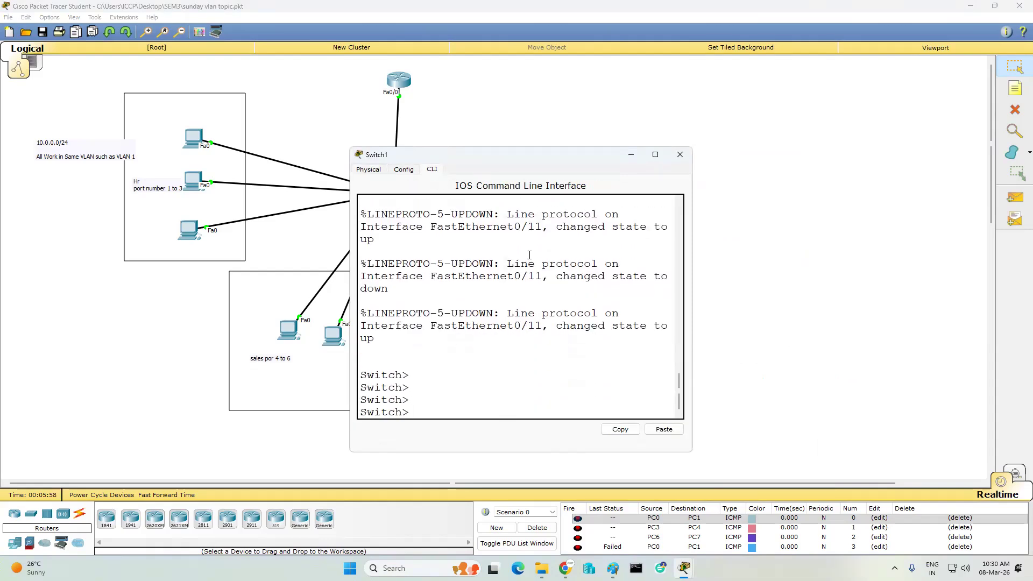
pyautogui.write('en')
pyautogui.press('Return')
pyautogui.press('Return')
pyautogui.press('Return')
pyautogui.press('Return')
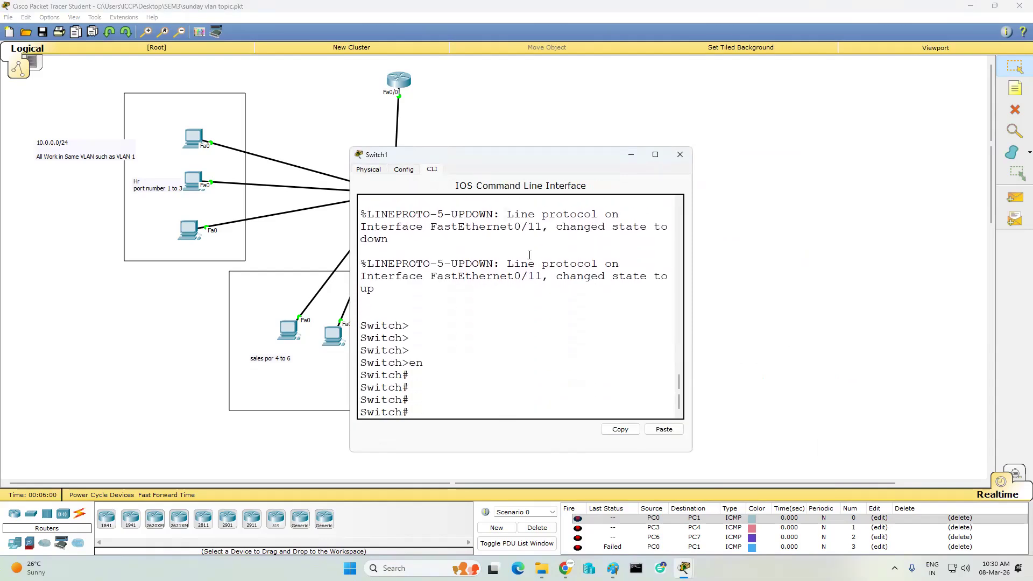
pyautogui.write('int fa0/11 sw')
pyautogui.press('Tab')
pyautogui.press('BackSpace')
pyautogui.press('BackSpace')
pyautogui.press('Return')
# - Enter 'conf t', select interface fa0/11 and set it to switchport mode access
pyautogui.write('conf t')
pyautogui.press('Return')
pyautogui.press('Return')
pyautogui.press('Return')
pyautogui.press('Return')
pyautogui.write('int fa0/11')
pyautogui.press('Return')
pyautogui.write('sw')
pyautogui.press('Tab')
pyautogui.write('m')
pyautogui.press('Tab')
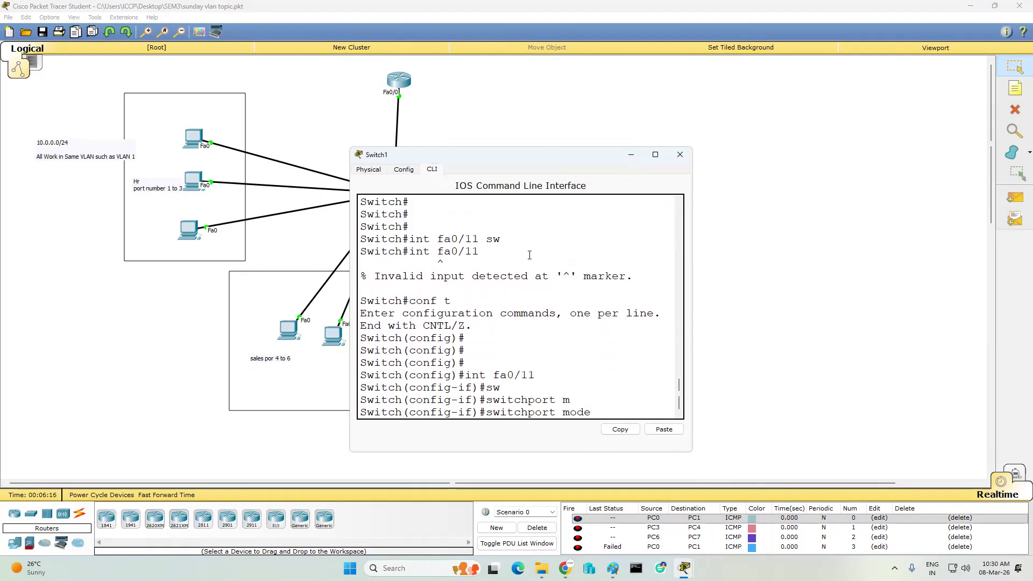
pyautogui.write('a')
pyautogui.press('Tab')
pyautogui.press('Return')
# - Change Fa0/11 to switchport mode trunk and close the Switch1 window
pyautogui.write('sw')
pyautogui.press('Tab')
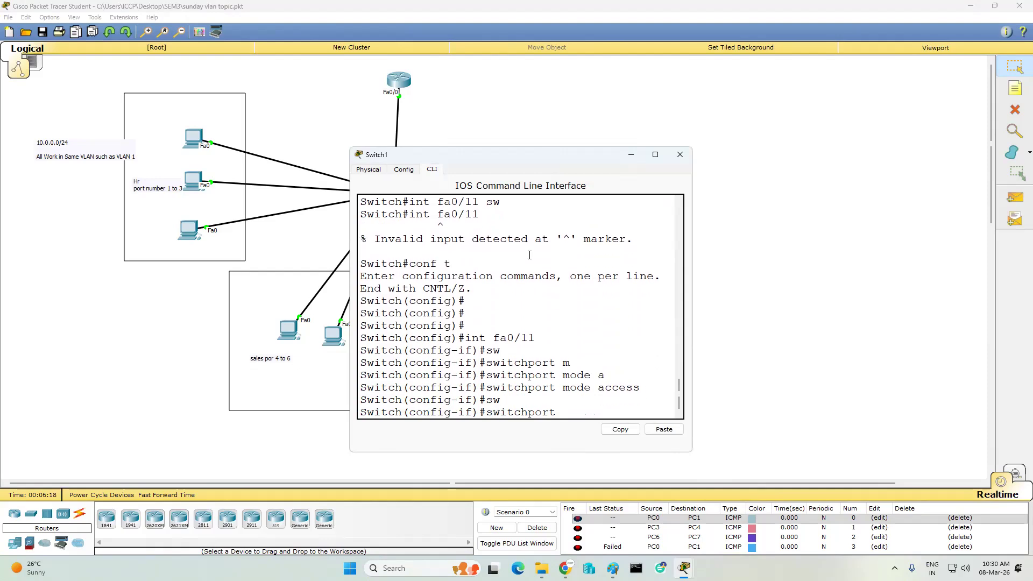
pyautogui.write('m')
pyautogui.press('Tab')
pyautogui.write('t')
pyautogui.press('Tab')
pyautogui.press('Return')
pyautogui.press('Return')
pyautogui.press('Return')
pyautogui.press('Return')
pyautogui.press('Return')
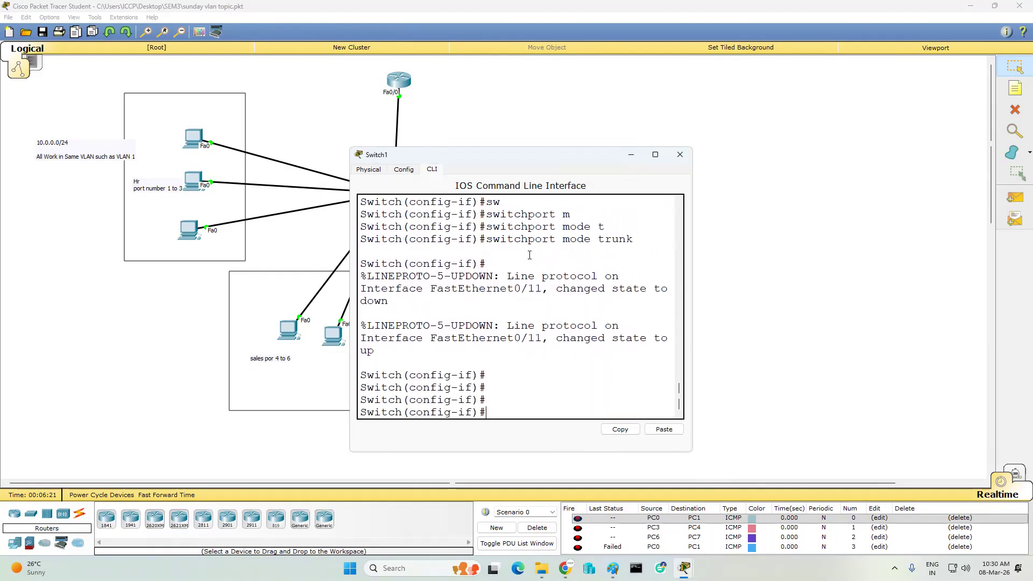
pyautogui.click(680, 154)
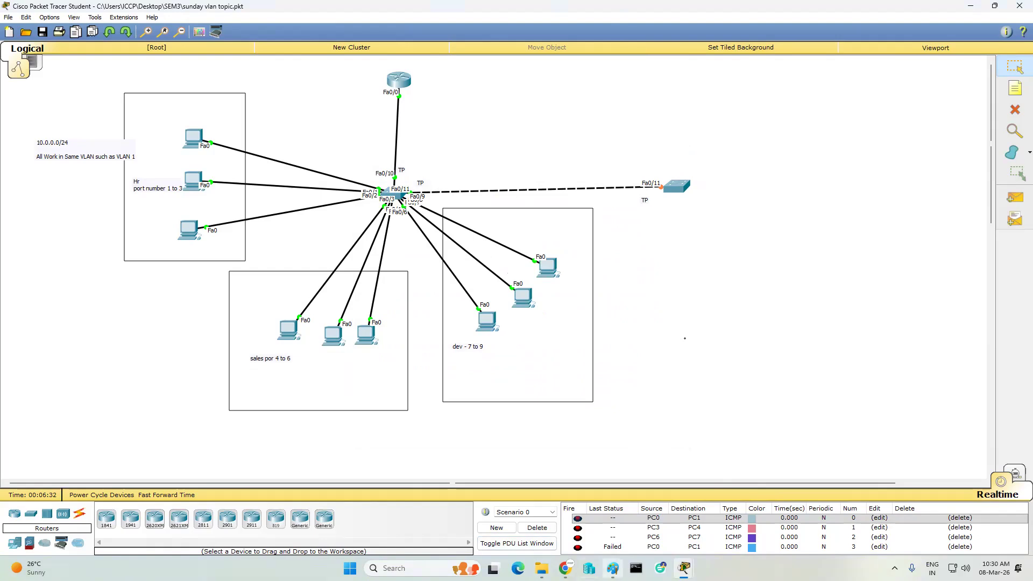
pyautogui.click(612, 568)
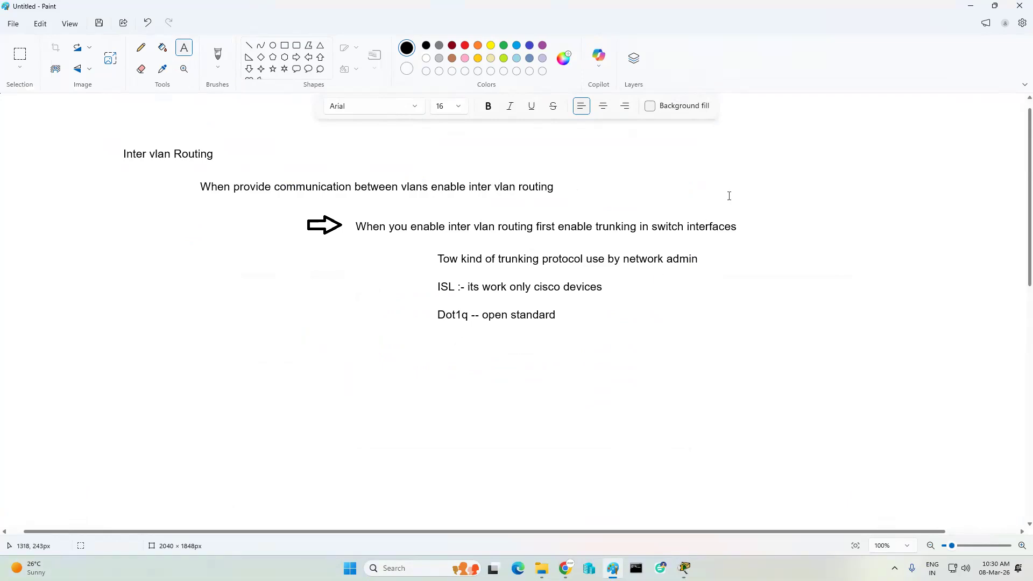
pyautogui.click(967, 6)
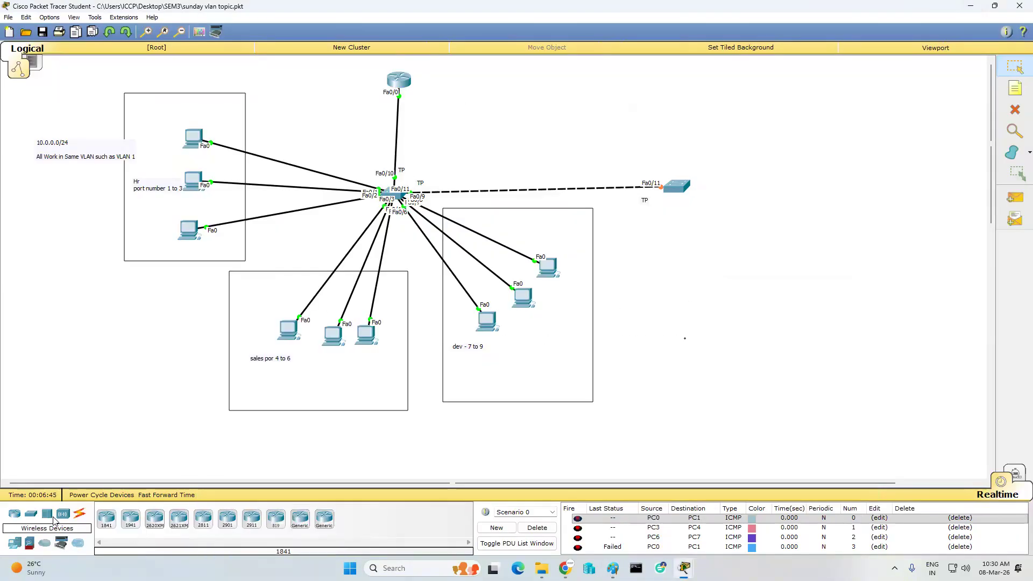
pyautogui.click(32, 518)
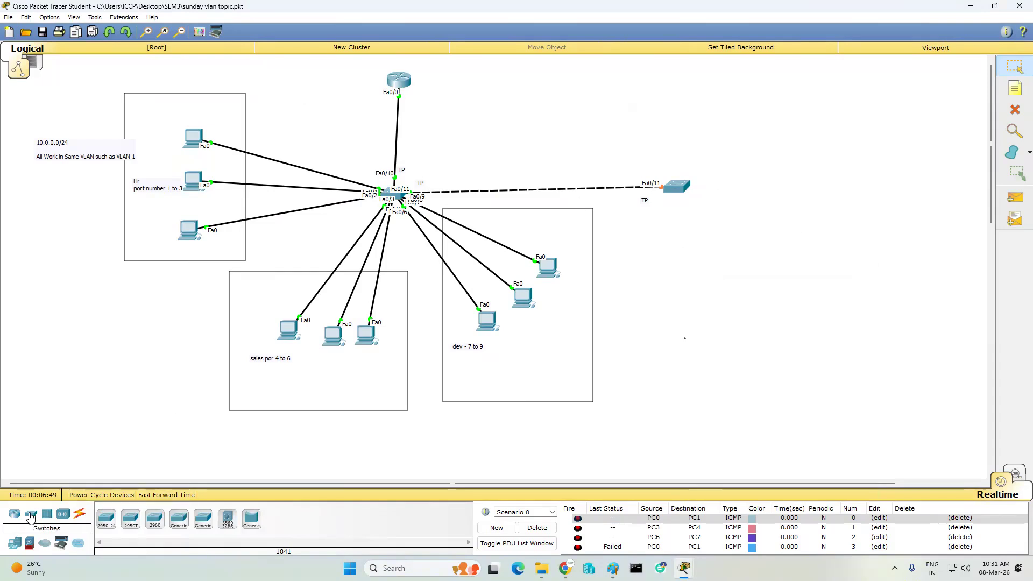
# - Add a 2950T-24 switch and cross-over cable the middle switch's Fa0/10 to its Fa0/10
pyautogui.click(827, 178)
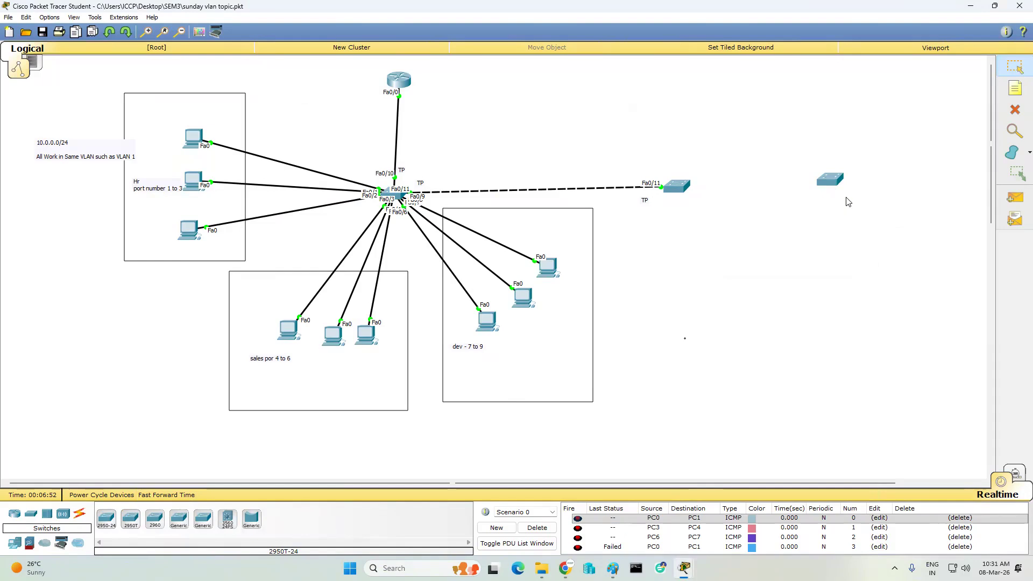
pyautogui.click(80, 514)
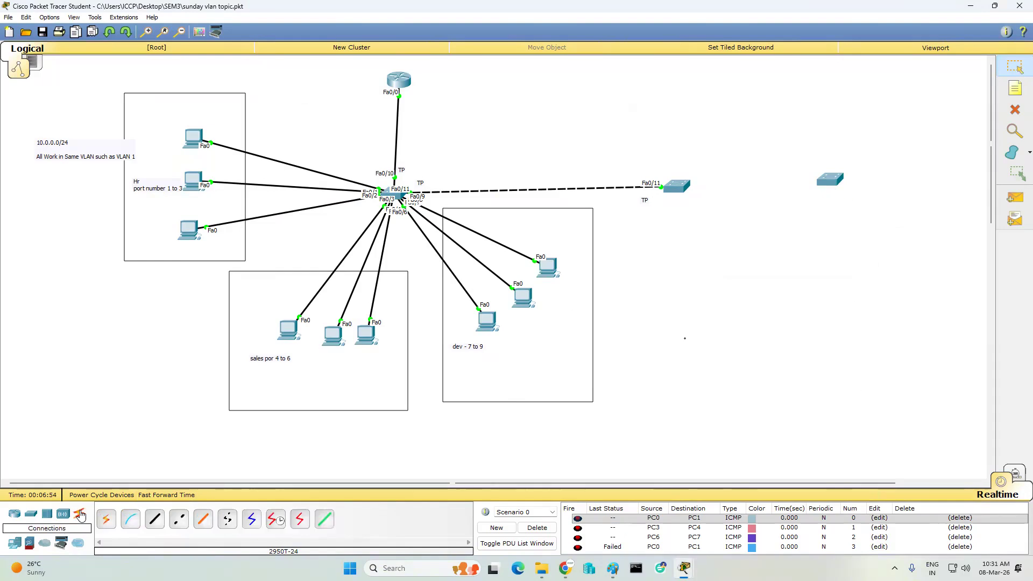
pyautogui.click(181, 524)
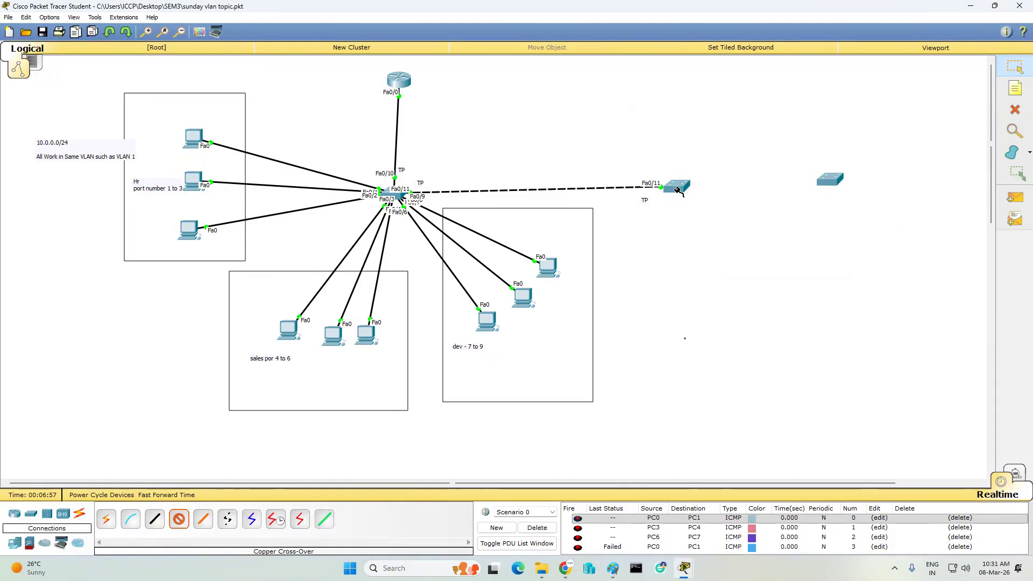
pyautogui.click(676, 186)
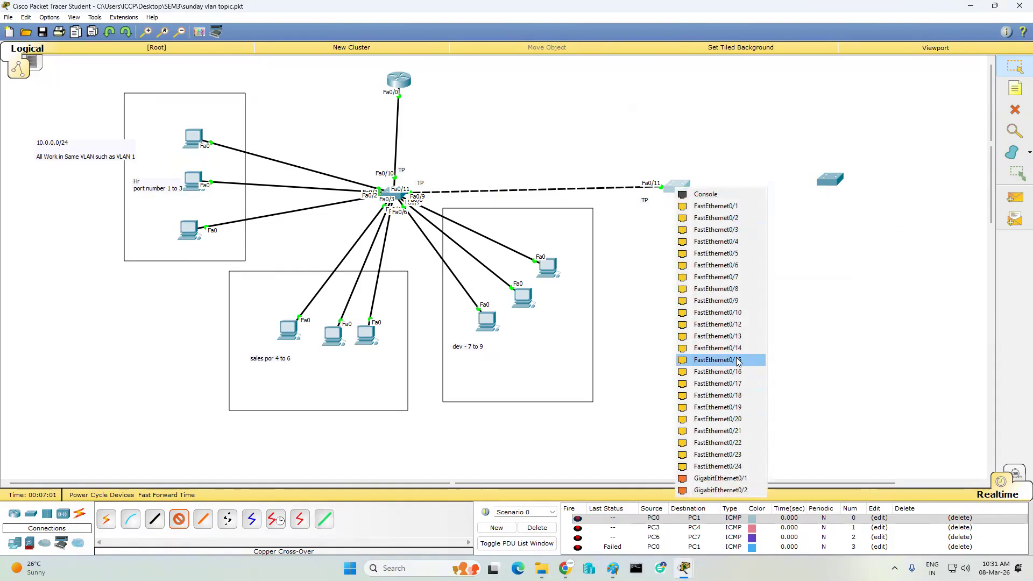
pyautogui.click(737, 314)
pyautogui.click(830, 181)
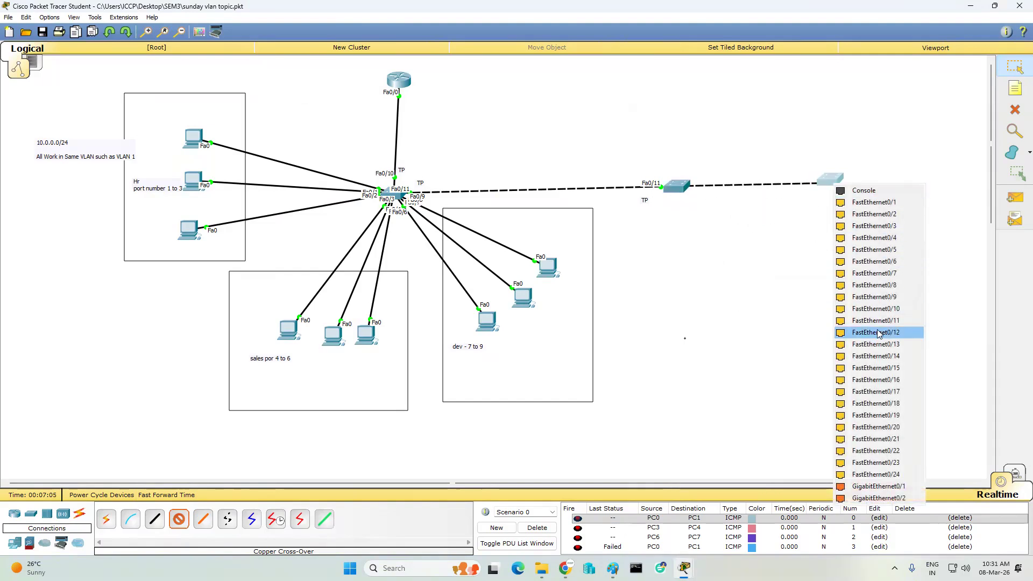
pyautogui.click(879, 309)
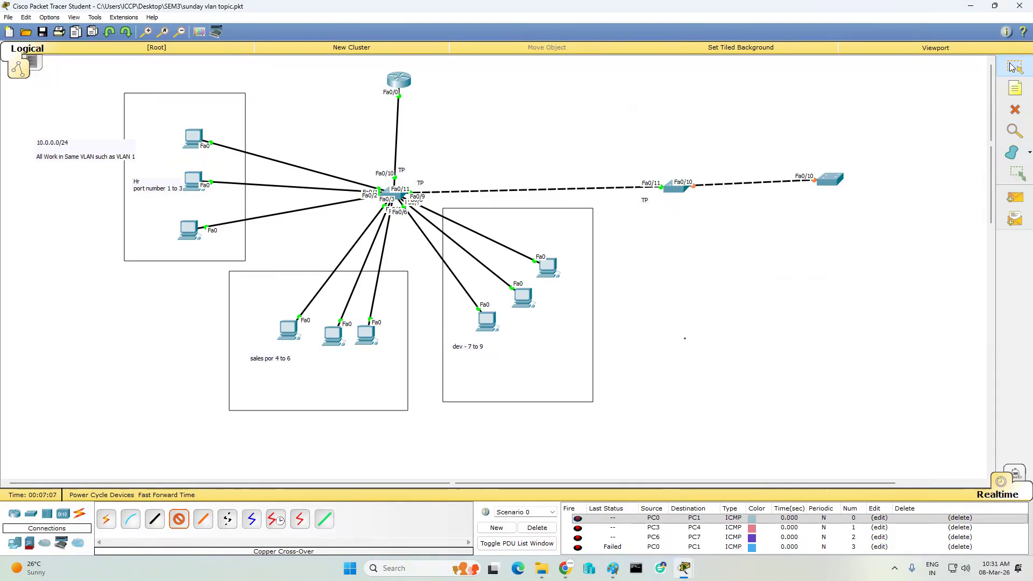
# - Reattach the existing trunk to the middle switch's FastEthernet0/11
pyautogui.click(662, 187)
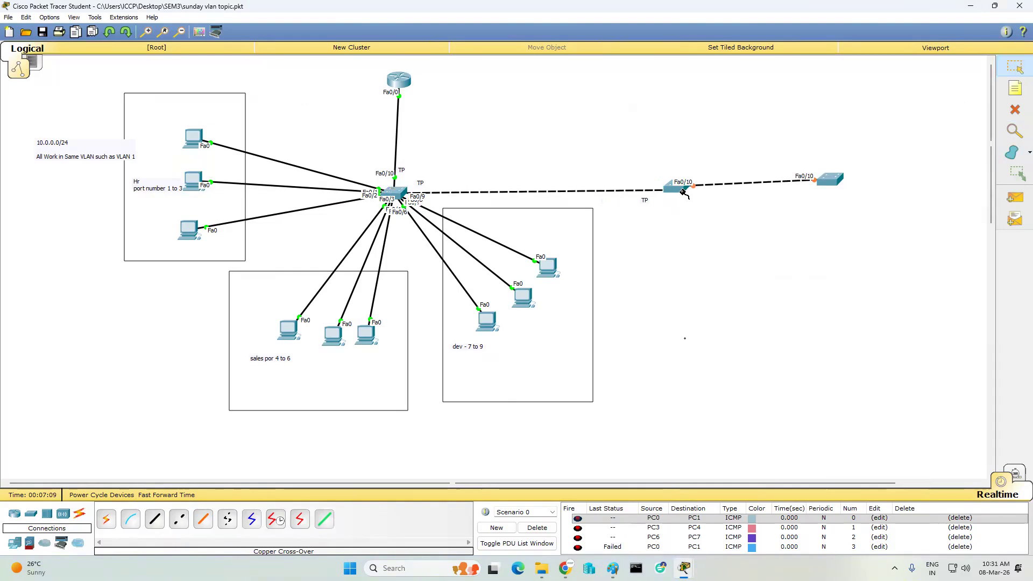
pyautogui.click(680, 191)
pyautogui.click(723, 314)
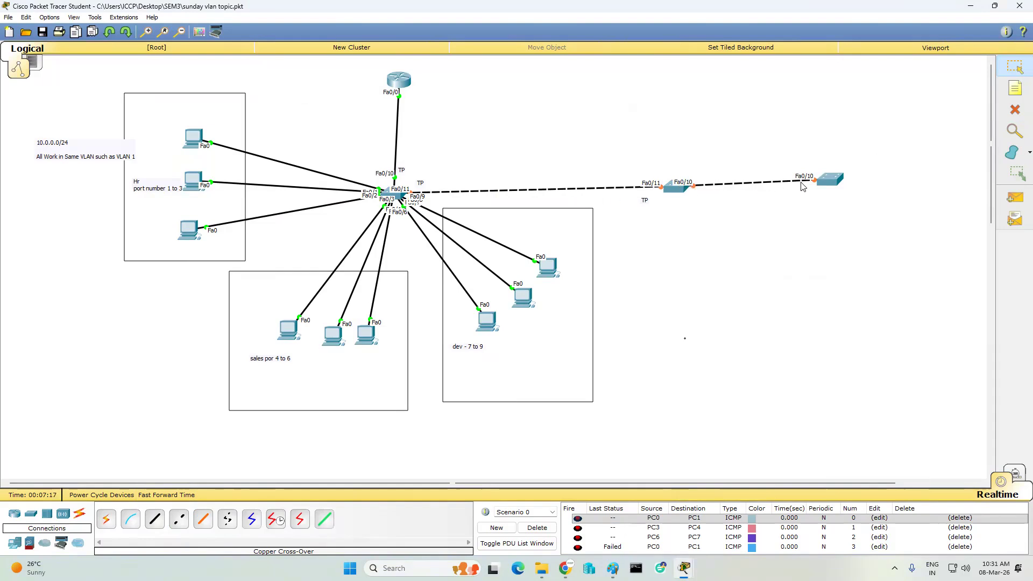
# - Label both ends of the new link 'TP', then reopen Switch1's console
pyautogui.moveTo(835, 184)
pyautogui.press('n')
pyautogui.click(694, 192)
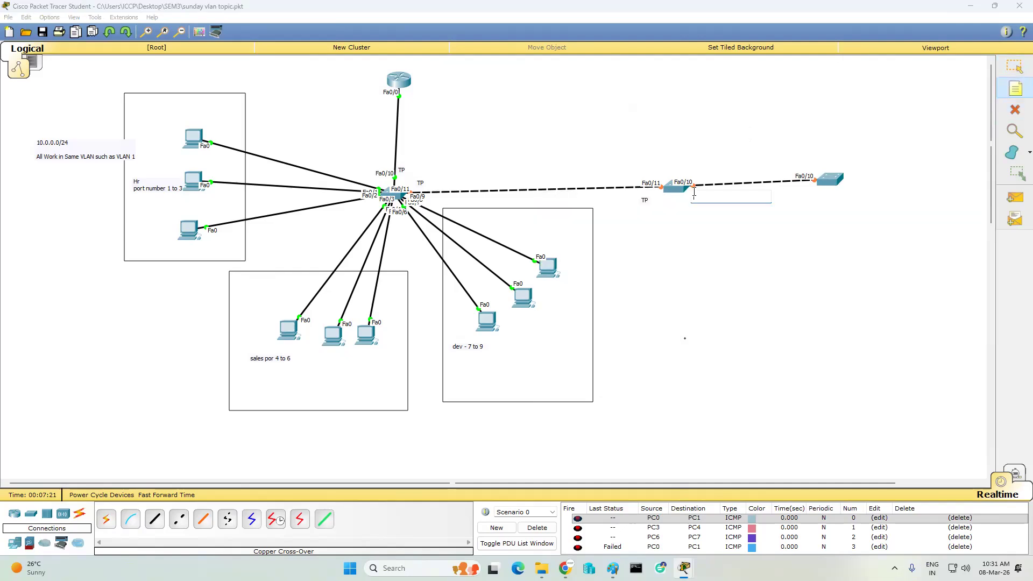
pyautogui.write('Tp')
pyautogui.click(824, 155)
pyautogui.click(803, 156)
pyautogui.write('T')
pyautogui.click(765, 279)
pyautogui.click(1015, 67)
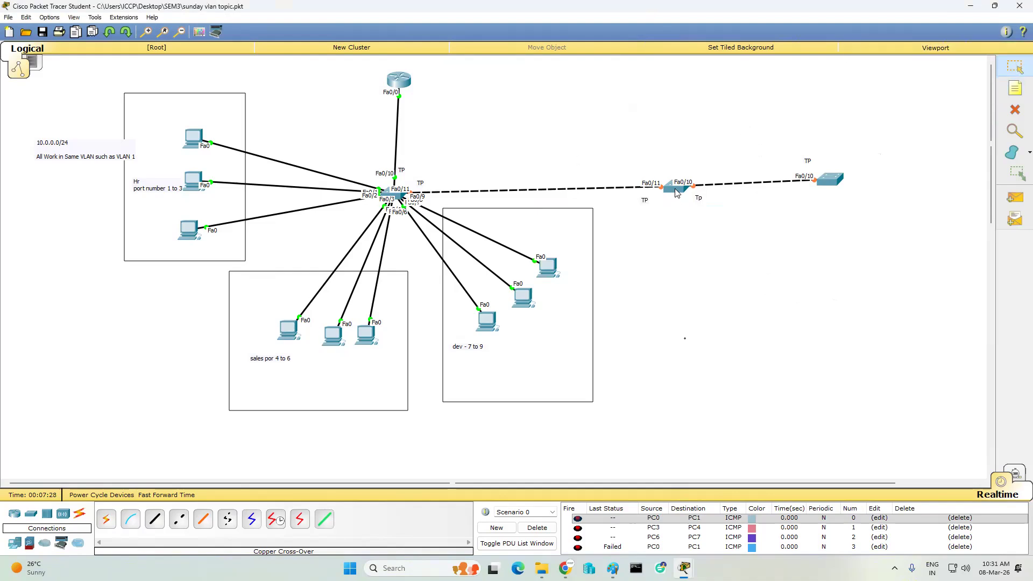
pyautogui.click(676, 187)
pyautogui.press('Return')
pyautogui.press('Return')
pyautogui.press('Return')
pyautogui.press('Return')
pyautogui.press('Return')
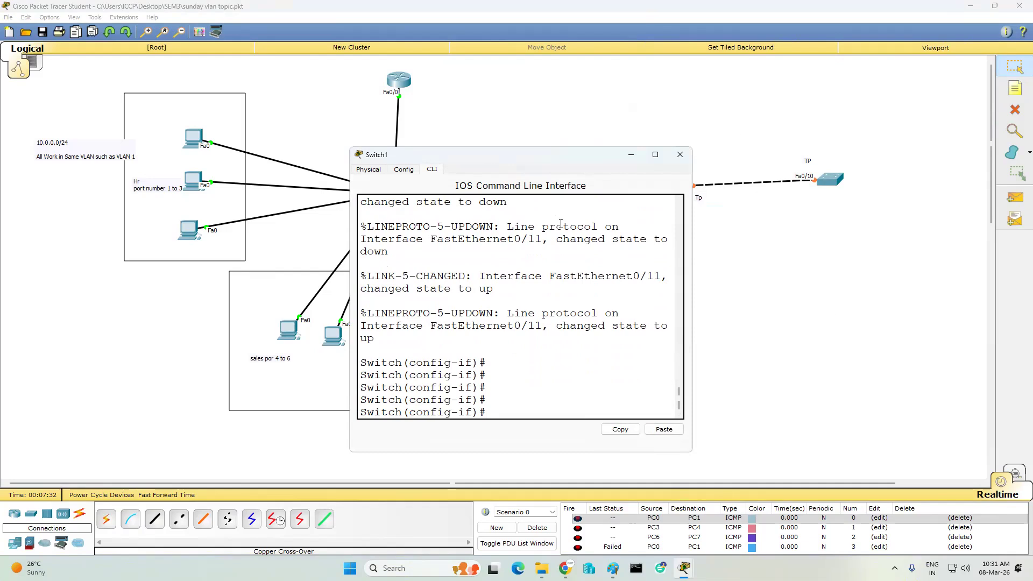
# - Set Switch1's Fa0/10 to switchport mode trunk and save the configuration with wr
pyautogui.write('int fa0/10')
pyautogui.press('Return')
pyautogui.press('Return')
pyautogui.write('switchport mode trunk')
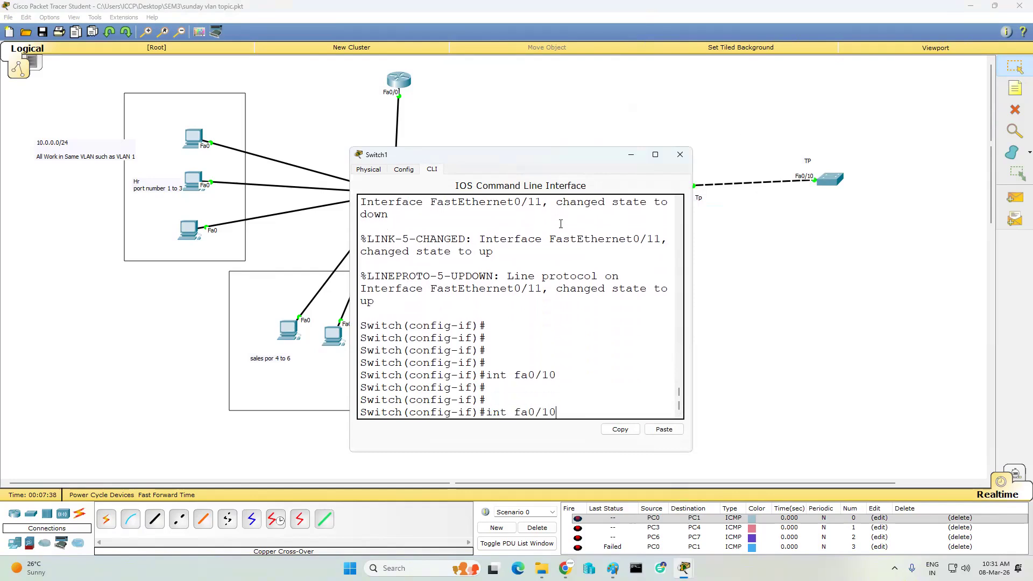
pyautogui.press('Up')
pyautogui.press('Return')
pyautogui.press('Up')
pyautogui.press('Up')
pyautogui.press('Up')
pyautogui.press('Return')
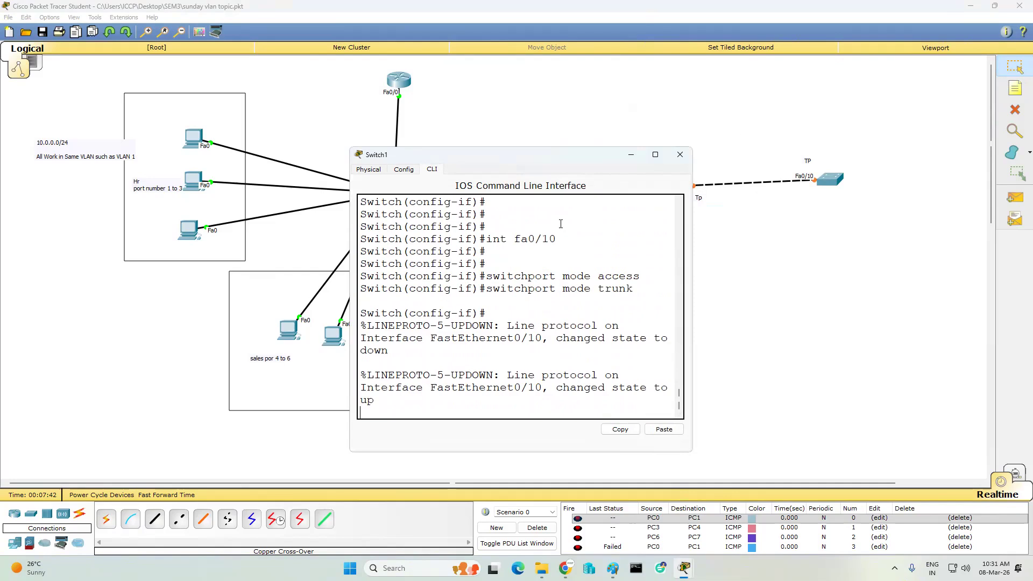
pyautogui.press('Return')
pyautogui.press('Return')
pyautogui.write('end')
pyautogui.press('Return')
pyautogui.write('wr')
pyautogui.press('Return')
pyautogui.press('Return')
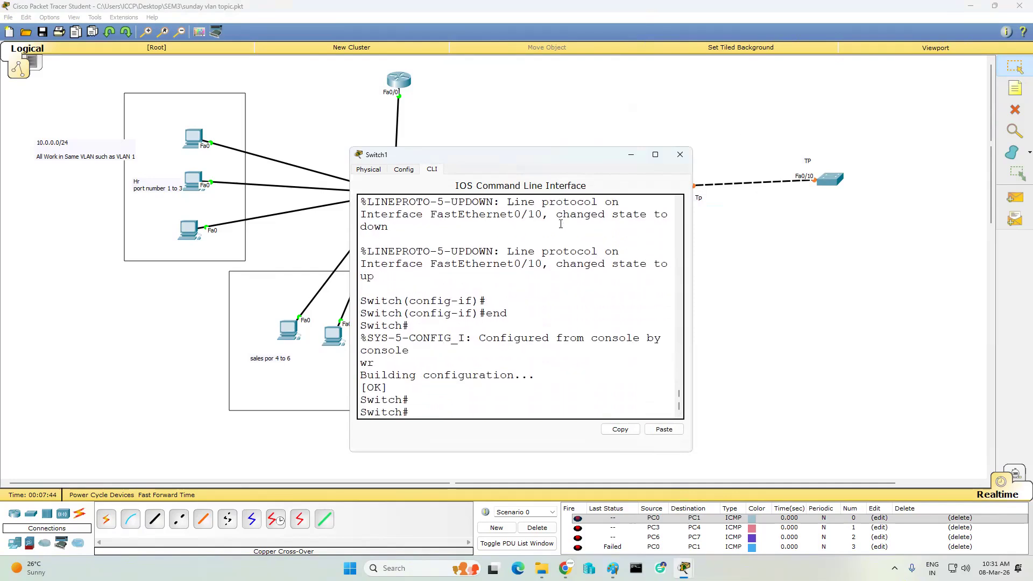
# - Run 'sh int trunk' and widen the console to confirm Fa0/10 and Fa0/11 trunk via 802.1q
pyautogui.write('sh int tr')
pyautogui.press('Tab')
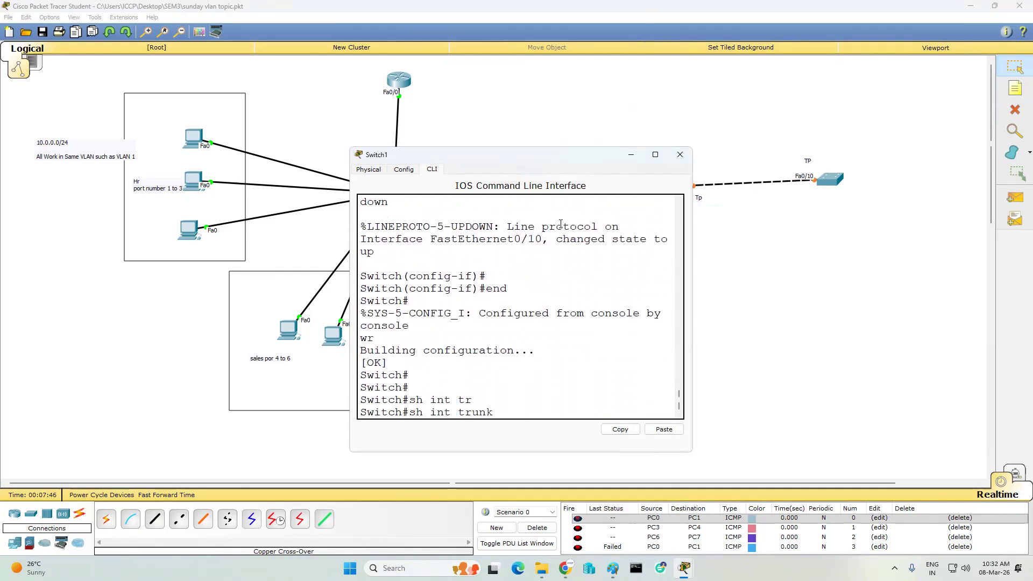
pyautogui.press('Return')
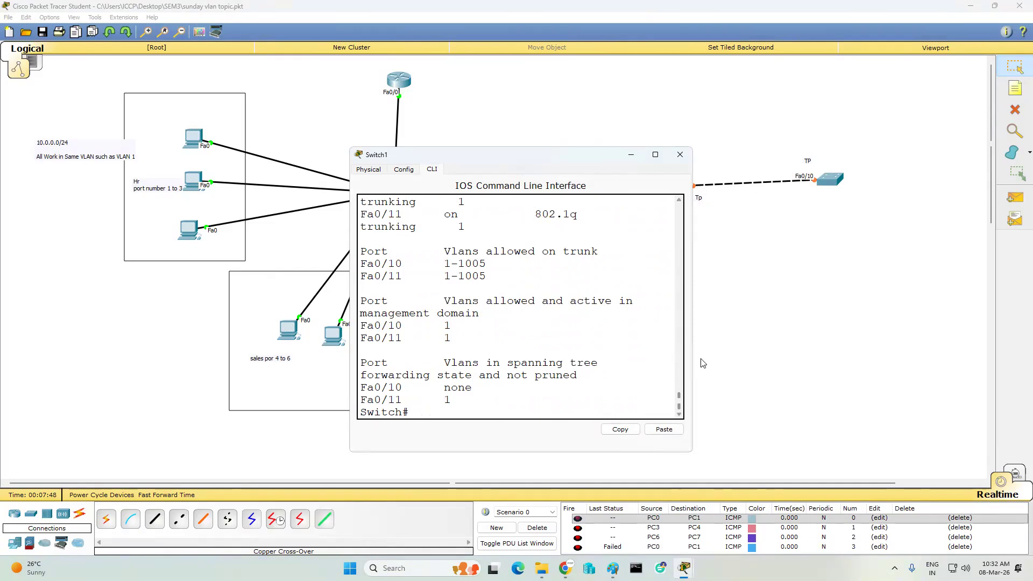
pyautogui.moveTo(693, 360); pyautogui.dragTo(810, 393)
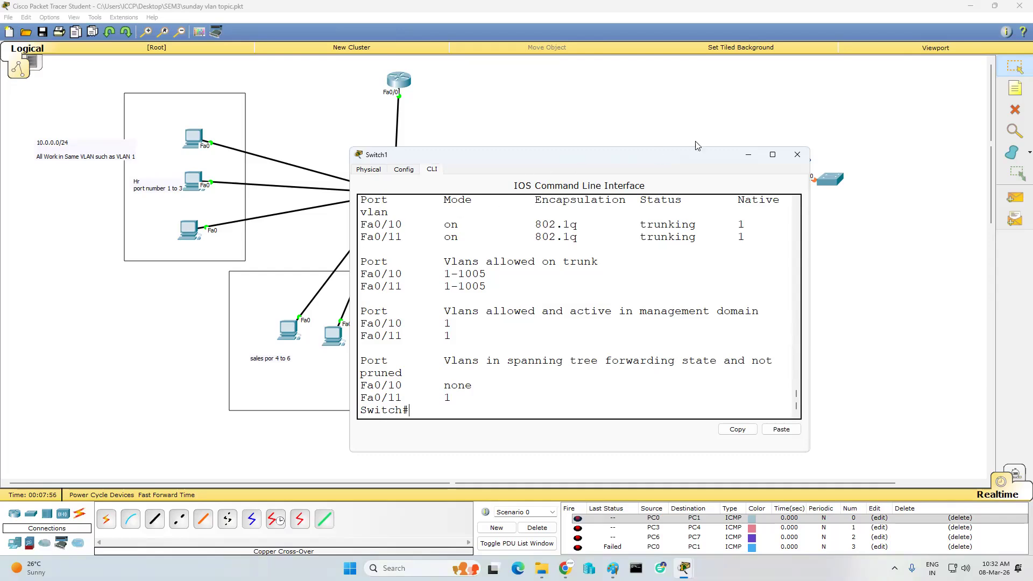
pyautogui.click(797, 155)
# - Open Switch2's CLI and enter privileged mode with 'en'
pyautogui.click(828, 179)
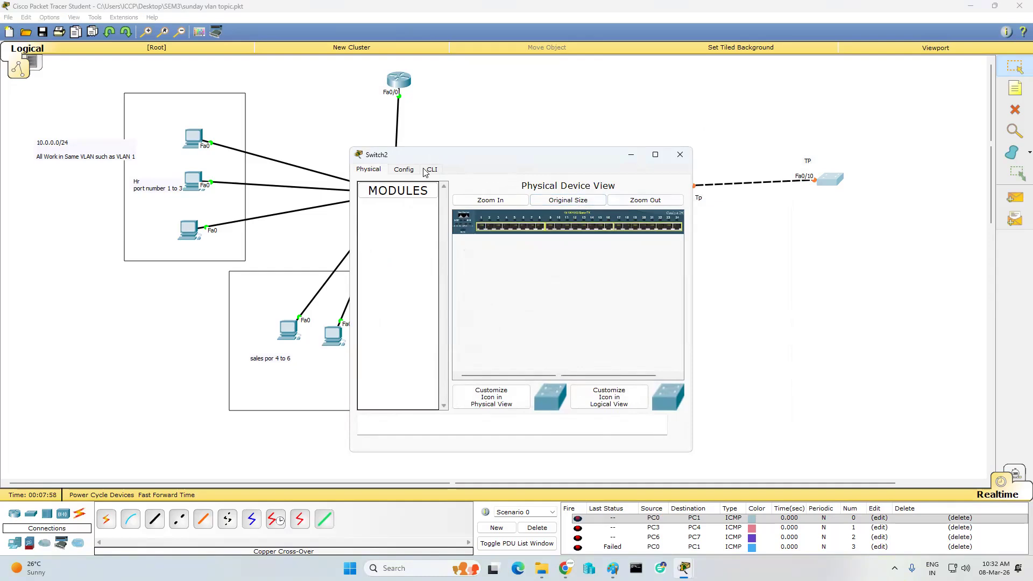
pyautogui.click(430, 169)
pyautogui.press('Return')
pyautogui.press('Return')
pyautogui.press('Return')
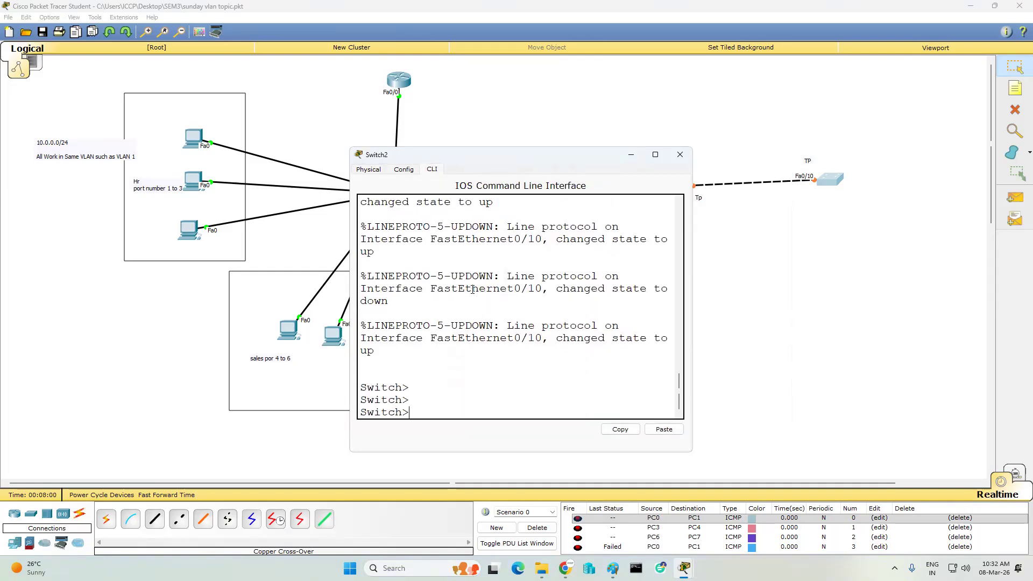
pyautogui.write('en')
pyautogui.press('Return')
pyautogui.press('Return')
pyautogui.press('Return')
pyautogui.press('Return')
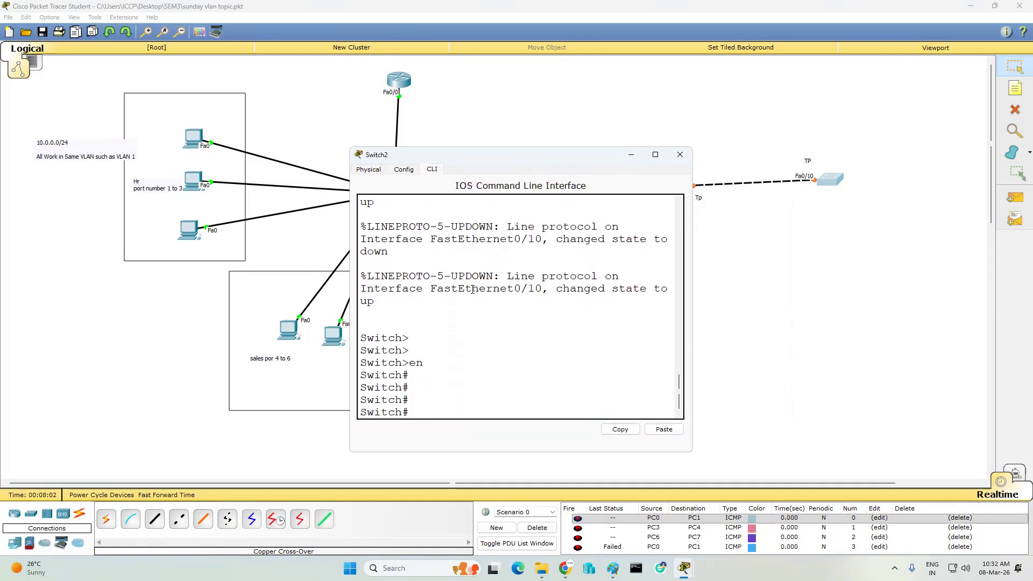
# - Try entering 'conft' on Switch2, then bring the Paint inter-VLAN notes forward
pyautogui.write('conft')
pyautogui.press('Return')
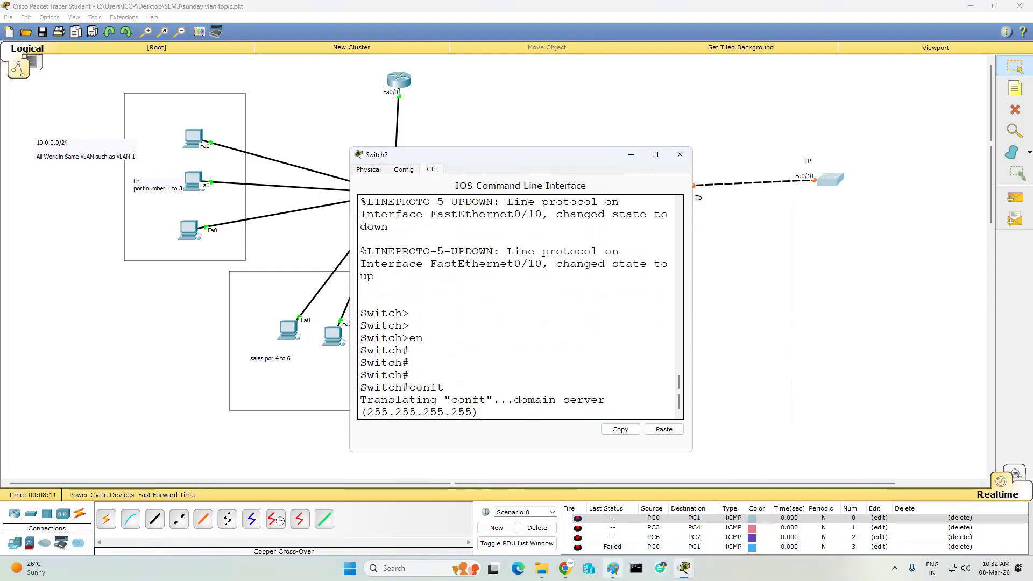
pyautogui.click(613, 568)
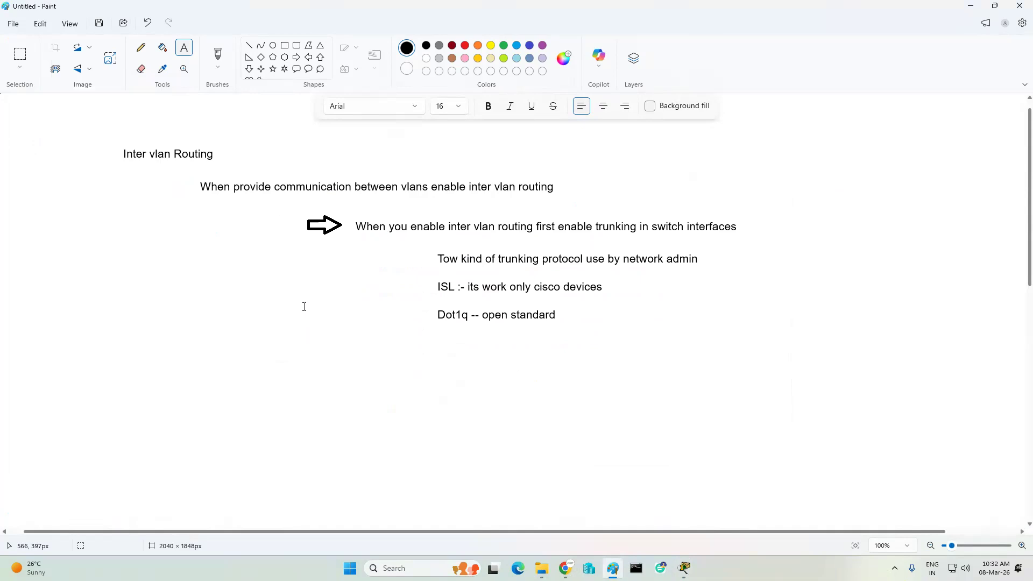
# - Hide Paint and Switch2's console, then select a Generic PC from End Devices
pyautogui.click(970, 8)
pyautogui.click(635, 154)
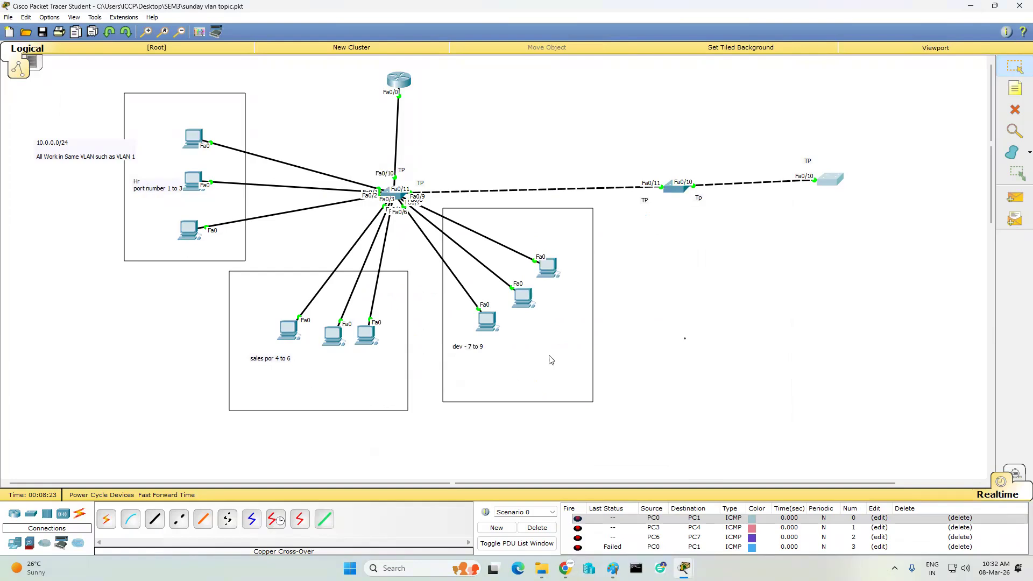
pyautogui.click(31, 514)
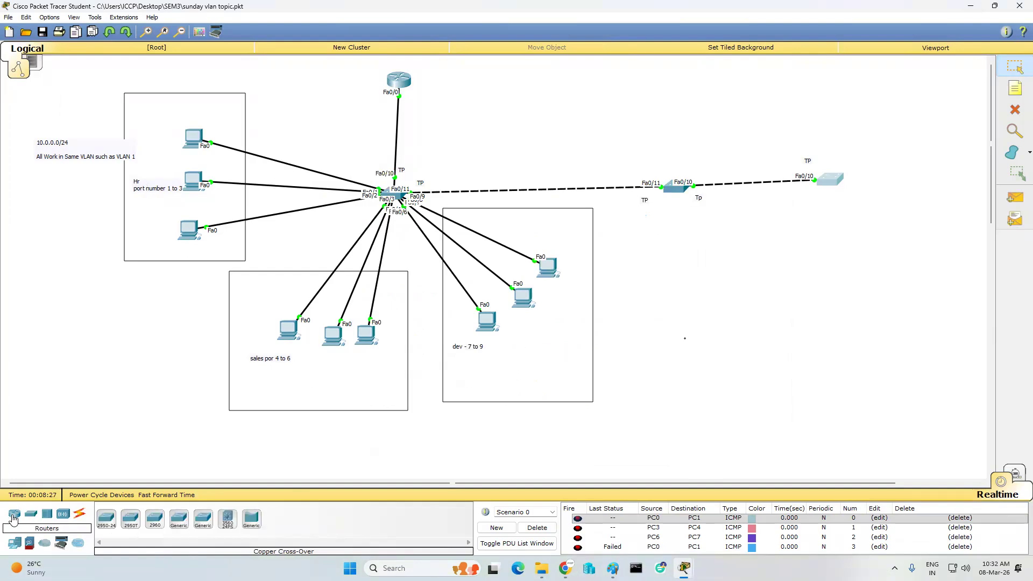
pyautogui.click(14, 546)
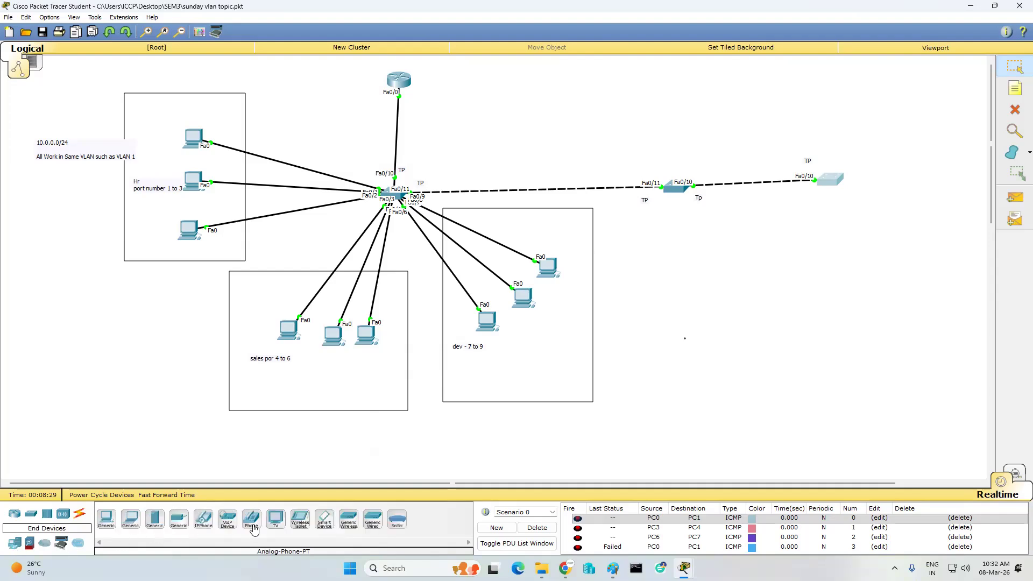
pyautogui.click(107, 522)
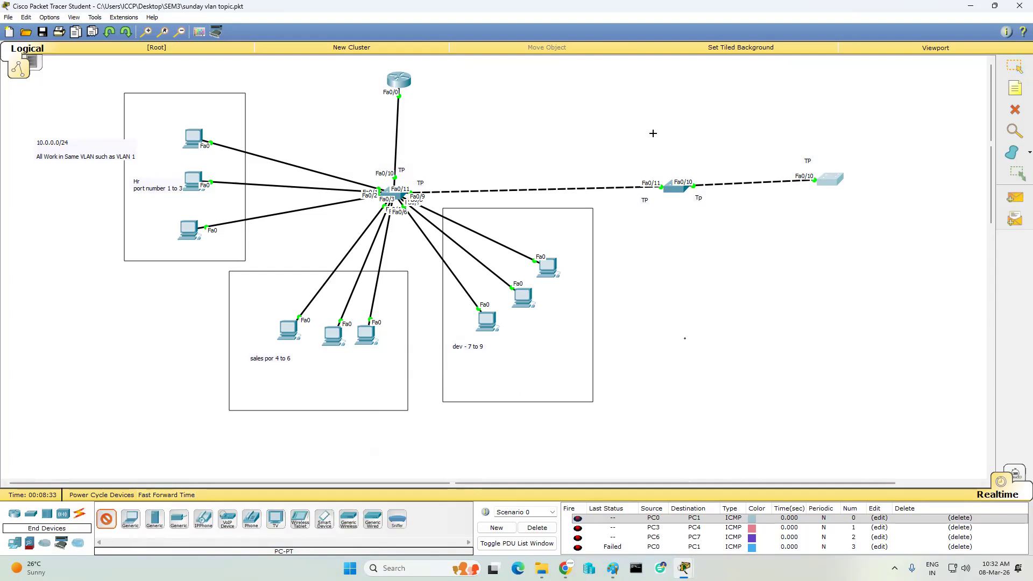
# - Place three PCs below the middle switch and three beside the right switch
pyautogui.click(662, 255)
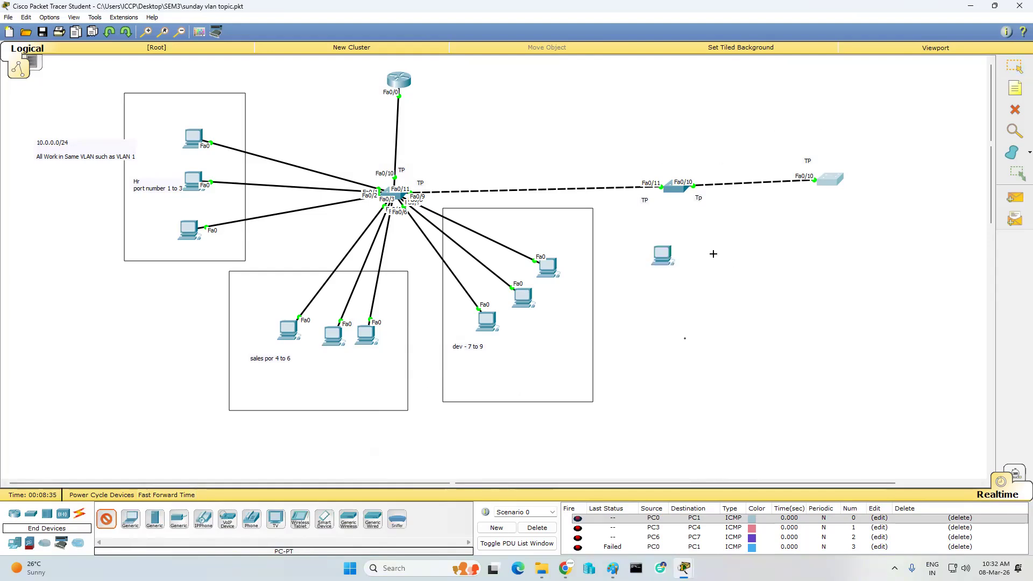
pyautogui.click(705, 252)
pyautogui.click(744, 252)
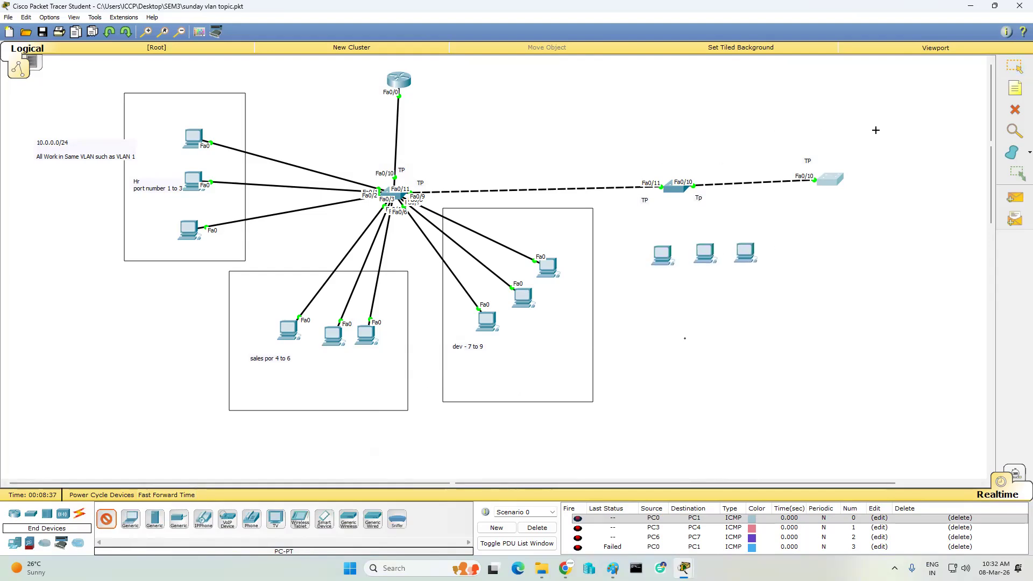
pyautogui.click(898, 109)
pyautogui.click(897, 152)
pyautogui.click(897, 194)
pyautogui.click(1015, 66)
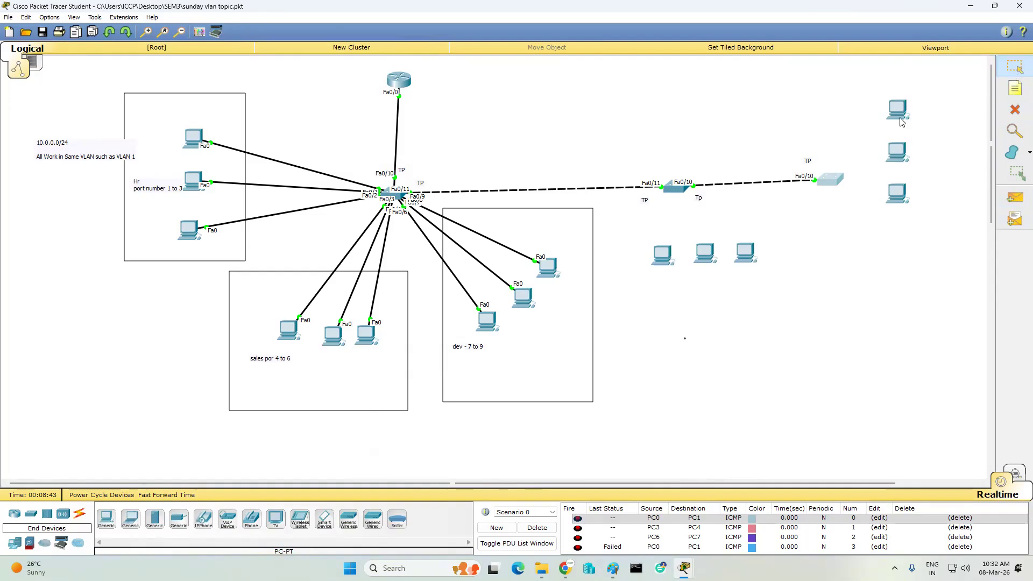
# - Cable the middle switch's Fa0/1, Fa0/6 and Fa0/15 to its three PCs' FastEthernet0 with copper straight-through
pyautogui.click(80, 518)
pyautogui.click(147, 520)
pyautogui.click(673, 187)
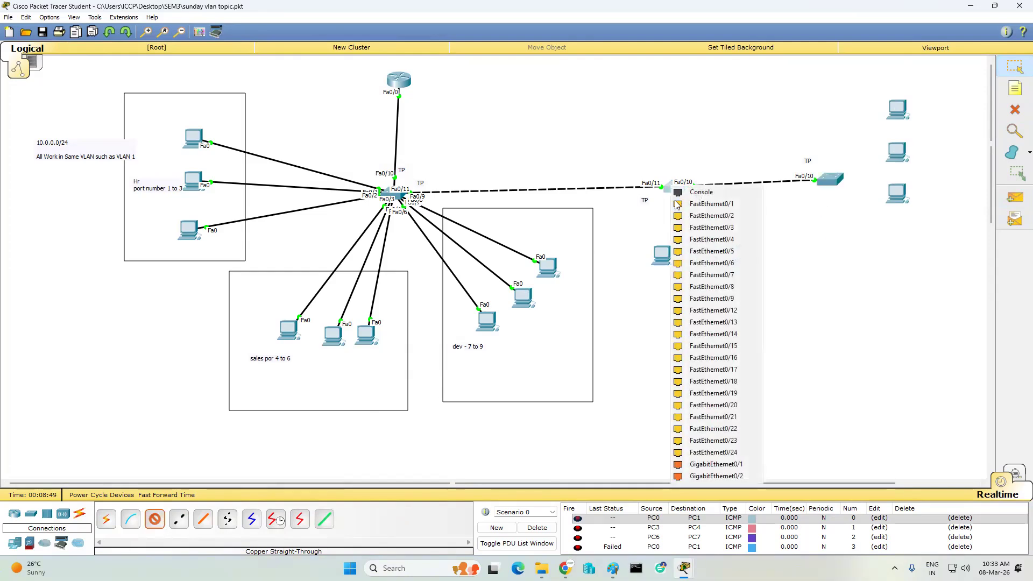
pyautogui.click(704, 204)
pyautogui.click(662, 255)
pyautogui.click(691, 271)
pyautogui.click(677, 186)
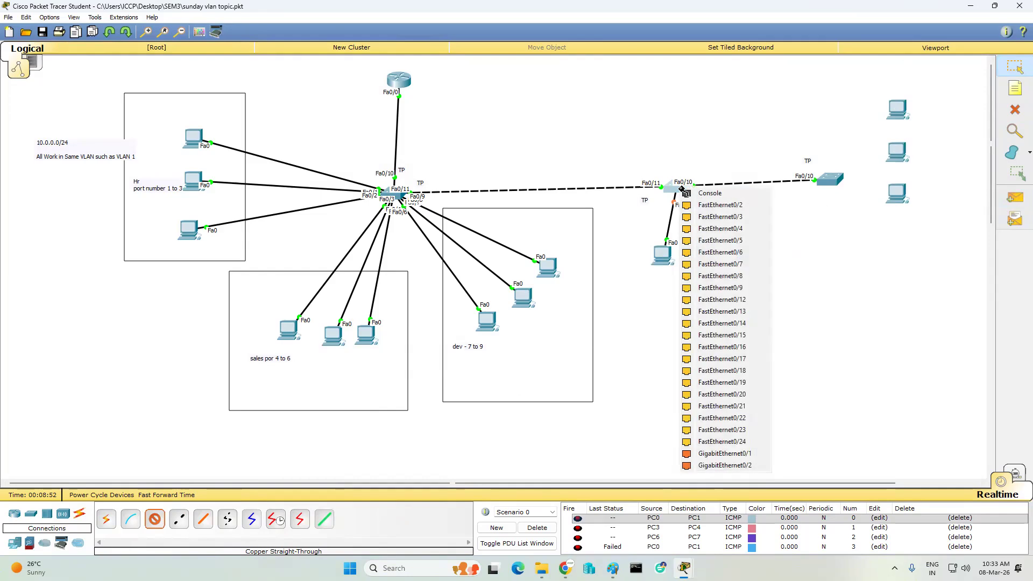
pyautogui.click(724, 252)
pyautogui.click(705, 253)
pyautogui.click(754, 272)
pyautogui.click(685, 190)
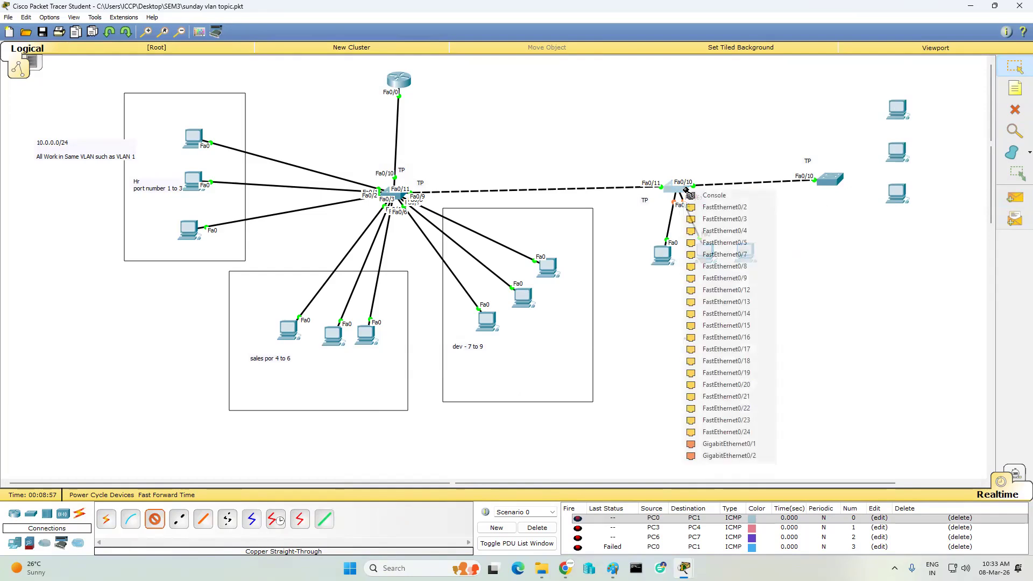
pyautogui.click(737, 325)
pyautogui.click(745, 251)
pyautogui.click(777, 271)
# - Cable the right switch's Fa0/1, Fa0/6 and Fa0/15 to its three PCs' FastEthernet0
pyautogui.click(834, 180)
pyautogui.click(869, 195)
pyautogui.click(900, 110)
pyautogui.click(936, 126)
pyautogui.click(830, 178)
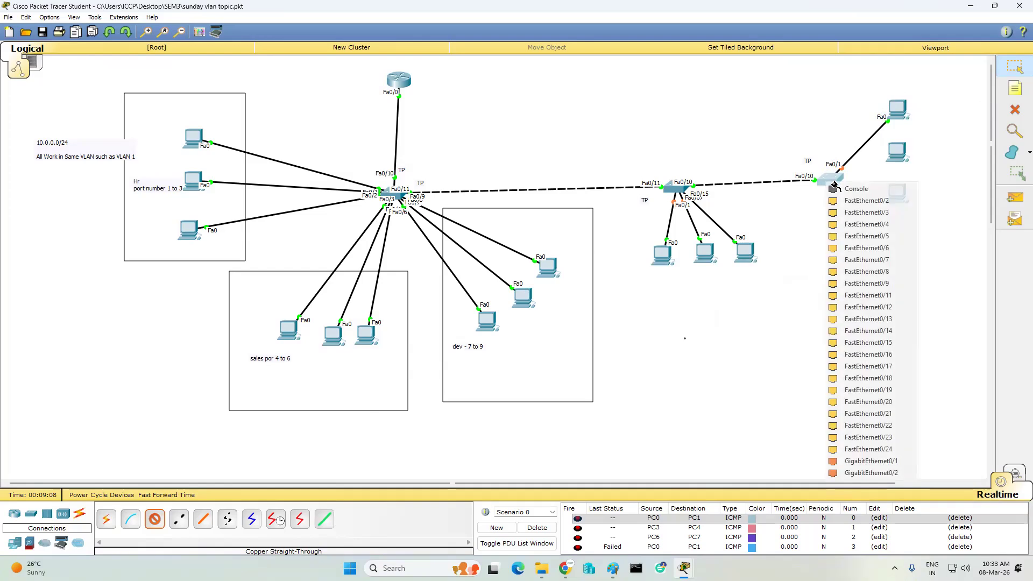
pyautogui.click(866, 248)
pyautogui.click(898, 153)
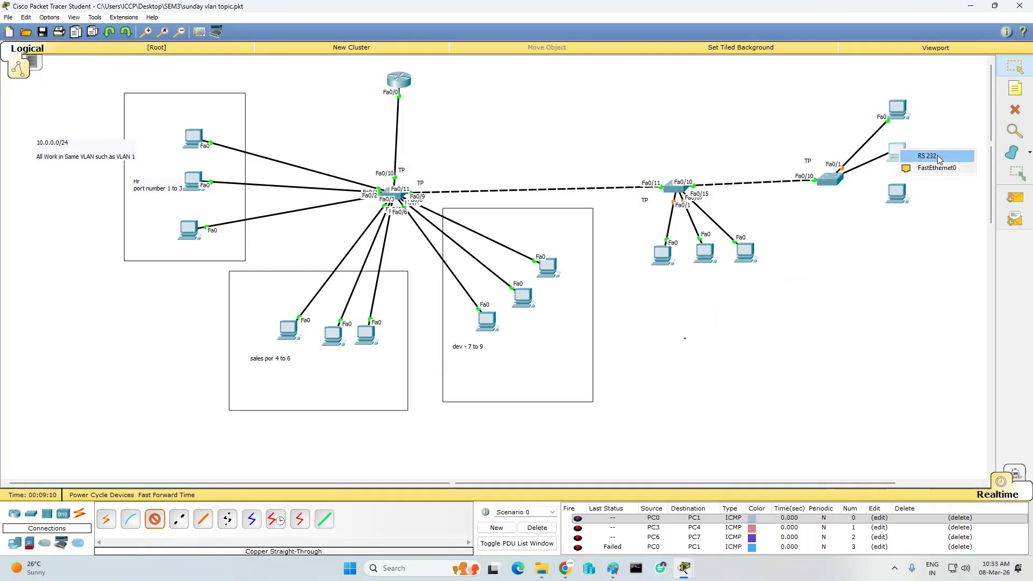
pyautogui.click(936, 168)
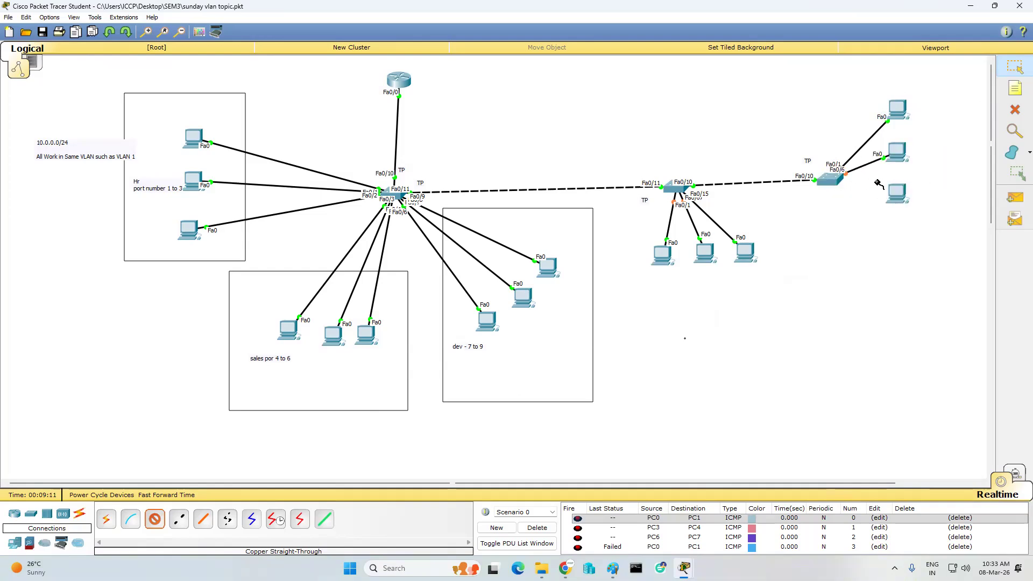
pyautogui.click(830, 178)
pyautogui.click(882, 326)
pyautogui.click(896, 193)
pyautogui.click(918, 215)
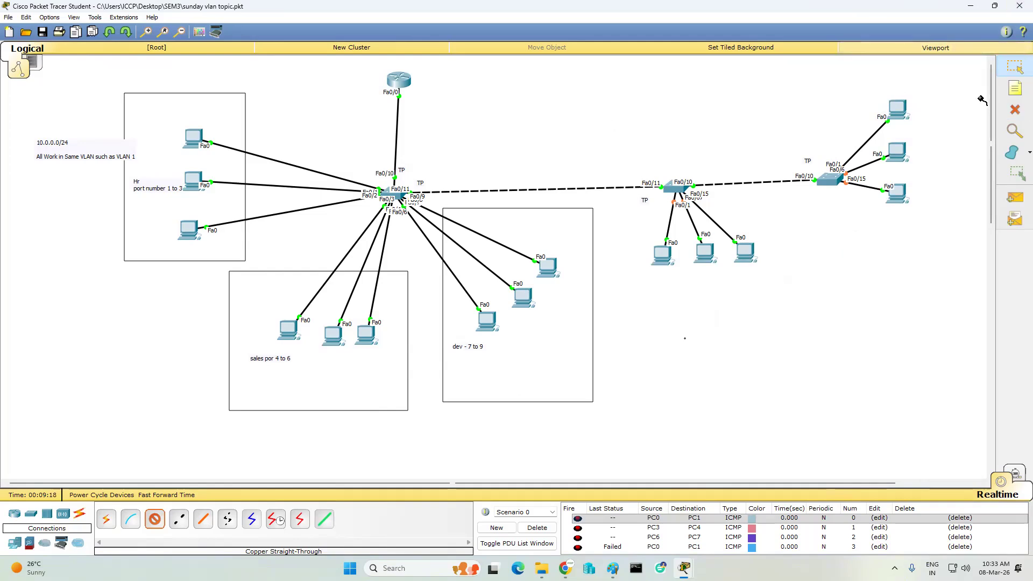
pyautogui.click(1015, 88)
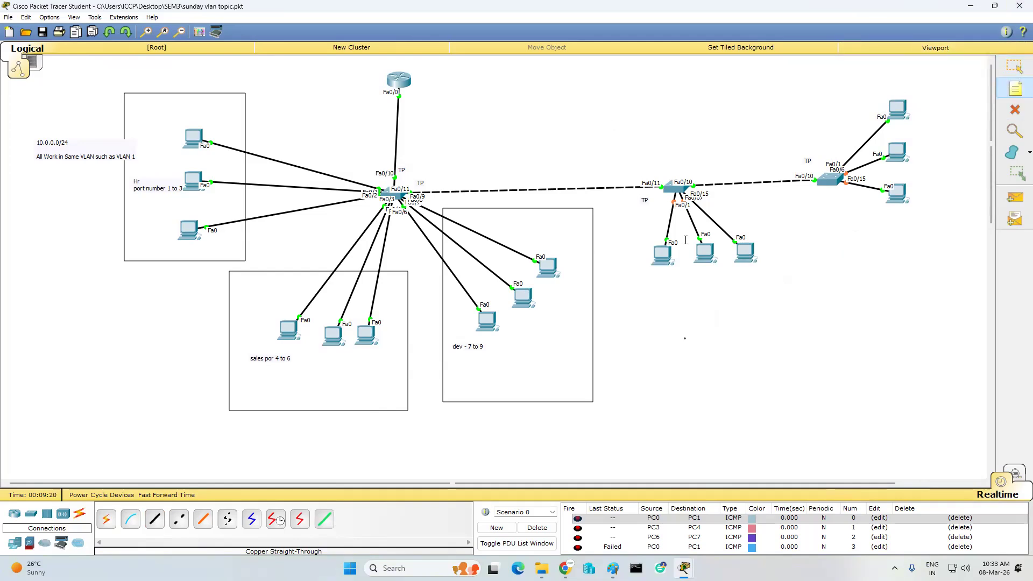
# - Label the three PCs under the middle switch hr, sales and dev
pyautogui.click(656, 246)
pyautogui.write('hr')
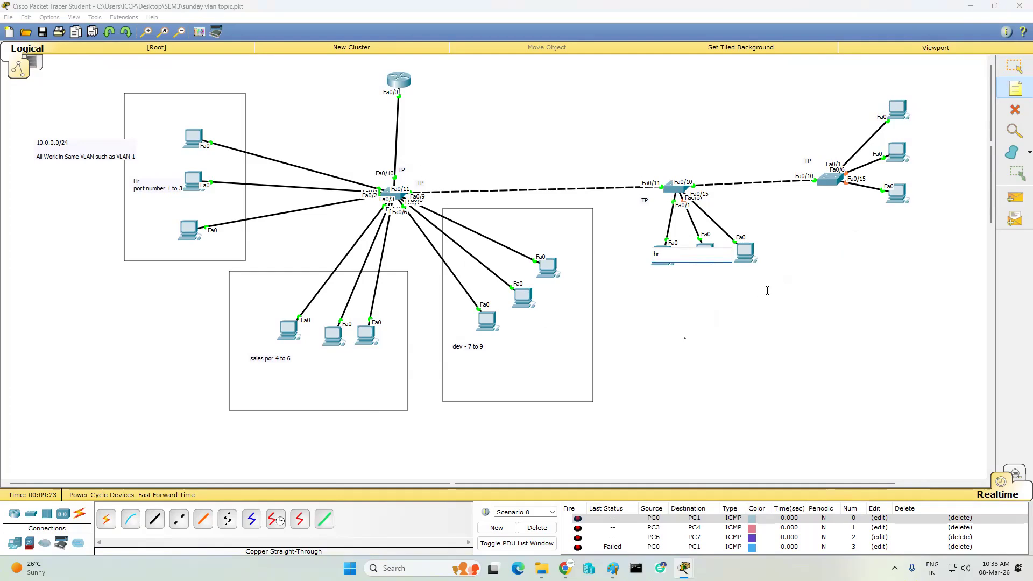
pyautogui.click(767, 290)
pyautogui.click(701, 249)
pyautogui.write('sales')
pyautogui.click(721, 315)
pyautogui.click(744, 249)
pyautogui.write('dev')
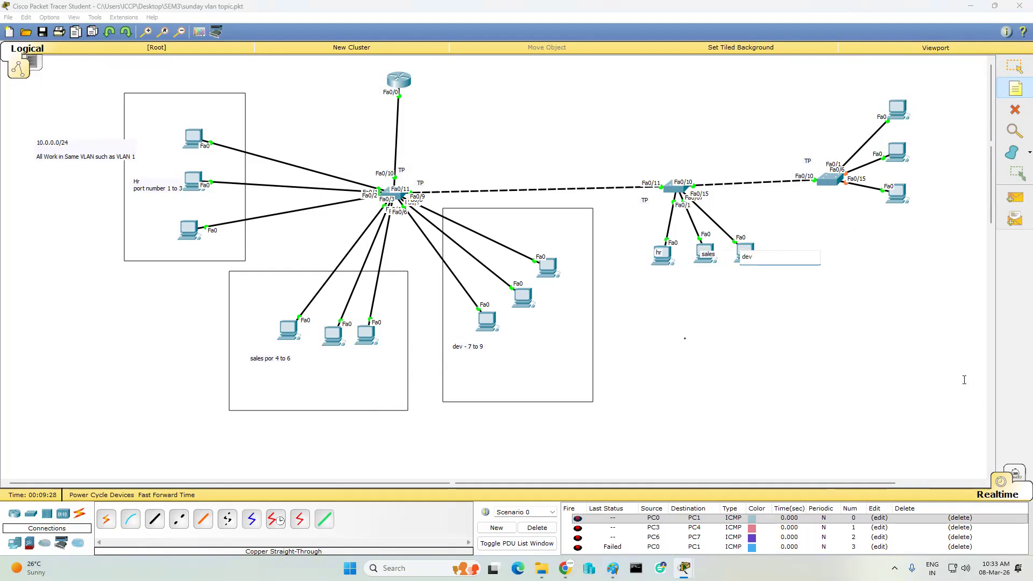
pyautogui.click(936, 322)
# - Label the right switch's three PCs hr, sales and dev, then bring Paint forward
pyautogui.click(892, 101)
pyautogui.write('hr')
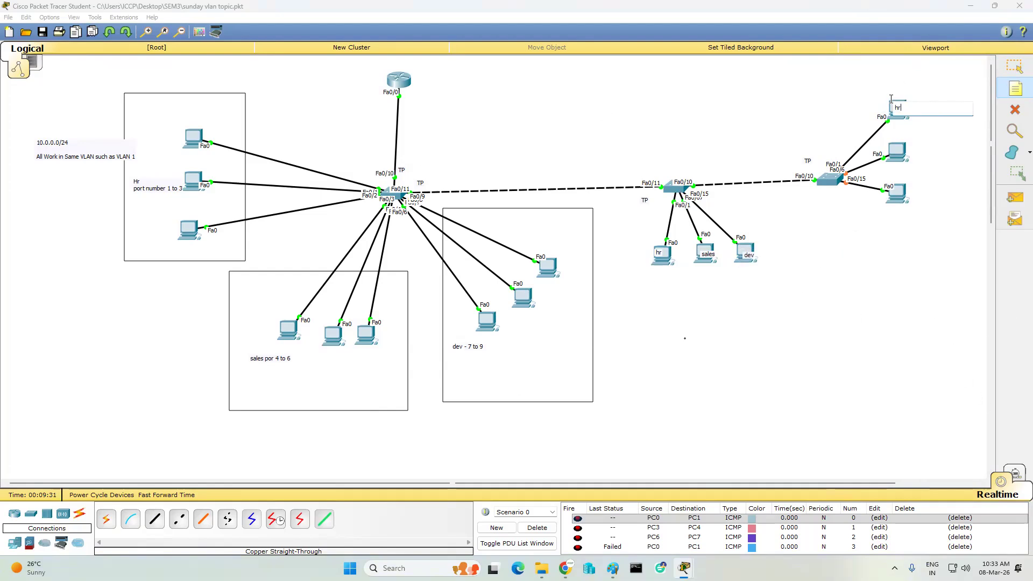
pyautogui.click(909, 287)
pyautogui.click(895, 149)
pyautogui.write('s')
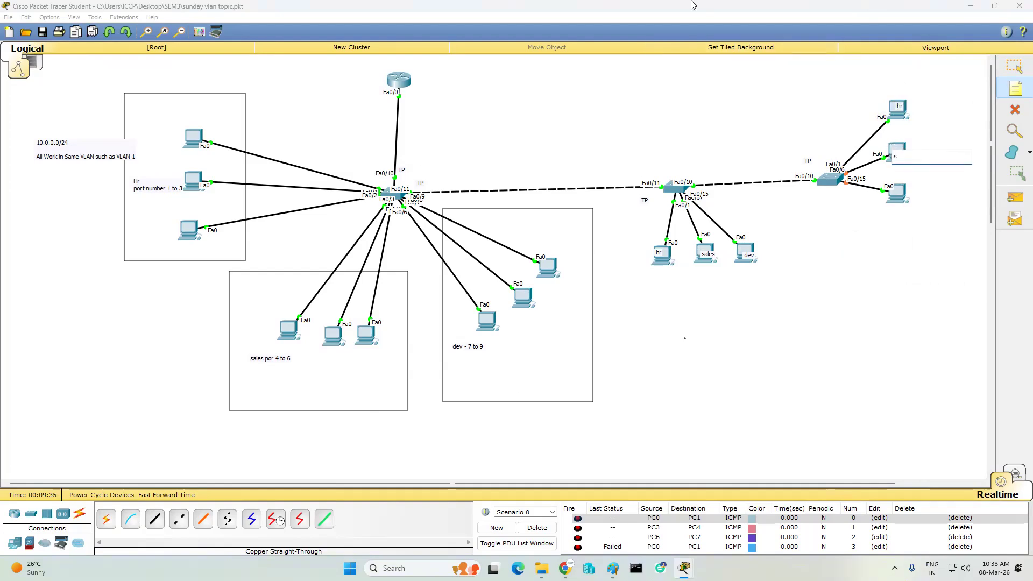
pyautogui.click(897, 269)
pyautogui.click(897, 192)
pyautogui.write('de')
pyautogui.click(870, 323)
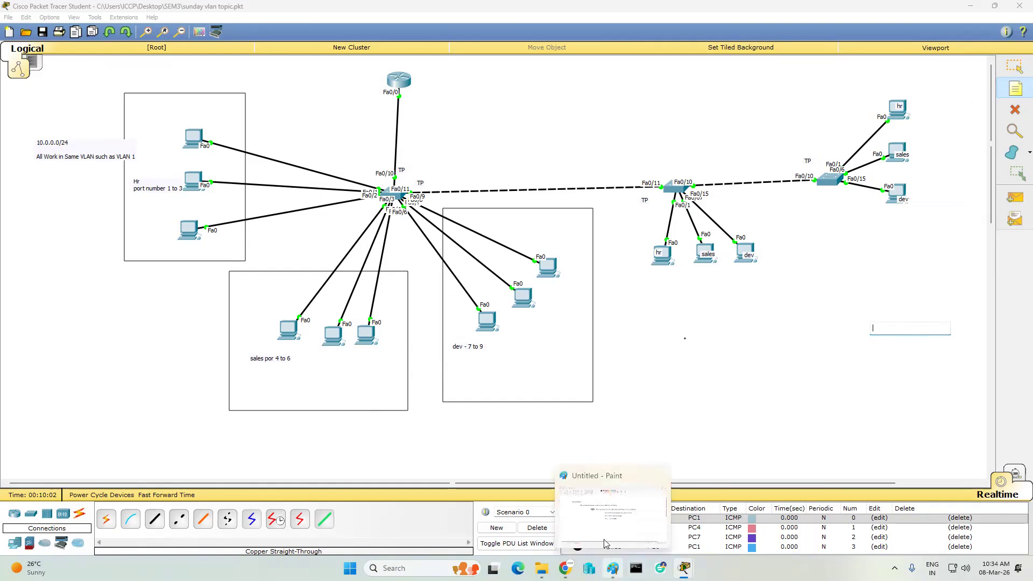
pyautogui.click(612, 567)
# - Draw a text box below the trunking notes and type the heading 'Use VTP'
pyautogui.moveTo(232, 355); pyautogui.dragTo(335, 376)
pyautogui.moveTo(339, 381); pyautogui.dragTo(648, 406)
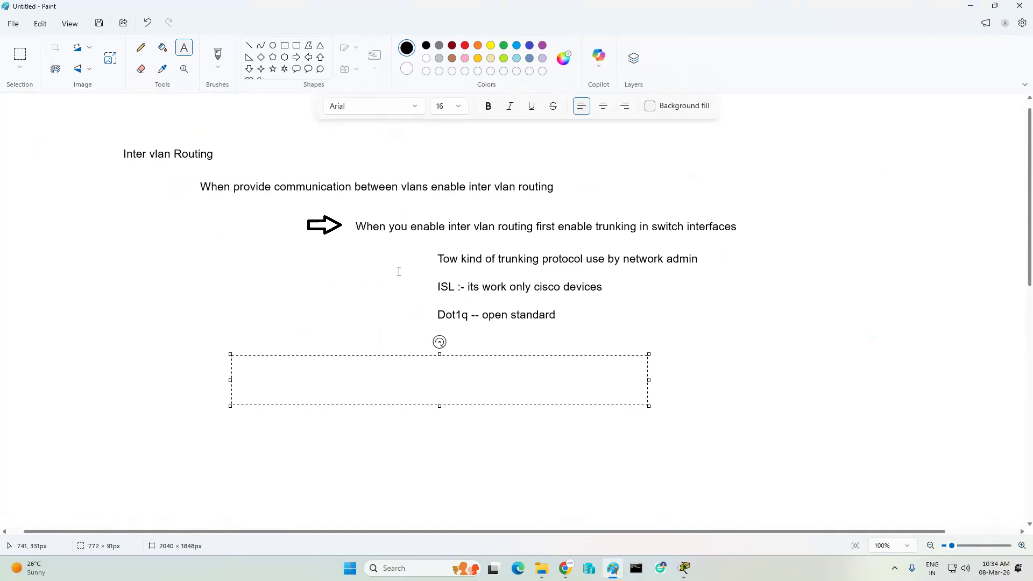
pyautogui.write('Use')
pyautogui.write(' VP')
pyautogui.write('T')
pyautogui.press('BackSpace')
pyautogui.press('BackSpace')
pyautogui.write('T')
pyautogui.write('P')
# - Add lines 'Server :- create delete vlan', 'Client :- add interface' and 'transparent :-'
pyautogui.write('Server')
pyautogui.write(' :-  ')
pyautogui.write('create')
pyautogui.write(' delet')
pyautogui.write('e vlan')
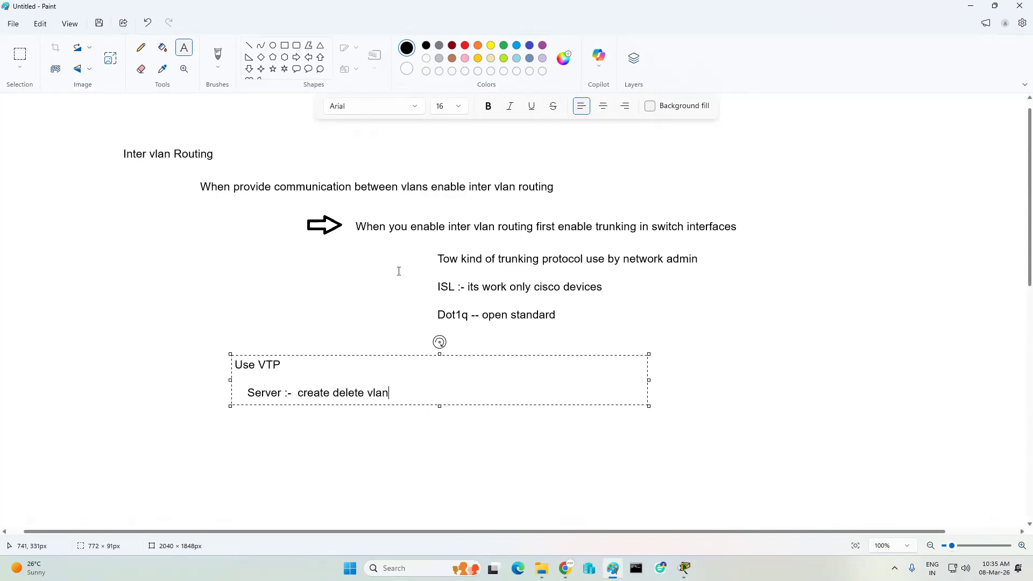
pyautogui.press('Return')
pyautogui.write('Clien')
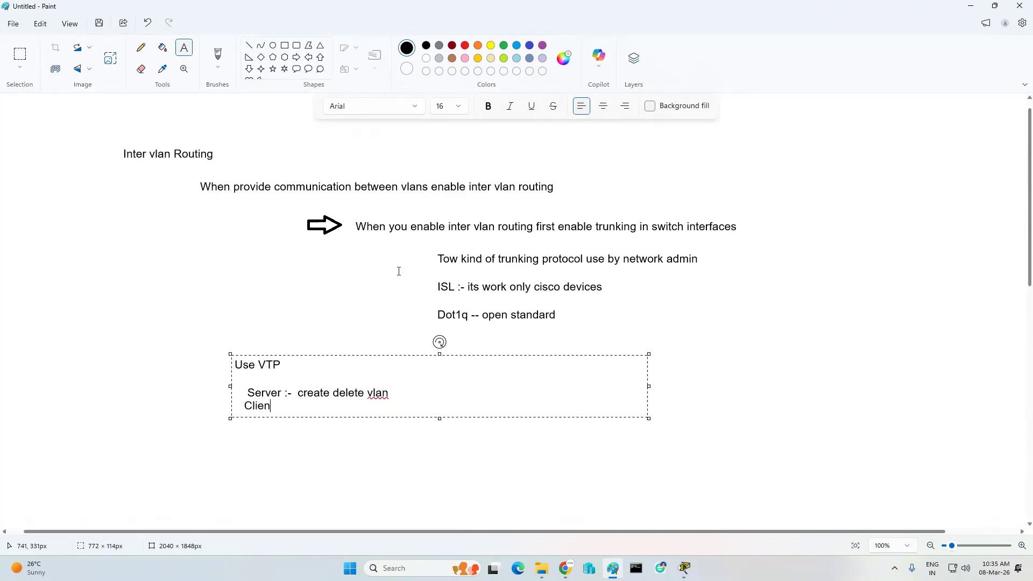
pyautogui.write('t  :-  add interface')
pyautogui.press('Return')
pyautogui.press('Return')
pyautogui.write('transparent  ')
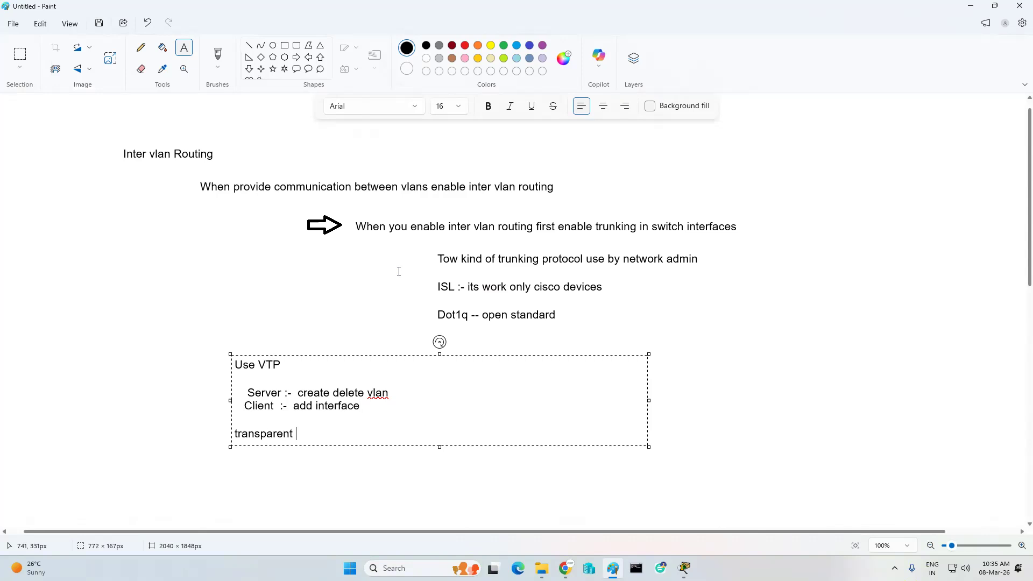
pyautogui.write(':-')
pyautogui.moveTo(565, 568)
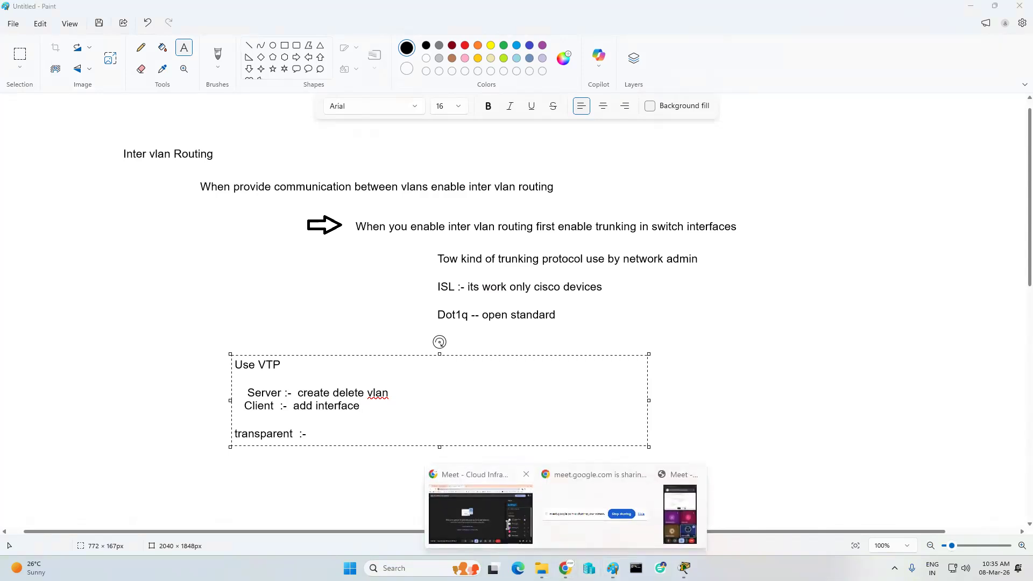
pyautogui.click(481, 513)
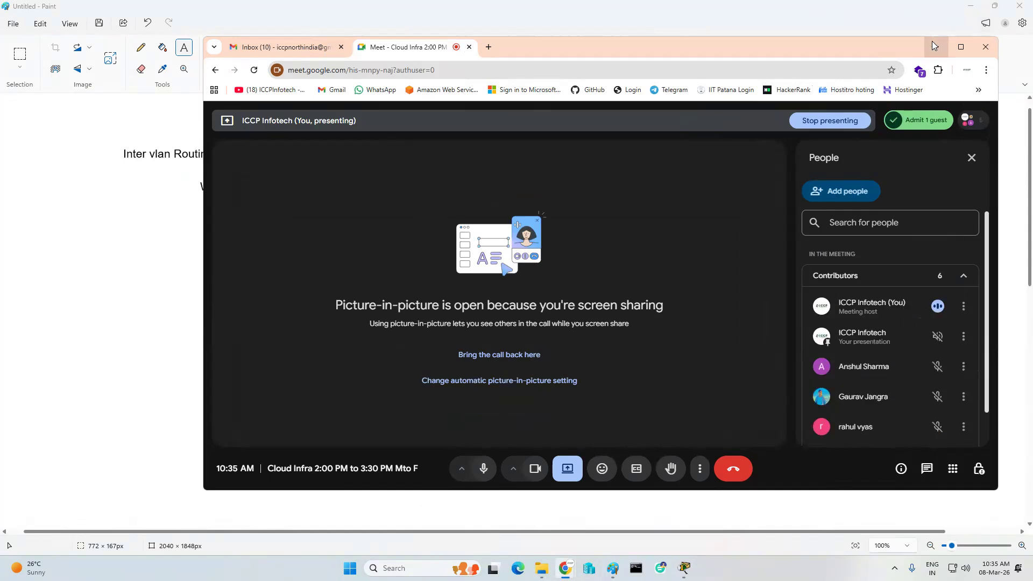
# - Minimize the Google Meet call window
pyautogui.click(934, 44)
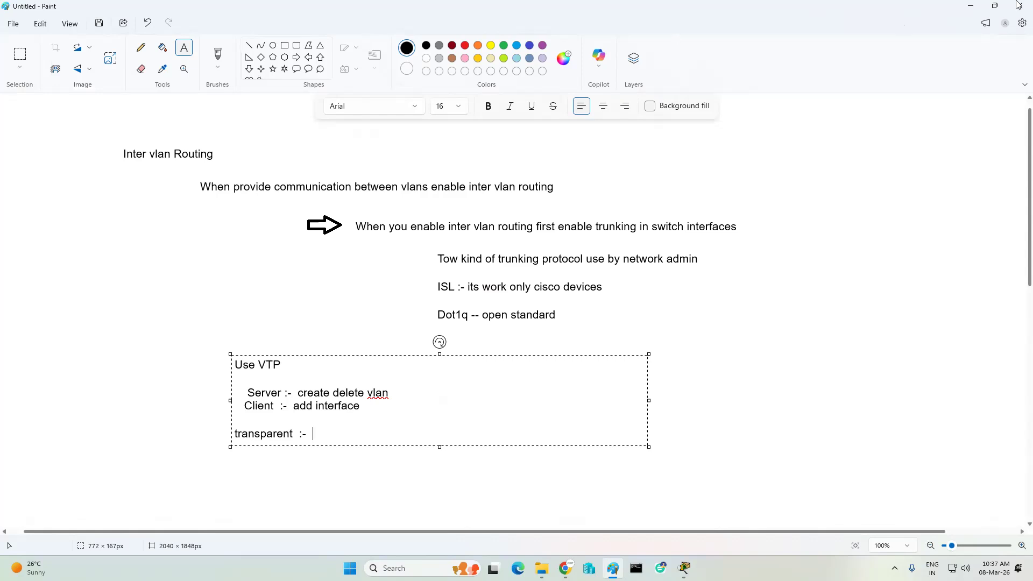
# - Minimize Paint to bring the Packet Tracer VLAN topology to the front
pyautogui.click(971, 5)
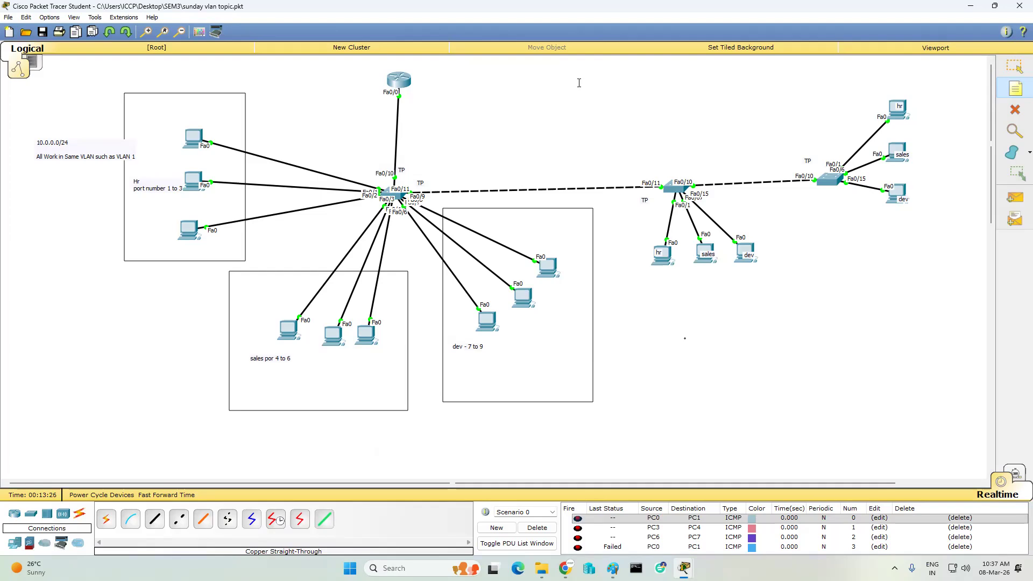
# - Add a 'Vtp Domain' line below the transparent entry in the Paint notes
pyautogui.click(810, 333)
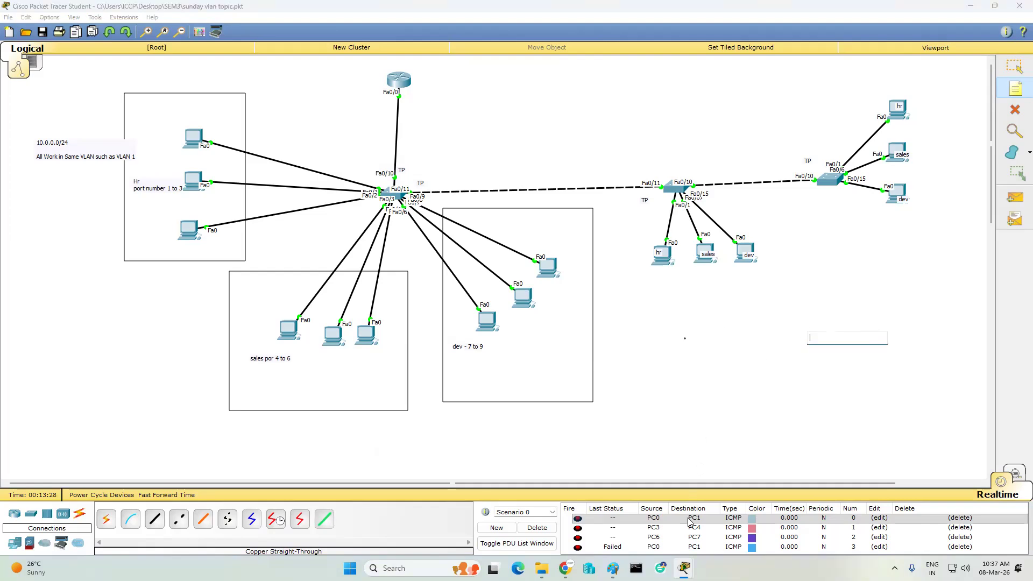
pyautogui.click(612, 568)
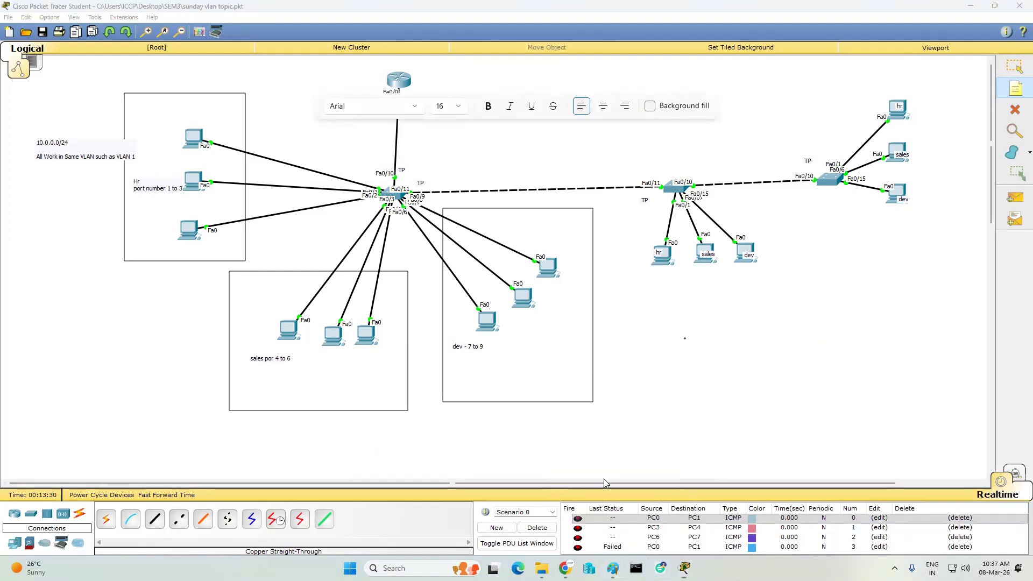
pyautogui.press('Return')
pyautogui.write('Vtp Domain')
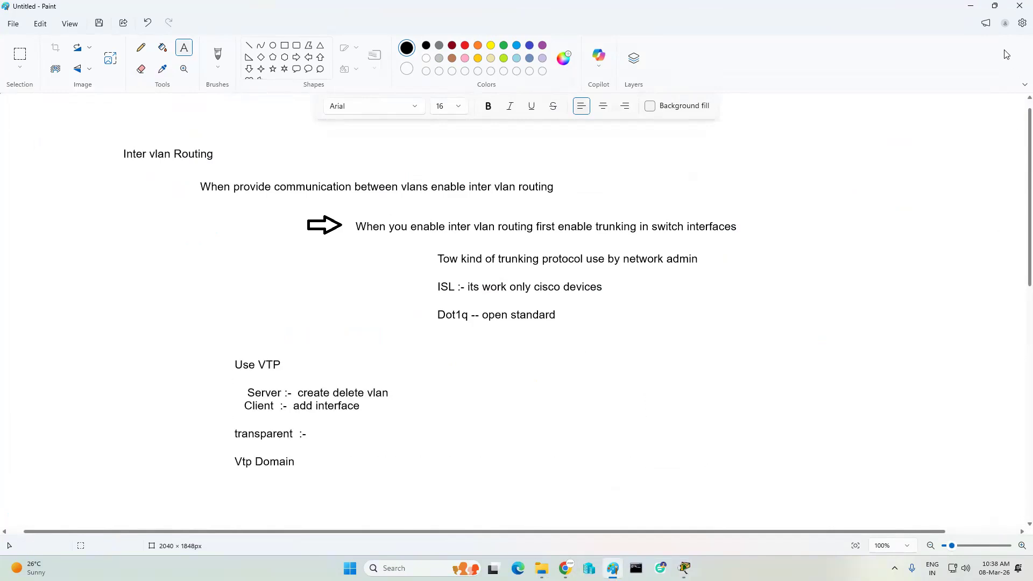
# - Return to Packet Tracer and open Switch1's console with the Select tool
pyautogui.click(969, 6)
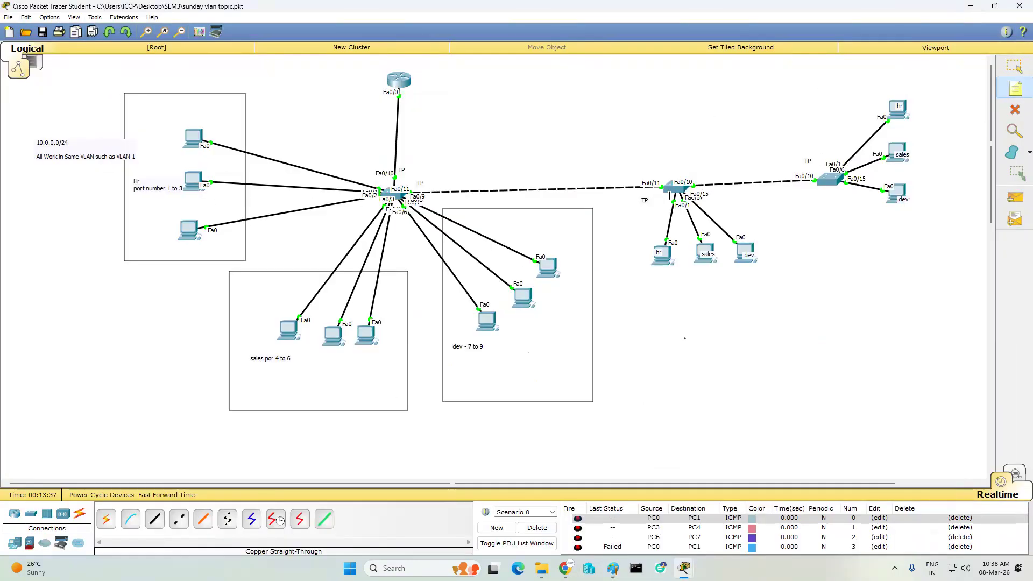
pyautogui.click(1015, 66)
pyautogui.click(665, 187)
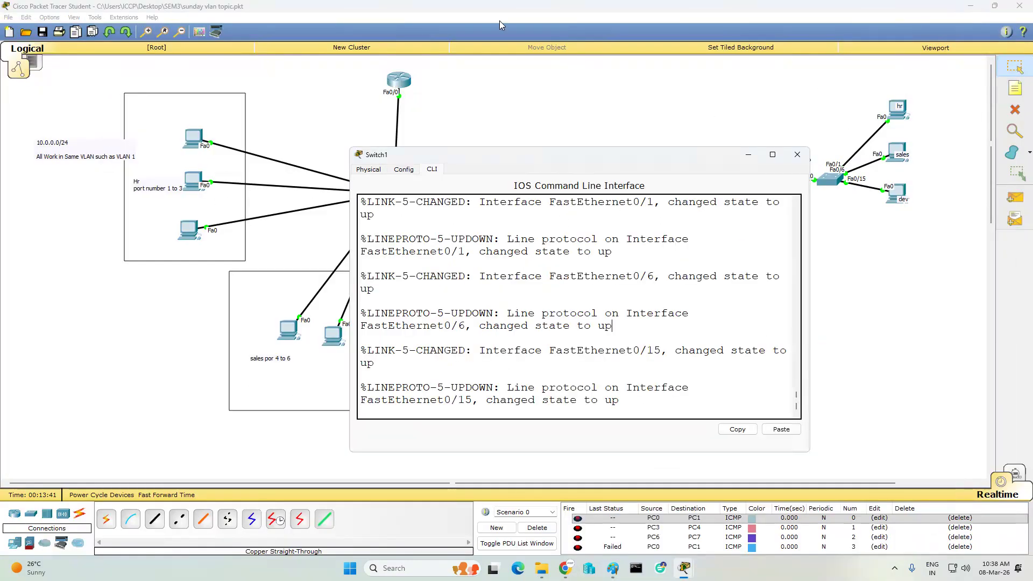
# - On Switch1, create VLAN 5 in global configuration, then delete it with 'no vlan 5'
pyautogui.press('Return')
pyautogui.press('Return')
pyautogui.press('Return')
pyautogui.press('Return')
pyautogui.write('conf t')
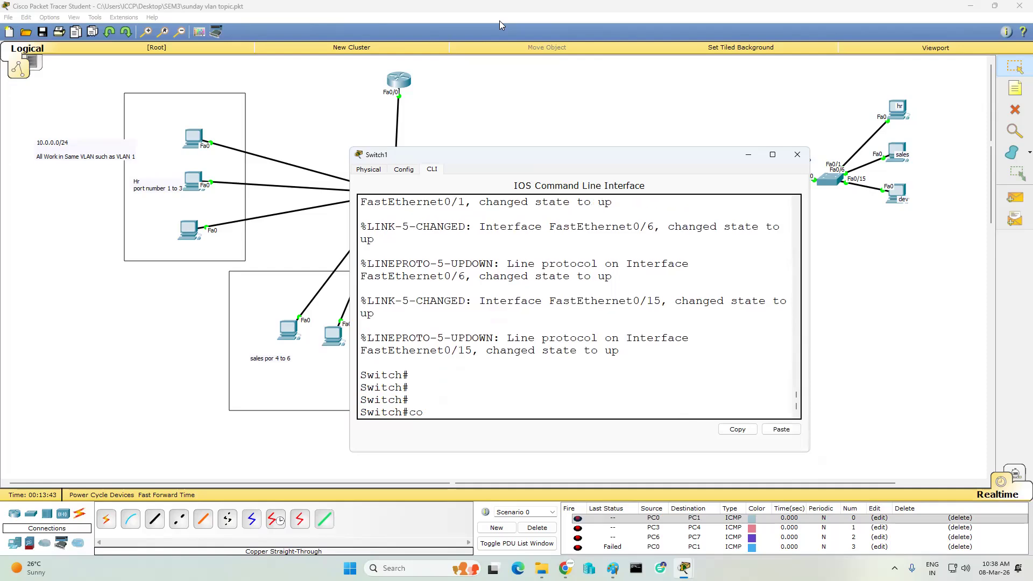
pyautogui.press('Return')
pyautogui.press('Return')
pyautogui.press('Return')
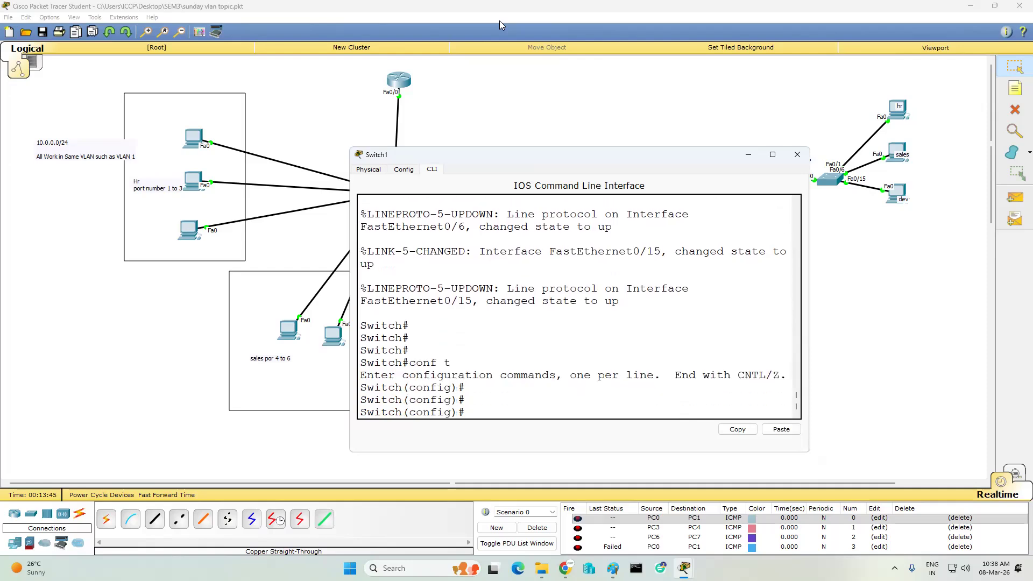
pyautogui.write('vlan 5')
pyautogui.press('Return')
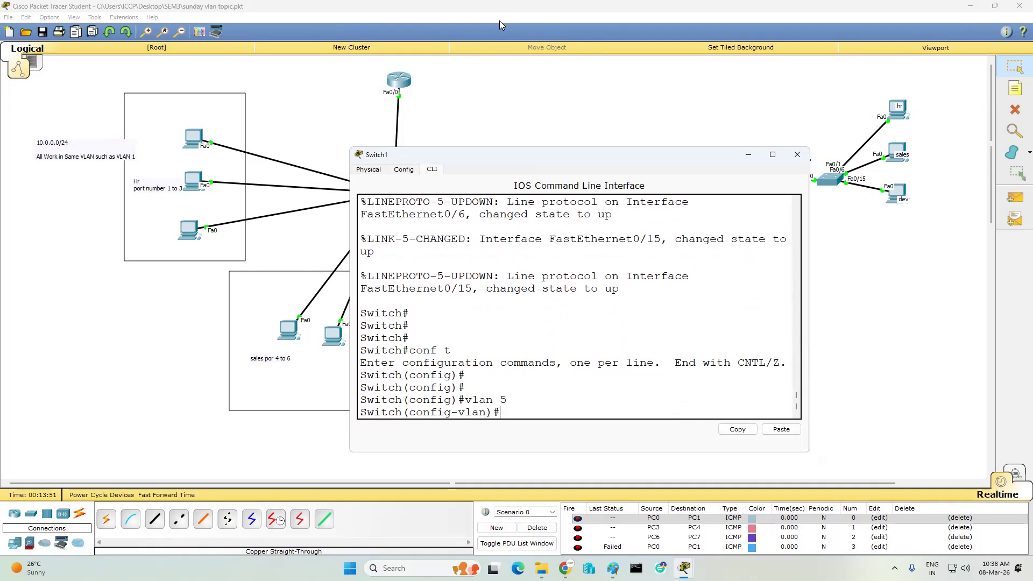
pyautogui.write('sh')
pyautogui.press('BackSpace')
pyautogui.press('BackSpace')
pyautogui.press('BackSpace')
pyautogui.write('no vlan 5')
pyautogui.press('Return')
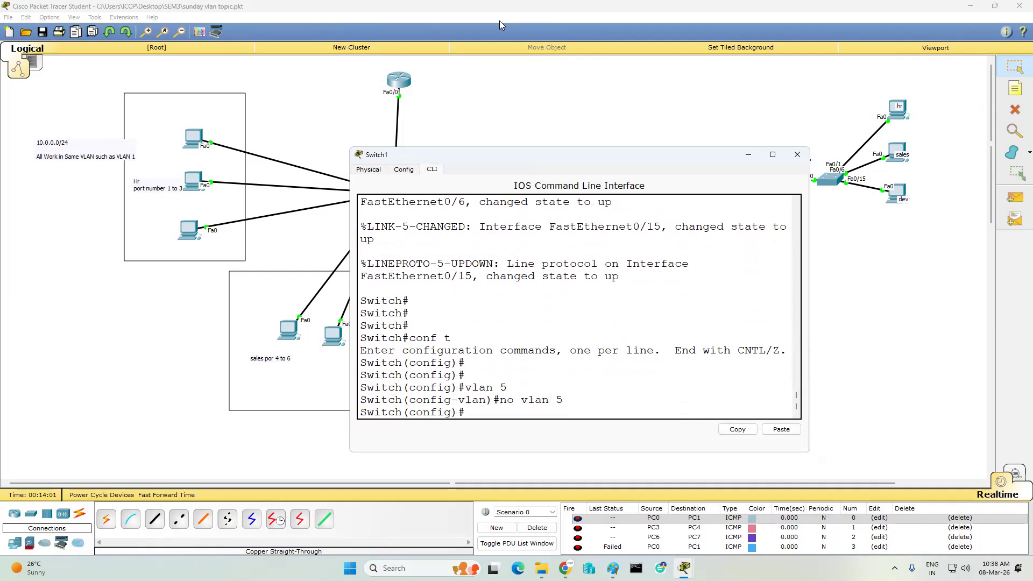
pyautogui.hotkey('ctrl', 'z')
pyautogui.press('Return')
pyautogui.press('Return')
pyautogui.press('Return')
# - Run 'sh vtp status' showing Server mode and no domain name, then open Switch0's console
pyautogui.write('sh')
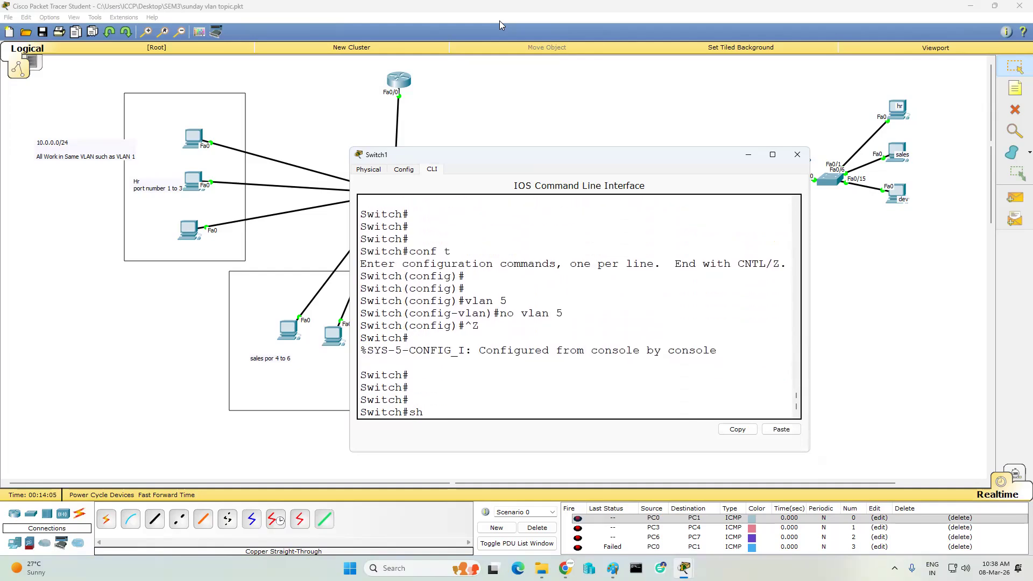
pyautogui.write(' vtp status')
pyautogui.press('Return')
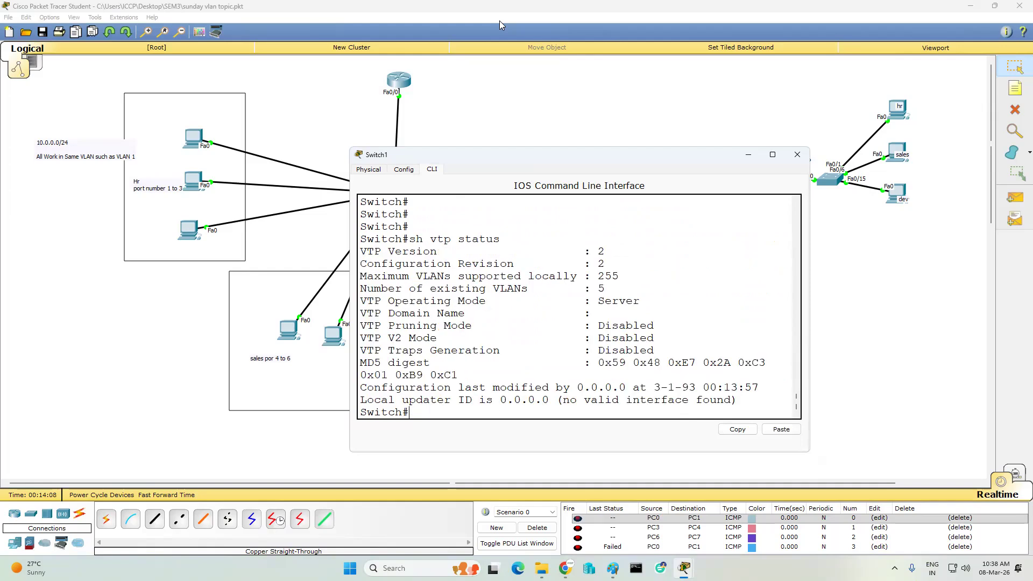
pyautogui.moveTo(591, 301); pyautogui.dragTo(651, 300)
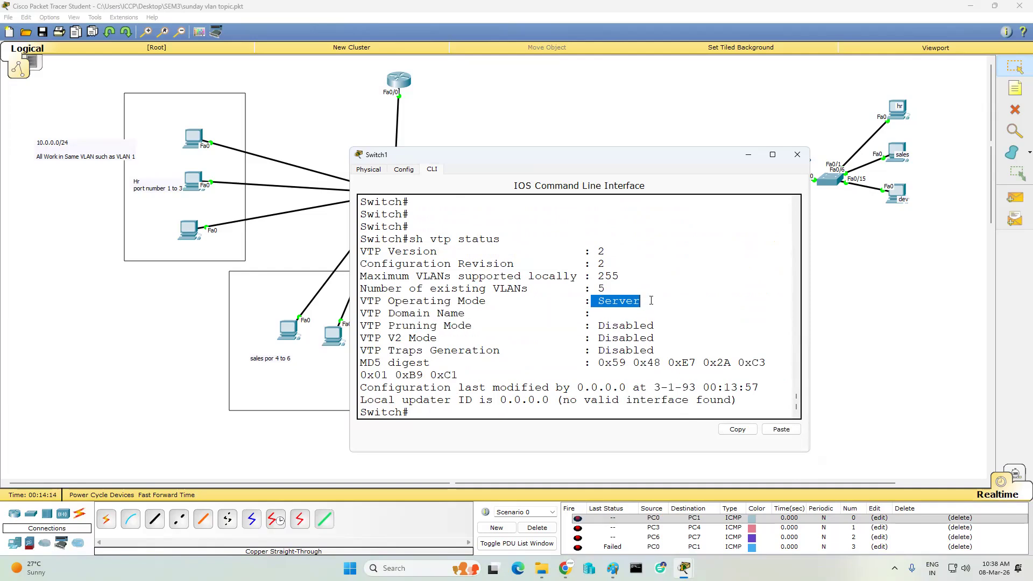
pyautogui.moveTo(410, 314); pyautogui.dragTo(617, 316)
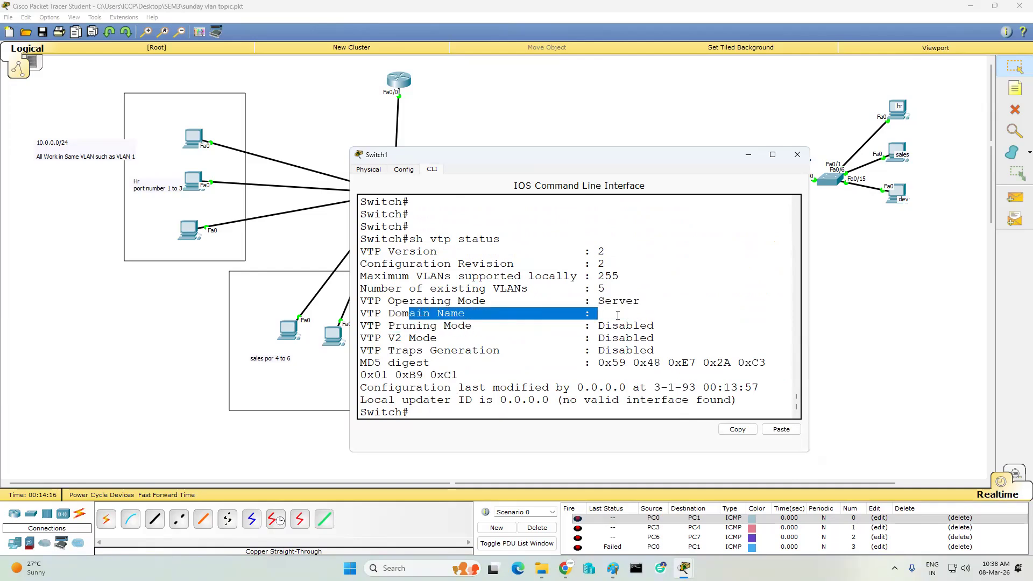
pyautogui.click(751, 160)
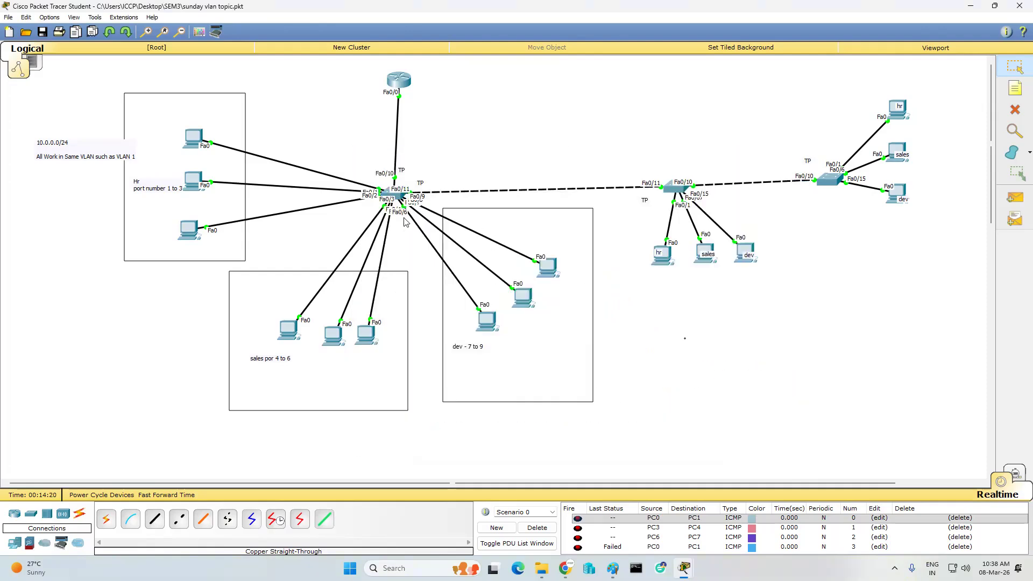
pyautogui.click(401, 201)
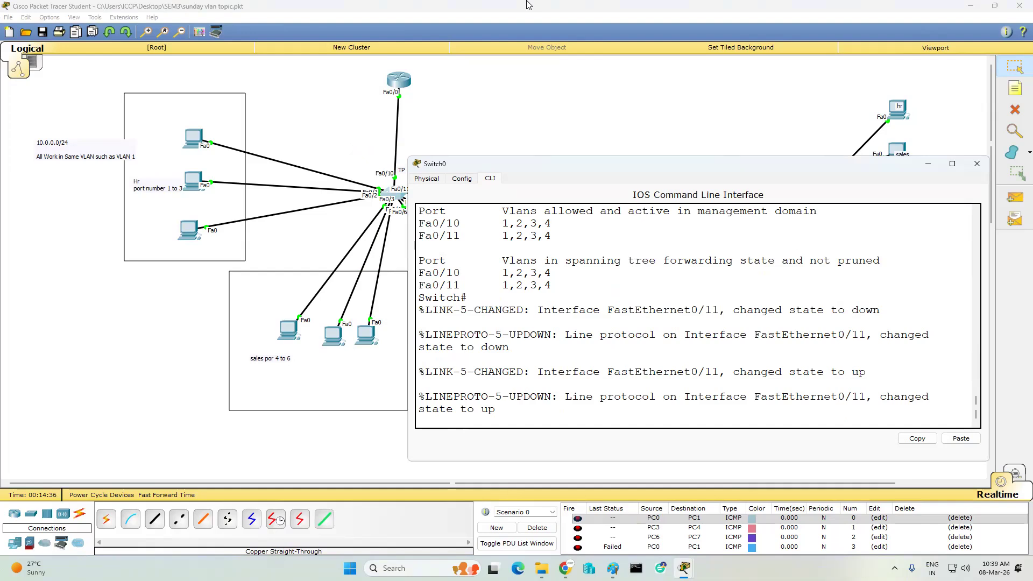
# - Enter global configuration on Switch0 and set its VTP mode to server
pyautogui.press('Return')
pyautogui.press('Return')
pyautogui.press('Return')
pyautogui.press('Return')
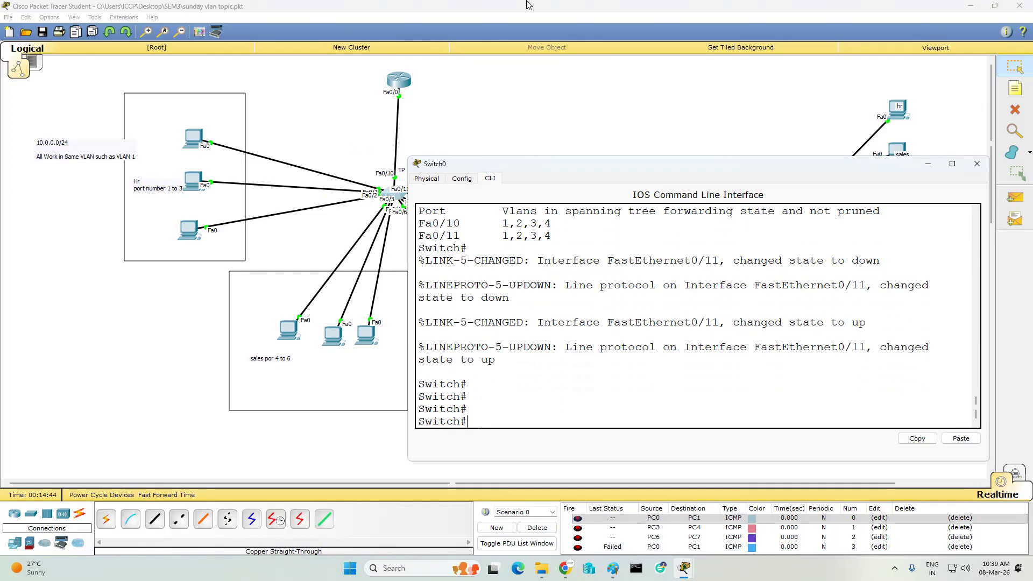
pyautogui.write('nf t')
pyautogui.press('Return')
pyautogui.press('Return')
pyautogui.press('Return')
pyautogui.write('vtp mode s')
pyautogui.press('Tab')
pyautogui.write('se')
pyautogui.press('Tab')
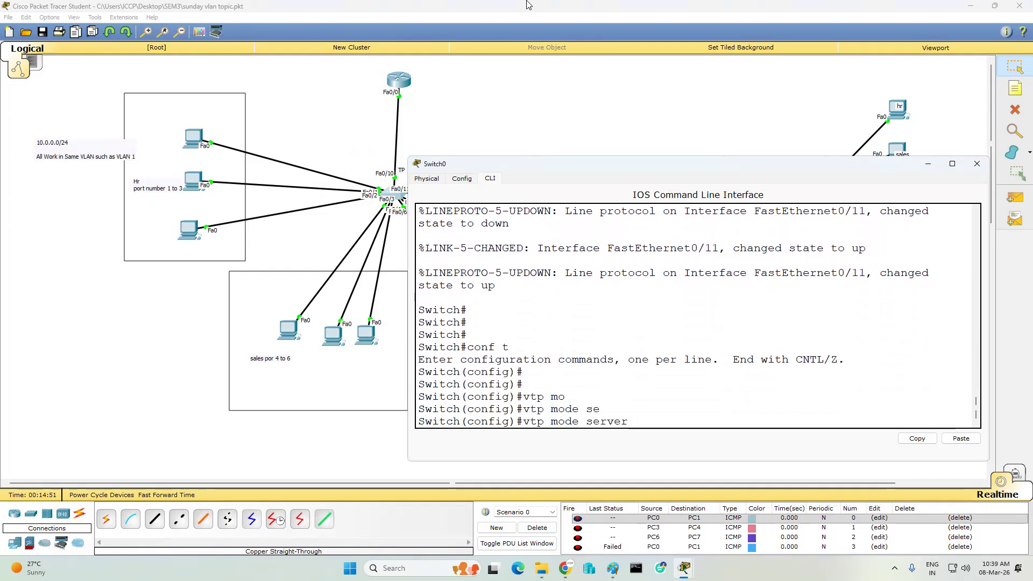
pyautogui.press('Return')
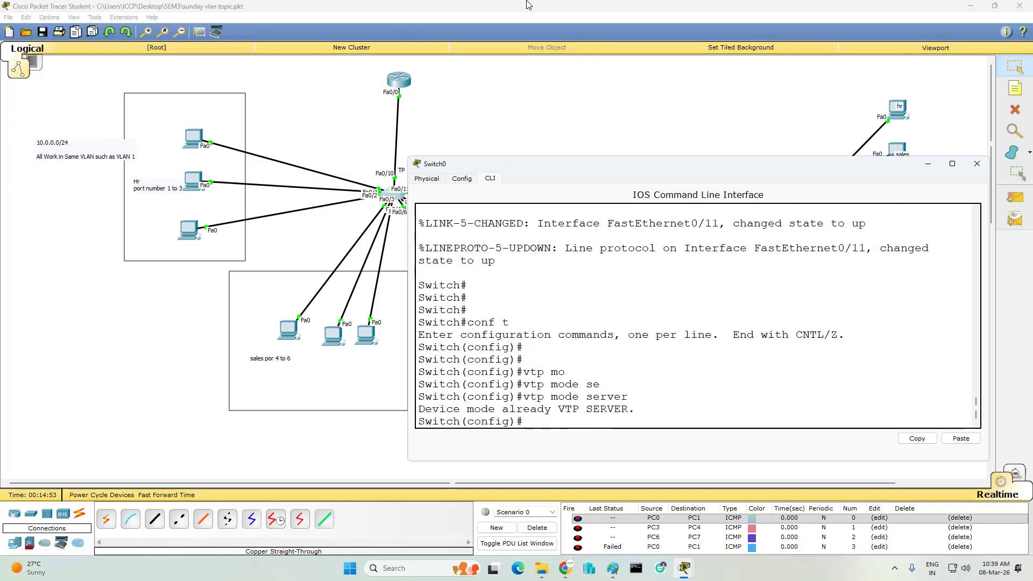
# - Set Switch0's VTP domain to iccp and assign the VTP password
pyautogui.write('vtp do')
pyautogui.press('Tab')
pyautogui.write('iccp')
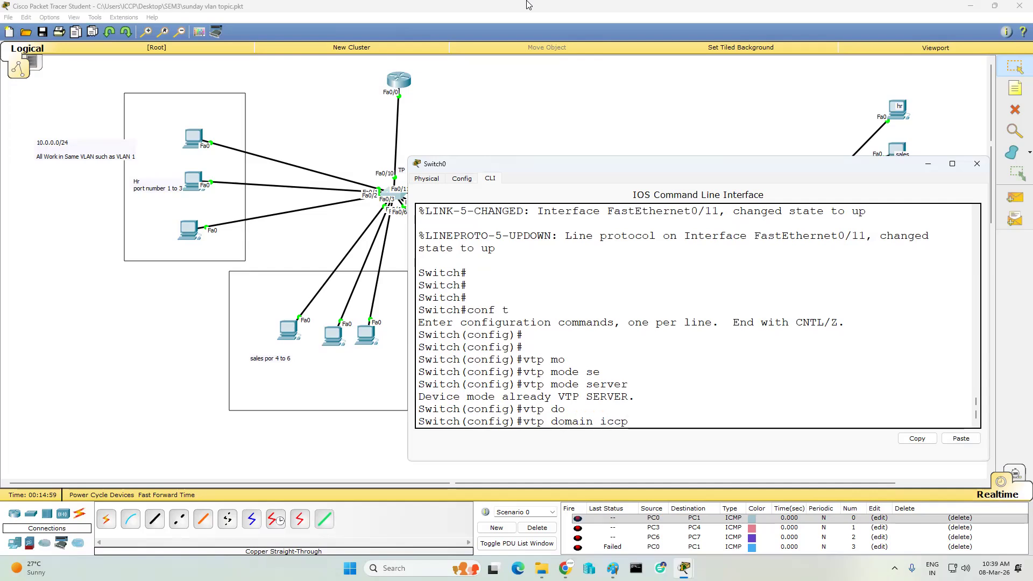
pyautogui.press('Return')
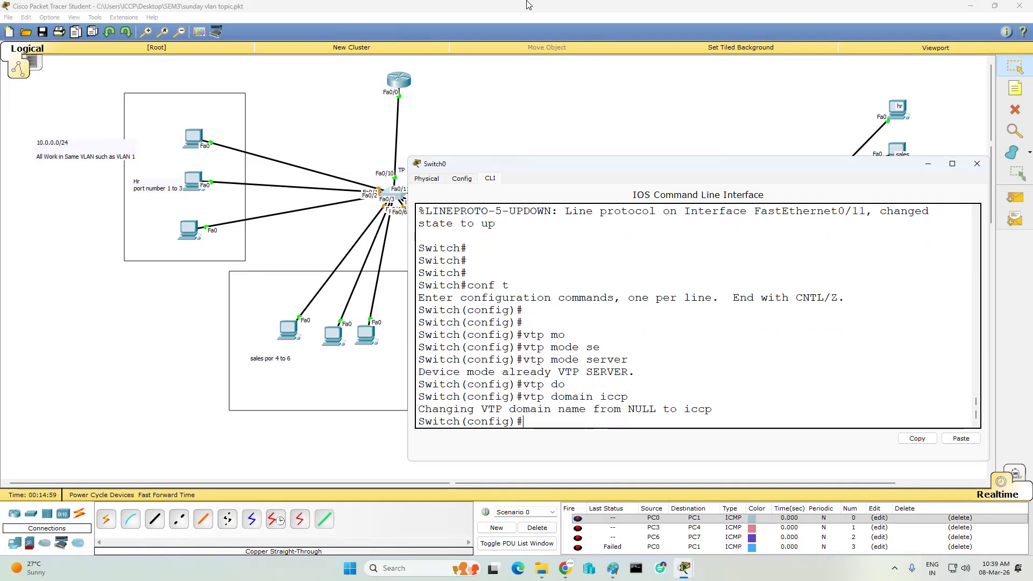
pyautogui.write('vtp pa')
pyautogui.press('Tab')
pyautogui.write('12345678')
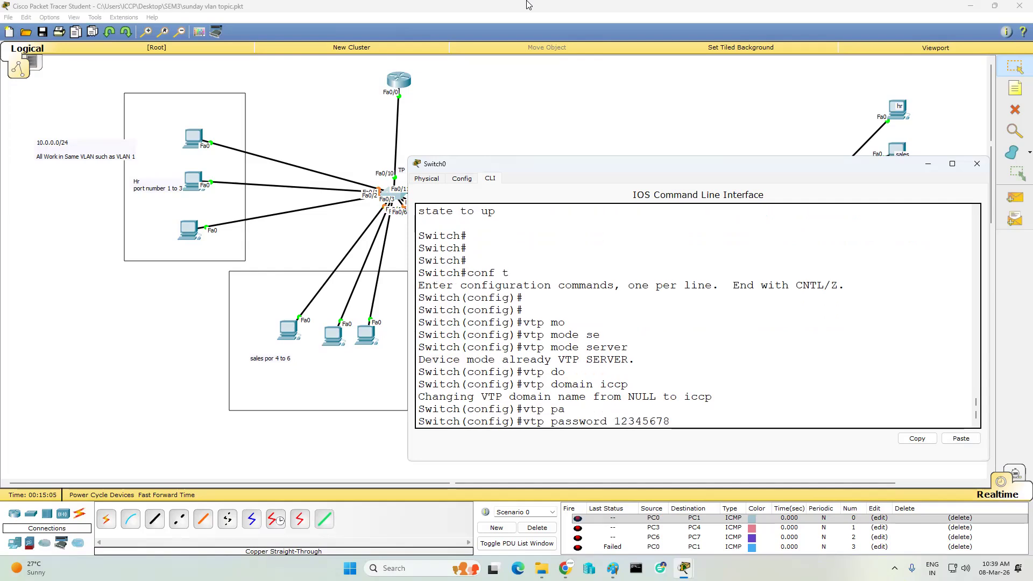
pyautogui.press('Return')
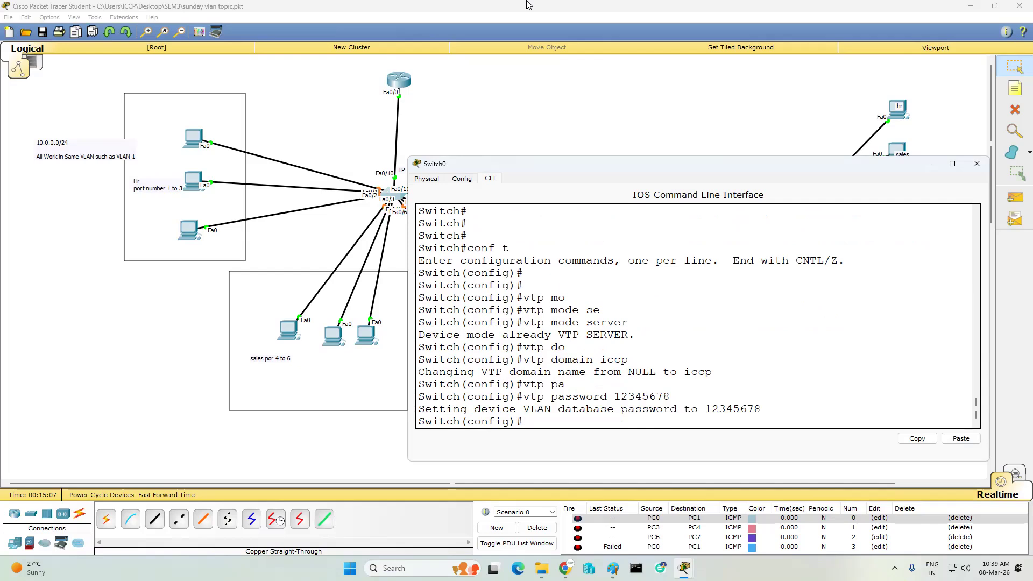
# - Exit configuration mode, save Switch0's configuration with wr, and minimize its console
pyautogui.write('end')
pyautogui.press('Return')
pyautogui.write('wr')
pyautogui.press('Return')
pyautogui.press('Return')
pyautogui.press('Return')
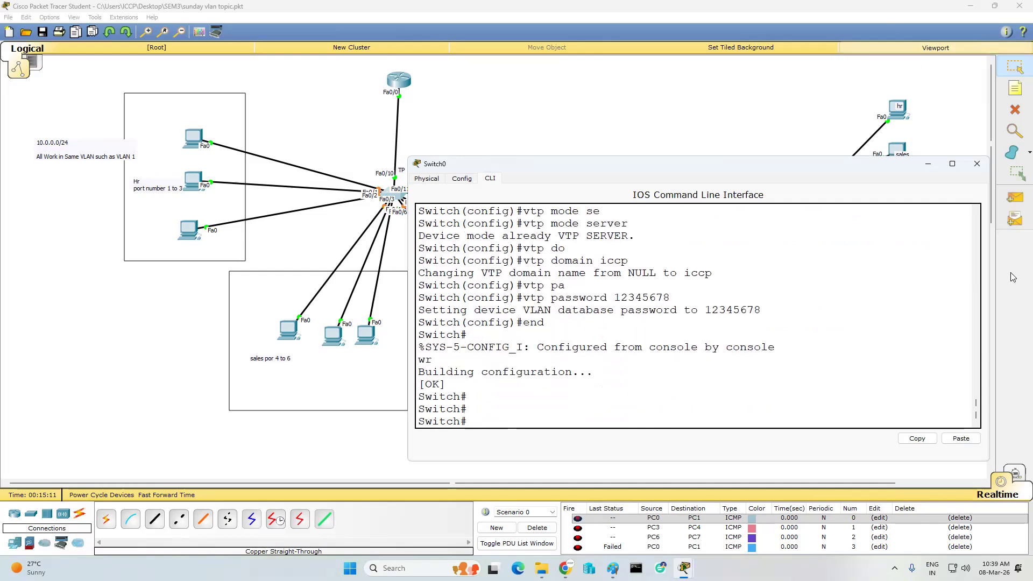
pyautogui.click(926, 165)
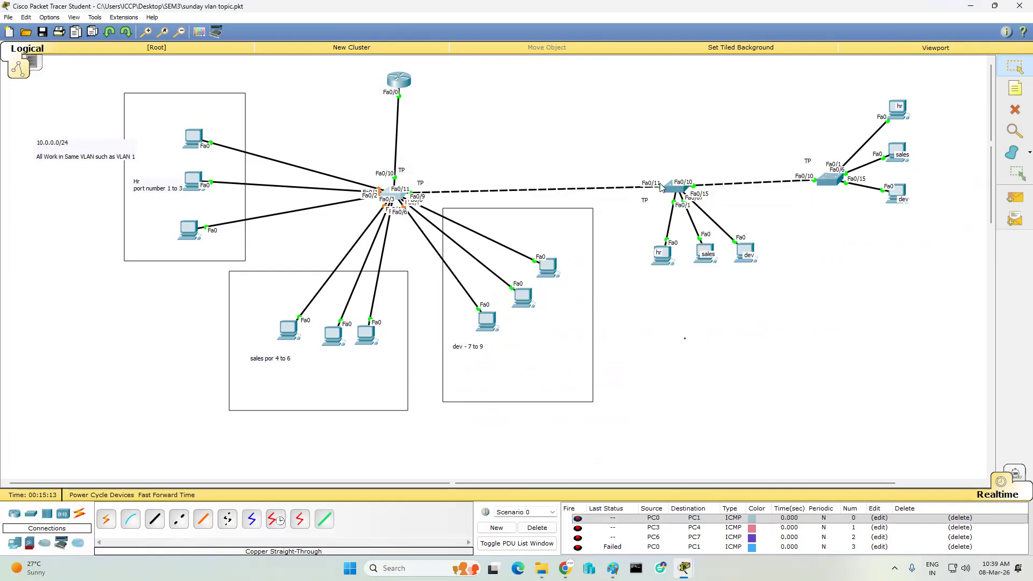
# - Reopen Switch1's CLI and list its VLANs with sh vlan, noting 5 existing VLANs
pyautogui.click(681, 187)
pyautogui.click(603, 289)
pyautogui.moveTo(590, 288); pyautogui.dragTo(617, 285)
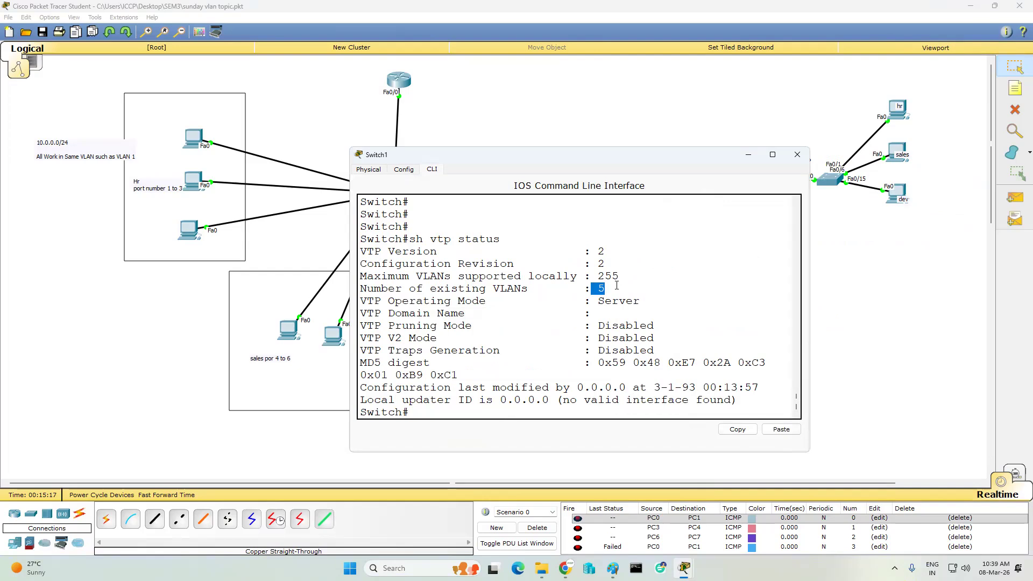
pyautogui.press('Return')
pyautogui.press('Return')
pyautogui.write('sh vlan')
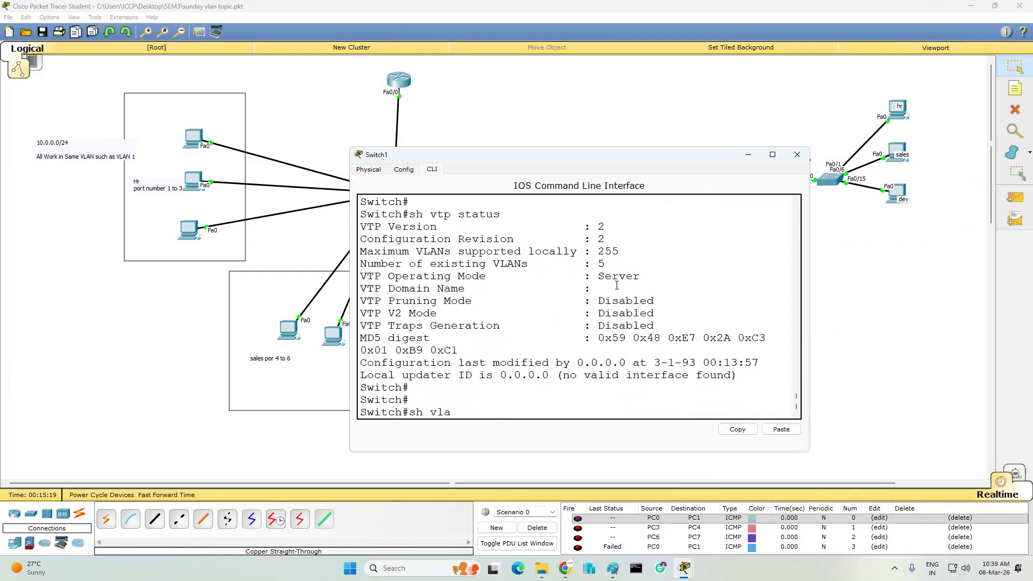
pyautogui.press('Return')
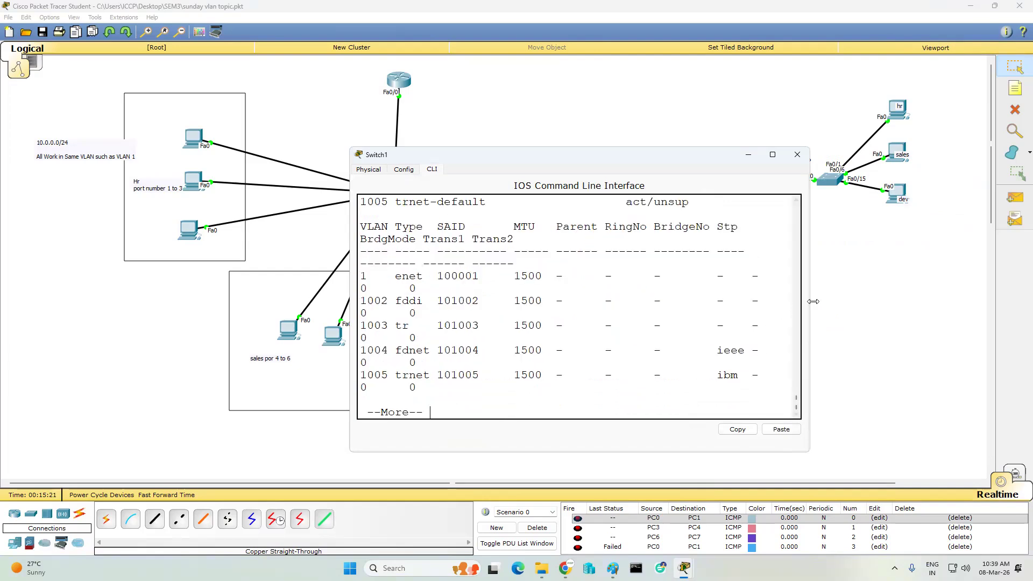
pyautogui.moveTo(810, 296); pyautogui.dragTo(983, 296)
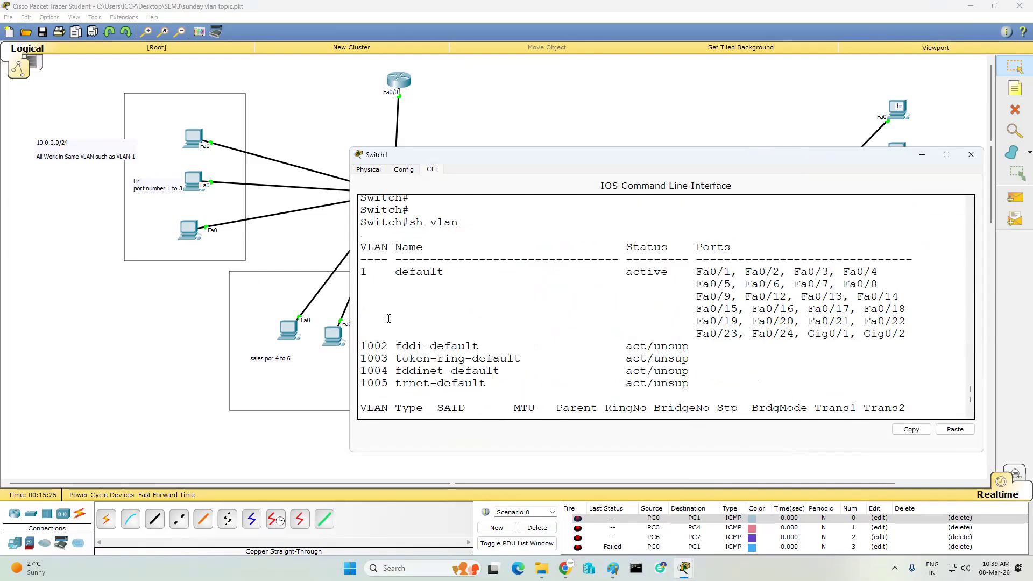
pyautogui.press('space')
pyautogui.press('Return')
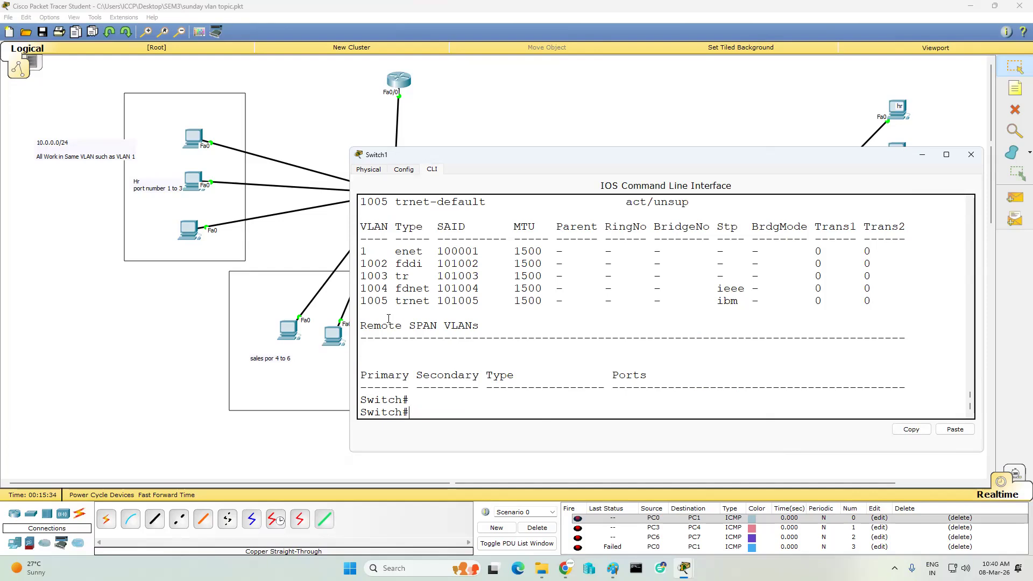
# - Enter global configuration on Switch1 and set its VTP mode to client
pyautogui.press('Return')
pyautogui.press('Return')
pyautogui.write('conf t')
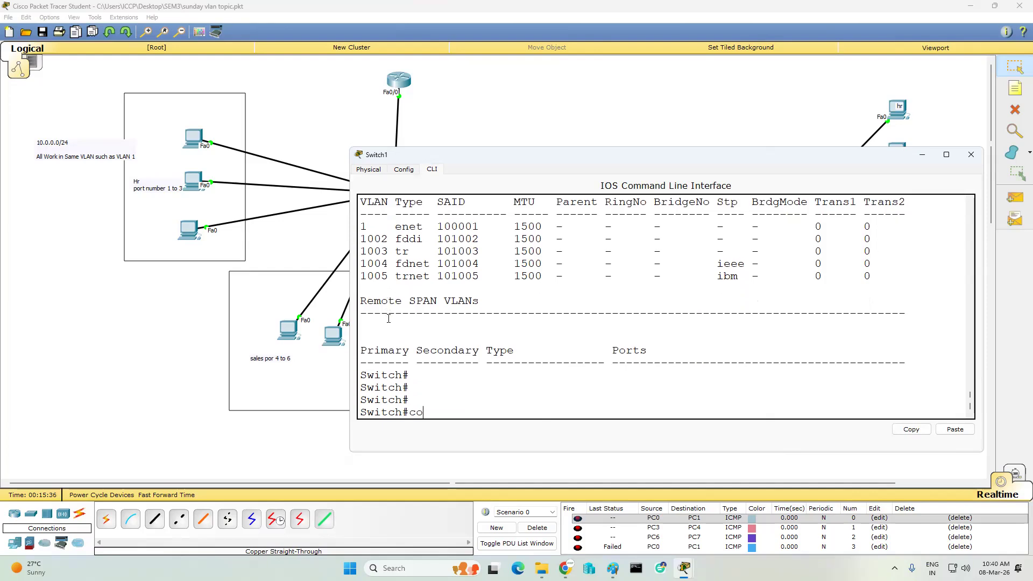
pyautogui.press('Return')
pyautogui.press('Return')
pyautogui.press('Return')
pyautogui.write('vtp mo')
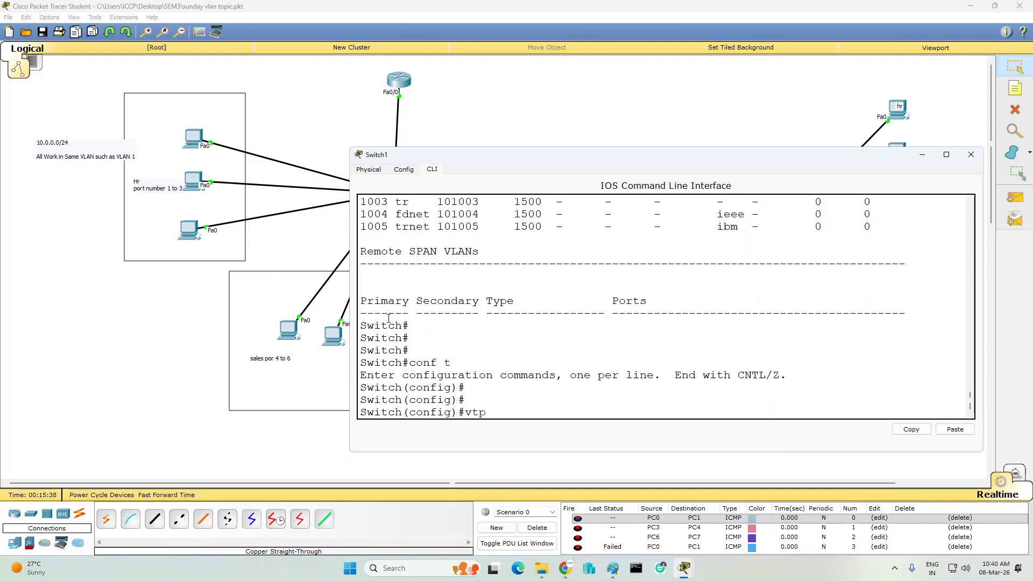
pyautogui.press('Tab')
pyautogui.write('c')
pyautogui.press('Tab')
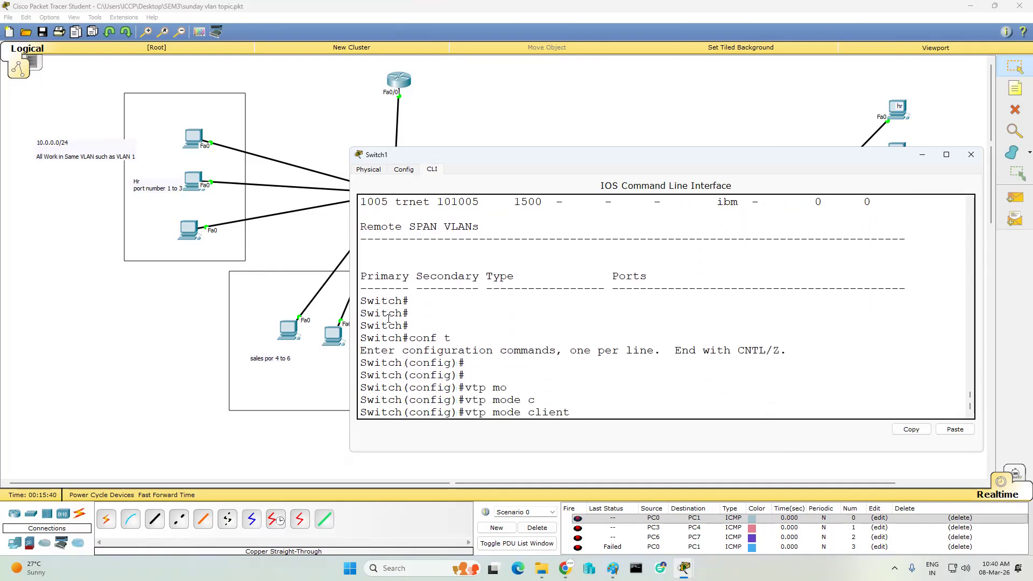
pyautogui.press('Return')
# - Set Switch1's VTP domain to iccp and apply the VTP password
pyautogui.write('vto')
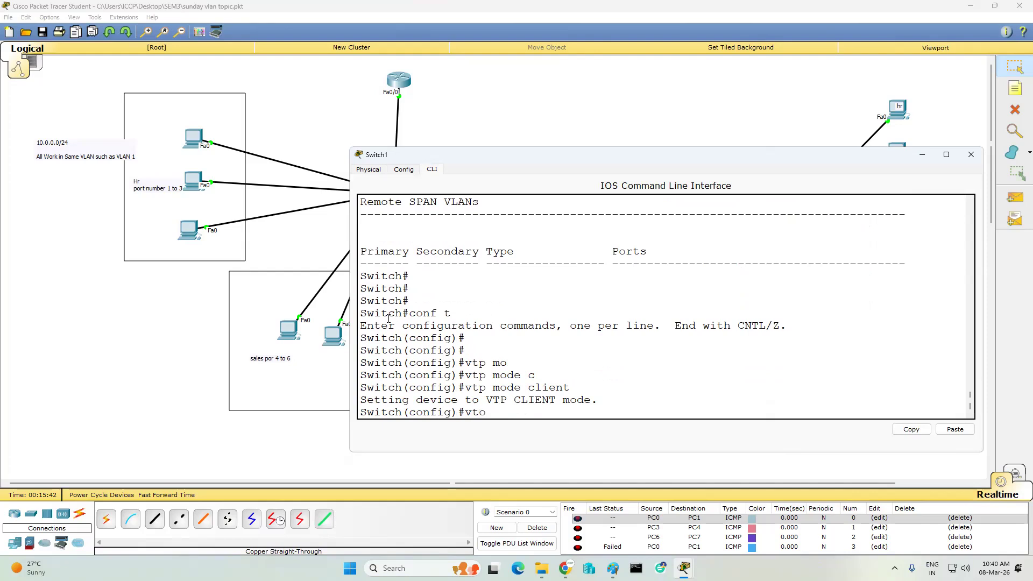
pyautogui.write('p')
pyautogui.press('Tab')
pyautogui.write('d')
pyautogui.press('Tab')
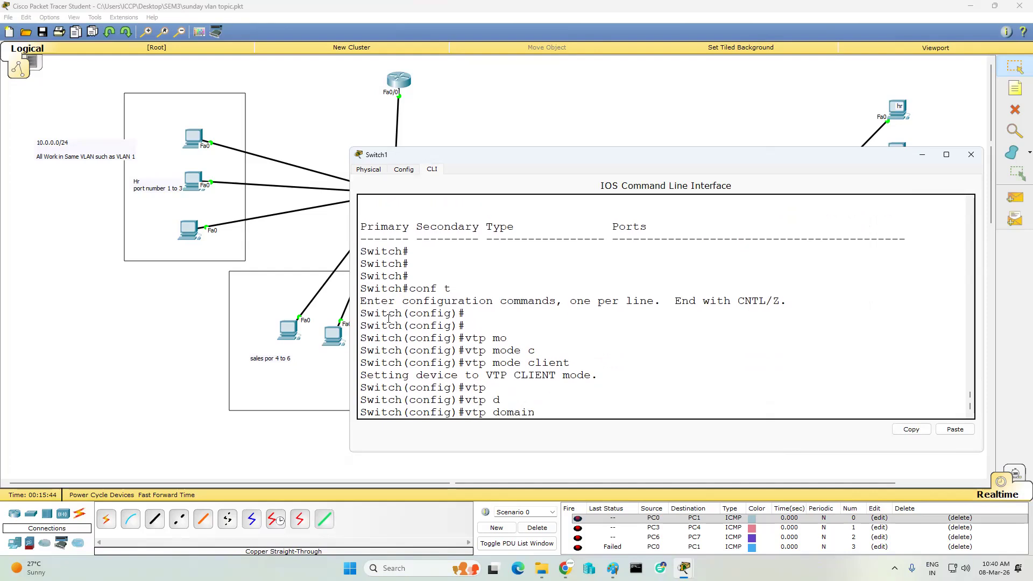
pyautogui.write('iccp')
pyautogui.press('Return')
pyautogui.press('Return')
pyautogui.write('vtp pa')
pyautogui.press('Tab')
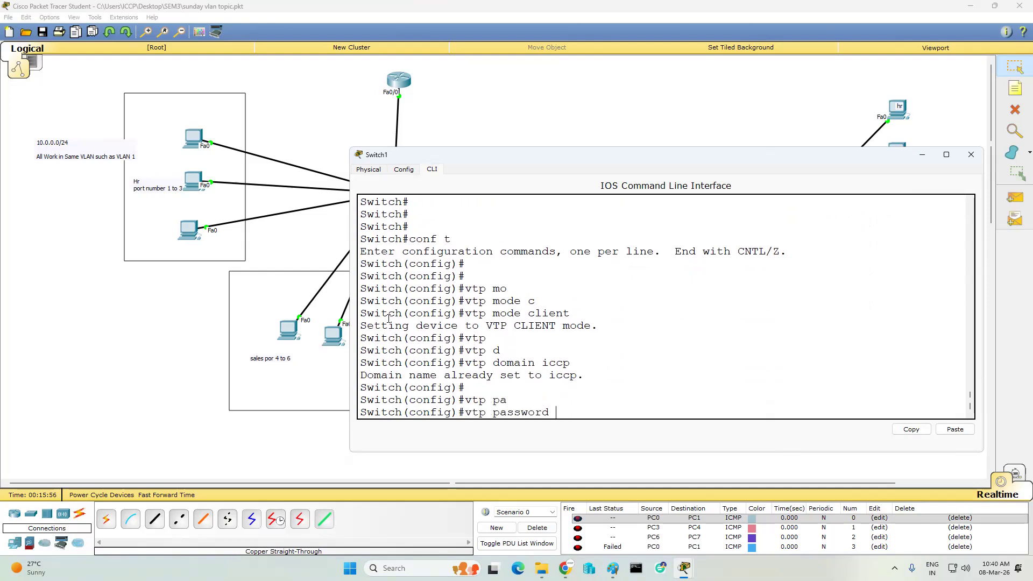
pyautogui.write('12345678')
pyautogui.press('Return')
pyautogui.press('Return')
pyautogui.press('Return')
pyautogui.press('Return')
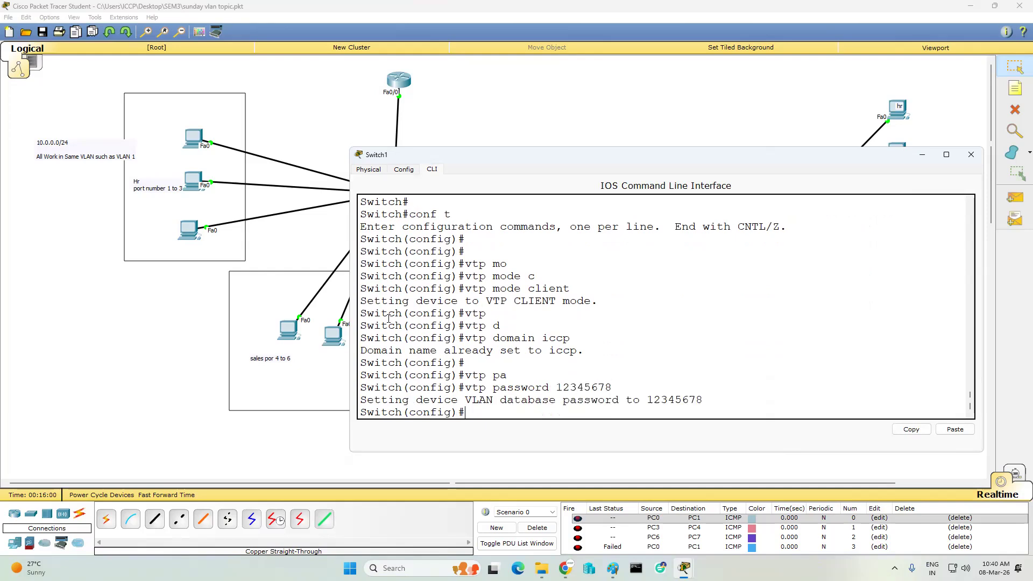
# - Exit configuration mode, save Switch1 with wr, and enter sh vtp status
pyautogui.write('end')
pyautogui.press('Return')
pyautogui.write('wr')
pyautogui.press('Return')
pyautogui.press('Return')
pyautogui.press('Return')
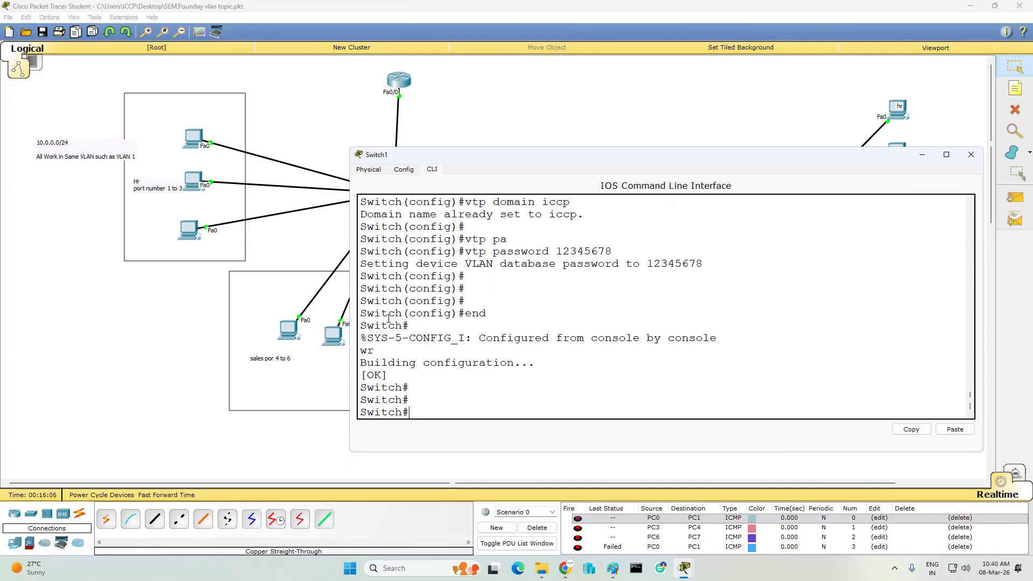
pyautogui.write('sh vtp status')
# - Confirm Switch1's VTP status shows Client mode, then try creating VLAN 5, which is refused
pyautogui.press('Return')
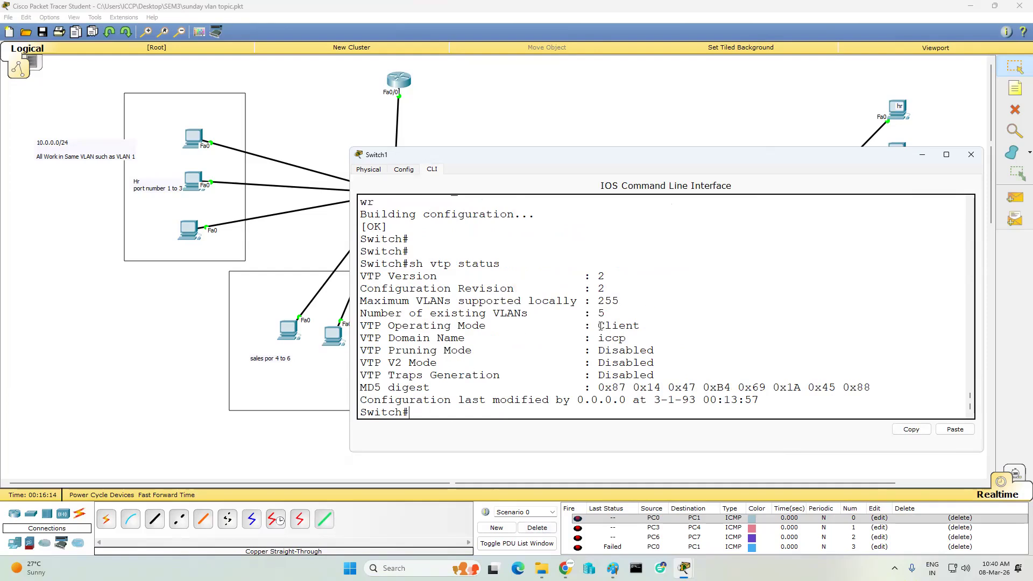
pyautogui.moveTo(598, 325); pyautogui.dragTo(646, 323)
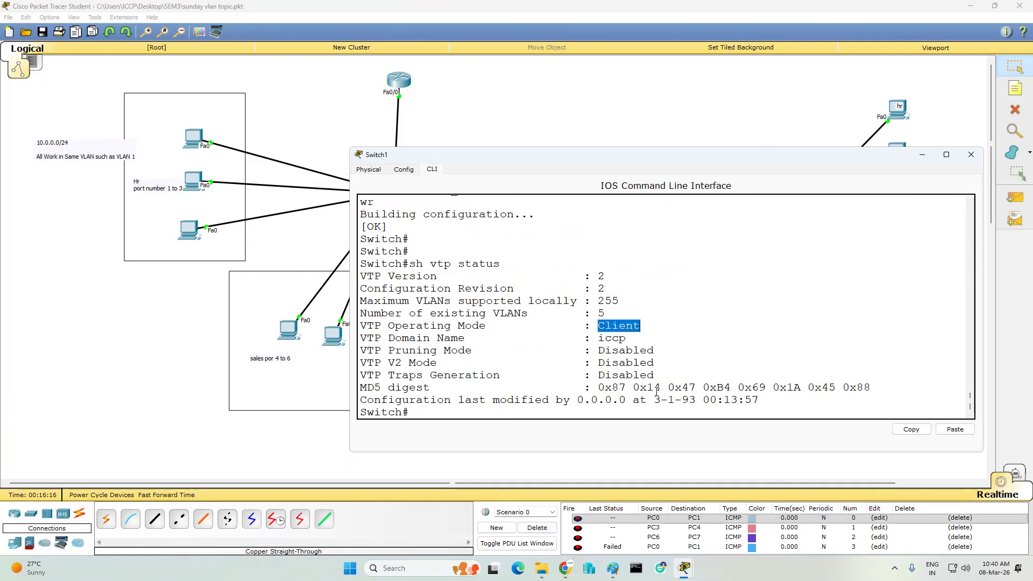
pyautogui.click(477, 285)
pyautogui.write('conf')
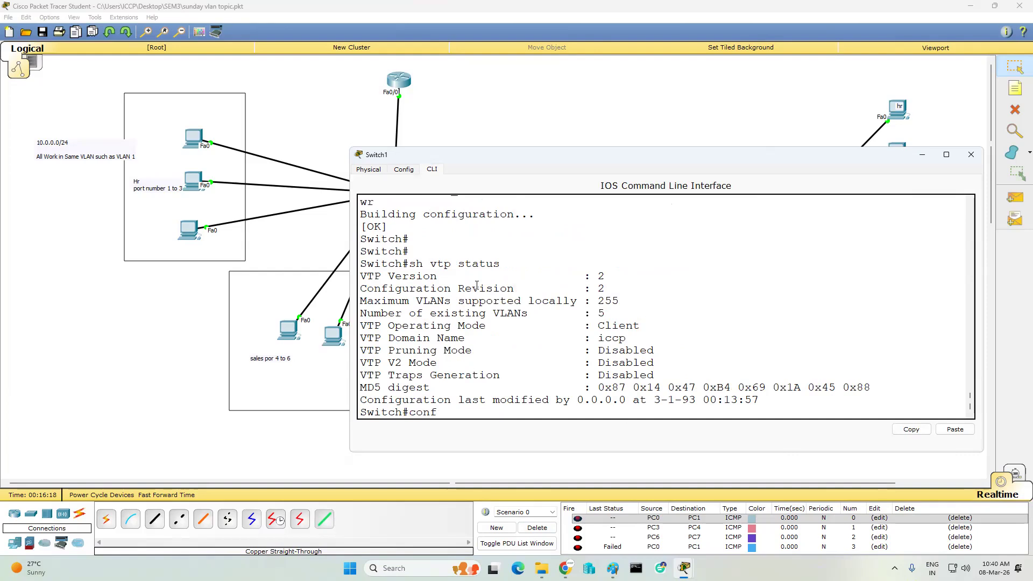
pyautogui.write(' t')
pyautogui.press('Return')
pyautogui.press('Return')
pyautogui.press('Return')
pyautogui.press('Return')
pyautogui.write('vlan 5')
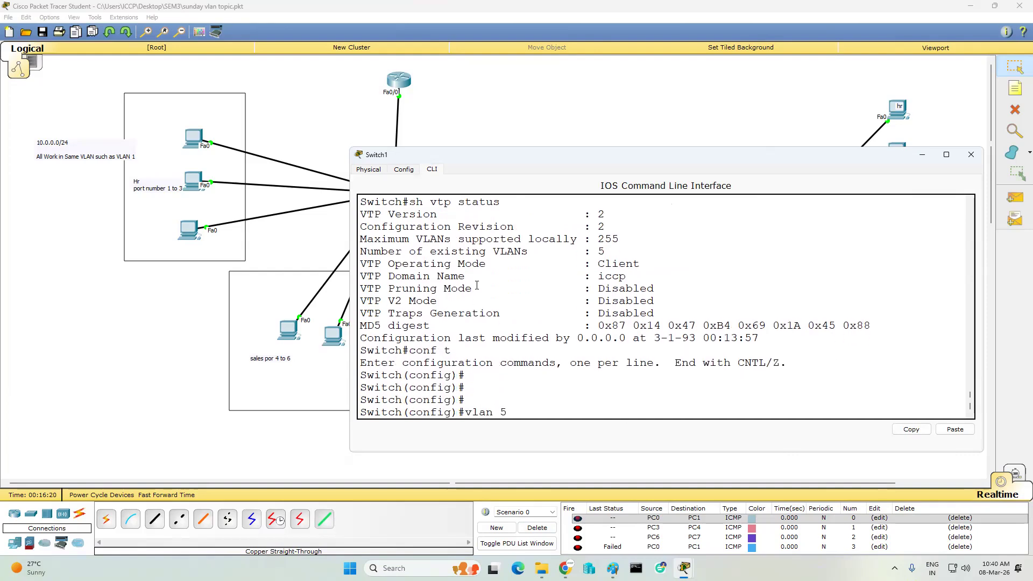
pyautogui.press('Return')
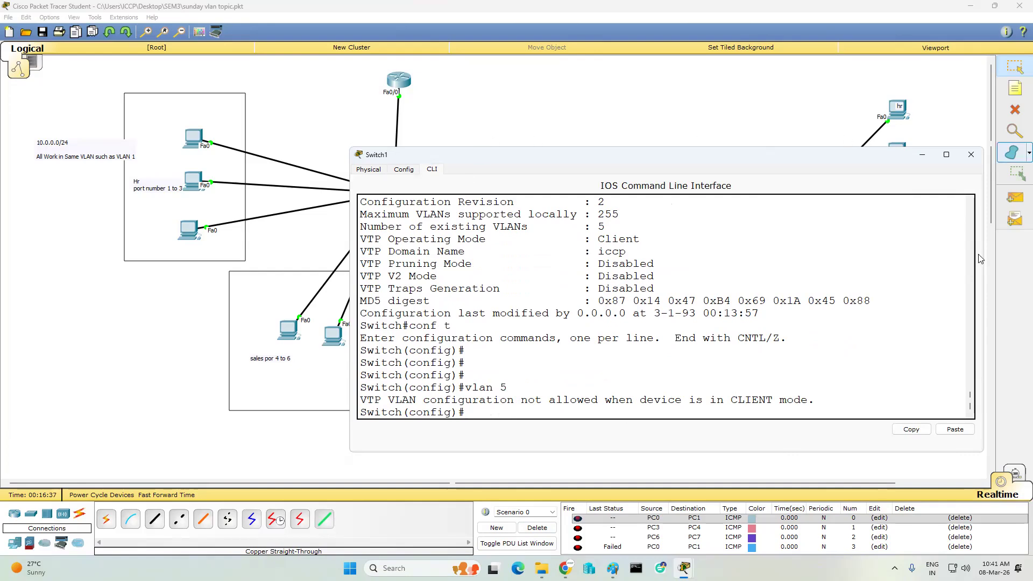
# - Exit configuration mode and save Switch1's running configuration with wr
pyautogui.write('end')
pyautogui.press('Return')
pyautogui.write('wr')
pyautogui.press('Return')
pyautogui.press('Return')
pyautogui.press('Return')
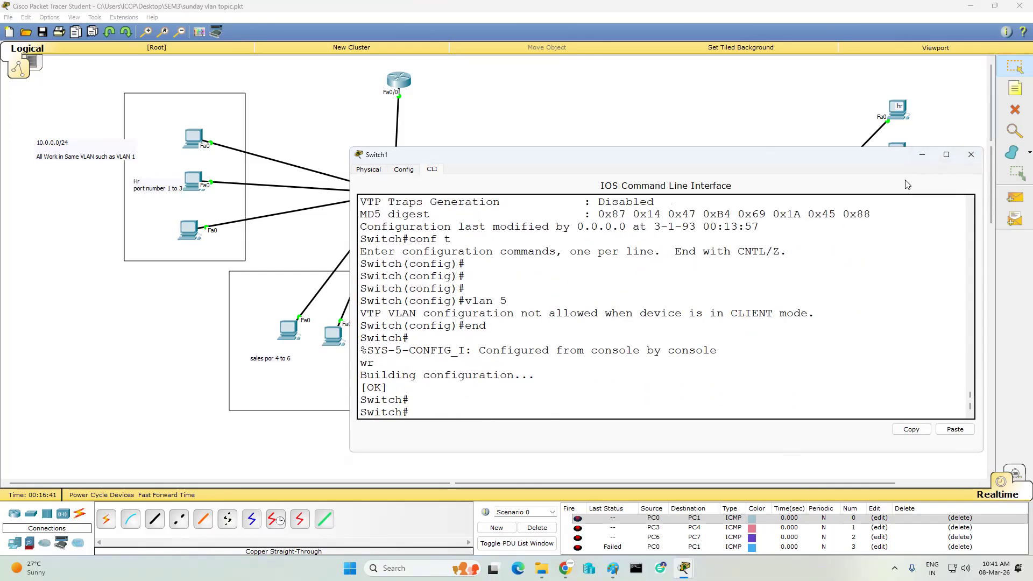
# - Close Switch1's window and make Switch2 a VTP client from its CLI
pyautogui.click(971, 154)
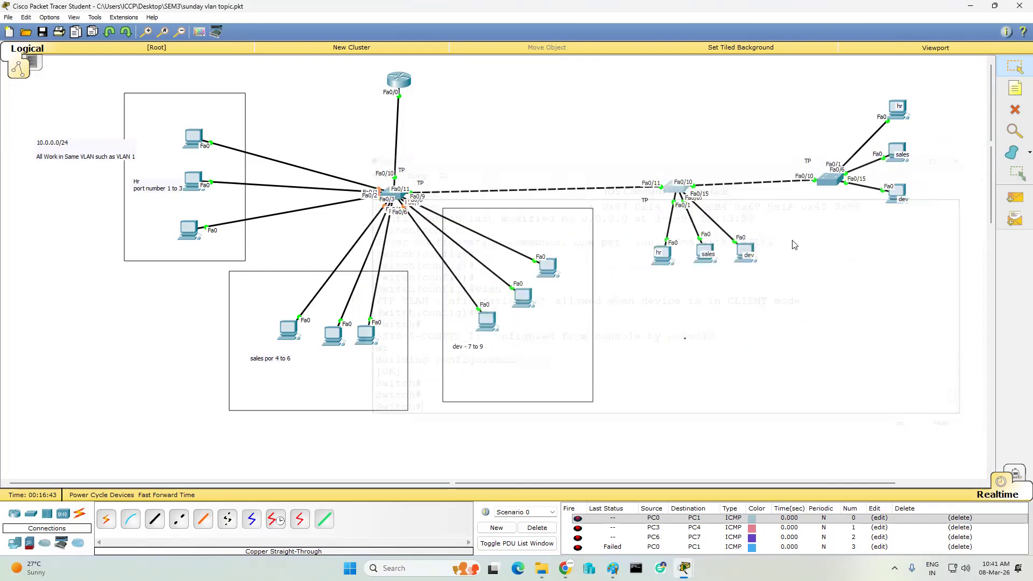
pyautogui.click(672, 190)
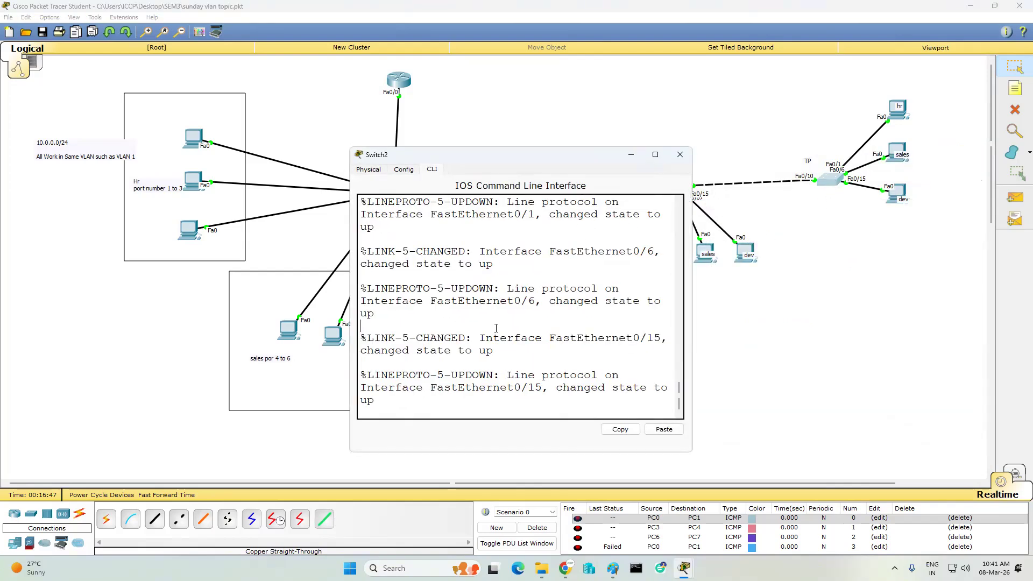
pyautogui.press('Return')
pyautogui.press('Return')
pyautogui.write('en')
pyautogui.press('Return')
pyautogui.press('Return')
pyautogui.press('Return')
pyautogui.write('conf t')
pyautogui.press('Return')
pyautogui.press('Return')
pyautogui.press('Return')
pyautogui.press('Return')
pyautogui.press('Return')
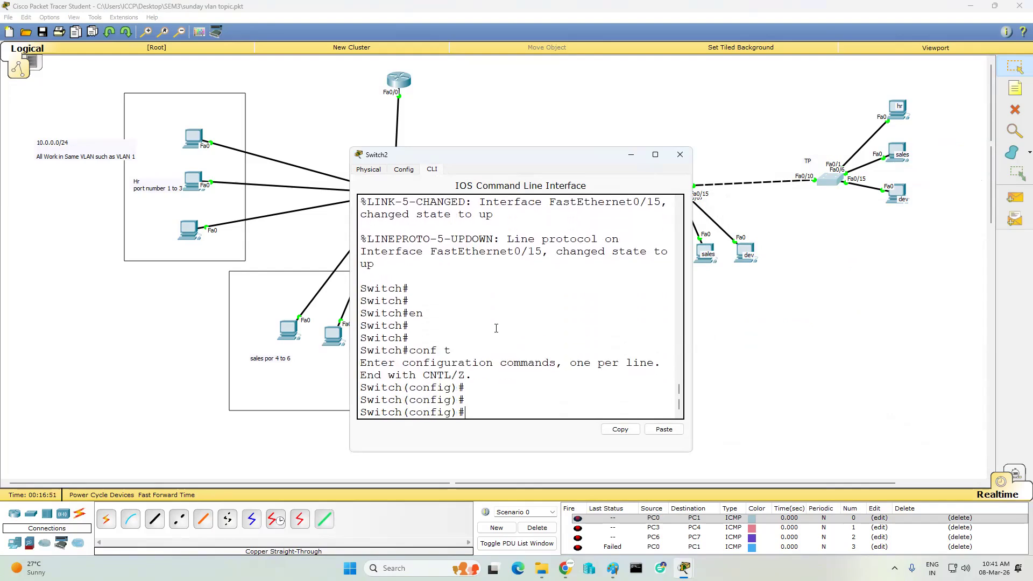
pyautogui.write('vtp mo')
pyautogui.press('Tab')
pyautogui.write('c')
pyautogui.press('Tab')
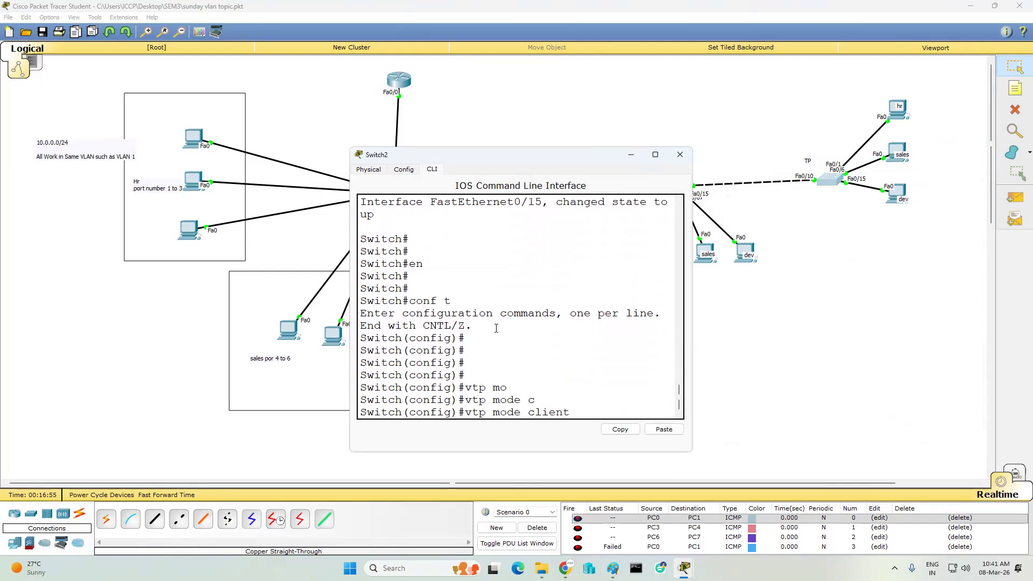
pyautogui.press('Return')
# - Set Switch2's VTP domain to iccp and apply the VTP password
pyautogui.write('vtp')
pyautogui.press('Tab')
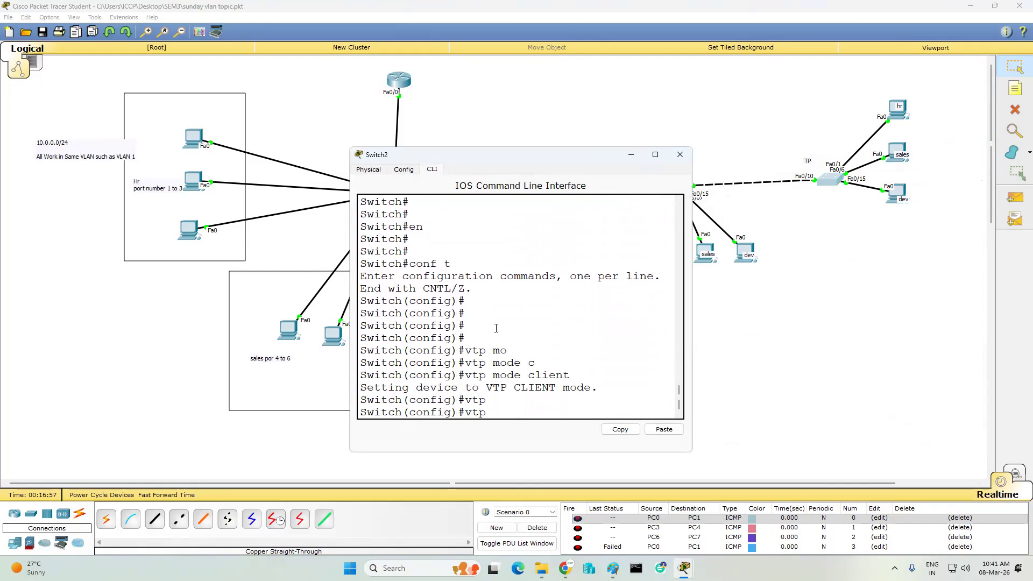
pyautogui.write('do')
pyautogui.press('Tab')
pyautogui.write('iccp')
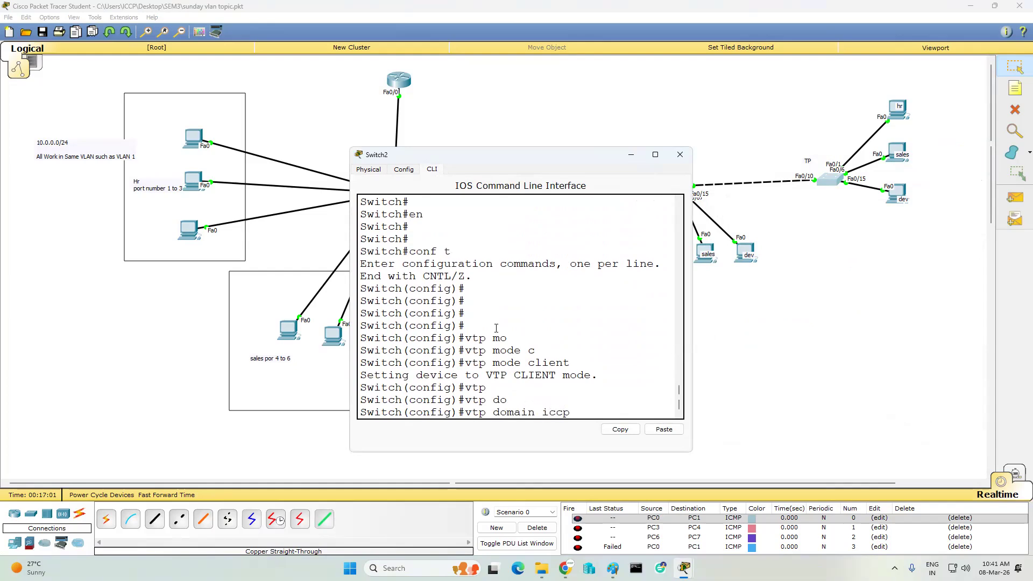
pyautogui.press('Return')
pyautogui.write('vtp ')
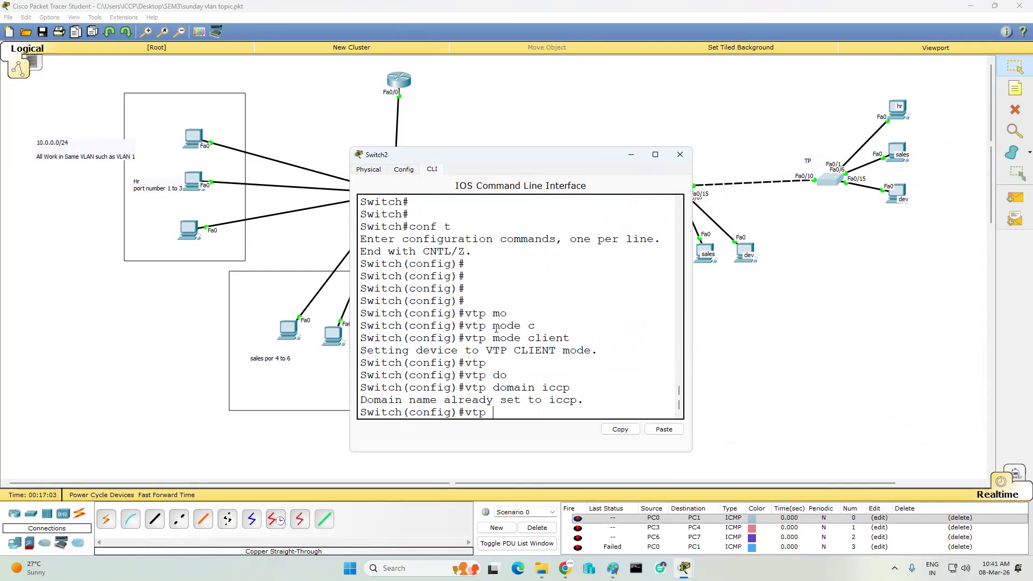
pyautogui.write('pas')
pyautogui.press('Tab')
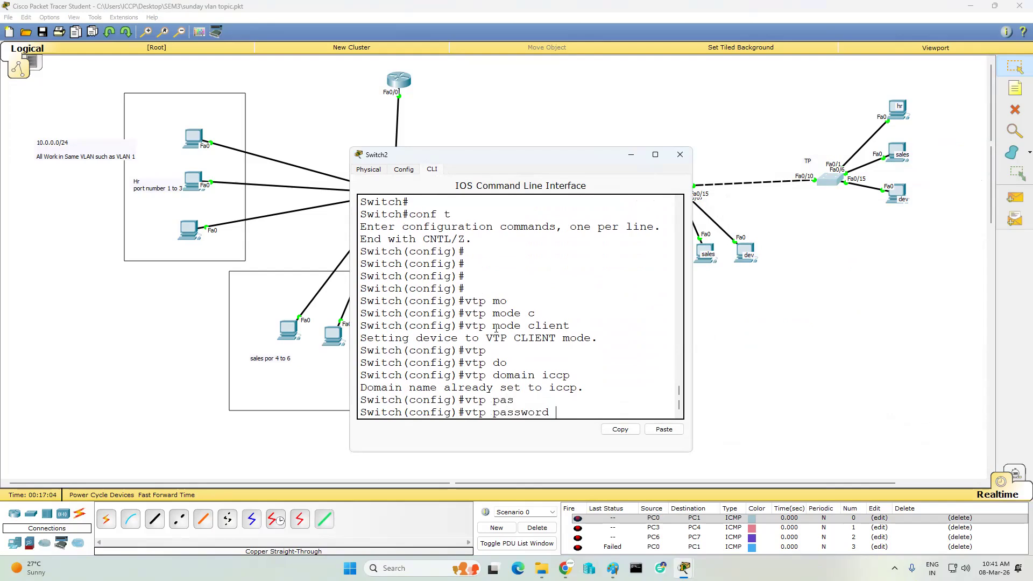
pyautogui.write('12345678')
pyautogui.press('Return')
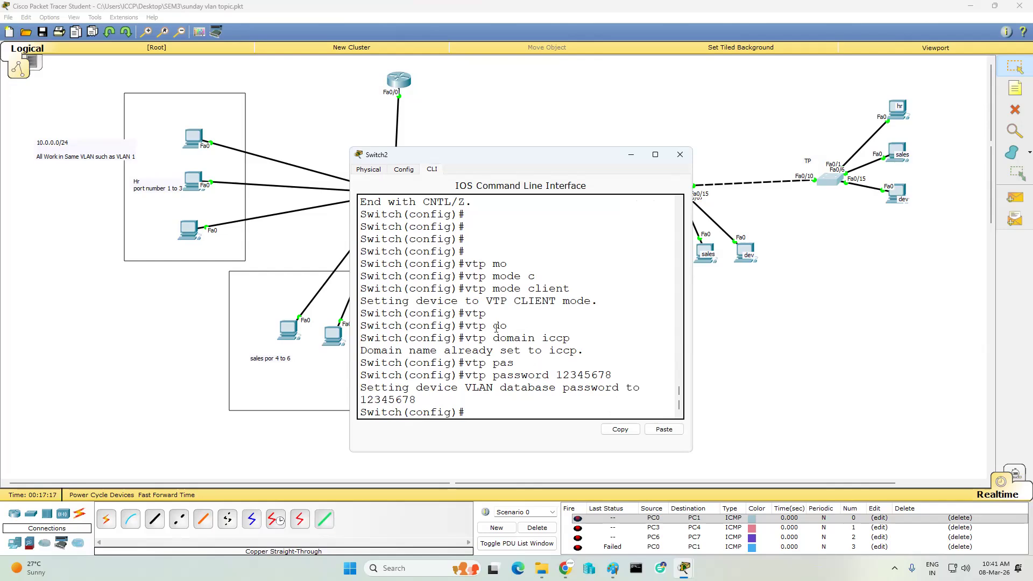
# - Check Switch2's VTP status, save with wr, recheck status, and minimize the window
pyautogui.press('Return')
pyautogui.write('sh v')
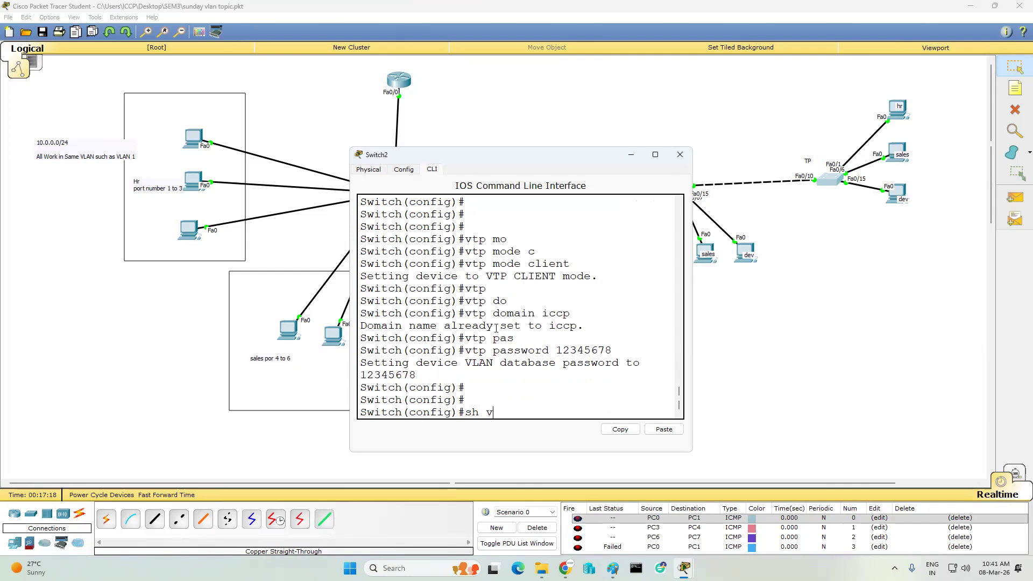
pyautogui.write('tp status')
pyautogui.press('Return')
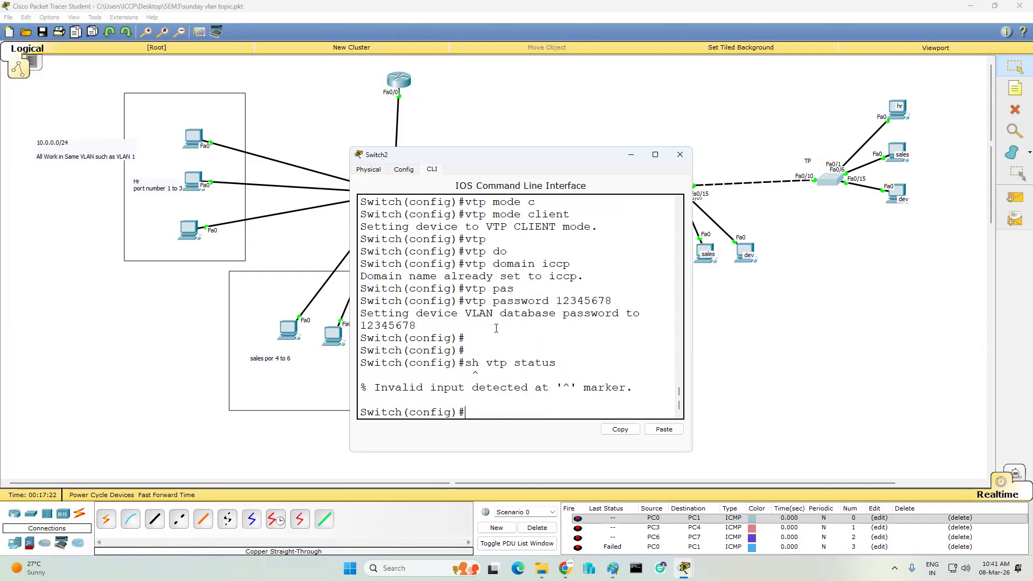
pyautogui.hotkey('ctrl', 'z')
pyautogui.press('Return')
pyautogui.write('wr')
pyautogui.press('Return')
pyautogui.press('Return')
pyautogui.press('Return')
pyautogui.write('sh vtp status')
pyautogui.press('Return')
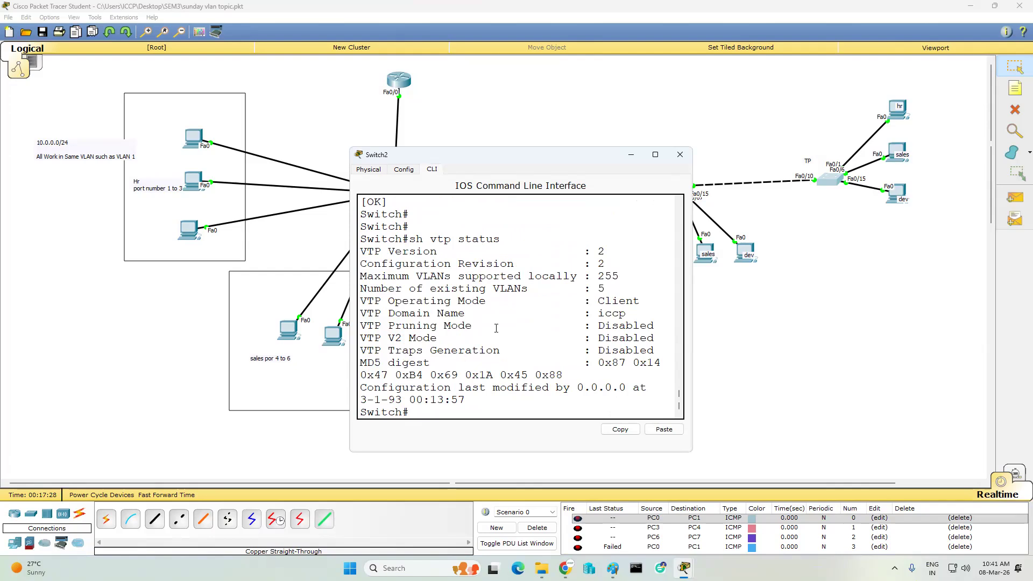
pyautogui.press('Return')
pyautogui.press('Return')
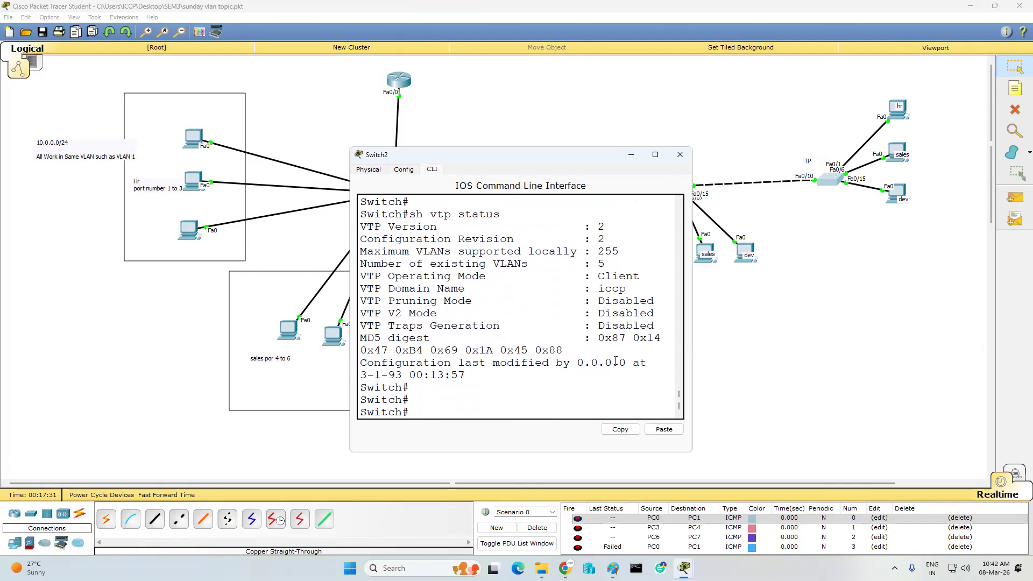
pyautogui.click(633, 155)
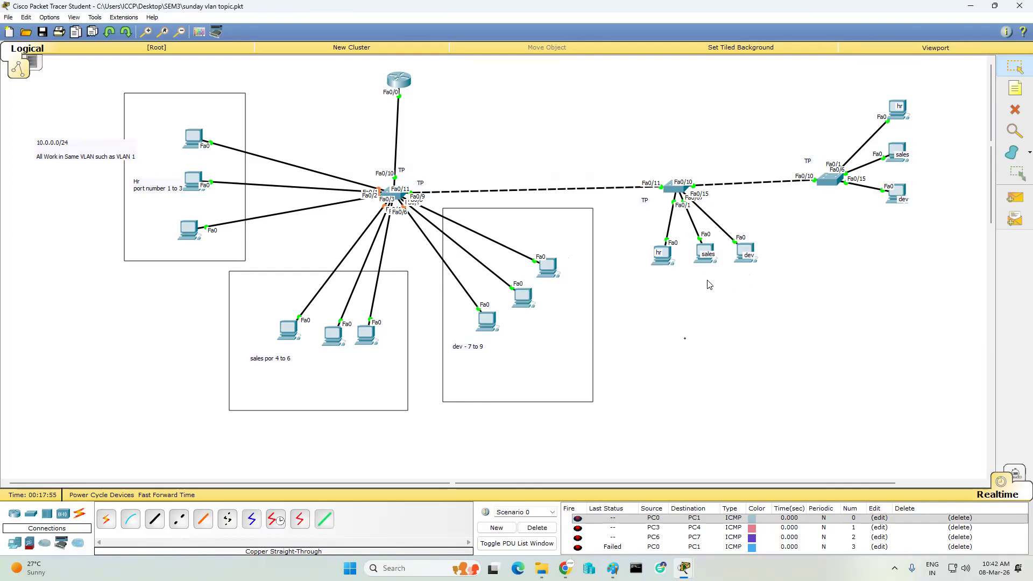
# - Edit PC9's IP Configuration, replacing the old 10.0.0.100 gateway with 10.0.0.125
pyautogui.click(671, 268)
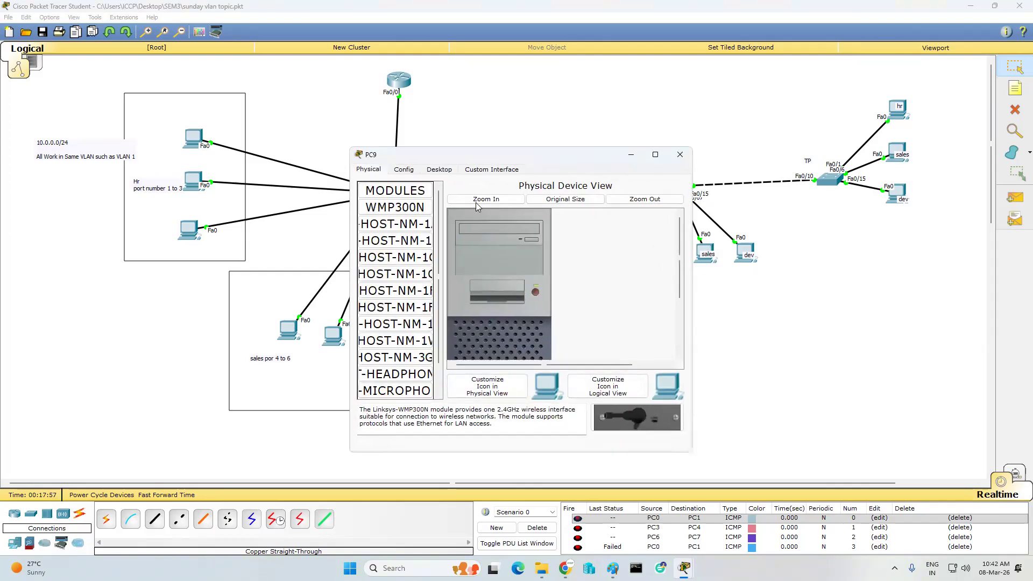
pyautogui.click(438, 169)
pyautogui.click(405, 194)
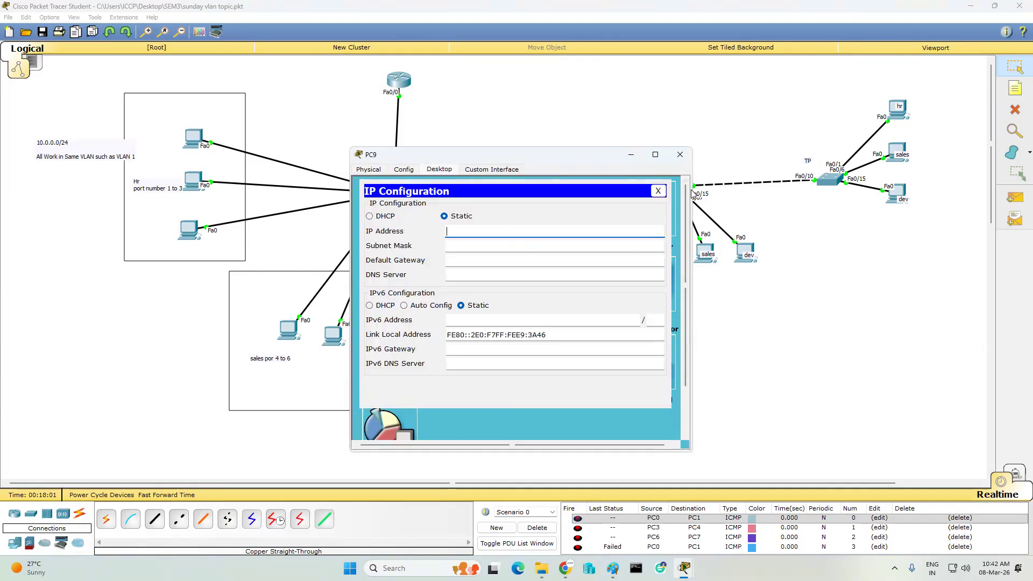
pyautogui.write('10.0.0.10')
pyautogui.press('Tab')
pyautogui.write('255.2')
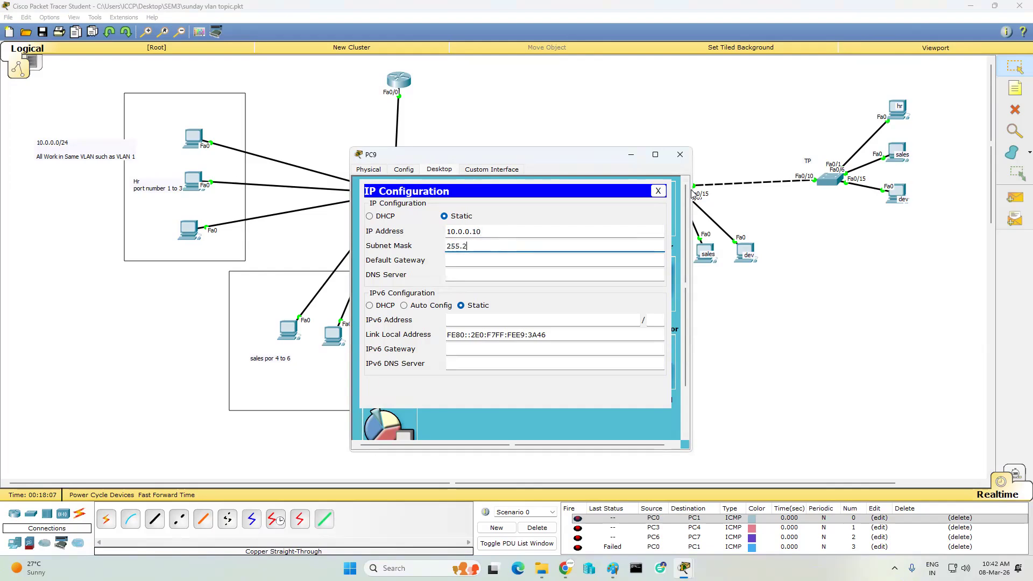
pyautogui.write('55.255')
pyautogui.press('Tab')
pyautogui.write('10.0.0.')
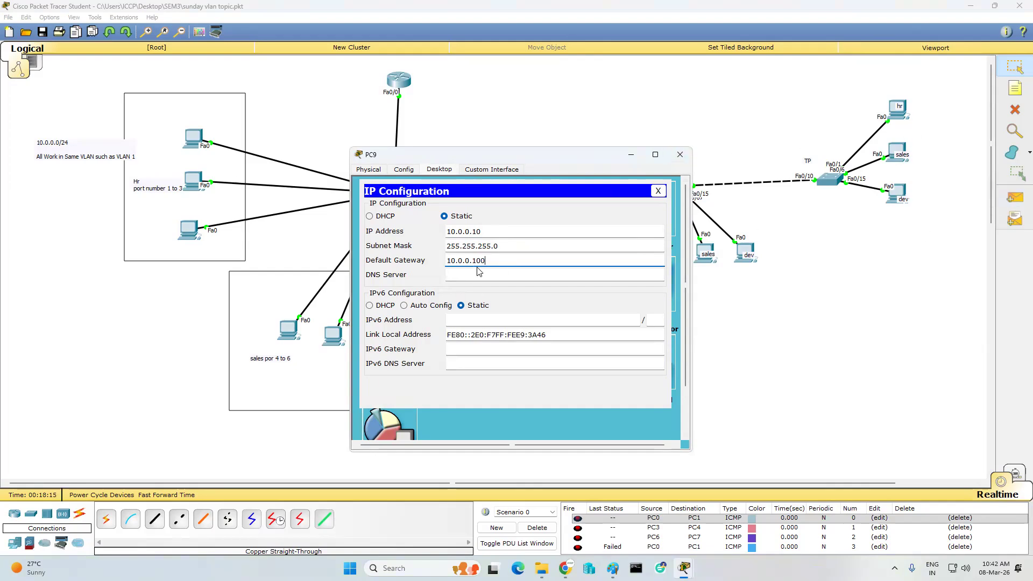
pyautogui.moveTo(491, 261); pyautogui.dragTo(326, 254)
pyautogui.click(679, 154)
# - Review the IP settings of PC0 and PC9
pyautogui.click(193, 138)
pyautogui.click(199, 134)
pyautogui.click(442, 170)
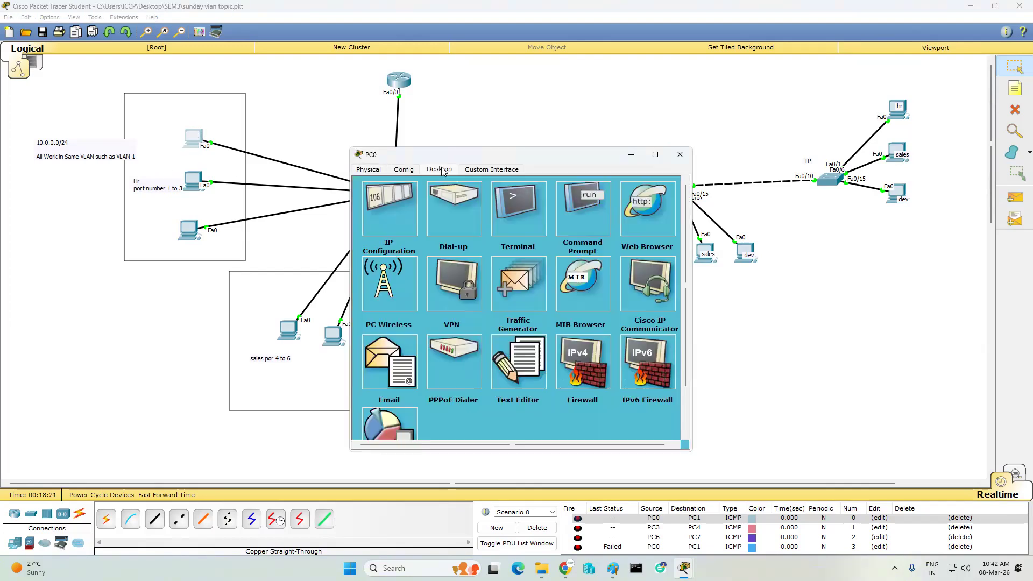
pyautogui.click(391, 201)
pyautogui.click(685, 154)
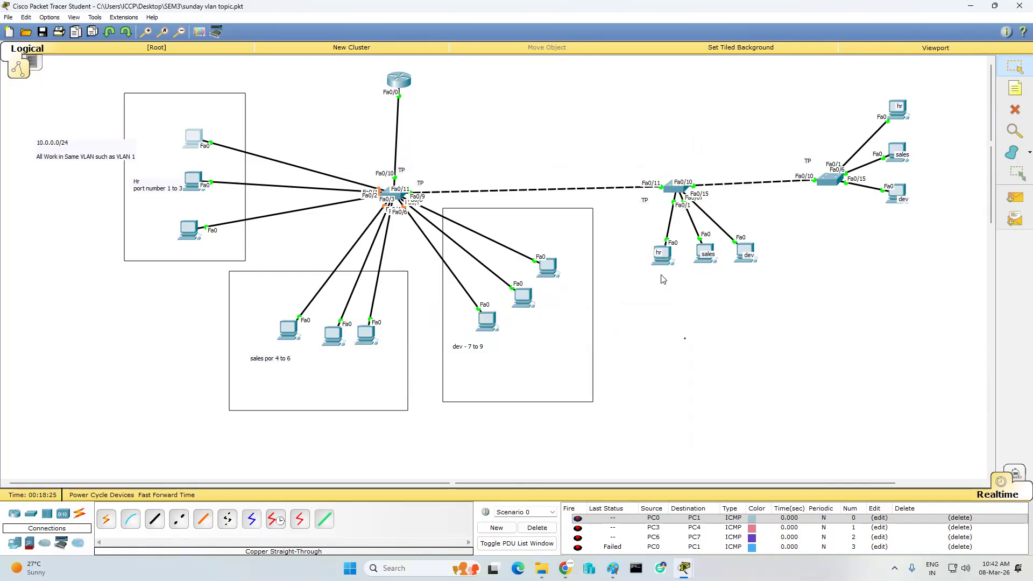
pyautogui.click(662, 254)
pyautogui.click(662, 256)
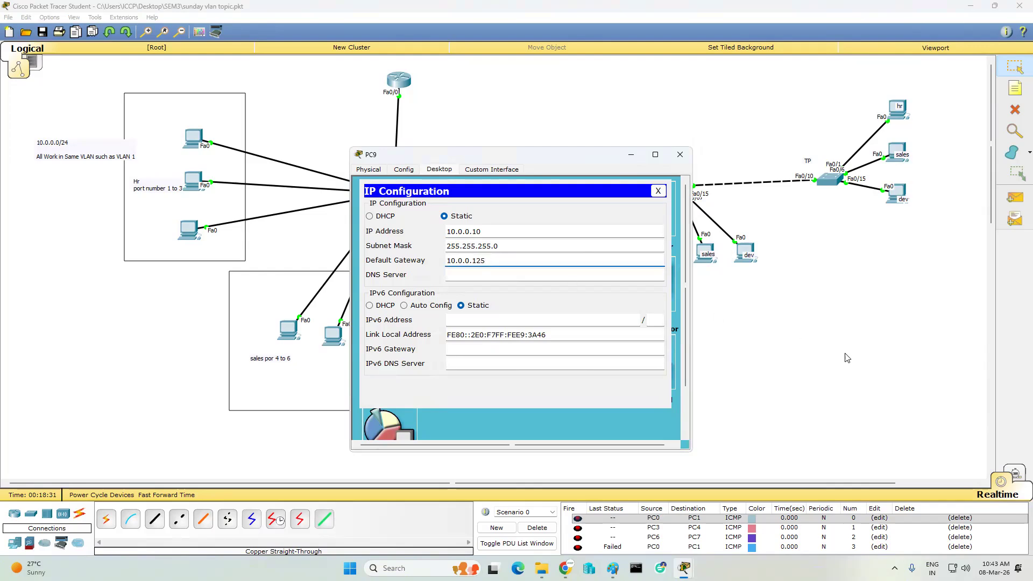
pyautogui.click(680, 154)
# - Give PC12 static IP 10.0.0.11, mask 255.255.255.0 and gateway 10.0.0.125
pyautogui.click(904, 110)
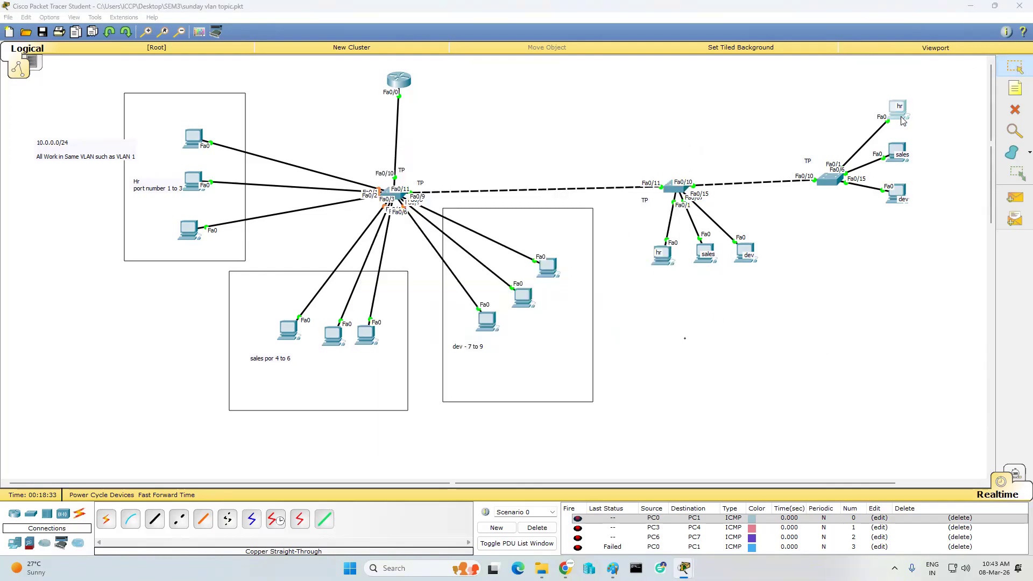
pyautogui.click(439, 169)
pyautogui.click(413, 207)
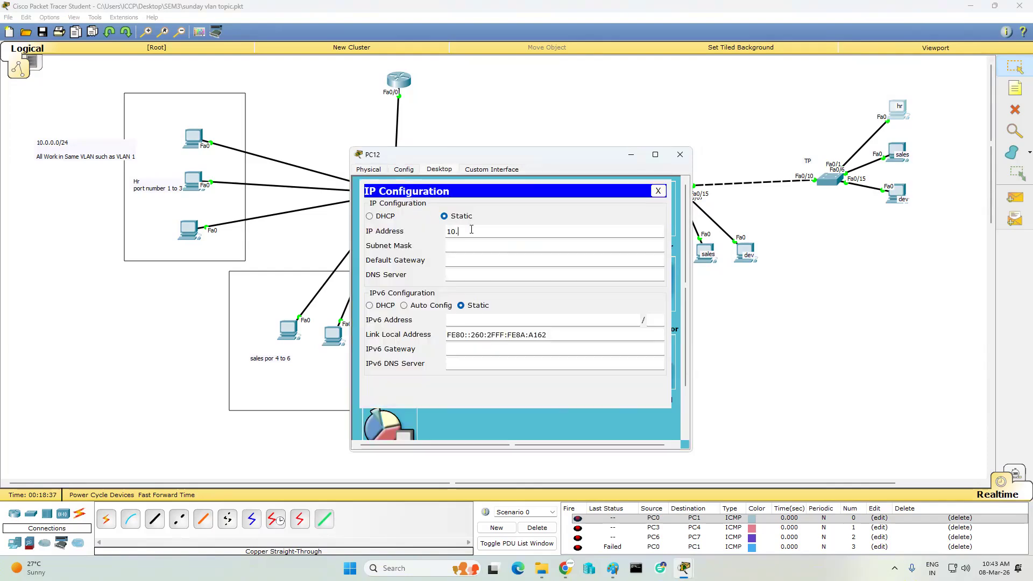
pyautogui.press('BackSpace')
pyautogui.press('BackSpace')
pyautogui.write('.0.11')
pyautogui.press('Tab')
pyautogui.write('255.255')
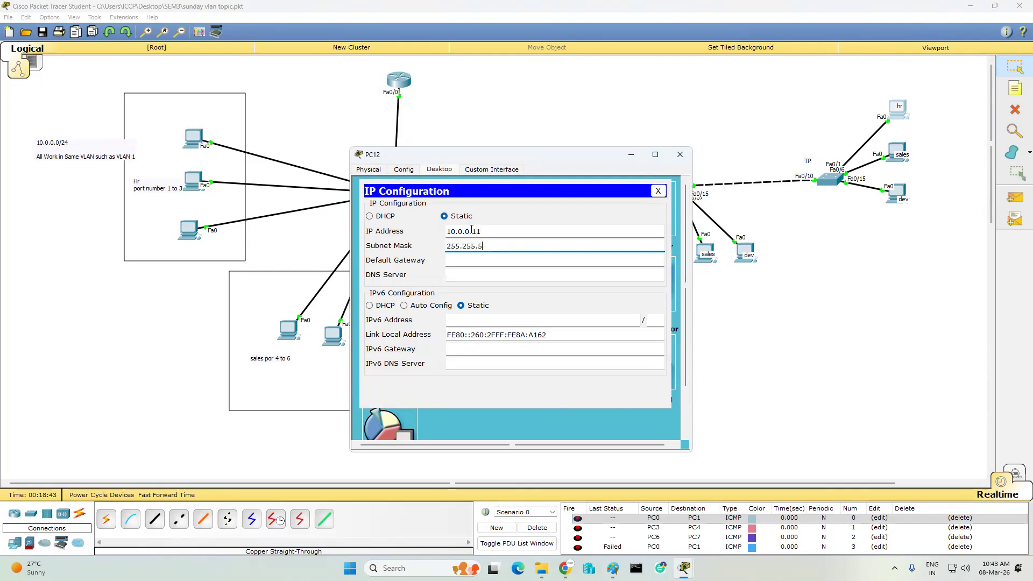
pyautogui.write('.255.0')
pyautogui.press('Tab')
pyautogui.write('10.0.0.12')
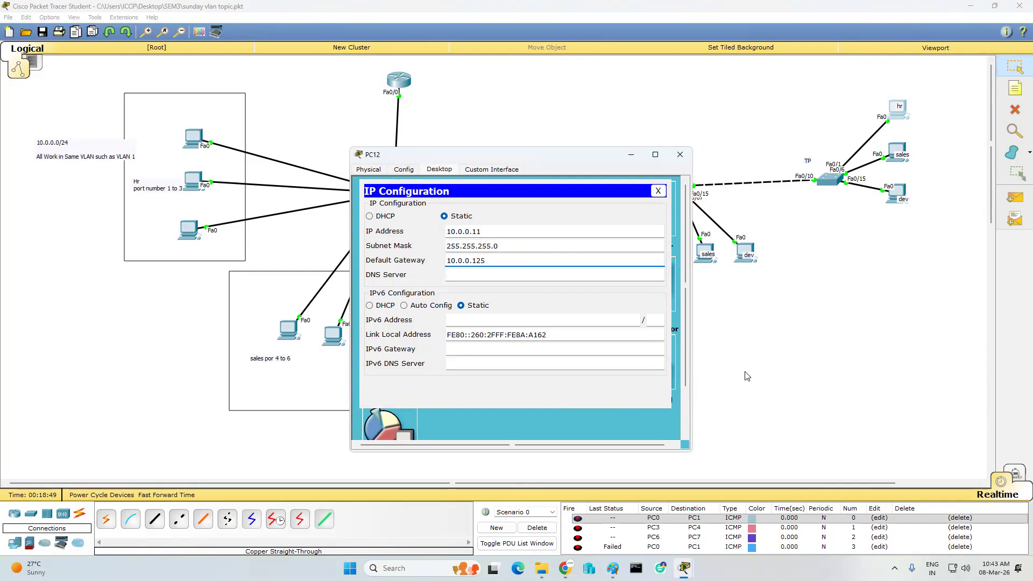
pyautogui.click(679, 154)
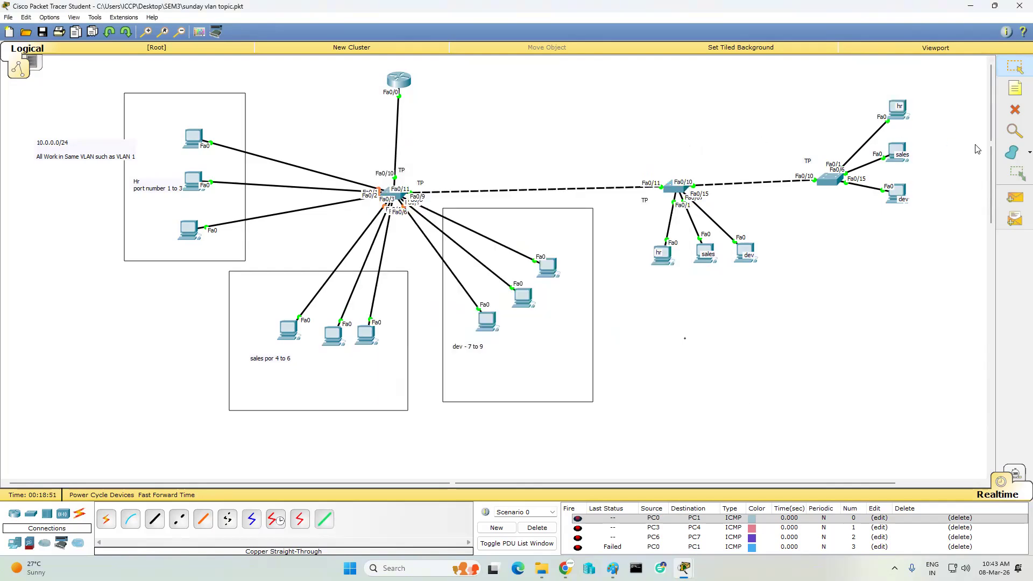
# - Cancel the pending simple PDU and delete all old ping entries from the PDU list
pyautogui.click(1014, 197)
pyautogui.click(664, 258)
pyautogui.press('Escape')
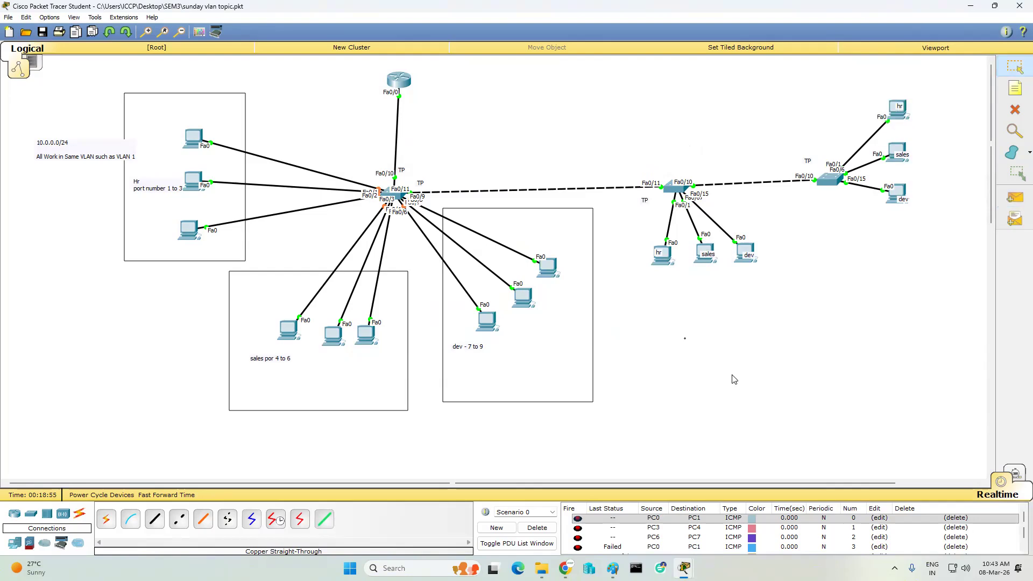
pyautogui.click(537, 528)
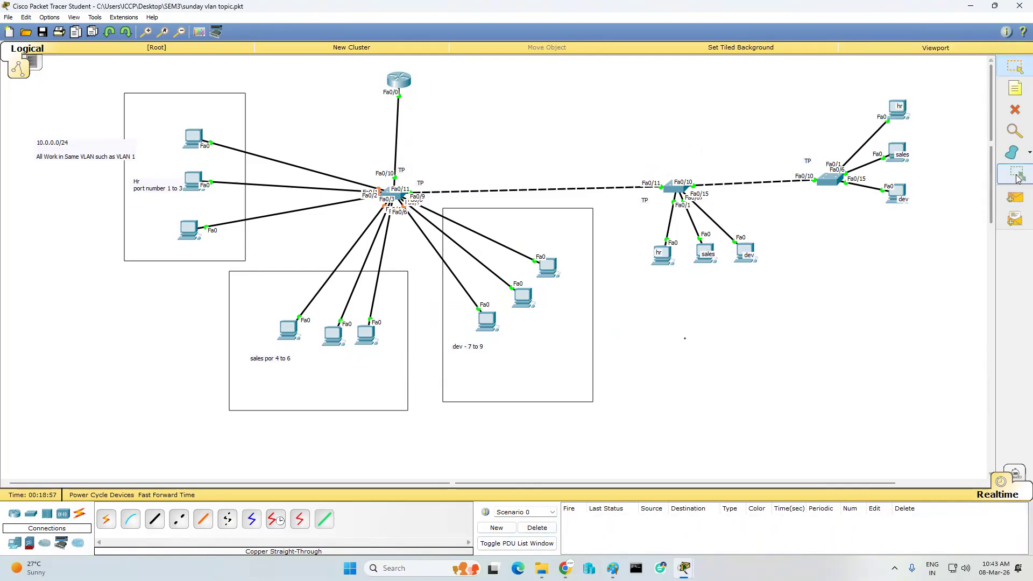
# - Send a simple PDU ping from PC9 to PC12, then open the middle sales PC
pyautogui.click(1015, 197)
pyautogui.click(665, 261)
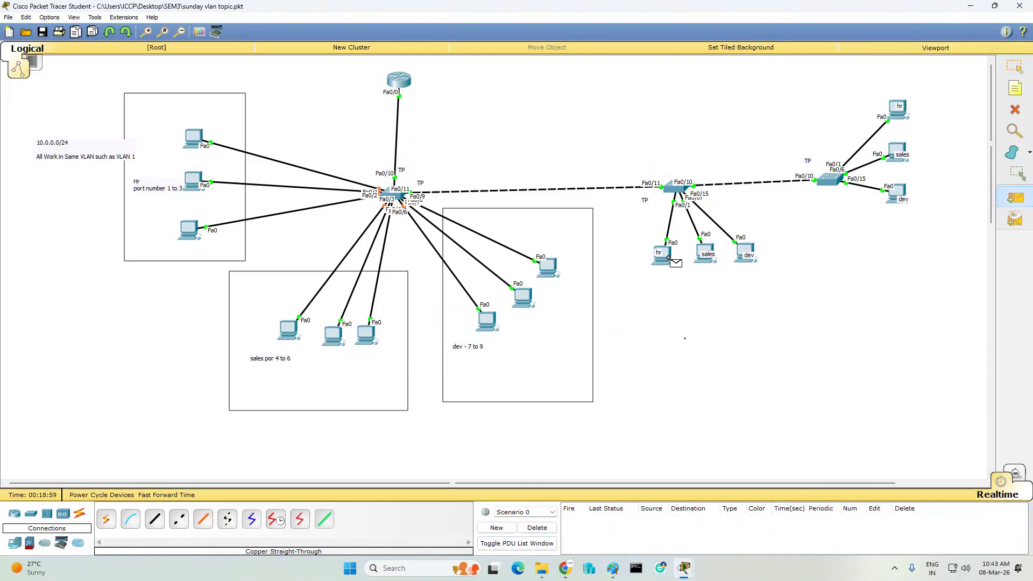
pyautogui.click(891, 114)
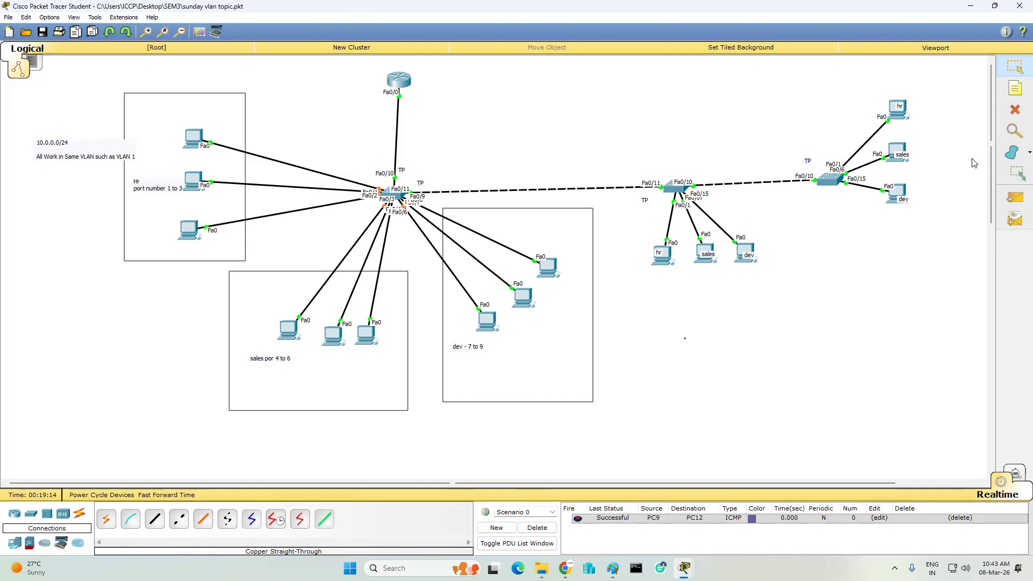
pyautogui.click(708, 249)
# - Give PC10 IP 10.0.0.35, mask 255.255.255.192 and gateway 10.0.0.129
pyautogui.moveTo(490, 156); pyautogui.dragTo(665, 168)
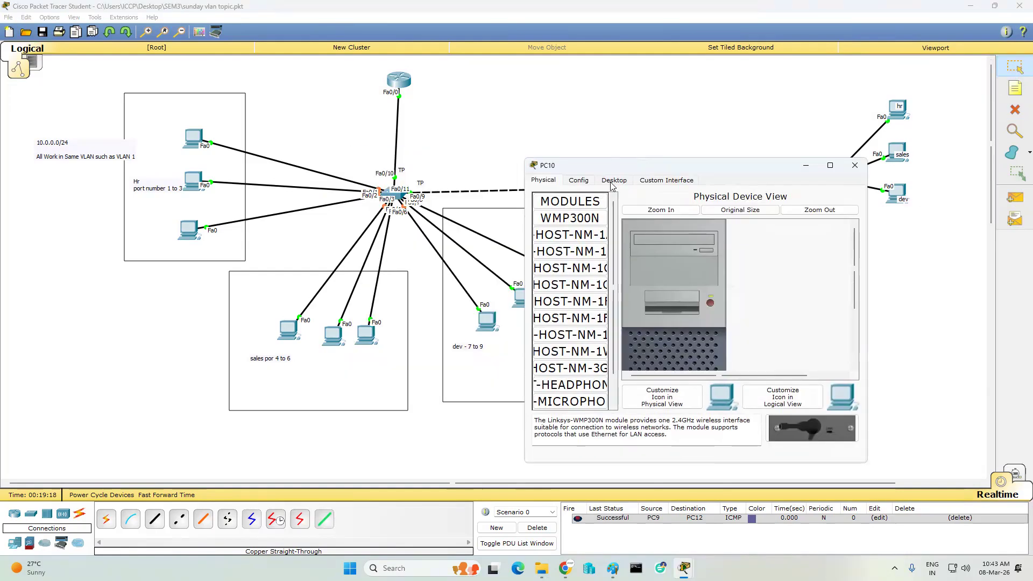
pyautogui.click(614, 181)
pyautogui.click(557, 208)
pyautogui.write('10.0.0')
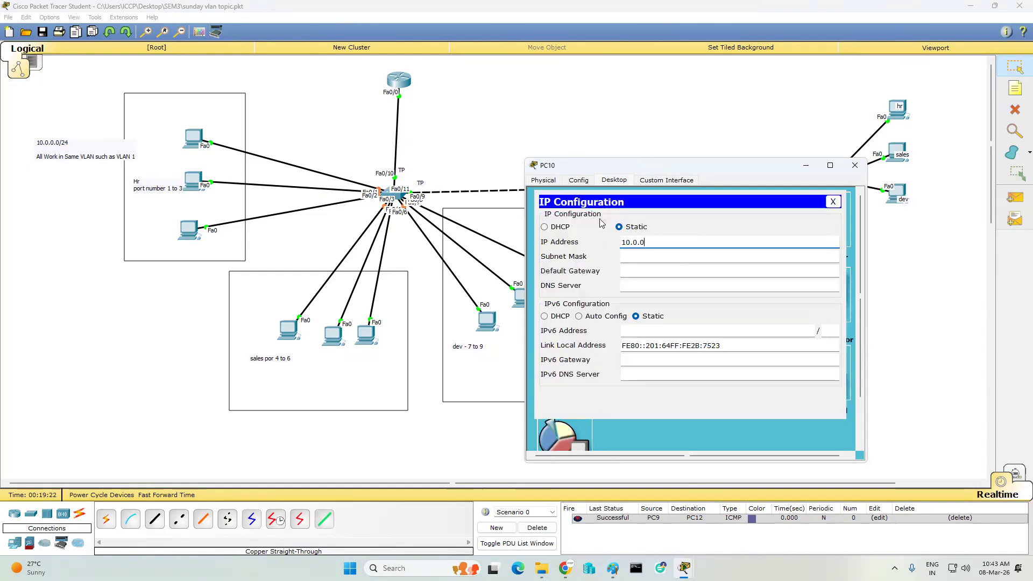
pyautogui.write('.345')
pyautogui.press('BackSpace')
pyautogui.press('BackSpace')
pyautogui.write('5')
pyautogui.press('Tab')
pyautogui.write('255.255.55')
pyautogui.press('BackSpace')
pyautogui.press('BackSpace')
pyautogui.write('255.192')
pyautogui.press('Tab')
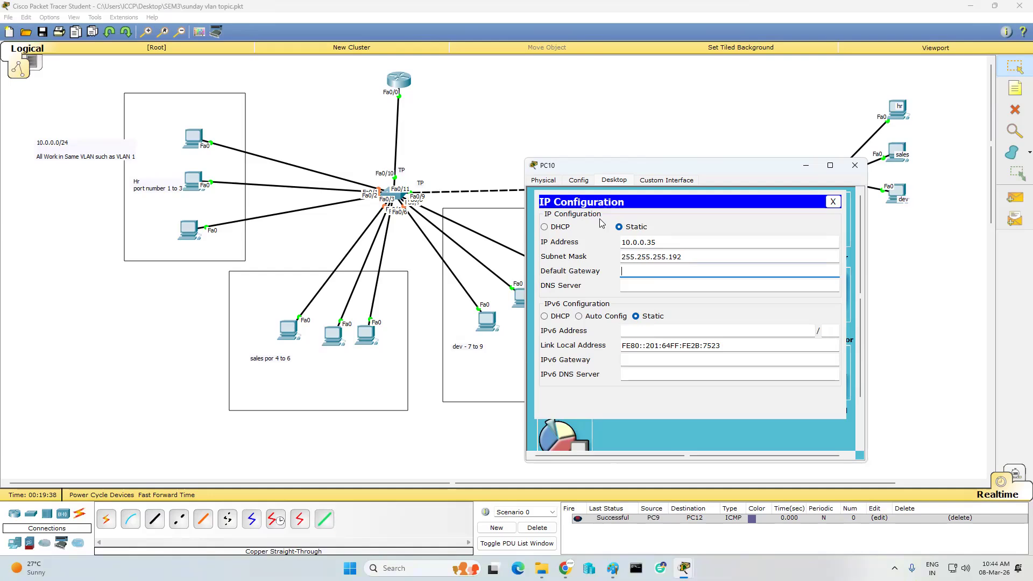
pyautogui.write('10.00.0.129')
pyautogui.click(855, 165)
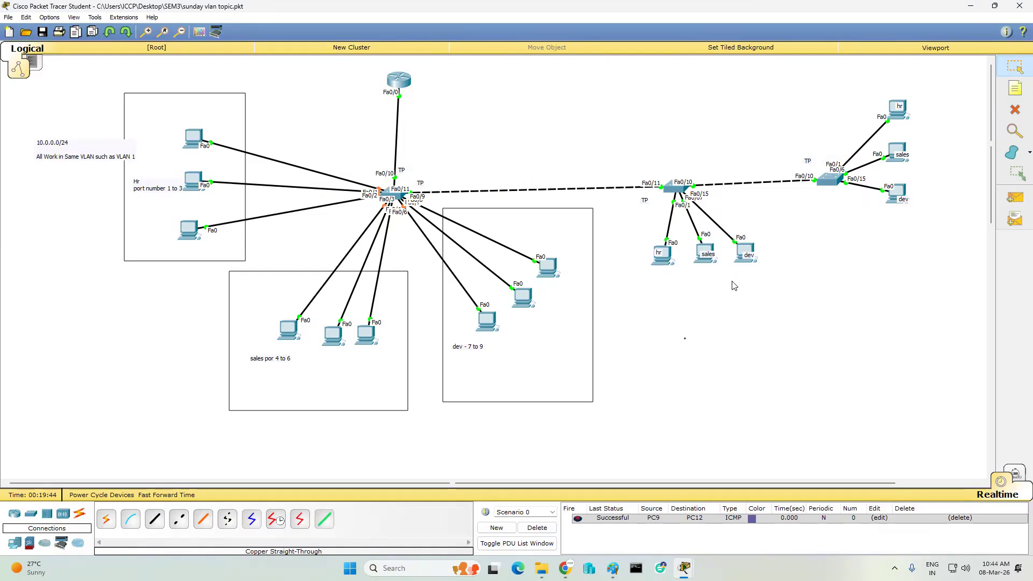
# - Change PC3's subnet mask to 255.255.255.192
pyautogui.click(288, 330)
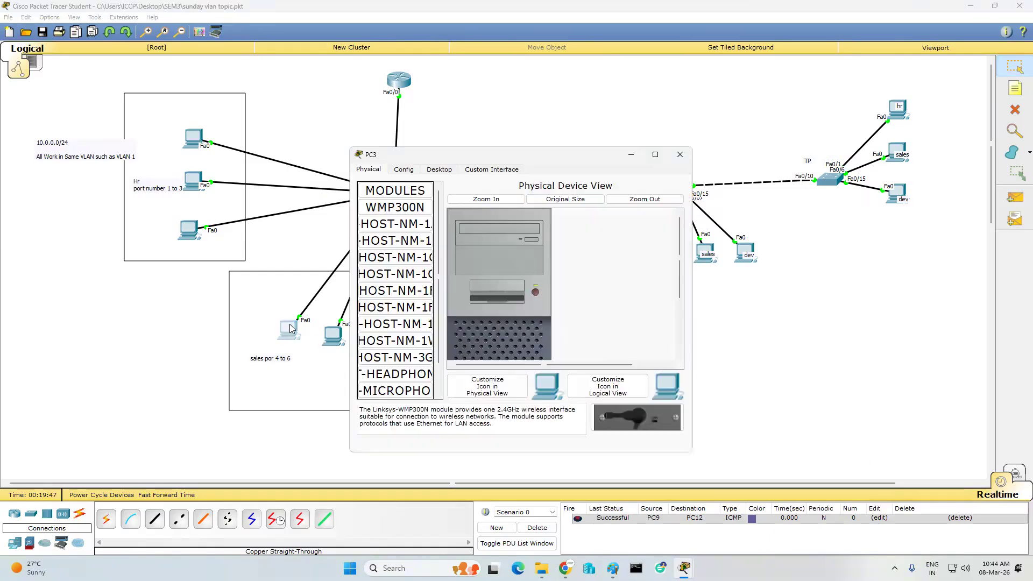
pyautogui.click(439, 169)
pyautogui.click(384, 195)
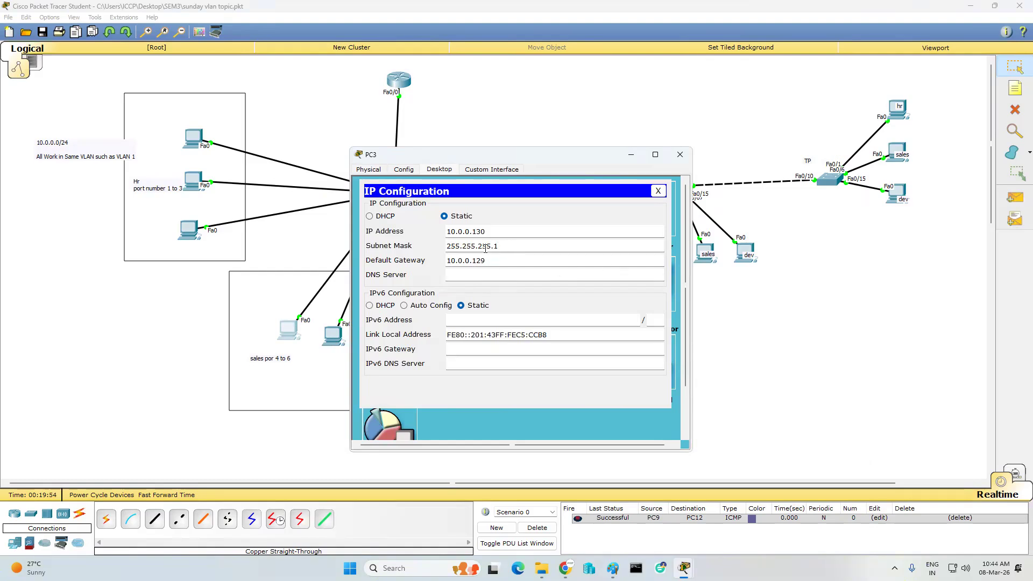
pyautogui.write('92')
pyautogui.click(680, 154)
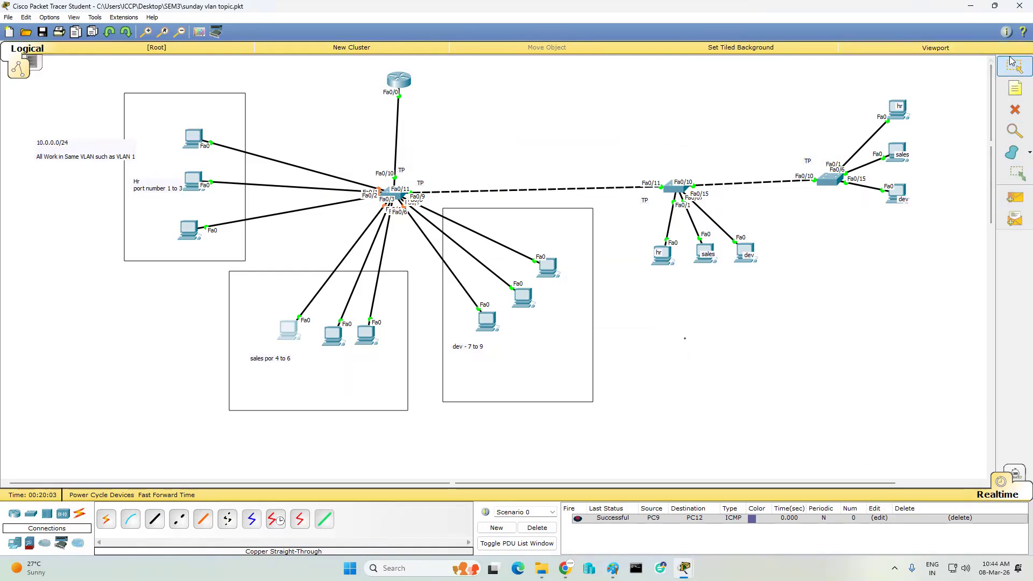
# - Place notes '10.0.0.0/25' in the HR box and '10.0.0.128/26' in the sales box
pyautogui.click(1015, 88)
pyautogui.click(136, 110)
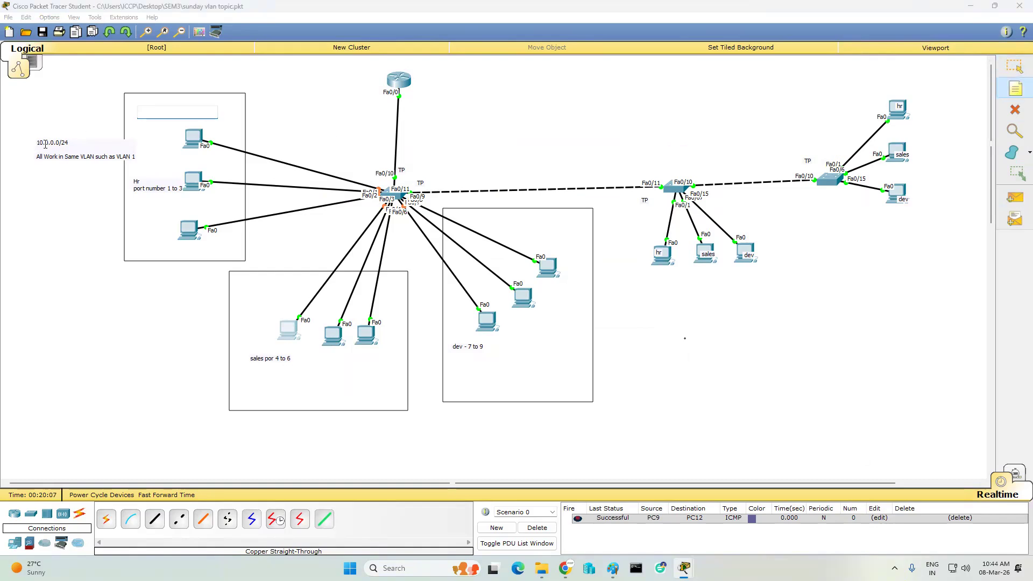
pyautogui.write('10.0.0.0/25')
pyautogui.click(252, 385)
pyautogui.write('10.0.0.128/26')
# - Add the '10.0.0.192/26' note to the dev box and discard the stray empty note
pyautogui.click(483, 367)
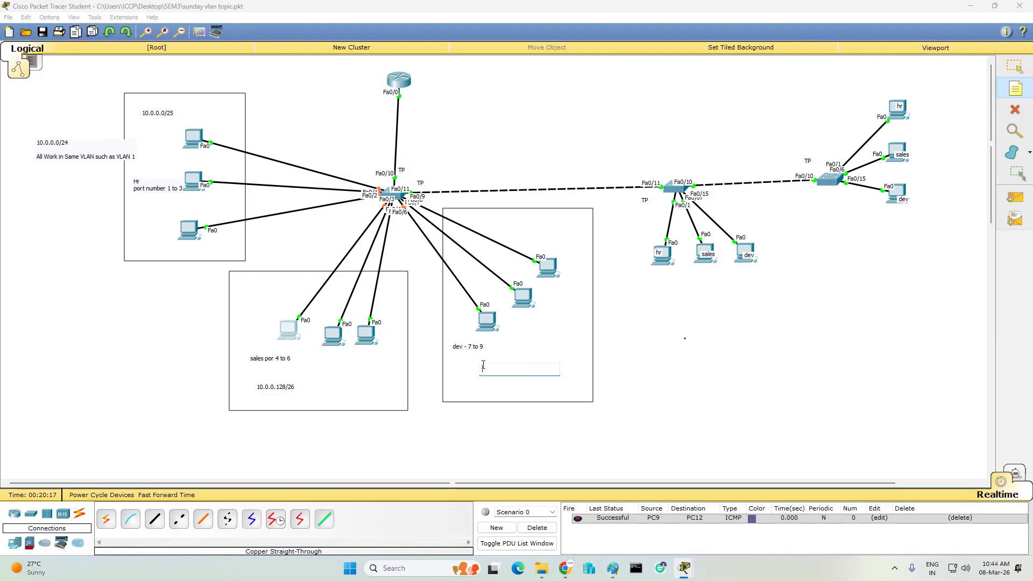
pyautogui.write('10.0.0.1925')
pyautogui.click(299, 391)
pyautogui.click(498, 383)
pyautogui.click(149, 126)
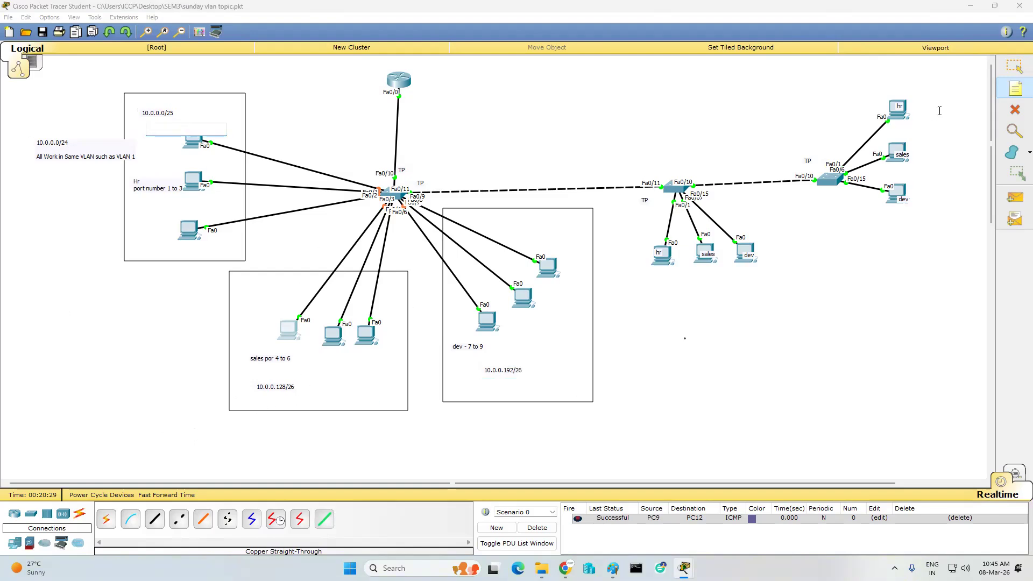
pyautogui.click(1014, 66)
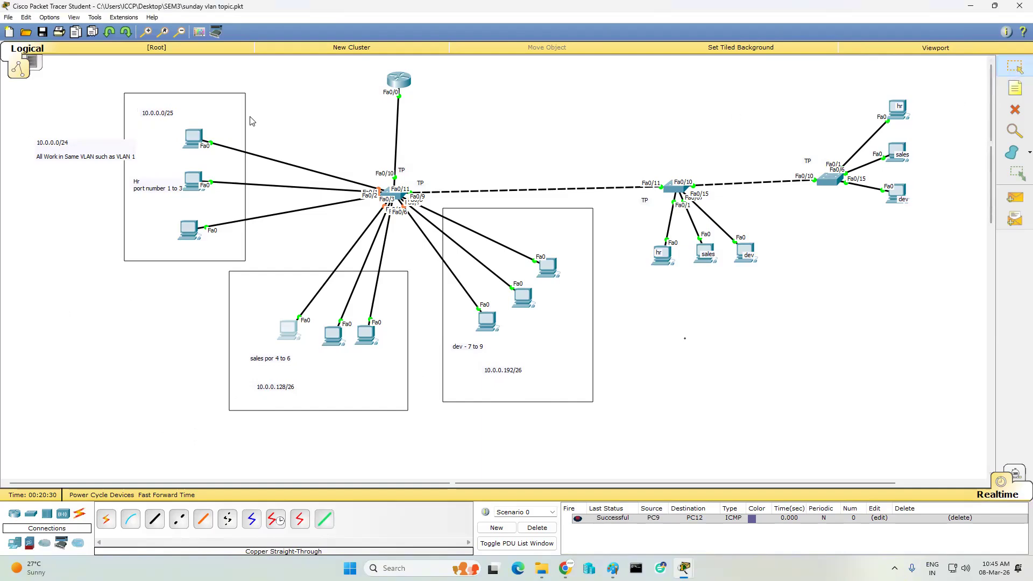
# - Change PC0's subnet mask to 255.255.255.128
pyautogui.click(194, 138)
pyautogui.click(394, 193)
pyautogui.click(498, 245)
pyautogui.press('BackSpace')
pyautogui.write('128')
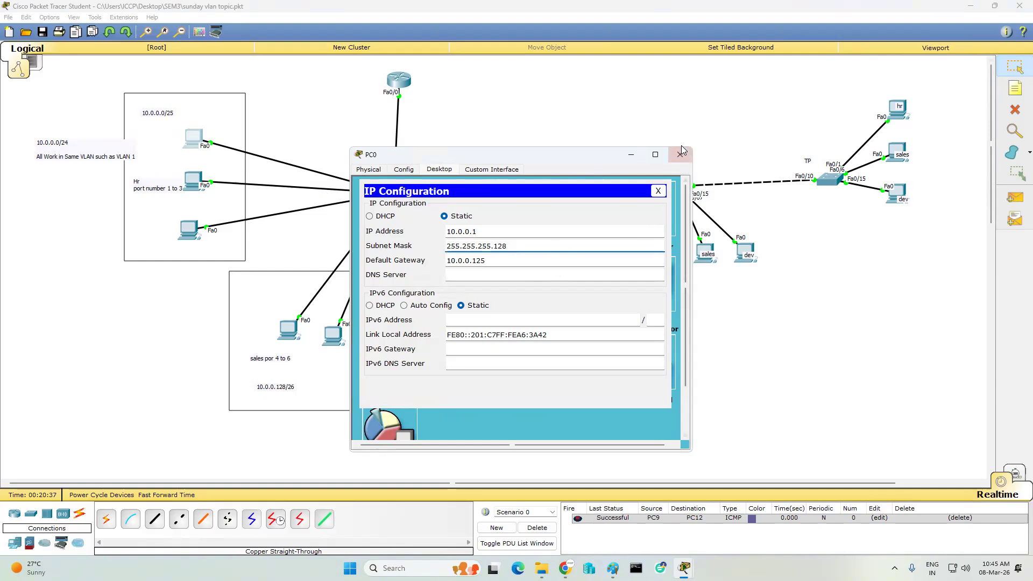
pyautogui.click(681, 152)
# - Change PC1's subnet mask to 255.255.255.128
pyautogui.click(194, 179)
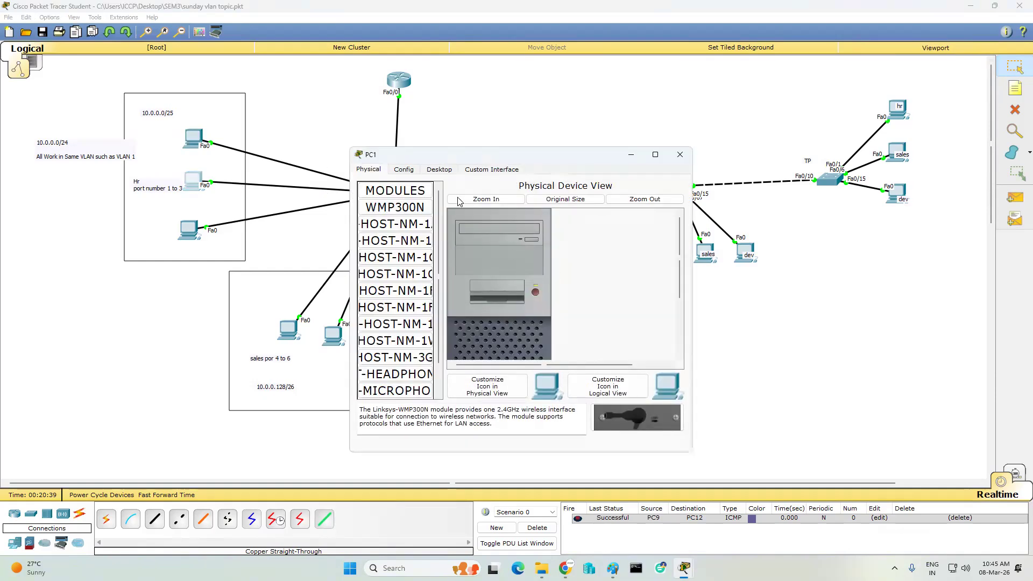
pyautogui.click(439, 169)
pyautogui.click(394, 193)
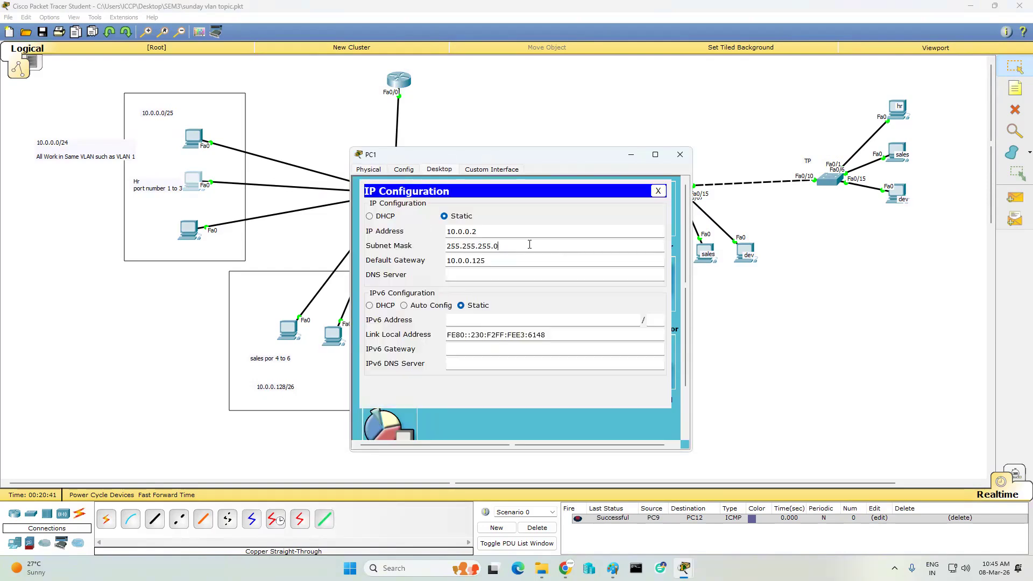
pyautogui.press('BackSpace')
pyautogui.write('128')
pyautogui.click(680, 155)
# - Start retyping PC2's subnet mask as 255.255.255.128
pyautogui.click(187, 233)
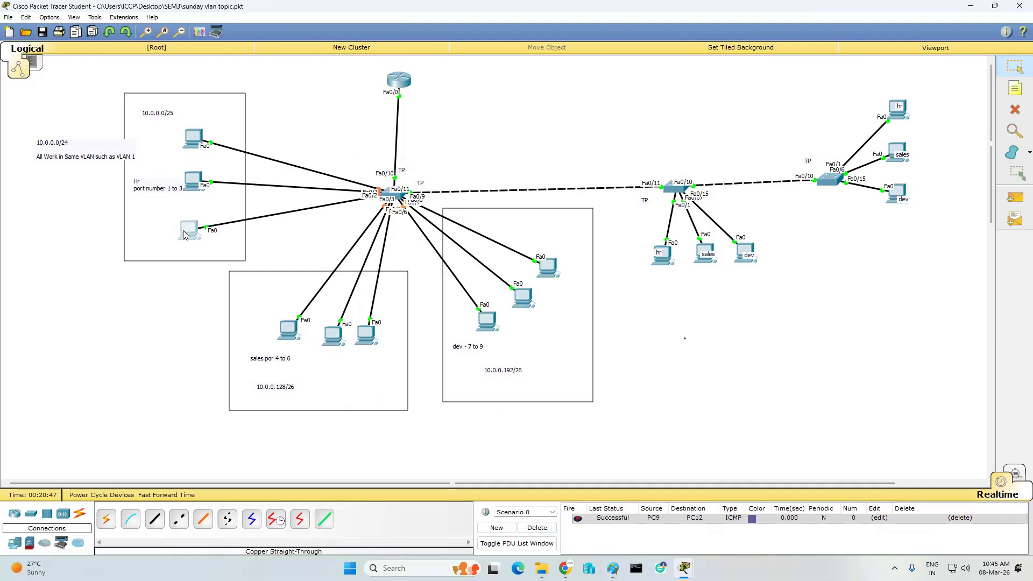
pyautogui.click(184, 235)
pyautogui.click(439, 169)
pyautogui.click(376, 204)
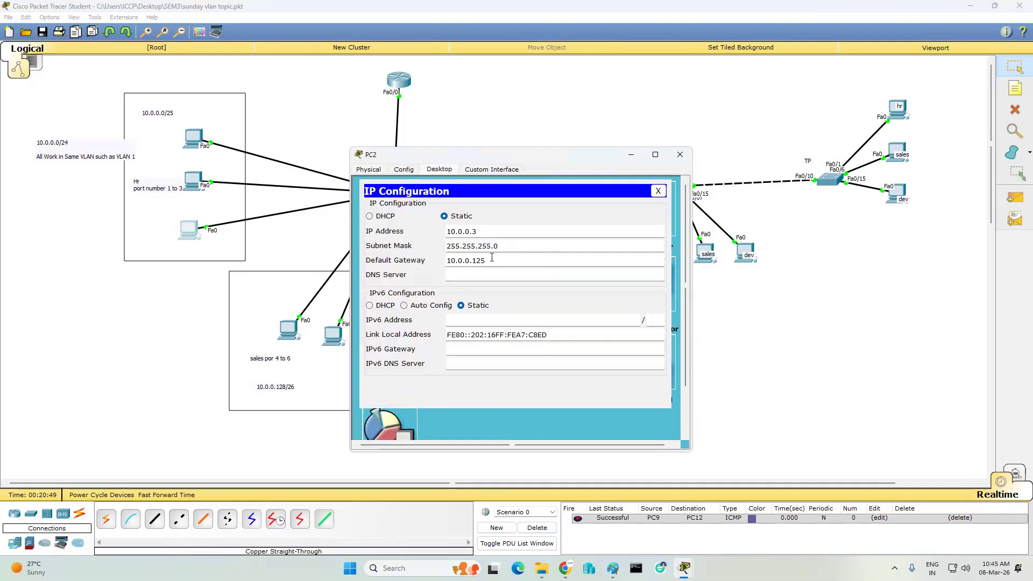
pyautogui.click(513, 245)
pyautogui.press('BackSpace')
pyautogui.press('BackSpace')
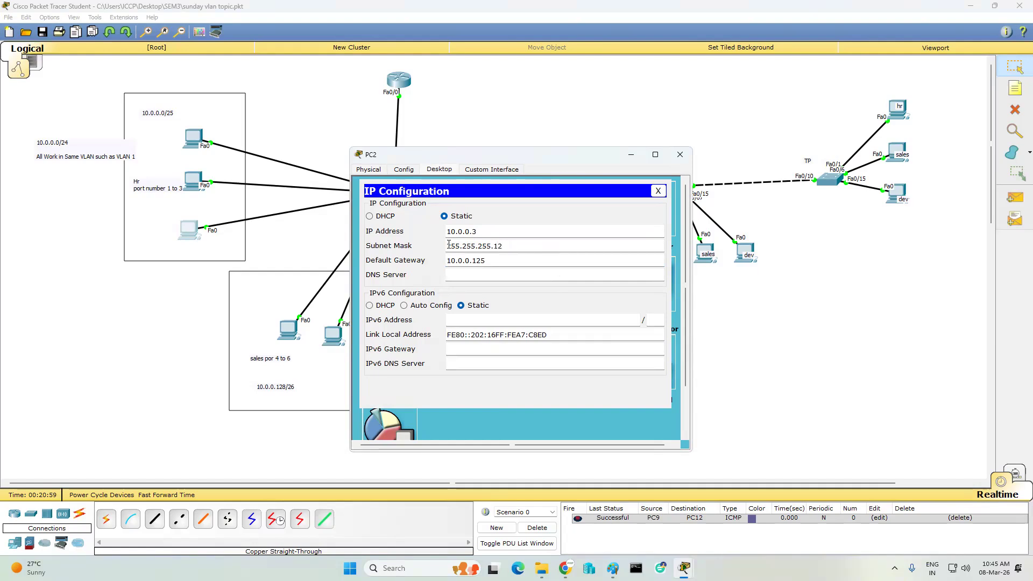
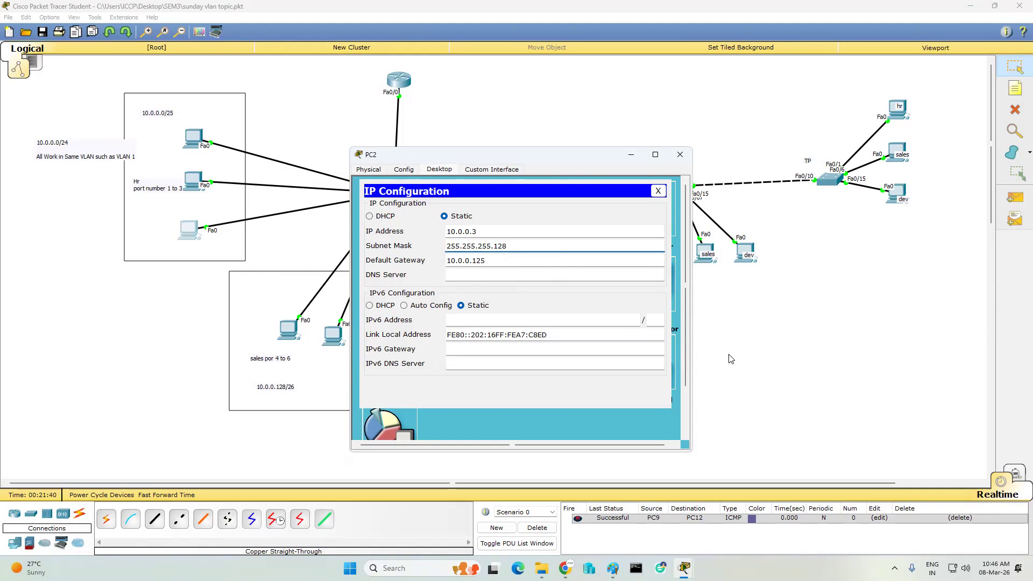
# - Close PC2's settings and check PC3's IP configuration
pyautogui.click(680, 156)
pyautogui.click(288, 329)
pyautogui.click(407, 231)
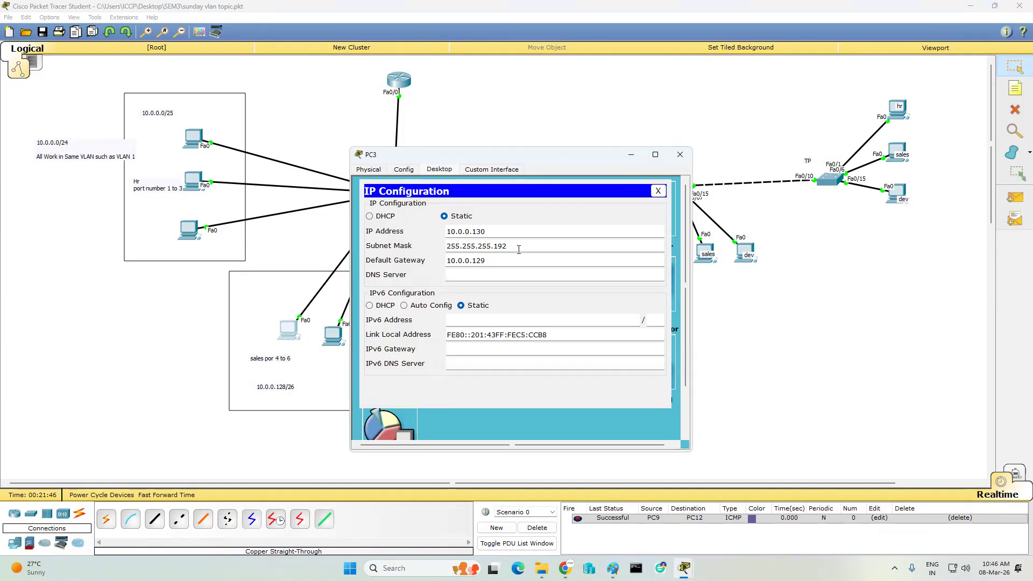
pyautogui.click(680, 155)
# - Change PC4's subnet mask to 255.255.255.192
pyautogui.click(334, 338)
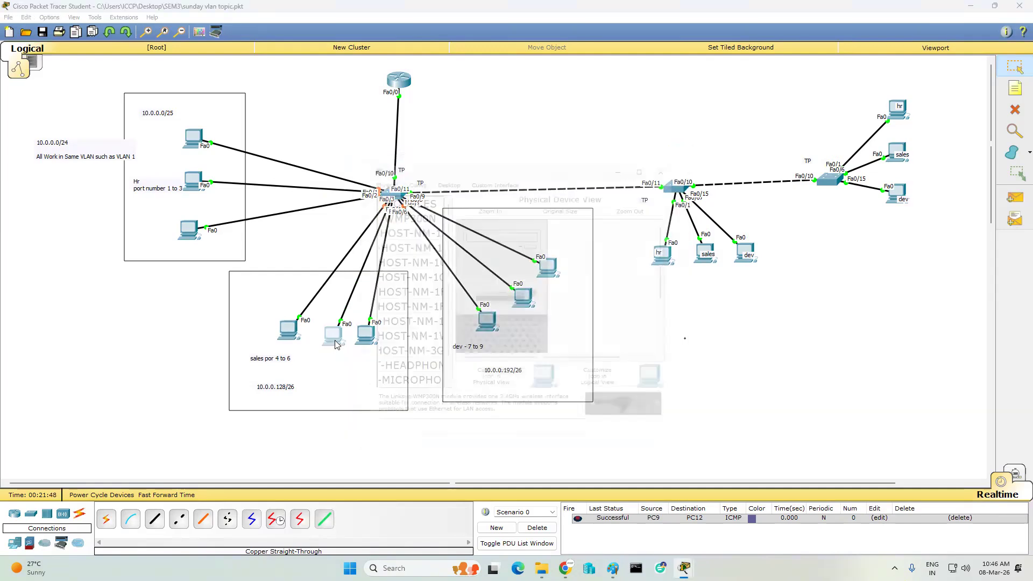
pyautogui.click(439, 170)
pyautogui.click(395, 207)
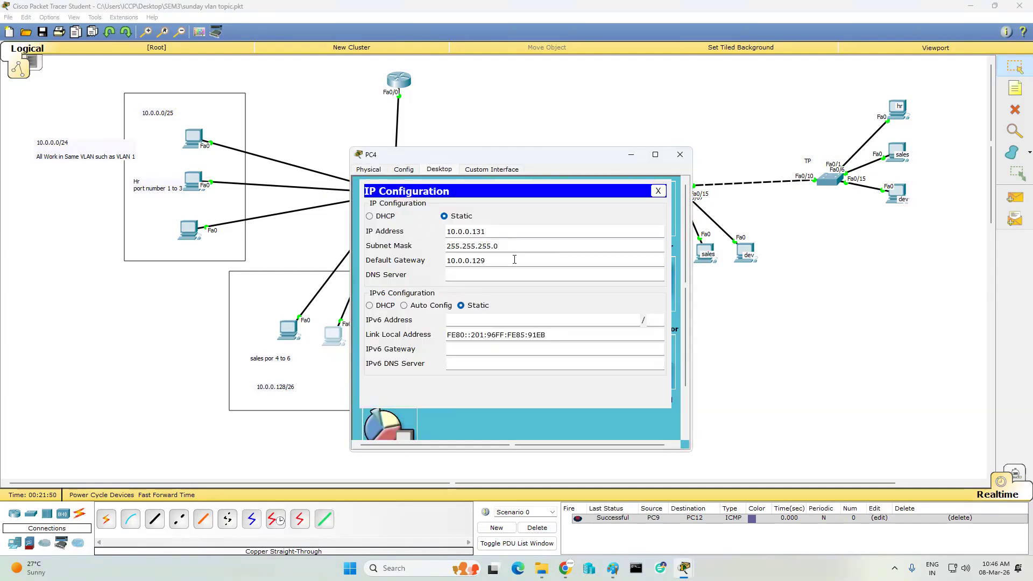
pyautogui.press('BackSpace')
pyautogui.write('192')
pyautogui.click(679, 154)
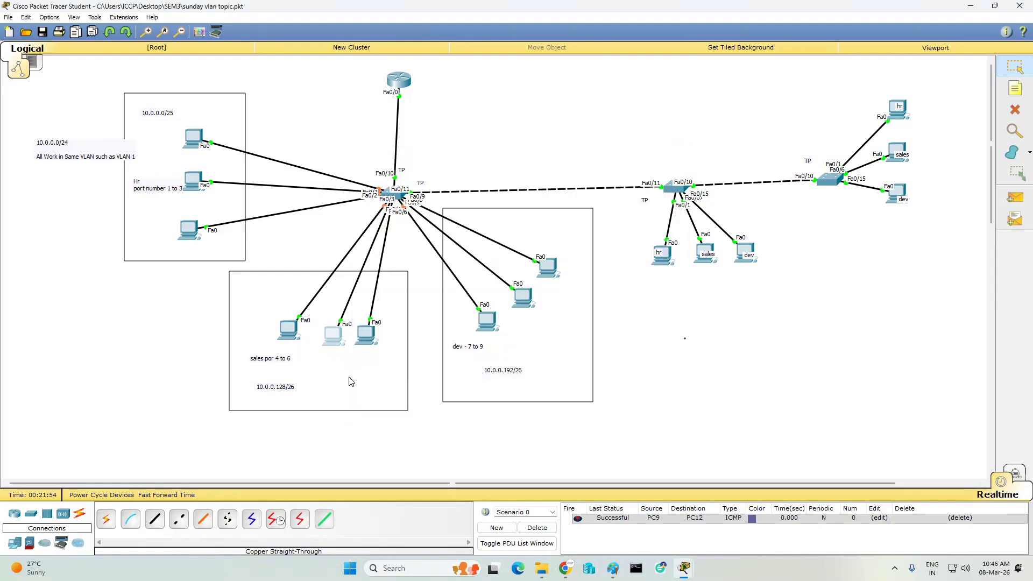
# - Change PC5's subnet mask to 255.255.255.192
pyautogui.click(332, 335)
pyautogui.click(438, 169)
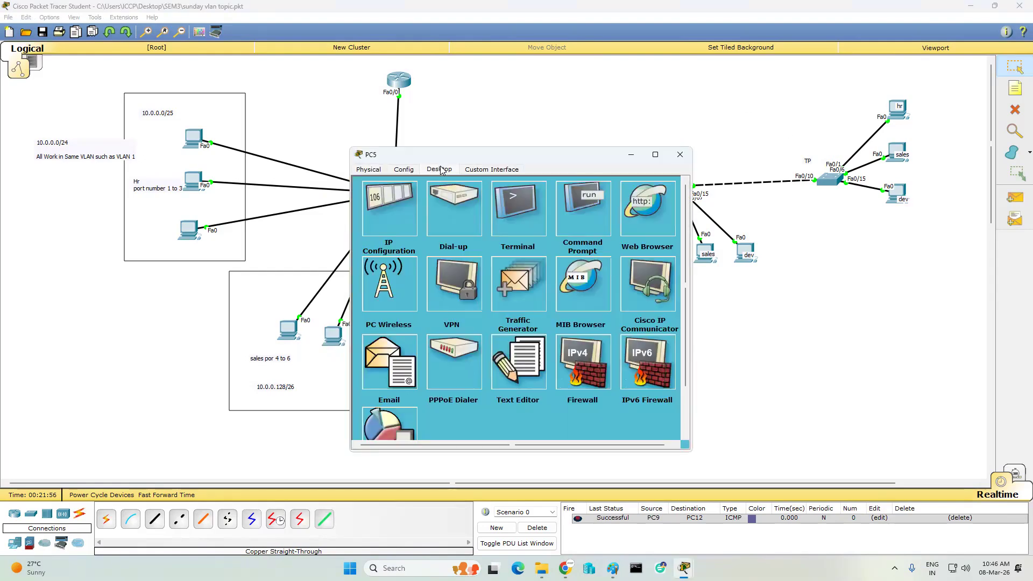
pyautogui.click(379, 198)
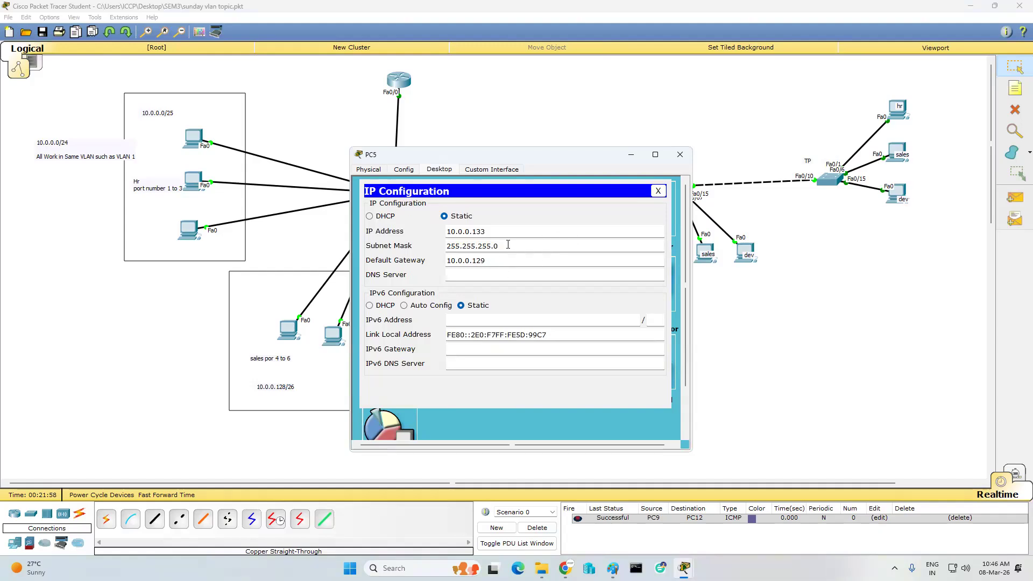
pyautogui.press('BackSpace')
pyautogui.write('192')
pyautogui.click(679, 154)
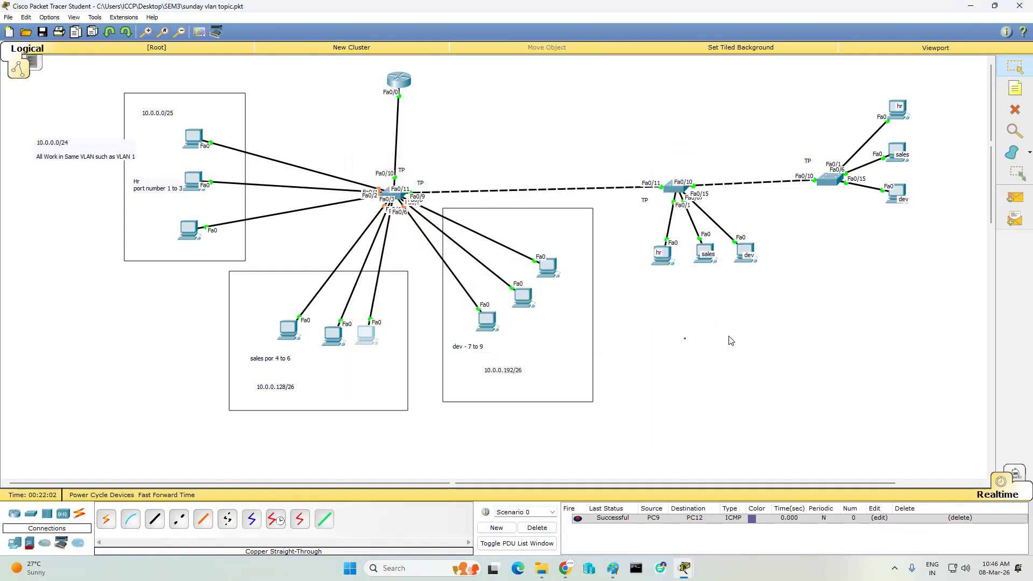
# - Check PC10, then give PC13 IP 10.0.0.135, mask 255.255.255.192, gateway 10.0.0.129
pyautogui.click(700, 264)
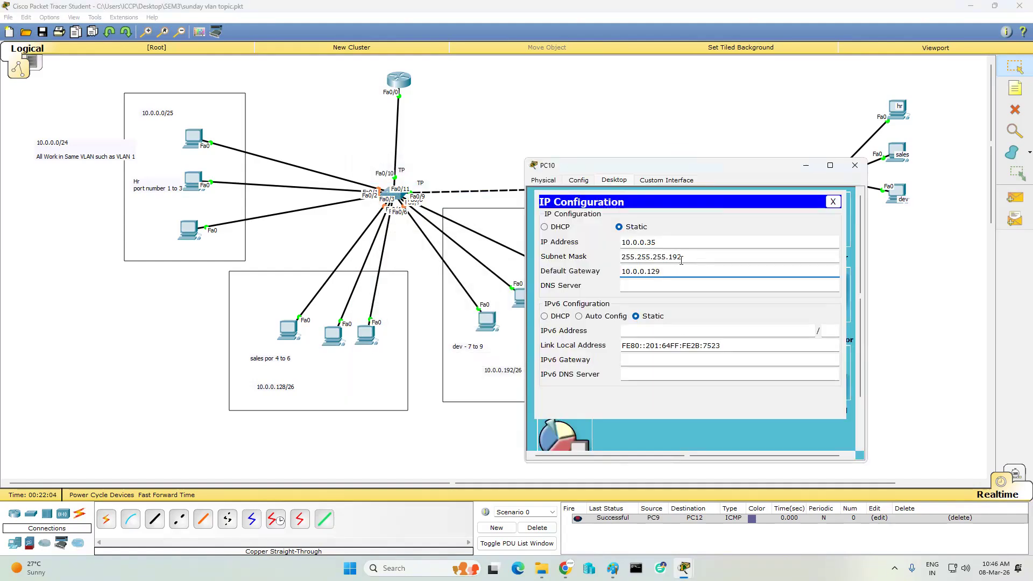
pyautogui.click(854, 165)
pyautogui.click(705, 252)
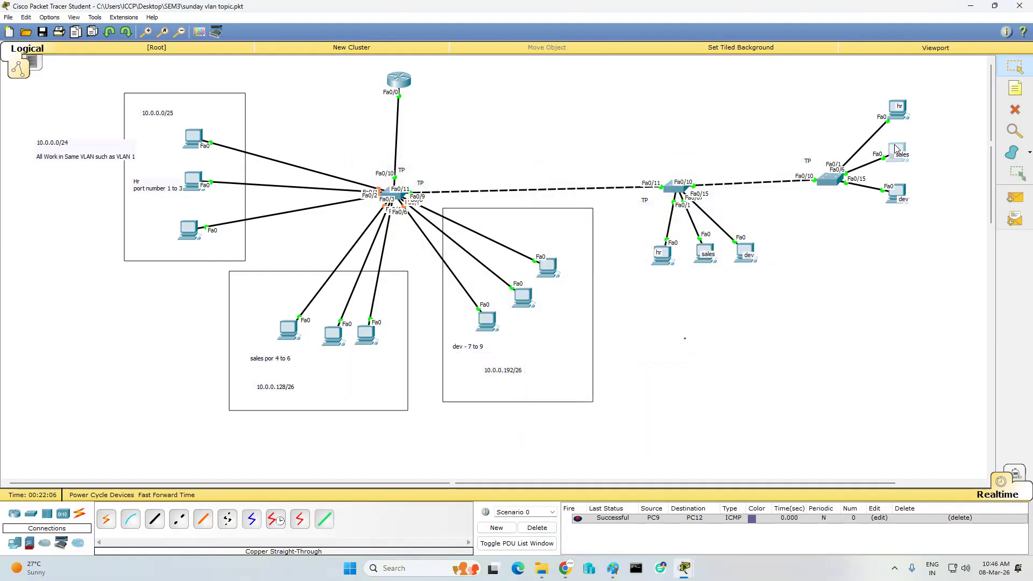
pyautogui.click(439, 170)
pyautogui.click(411, 202)
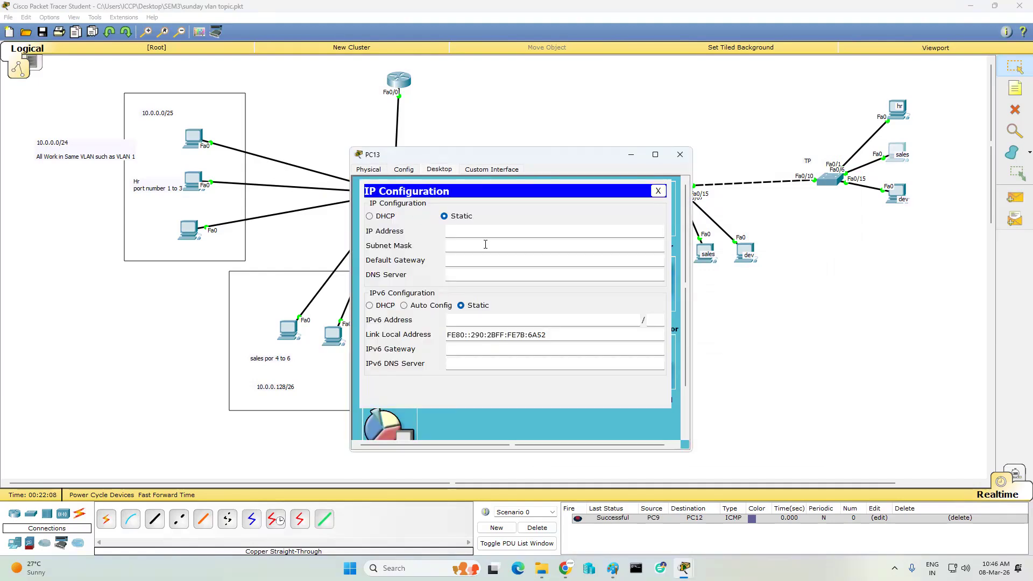
pyautogui.click(474, 232)
pyautogui.write('10')
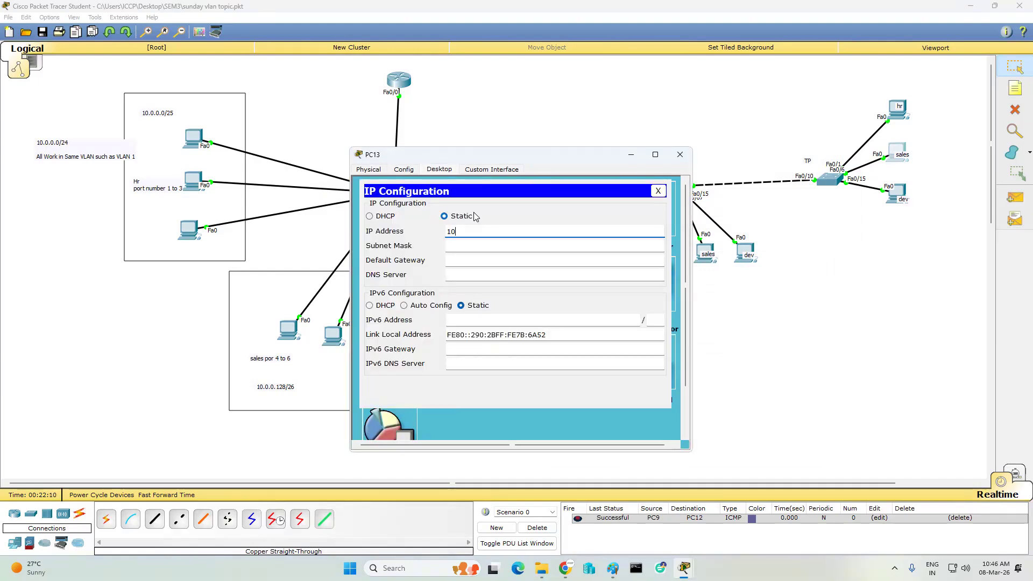
pyautogui.write('.0.0.135')
pyautogui.press('Tab')
pyautogui.write('255.255.255.192')
pyautogui.press('Tab')
pyautogui.write('10.0.0.129')
pyautogui.click(679, 154)
# - Change PC6's subnet mask to 255.255.255.192
pyautogui.click(769, 358)
pyautogui.click(491, 321)
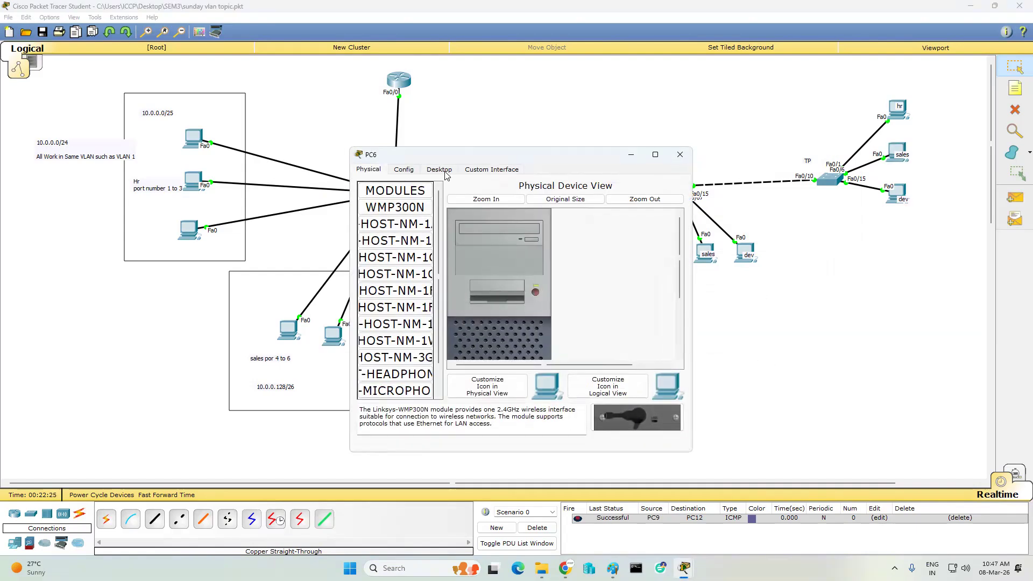
pyautogui.click(444, 173)
pyautogui.click(421, 226)
pyautogui.click(508, 246)
pyautogui.press('BackSpace')
pyautogui.write('192')
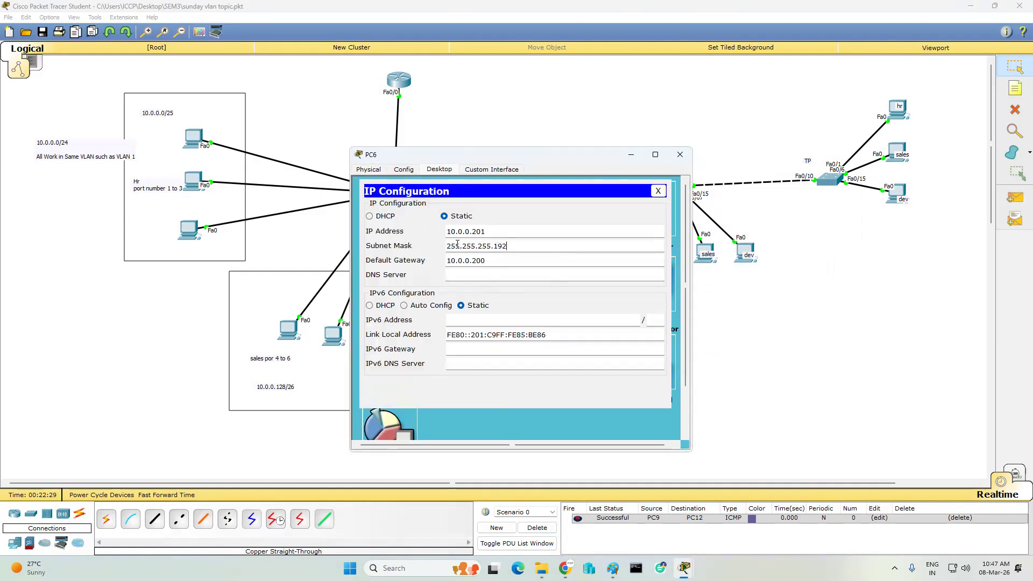
pyautogui.click(680, 154)
# - Change PC7's and PC8's subnet masks to 255.255.255.192
pyautogui.click(530, 302)
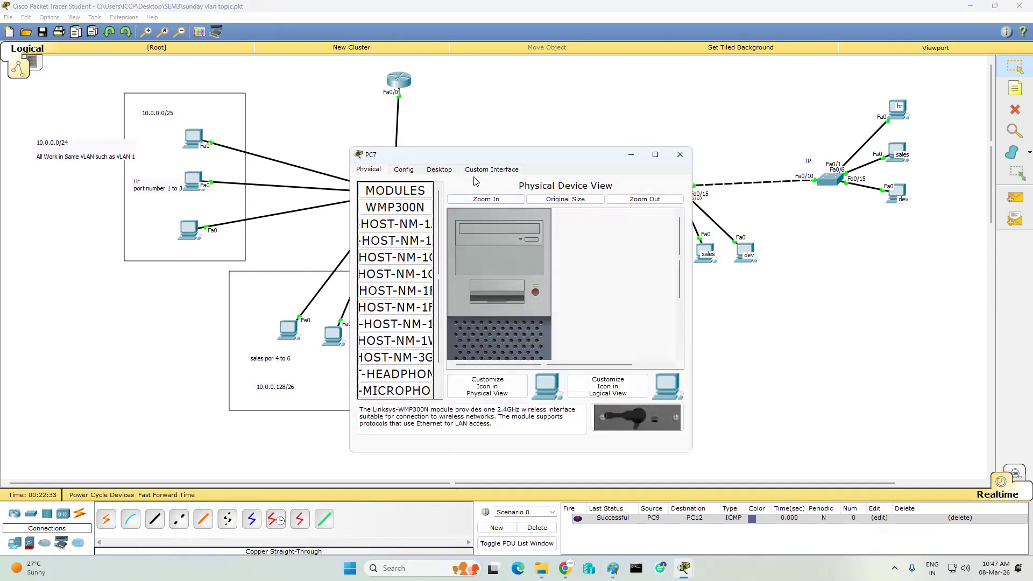
pyautogui.click(441, 171)
pyautogui.click(391, 195)
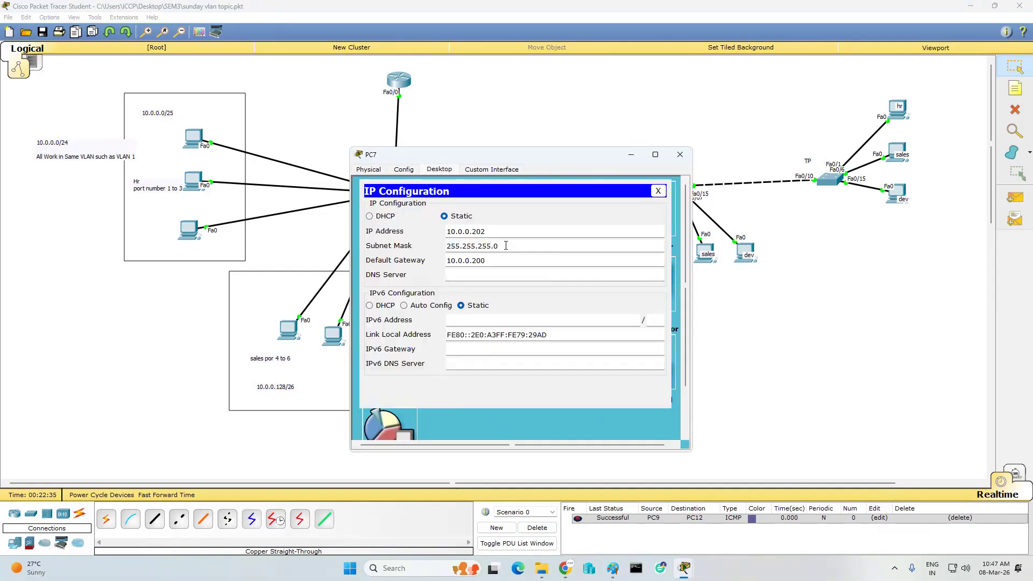
pyautogui.click(506, 245)
pyautogui.press('BackSpace')
pyautogui.write('192')
pyautogui.click(680, 154)
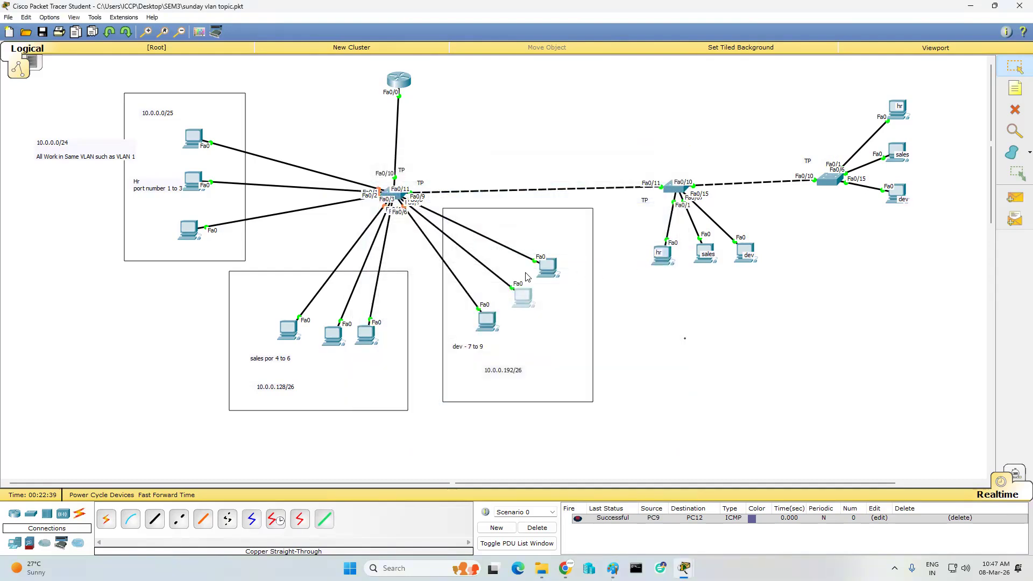
pyautogui.click(557, 264)
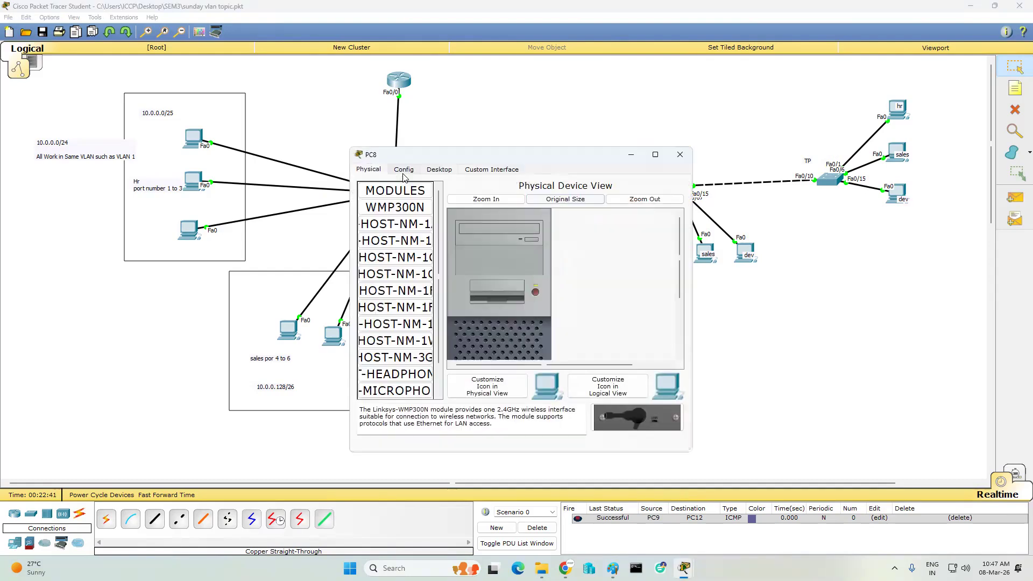
pyautogui.click(439, 169)
pyautogui.click(393, 197)
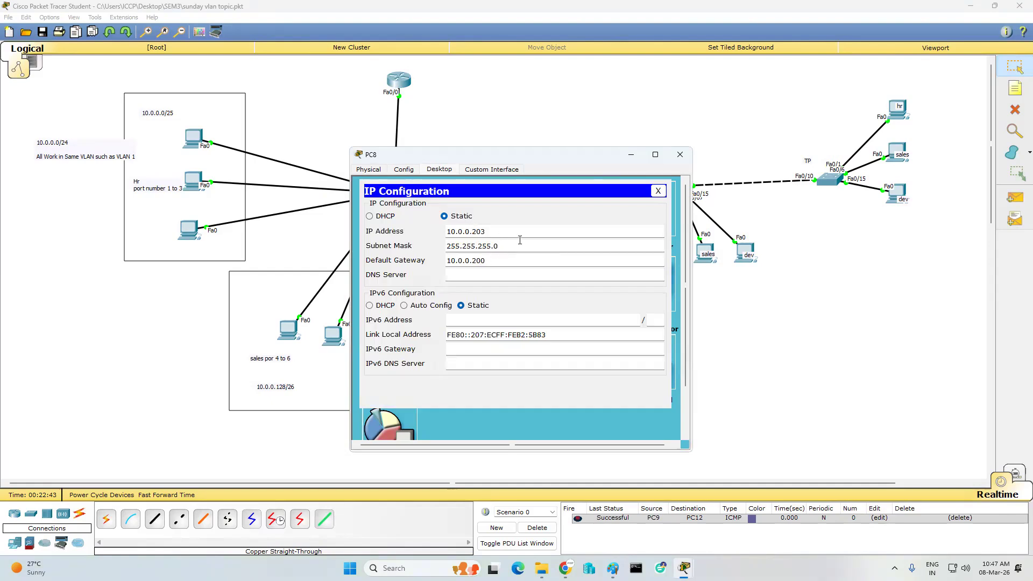
pyautogui.click(519, 240)
pyautogui.press('BackSpace')
pyautogui.write('192')
pyautogui.click(680, 154)
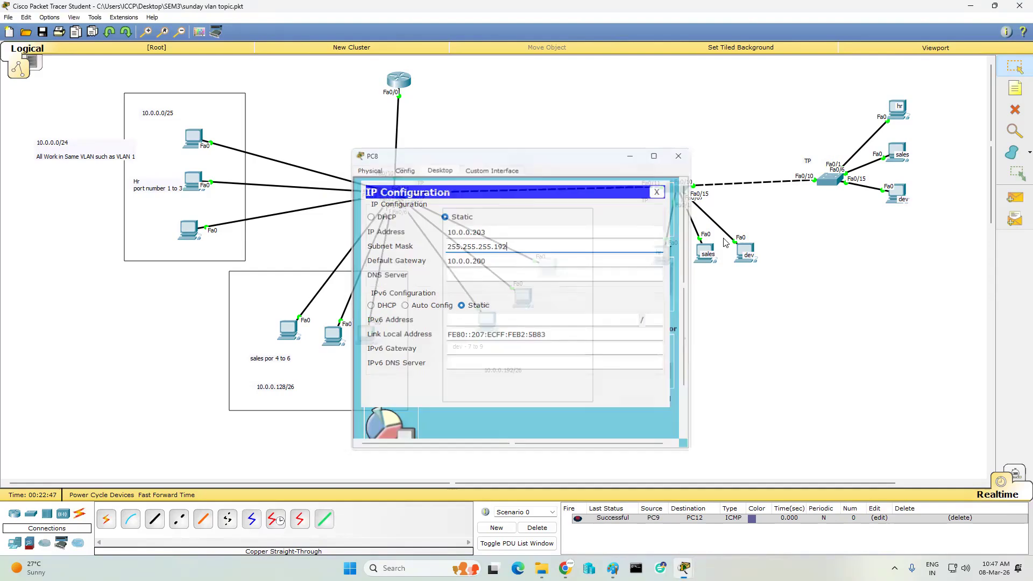
# - Give PC11 IP 10.0.0.205, mask 255.255.255.192 and gateway 10.0.0.200
pyautogui.click(475, 177)
pyautogui.click(441, 176)
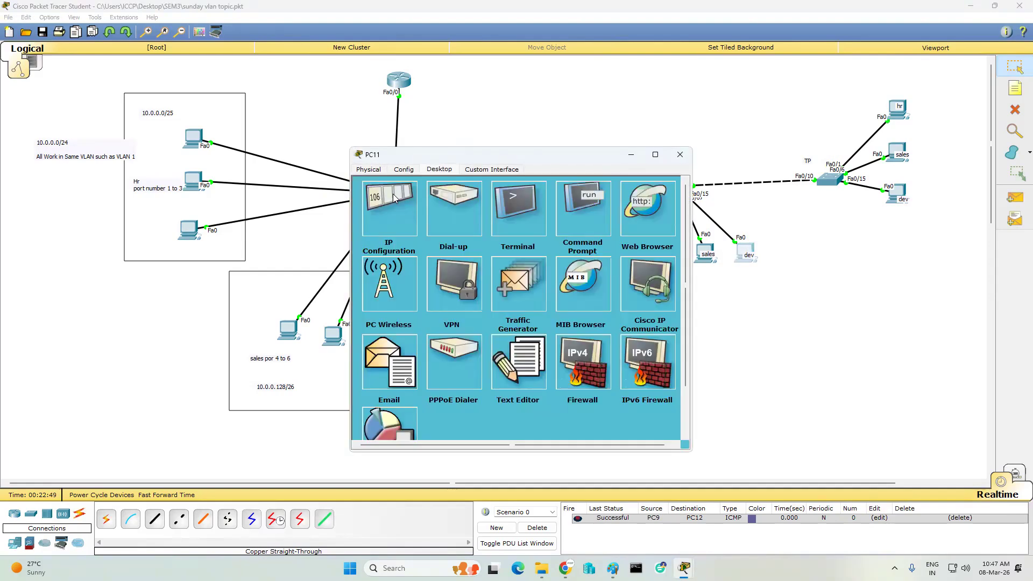
pyautogui.click(396, 199)
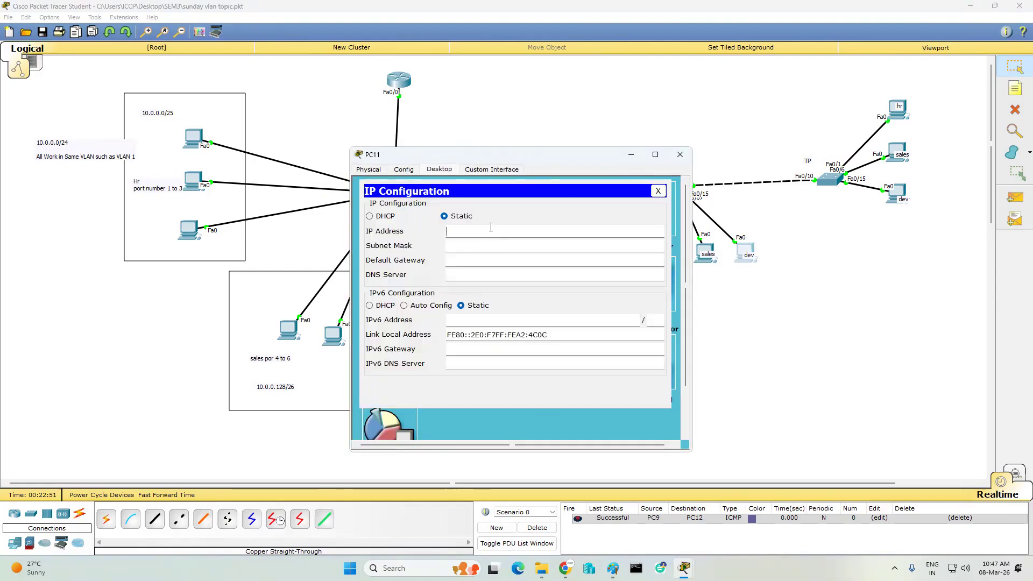
pyautogui.write('10.0.0.205')
pyautogui.press('Tab')
pyautogui.write('255.255.255.192')
pyautogui.press('Tab')
pyautogui.write('10.0.0.200')
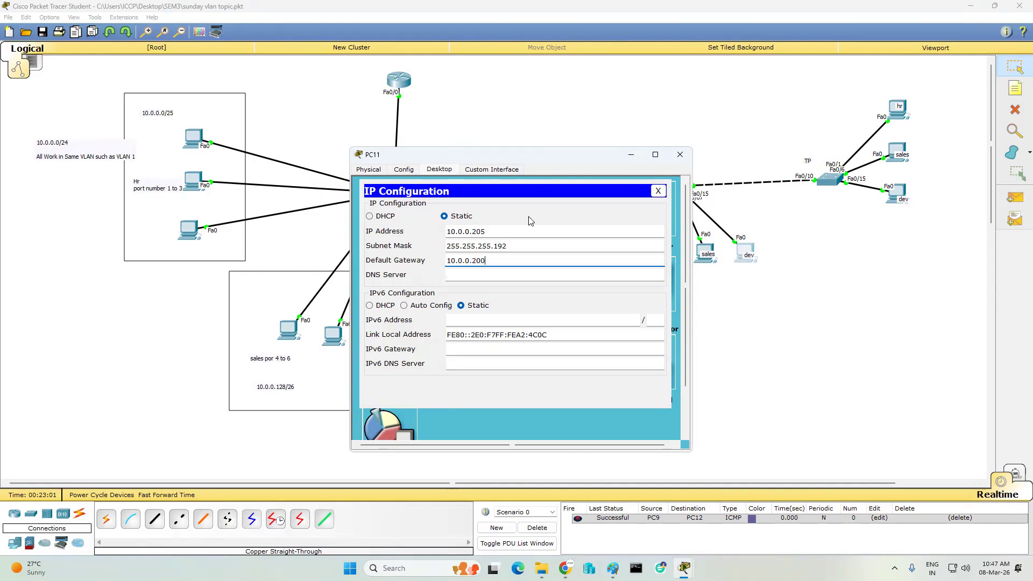
pyautogui.click(680, 155)
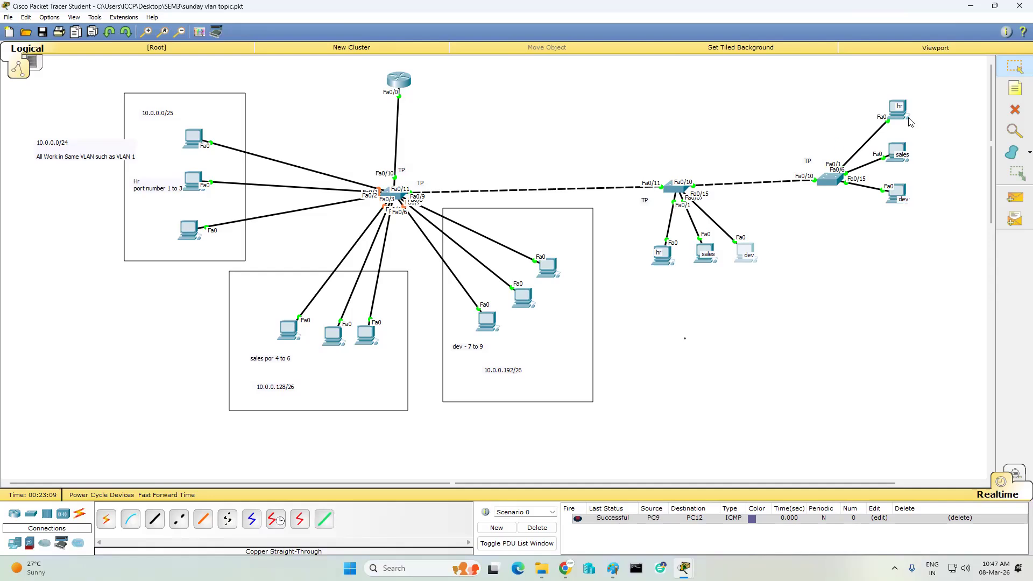
# - Give PC14 IP 10.0.0.206, mask 255.255.255.192 and gateway 10.0.0.200
pyautogui.click(897, 192)
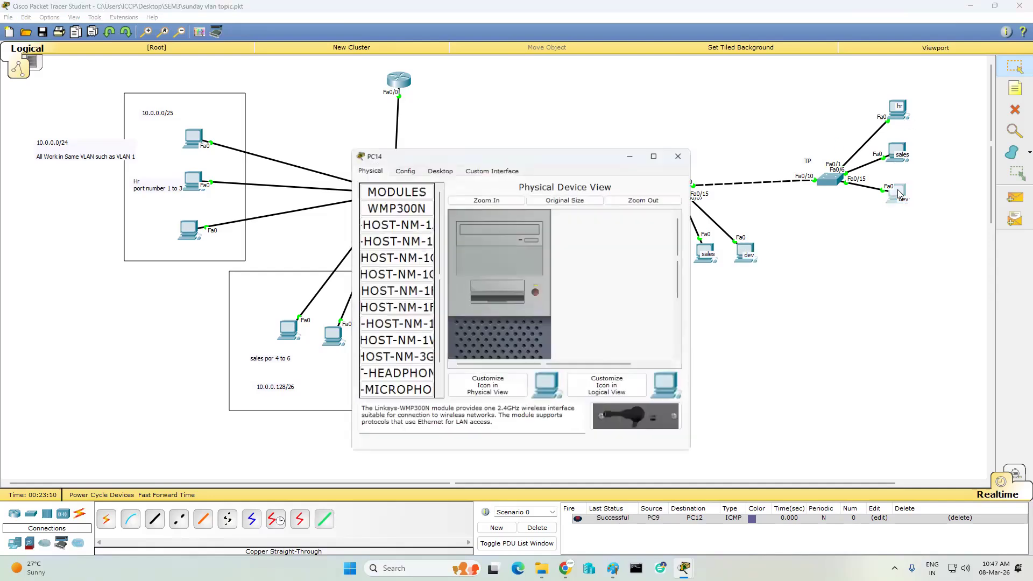
pyautogui.click(442, 171)
pyautogui.click(402, 201)
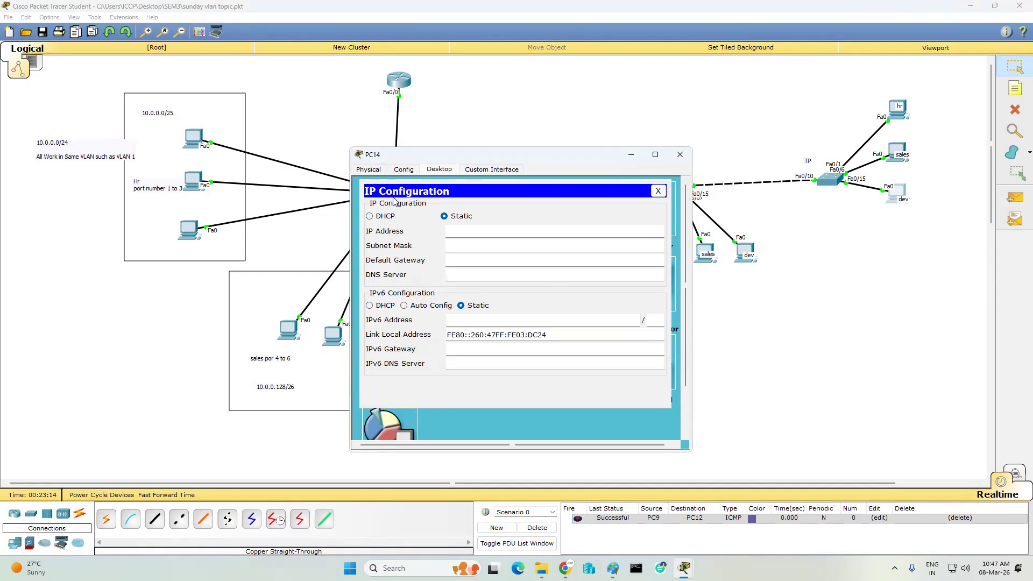
pyautogui.click(448, 230)
pyautogui.write('10.0.0.206')
pyautogui.press('Tab')
pyautogui.write('255.')
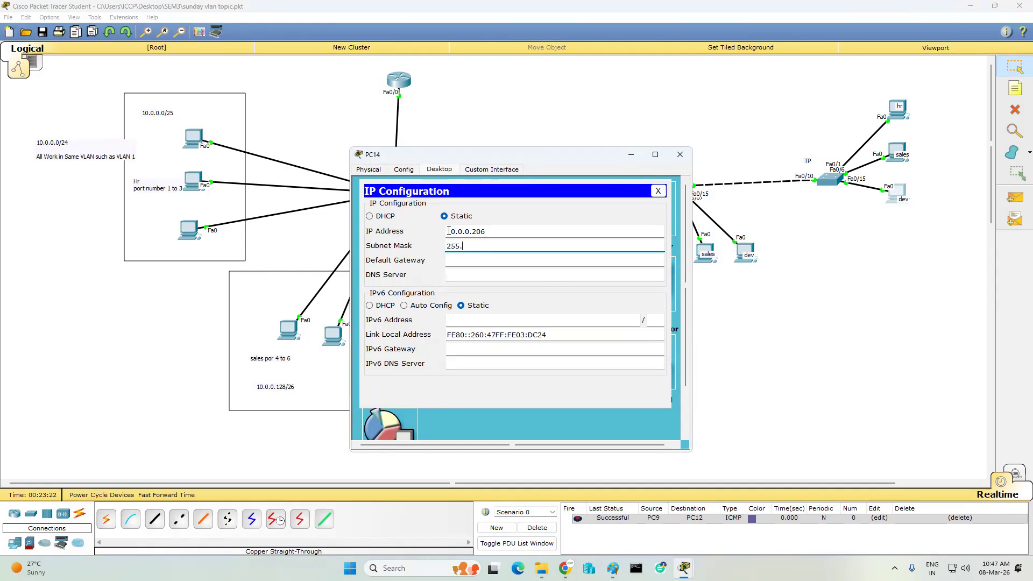
pyautogui.write('255.255.192')
pyautogui.press('Tab')
pyautogui.write('10.0.0.200')
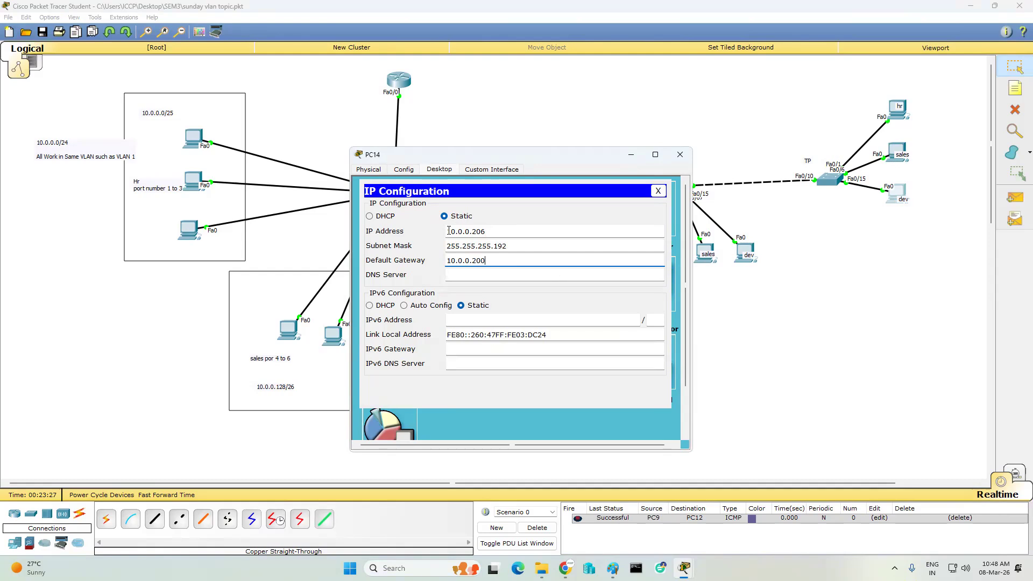
# - Add a note by the router listing 10.0.0.125/25, 10.0.0.129/26 and 10.0.0.200/26 with VLAN names
pyautogui.click(577, 103)
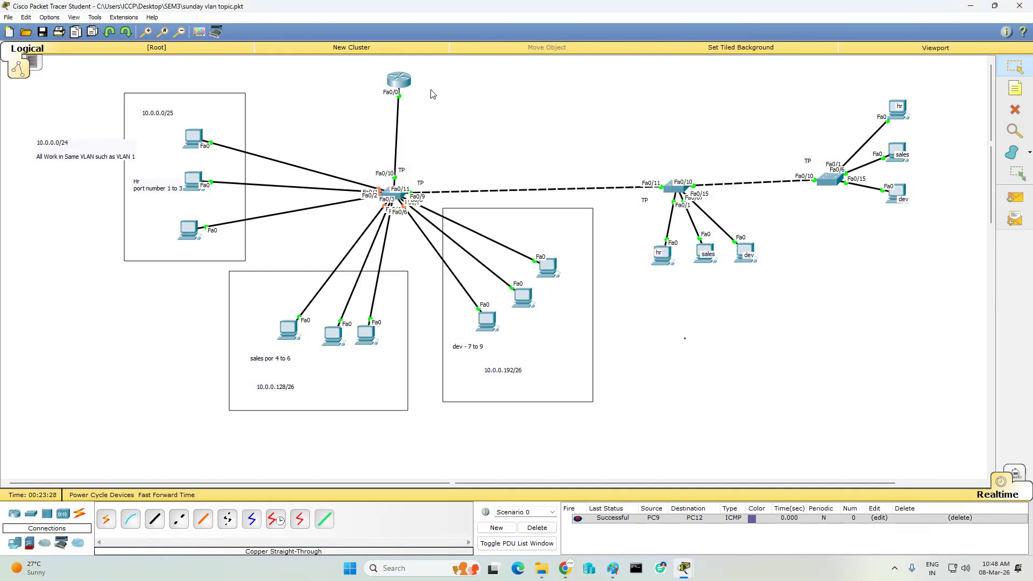
pyautogui.click(1015, 86)
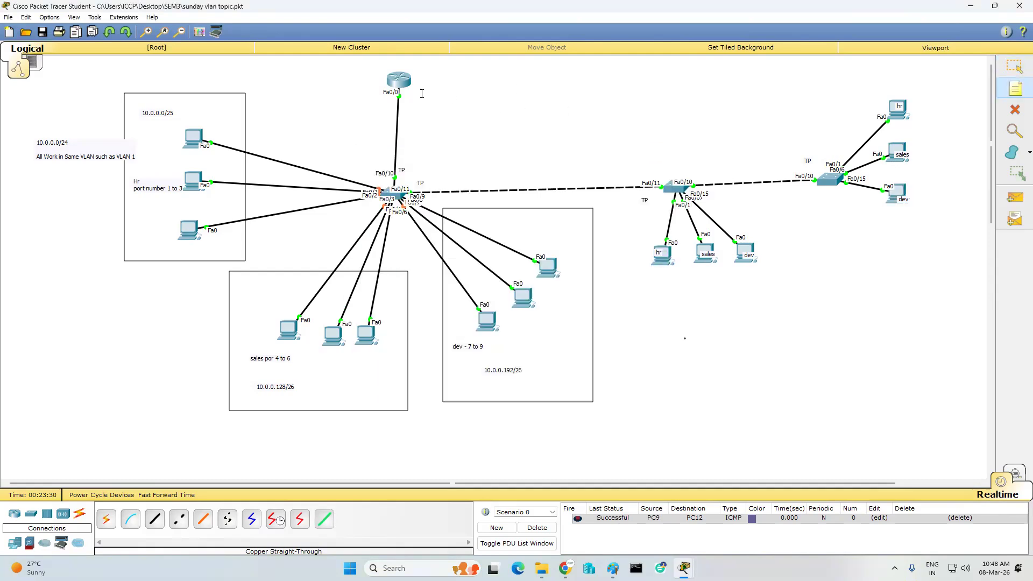
pyautogui.click(404, 95)
pyautogui.write('10.')
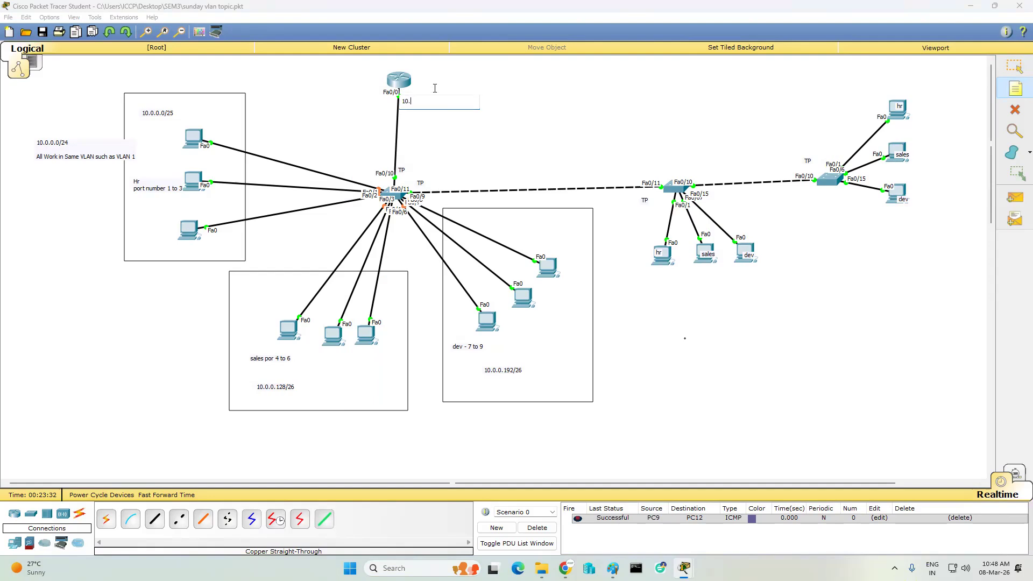
pyautogui.write('0.0.125/25')
pyautogui.press('Return')
pyautogui.write('10.0.0.129/26')
pyautogui.press('Return')
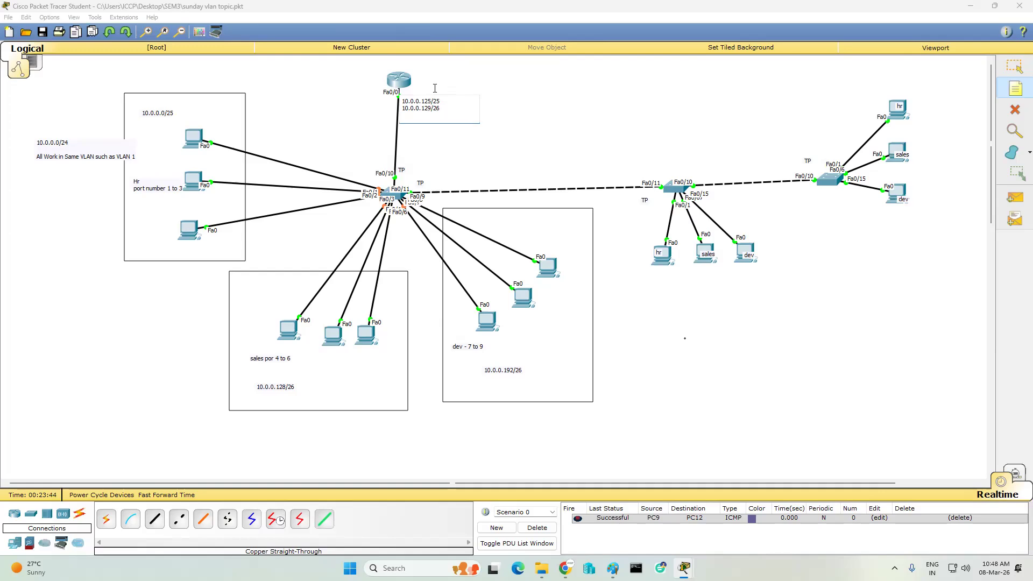
pyautogui.write('10.0.0.20')
pyautogui.write('0/26')
pyautogui.write('H')
pyautogui.write('ALES')
pyautogui.write('V')
# - Send simple PDU pings from PC13 to PC11 and from PC10 to PC14
pyautogui.click(685, 337)
pyautogui.click(1014, 198)
pyautogui.click(905, 150)
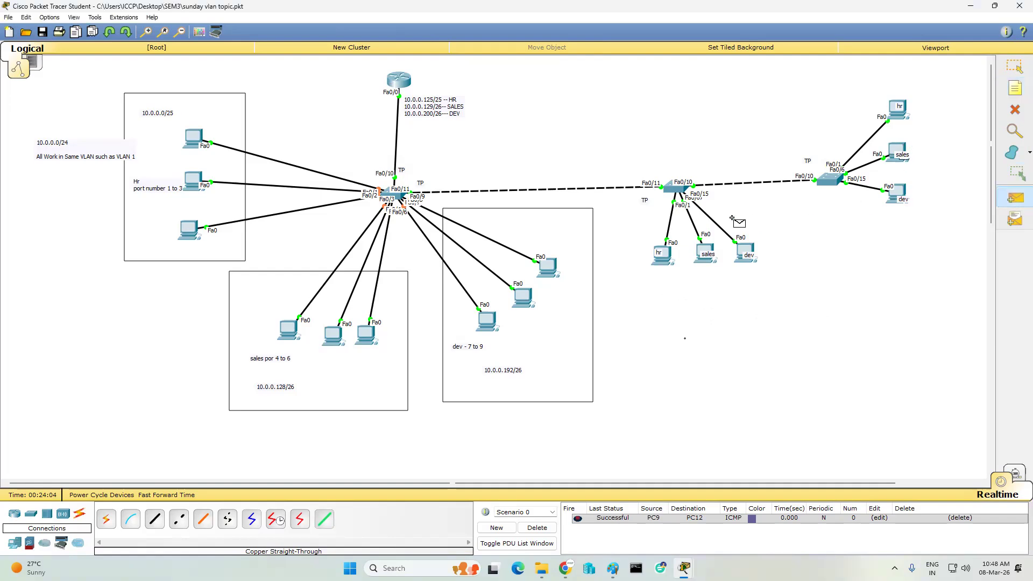
pyautogui.click(742, 248)
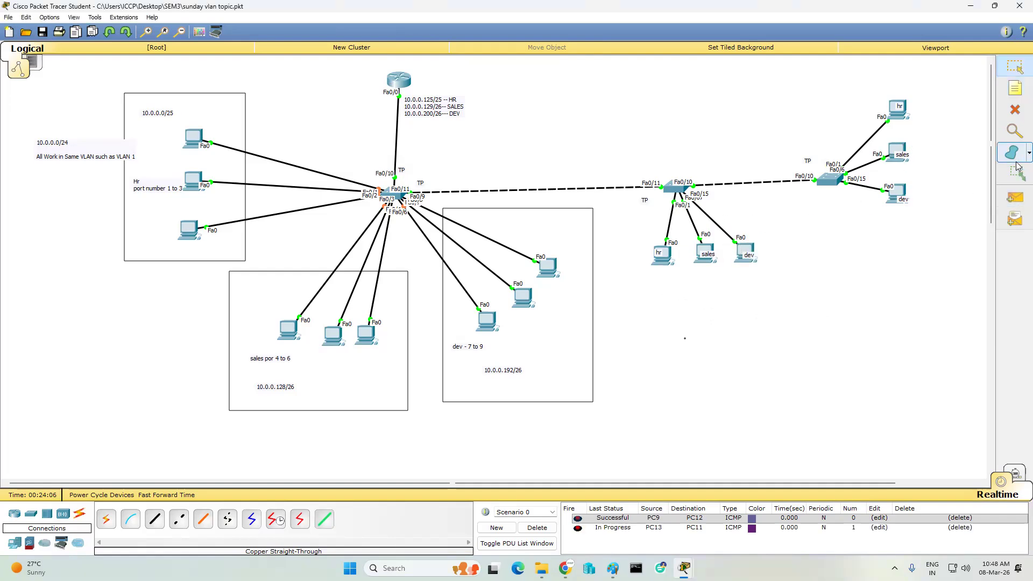
pyautogui.click(1015, 197)
pyautogui.click(706, 251)
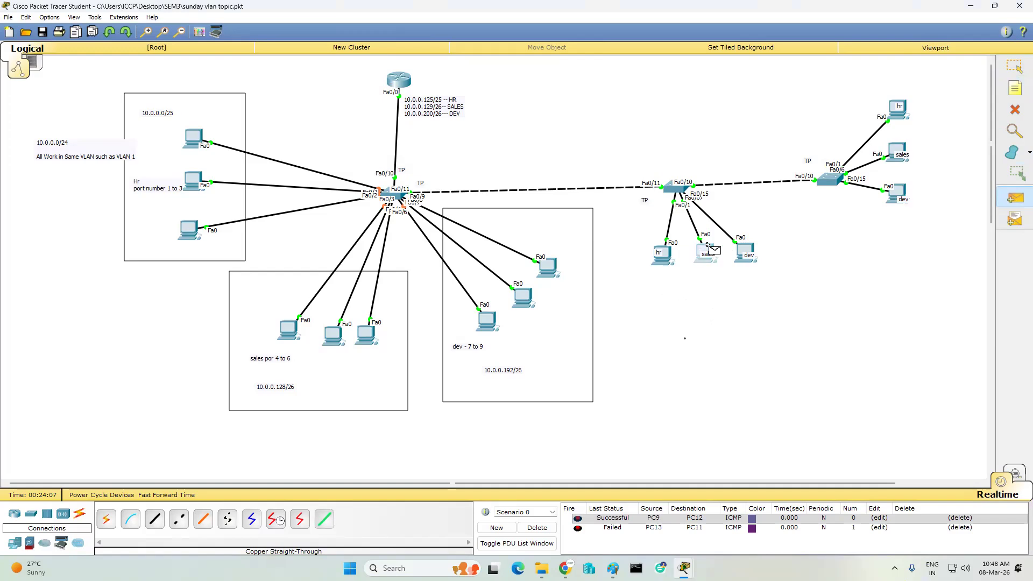
pyautogui.click(903, 189)
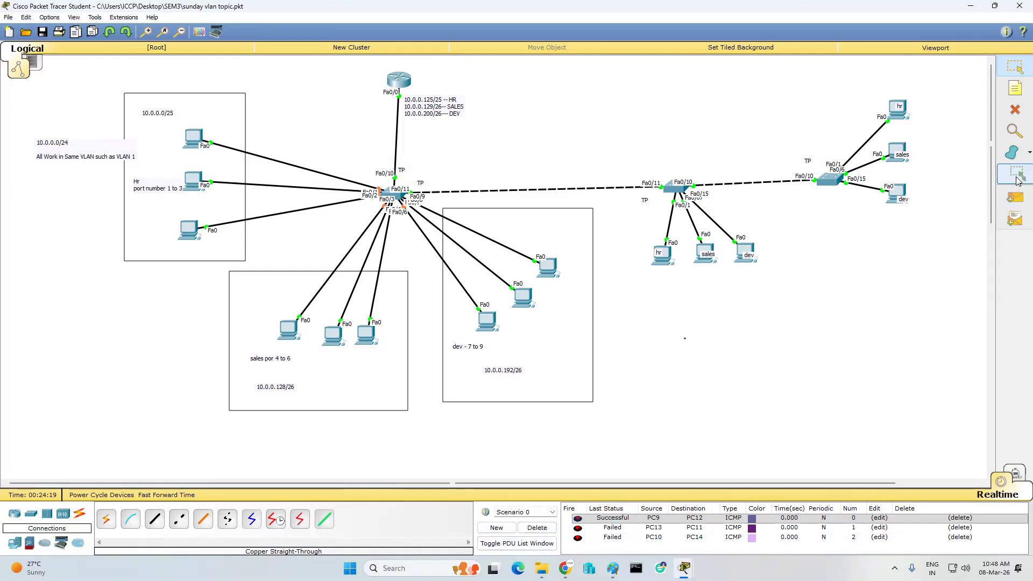
# - Ping from the middle dev PC to the right dev PC, then clear all results
pyautogui.click(1015, 197)
pyautogui.click(746, 246)
pyautogui.click(901, 190)
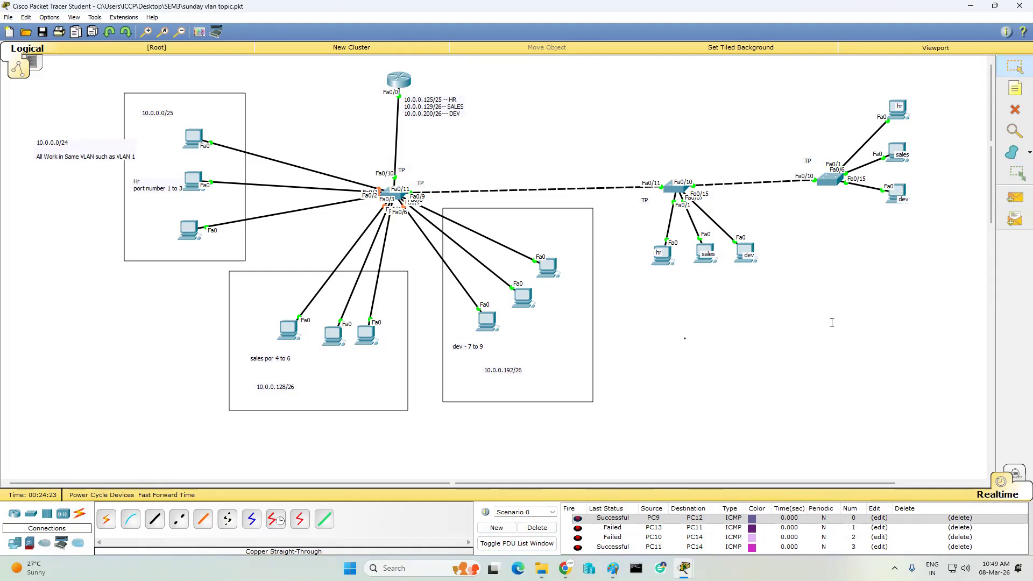
pyautogui.click(531, 527)
# - Add a single ping from PC11 to PC7 and close Packet Tracer
pyautogui.click(1015, 198)
pyautogui.click(748, 245)
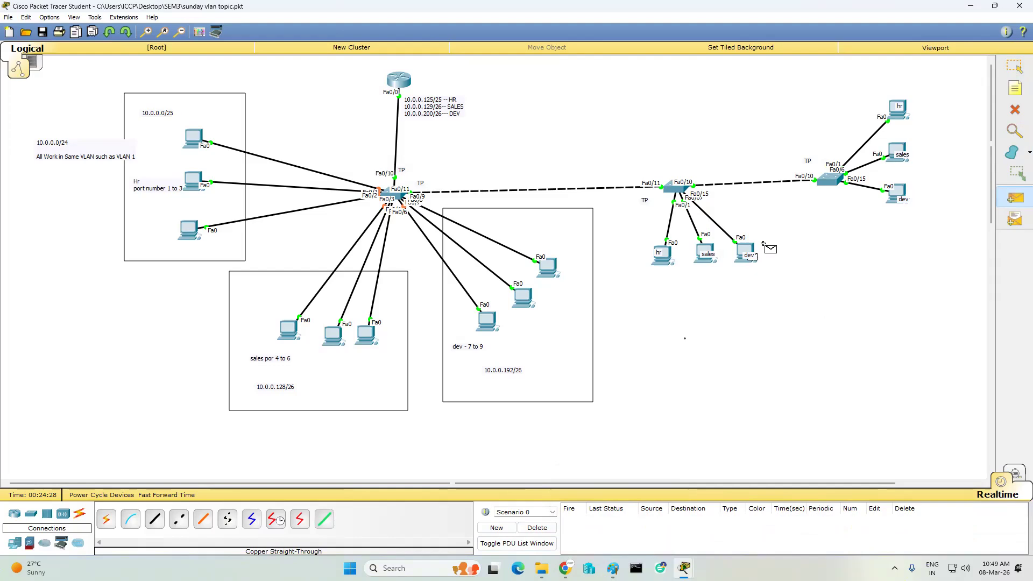
pyautogui.click(520, 296)
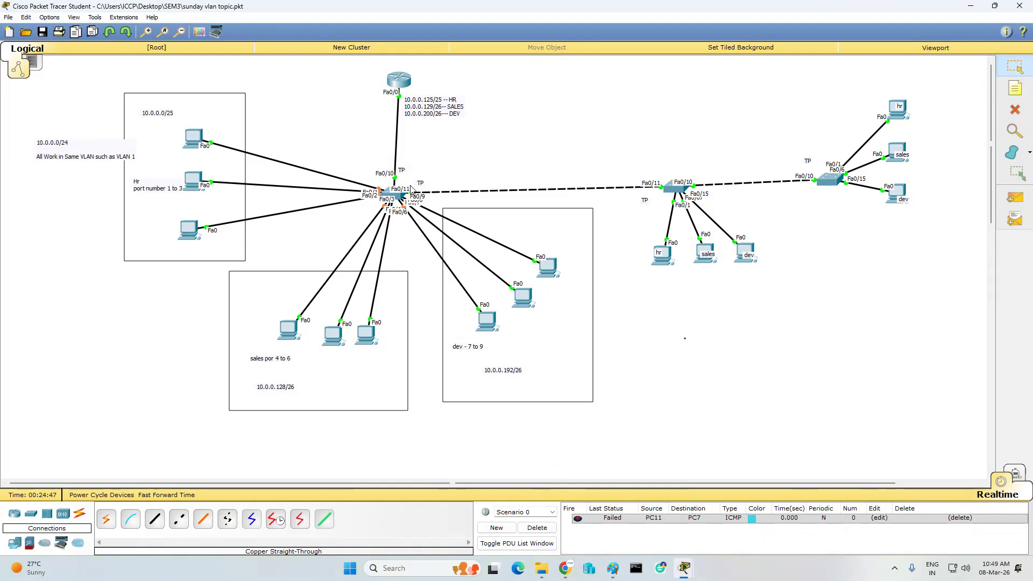
pyautogui.click(1018, 8)
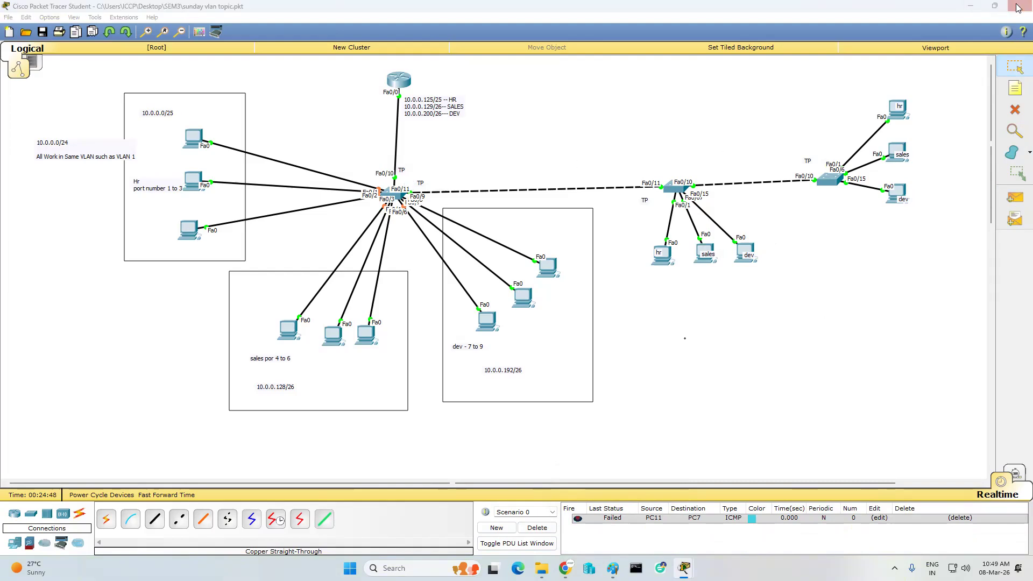
# - Confirm exiting, then reopen 'sunday vlan topic' from the SEM3 folder
pyautogui.click(513, 287)
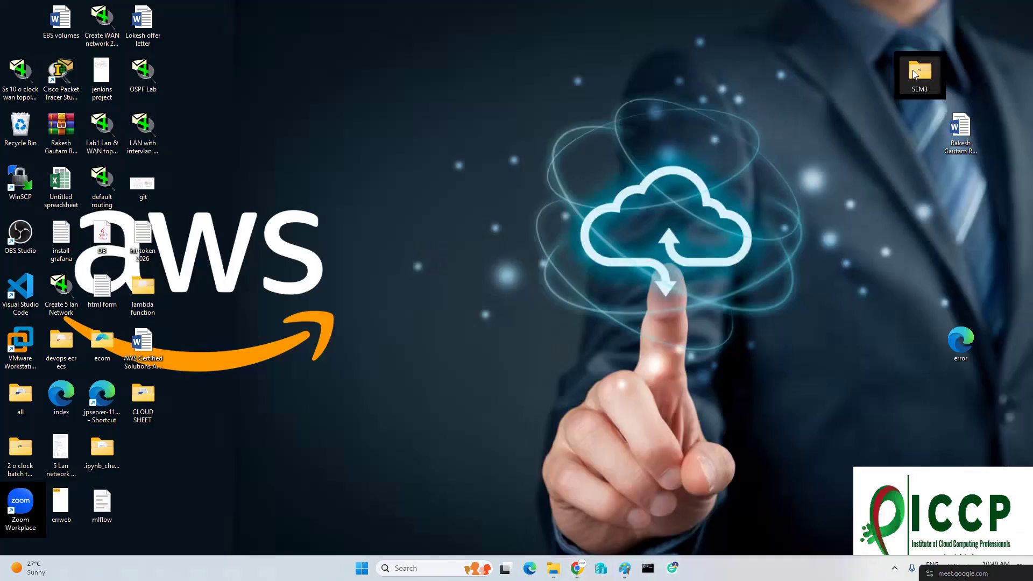
pyautogui.doubleClick(915, 74)
pyautogui.doubleClick(124, 132)
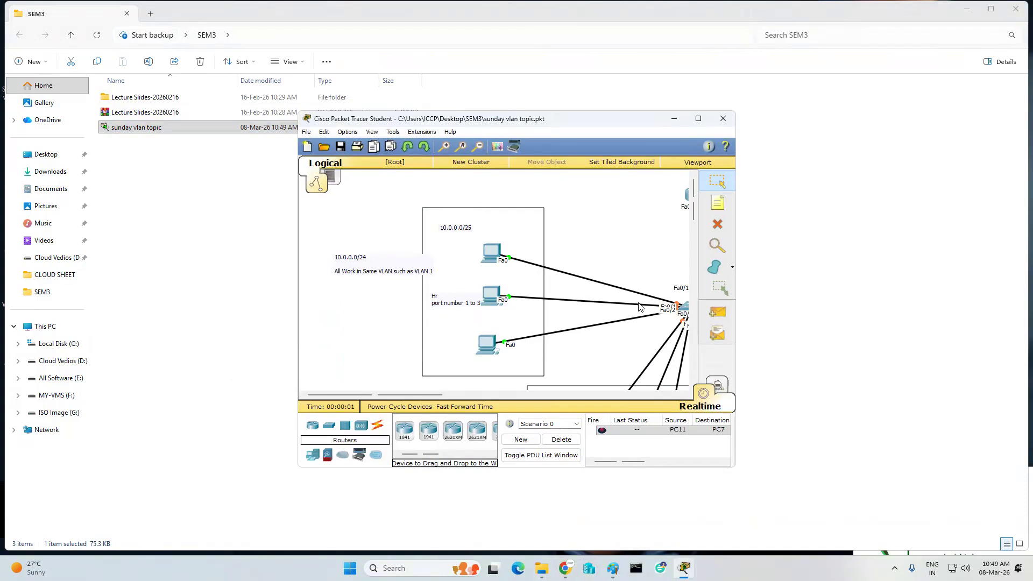
# - Maximize Packet Tracer, view the router's port info, and enter NCP in the Run box
pyautogui.click(697, 120)
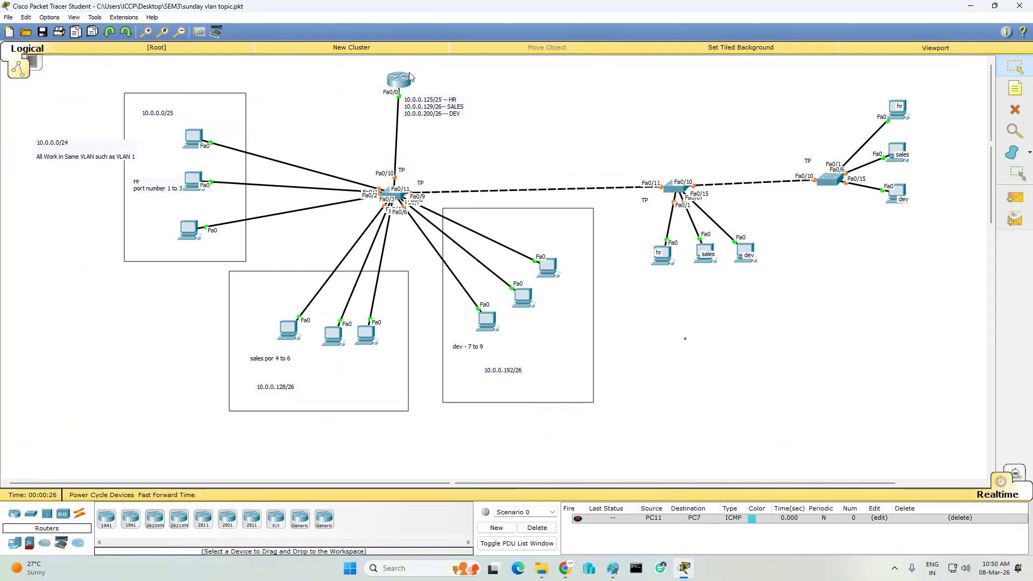
pyautogui.moveTo(410, 77)
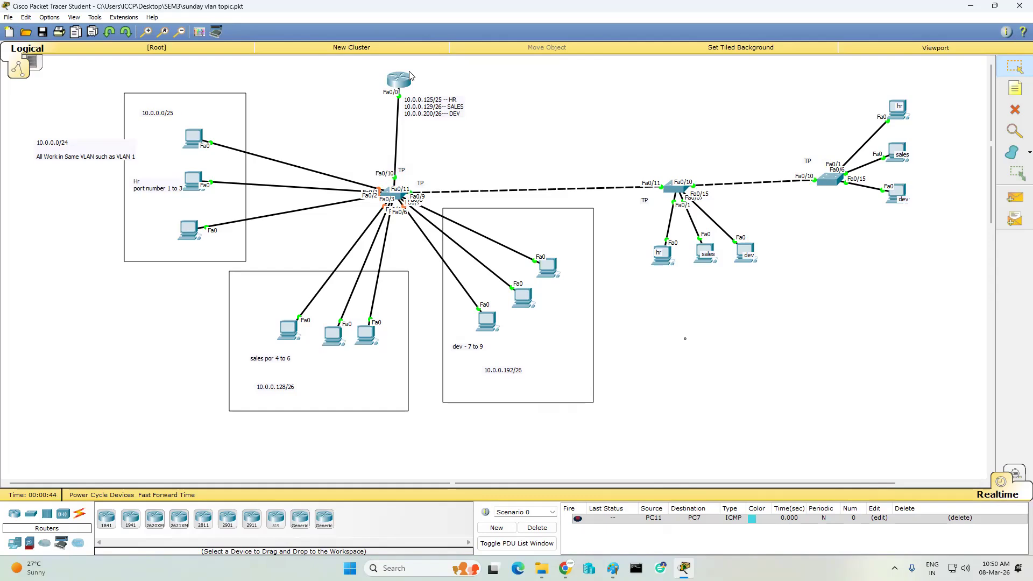
pyautogui.press('super+r')
pyautogui.write('NCP')
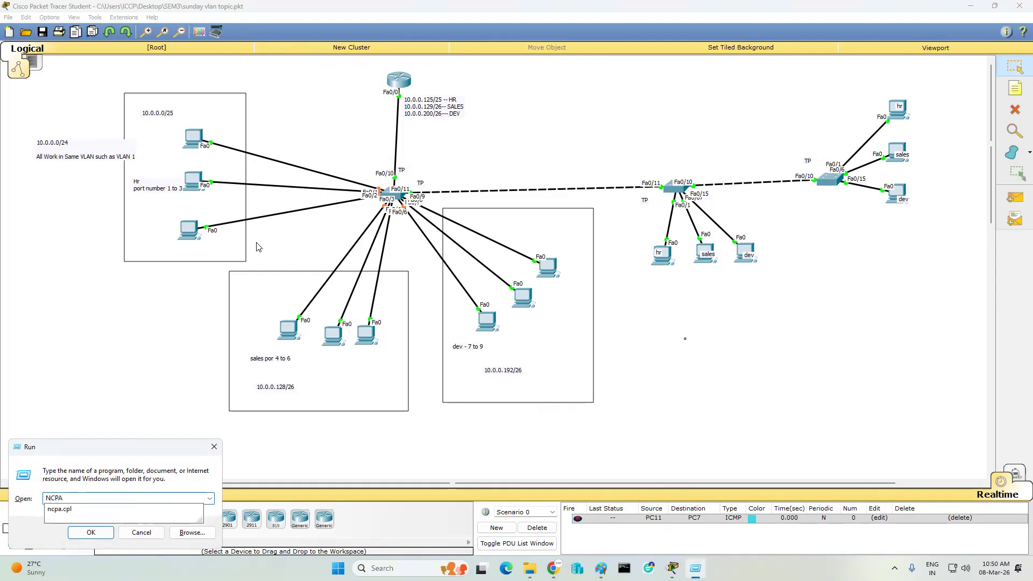
# - Launch ncpa.cpl and open the LAN Network adapter's IPv4 properties
pyautogui.click(53, 510)
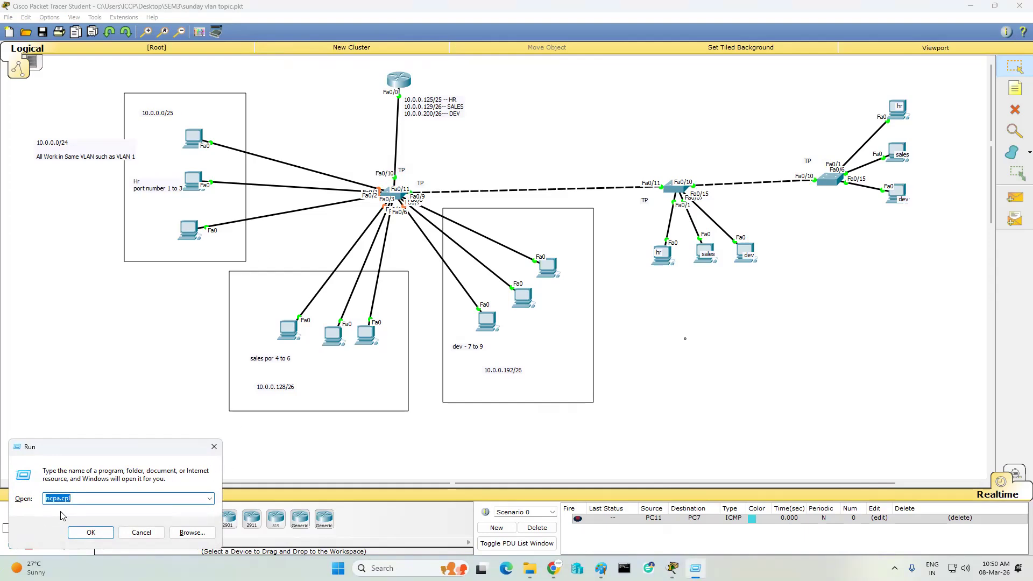
pyautogui.click(89, 532)
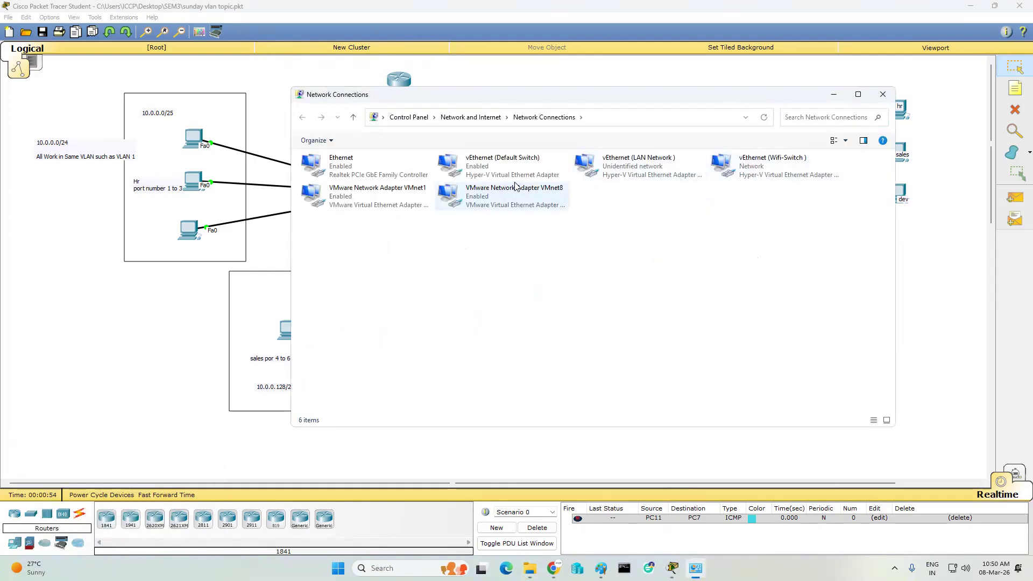
pyautogui.rightClick(654, 173)
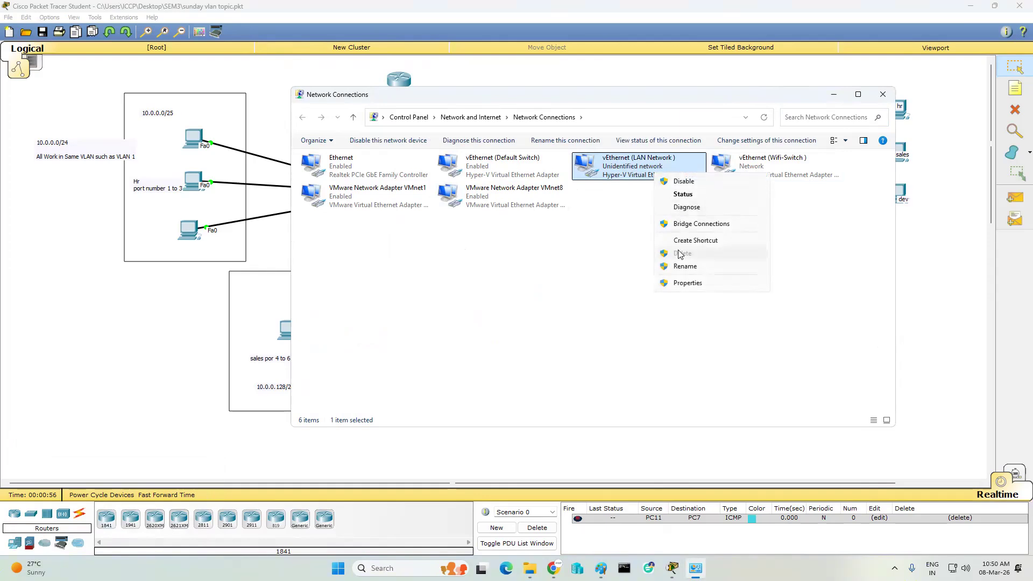
pyautogui.click(686, 283)
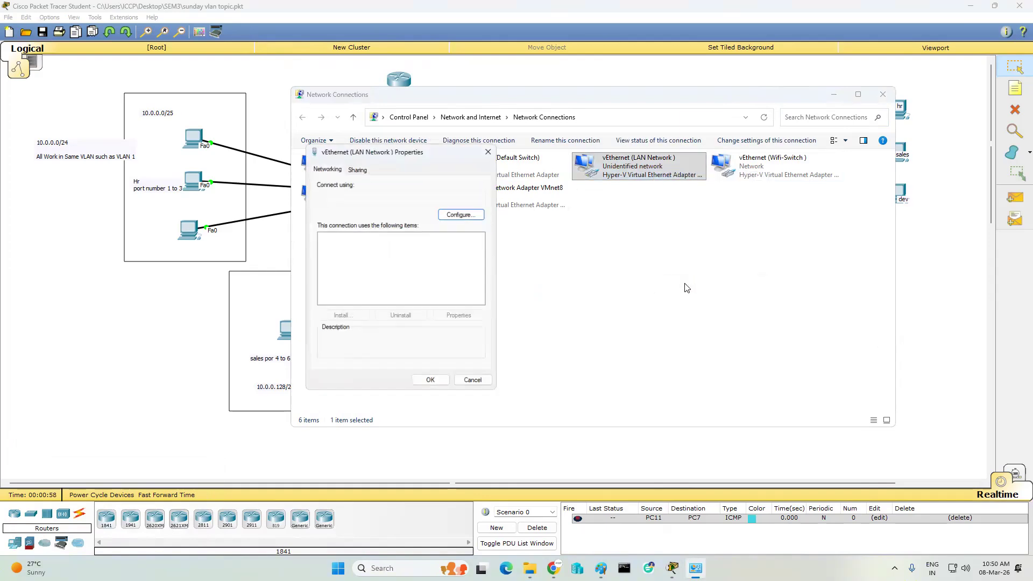
pyautogui.click(390, 292)
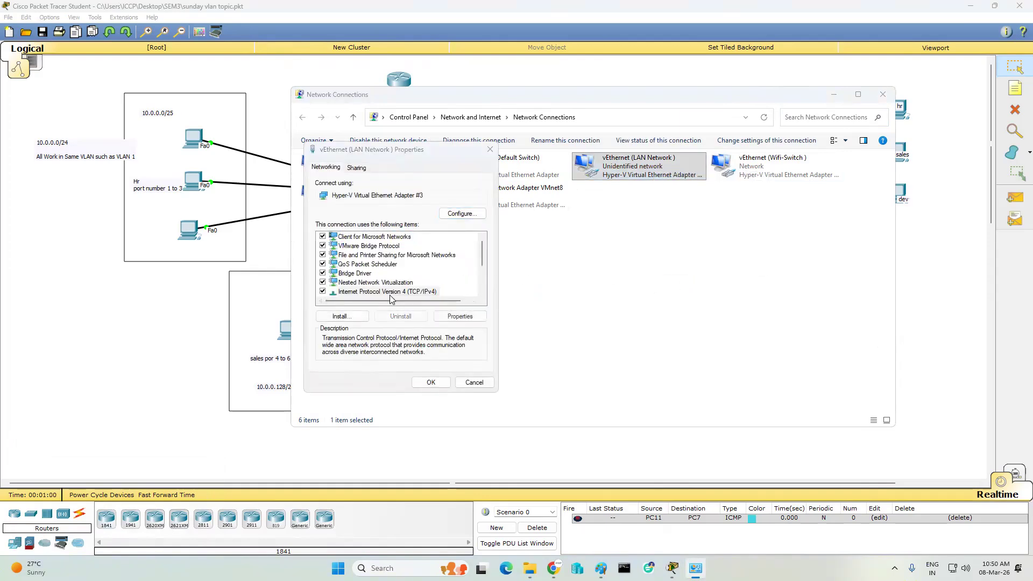
pyautogui.doubleClick(390, 293)
# - Review the advanced TCP/IP settings, close all dialogs, and minimize Network Connections
pyautogui.click(500, 394)
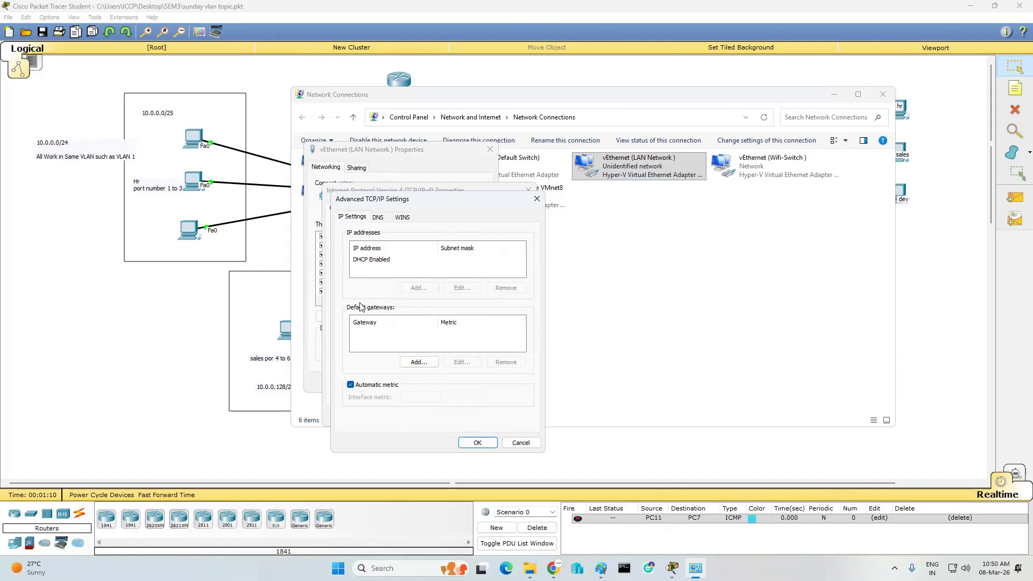
pyautogui.click(536, 199)
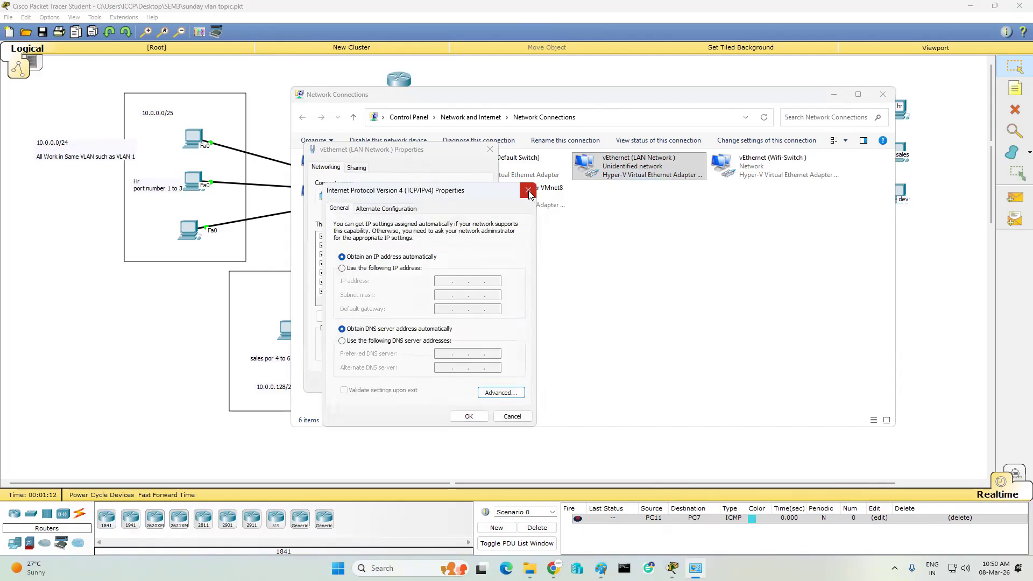
pyautogui.click(529, 190)
pyautogui.click(490, 149)
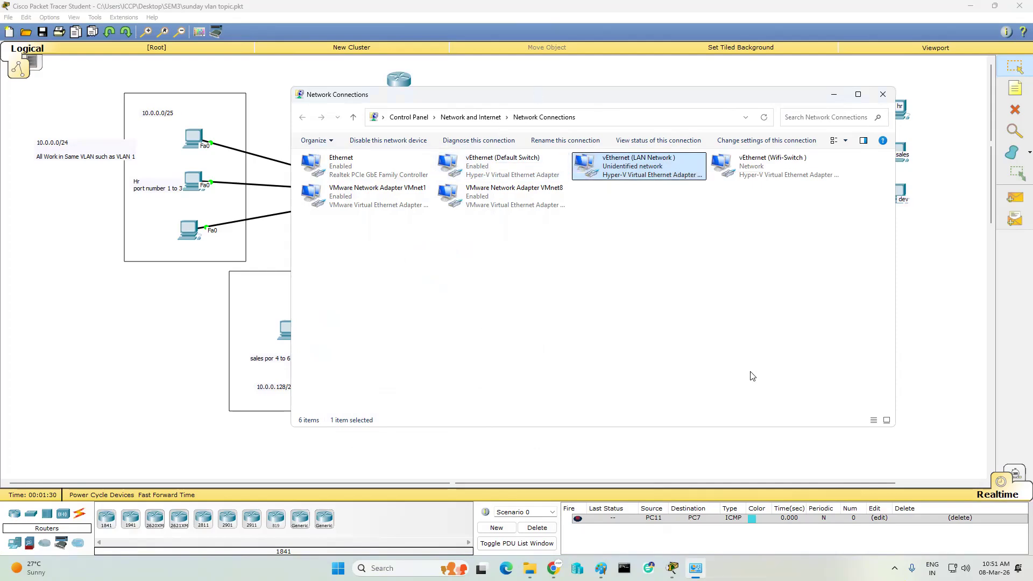
pyautogui.click(829, 95)
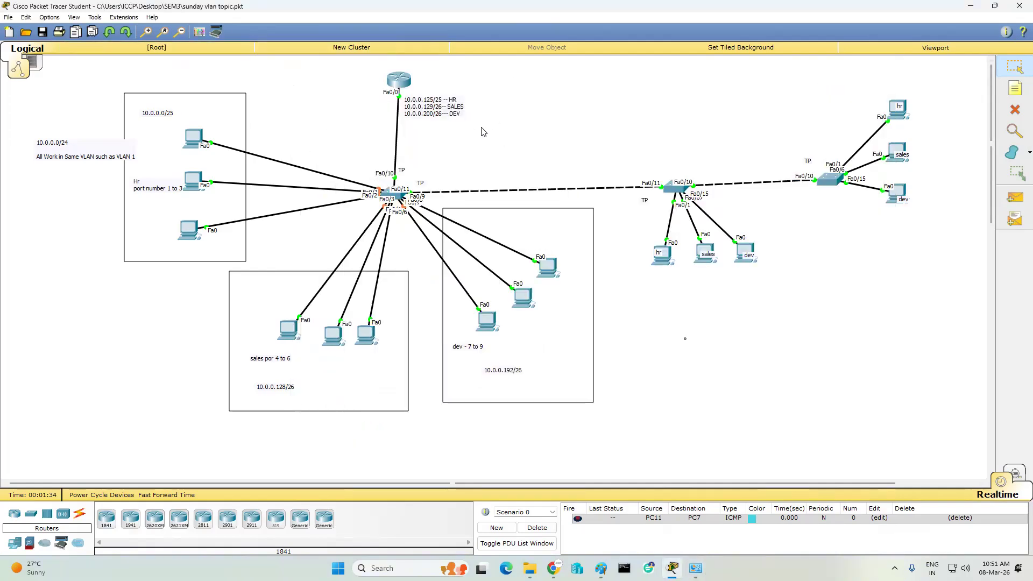
# - On the central switch's CLI, enter privileged mode and run 'sh run'
pyautogui.click(395, 195)
pyautogui.click(432, 169)
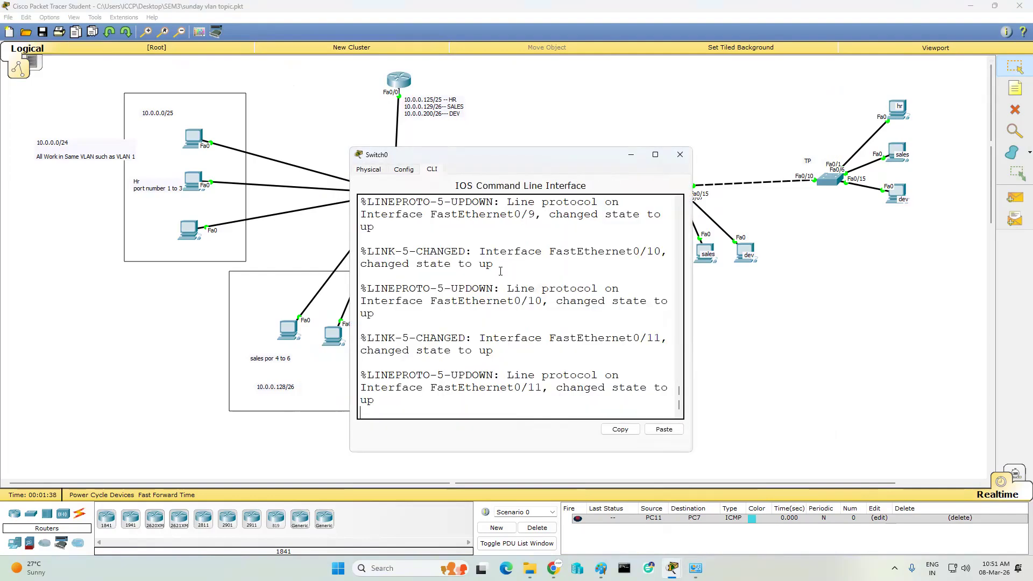
pyautogui.press('Return')
pyautogui.press('Return')
pyautogui.press('Return')
pyautogui.press('Return')
pyautogui.press('Return')
pyautogui.press('Return')
pyautogui.write('EN')
pyautogui.press('Return')
pyautogui.press('Return')
pyautogui.press('Return')
pyautogui.press('Return')
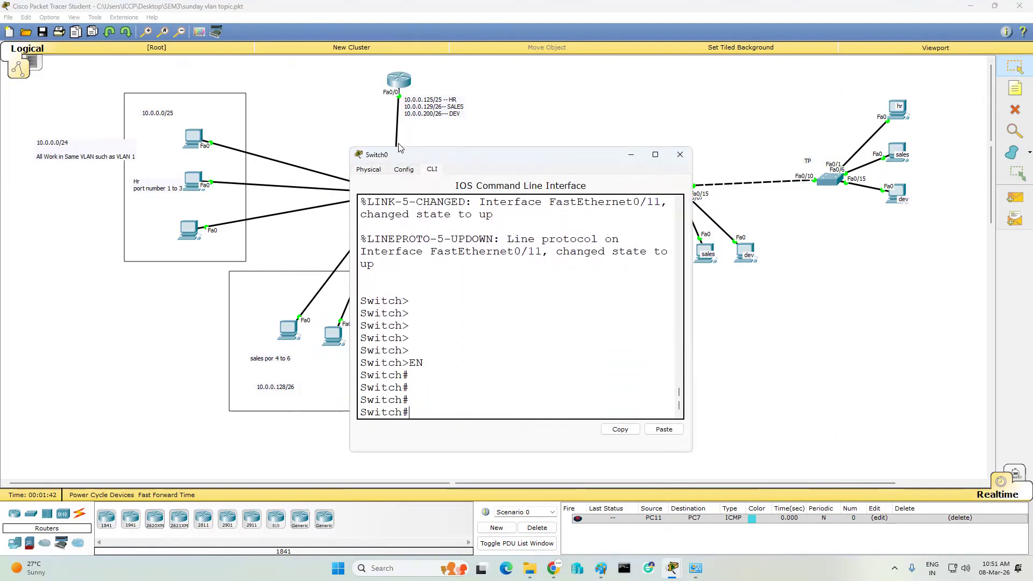
pyautogui.write('SH RUN')
pyautogui.press('Return')
pyautogui.press('Return')
pyautogui.press('Return')
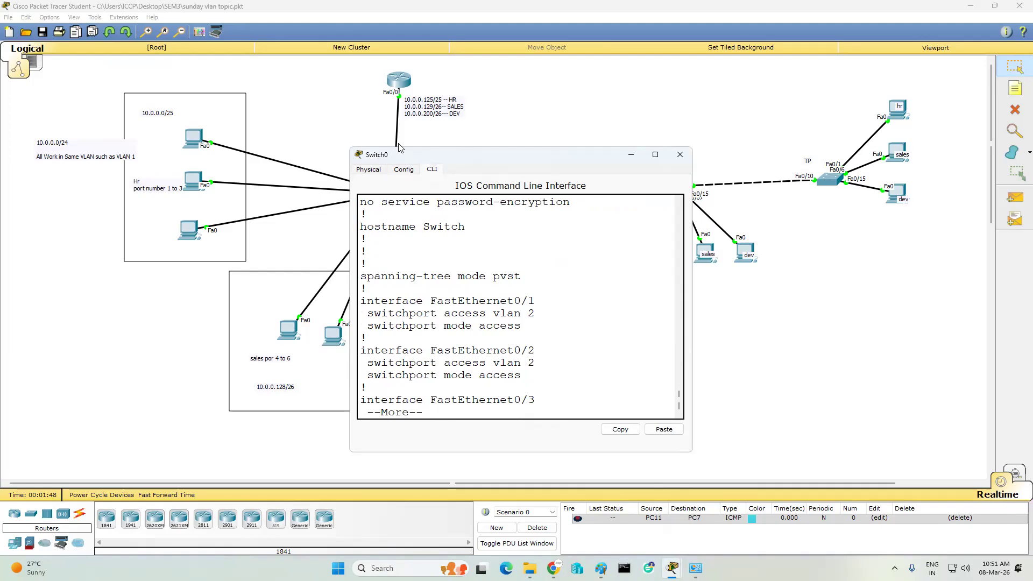
# - Page through the FastEthernet0/5–0/16 VLAN and trunk settings, then close Switch0's window
pyautogui.press('Return')
pyautogui.press('Return')
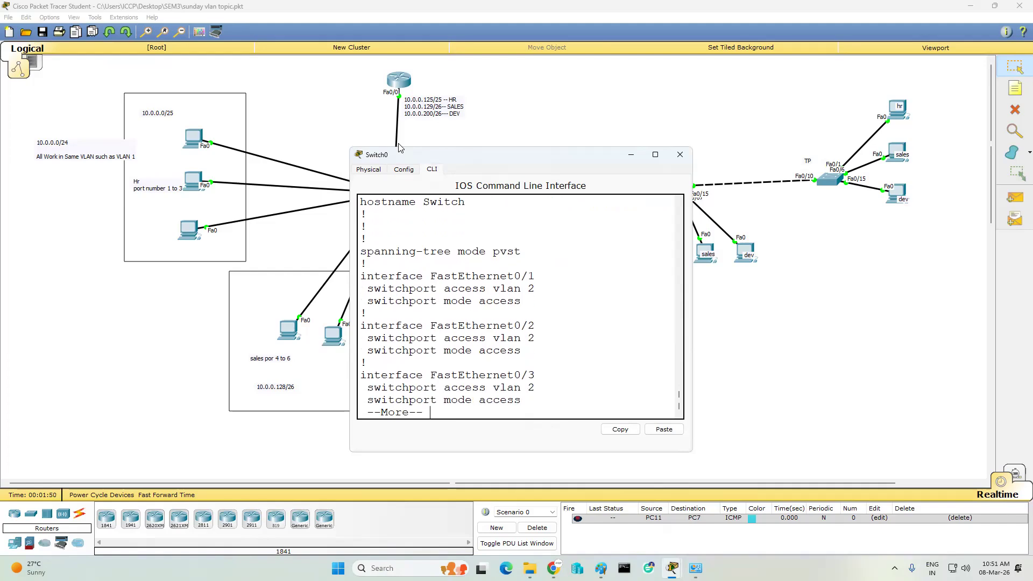
pyautogui.press('Return')
pyautogui.press('Return')
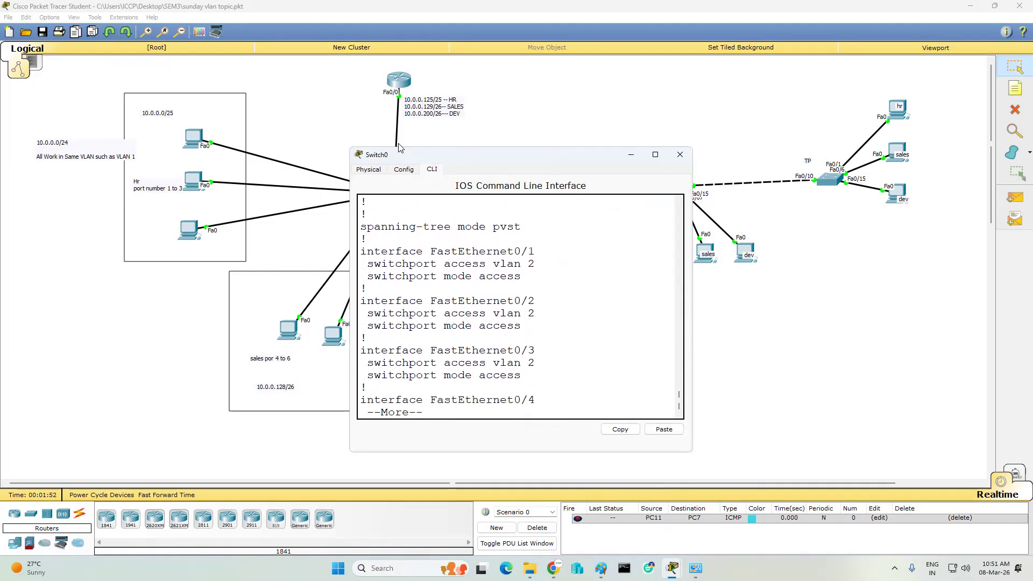
pyautogui.press('Return')
pyautogui.press('Return')
pyautogui.press('Return')
pyautogui.press('Return')
pyautogui.press('Return')
pyautogui.press('Return')
pyautogui.press('Return')
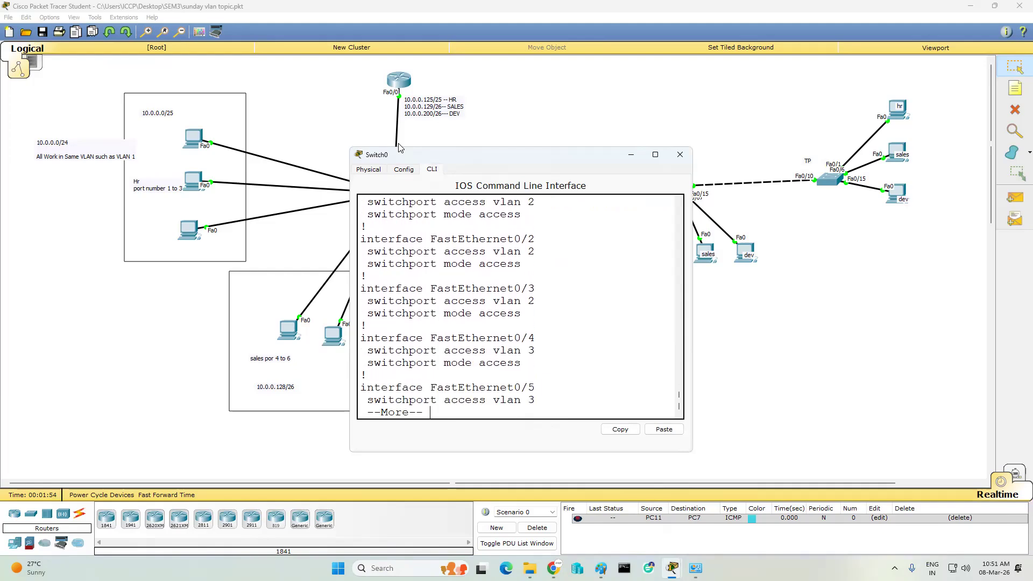
pyautogui.press('Return')
pyautogui.press('Return')
pyautogui.press('Return')
pyautogui.press('Return')
pyautogui.press('Return')
pyautogui.press('Return')
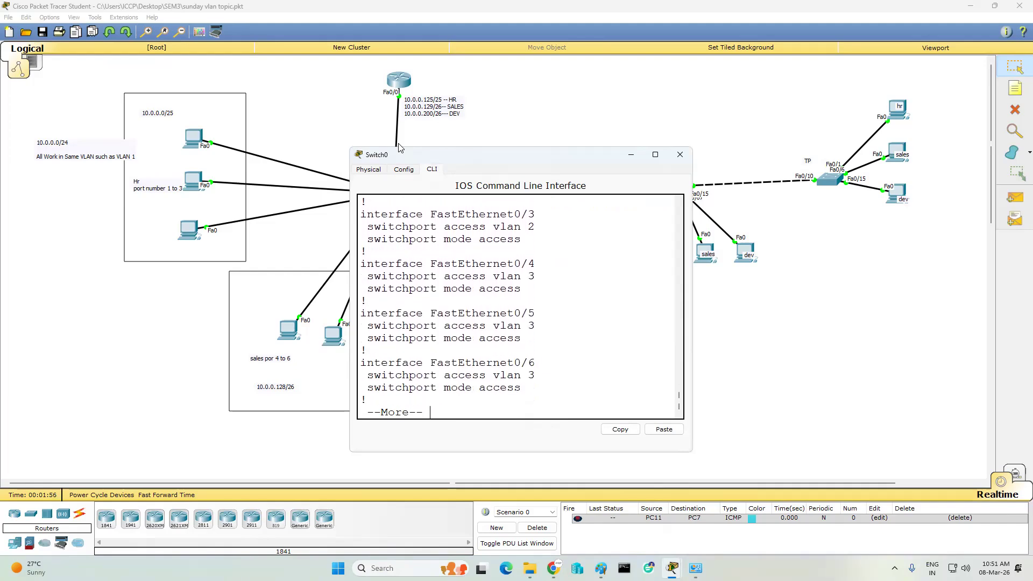
pyautogui.press('Return')
pyautogui.press('Return')
pyautogui.press('Return')
pyautogui.press('Return')
pyautogui.press('Return')
pyautogui.press('Return')
pyautogui.press('Return')
pyautogui.press('Return')
pyautogui.press('Return')
pyautogui.press('Return')
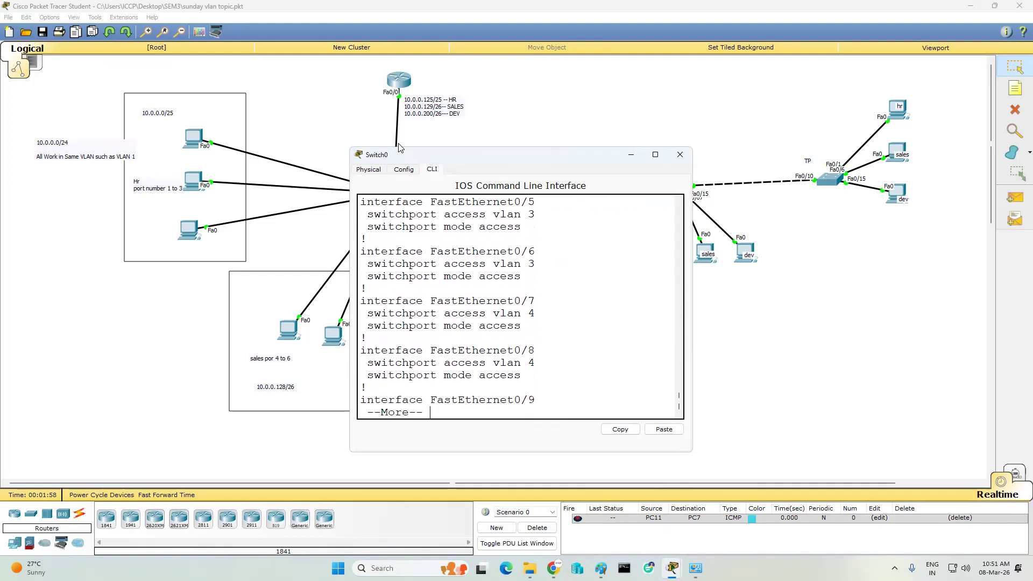
pyautogui.press('Return')
pyautogui.press('Return')
pyautogui.press('Return')
pyautogui.press('Return')
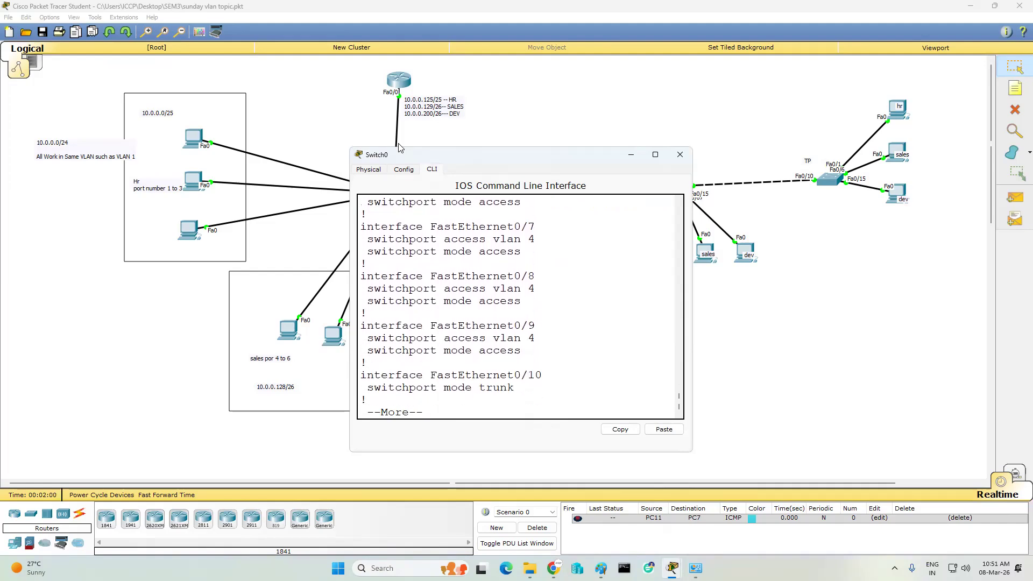
pyautogui.press('Return')
pyautogui.press('Return')
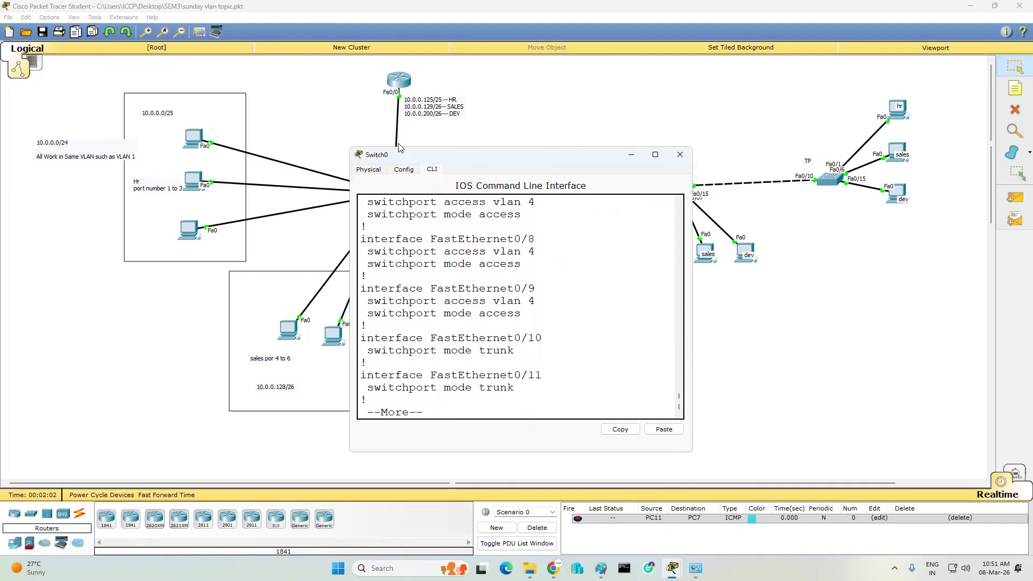
pyautogui.press('Return')
pyautogui.press('Return')
pyautogui.press('Return')
pyautogui.press('Return')
pyautogui.press('Return')
pyautogui.press('Return')
pyautogui.press('Return')
pyautogui.press('Return')
pyautogui.press('Return')
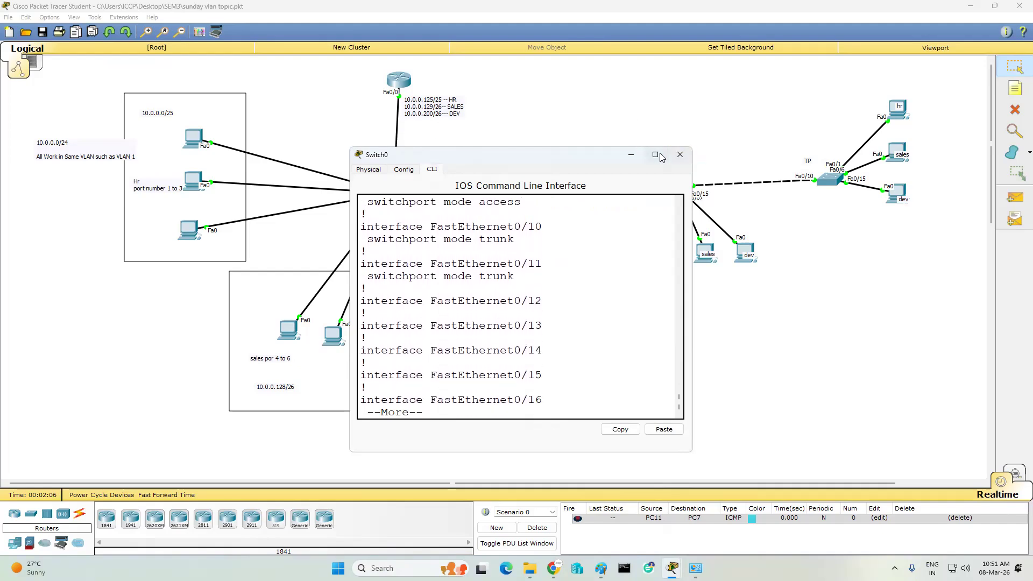
pyautogui.click(680, 154)
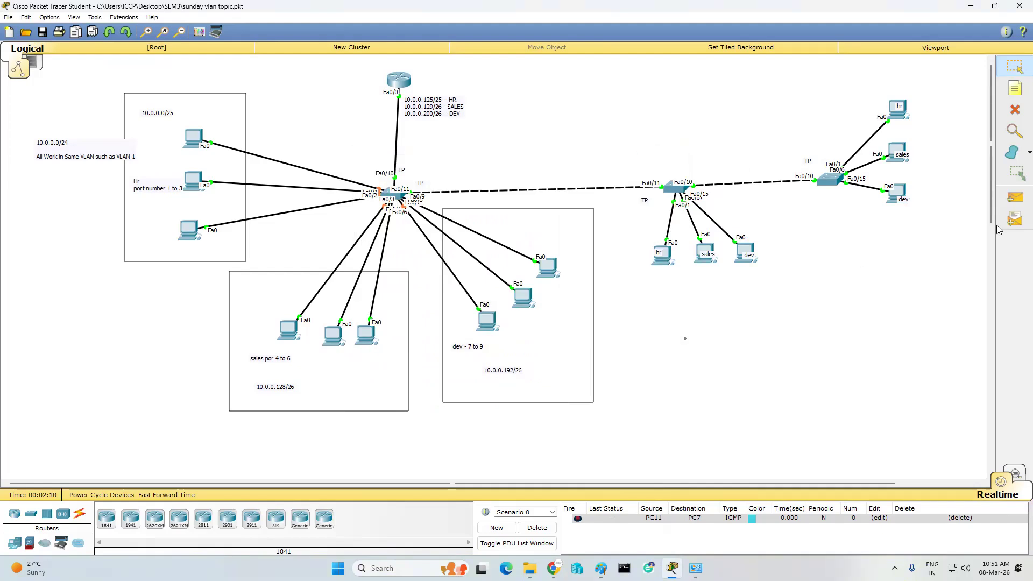
# - Send a simple PDU ping from PC0 to PC1
pyautogui.click(1015, 197)
pyautogui.click(191, 133)
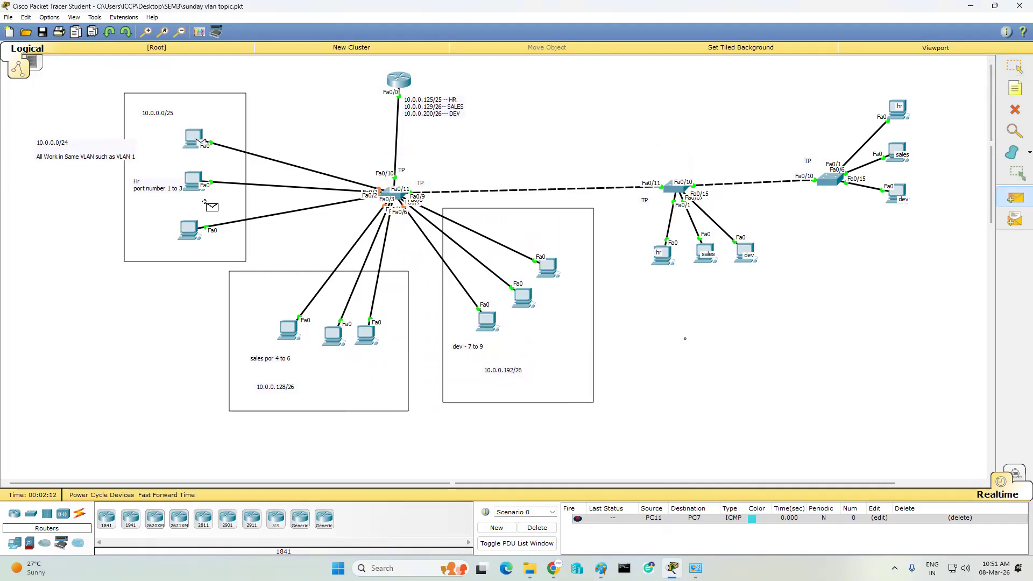
pyautogui.click(192, 182)
pyautogui.click(1014, 198)
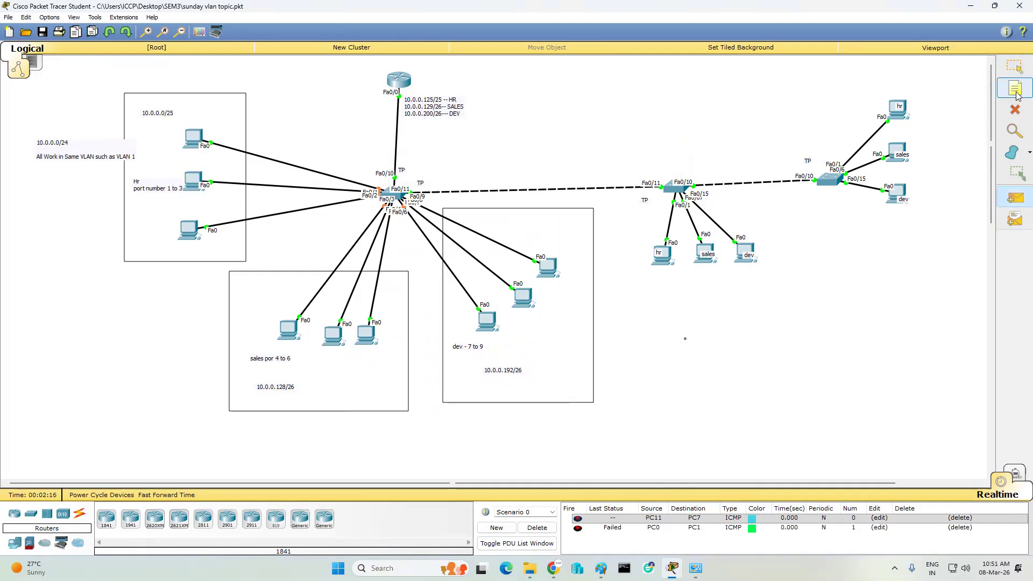
# - Delete the HR, sales and dev PC cables, undoing an accidental dev rectangle deletion
pyautogui.click(1015, 110)
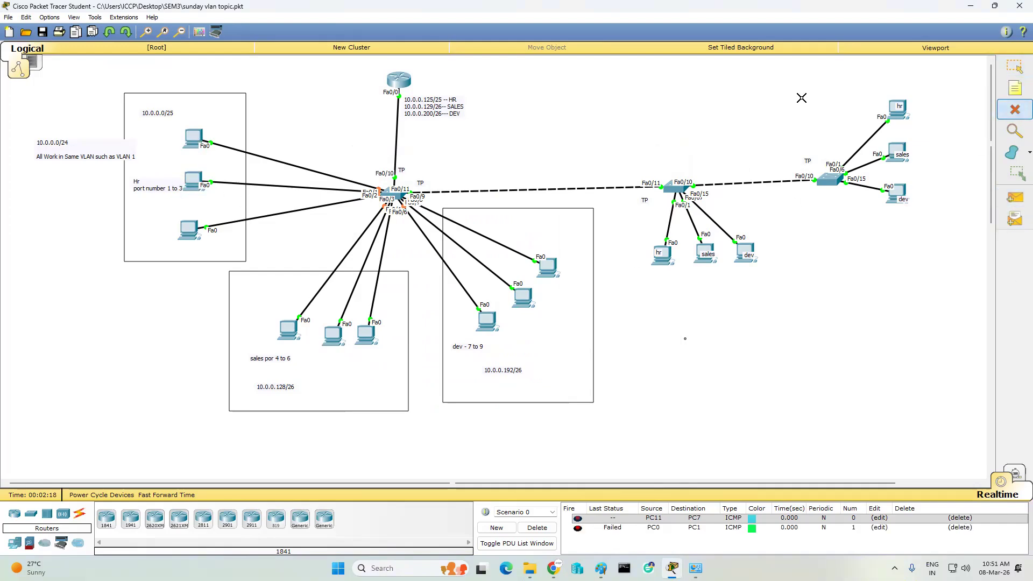
pyautogui.click(292, 166)
pyautogui.click(291, 187)
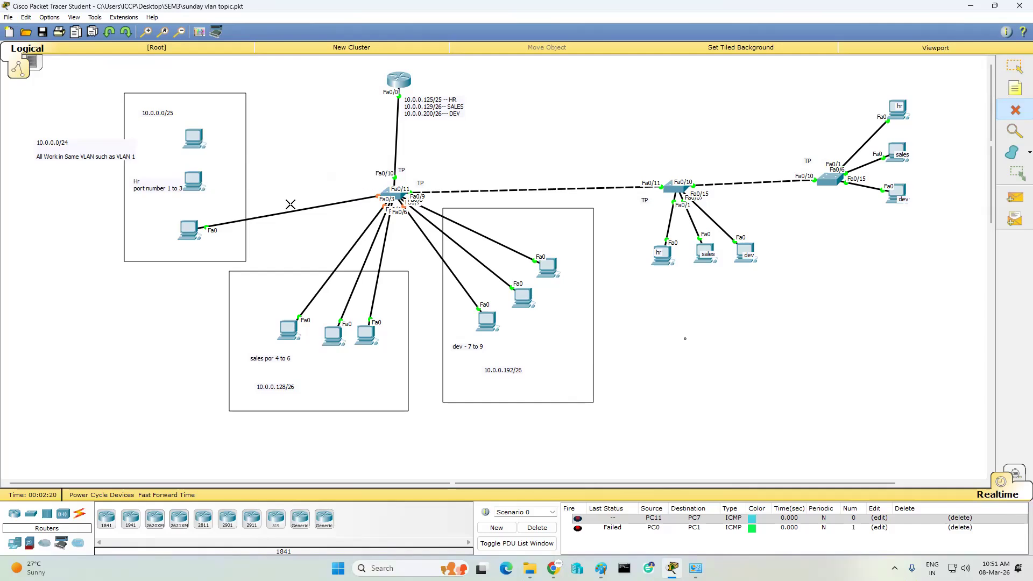
pyautogui.click(289, 213)
pyautogui.click(348, 251)
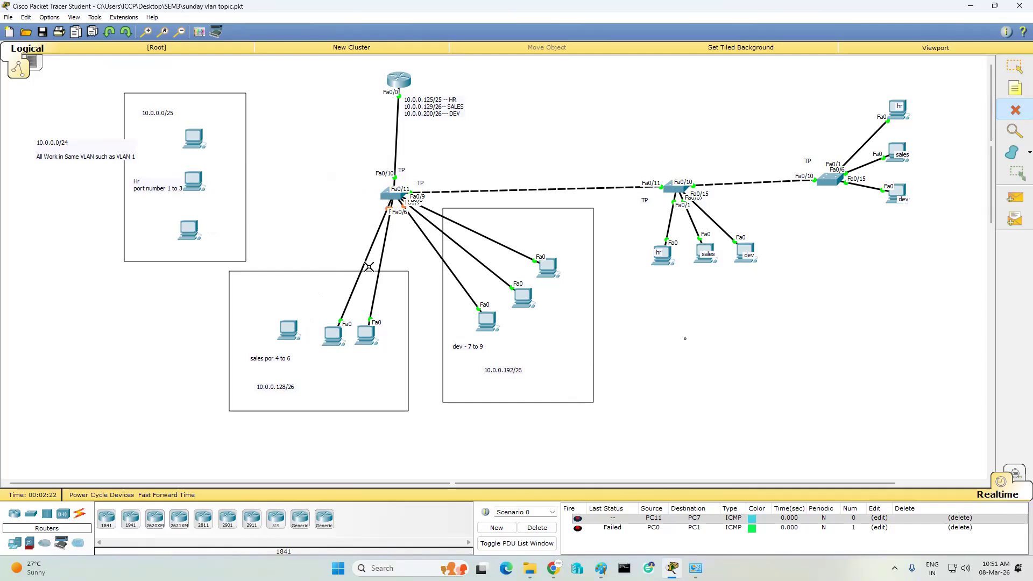
pyautogui.click(365, 263)
pyautogui.click(381, 258)
pyautogui.click(430, 243)
pyautogui.click(448, 243)
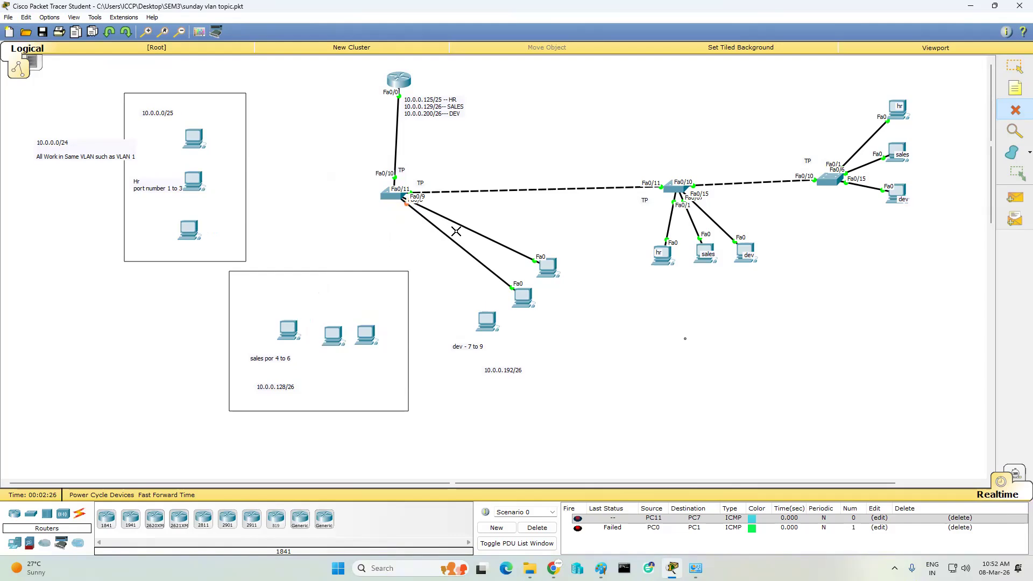
pyautogui.hotkey('ctrl', 'z')
pyautogui.click(453, 240)
pyautogui.click(474, 229)
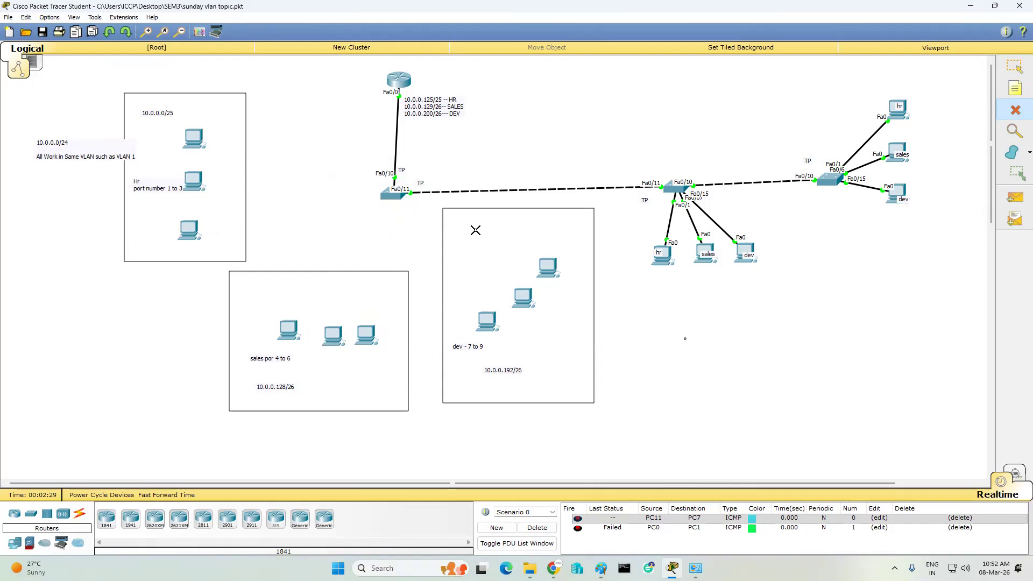
# - Cable the three HR PCs' FastEthernet0 to switch ports Fa0/1–Fa0/3 with straight-through copper
pyautogui.click(79, 515)
pyautogui.click(156, 526)
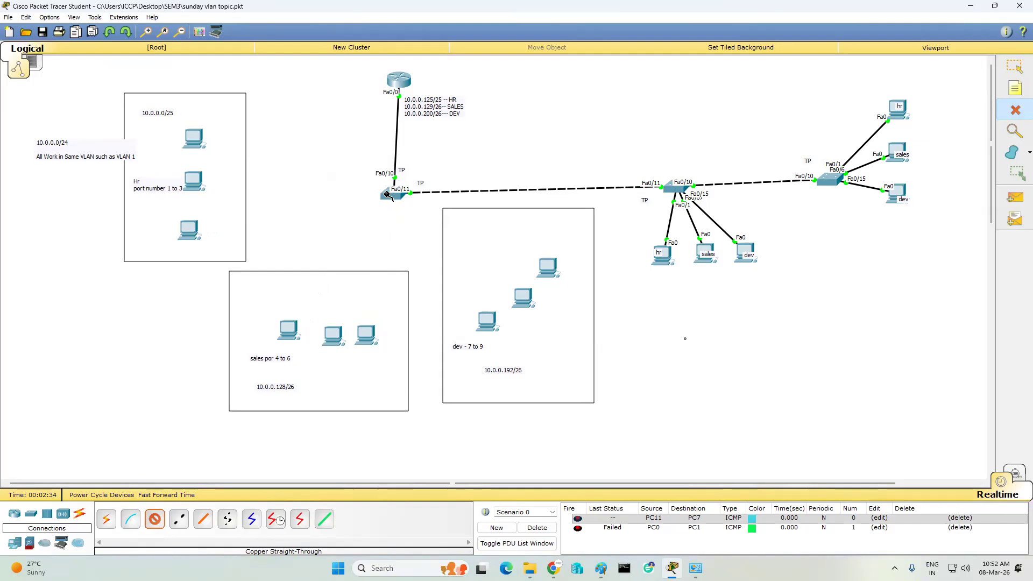
pyautogui.click(388, 194)
pyautogui.click(401, 209)
pyautogui.click(198, 136)
pyautogui.click(239, 153)
pyautogui.click(386, 201)
pyautogui.click(407, 215)
pyautogui.click(193, 181)
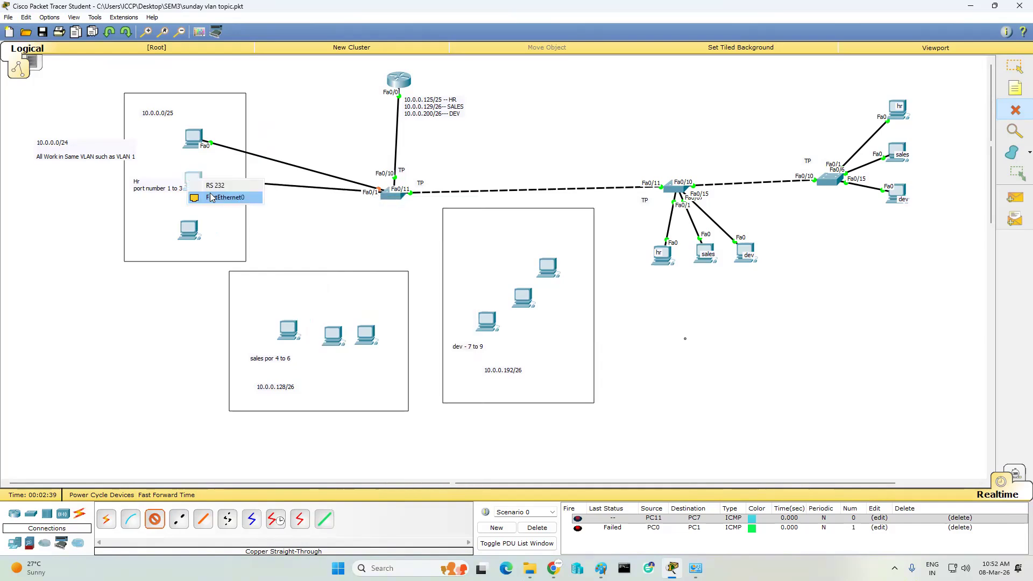
pyautogui.click(217, 198)
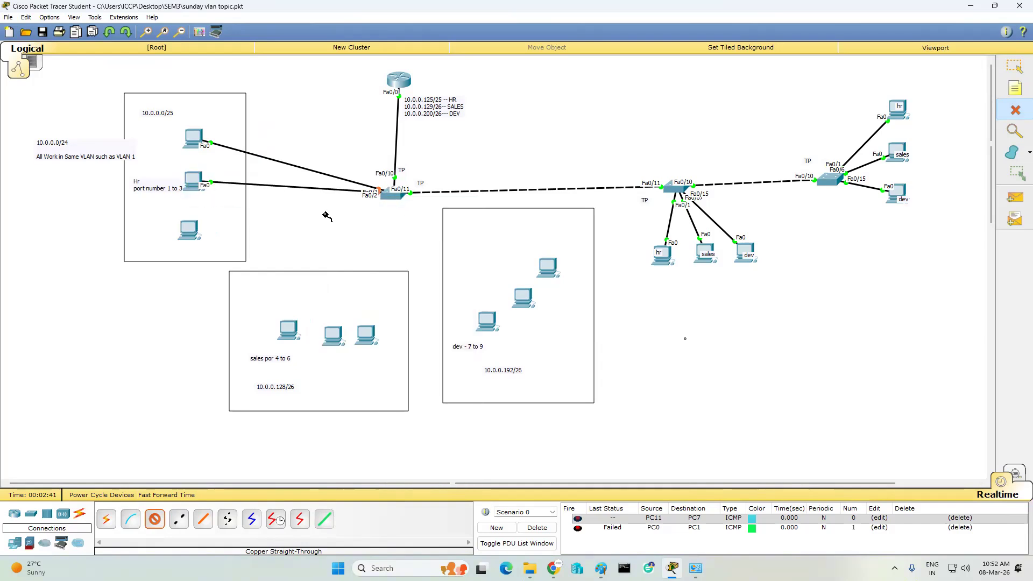
pyautogui.click(389, 195)
pyautogui.click(409, 223)
pyautogui.click(190, 227)
pyautogui.click(232, 246)
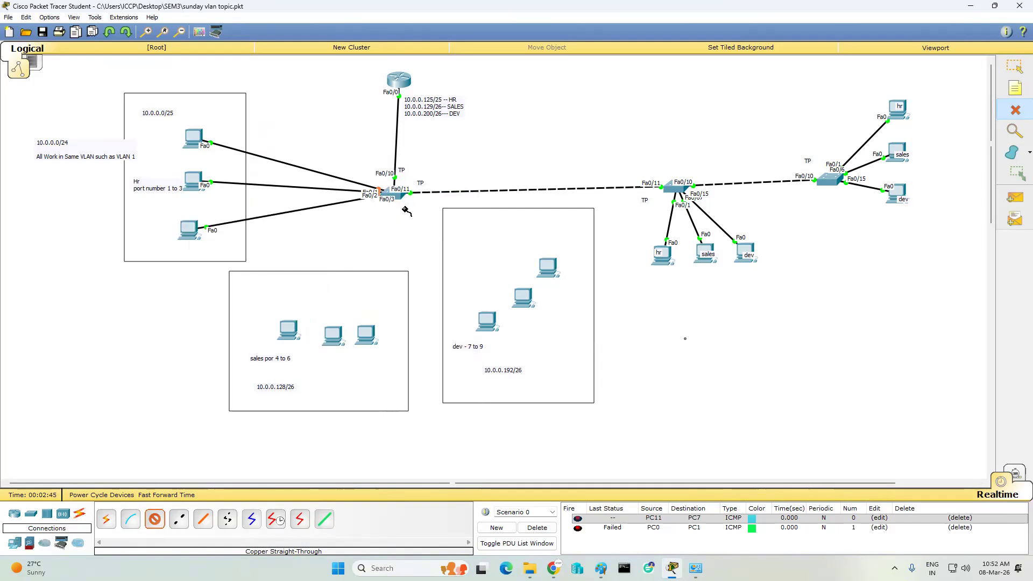
# - Cable the three sales PCs to switch ports Fa0/4, Fa0/5 and Fa0/6
pyautogui.click(400, 200)
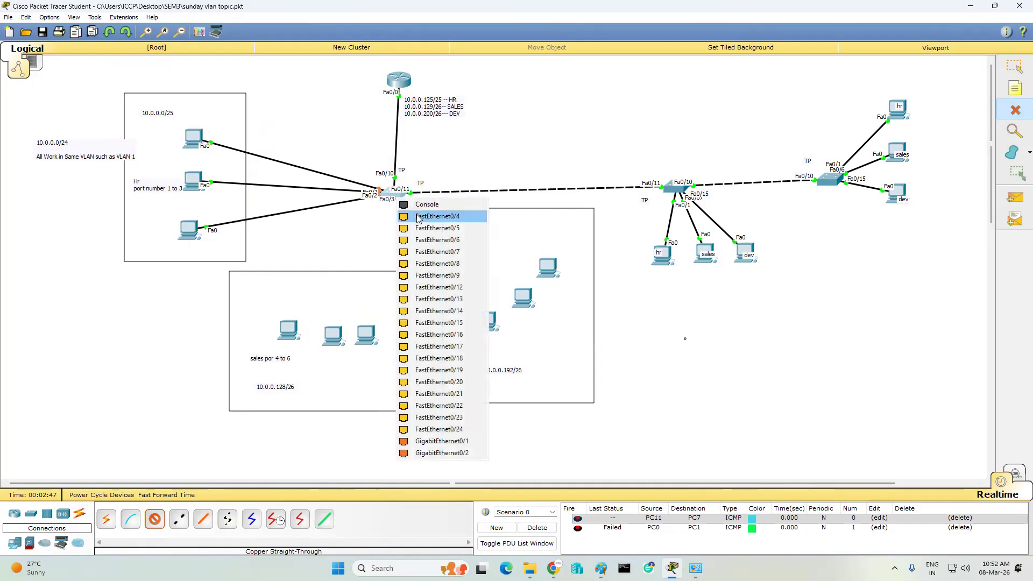
pyautogui.click(410, 211)
pyautogui.click(294, 333)
pyautogui.click(328, 347)
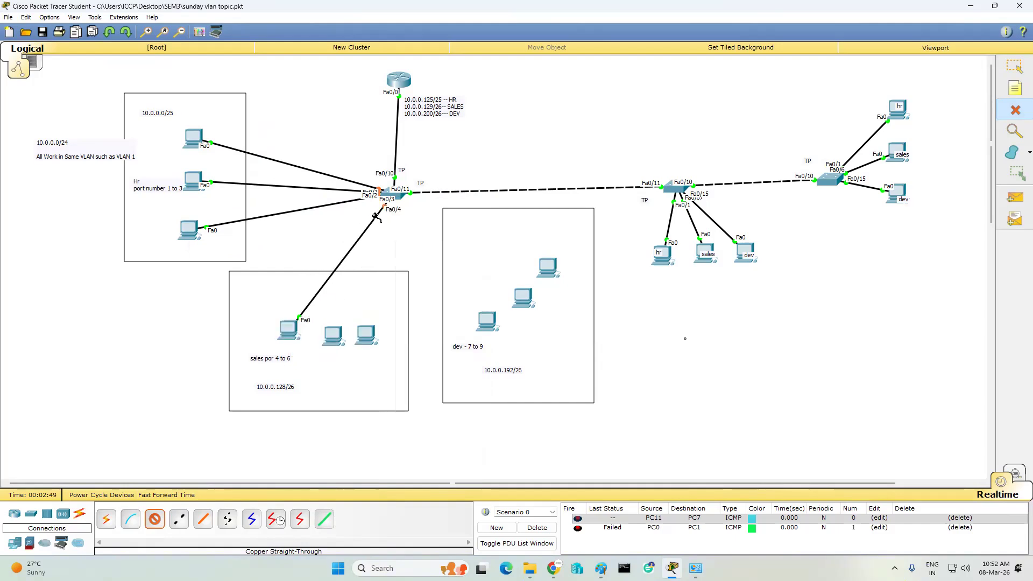
pyautogui.click(401, 197)
pyautogui.click(425, 214)
pyautogui.click(336, 335)
pyautogui.click(368, 351)
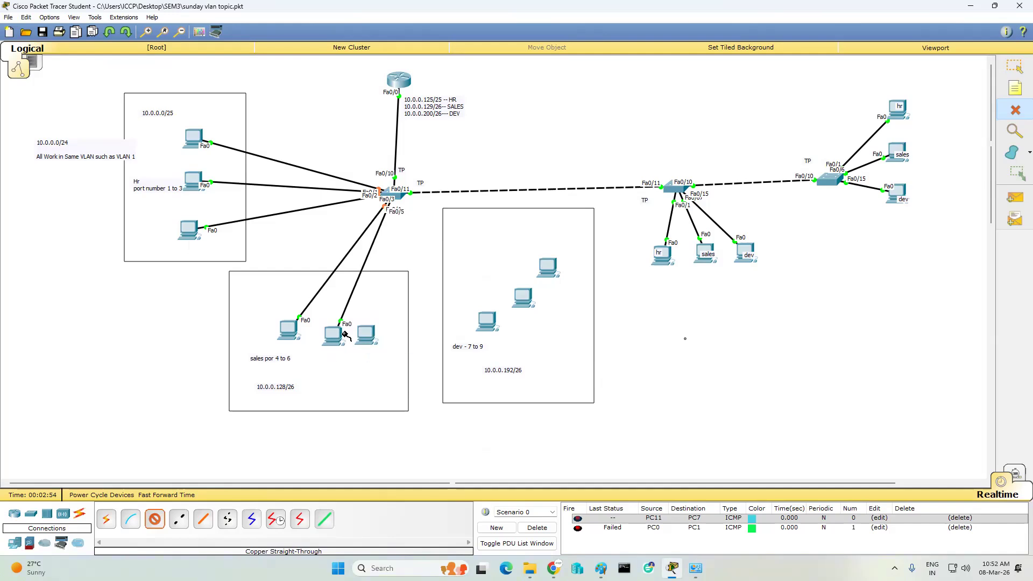
pyautogui.click(402, 198)
pyautogui.click(443, 215)
pyautogui.click(367, 333)
pyautogui.click(398, 350)
# - Cable the three dev PCs to switch ports Fa0/7, Fa0/8 and Fa0/9
pyautogui.click(400, 198)
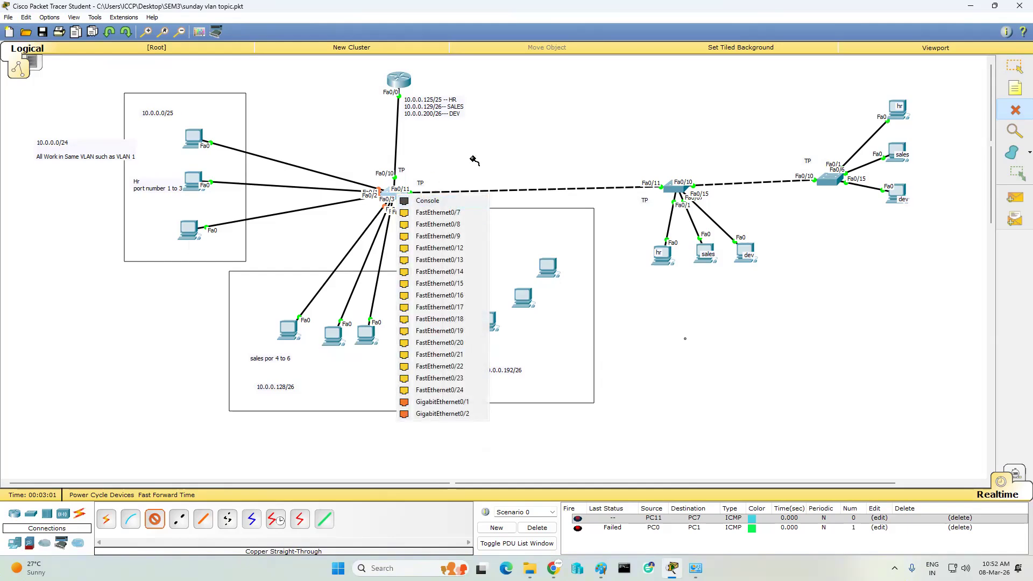
pyautogui.click(849, 383)
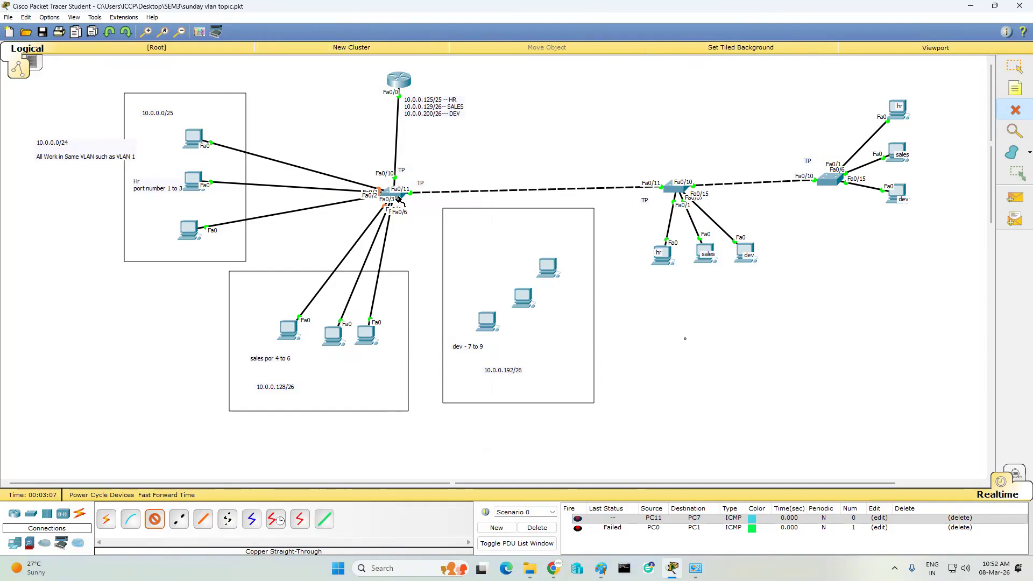
pyautogui.moveTo(401, 199)
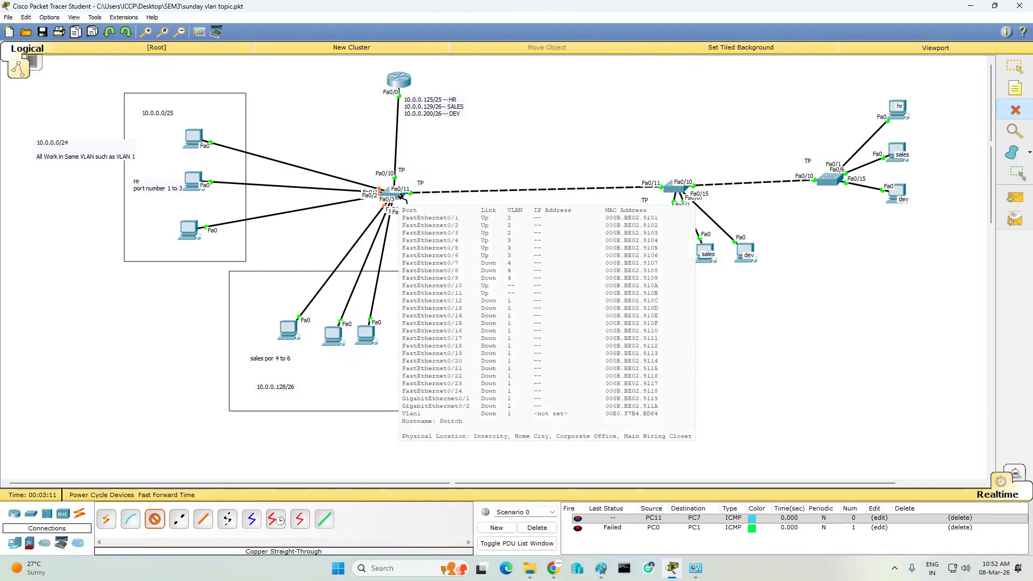
pyautogui.click(401, 195)
pyautogui.click(438, 226)
pyautogui.click(491, 326)
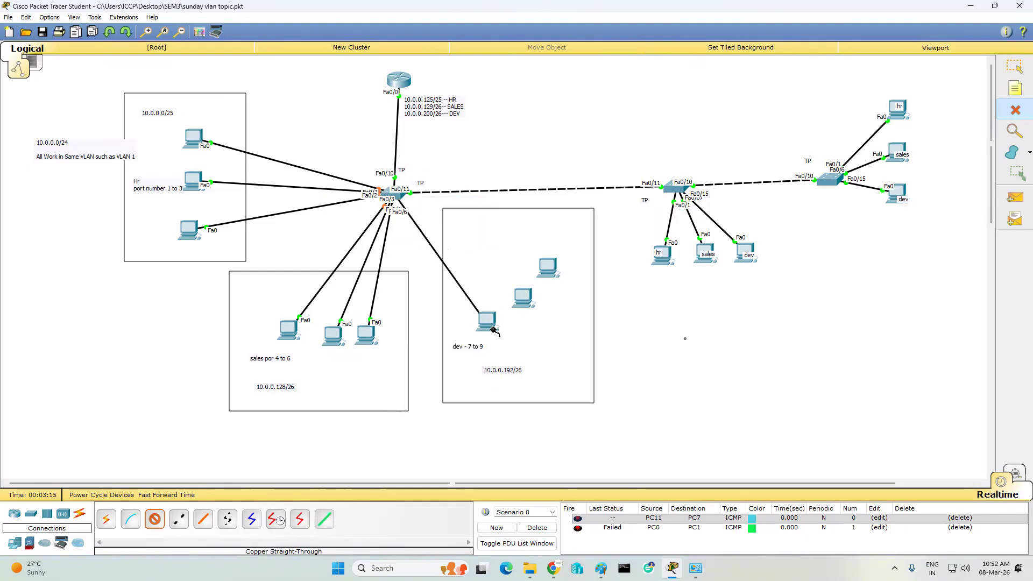
pyautogui.click(494, 330)
pyautogui.click(517, 336)
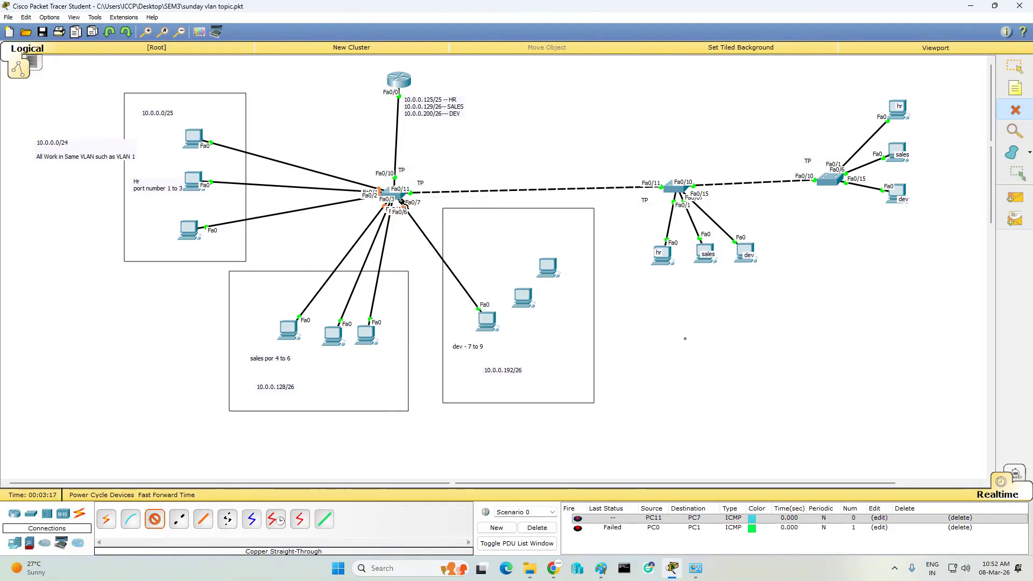
pyautogui.click(403, 199)
pyautogui.click(425, 217)
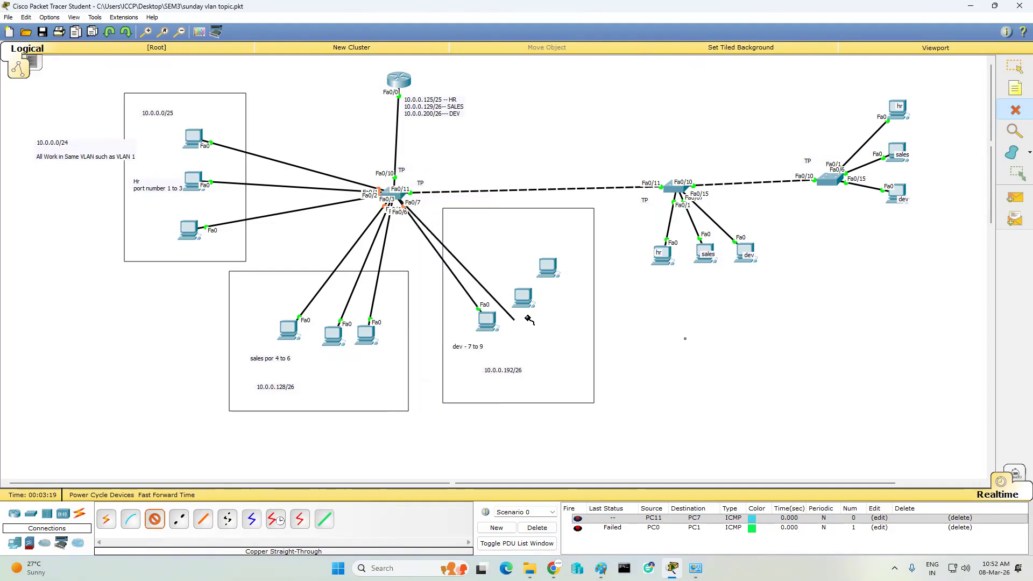
pyautogui.click(523, 298)
pyautogui.click(559, 316)
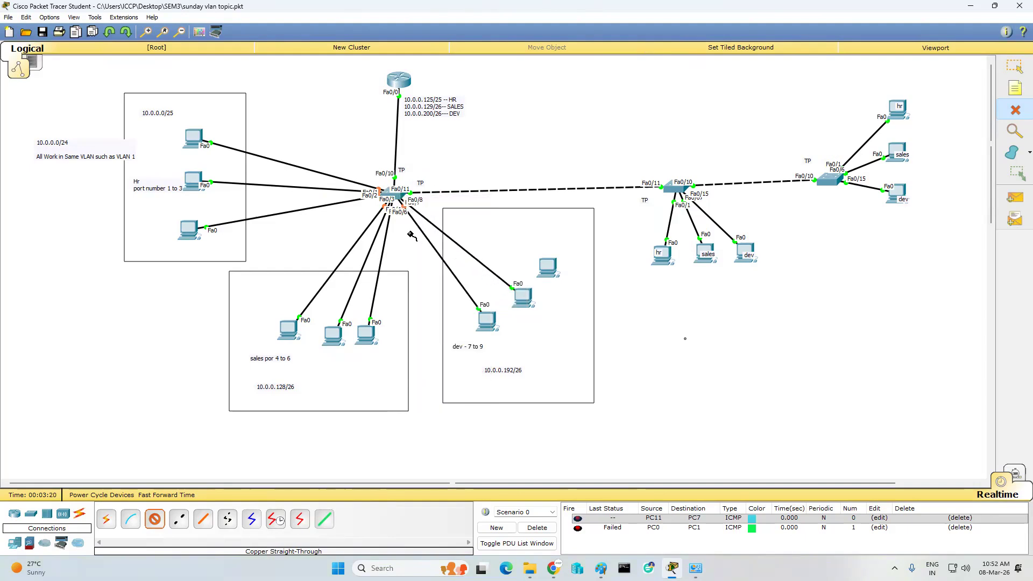
pyautogui.click(398, 191)
pyautogui.click(436, 220)
pyautogui.click(554, 269)
pyautogui.click(587, 286)
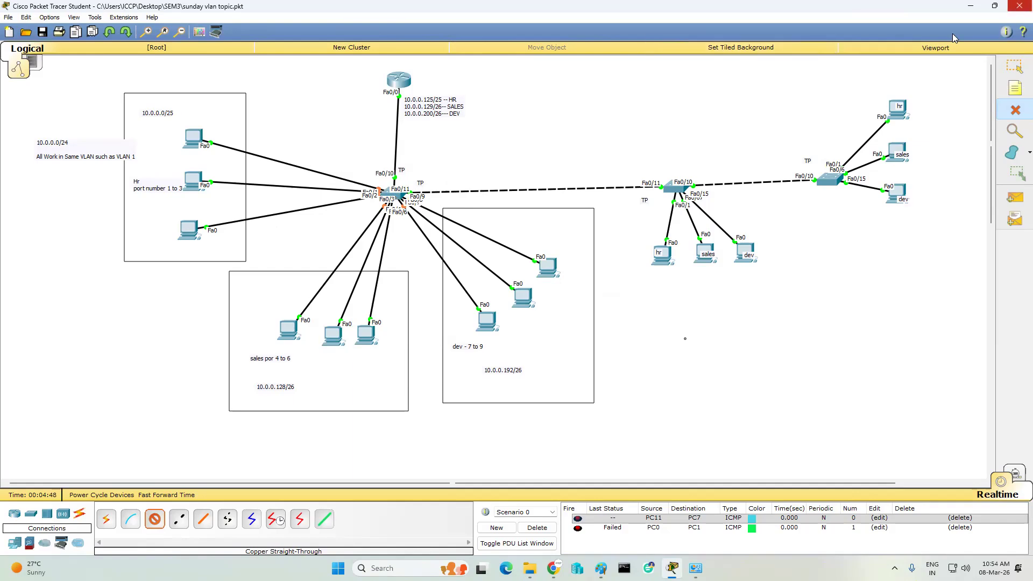
# - Delete the left switch along with all its links
pyautogui.click(1015, 70)
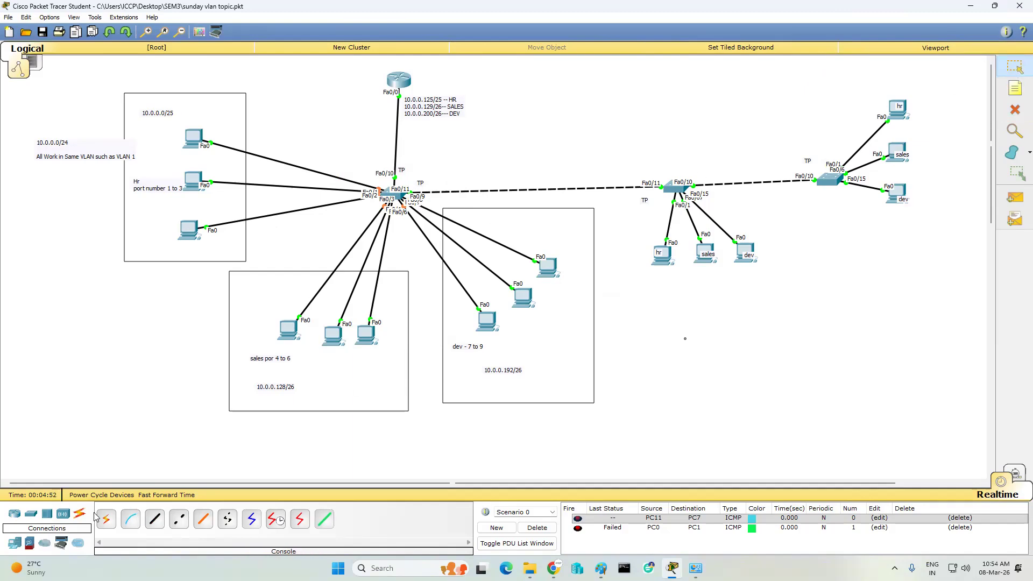
pyautogui.click(1015, 111)
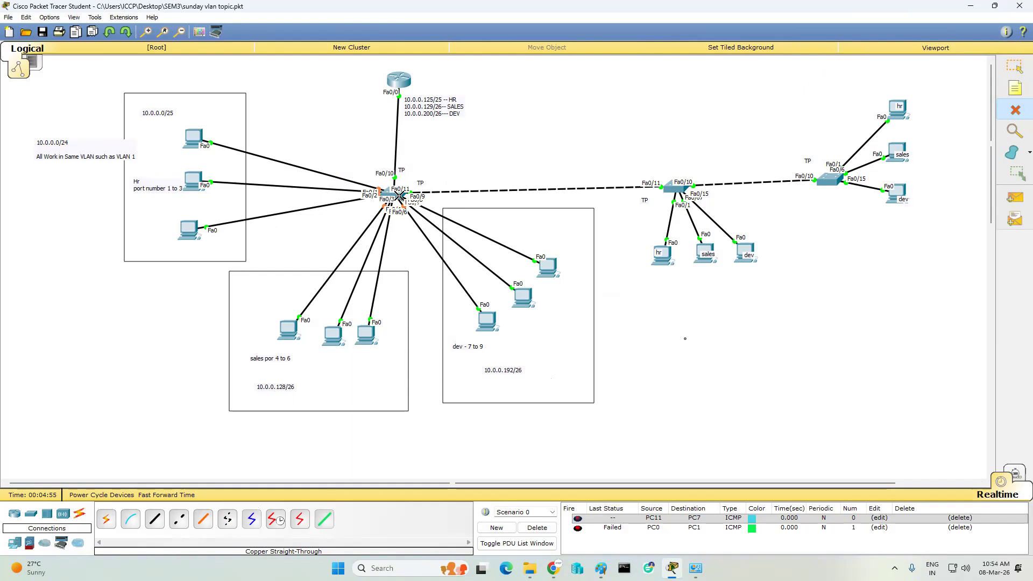
pyautogui.click(394, 195)
pyautogui.click(1015, 66)
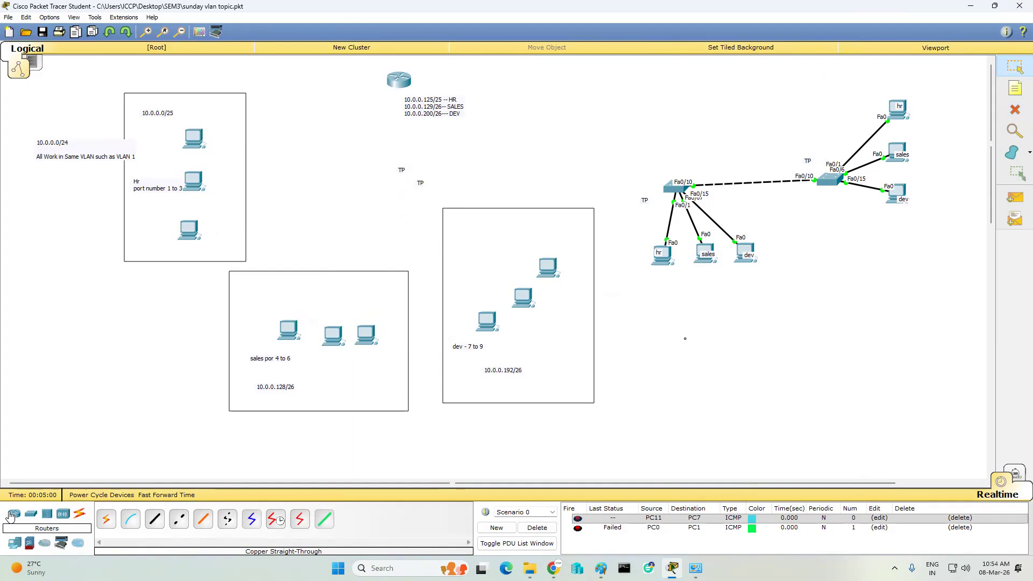
# - Place a 3560-24PS multilayer switch where the old switch was
pyautogui.click(47, 516)
pyautogui.click(63, 515)
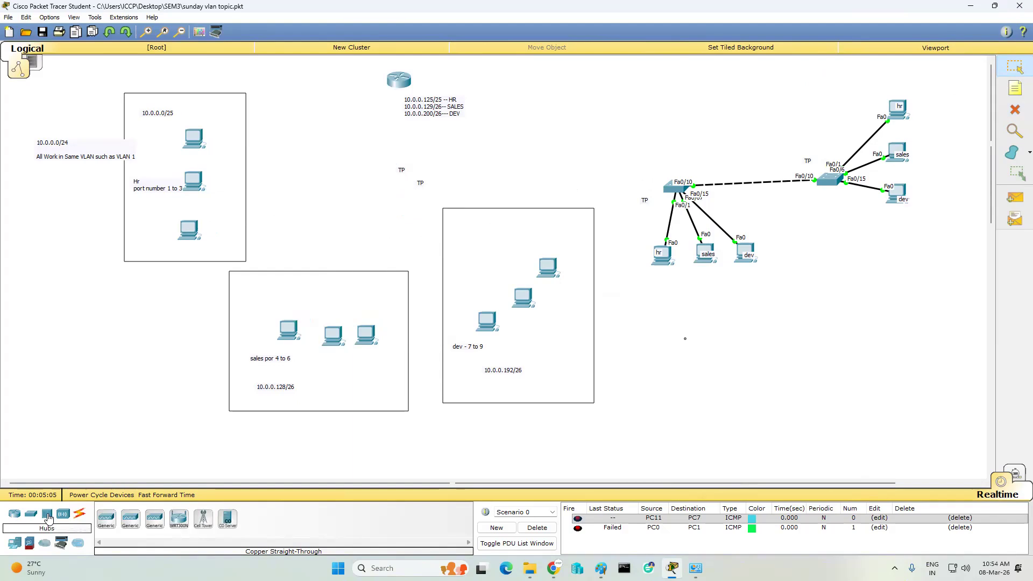
pyautogui.click(47, 516)
pyautogui.click(31, 516)
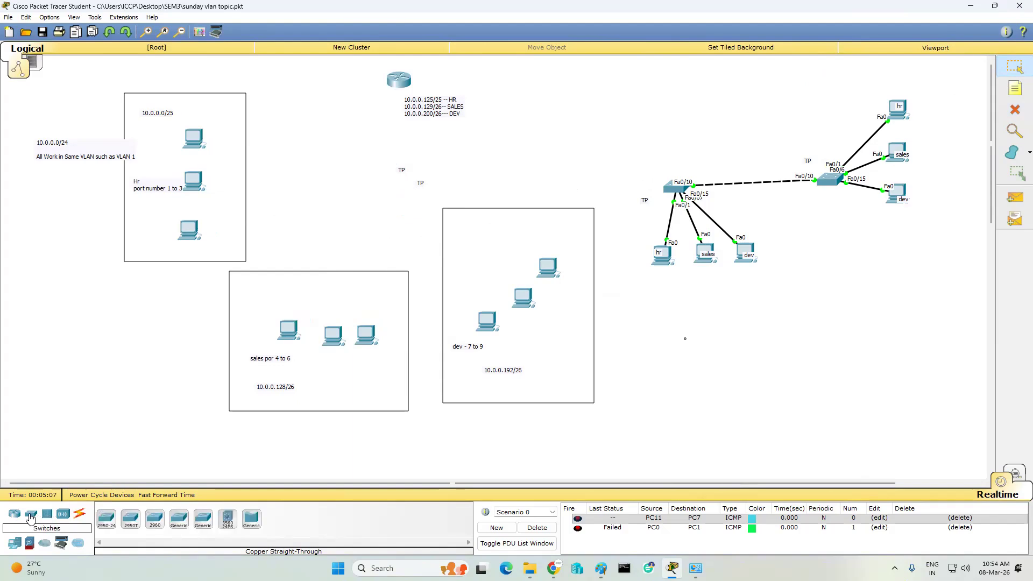
pyautogui.click(241, 519)
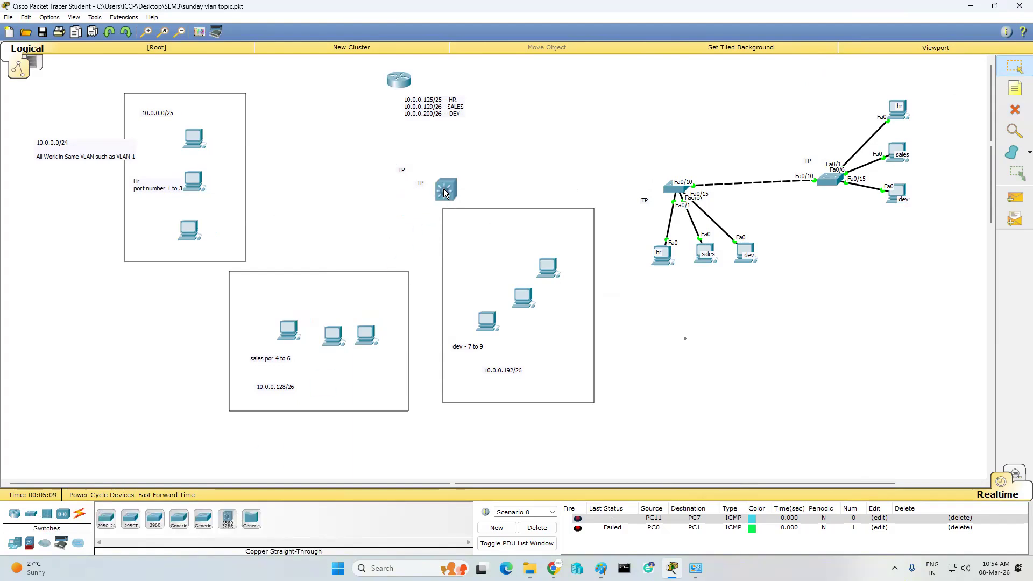
pyautogui.click(399, 188)
# - Delete Multilayer Switch0 and confirm the removal
pyautogui.click(400, 188)
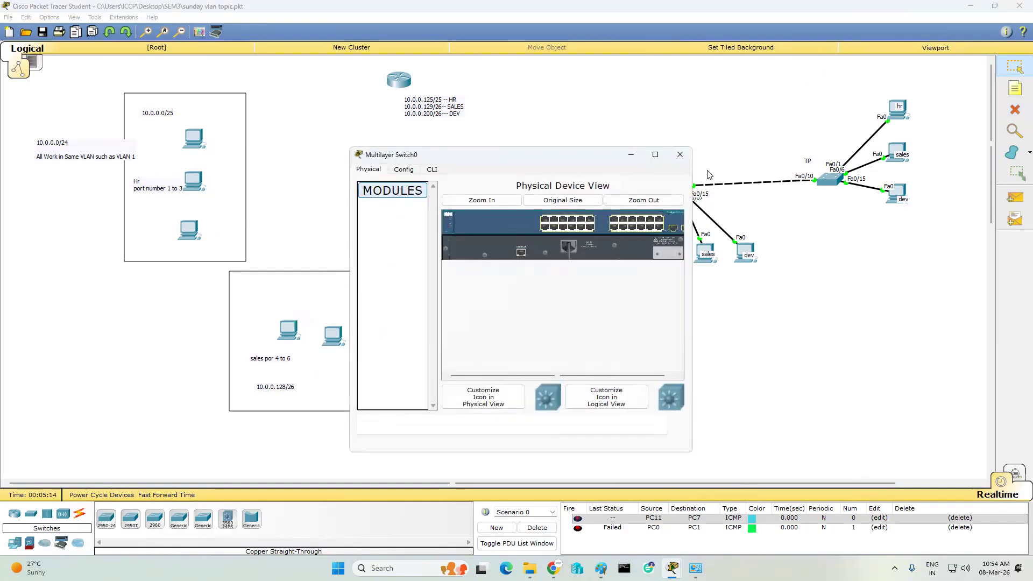
pyautogui.click(680, 155)
pyautogui.press('Delete')
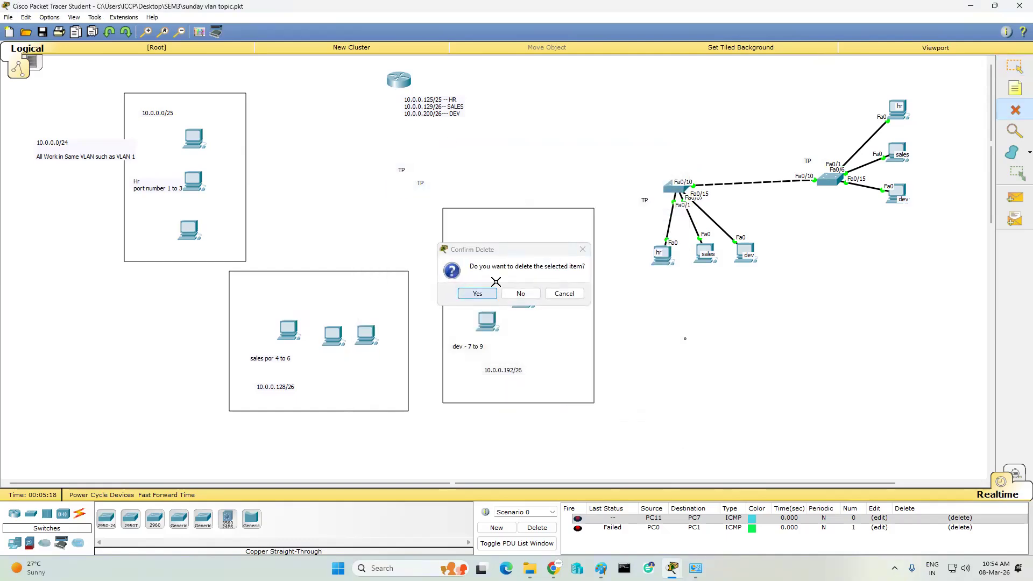
pyautogui.click(477, 294)
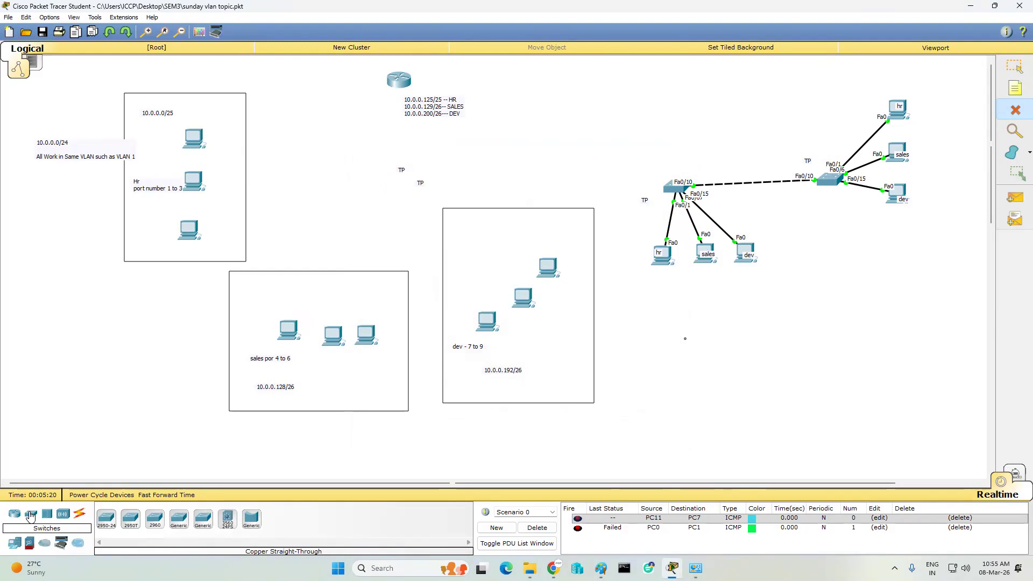
# - Add a new switch and cross-over cable its Fa0/11 to the middle switch's Fa0/11
pyautogui.moveTo(130, 519); pyautogui.dragTo(399, 188)
pyautogui.click(1014, 65)
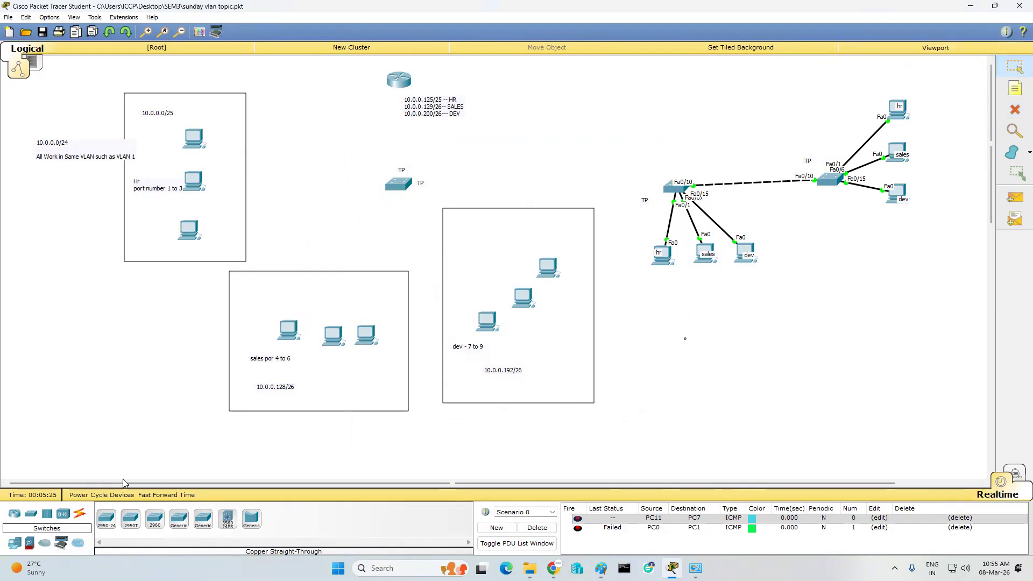
pyautogui.click(82, 516)
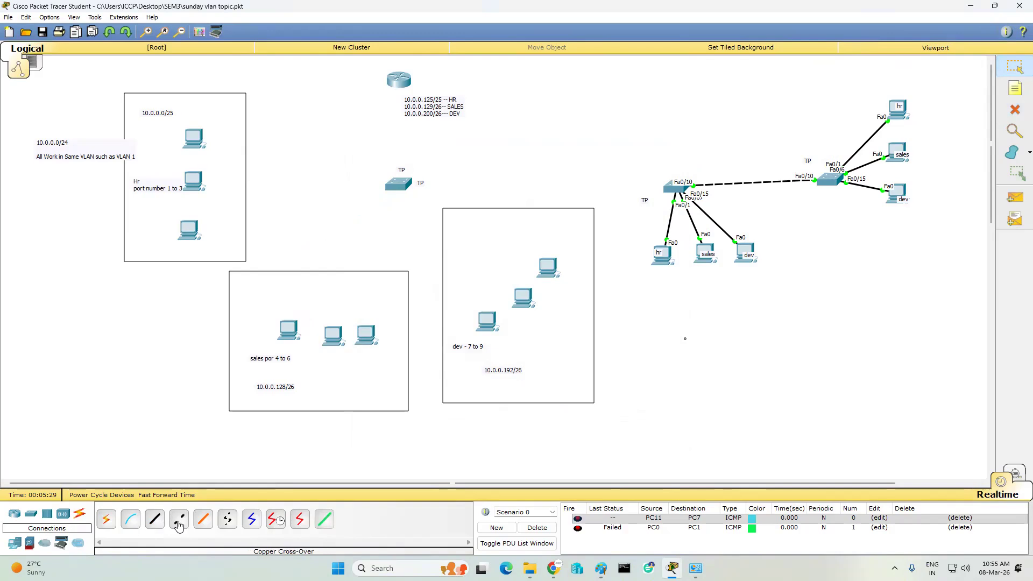
pyautogui.click(178, 520)
pyautogui.click(398, 183)
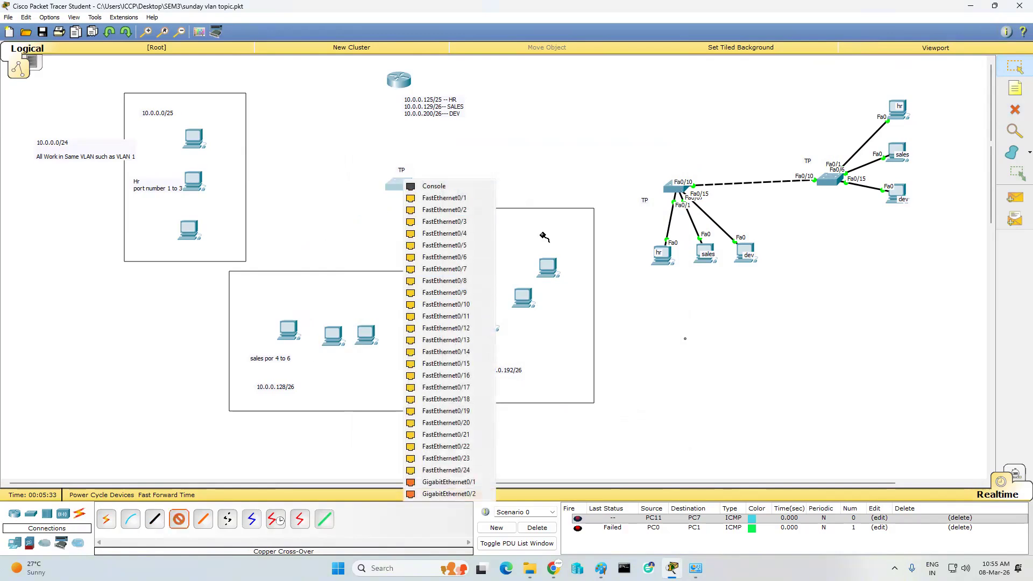
pyautogui.click(459, 317)
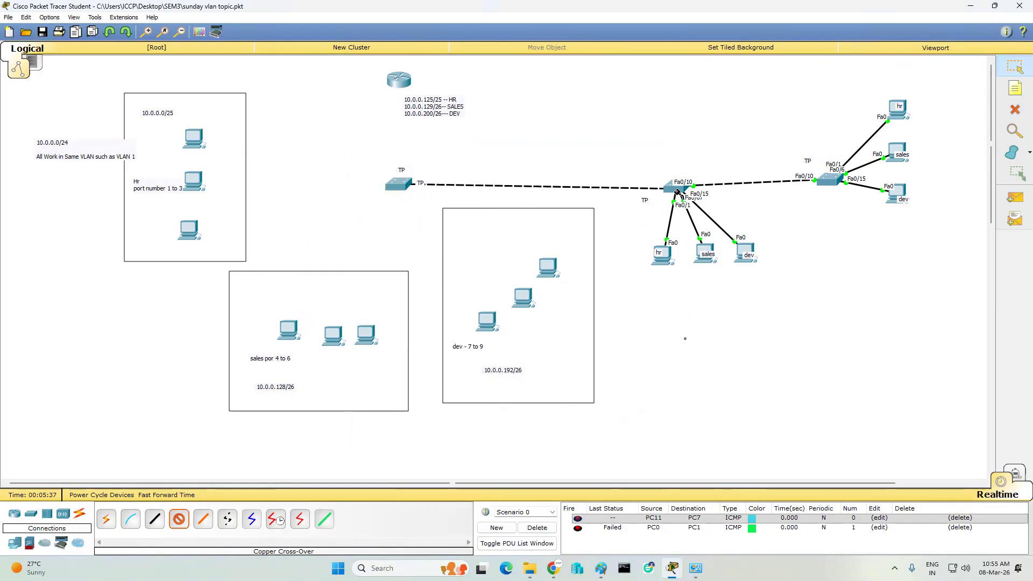
pyautogui.click(677, 187)
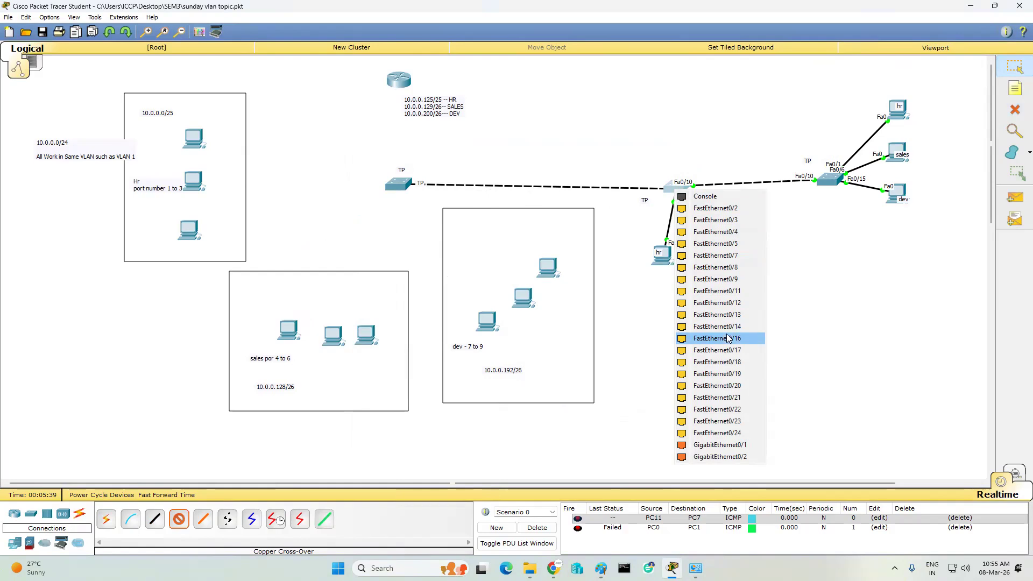
pyautogui.click(721, 291)
# - Link the new switch's Fa0/10 to the router with a straight-through cable
pyautogui.click(154, 519)
pyautogui.click(401, 183)
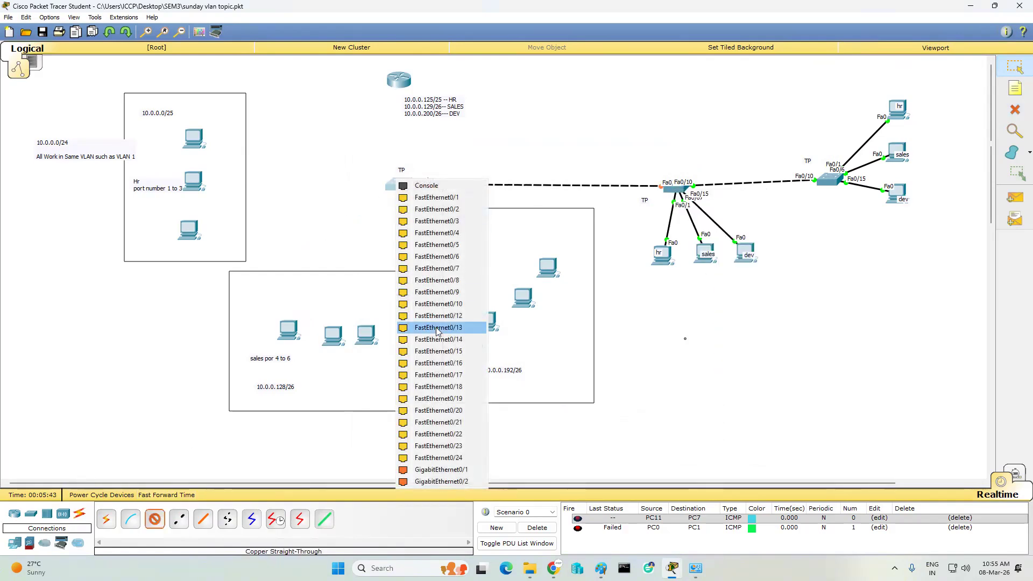
pyautogui.click(430, 309)
pyautogui.click(398, 79)
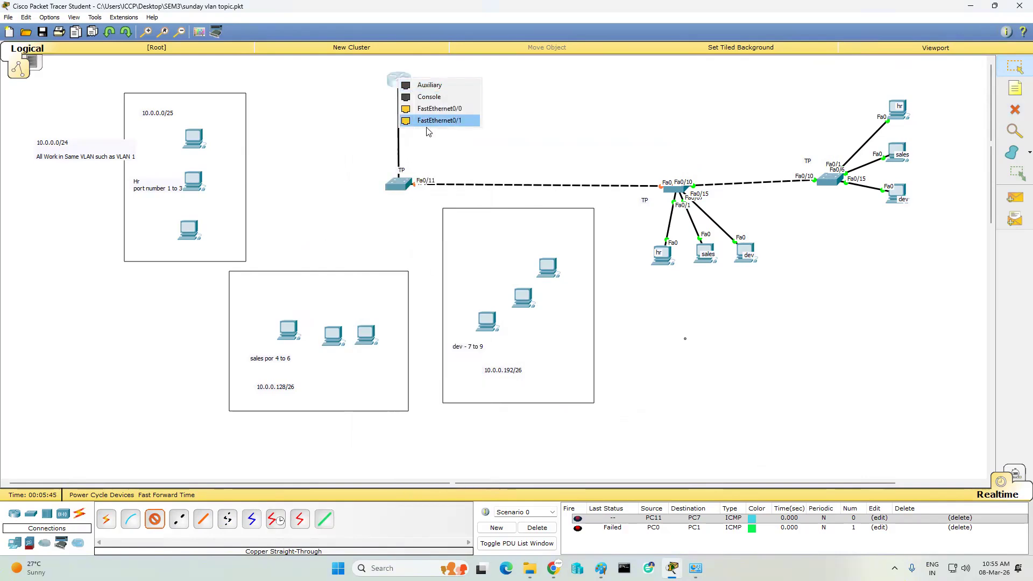
pyautogui.click(442, 120)
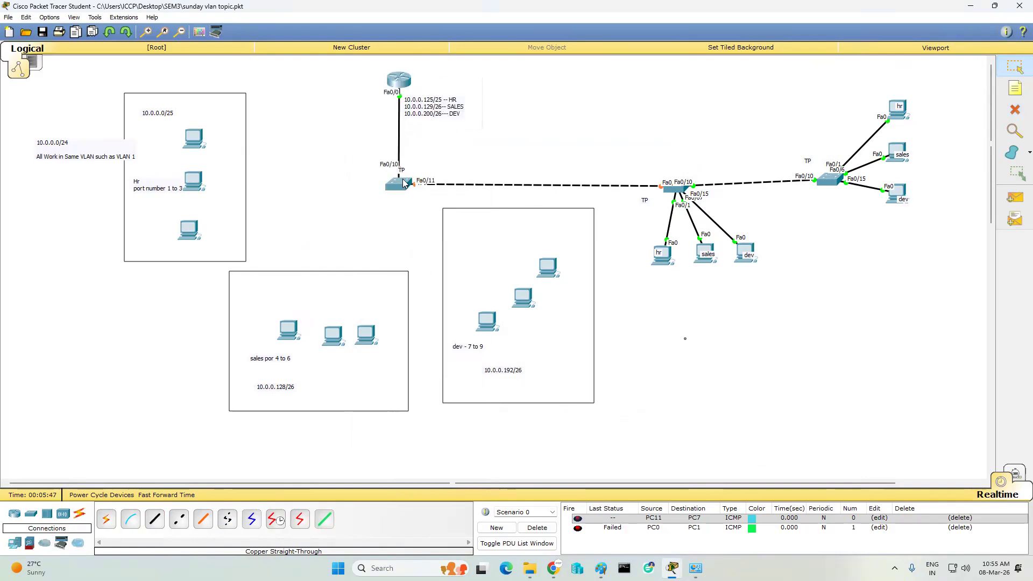
pyautogui.moveTo(405, 184); pyautogui.dragTo(404, 189)
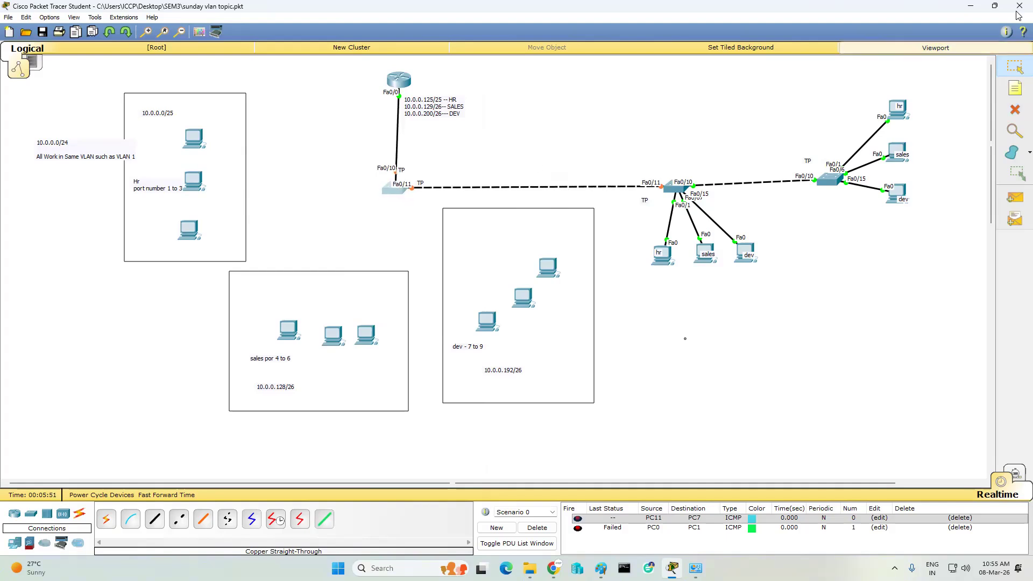
# - In the new switch's CLI, run enable and conf t
pyautogui.click(393, 192)
pyautogui.click(432, 169)
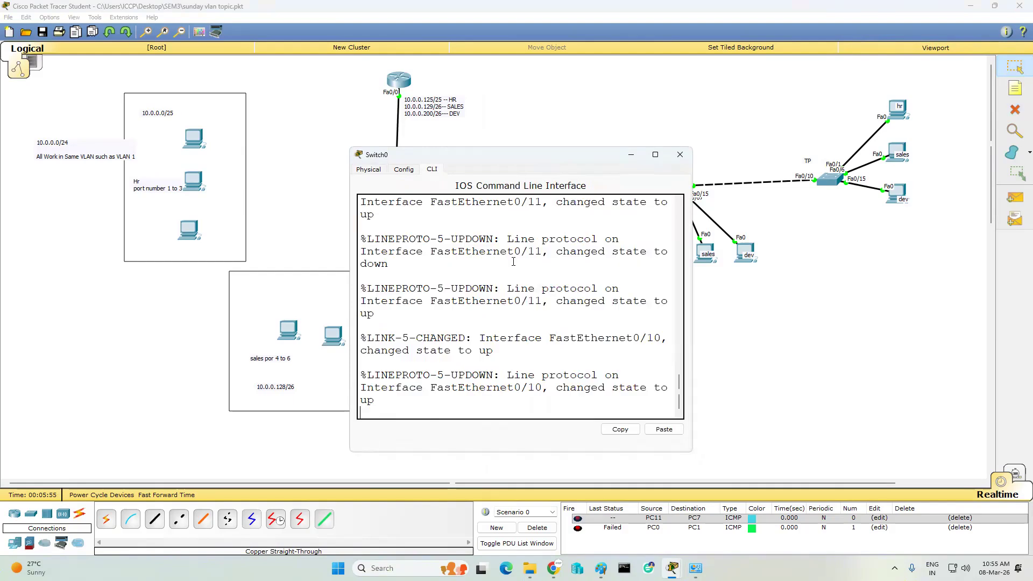
pyautogui.press('Return')
pyautogui.press('Return')
pyautogui.press('Return')
pyautogui.press('Return')
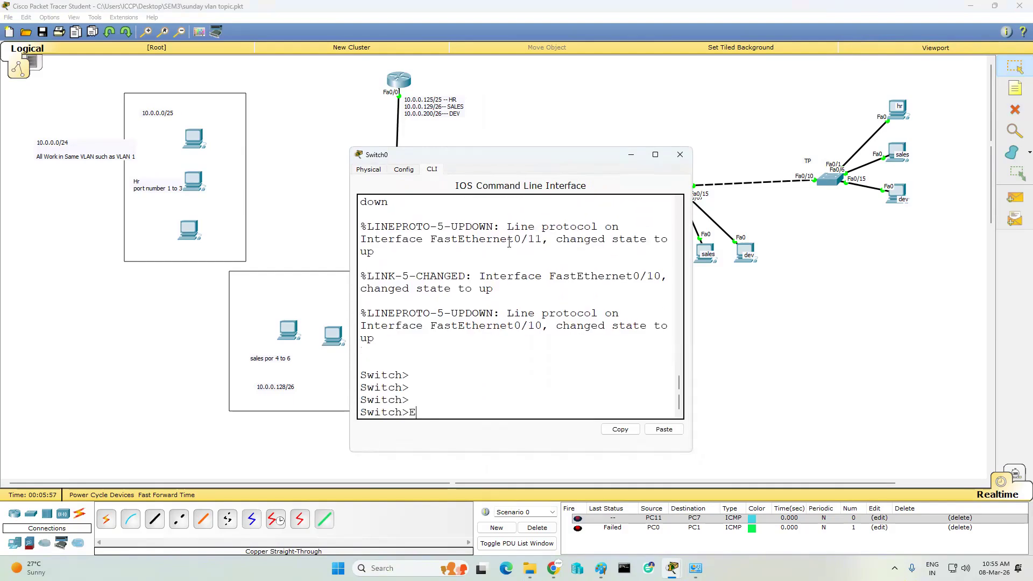
pyautogui.write('EN')
pyautogui.press('Return')
pyautogui.press('Return')
pyautogui.write('conf t')
pyautogui.press('Return')
pyautogui.press('Return')
pyautogui.press('Return')
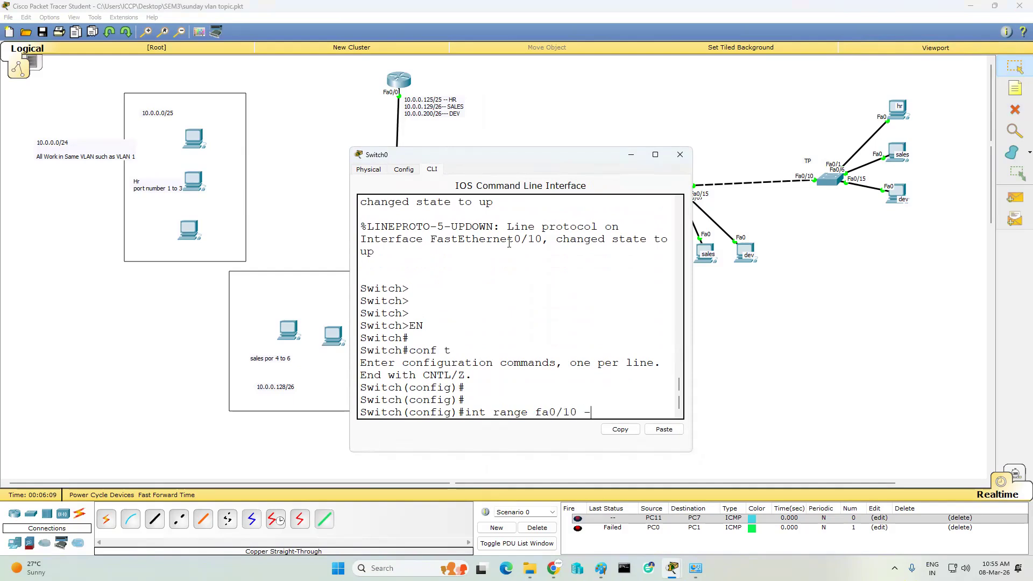
# - Set interface range fa0/10 - 11 to switchport mode trunk
pyautogui.press('Return')
pyautogui.write('s')
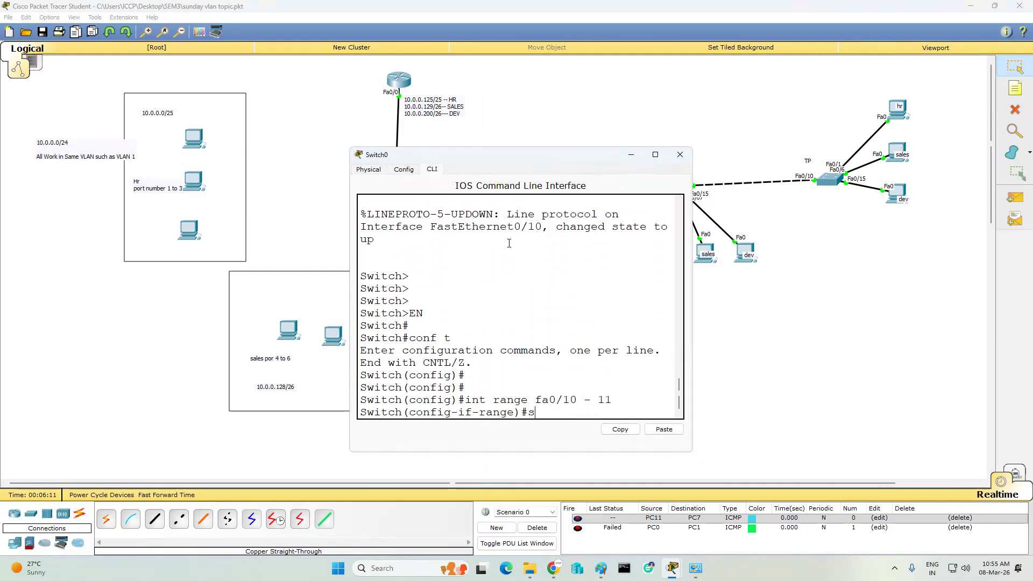
pyautogui.write('witchport')
pyautogui.press('Tab')
pyautogui.write('m')
pyautogui.press('Tab')
pyautogui.write('a')
pyautogui.press('Tab')
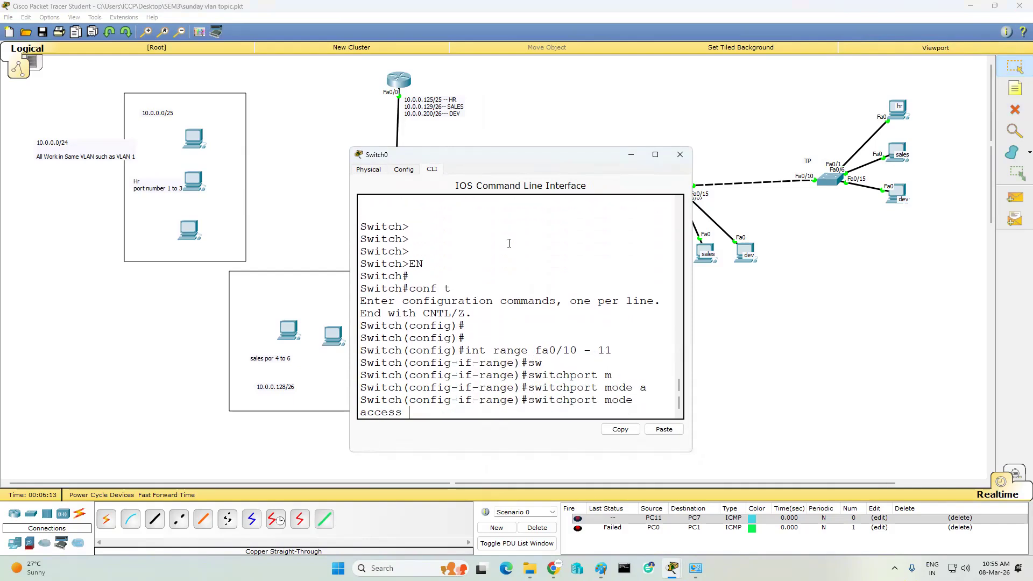
pyautogui.press('Return')
pyautogui.write('switchport')
pyautogui.press('Tab')
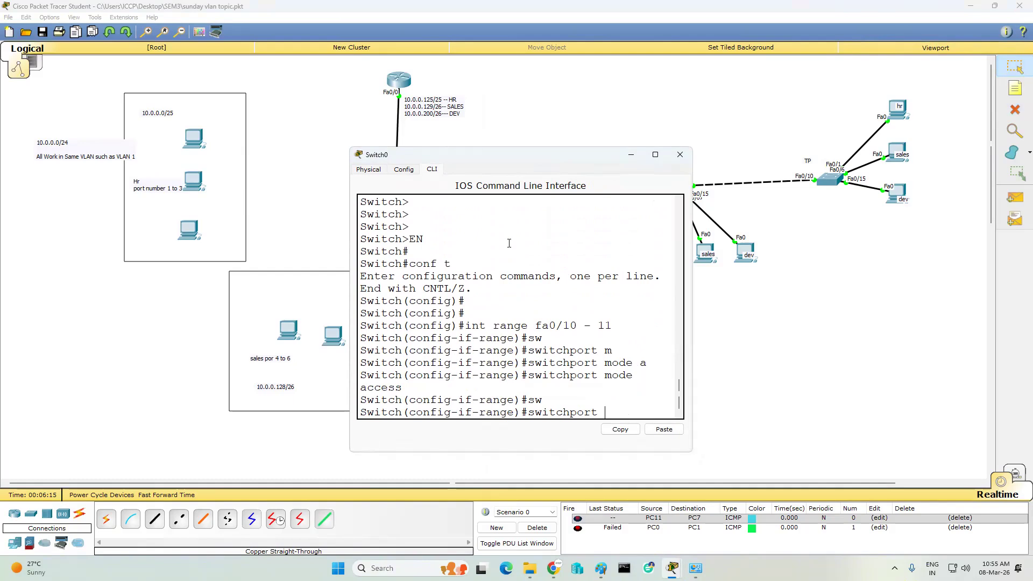
pyautogui.write('m')
pyautogui.press('Tab')
pyautogui.write('t')
pyautogui.press('Tab')
pyautogui.press('Return')
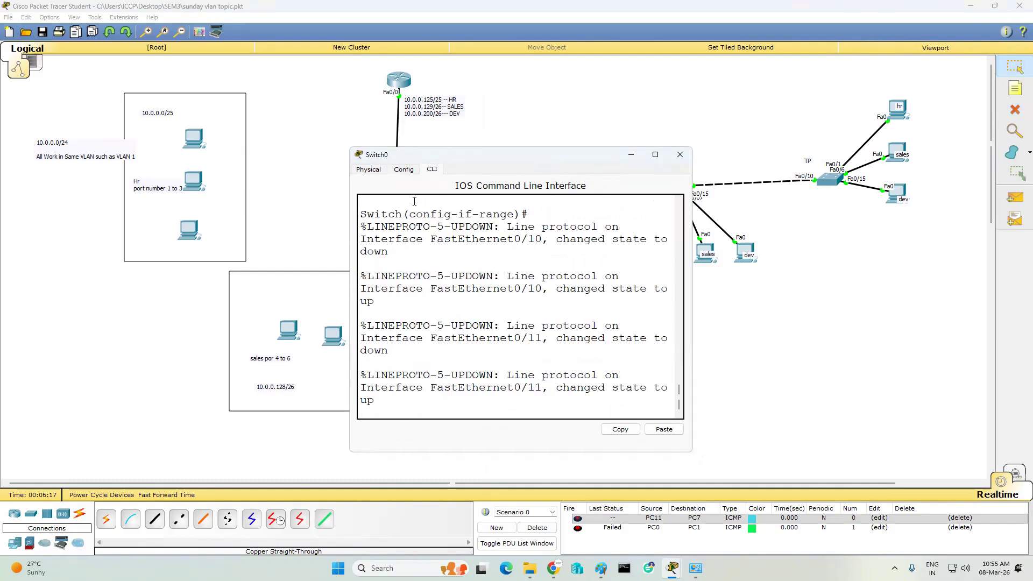
# - Move the switch console aside and return to the topology workspace
pyautogui.moveTo(692, 262); pyautogui.dragTo(790, 263)
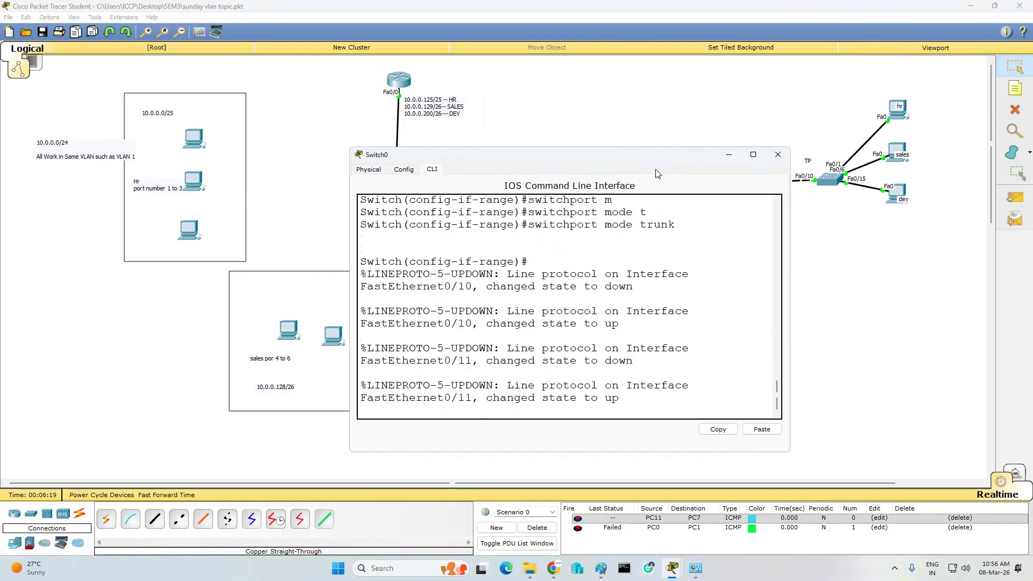
pyautogui.moveTo(645, 160); pyautogui.dragTo(842, 125)
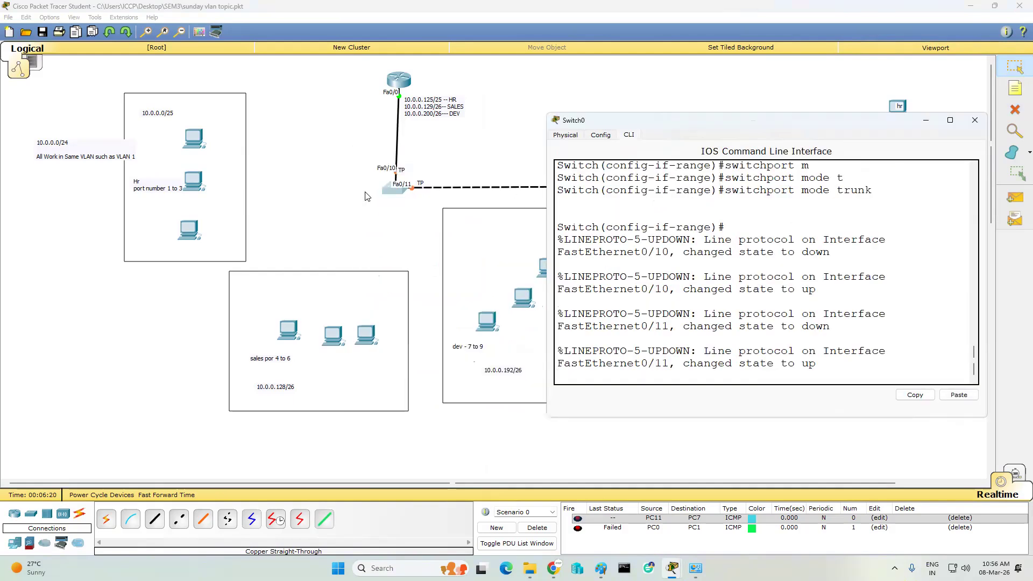
pyautogui.click(394, 225)
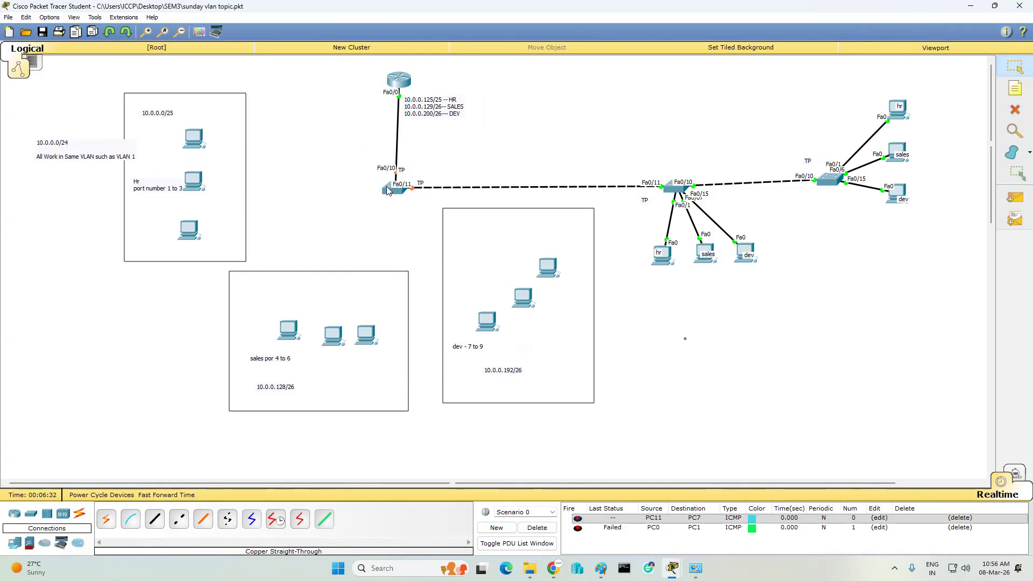
# - Cable Switch0 ports Fa0/1–Fa0/3 to the three Hr PCs with straight-through cables
pyautogui.moveTo(387, 190)
pyautogui.click(153, 519)
pyautogui.click(395, 189)
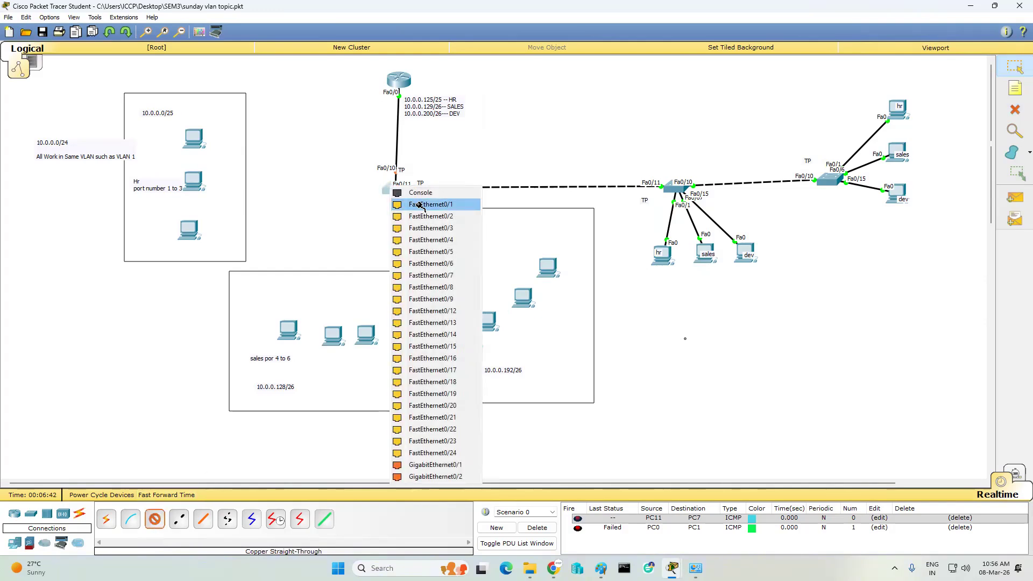
pyautogui.click(419, 205)
pyautogui.click(195, 136)
pyautogui.click(243, 157)
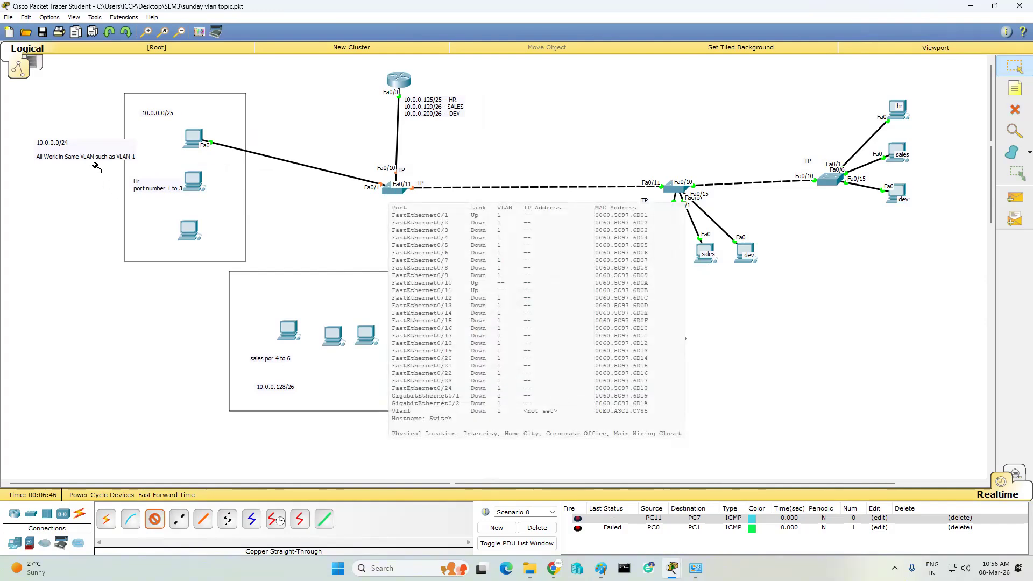
pyautogui.click(392, 188)
pyautogui.click(425, 204)
pyautogui.click(200, 182)
pyautogui.click(224, 198)
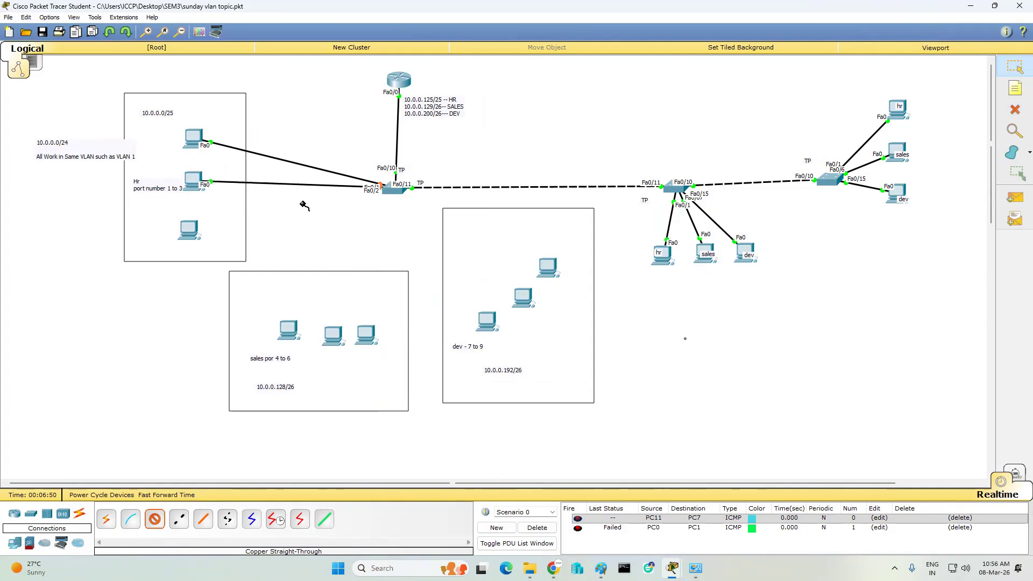
pyautogui.click(401, 194)
pyautogui.click(420, 208)
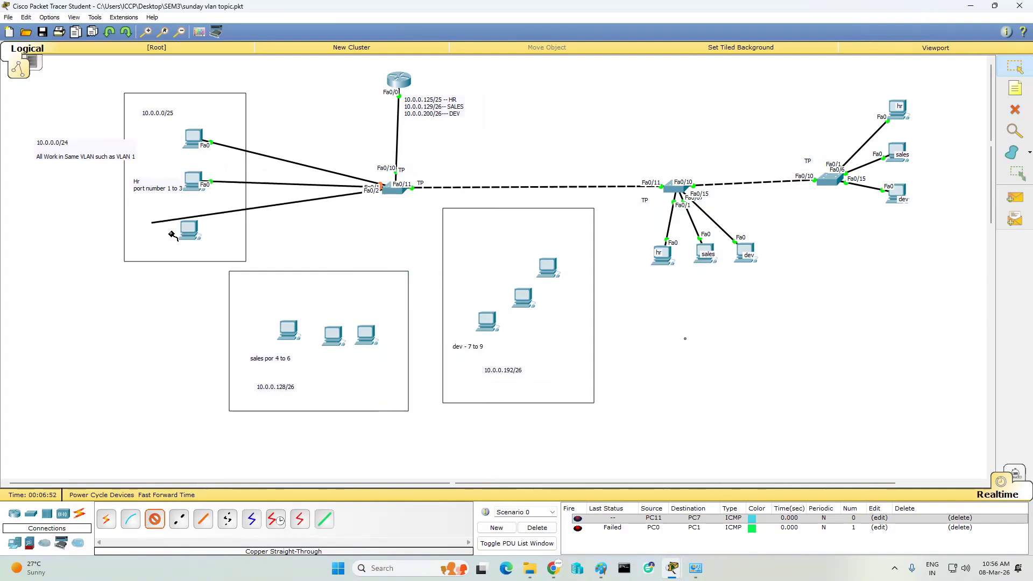
pyautogui.click(189, 229)
pyautogui.click(215, 236)
# - Cable Switch0 ports Fa0/4–Fa0/6 to the three sales PCs
pyautogui.click(400, 194)
pyautogui.click(422, 215)
pyautogui.click(288, 329)
pyautogui.click(322, 347)
pyautogui.click(402, 192)
pyautogui.click(425, 215)
pyautogui.click(333, 335)
pyautogui.click(359, 350)
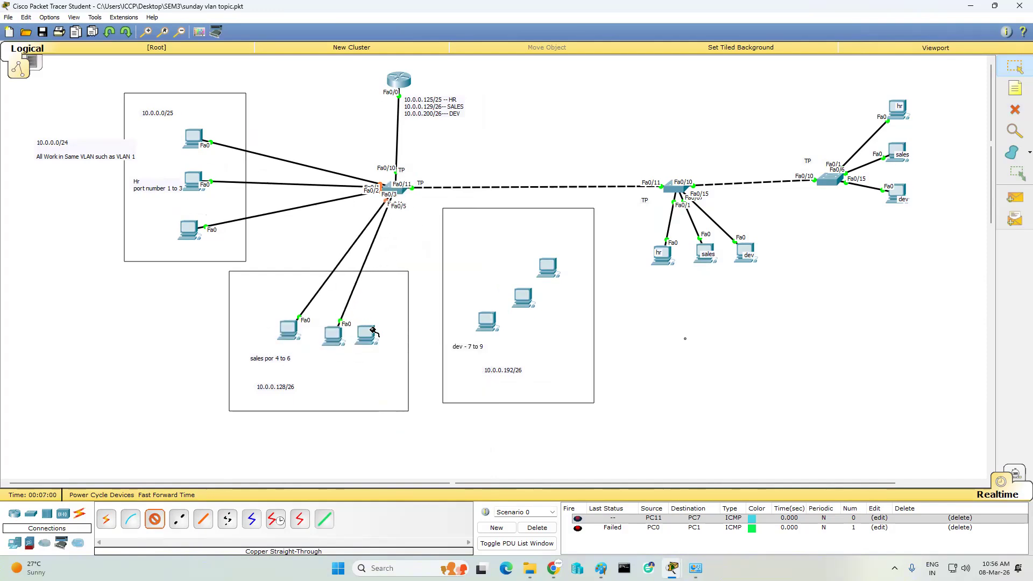
pyautogui.click(402, 185)
pyautogui.click(429, 214)
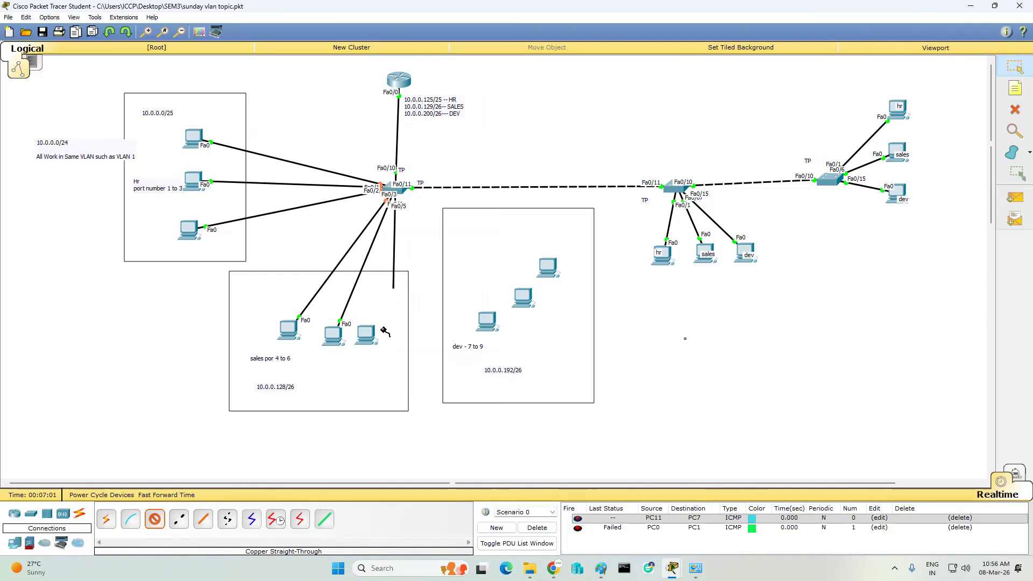
pyautogui.click(370, 337)
pyautogui.click(400, 352)
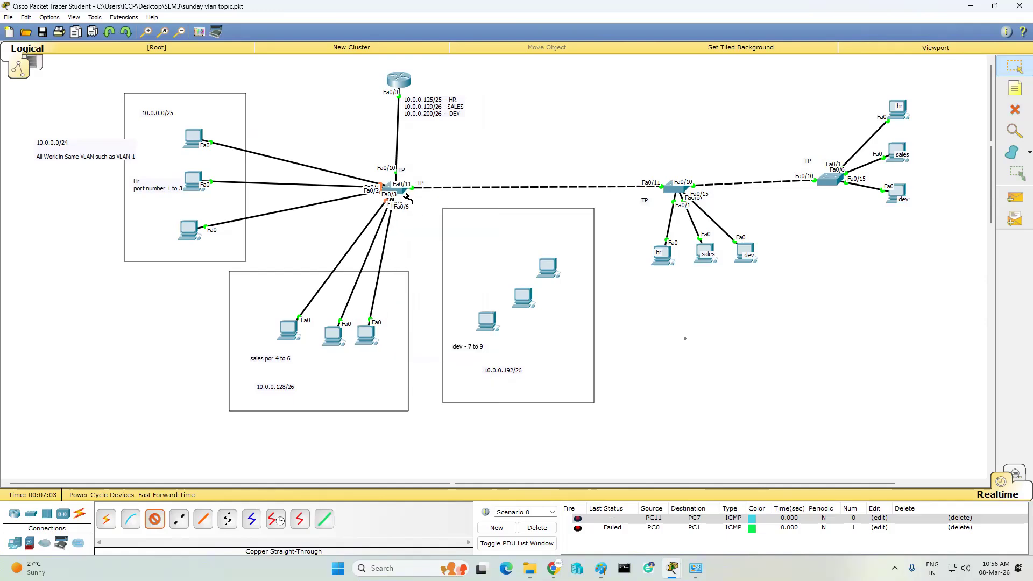
# - Cable Switch0 ports Fa0/7–Fa0/9 to the three dev PCs
pyautogui.click(402, 192)
pyautogui.click(422, 211)
pyautogui.click(485, 320)
pyautogui.click(520, 335)
pyautogui.click(400, 192)
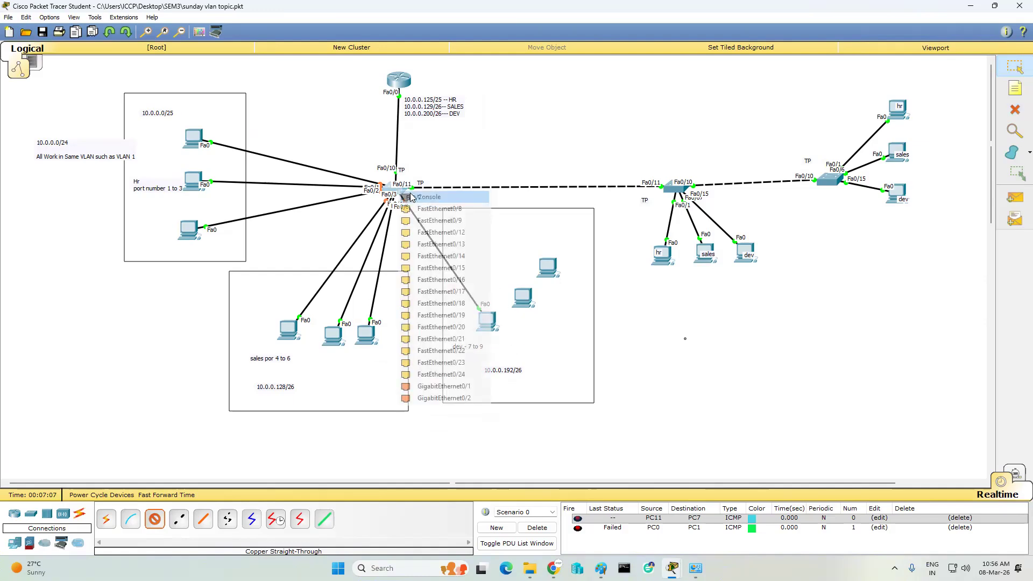
pyautogui.click(430, 210)
pyautogui.click(523, 298)
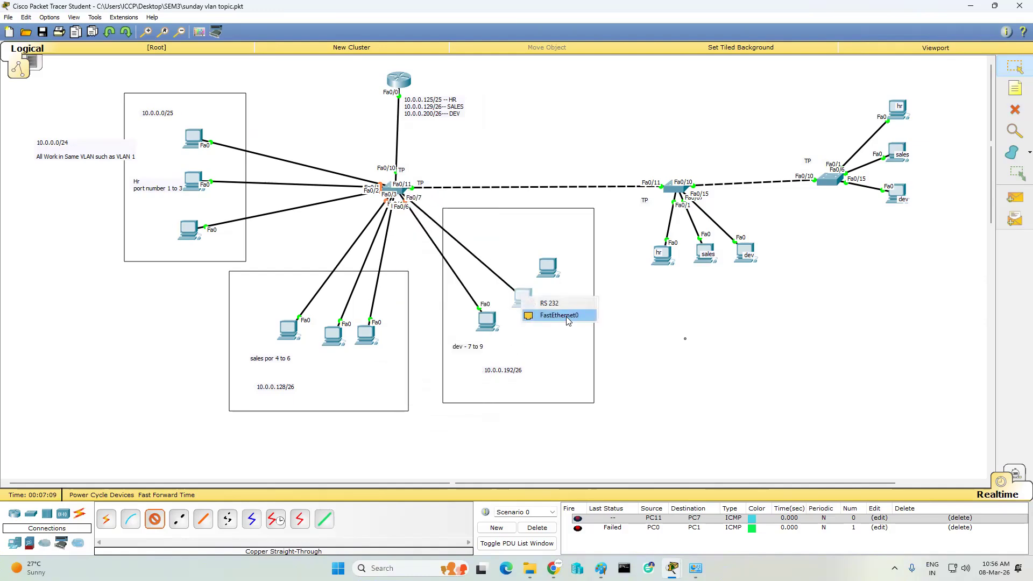
pyautogui.click(557, 316)
pyautogui.click(400, 192)
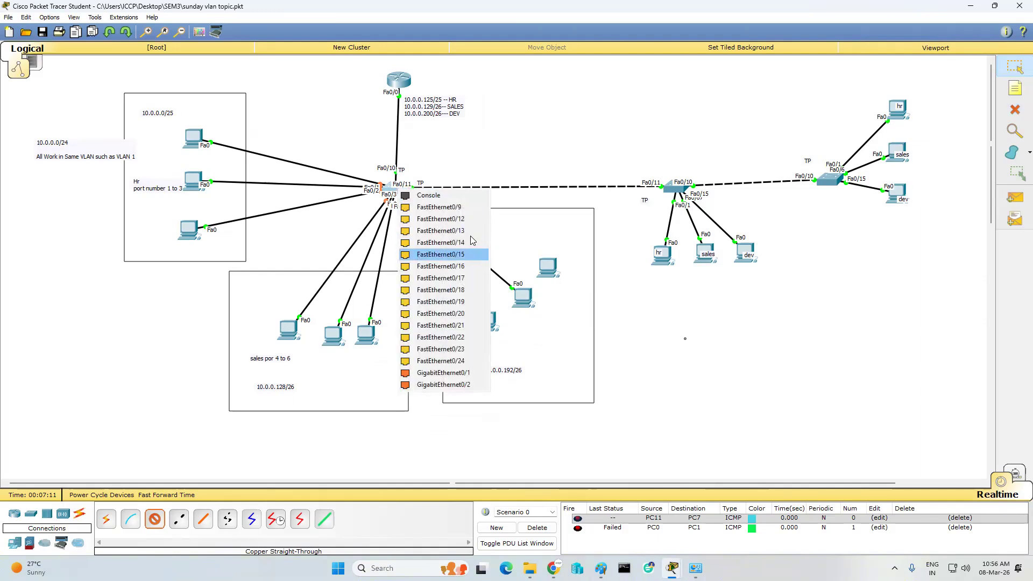
pyautogui.click(447, 207)
pyautogui.click(543, 267)
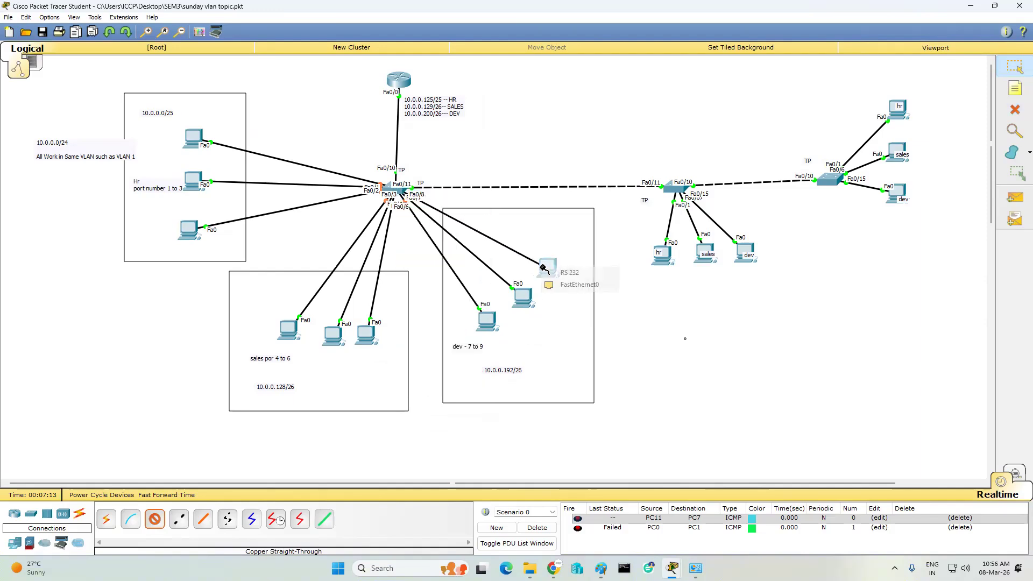
pyautogui.click(579, 284)
# - Open Switch0's CLI to see Fa0/7–Fa0/9 come up
pyautogui.click(1015, 72)
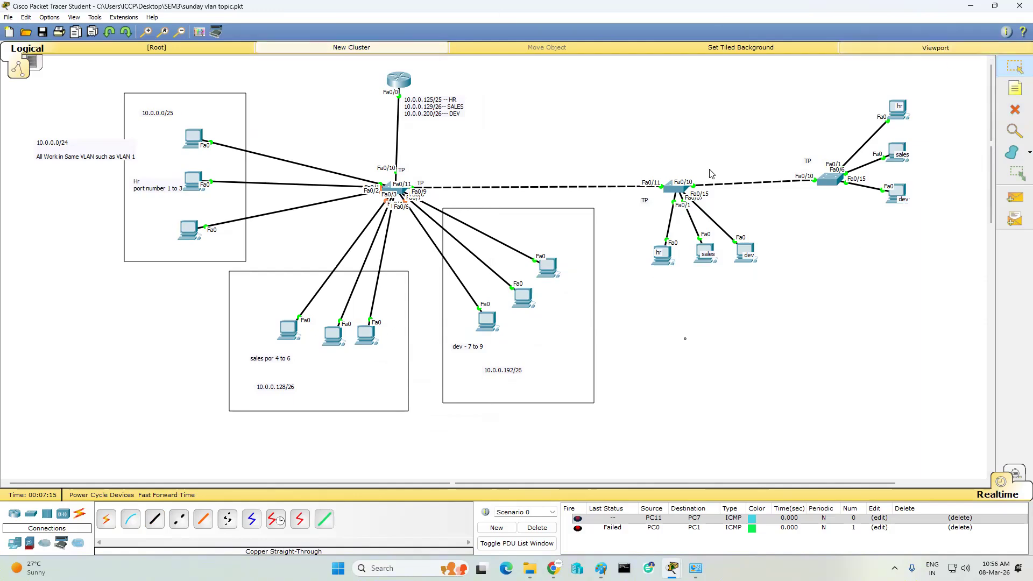
pyautogui.click(403, 195)
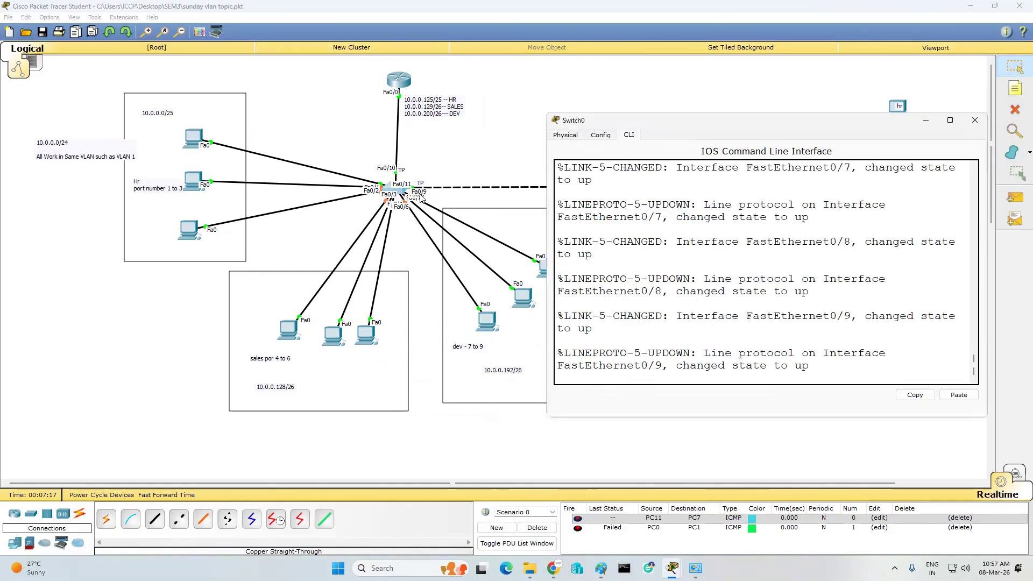
pyautogui.press('Return')
pyautogui.press('Return')
pyautogui.press('Return')
pyautogui.press('Return')
pyautogui.press('Return')
pyautogui.press('Return')
pyautogui.press('Return')
pyautogui.press('Return')
pyautogui.press('Return')
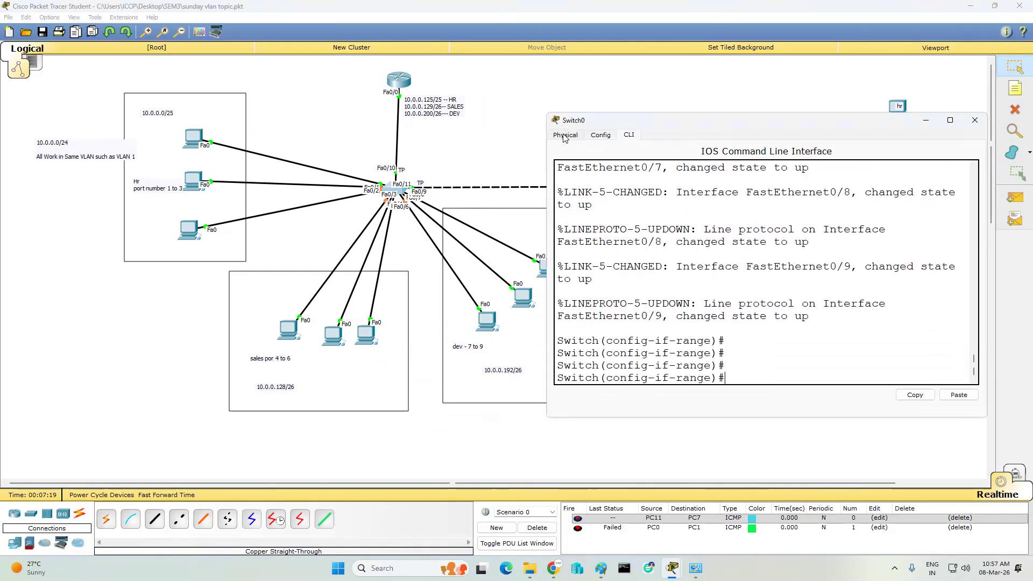
# - Leave interface-range mode and set Switch0 as VTP server in domain iccp
pyautogui.press('Return')
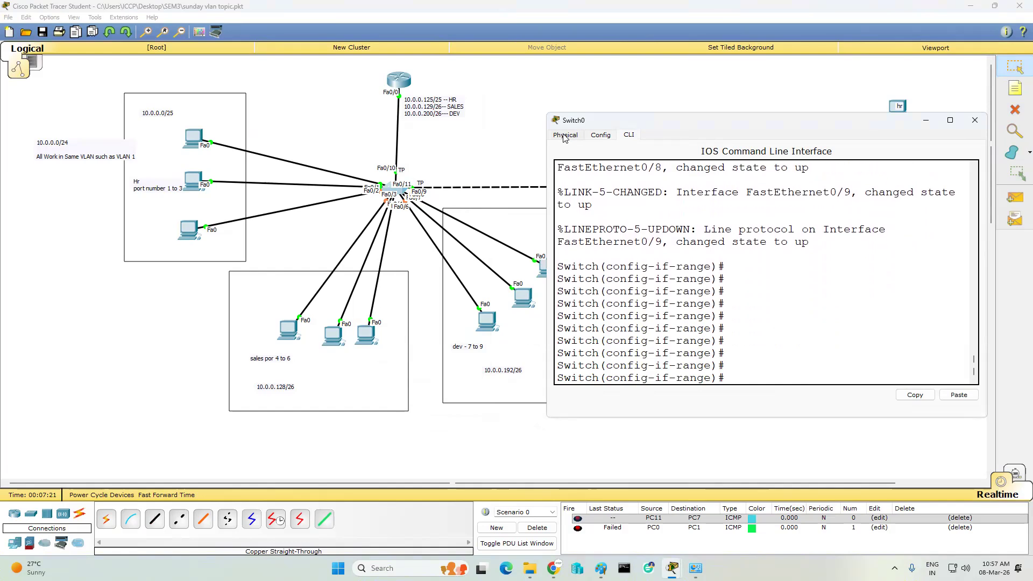
pyautogui.write('exit')
pyautogui.press('Return')
pyautogui.press('Return')
pyautogui.press('Return')
pyautogui.press('Return')
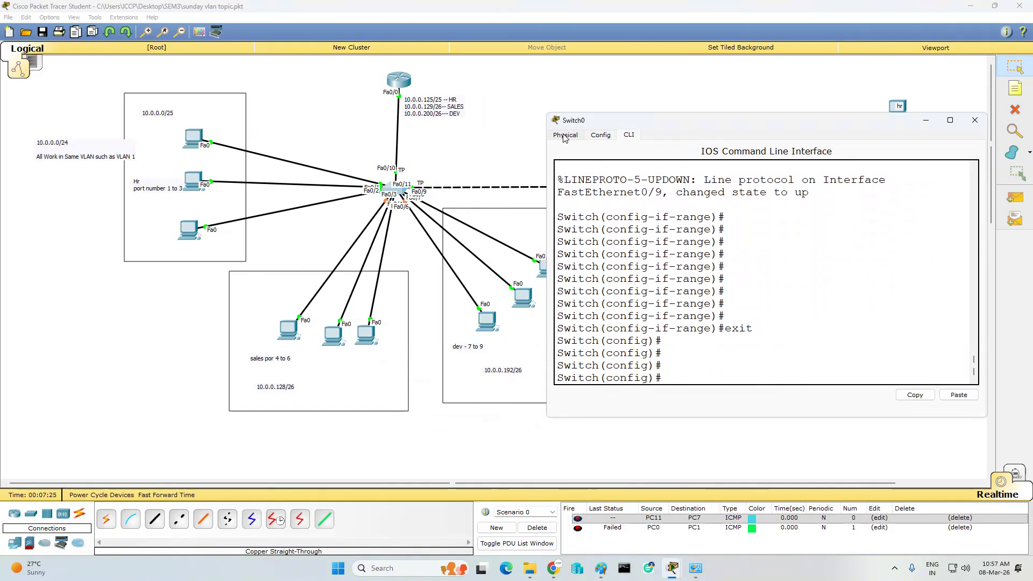
pyautogui.write('vtp mo')
pyautogui.press('Tab')
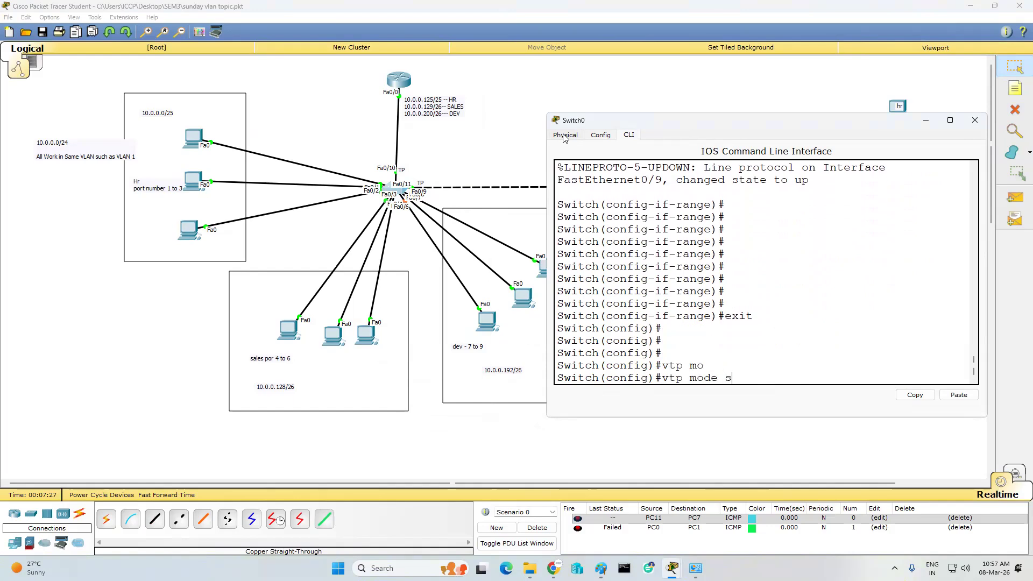
pyautogui.write('se')
pyautogui.press('Tab')
pyautogui.press('Return')
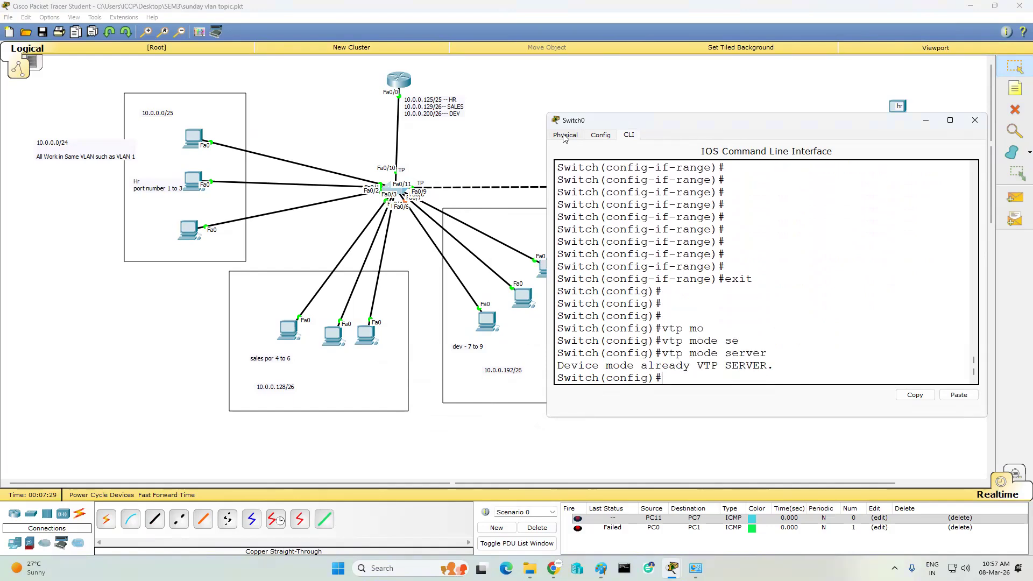
pyautogui.press('Return')
pyautogui.press('Return')
pyautogui.write('vtp')
pyautogui.press('Tab')
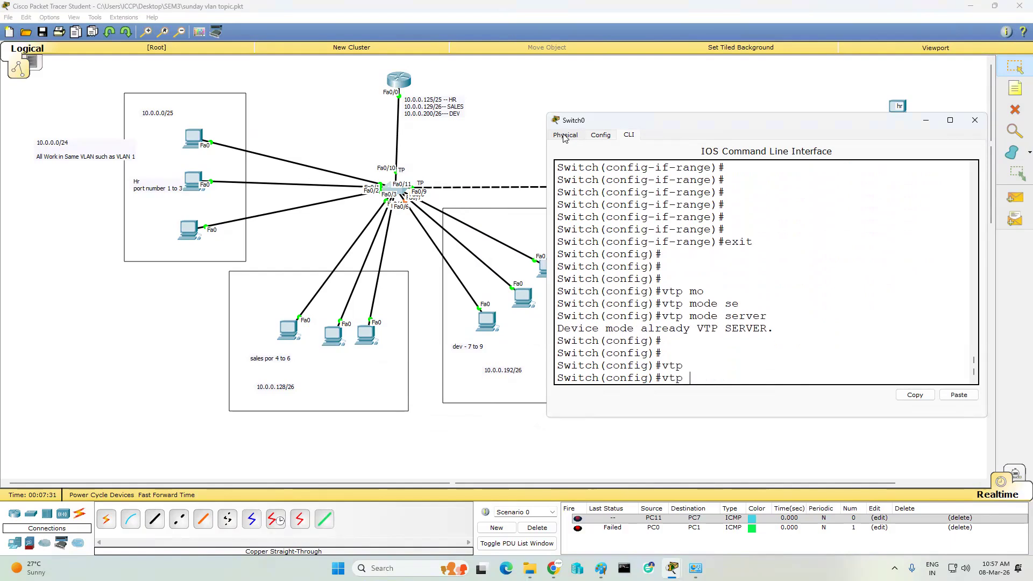
pyautogui.write('do')
pyautogui.press('Tab')
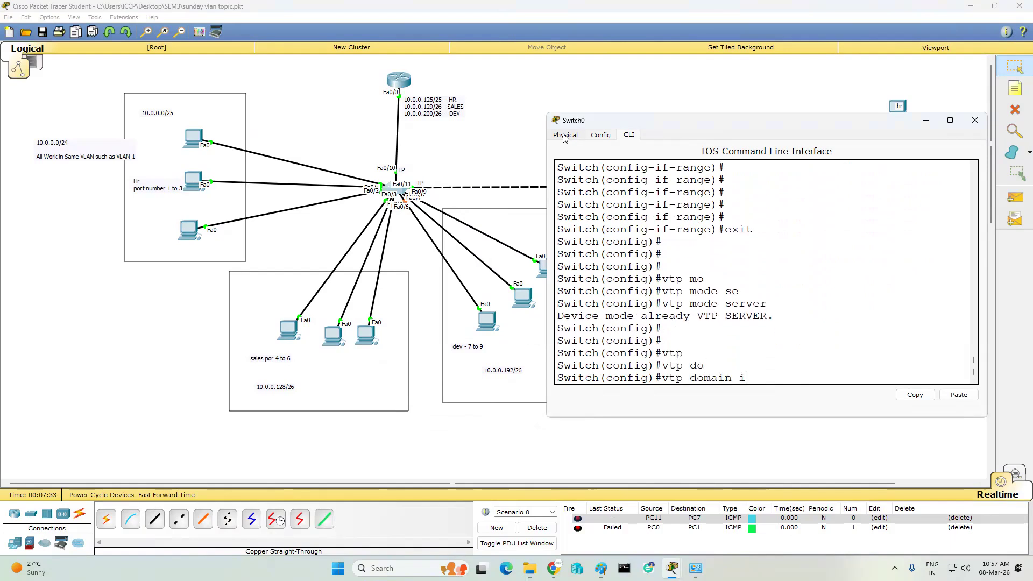
pyautogui.press('Return')
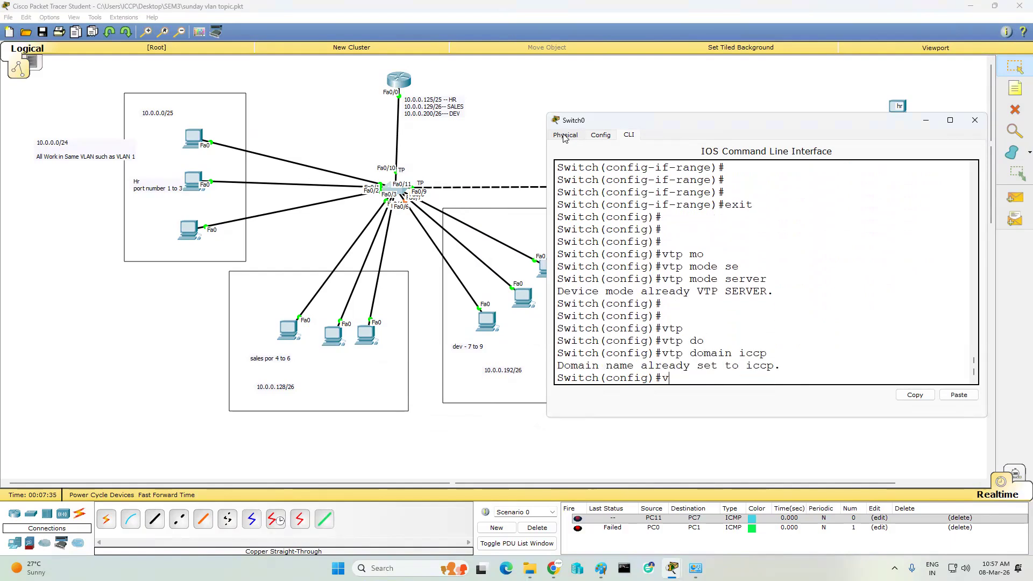
# - Set a VTP password on Switch0
pyautogui.write('vtp')
pyautogui.press('Tab')
pyautogui.write('pa')
pyautogui.press('Tab')
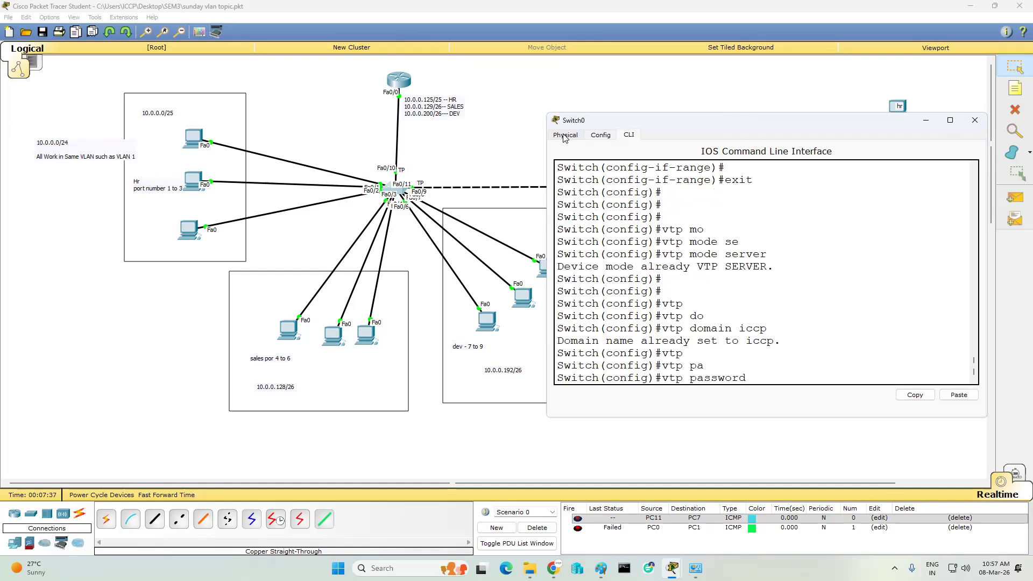
pyautogui.write('12345678')
pyautogui.press('Return')
pyautogui.press('Return')
pyautogui.press('Return')
pyautogui.press('Return')
pyautogui.press('Return')
pyautogui.press('Return')
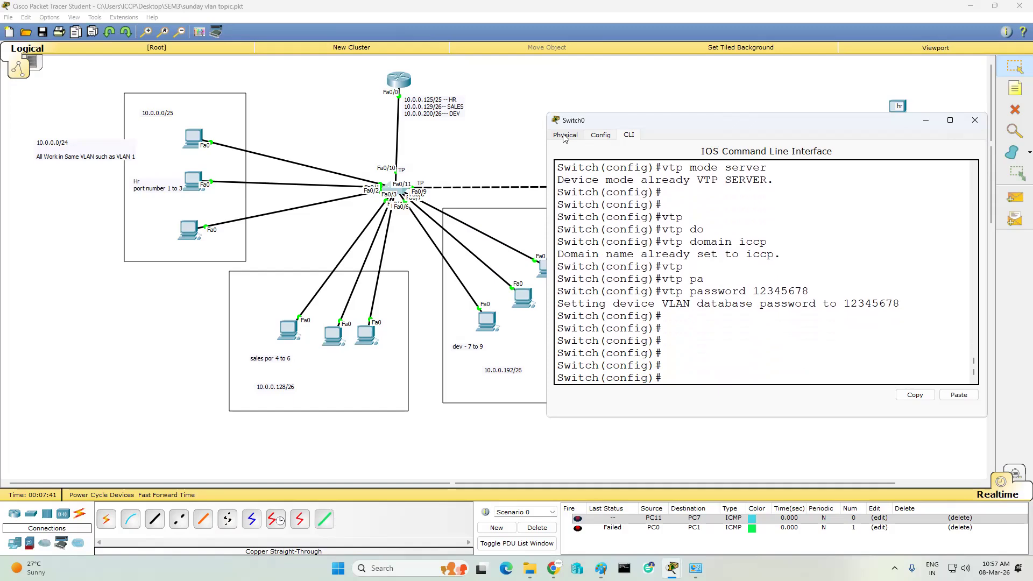
# - Save the running configuration with wr and display show vtp status
pyautogui.write('end')
pyautogui.press('Return')
pyautogui.write('wr')
pyautogui.press('Return')
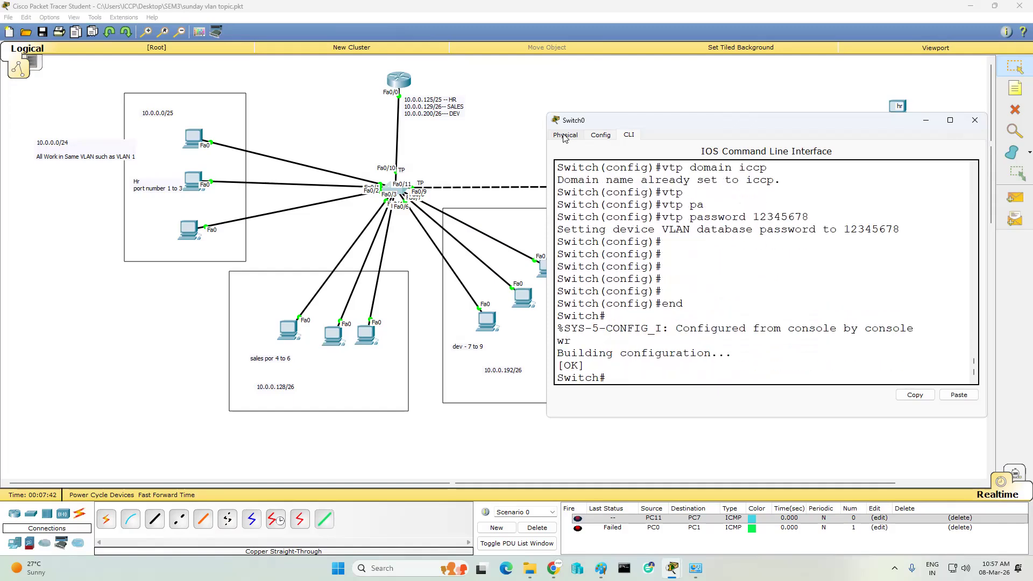
pyautogui.press('Return')
pyautogui.press('Return')
pyautogui.write('sh vtp status')
pyautogui.press('Return')
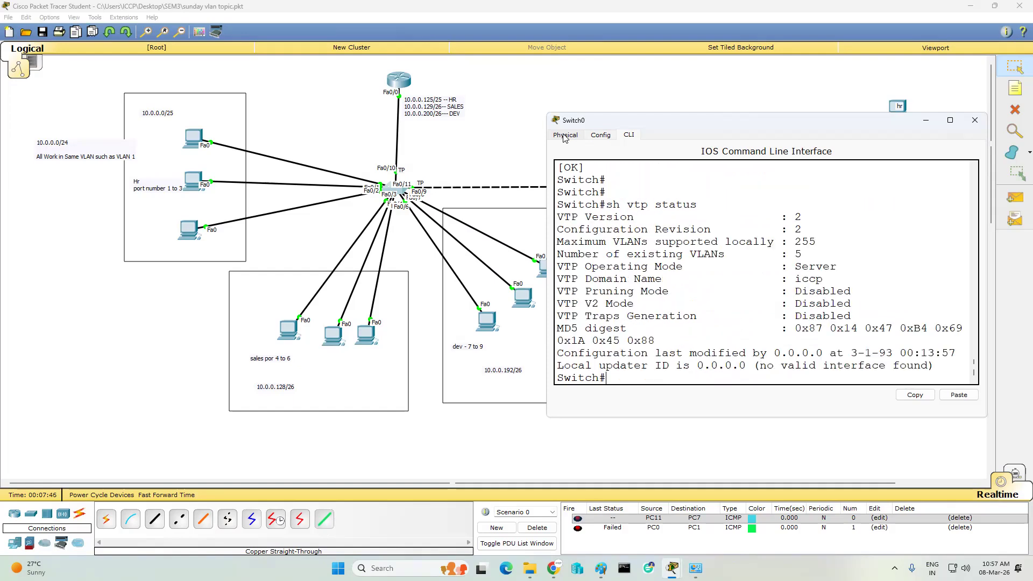
pyautogui.press('Return')
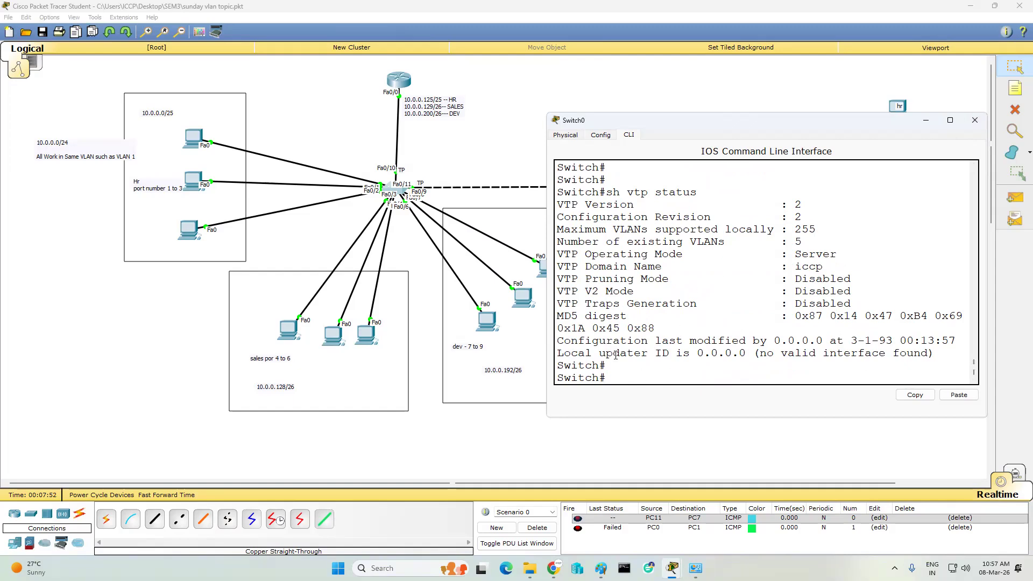
pyautogui.press('Return')
pyautogui.press('Return')
pyautogui.press('Return')
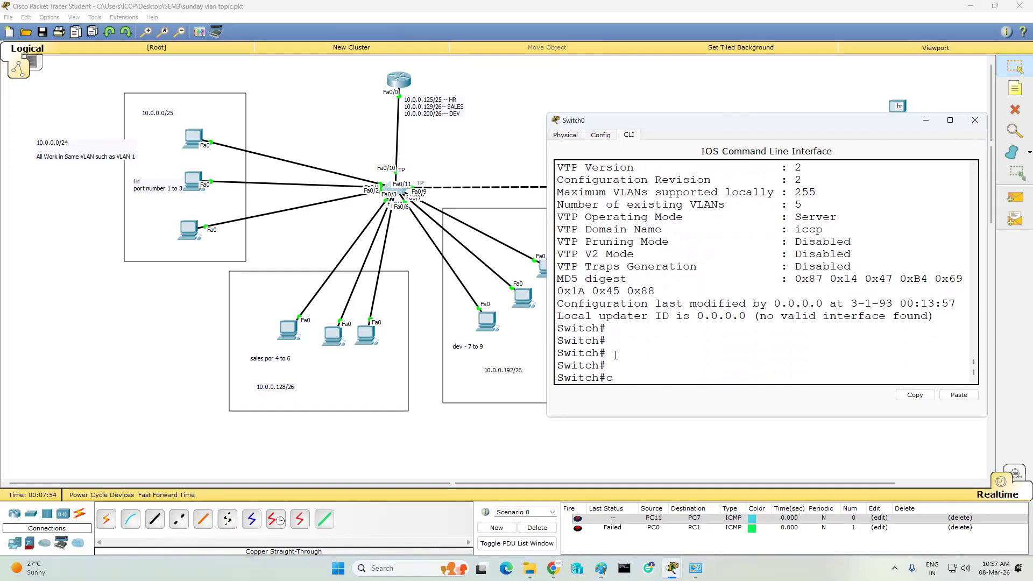
# - In global configuration, create VLAN 2 named hr and VLAN 3 named sales
pyautogui.write('conf t')
pyautogui.press('Return')
pyautogui.press('Return')
pyautogui.press('Return')
pyautogui.write('v')
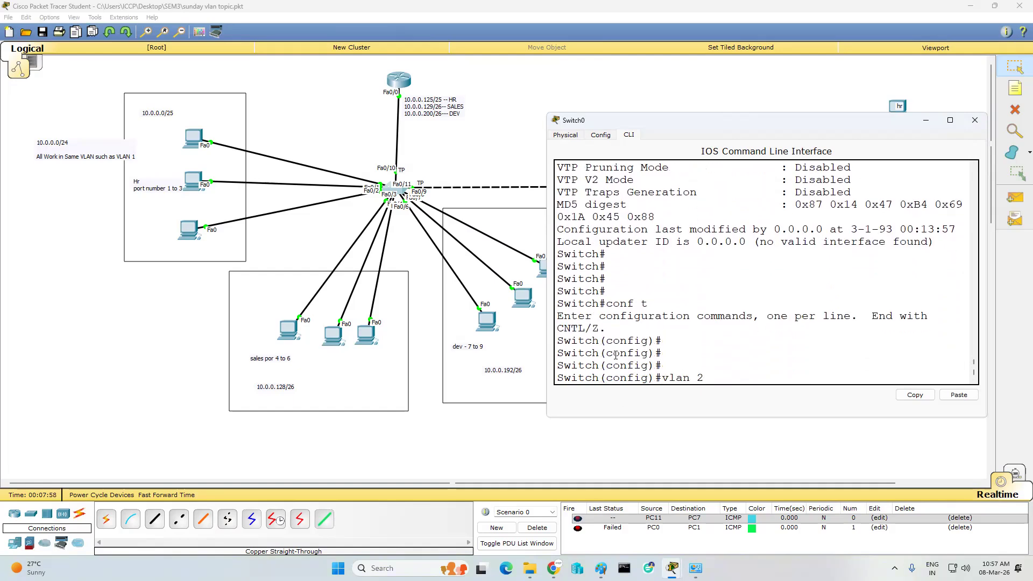
pyautogui.write('lan 2')
pyautogui.press('Return')
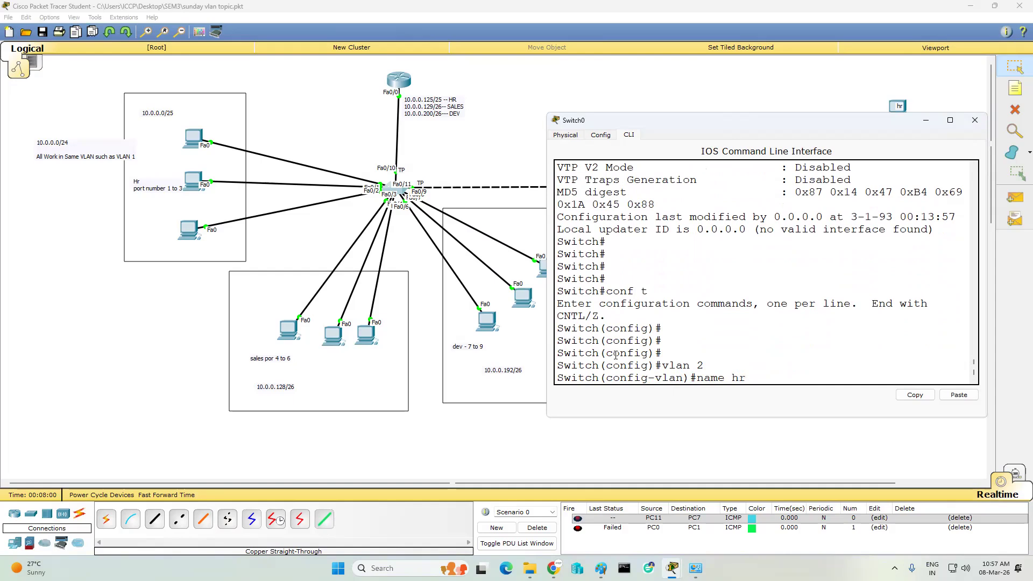
pyautogui.press('Return')
pyautogui.write('vlan 3')
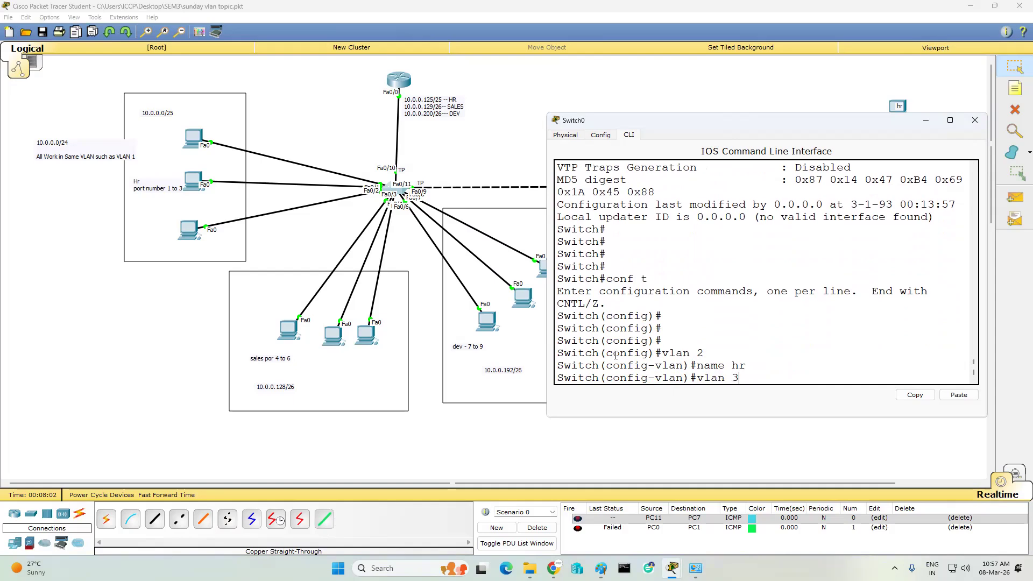
pyautogui.press('Return')
pyautogui.write('name sales')
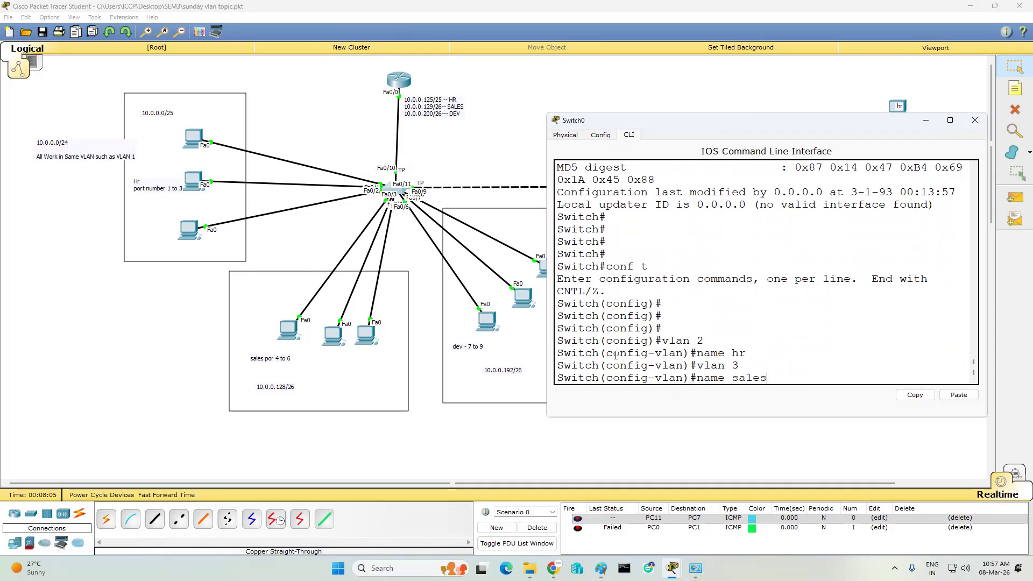
pyautogui.press('Return')
# - Create VLAN 4 named dev, then select interface range Fa0/1–3
pyautogui.write('vlan)#v')
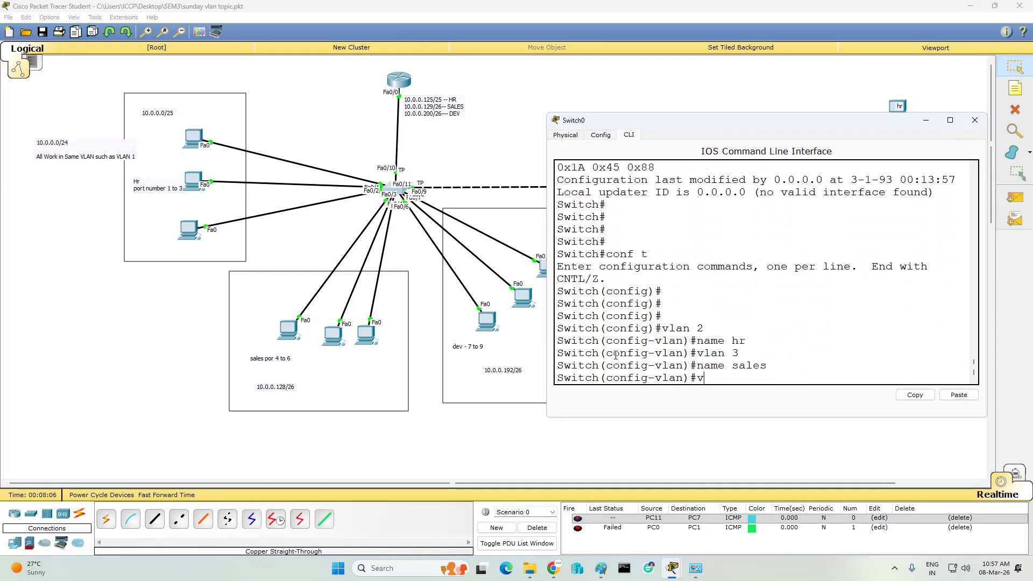
pyautogui.write('n 4')
pyautogui.press('Return')
pyautogui.write('name ')
pyautogui.write('acco')
pyautogui.press('BackSpace')
pyautogui.press('BackSpace')
pyautogui.press('BackSpace')
pyautogui.press('BackSpace')
pyautogui.write('dev')
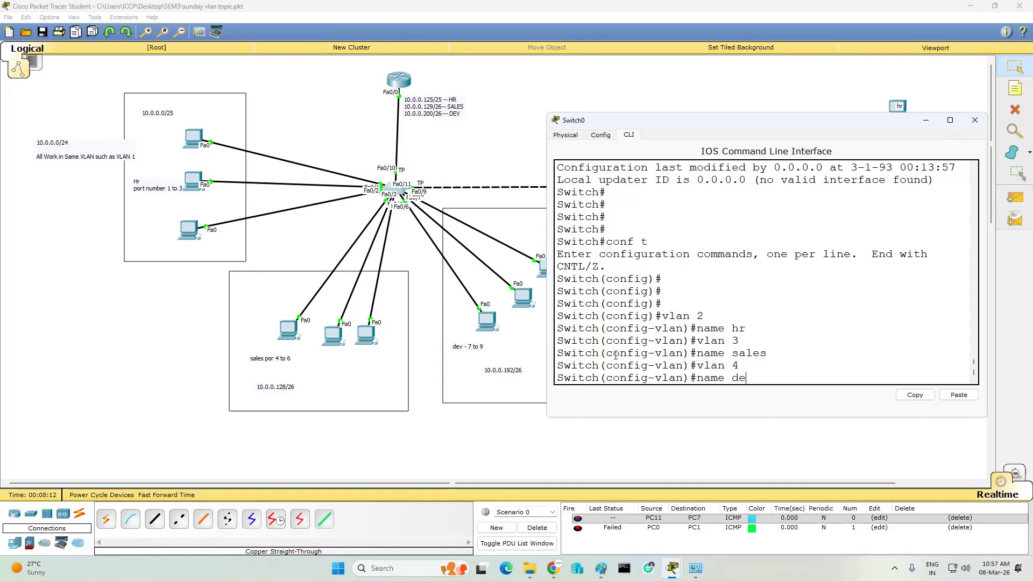
pyautogui.press('Return')
pyautogui.press('Return')
pyautogui.press('Return')
pyautogui.press('Return')
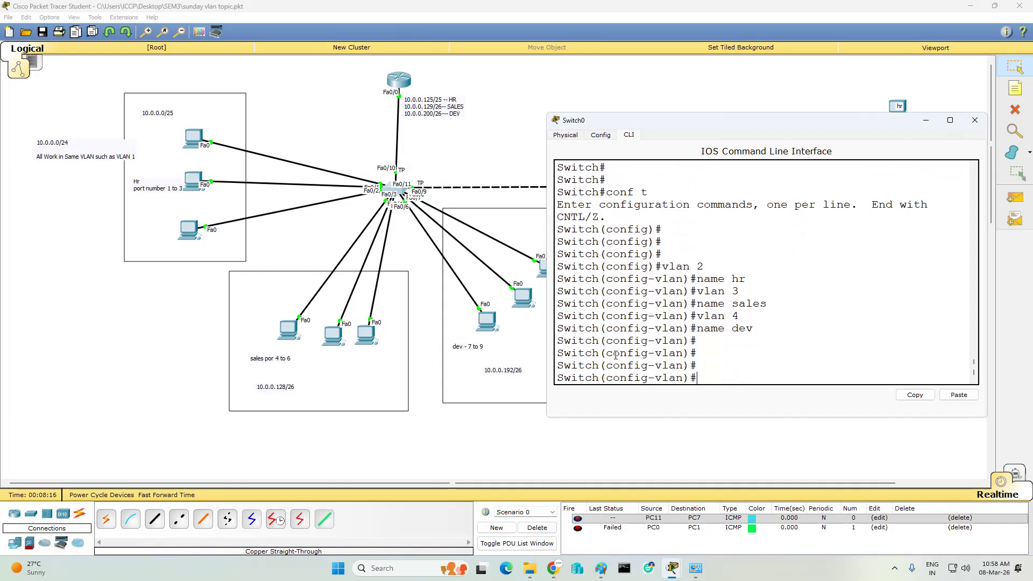
pyautogui.write('int range fa0/1 - 3')
# - Make ports Fa0/1–3 access ports in VLAN 2
pyautogui.press('Return')
pyautogui.write('sw')
pyautogui.press('Tab')
pyautogui.write('m')
pyautogui.press('Tab')
pyautogui.write('a')
pyautogui.press('Tab')
pyautogui.press('Return')
pyautogui.write('sw')
pyautogui.press('Tab')
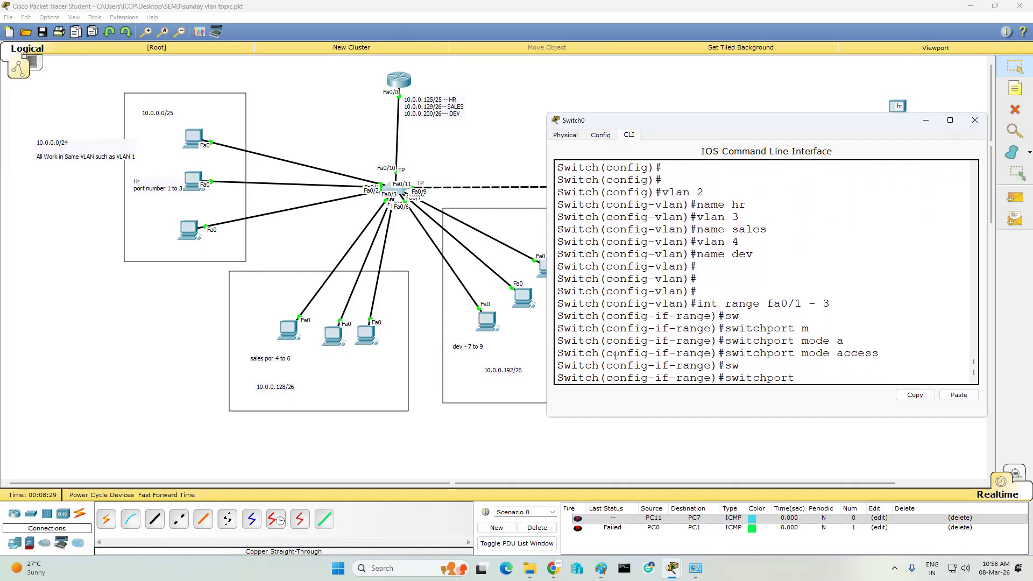
pyautogui.write('access v')
pyautogui.press('Tab')
pyautogui.write('v')
pyautogui.press('Tab')
pyautogui.write('2')
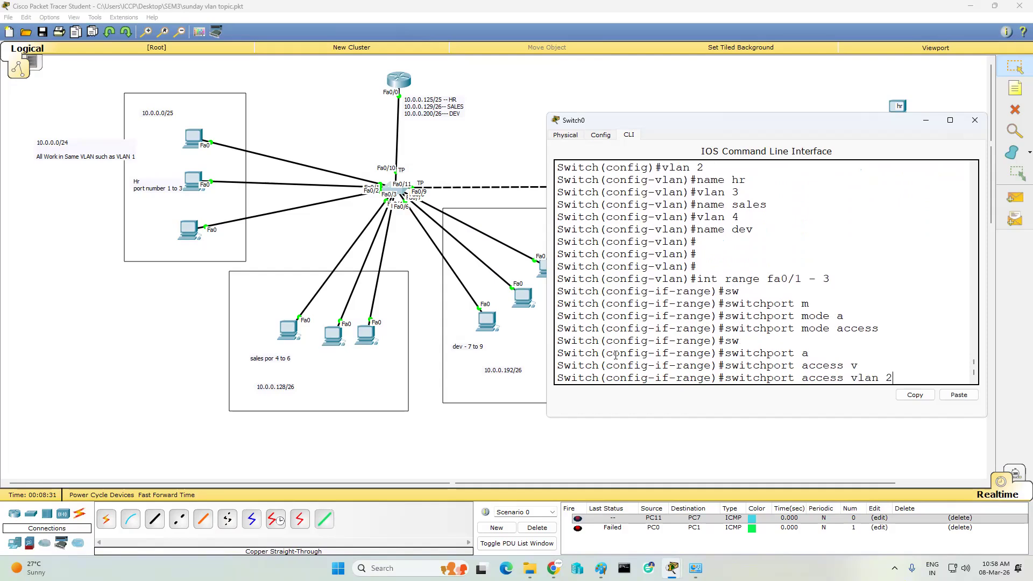
pyautogui.press('Return')
pyautogui.press('Return')
pyautogui.press('Return')
# - Make ports Fa0/4–6 access ports in VLAN 3
pyautogui.press('Up')
pyautogui.press('Up')
pyautogui.press('Up')
pyautogui.press('Up')
pyautogui.press('Up')
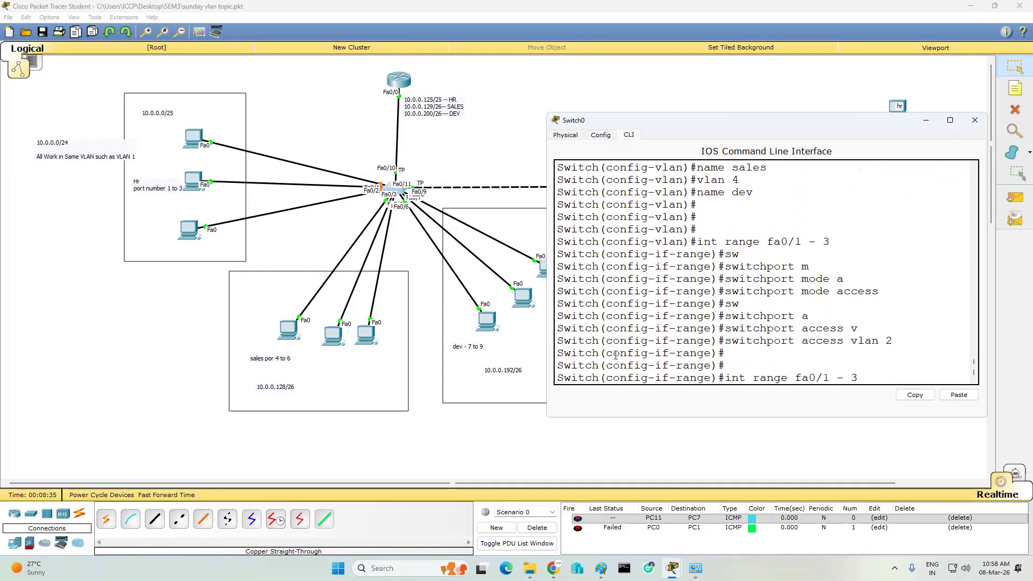
pyautogui.press('Left')
pyautogui.press('Left')
pyautogui.press('Left')
pyautogui.press('Left')
pyautogui.press('BackSpace')
pyautogui.write('4 - 6')
pyautogui.press('Return')
pyautogui.press('Up')
pyautogui.press('Up')
pyautogui.press('Up')
pyautogui.press('Return')
pyautogui.press('Up')
pyautogui.press('Up')
pyautogui.press('Up')
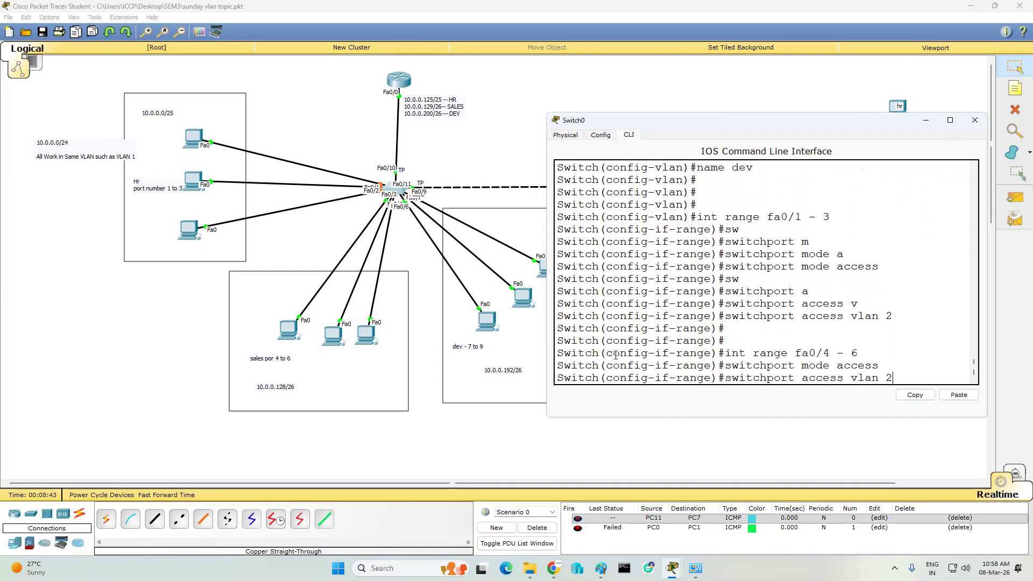
pyautogui.press('BackSpace')
pyautogui.write('3')
pyautogui.press('Return')
# - Make ports Fa0/7–9 access ports in VLAN 4
pyautogui.press('Return')
pyautogui.press('Return')
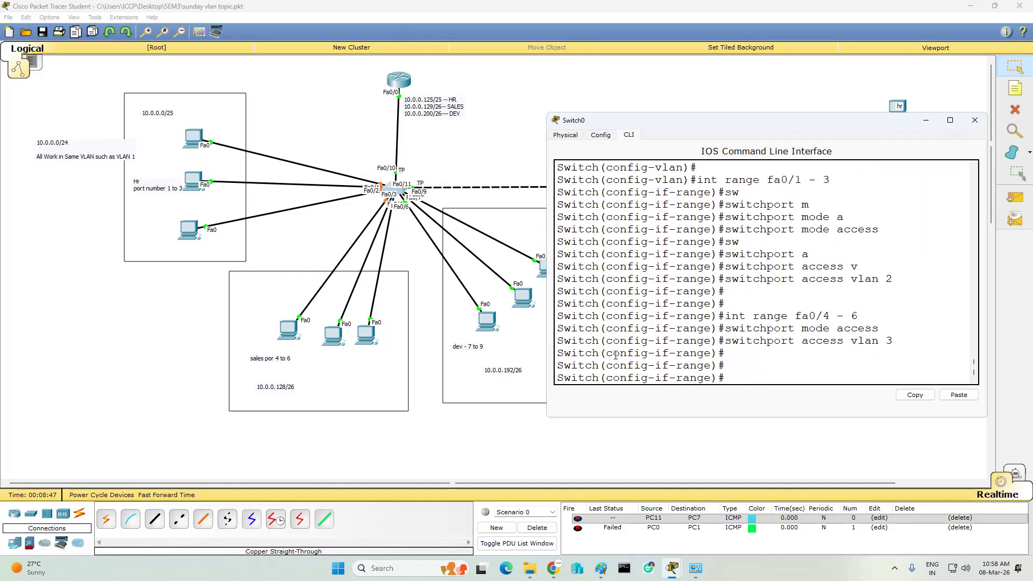
pyautogui.press('Up')
pyautogui.press('Up')
pyautogui.press('Up')
pyautogui.press('BackSpace')
pyautogui.write('7')
pyautogui.press('BackSpace')
pyautogui.write('9')
pyautogui.press('Return')
pyautogui.write('switchport mode access')
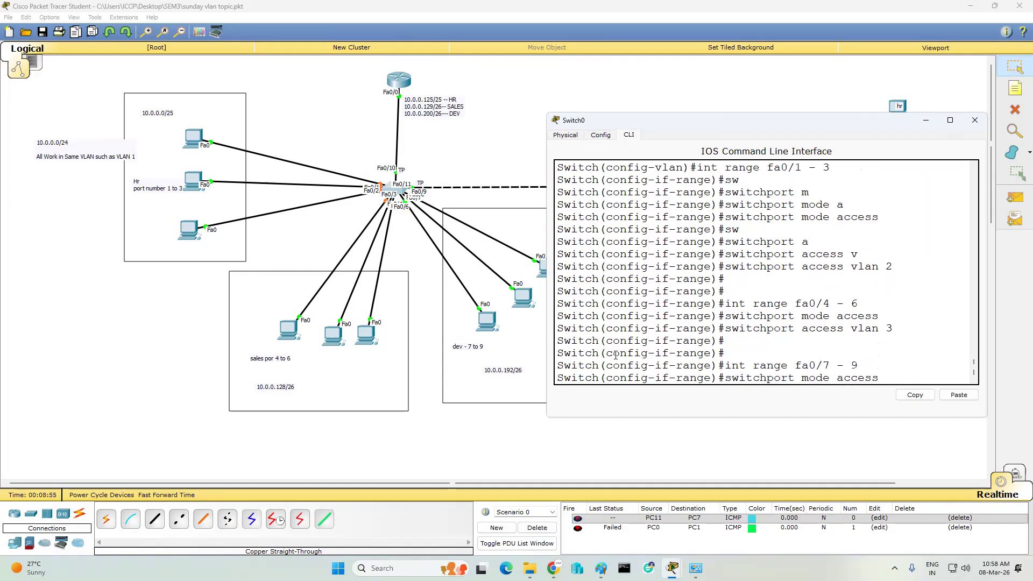
pyautogui.press('Return')
pyautogui.write('switchport access vlan 3')
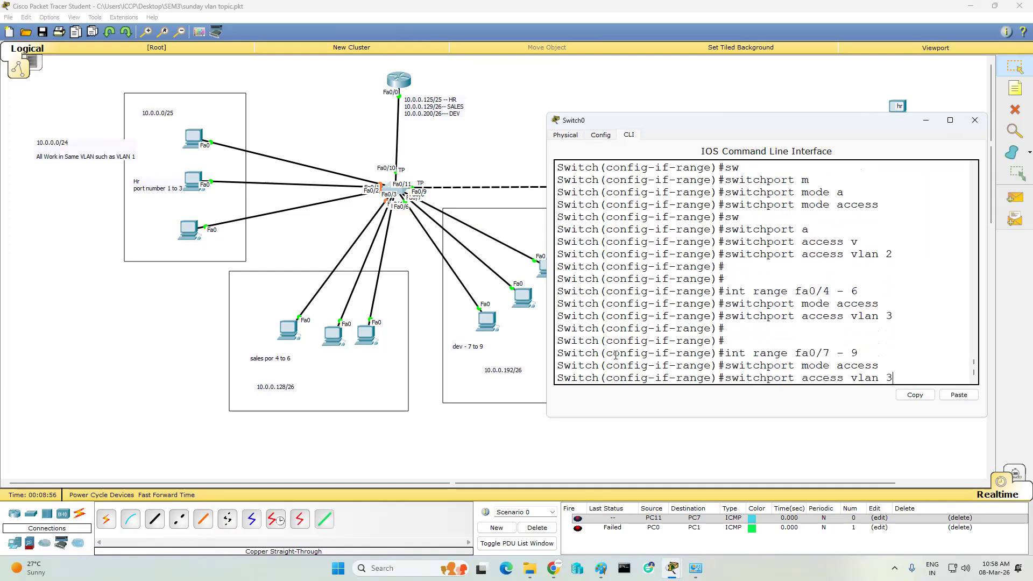
pyautogui.press('BackSpace')
pyautogui.write('4')
pyautogui.press('Return')
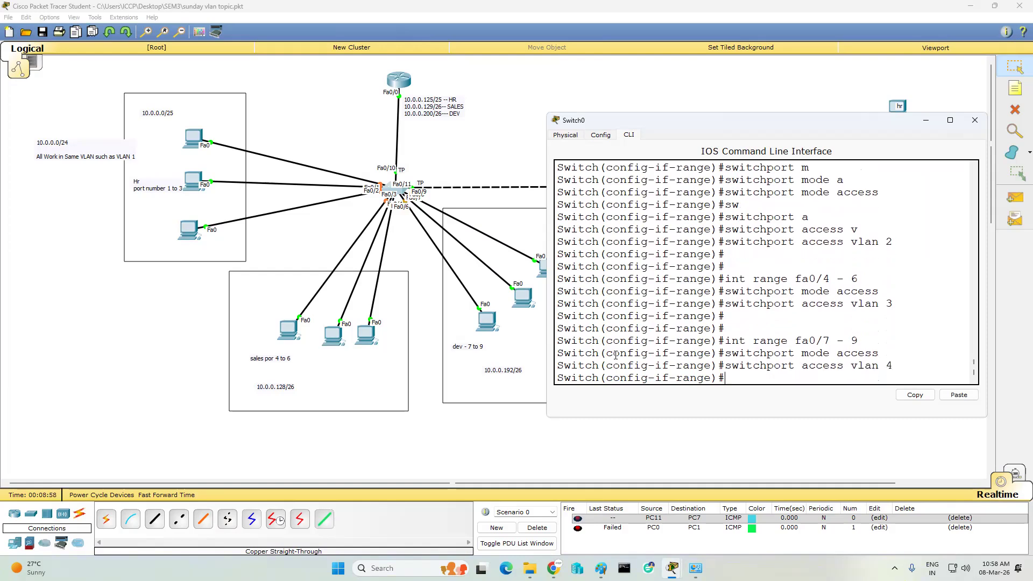
pyautogui.press('Return')
pyautogui.press('Return')
# - Leave configuration mode and save the configuration with wr
pyautogui.press('Return')
pyautogui.write('end')
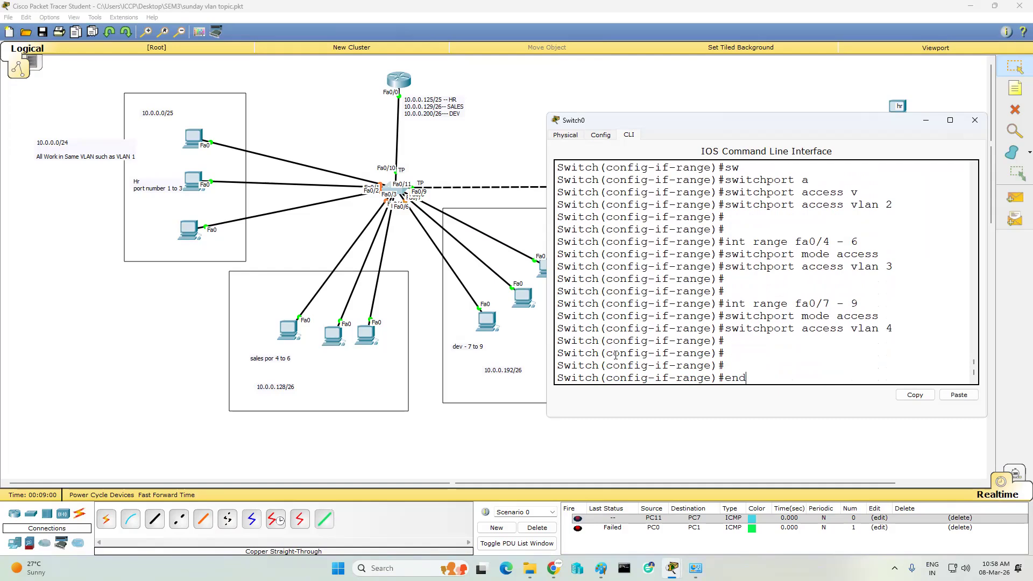
pyautogui.press('Return')
pyautogui.write('wr')
# - Display the VLAN table with 'sh vlan' and page through the port assignments
pyautogui.press('Return')
pyautogui.press('Return')
pyautogui.press('Return')
pyautogui.write('sh vlan')
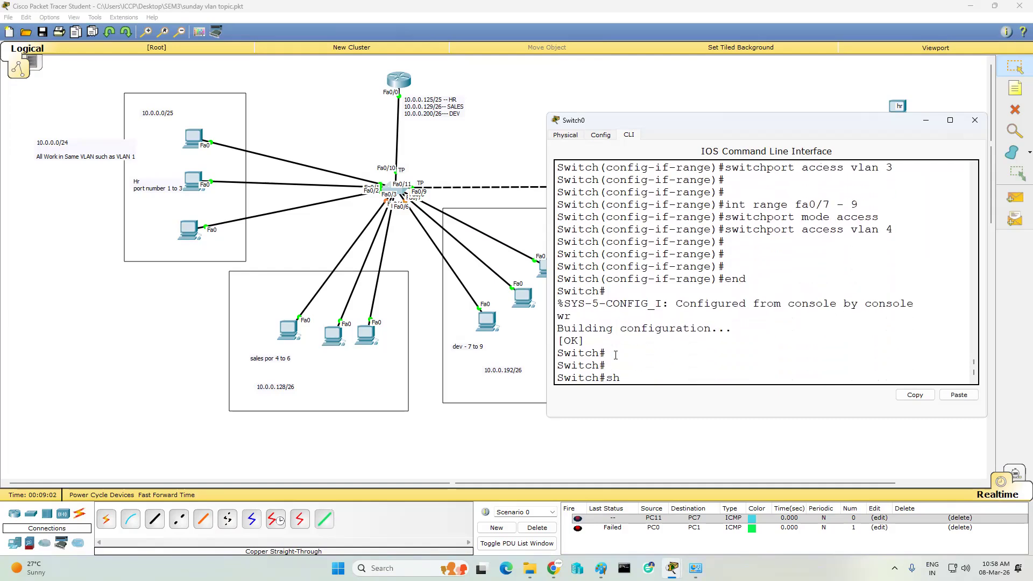
pyautogui.press('Return')
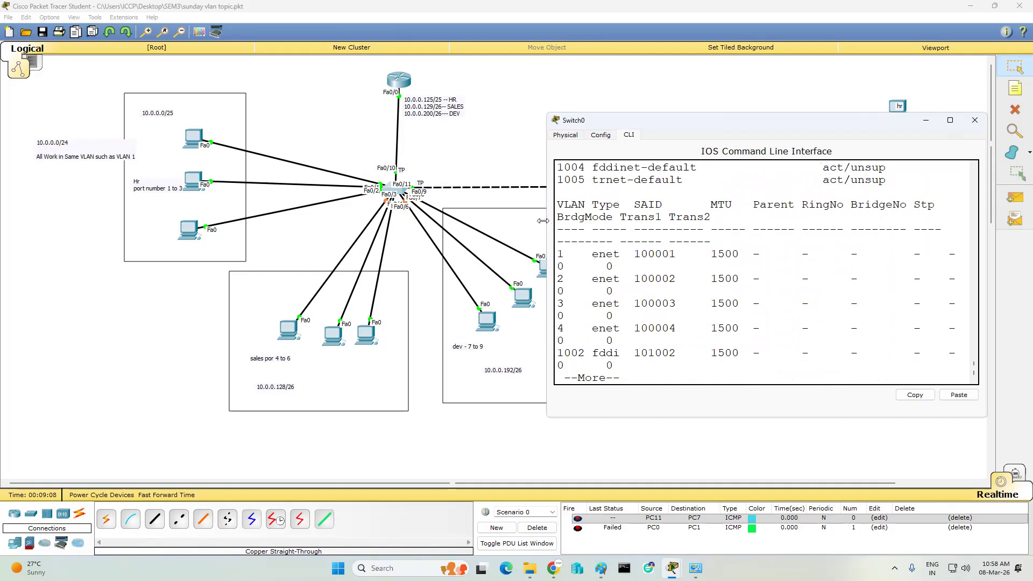
pyautogui.moveTo(543, 221); pyautogui.dragTo(472, 221)
pyautogui.scroll(4, 860, 253)
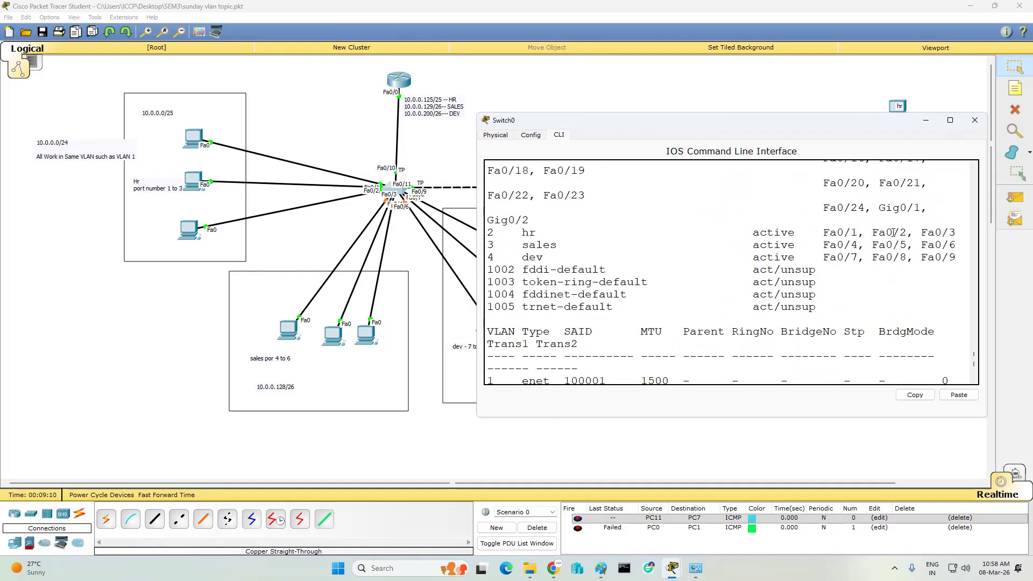
pyautogui.scroll(4, 882, 259)
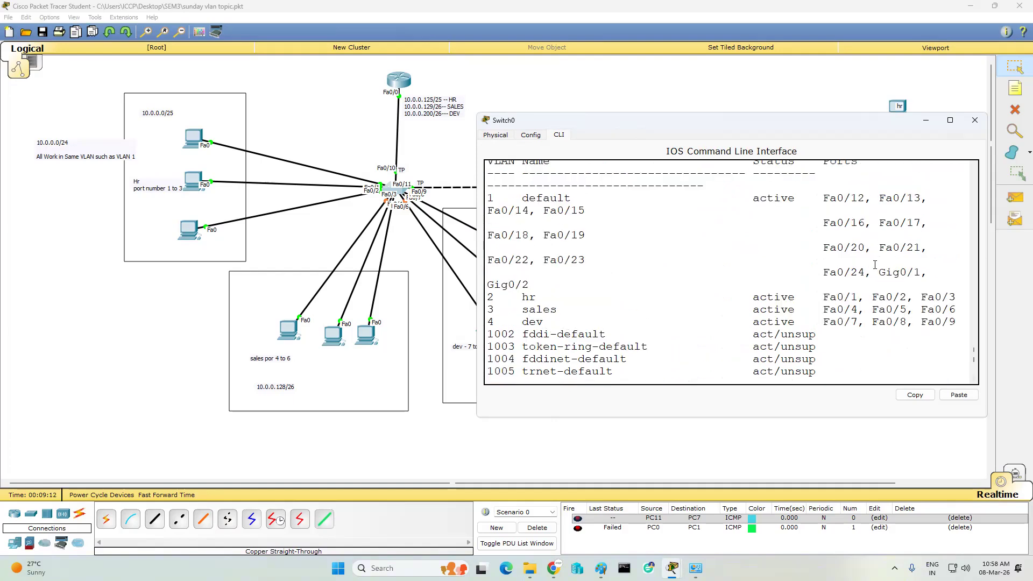
pyautogui.scroll(-8, 864, 283)
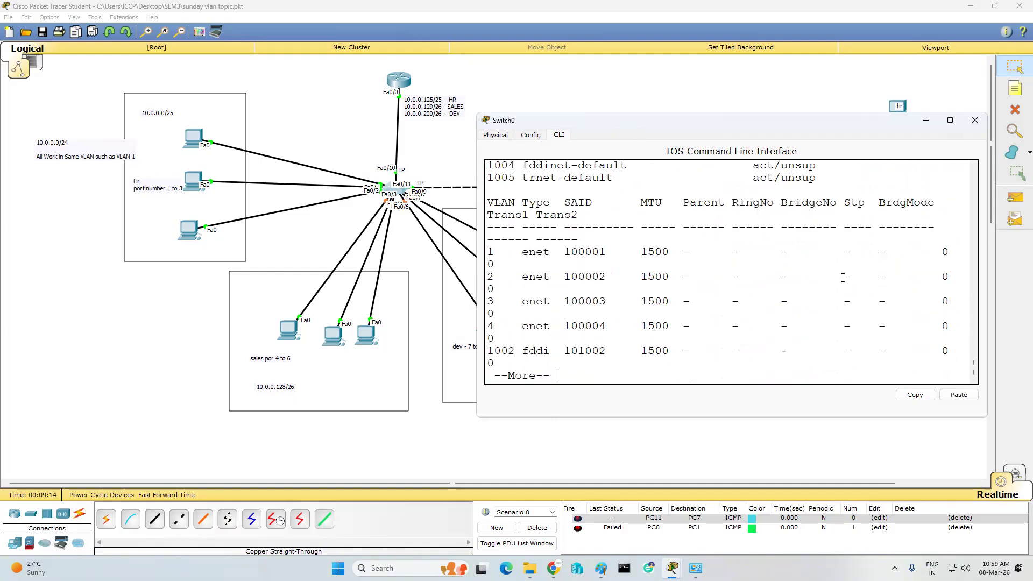
pyautogui.press('space')
pyautogui.press('Return')
pyautogui.press('Return')
# - Run 'show interfaces trunk' to confirm Fa0/10 and Fa0/11 trunk 802.1q with VLANs 1–4
pyautogui.write('sh int tr')
pyautogui.press('Tab')
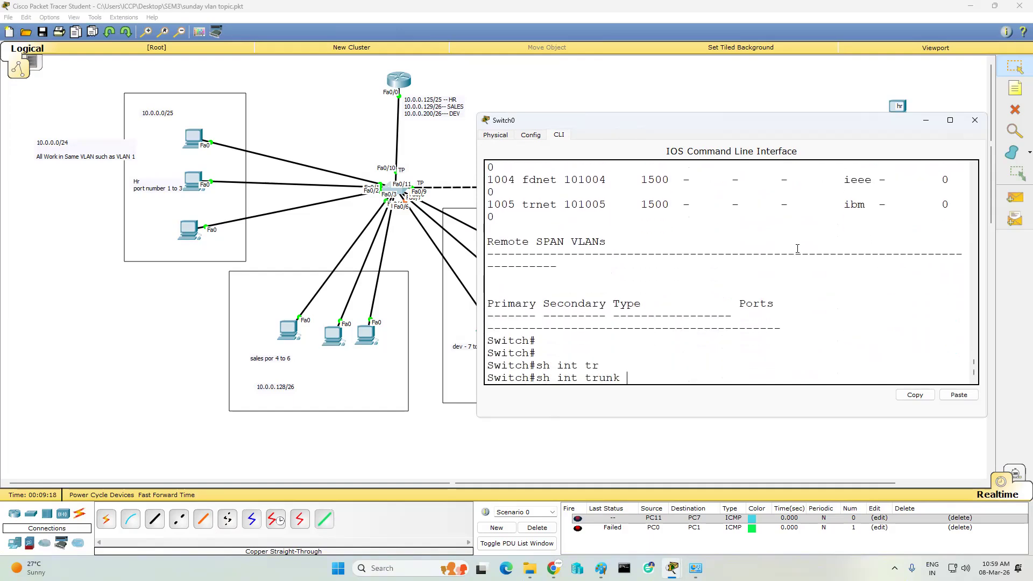
pyautogui.press('Return')
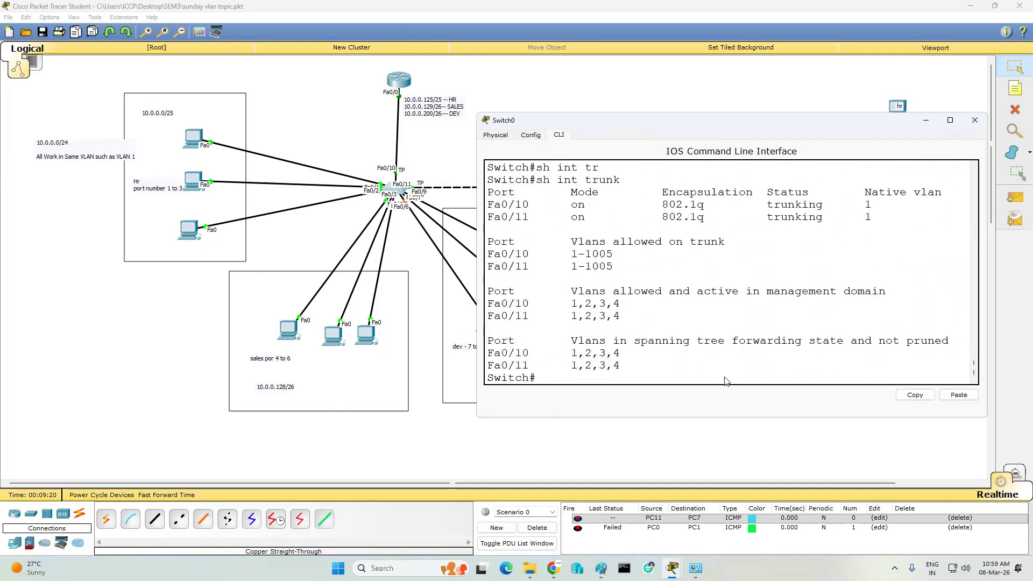
# - Minimize Switch0 and ping within hr: PC2→PC1 succeeds, PC2→PC9 fails
pyautogui.click(926, 121)
pyautogui.click(194, 138)
pyautogui.click(203, 188)
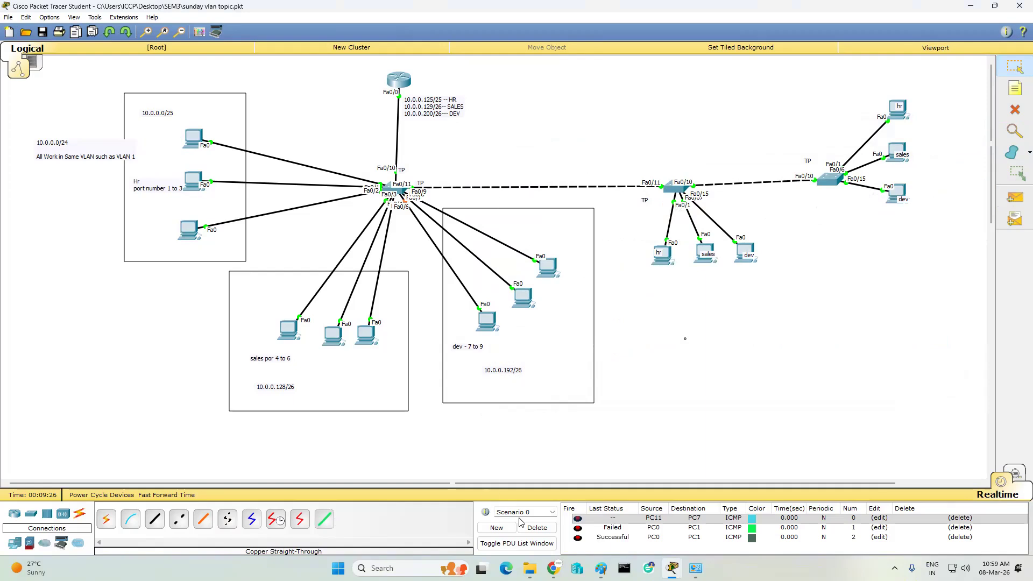
pyautogui.click(535, 528)
pyautogui.click(1015, 197)
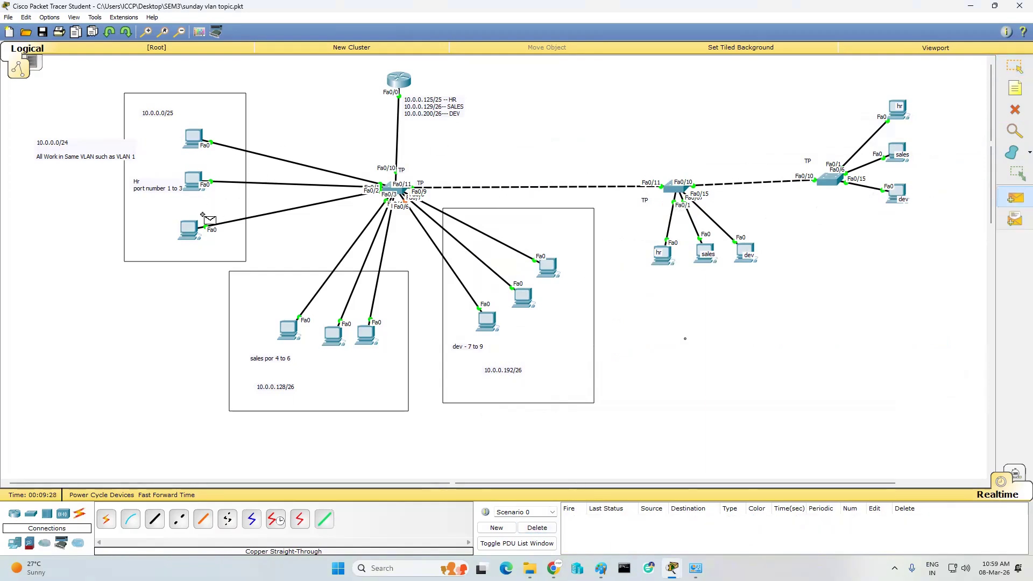
pyautogui.click(191, 230)
pyautogui.click(193, 179)
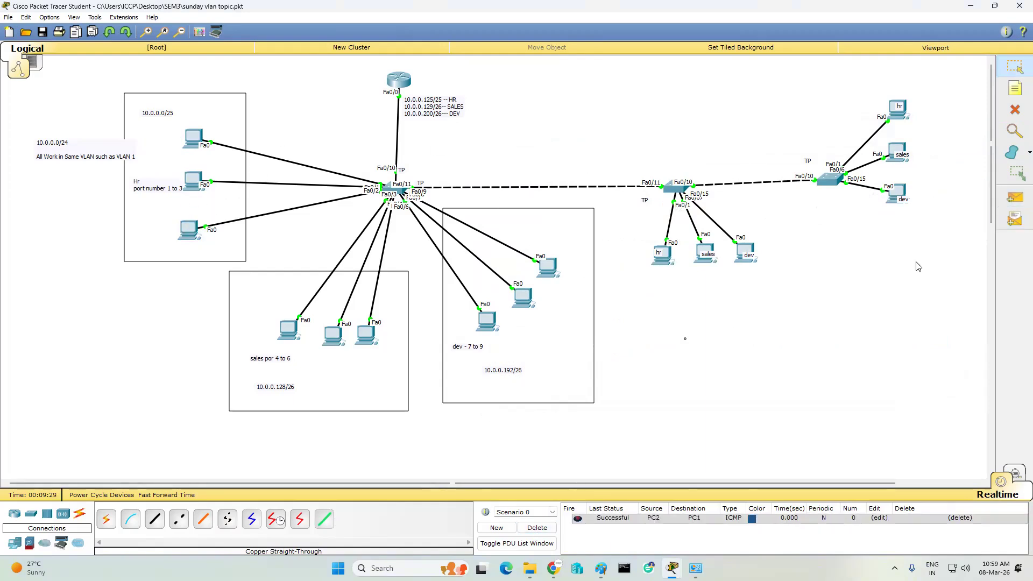
pyautogui.click(1014, 197)
pyautogui.click(209, 233)
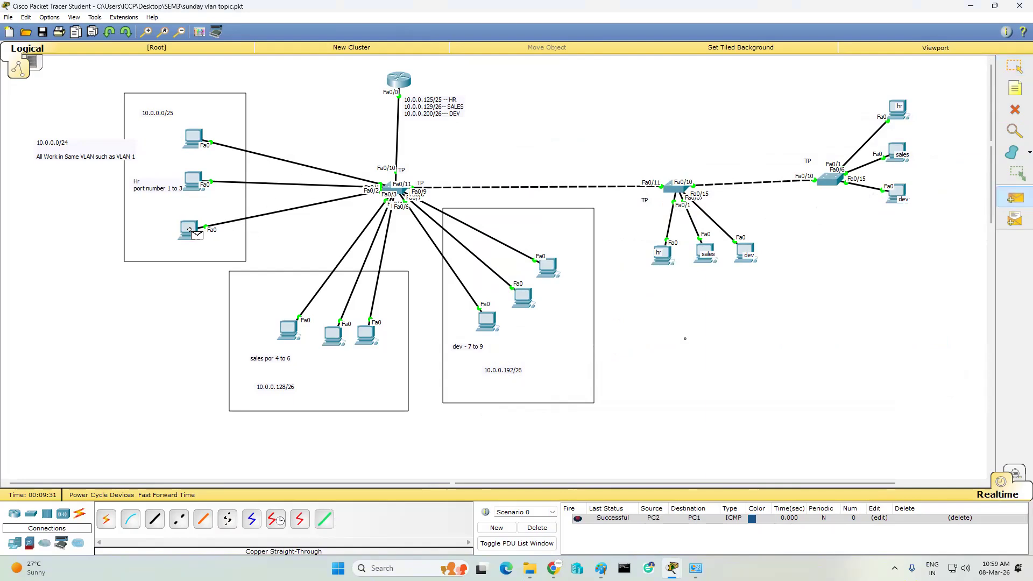
pyautogui.click(661, 260)
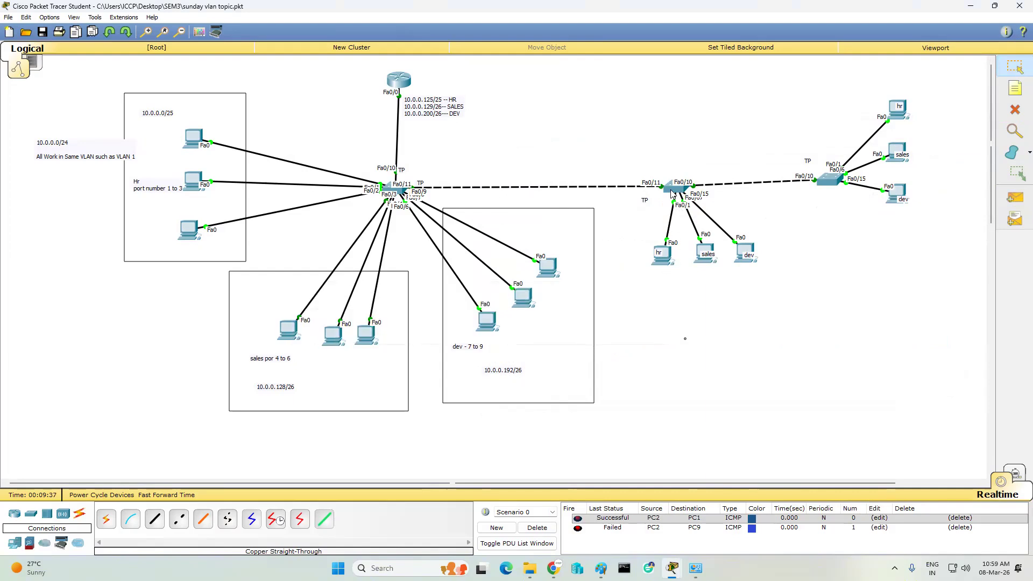
# - Ping between sales PCs: PC3→PC4 and PC5→PC4
pyautogui.moveTo(672, 194)
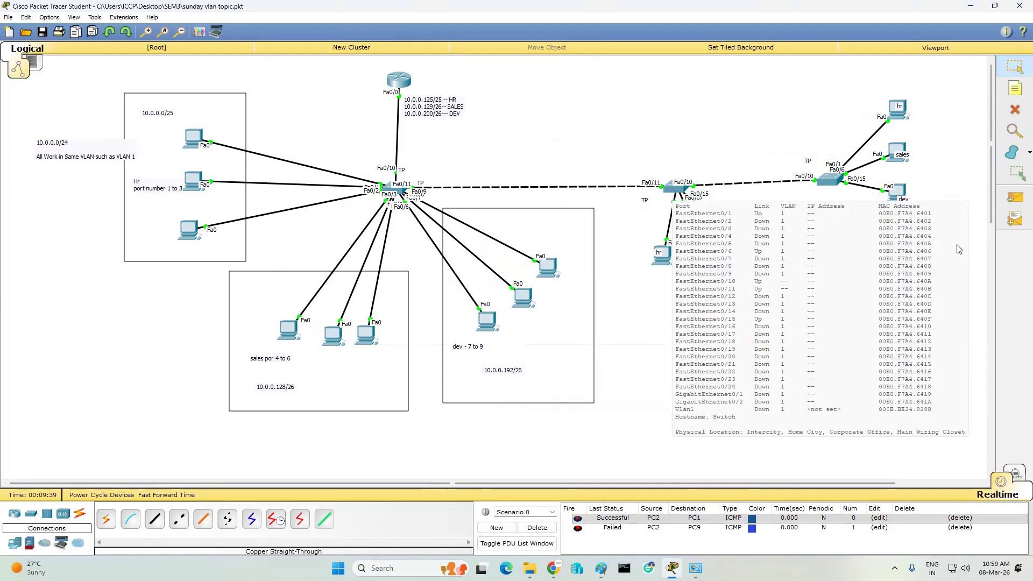
pyautogui.click(1014, 198)
pyautogui.click(289, 330)
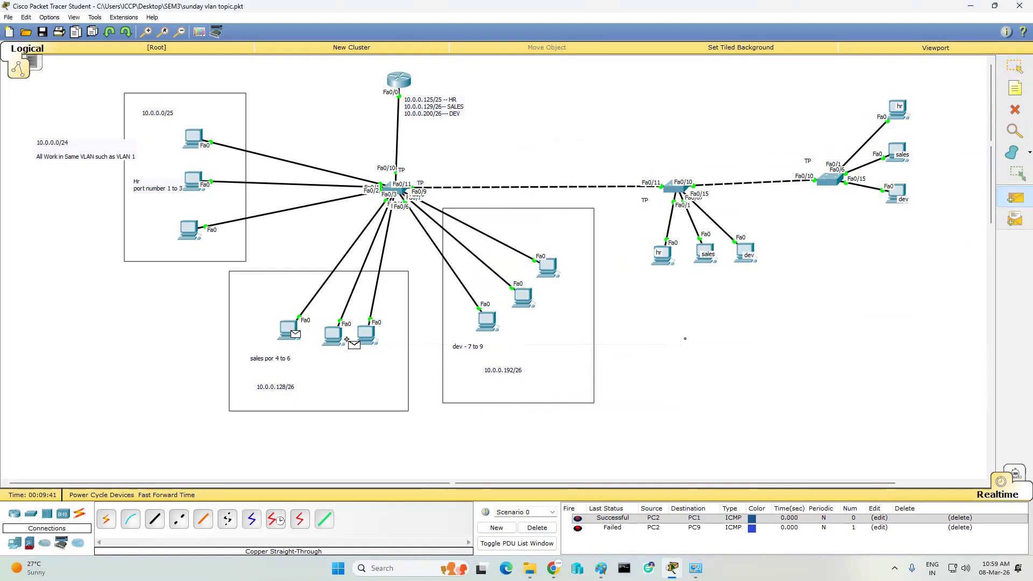
pyautogui.click(333, 335)
pyautogui.click(1001, 204)
pyautogui.click(366, 335)
pyautogui.click(333, 336)
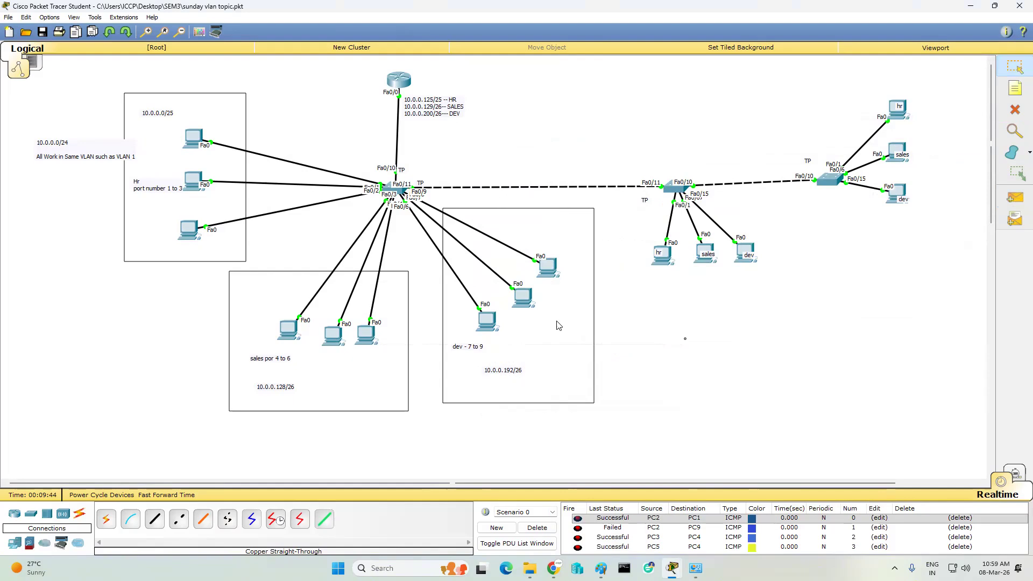
# - Send two pings between dev PCs, clear the ping list, and open Switch1
pyautogui.click(1014, 197)
pyautogui.click(487, 321)
pyautogui.click(528, 296)
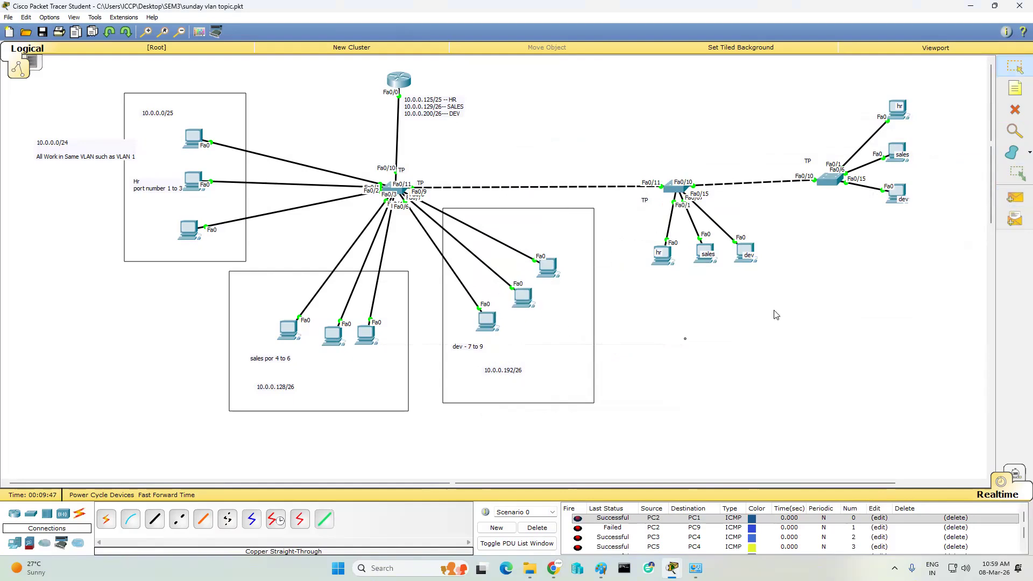
pyautogui.click(1014, 197)
pyautogui.click(554, 263)
pyautogui.click(521, 293)
pyautogui.click(536, 528)
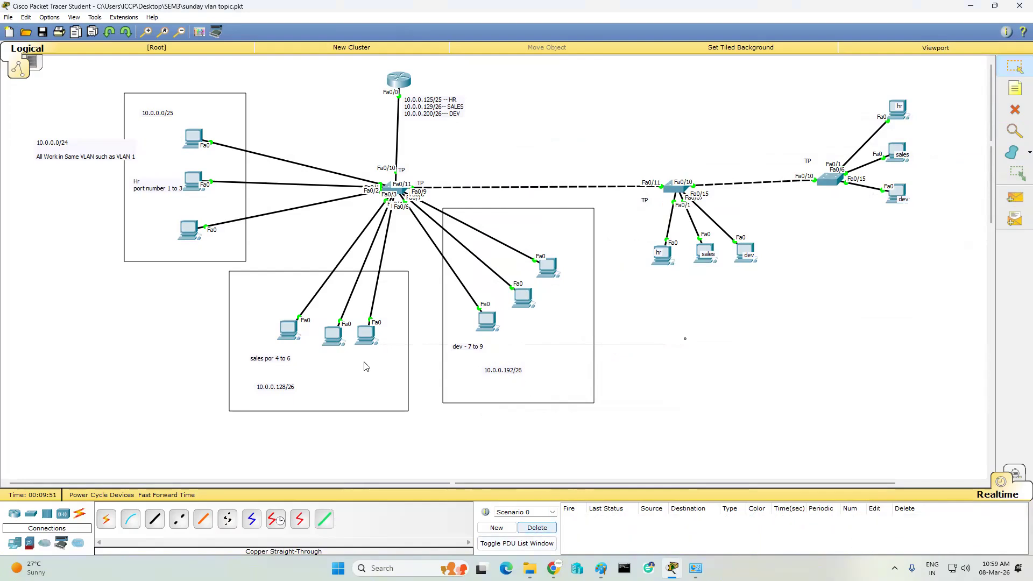
pyautogui.click(675, 189)
# - In Switch1's CLI, enable and check 'show vtp status': VTP client in domain iccp
pyautogui.click(432, 170)
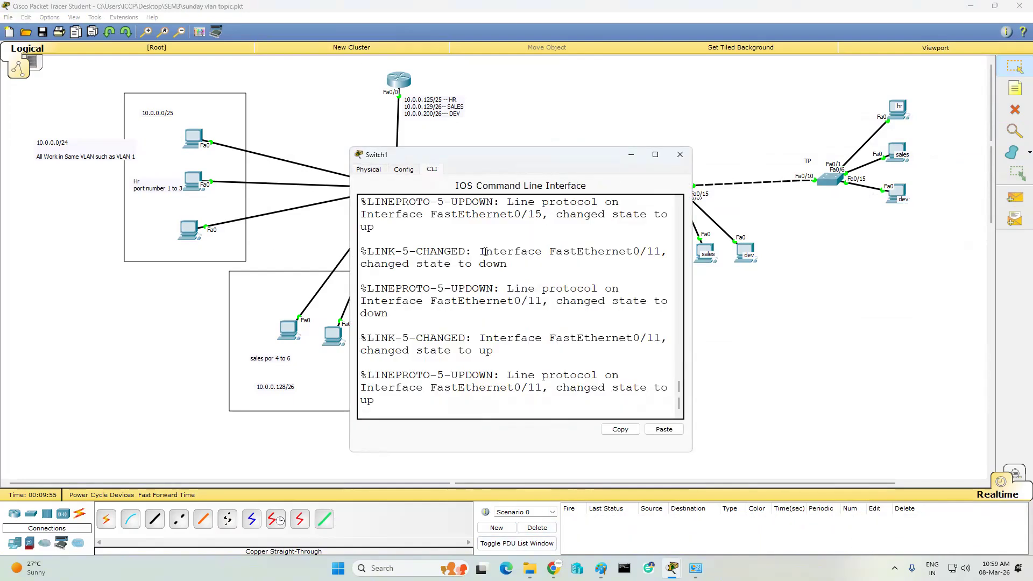
pyautogui.press('Return')
pyautogui.press('Return')
pyautogui.press('Return')
pyautogui.press('Return')
pyautogui.write('en')
pyautogui.press('Return')
pyautogui.press('Return')
pyautogui.press('Return')
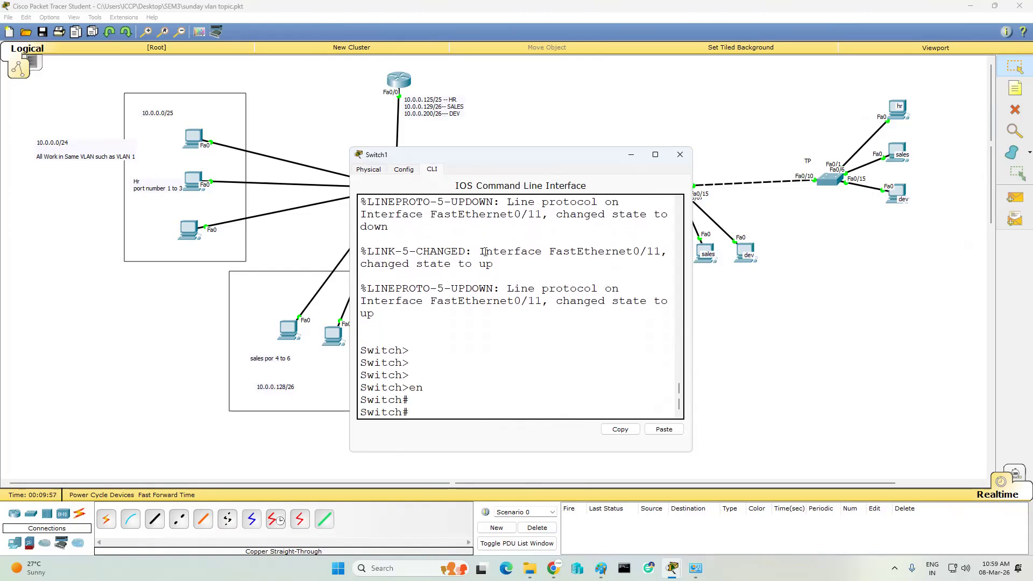
pyautogui.write('sh')
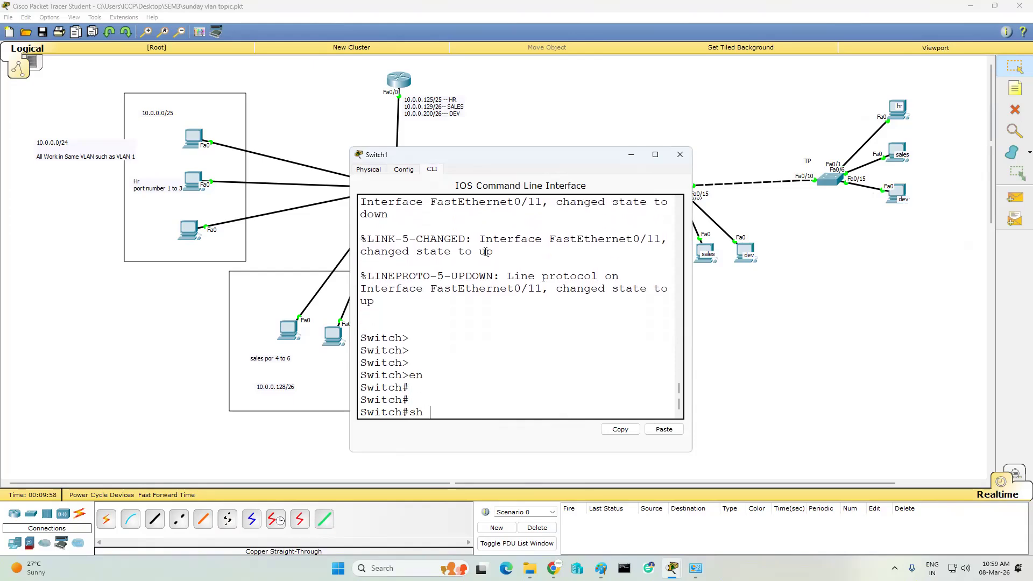
pyautogui.write(' vtp st')
pyautogui.press('Tab')
pyautogui.press('Return')
pyautogui.press('Return')
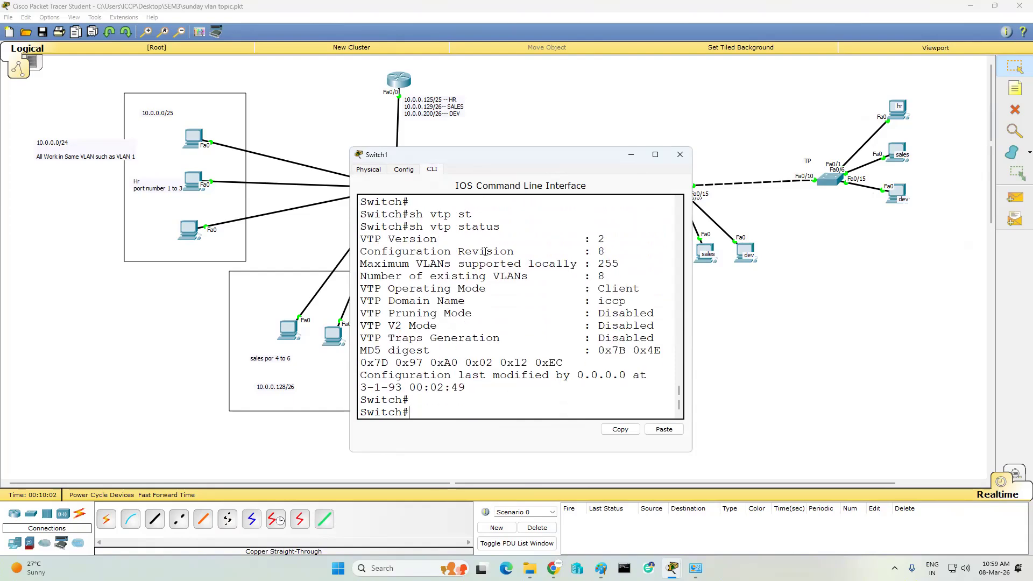
pyautogui.moveTo(619, 275); pyautogui.dragTo(590, 266)
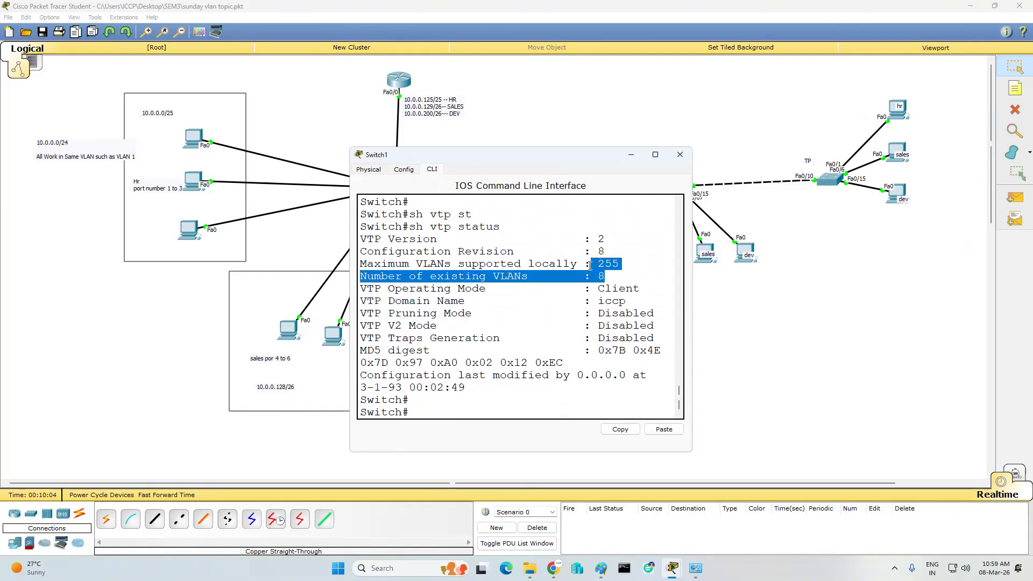
pyautogui.click(600, 299)
# - List Switch1's VLANs showing hr, sales and dev active, then enter 'conf t'
pyautogui.write('sh vlan')
pyautogui.press('Return')
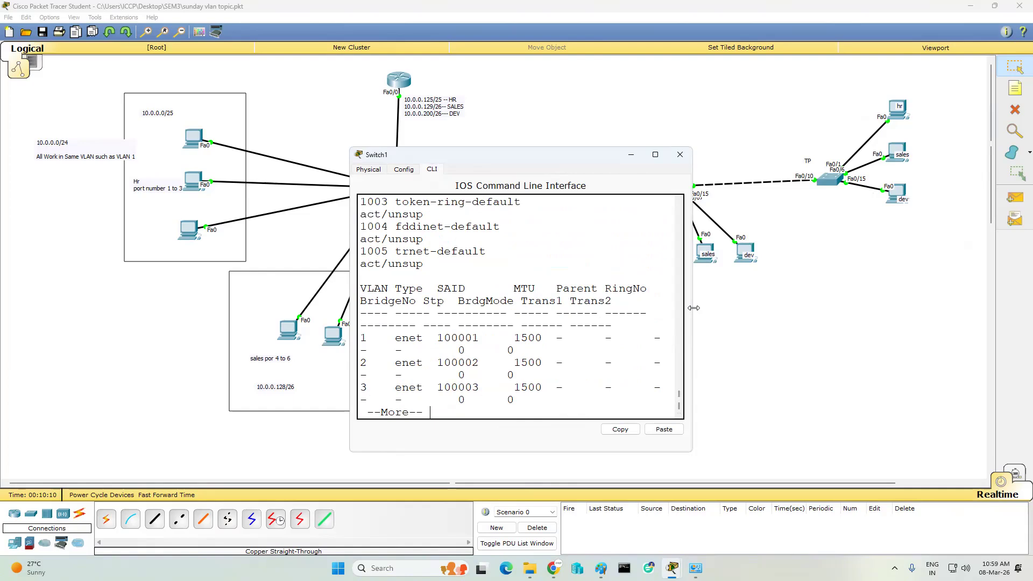
pyautogui.moveTo(694, 308); pyautogui.dragTo(932, 307)
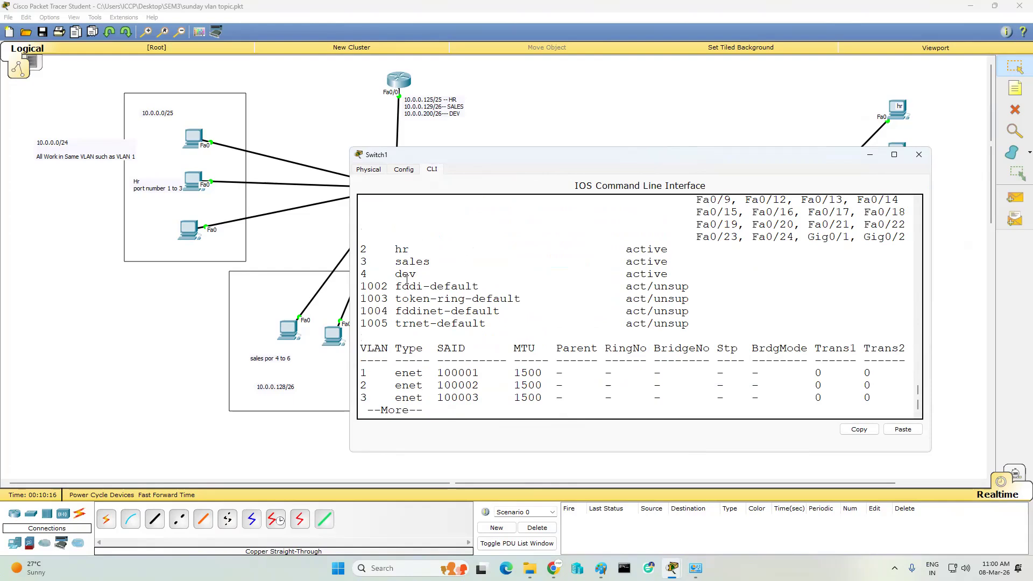
pyautogui.press('Return')
pyautogui.press('Return')
pyautogui.press('Return')
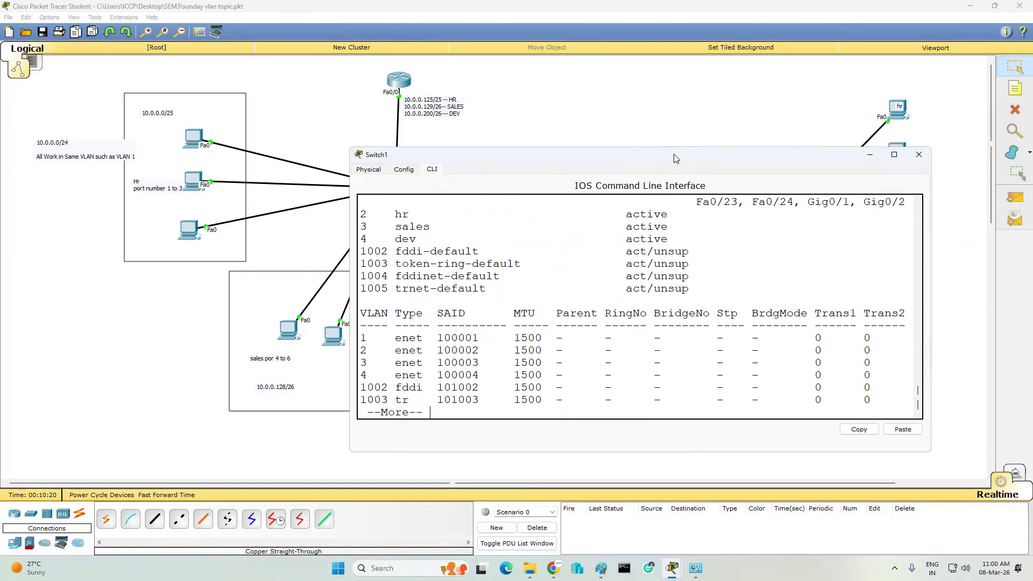
pyautogui.moveTo(670, 156); pyautogui.dragTo(326, 109)
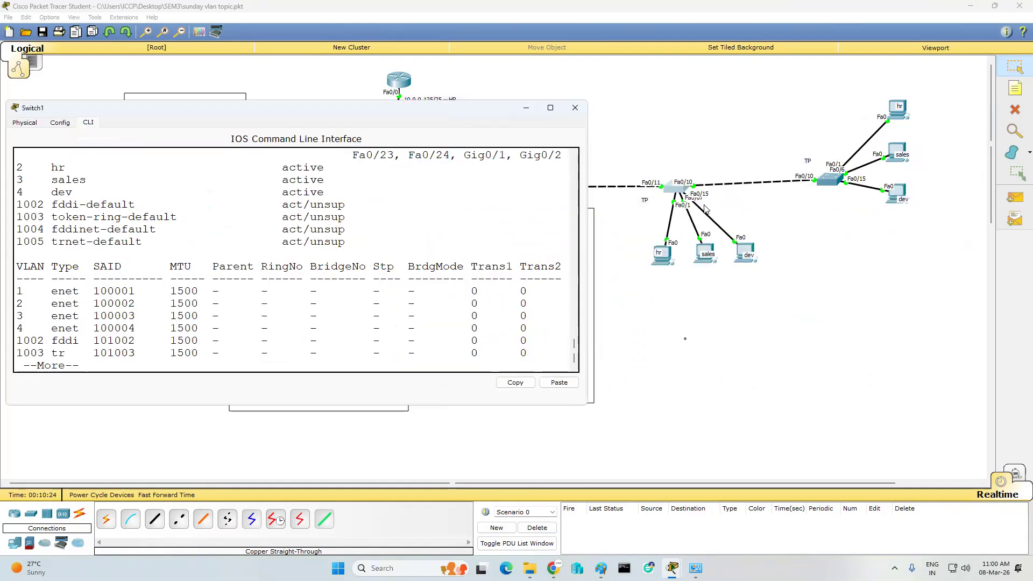
pyautogui.click(258, 338)
pyautogui.press('Return')
pyautogui.press('Return')
pyautogui.press('Return')
pyautogui.press('Return')
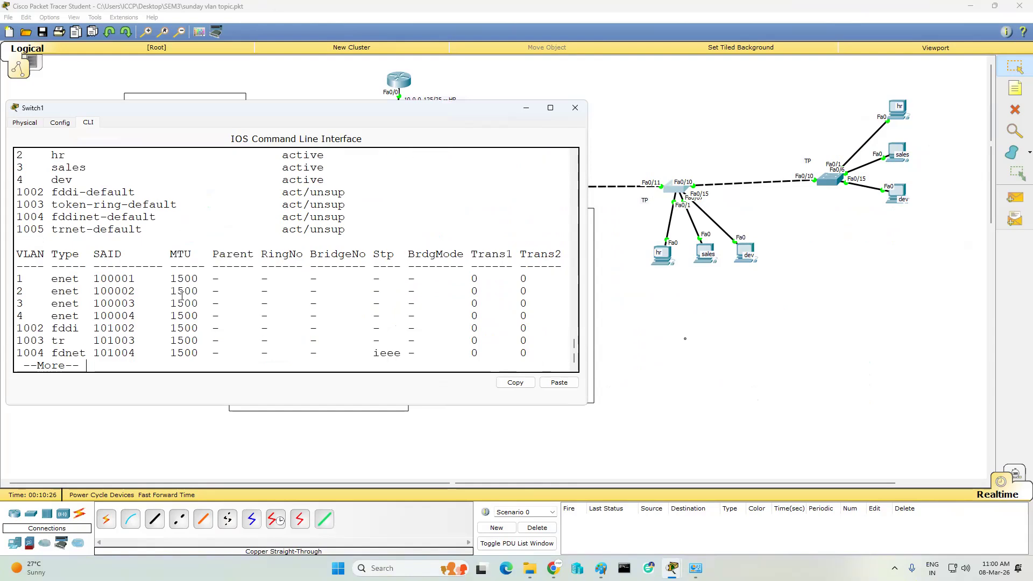
pyautogui.press('Return')
pyautogui.press('Return')
pyautogui.press('Return')
pyautogui.press('Return')
pyautogui.press('Return')
pyautogui.press('Return')
pyautogui.write('conf t')
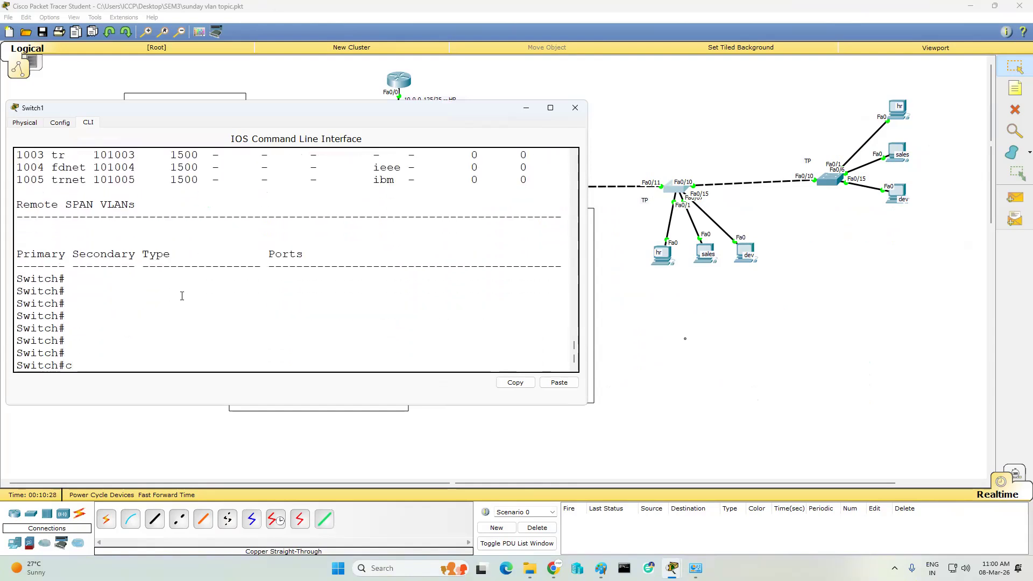
pyautogui.press('Return')
pyautogui.press('Return')
pyautogui.press('Return')
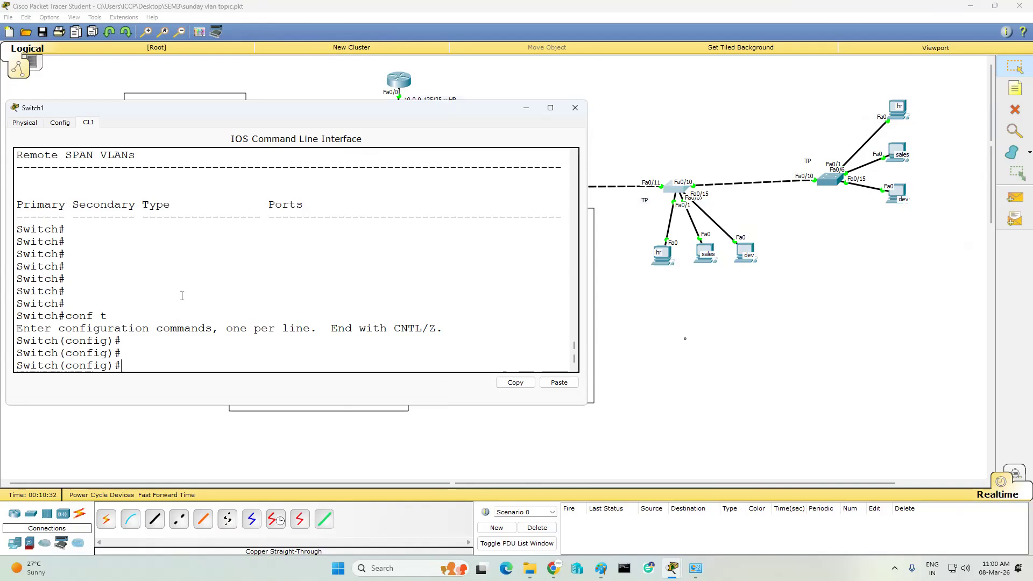
# - Make Switch1's Fa0/1 an access port in VLAN 2 (hr)
pyautogui.write('int fa0/1')
pyautogui.press('Return')
pyautogui.write('sw')
pyautogui.press('Tab')
pyautogui.write('m')
pyautogui.press('Tab')
pyautogui.write('a')
pyautogui.press('Tab')
pyautogui.press('Return')
pyautogui.write('sw')
pyautogui.press('Tab')
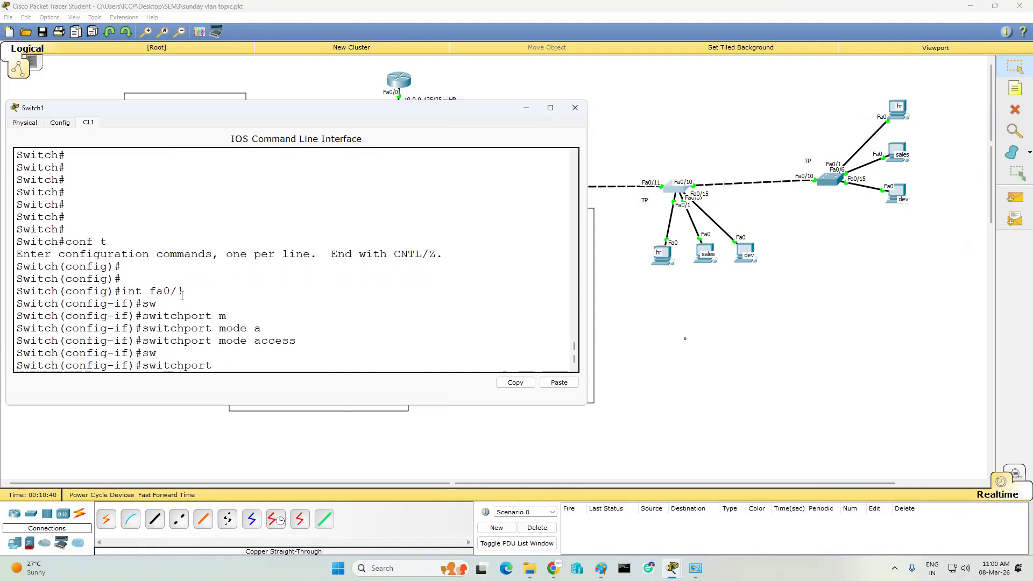
pyautogui.write('a')
pyautogui.press('Tab')
pyautogui.write('v')
pyautogui.press('Tab')
pyautogui.write('2')
pyautogui.press('Return')
pyautogui.press('Return')
pyautogui.press('Return')
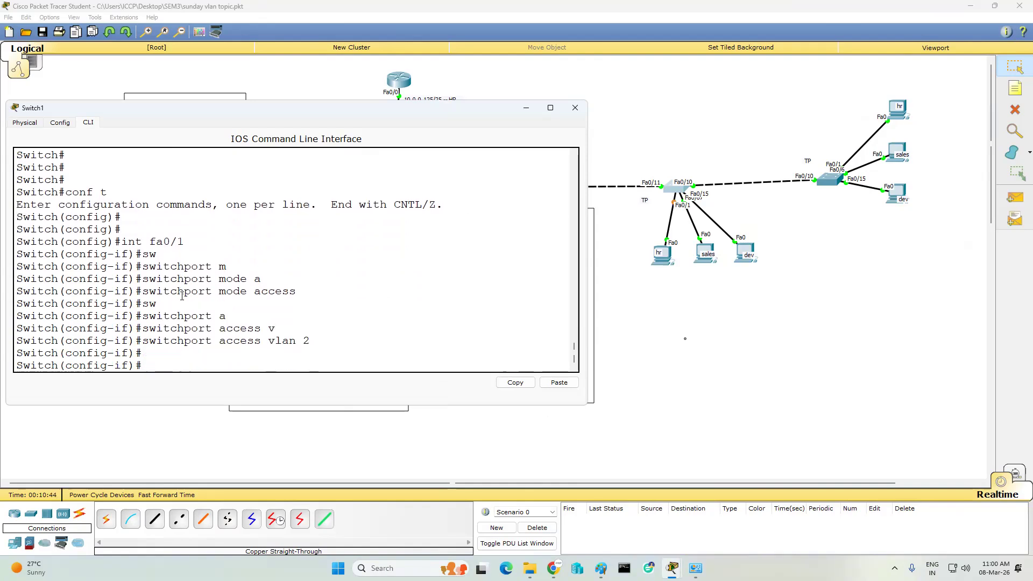
# - Make Fa0/6 an access port in VLAN 3 (sales) by editing recalled commands
pyautogui.press('Up')
pyautogui.press('Up')
pyautogui.press('Up')
pyautogui.press('BackSpace')
pyautogui.write('6')
pyautogui.press('Return')
pyautogui.press('Up')
pyautogui.press('Up')
pyautogui.press('Up')
pyautogui.press('Return')
pyautogui.press('Up')
pyautogui.press('Up')
pyautogui.press('Up')
pyautogui.press('BackSpace')
pyautogui.write('3')
pyautogui.press('Return')
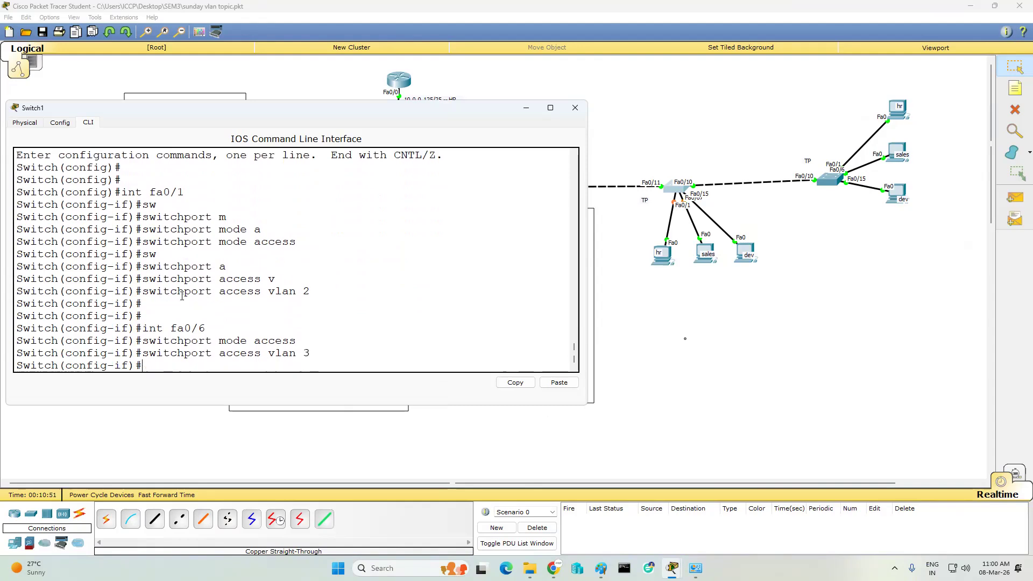
pyautogui.press('Return')
pyautogui.press('Return')
# - Make Fa0/15 an access port in VLAN 4 (dev)
pyautogui.press('Up')
pyautogui.press('Up')
pyautogui.press('Up')
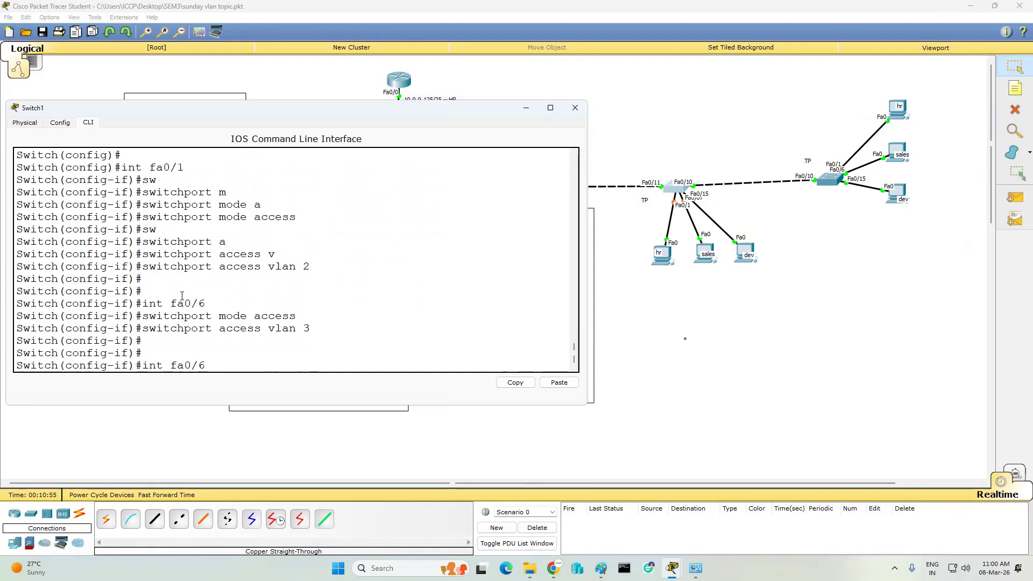
pyautogui.press('BackSpace')
pyautogui.write('15')
pyautogui.press('Return')
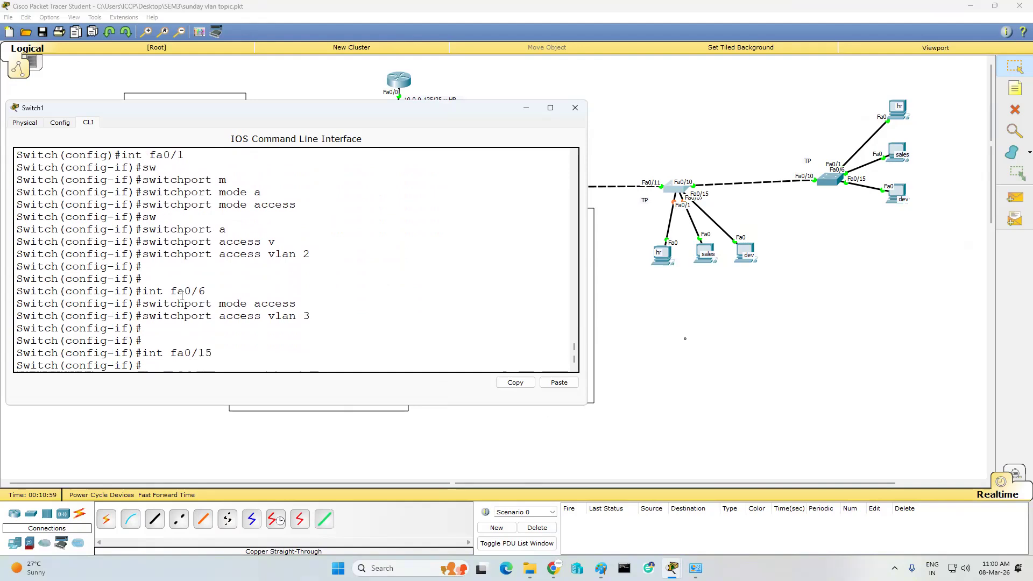
pyautogui.press('Up')
pyautogui.press('Up')
pyautogui.press('Up')
pyautogui.press('Return')
pyautogui.press('Up')
pyautogui.press('Up')
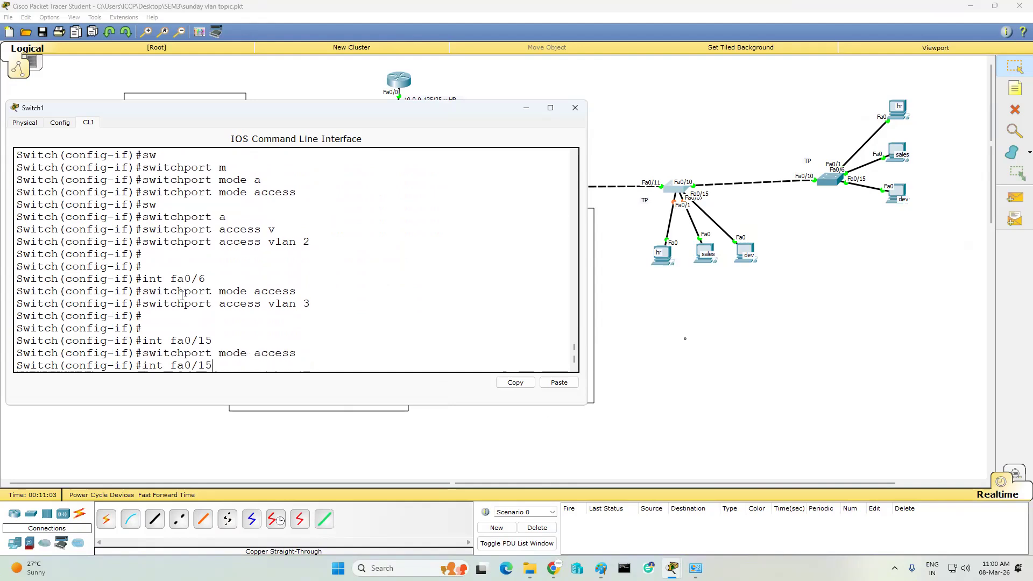
pyautogui.press('Up')
pyautogui.press('BackSpace')
pyautogui.write('4')
pyautogui.press('Return')
pyautogui.press('Return')
pyautogui.press('Return')
# - Exit config mode, save with wr, and confirm port assignments with sh vlan
pyautogui.write('end')
pyautogui.press('Return')
pyautogui.write('wr')
pyautogui.press('Return')
pyautogui.press('Return')
pyautogui.press('Return')
pyautogui.write('sh vlan')
pyautogui.press('Return')
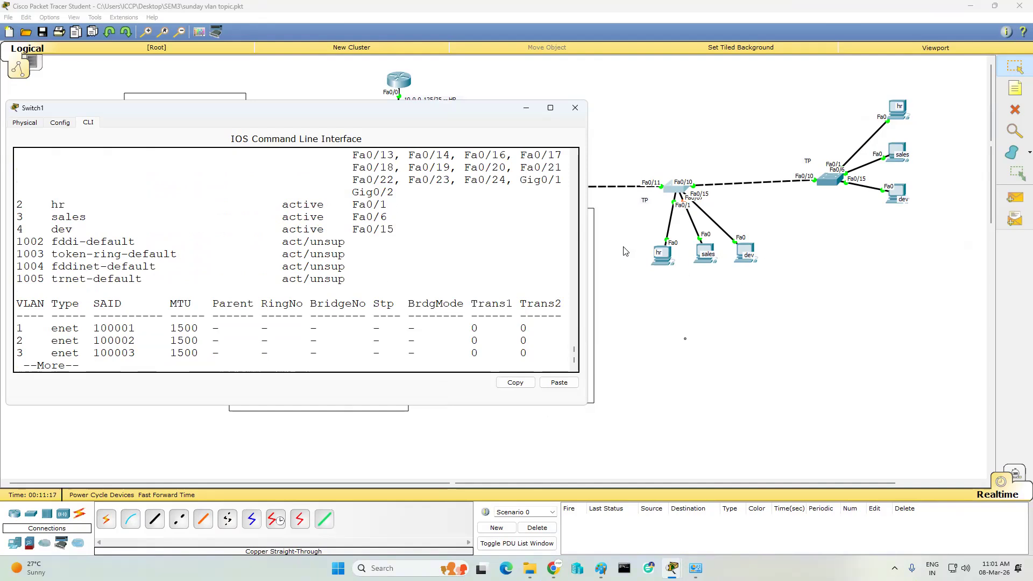
pyautogui.click(575, 107)
# - On Switch2's CLI, enter privileged mode with en and page through the sh vlan output
pyautogui.click(822, 180)
pyautogui.click(431, 169)
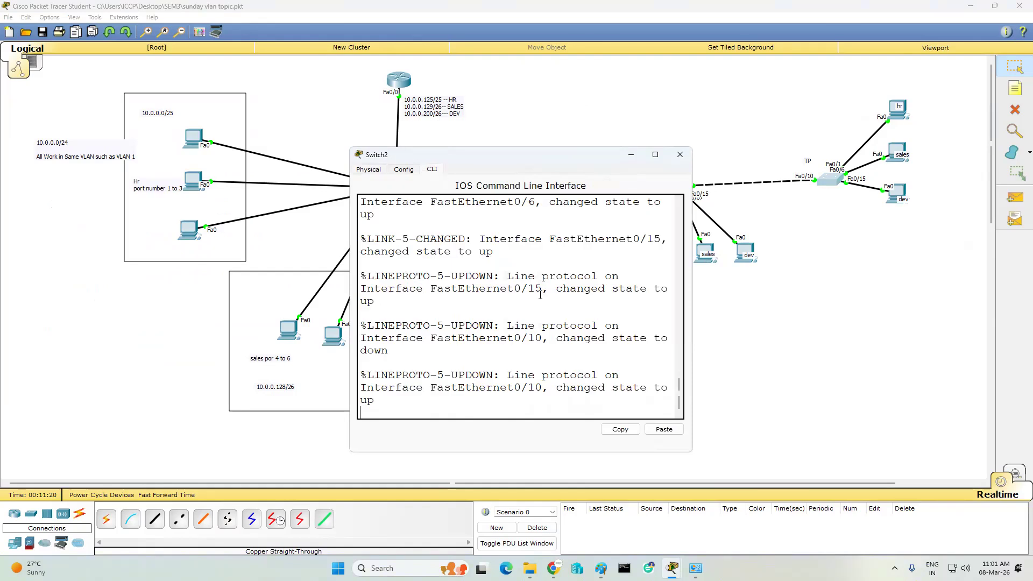
pyautogui.press('Return')
pyautogui.press('Return')
pyautogui.press('Return')
pyautogui.press('Return')
pyautogui.write('e')
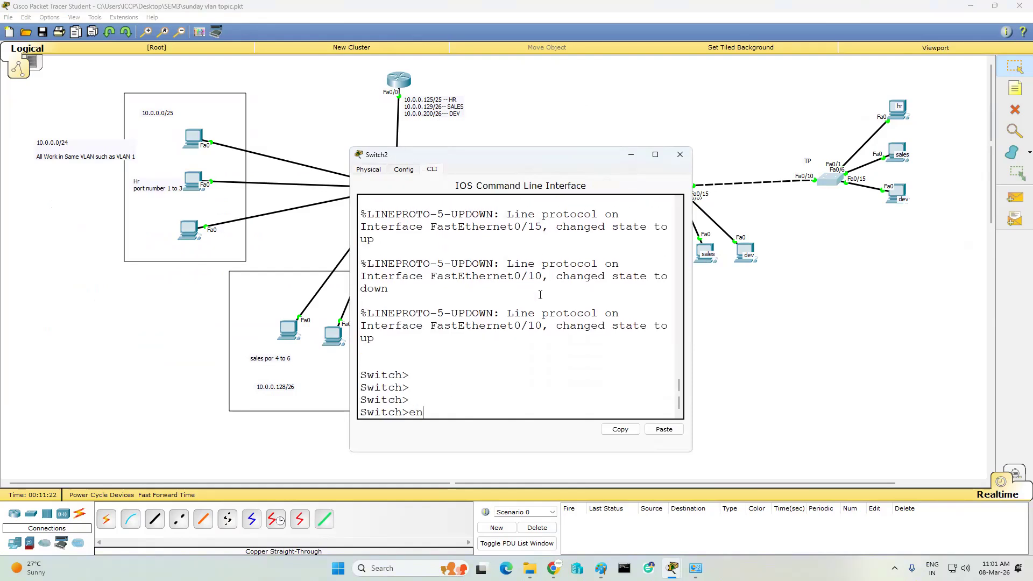
pyautogui.write('n')
pyautogui.press('Return')
pyautogui.press('Return')
pyautogui.press('Return')
pyautogui.write('sh vla')
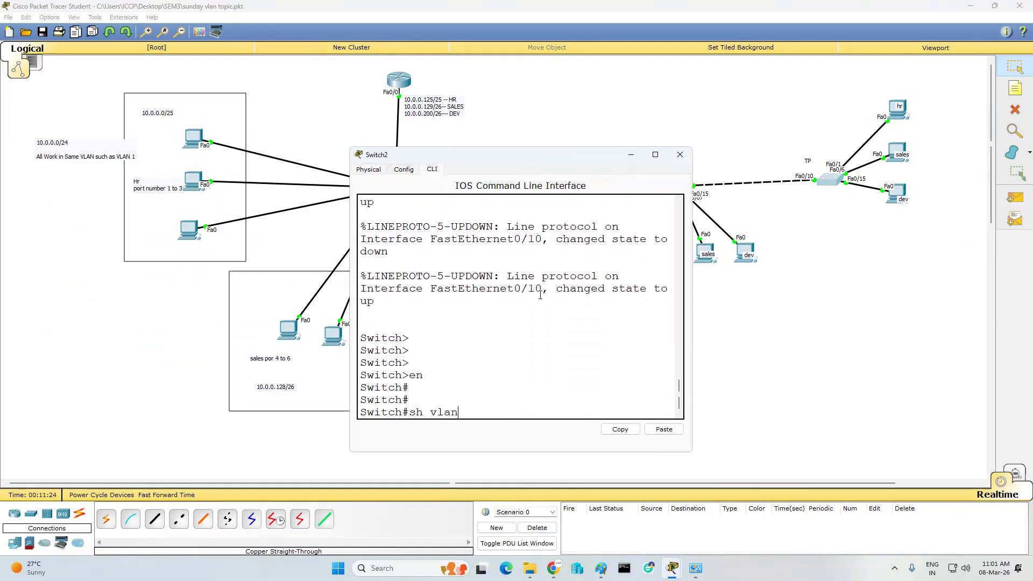
pyautogui.press('Return')
pyautogui.scroll(3, 538, 294)
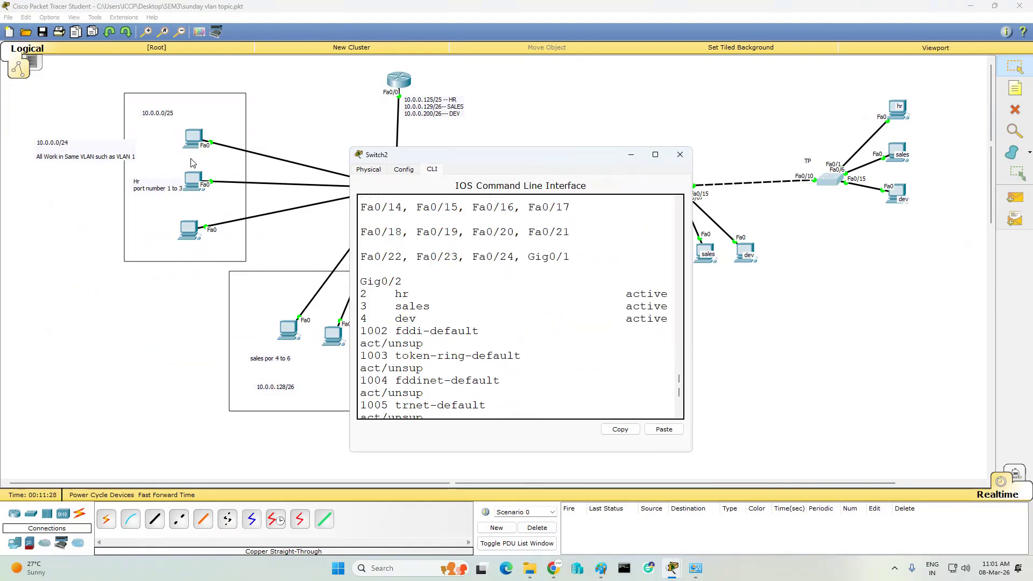
pyautogui.click(679, 154)
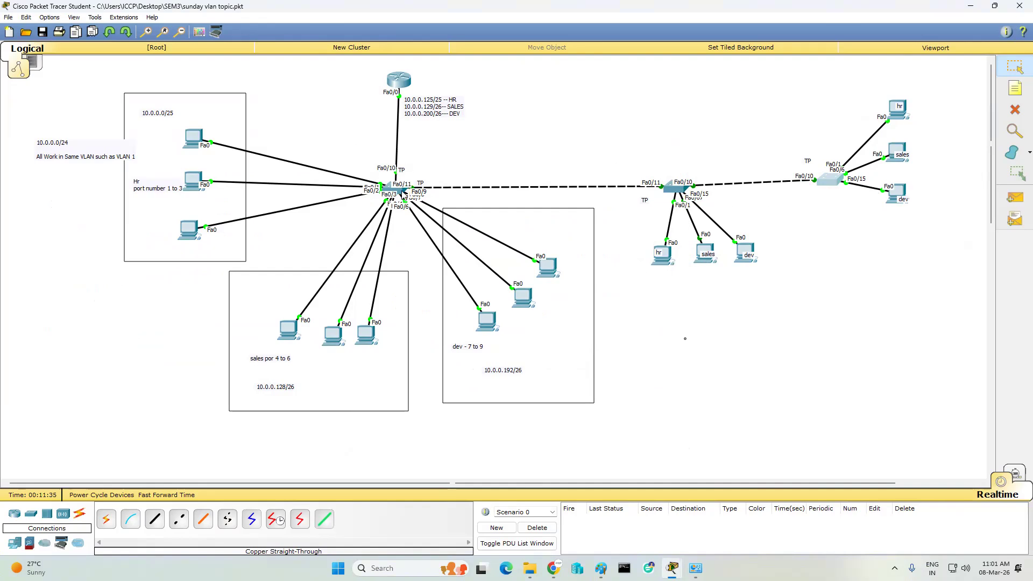
pyautogui.moveTo(405, 189)
pyautogui.click(835, 178)
pyautogui.press('Return')
pyautogui.press('Return')
pyautogui.press('Return')
pyautogui.press('Return')
pyautogui.press('Return')
pyautogui.press('Return')
pyautogui.press('Return')
pyautogui.press('Return')
pyautogui.press('Return')
pyautogui.press('Return')
pyautogui.press('Return')
pyautogui.press('Return')
pyautogui.press('Return')
pyautogui.press('Return')
pyautogui.press('Return')
pyautogui.press('Return')
pyautogui.press('Return')
pyautogui.press('Return')
pyautogui.press('Return')
pyautogui.press('Return')
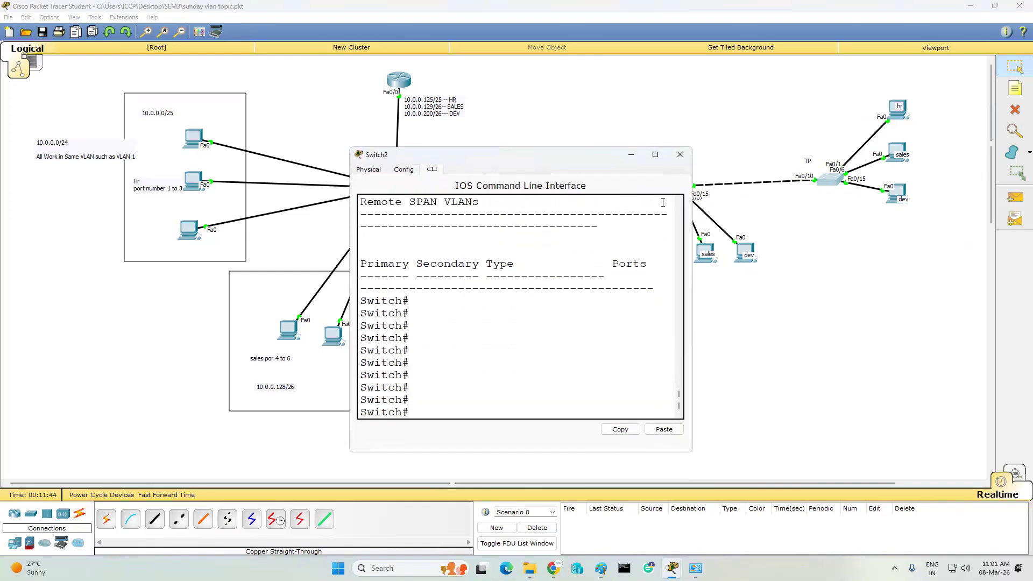
# - Enter conf t and make Switch2's Fa0/1 an access port in VLAN 2
pyautogui.write('conf t')
pyautogui.press('Return')
pyautogui.press('Return')
pyautogui.press('Return')
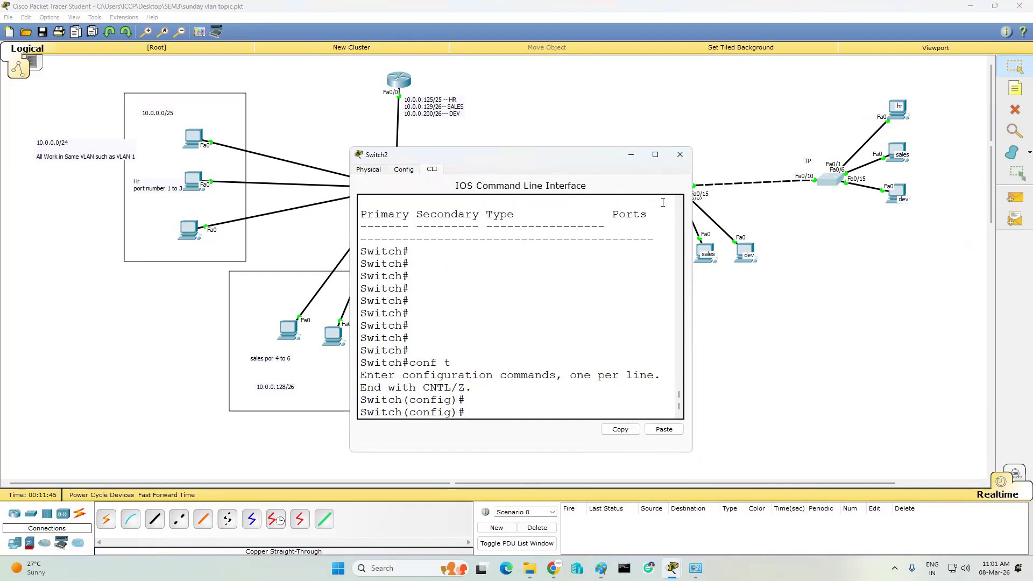
pyautogui.write('i')
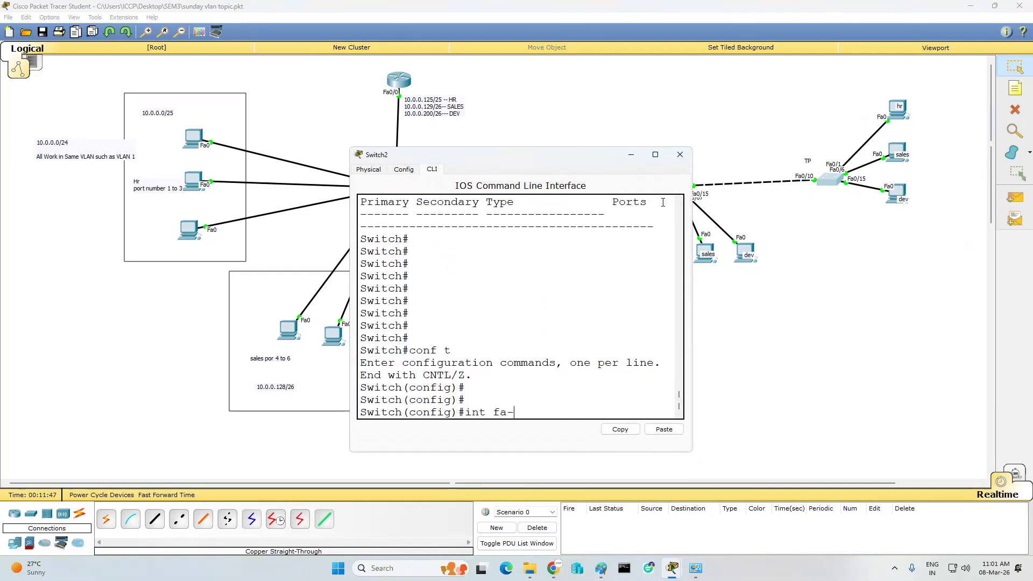
pyautogui.write('nt fa0/1')
pyautogui.press('Return')
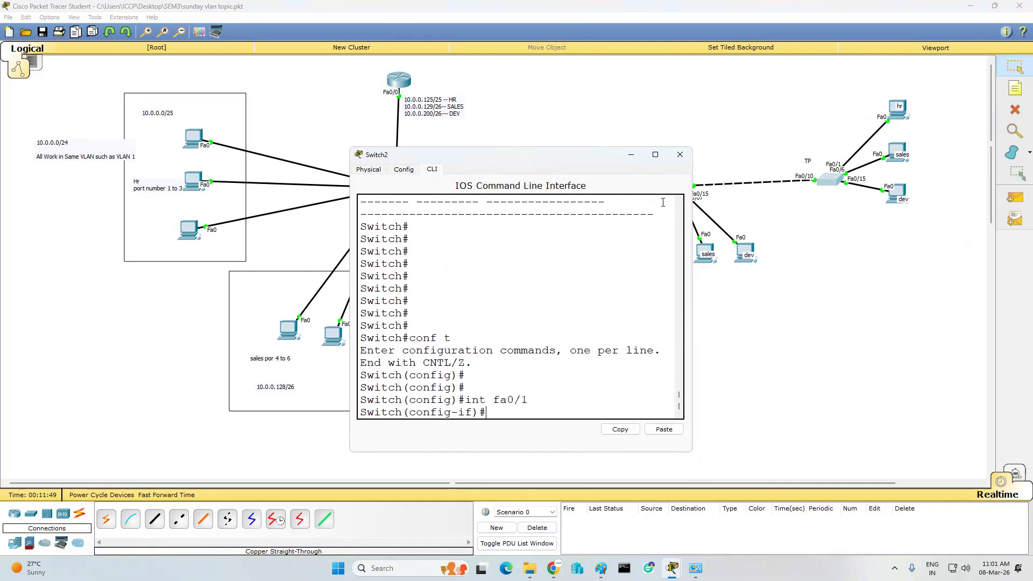
pyautogui.write('sw')
pyautogui.press('Tab')
pyautogui.write('m')
pyautogui.press('Tab')
pyautogui.write('a')
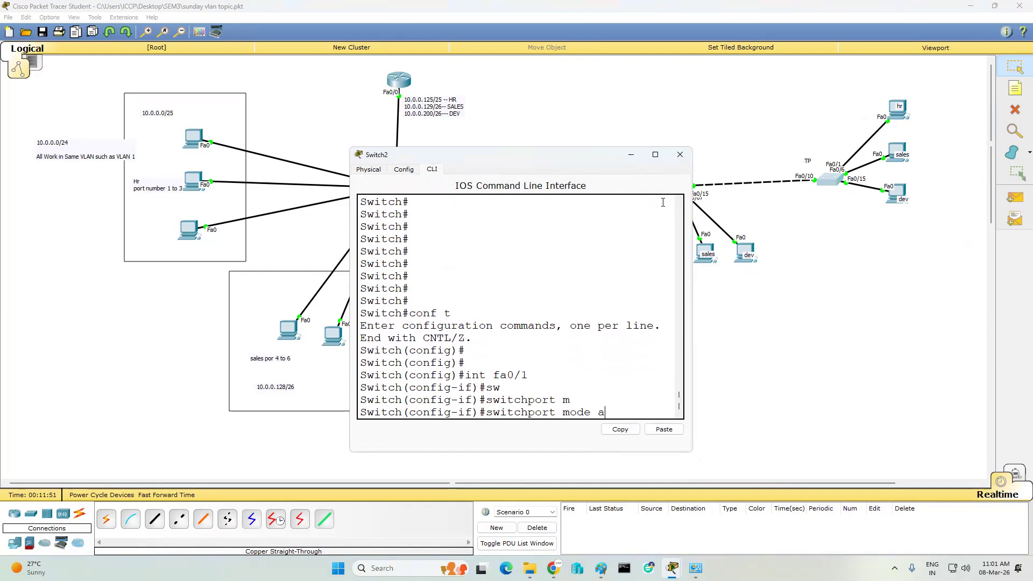
pyautogui.press('Tab')
pyautogui.press('Return')
pyautogui.write('sw')
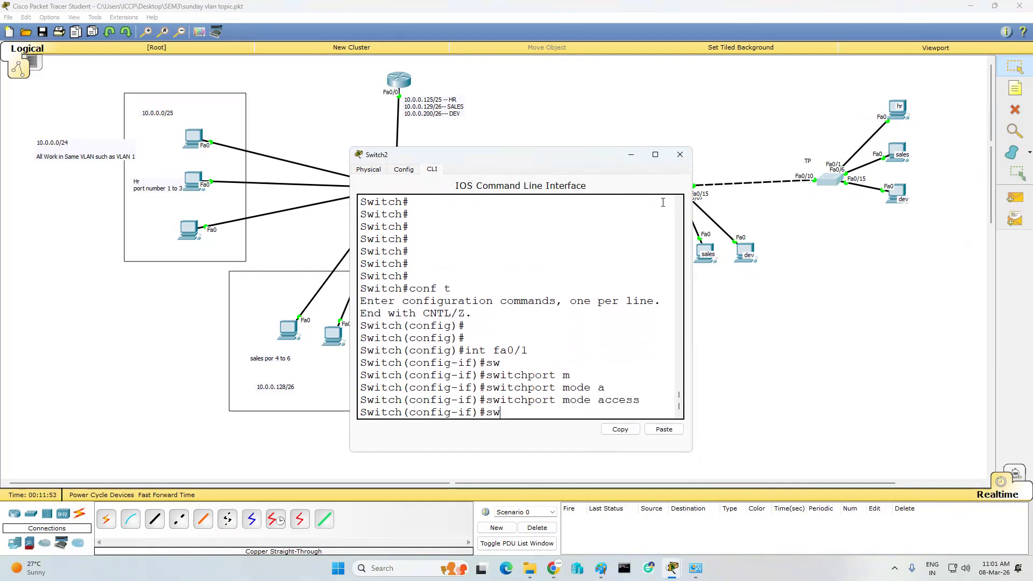
pyautogui.press('Tab')
pyautogui.write('m')
pyautogui.press('Tab')
pyautogui.press('BackSpace')
pyautogui.press('BackSpace')
pyautogui.write('a')
pyautogui.press('Tab')
pyautogui.write('v')
pyautogui.press('Tab')
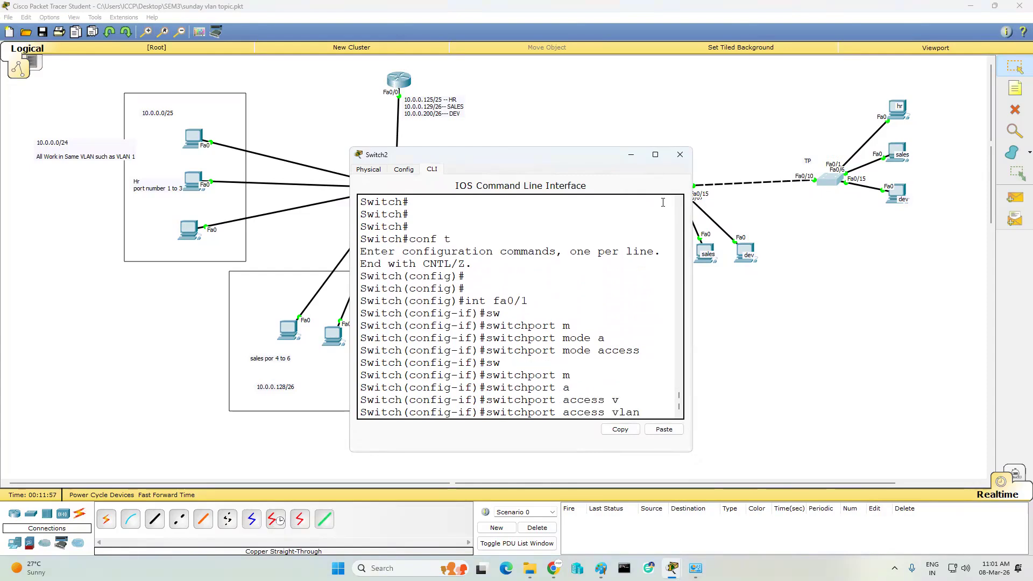
pyautogui.write('2')
pyautogui.press('Return')
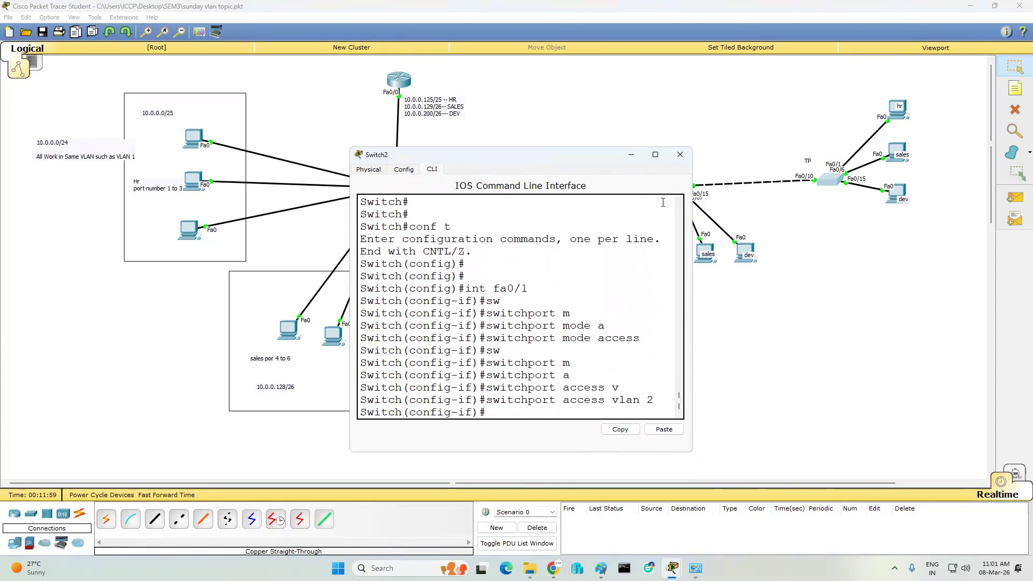
# - Make Fa0/6 an access port in VLAN 3 using recalled commands
pyautogui.press('Return')
pyautogui.press('Return')
pyautogui.press('Up')
pyautogui.press('Up')
pyautogui.press('Up')
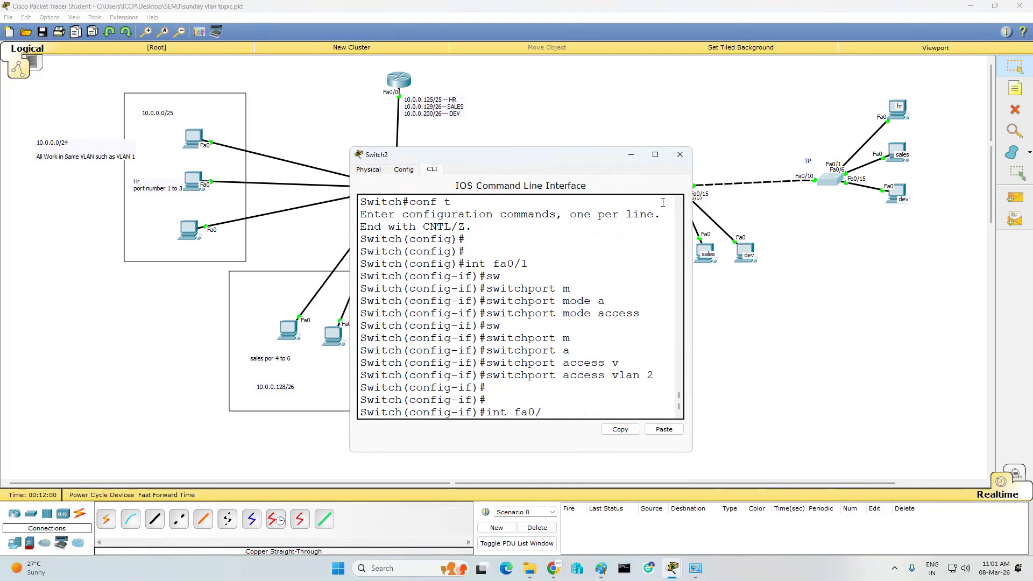
pyautogui.write('6')
pyautogui.press('Return')
pyautogui.press('Up')
pyautogui.press('Up')
pyautogui.press('Up')
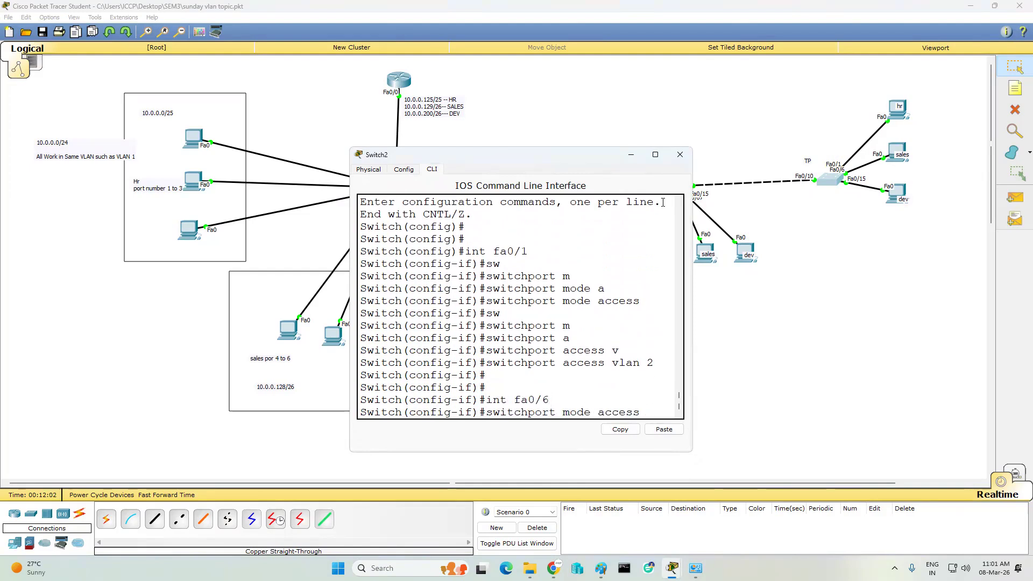
pyautogui.press('Return')
pyautogui.press('Up')
pyautogui.press('Up')
pyautogui.press('Up')
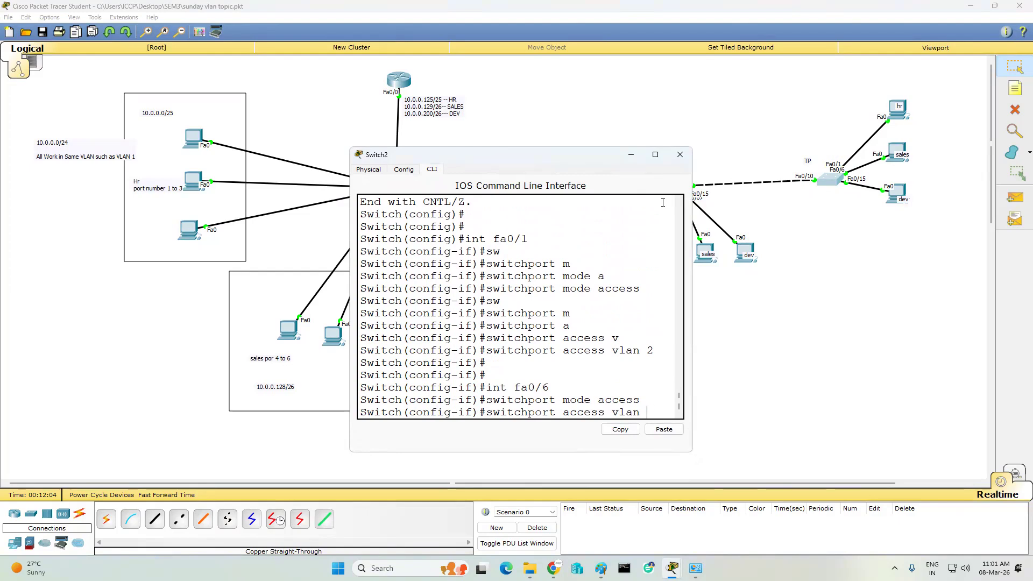
pyautogui.press('Return')
pyautogui.press('Return')
pyautogui.press('Return')
# - Make Fa0/15 an access port in VLAN 4
pyautogui.press('Up')
pyautogui.press('Up')
pyautogui.press('Up')
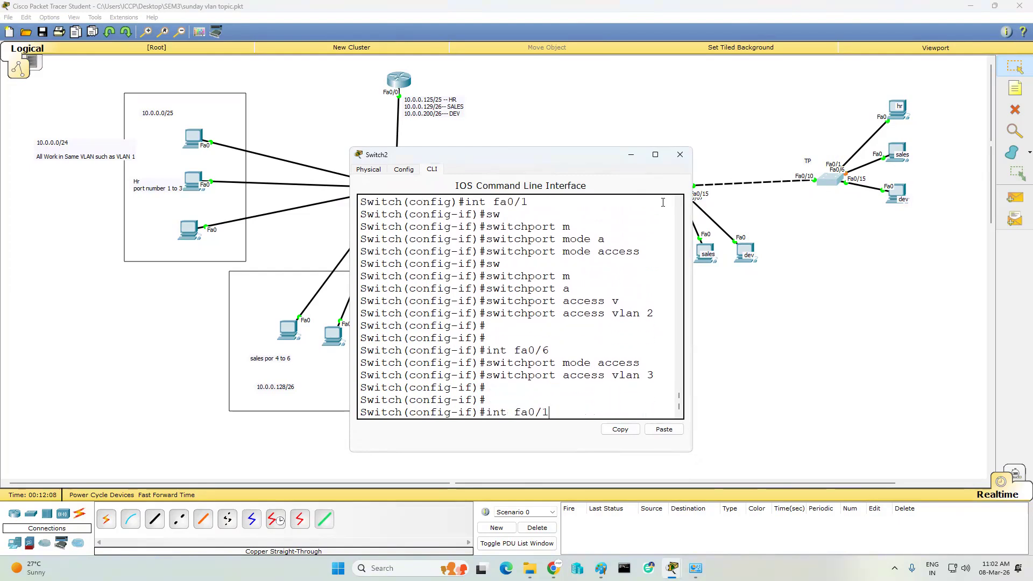
pyautogui.press('Return')
pyautogui.press('Up')
pyautogui.press('Up')
pyautogui.press('Up')
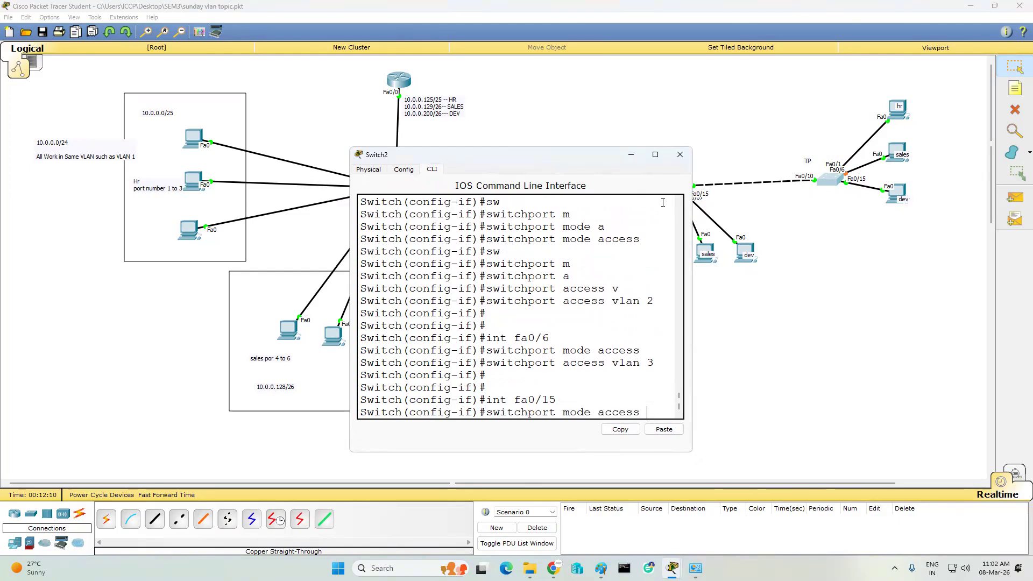
pyautogui.press('Return')
pyautogui.press('Up')
pyautogui.press('Up')
pyautogui.press('Up')
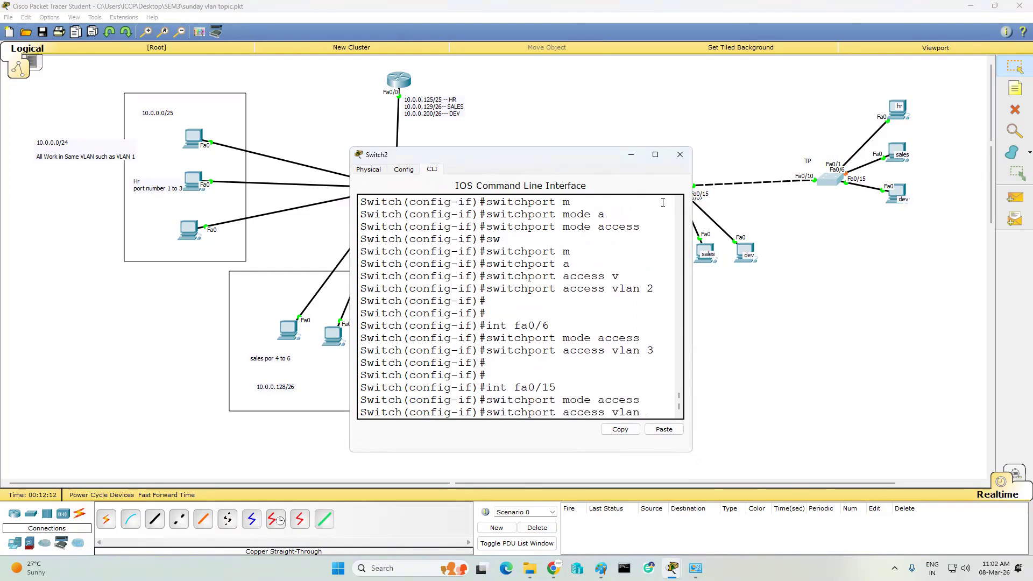
pyautogui.write('4')
pyautogui.press('Return')
# - Leave configuration mode with end and save Switch2's configuration with wr
pyautogui.press('Return')
pyautogui.press('Return')
pyautogui.write('end')
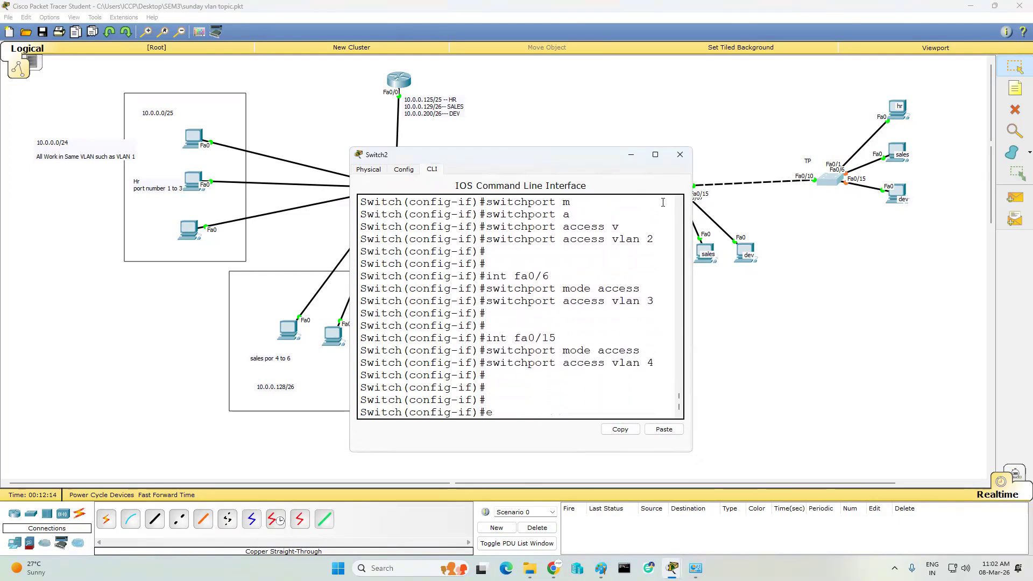
pyautogui.press('Return')
pyautogui.write('wr')
pyautogui.press('Return')
pyautogui.press('Return')
pyautogui.press('Return')
pyautogui.press('Return')
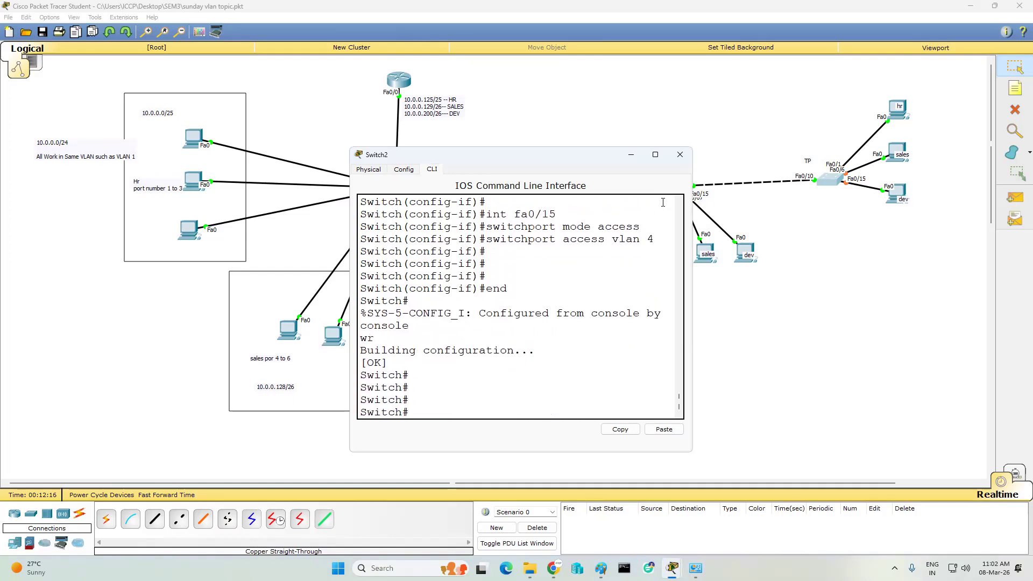
# - Send a simple PDU ping from PC11 to PC7
pyautogui.click(680, 154)
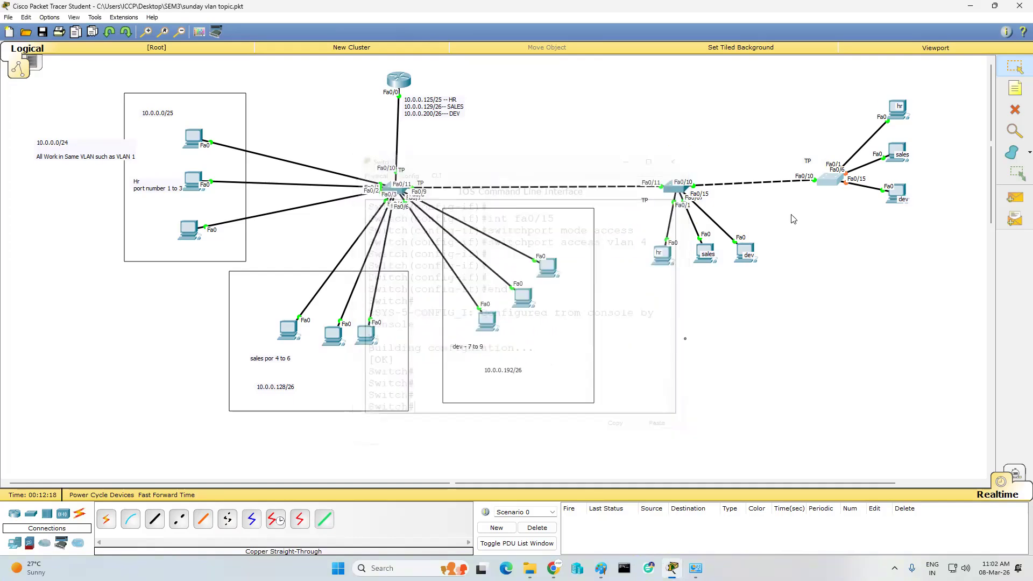
pyautogui.click(1015, 198)
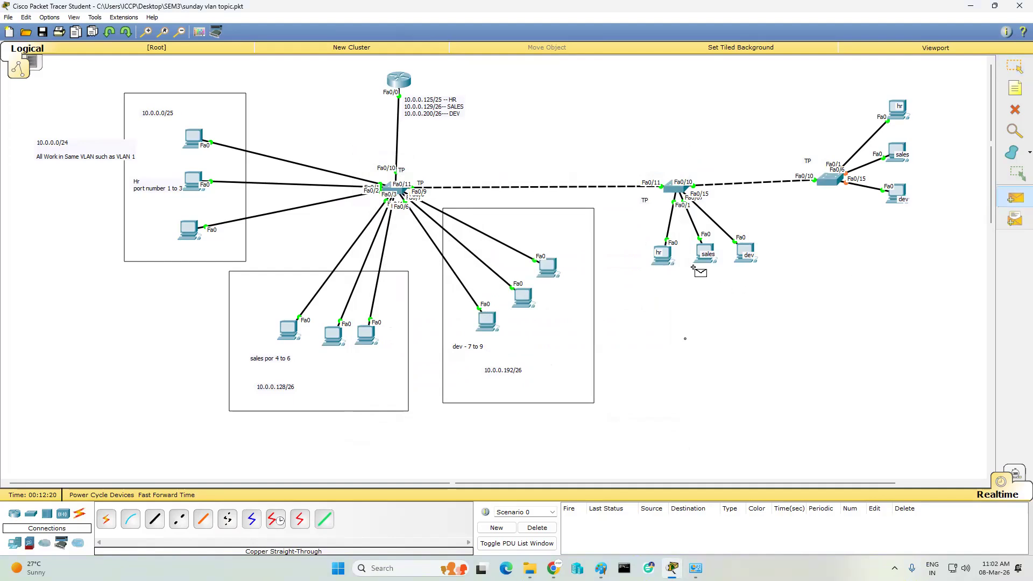
pyautogui.click(666, 260)
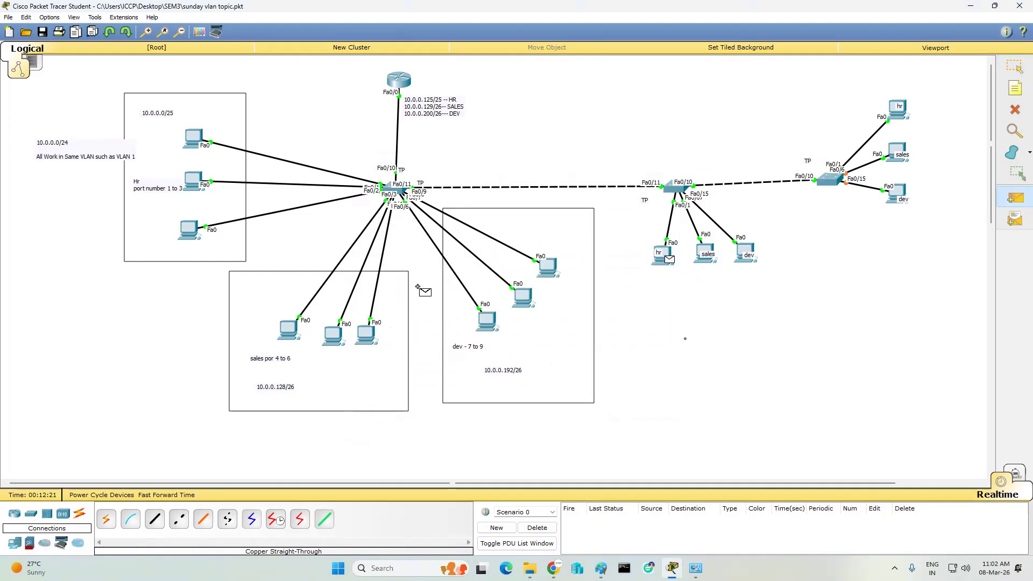
pyautogui.click(190, 137)
# - Add two more test pings from the sales PC, then clear the ping list
pyautogui.click(1015, 198)
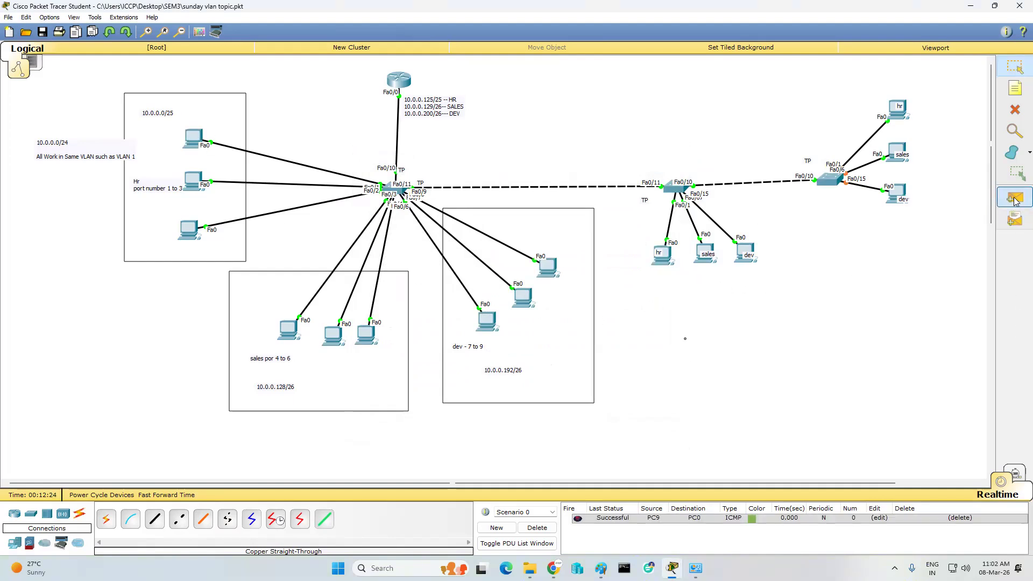
pyautogui.click(704, 249)
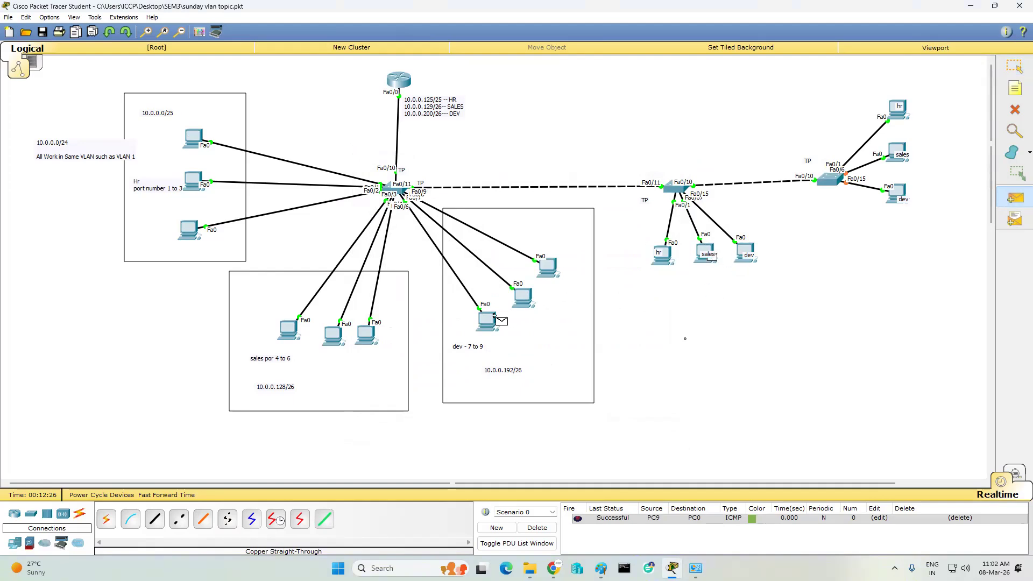
pyautogui.click(333, 335)
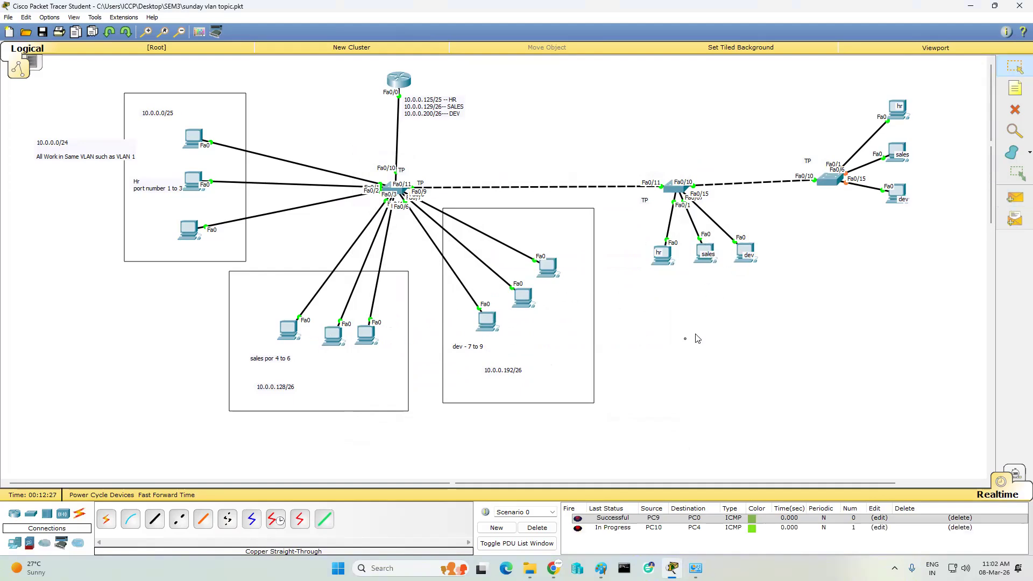
pyautogui.click(1015, 198)
pyautogui.click(707, 253)
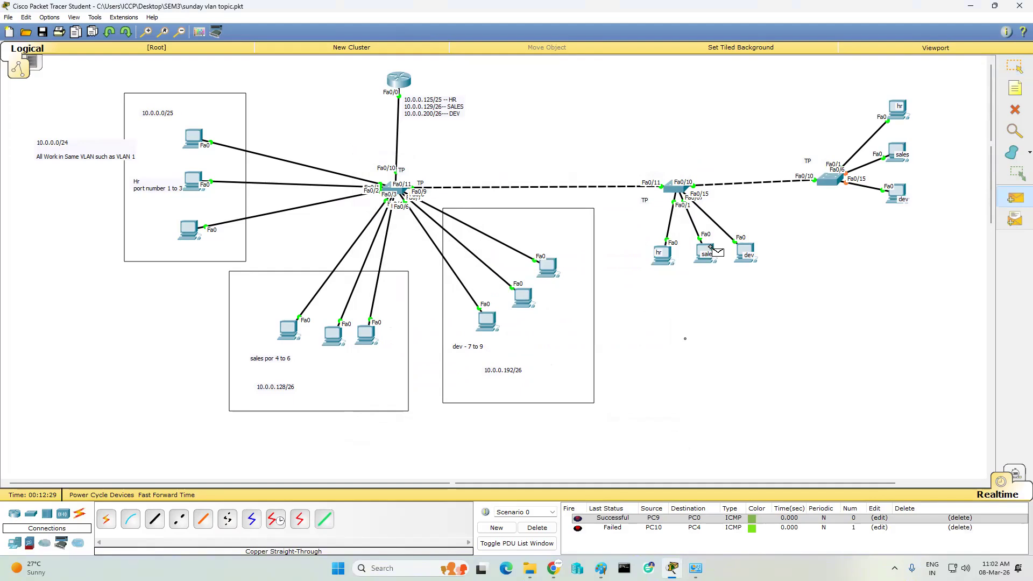
pyautogui.click(524, 296)
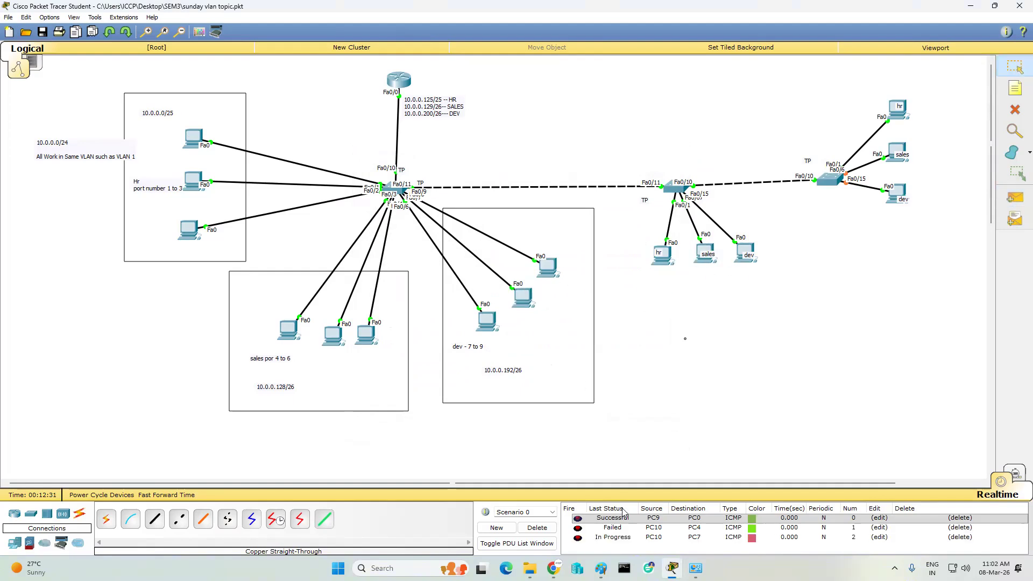
pyautogui.click(537, 528)
# - Ping from the dev PC, then PC10 to PC4, clear the list, and check the sales PCs' IPs
pyautogui.click(1014, 198)
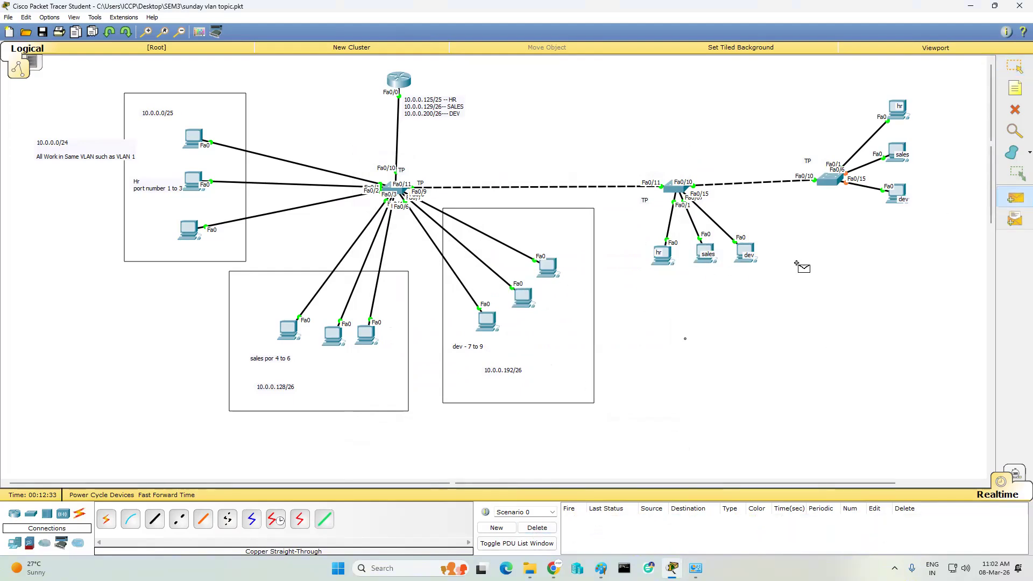
pyautogui.click(744, 249)
pyautogui.click(521, 299)
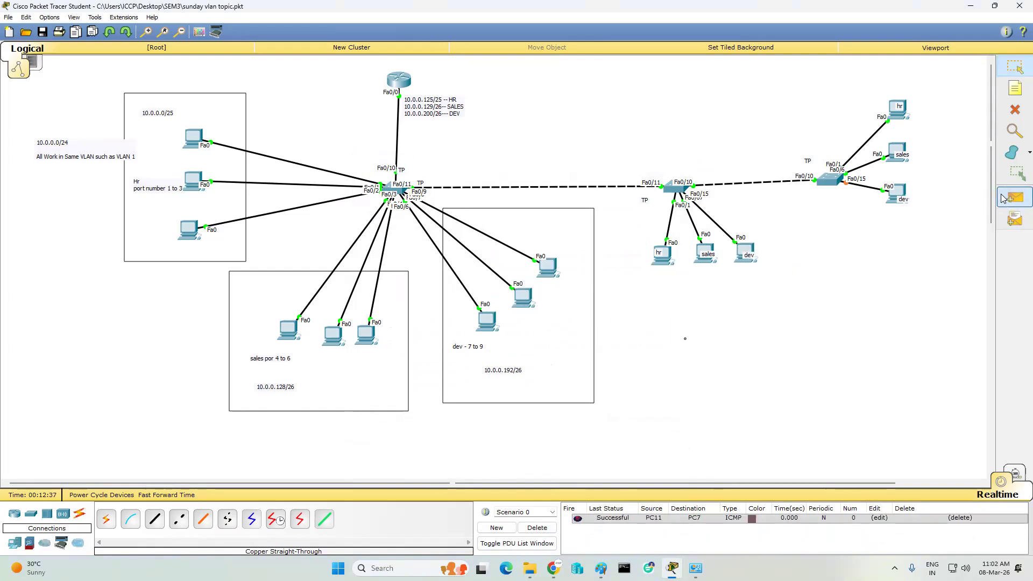
pyautogui.click(702, 258)
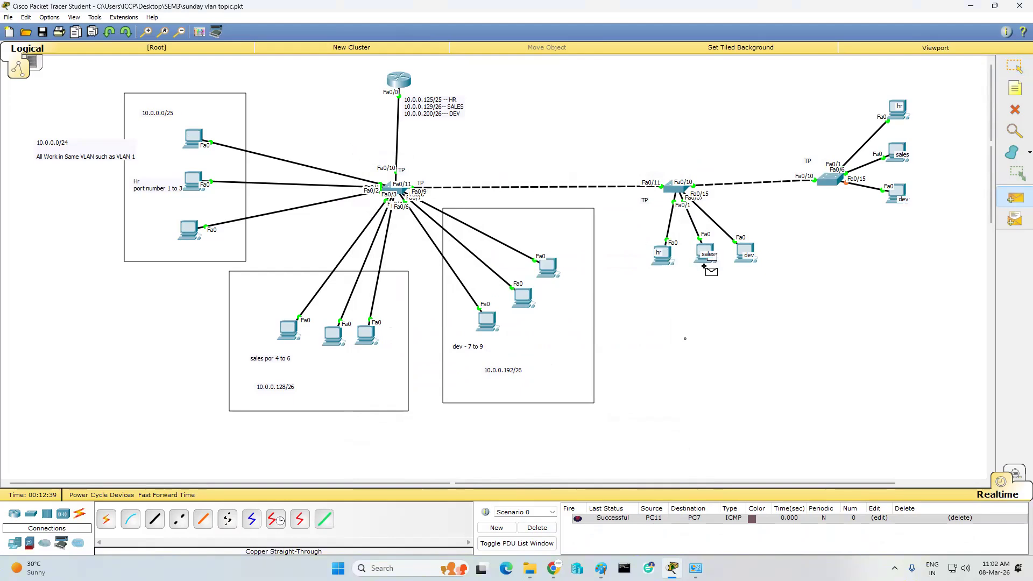
pyautogui.click(333, 334)
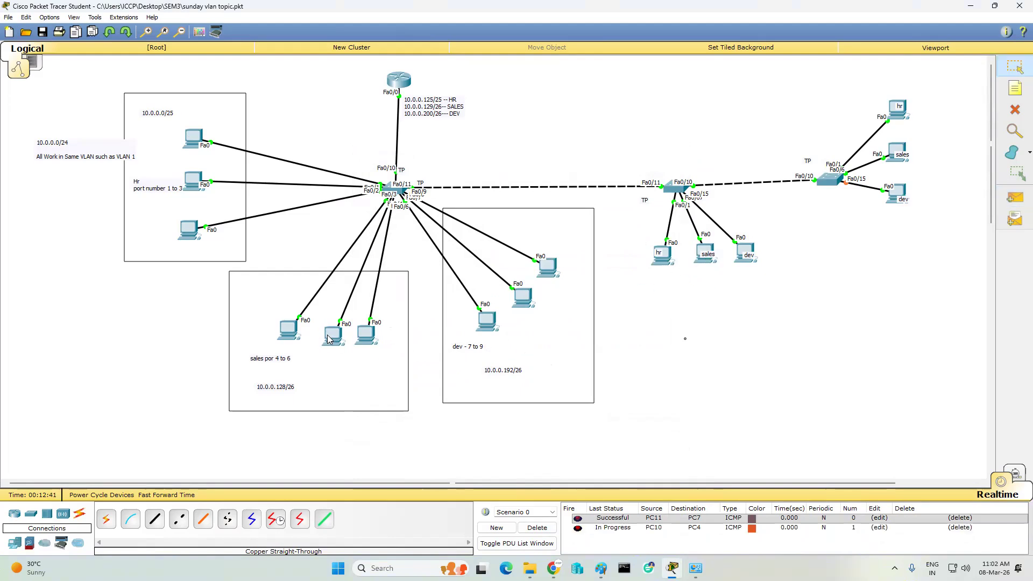
pyautogui.click(548, 530)
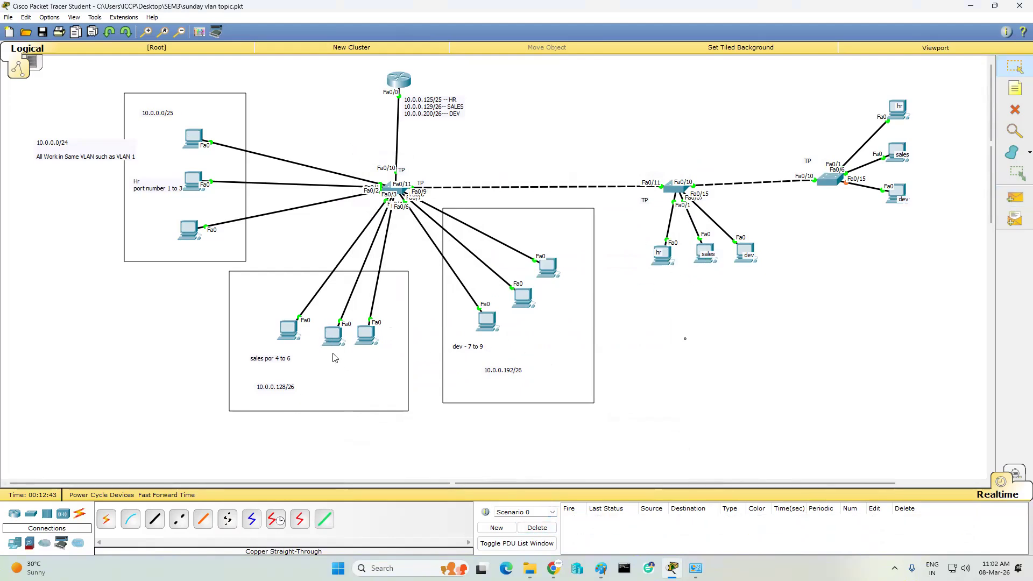
pyautogui.moveTo(334, 341)
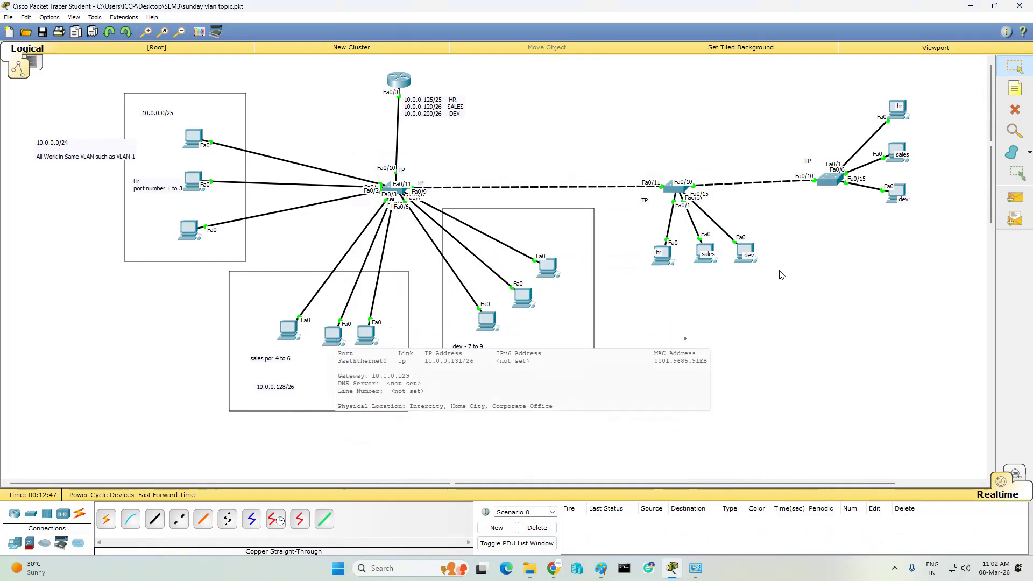
pyautogui.moveTo(707, 266)
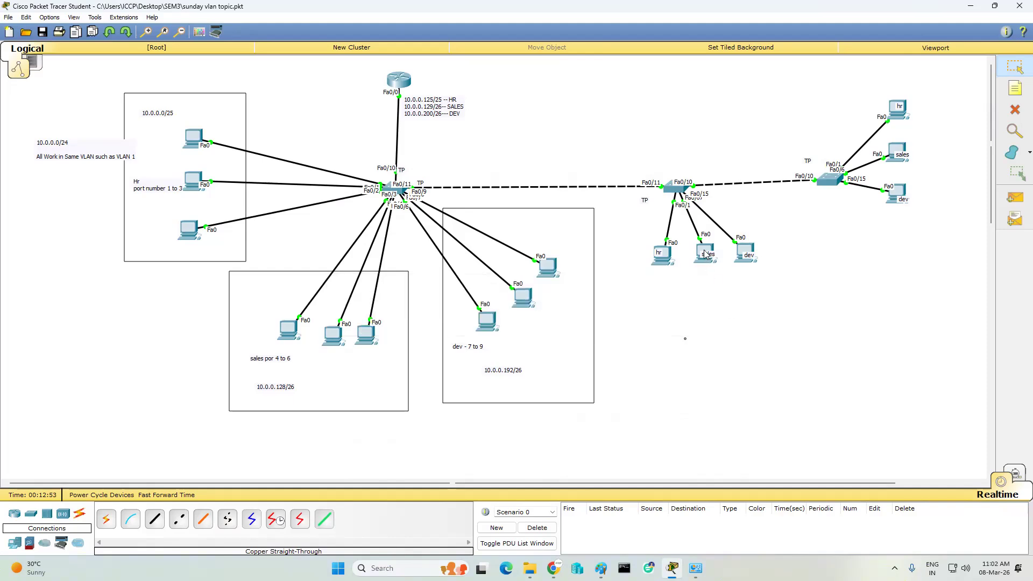
# - Change PC10's IP address from 10.0.0.35 to 10.0.0.135 in IP Configuration
pyautogui.click(701, 250)
pyautogui.press('Escape')
pyautogui.click(708, 253)
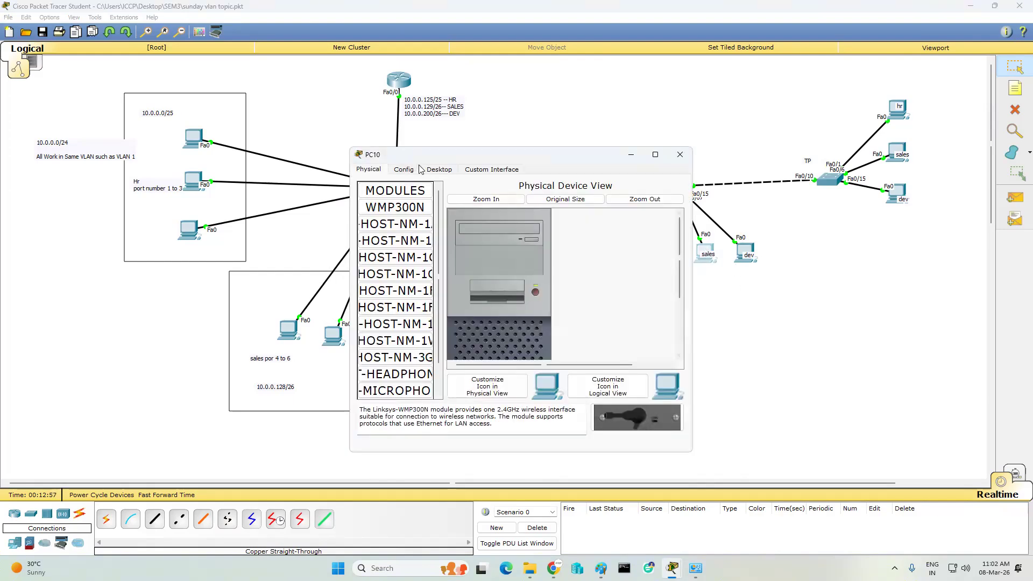
pyautogui.click(440, 170)
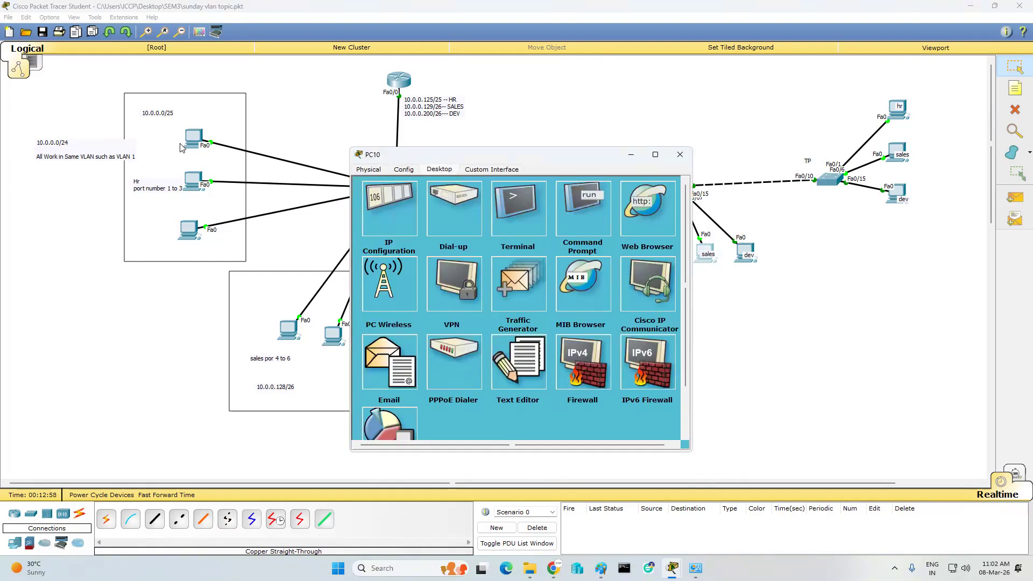
pyautogui.click(393, 207)
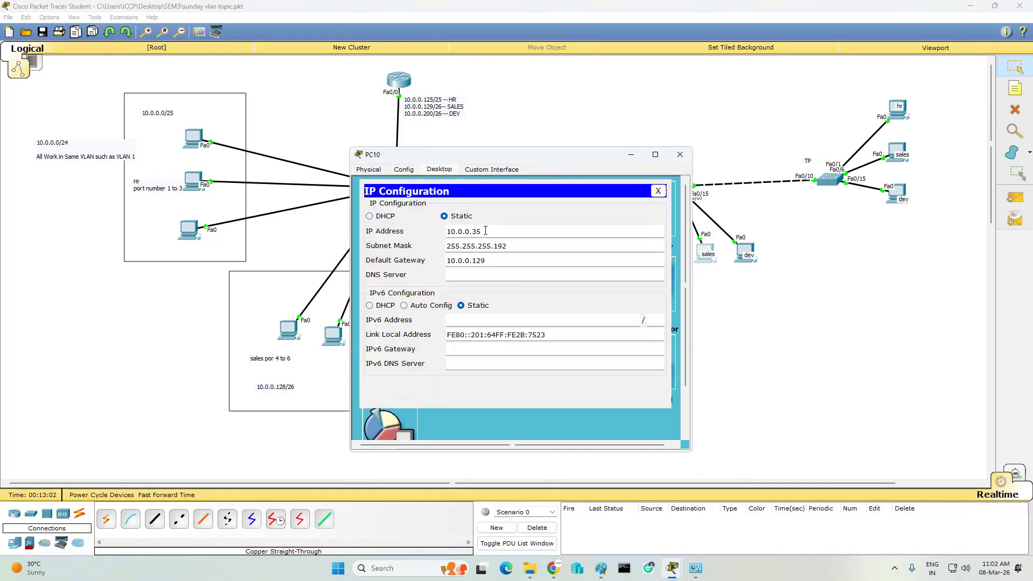
pyautogui.click(484, 231)
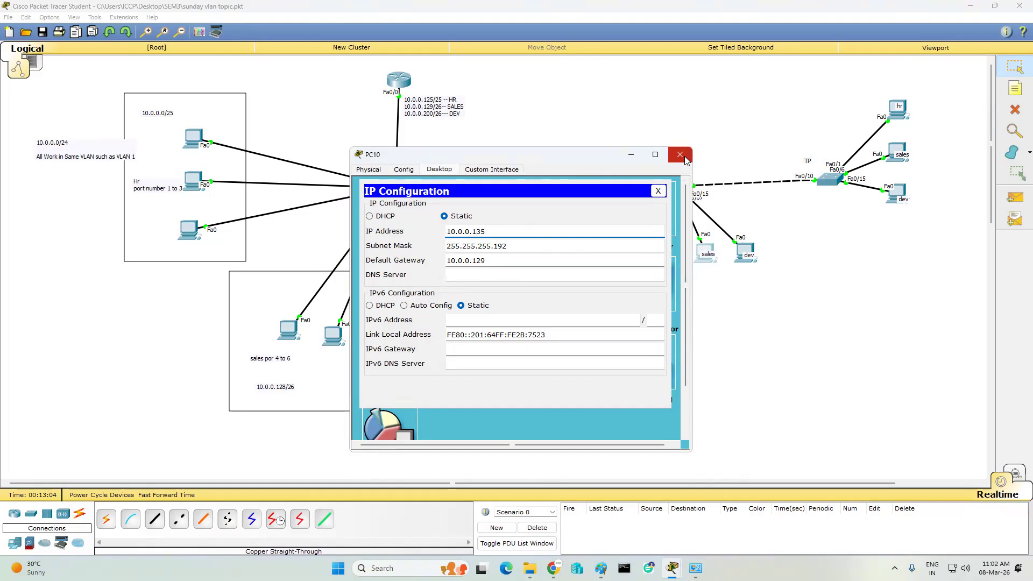
pyautogui.click(680, 155)
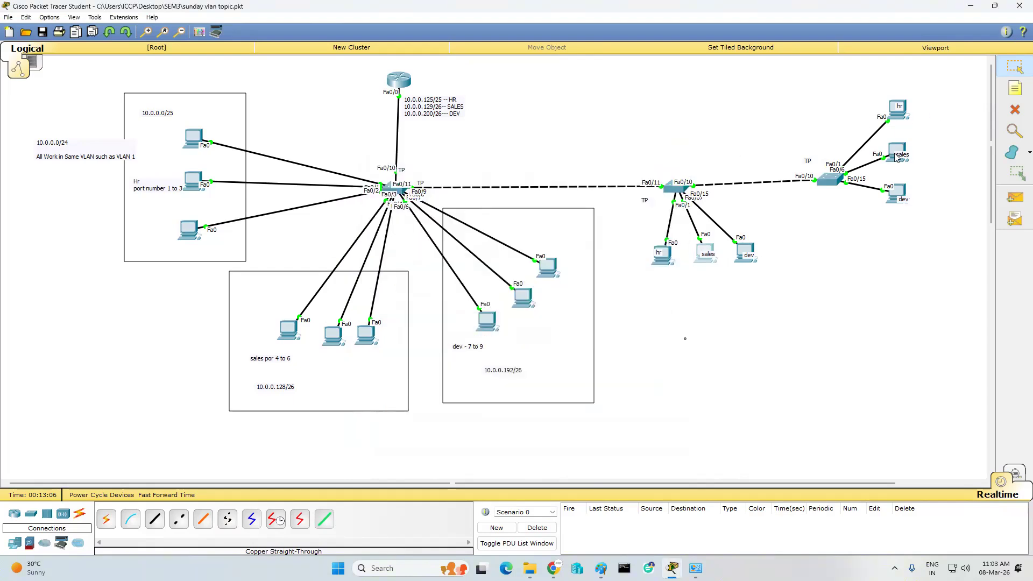
# - Check that PC13's IP Configuration shows 10.0.0.136
pyautogui.click(889, 148)
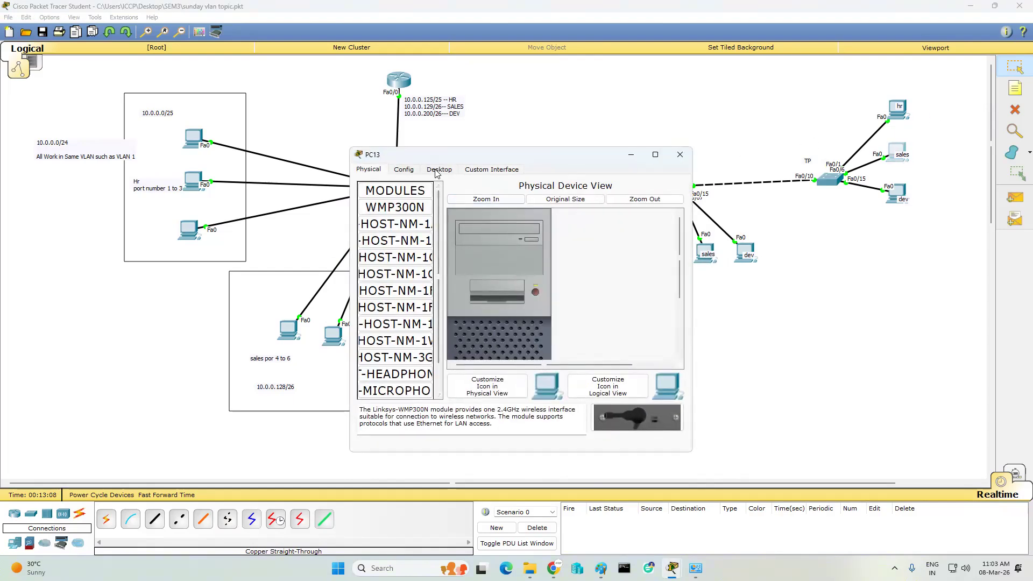
pyautogui.click(439, 169)
pyautogui.click(401, 208)
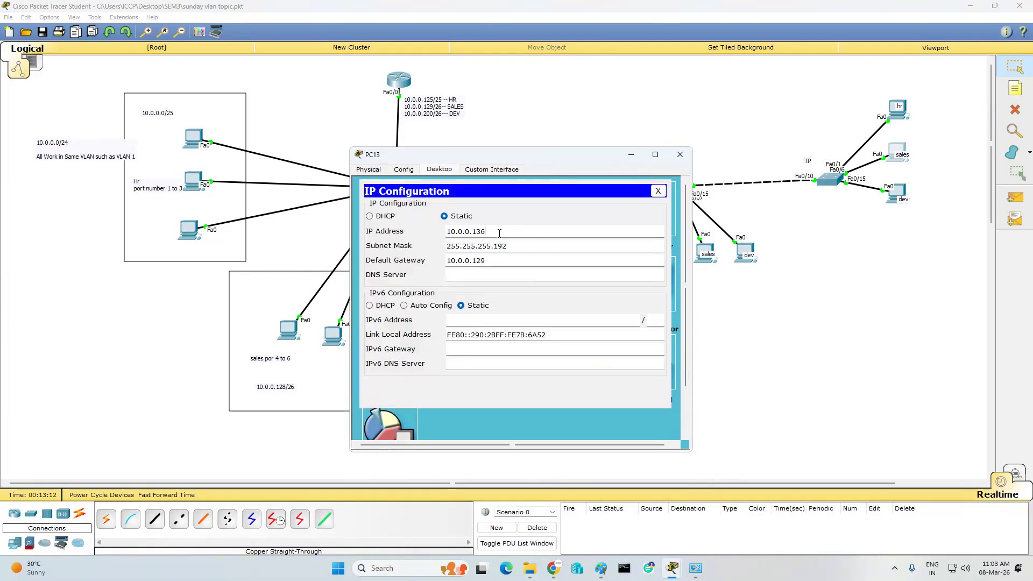
pyautogui.click(680, 154)
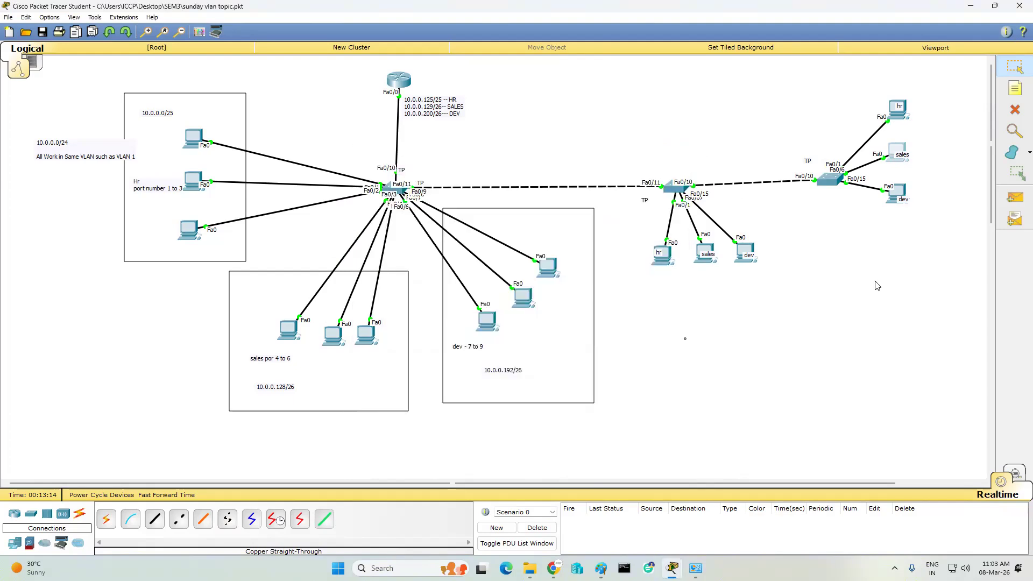
# - Attempt a simple PDU from PC10 and dismiss the No Functional Ports alerts
pyautogui.click(1014, 198)
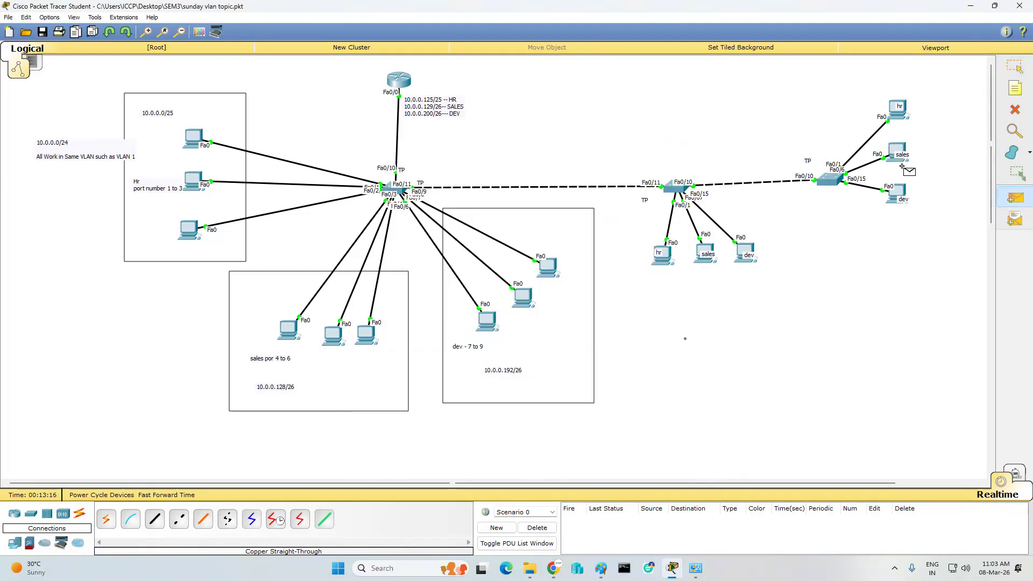
pyautogui.click(708, 263)
pyautogui.click(559, 295)
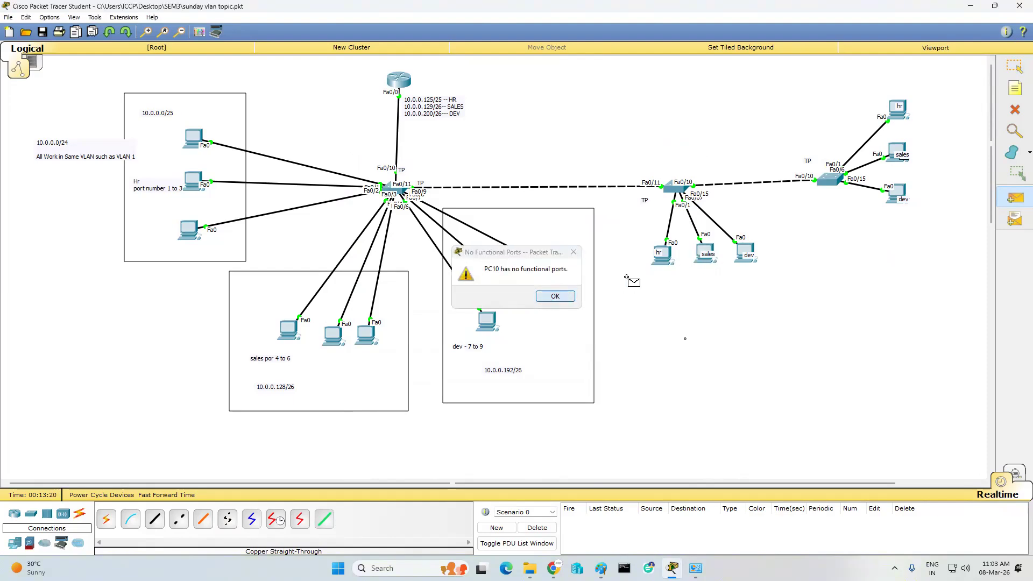
pyautogui.click(703, 250)
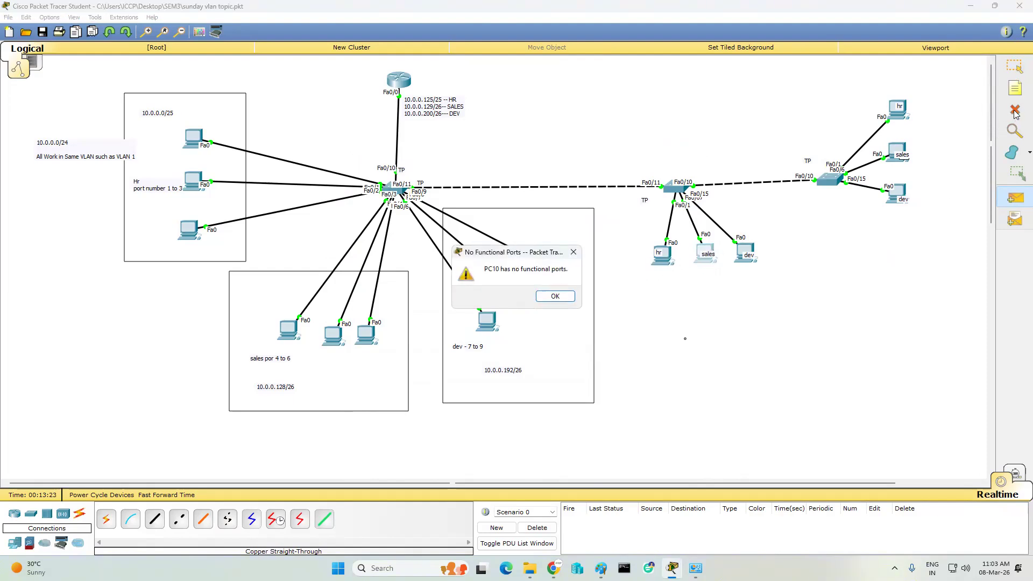
pyautogui.click(572, 252)
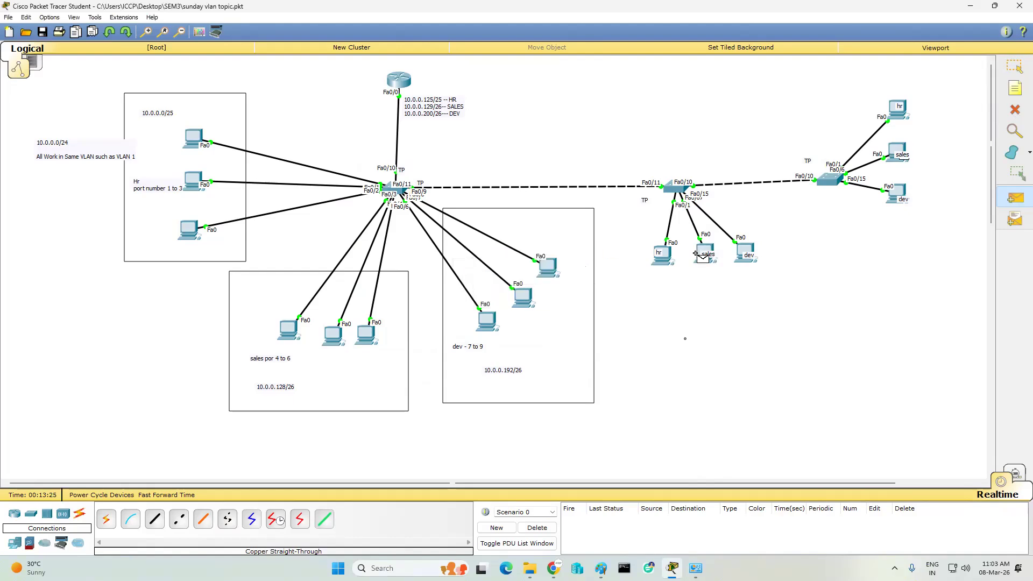
pyautogui.press('Escape')
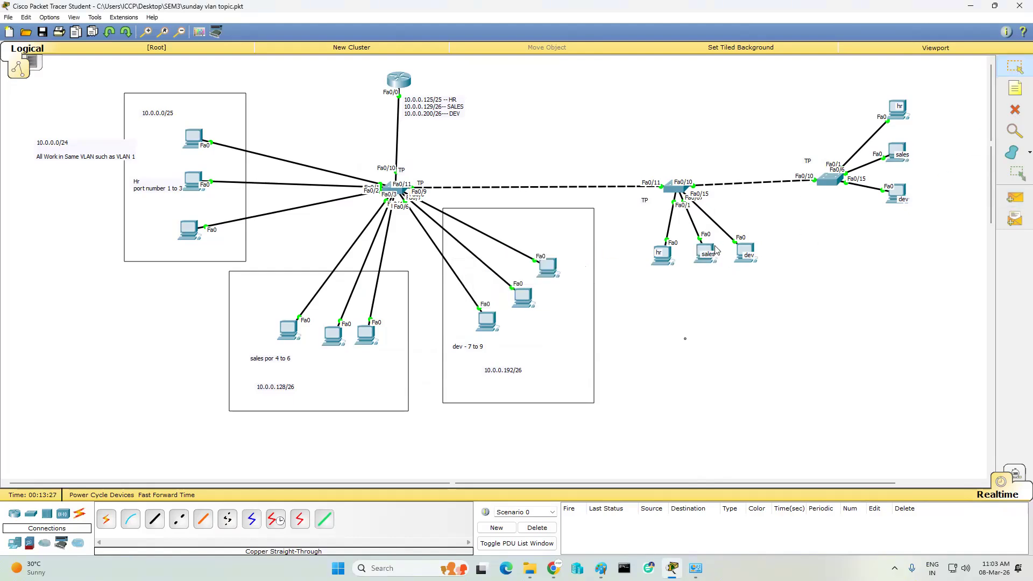
# - Set PC10's IP to 10.0.0.135 with subnet mask 255.255.255.192
pyautogui.click(709, 250)
pyautogui.click(387, 205)
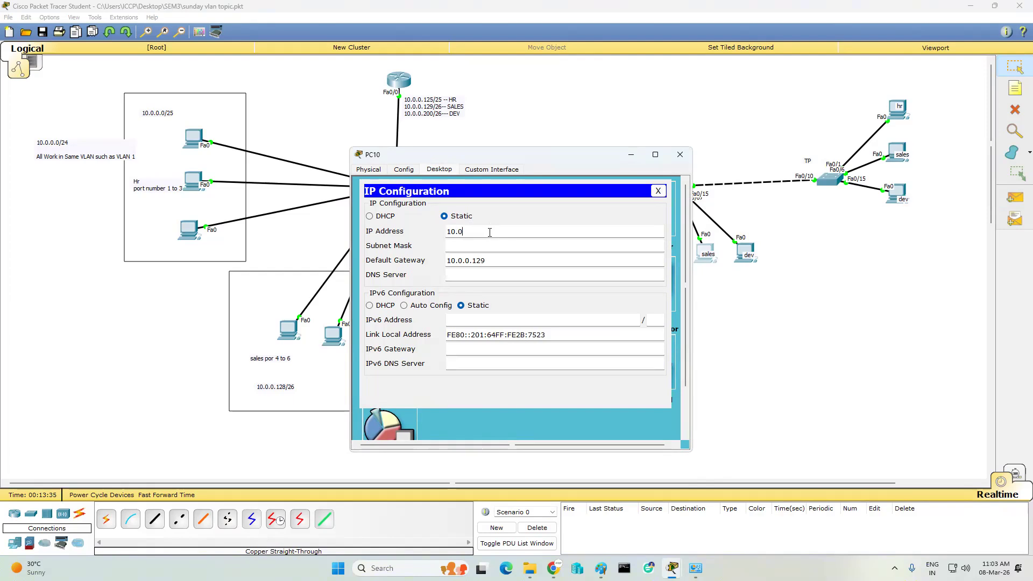
pyautogui.press('Tab')
pyautogui.write('2')
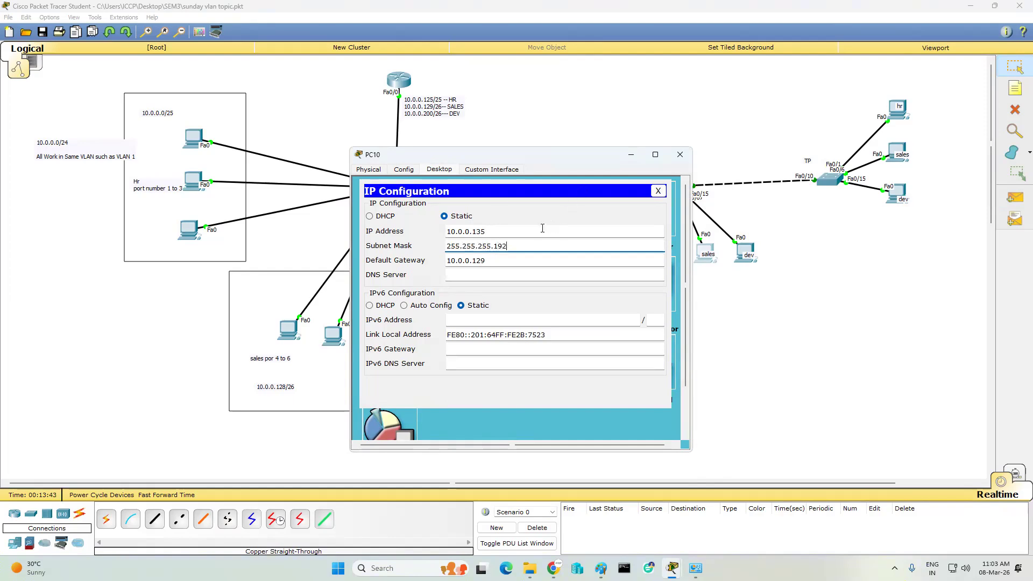
pyautogui.click(681, 158)
# - Ping PC13 and PC4 from PC10 with simple PDUs, then delete both pings
pyautogui.click(1015, 200)
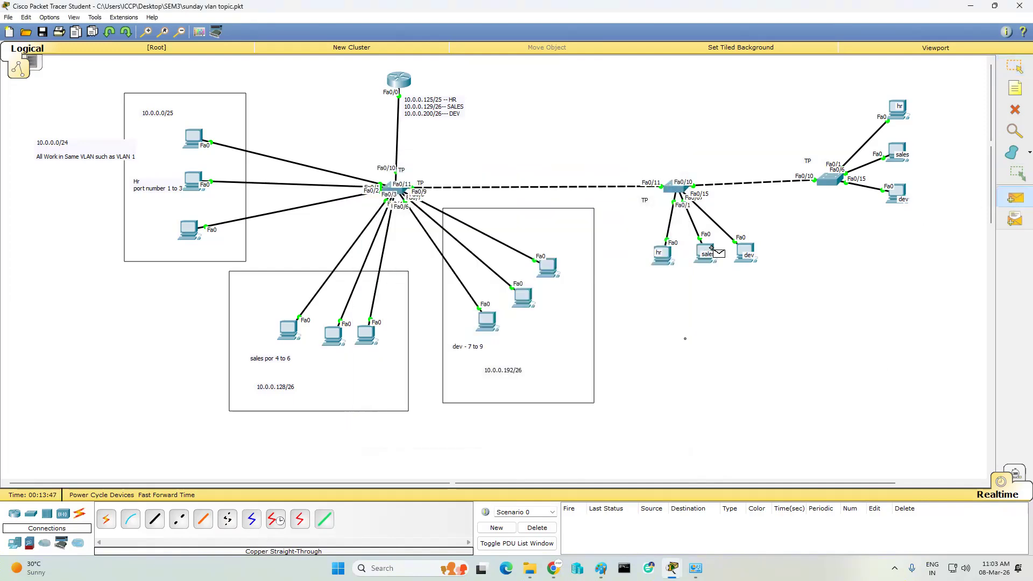
pyautogui.click(890, 157)
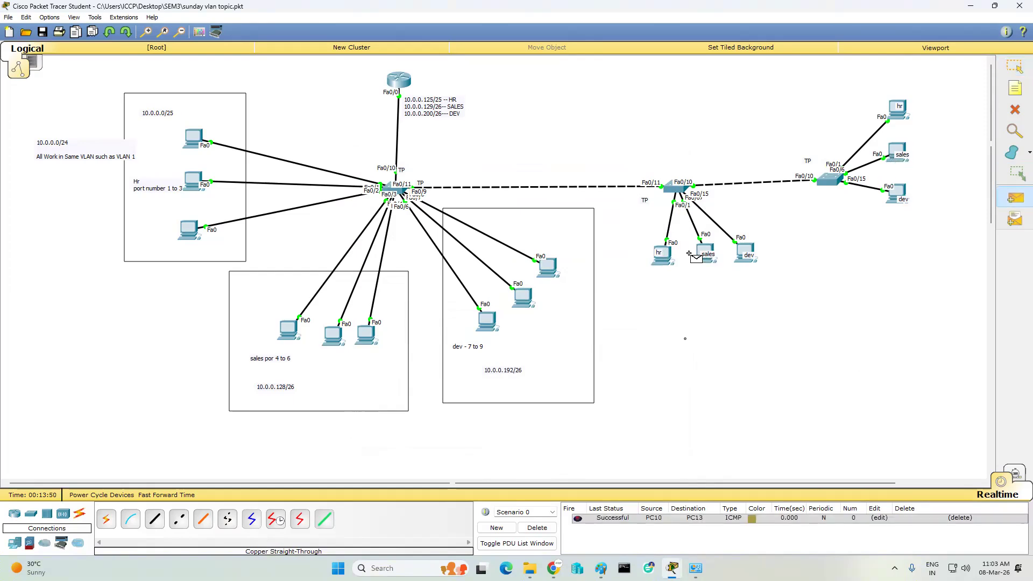
pyautogui.click(705, 251)
pyautogui.click(334, 334)
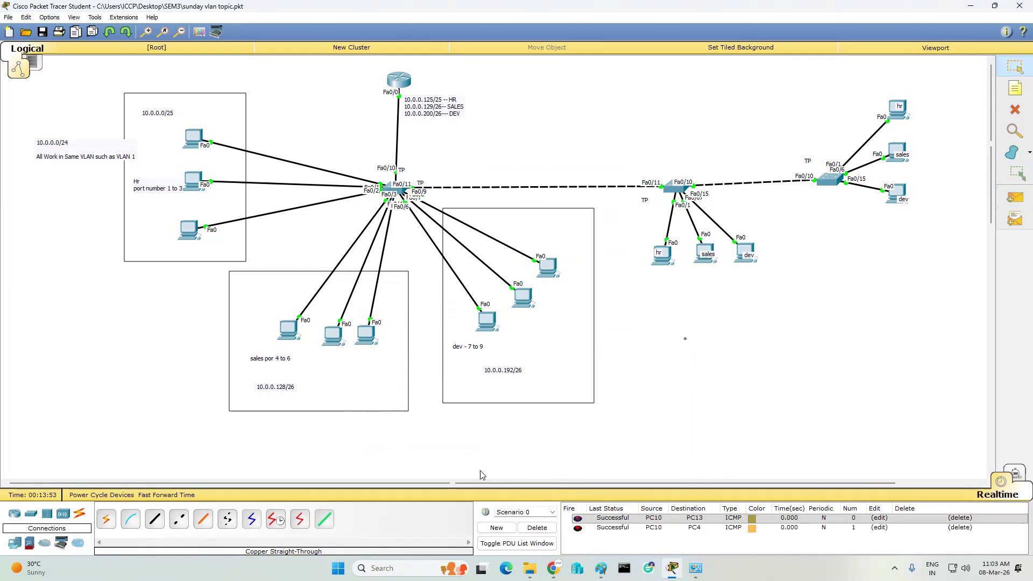
pyautogui.click(539, 530)
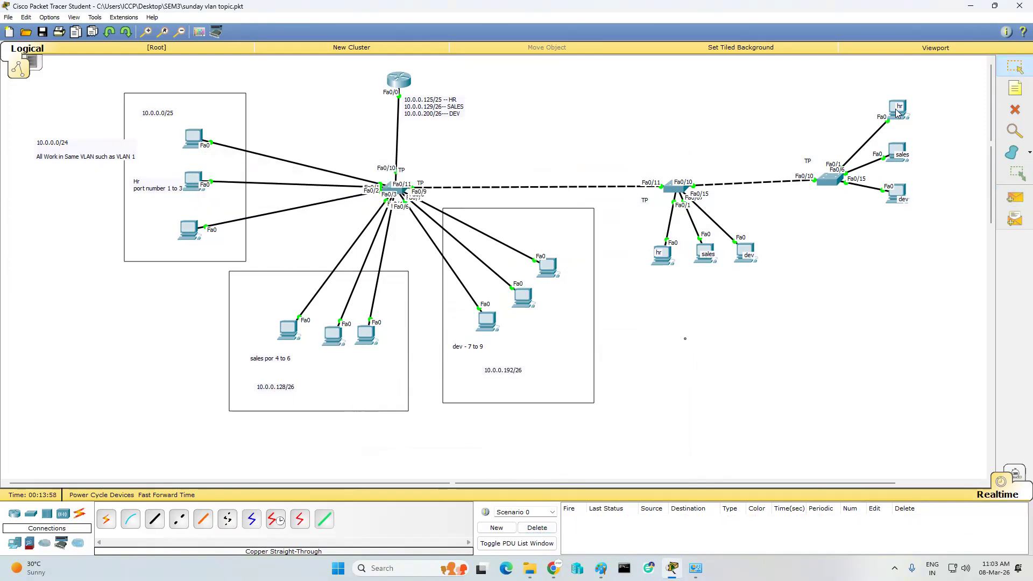
# - Run tracert 10.0.0.11 in the hr PC0's Command Prompt
pyautogui.moveTo(902, 119)
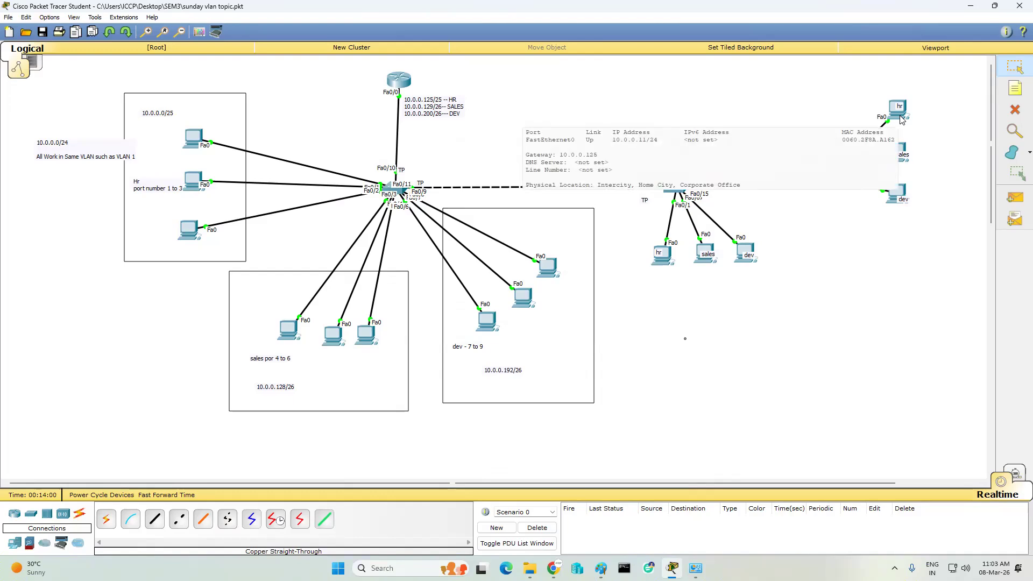
pyautogui.click(193, 137)
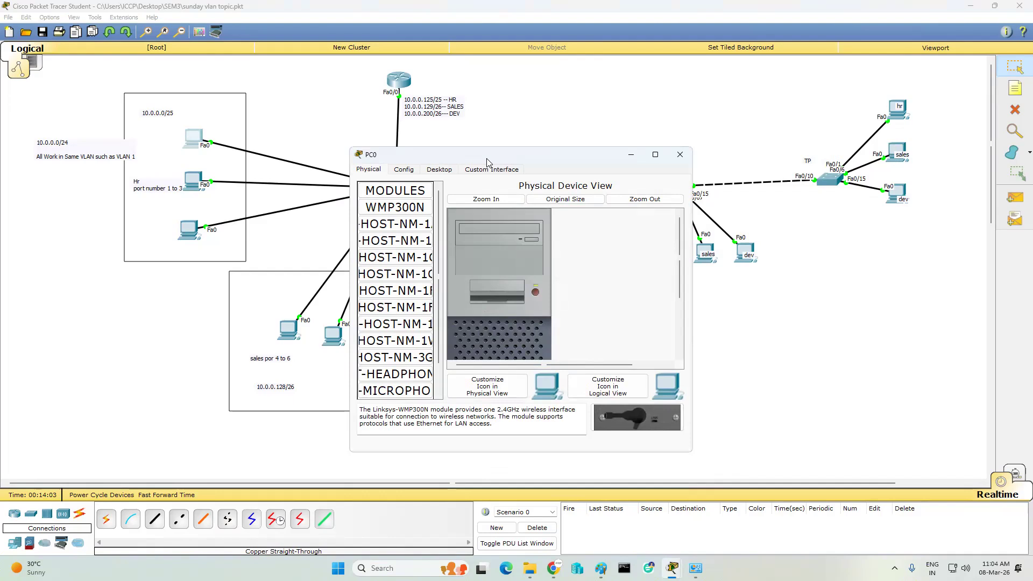
pyautogui.moveTo(487, 160); pyautogui.dragTo(187, 117)
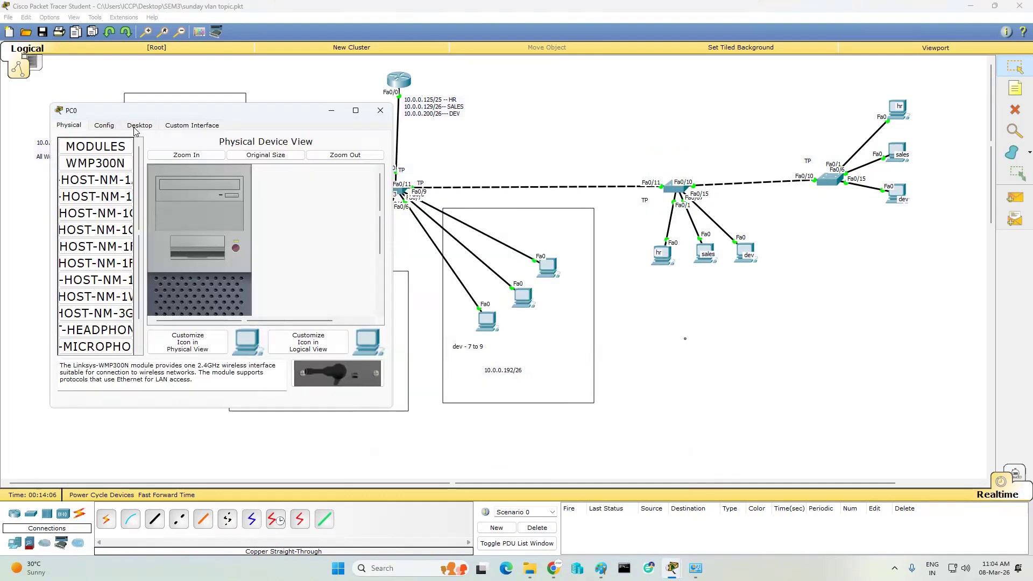
pyautogui.click(135, 126)
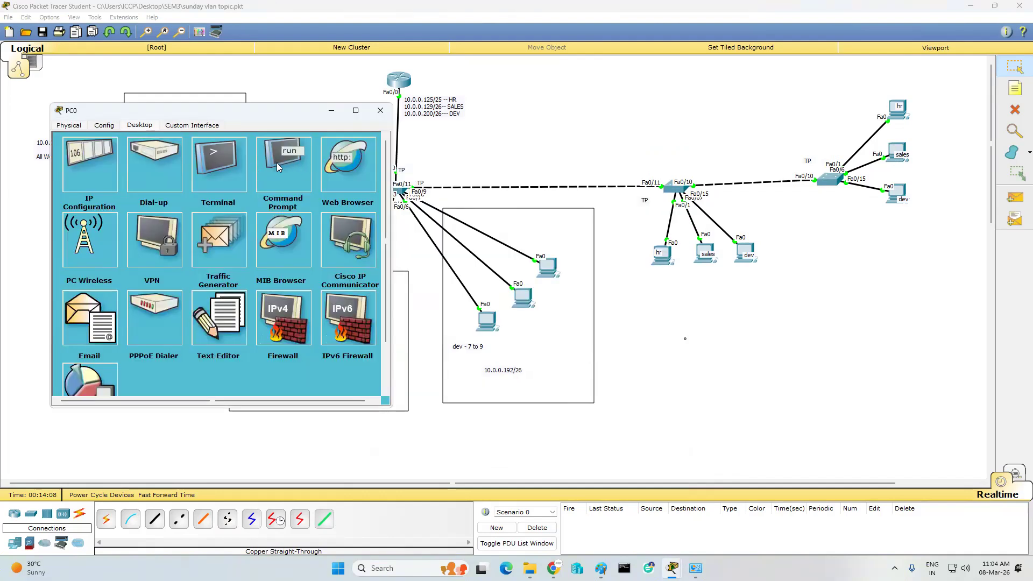
pyautogui.click(276, 162)
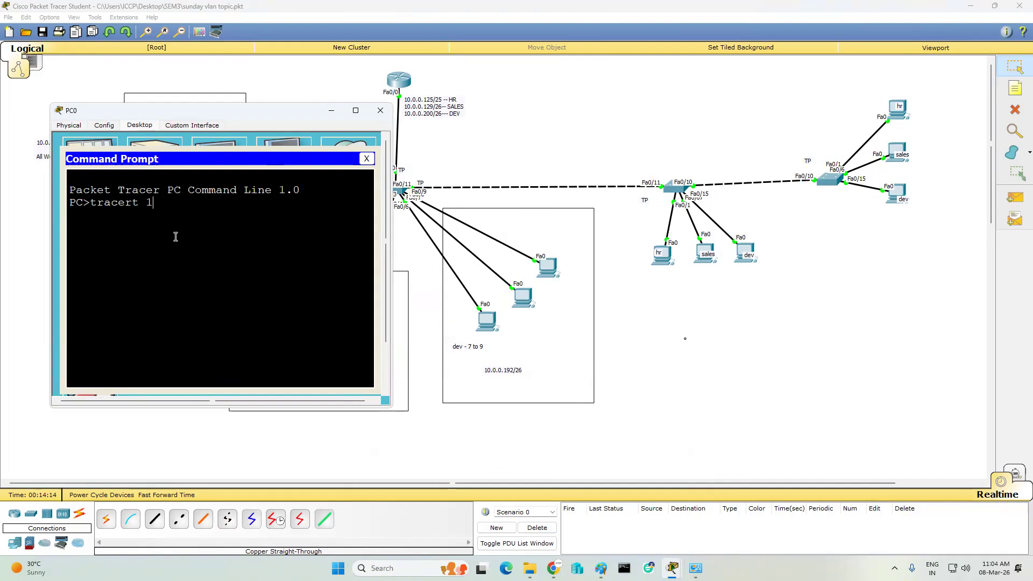
pyautogui.press('Return')
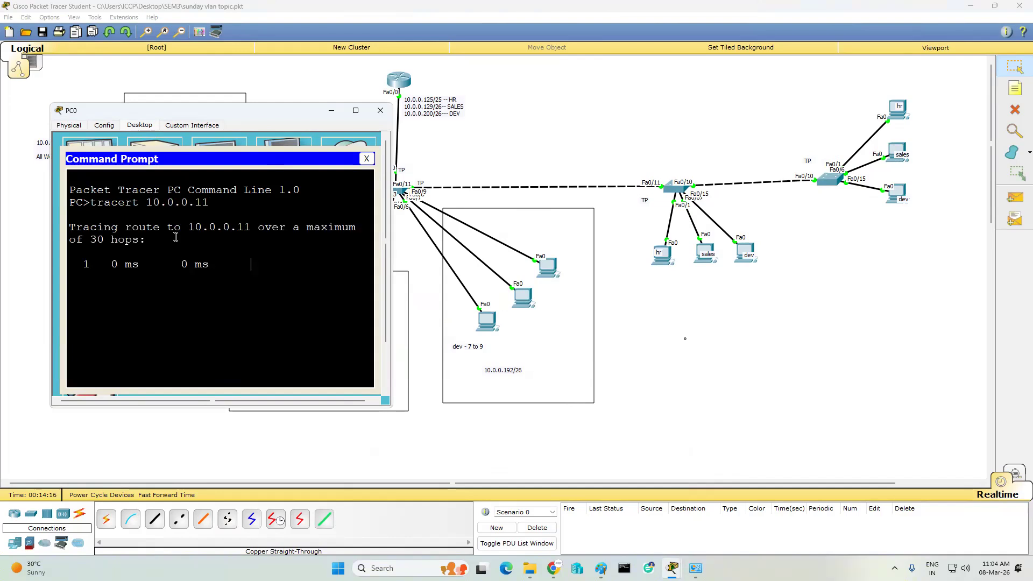
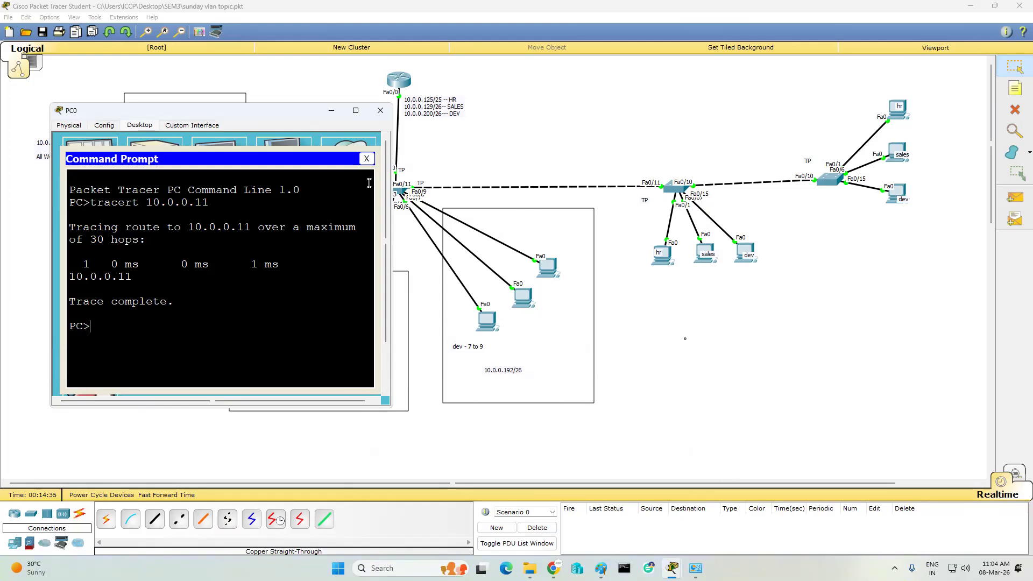
# - Close PC0's Command Prompt and its device window to reveal the VLAN topology
pyautogui.click(366, 158)
pyautogui.click(380, 110)
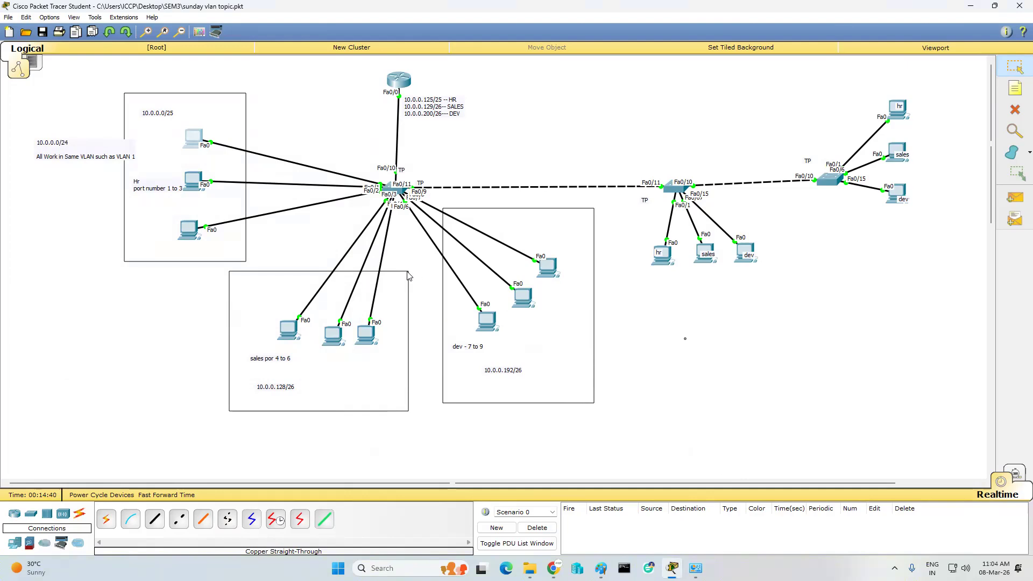
# - Open Router0's CLI and enter global configuration mode with en and conf t
pyautogui.click(398, 81)
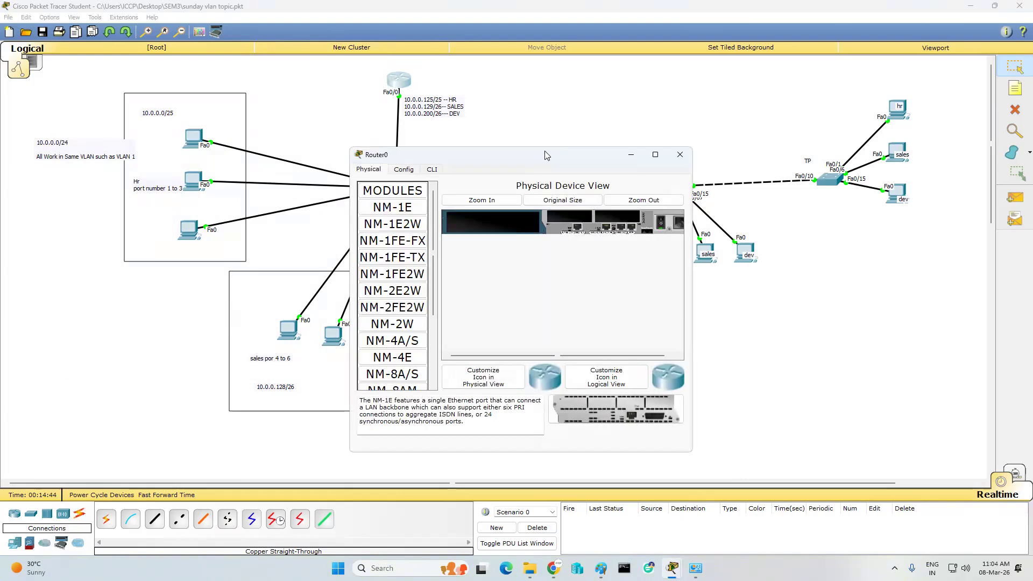
pyautogui.moveTo(545, 155); pyautogui.dragTo(751, 110)
pyautogui.click(637, 125)
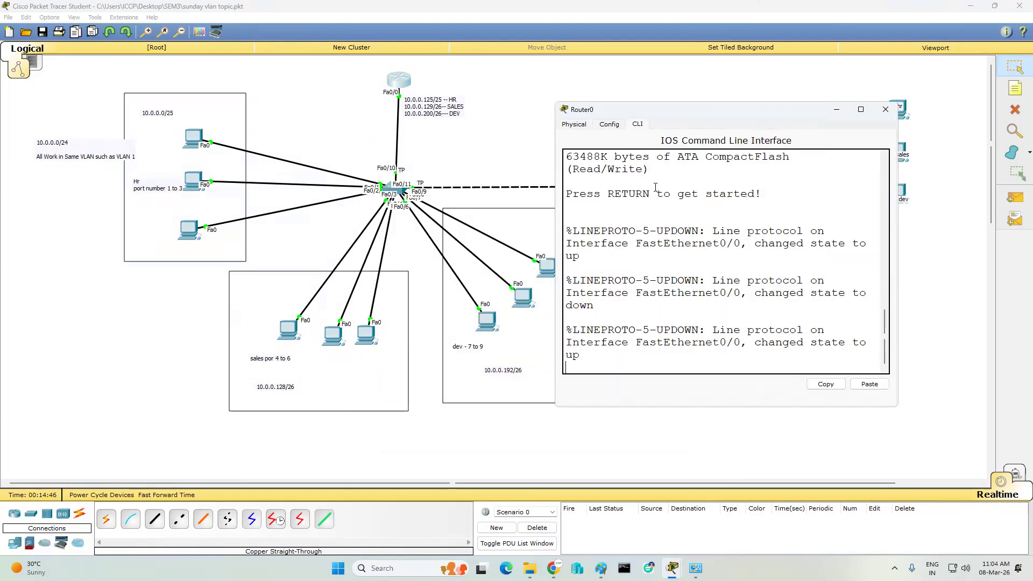
pyautogui.press('Return')
pyautogui.press('Return')
pyautogui.press('Return')
pyautogui.press('Return')
pyautogui.write('en')
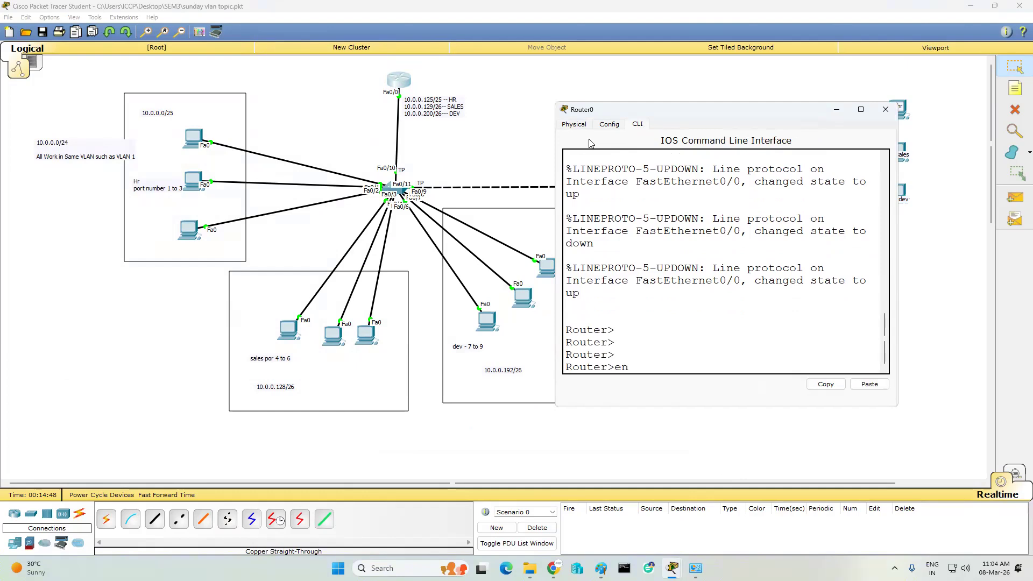
pyautogui.press('Return')
pyautogui.press('Return')
pyautogui.press('Return')
pyautogui.write('conf t')
pyautogui.press('Return')
pyautogui.press('Return')
pyautogui.press('Return')
pyautogui.press('Return')
# - Bring interface Fa0/0 up with no IP address
pyautogui.write('int fa0/')
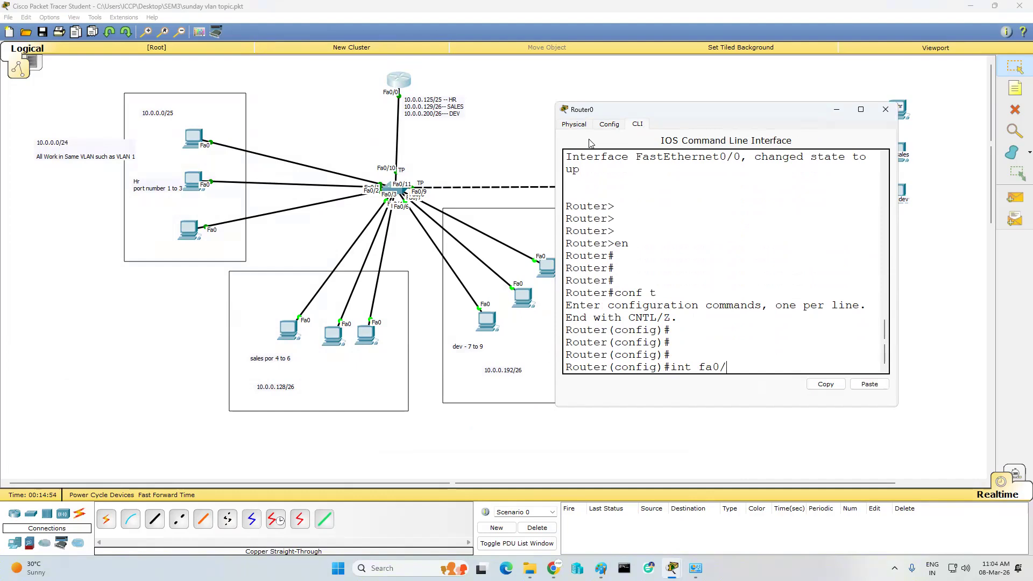
pyautogui.write('0')
pyautogui.press('Return')
pyautogui.press('Return')
pyautogui.press('Return')
pyautogui.write('no shut')
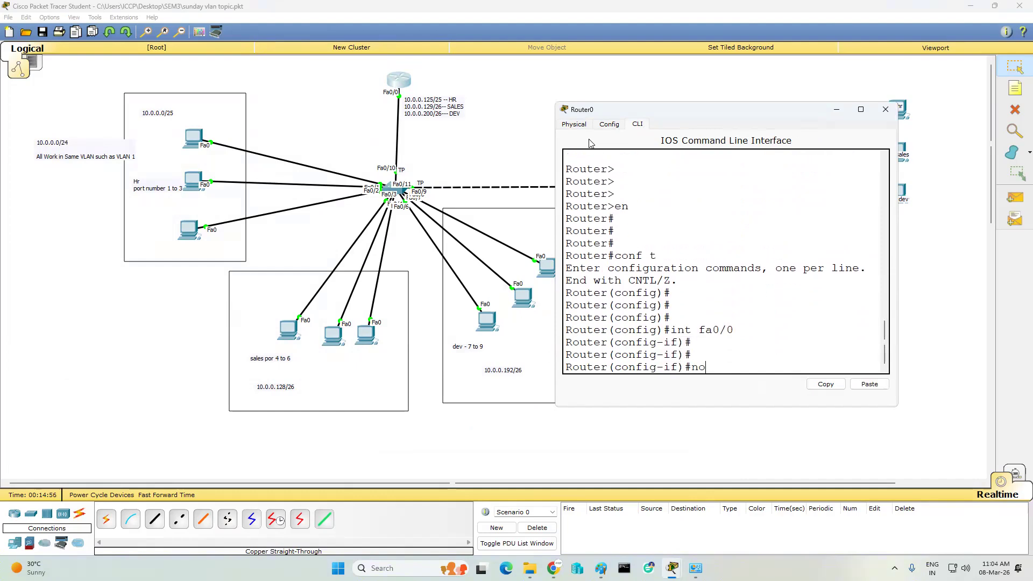
pyautogui.press('Return')
pyautogui.press('Return')
pyautogui.press('Return')
pyautogui.press('Return')
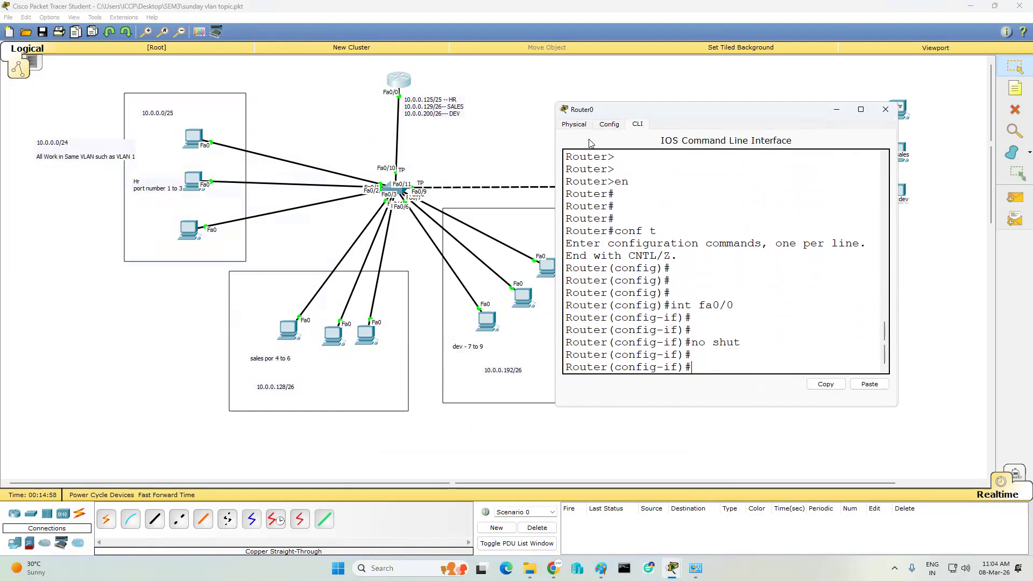
pyautogui.write('no ip add')
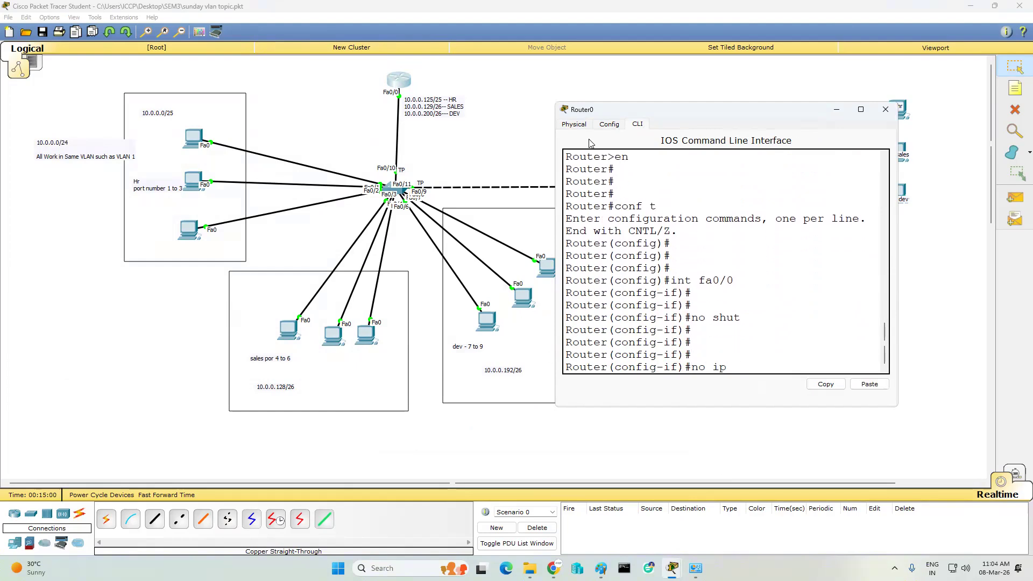
pyautogui.press('Return')
pyautogui.press('Return')
pyautogui.press('Return')
pyautogui.press('Return')
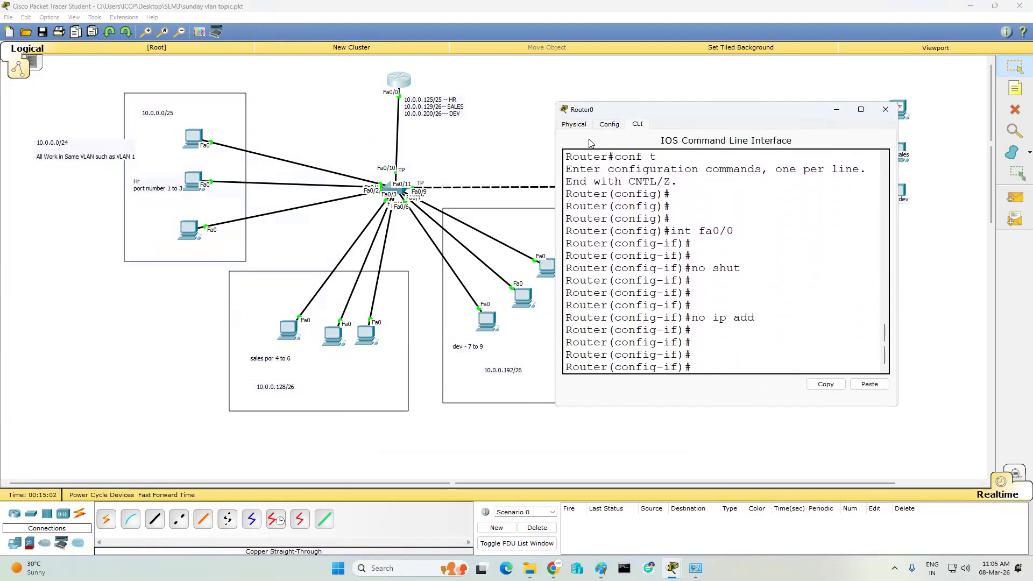
pyautogui.press('Return')
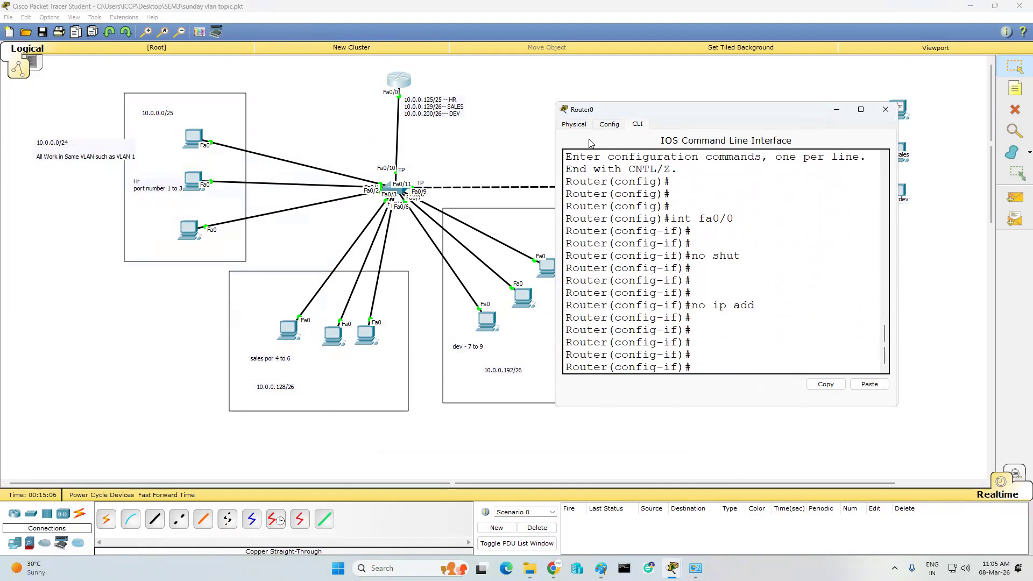
# - Create subinterface Fa0/0.1 with dot1Q encapsulation for VLAN 2
pyautogui.write('int fa0/0.1')
pyautogui.press('Return')
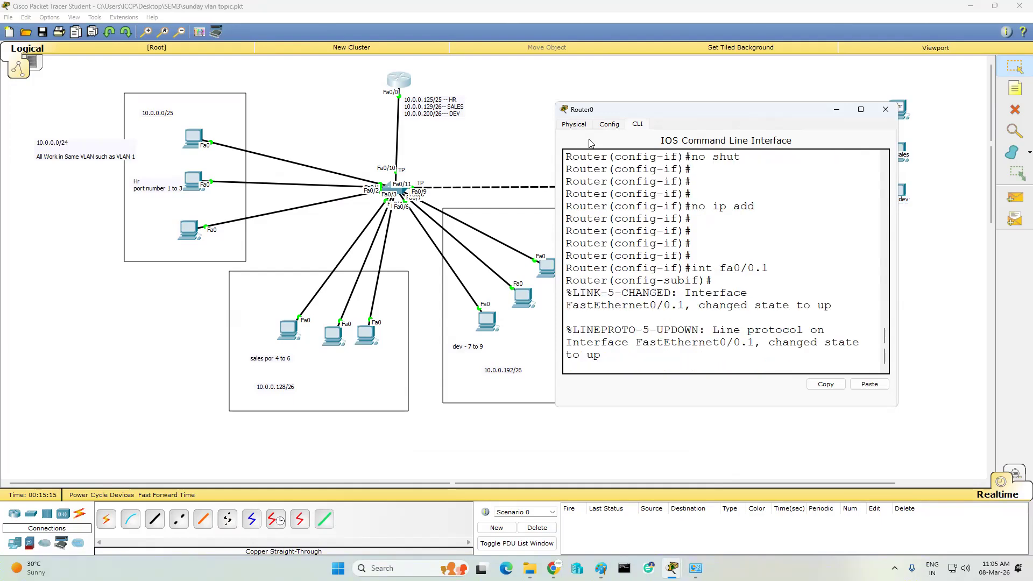
pyautogui.press('Return')
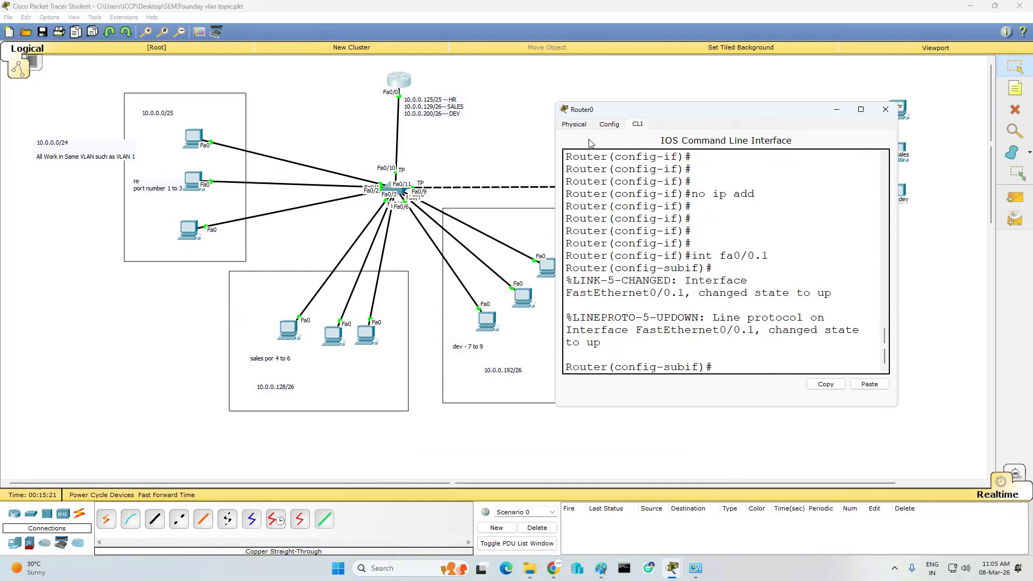
pyautogui.write('en')
pyautogui.press('Tab')
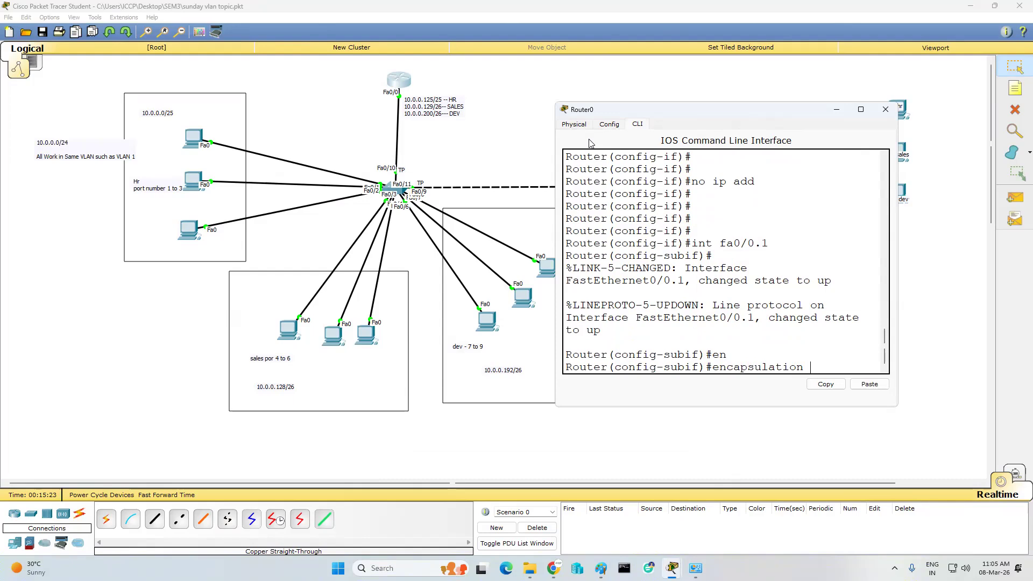
pyautogui.write('d')
pyautogui.press('Tab')
pyautogui.write('2')
pyautogui.press('Return')
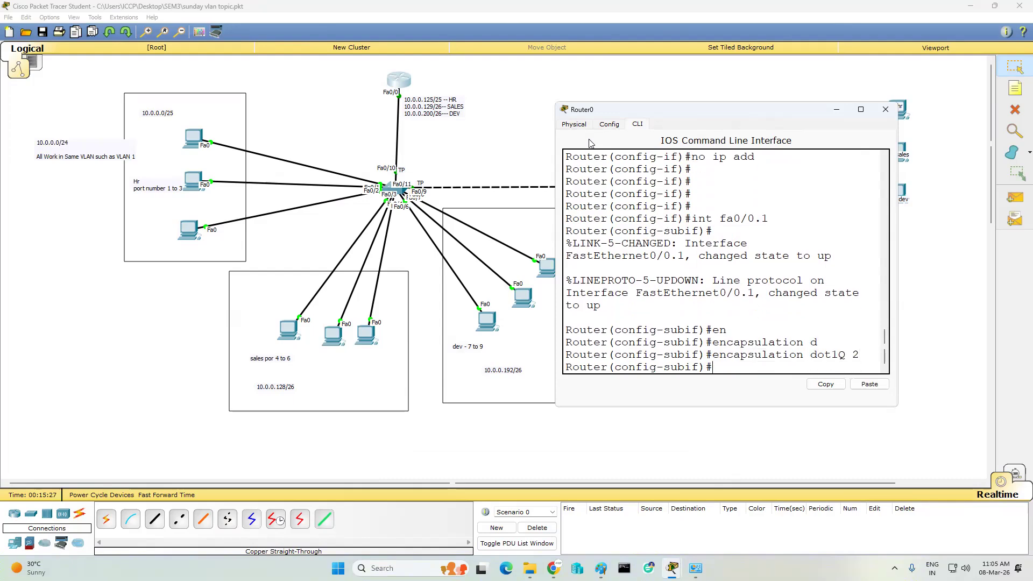
# - Give Fa0/0.1 address 10.0.0.125 255.255.255.128, enable it, and start subinterface Fa0/0.2
pyautogui.write('ip add 10.0.0.125 255.255.255.1')
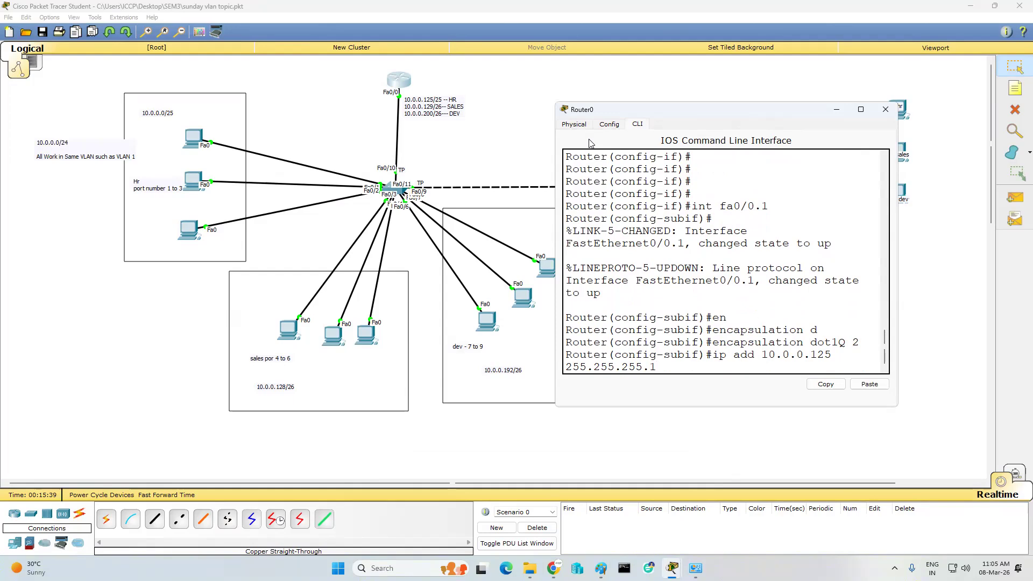
pyautogui.write('28')
pyautogui.moveTo(899, 218); pyautogui.dragTo(980, 220)
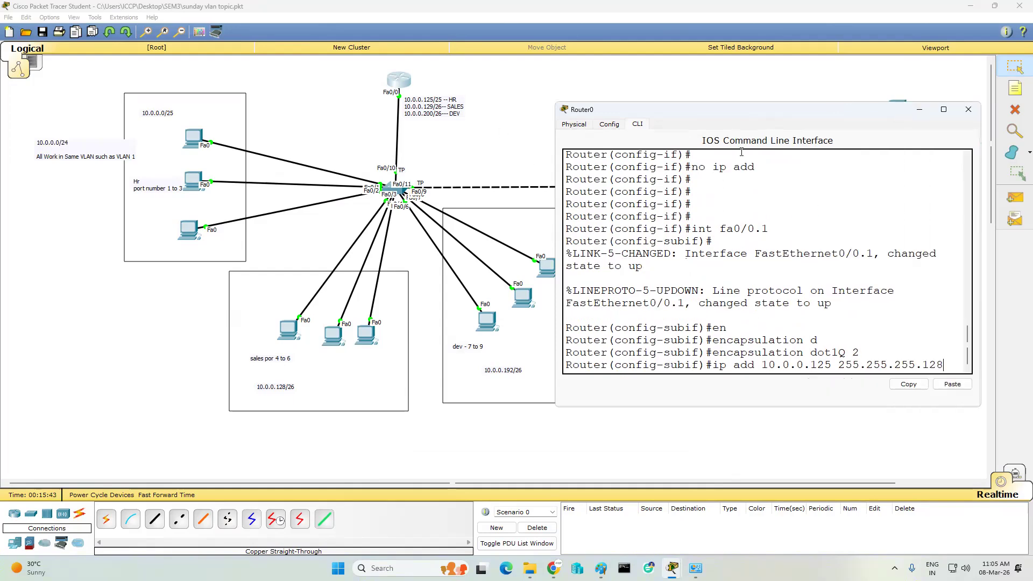
pyautogui.press('Return')
pyautogui.press('Return')
pyautogui.write('no shut')
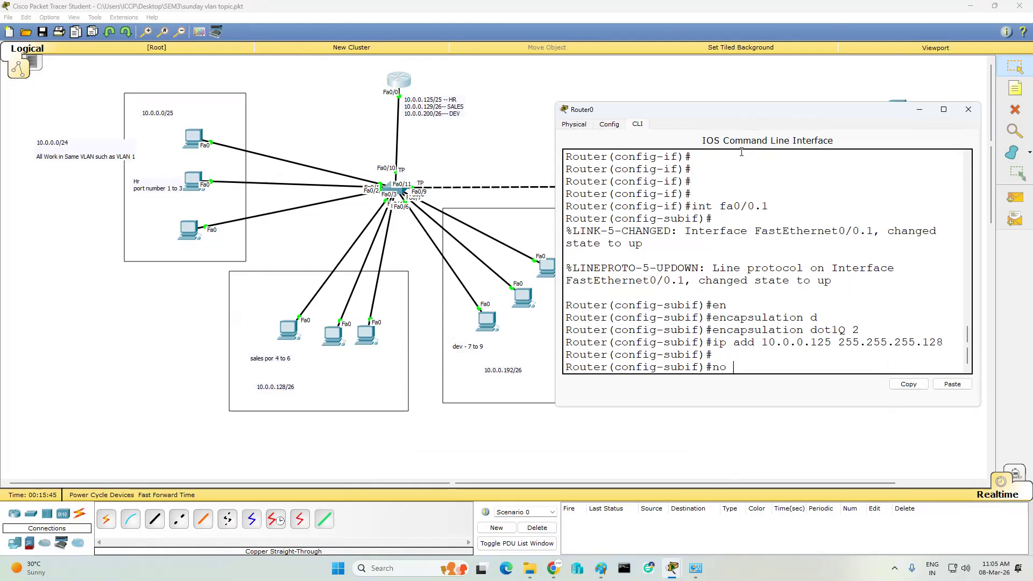
pyautogui.press('Return')
pyautogui.press('Return')
pyautogui.press('Return')
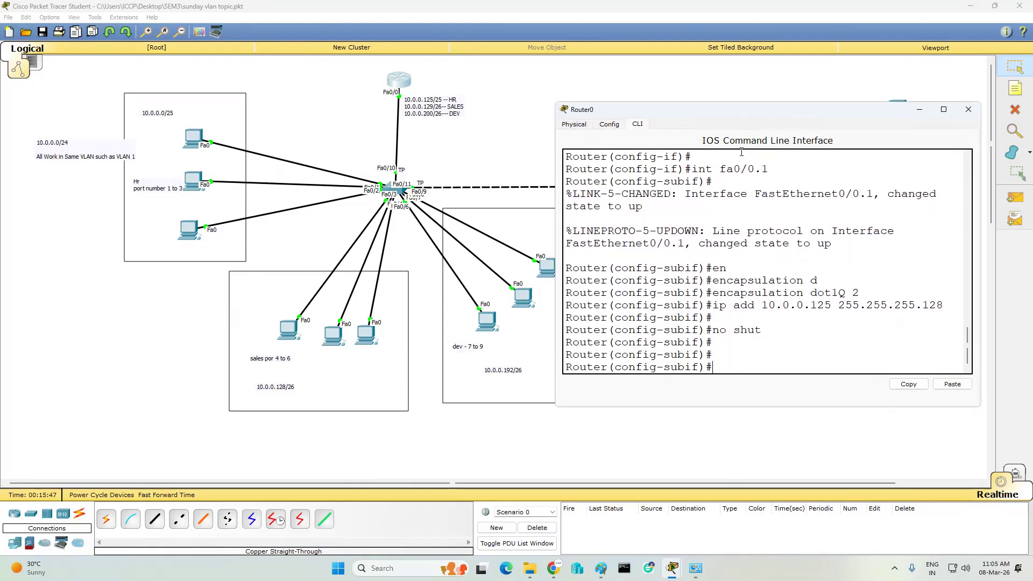
pyautogui.write('int fa0/0.2')
# - Create subinterface Fa0/0.2 with dot1Q encapsulation for VLAN 3
pyautogui.press('Return')
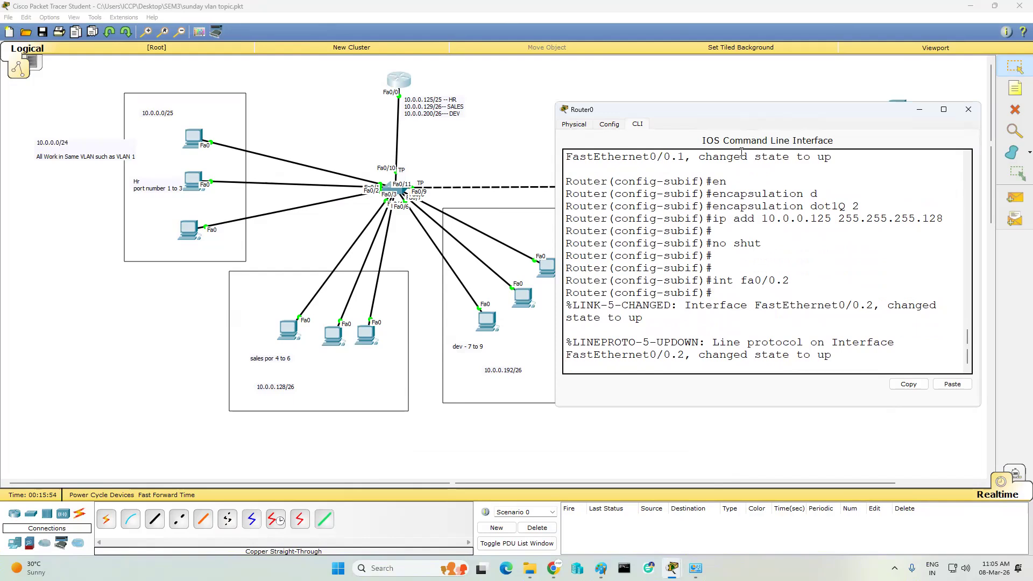
pyautogui.press('Return')
pyautogui.write('en')
pyautogui.press('Tab')
pyautogui.write('d')
pyautogui.press('Tab')
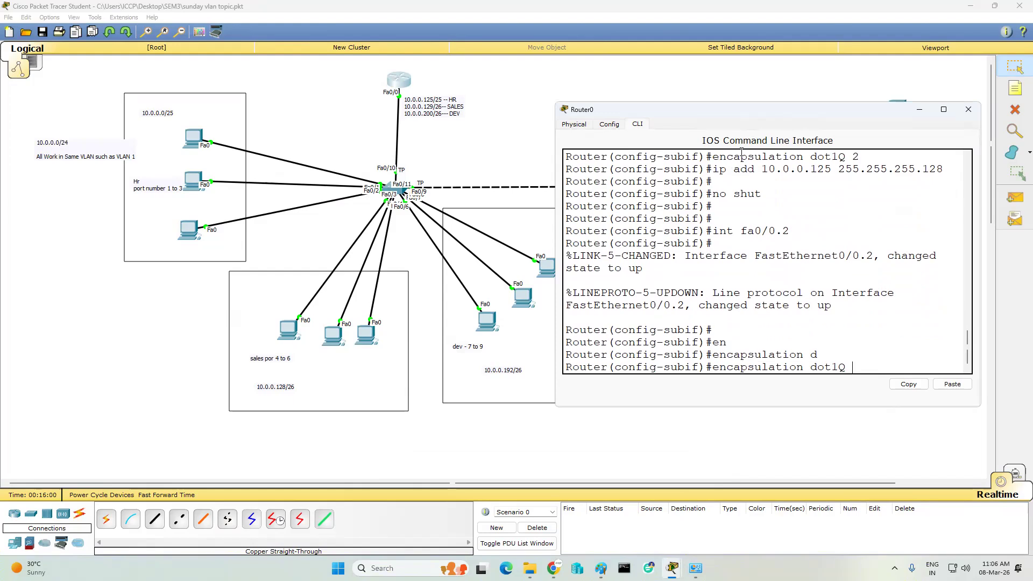
pyautogui.write('3')
pyautogui.press('Return')
pyautogui.press('Return')
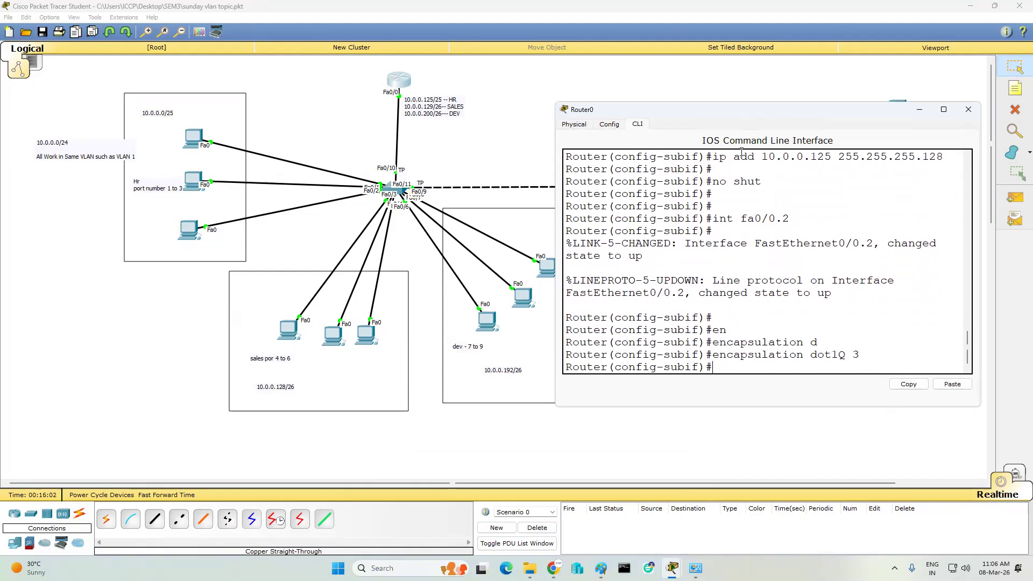
# - Give Fa0/0.2 address 10.0.0.129 255.255.255.192 and enable it
pyautogui.write('ip a')
pyautogui.press('Tab')
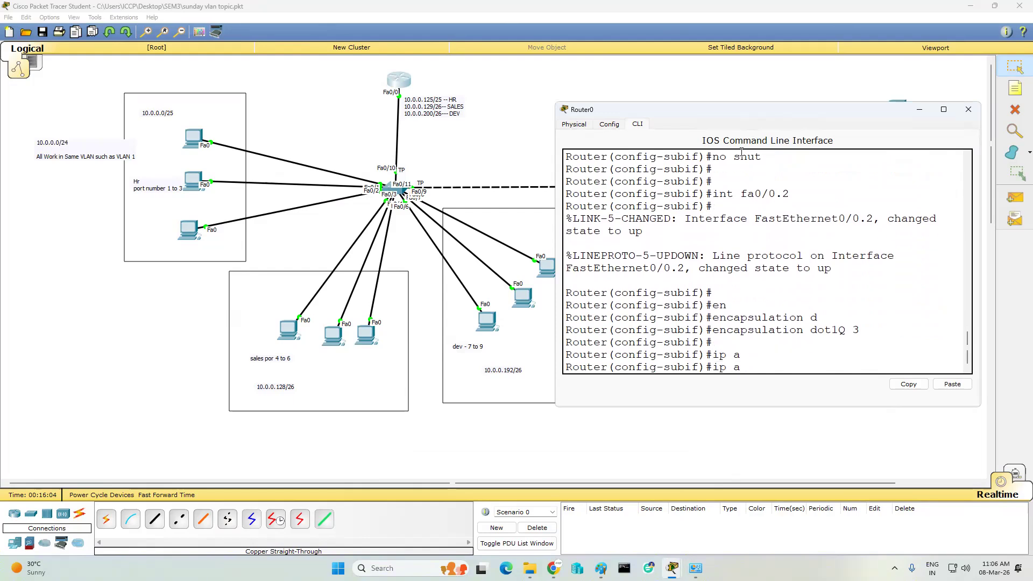
pyautogui.write('d')
pyautogui.press('BackSpace')
pyautogui.write('dd 10.0.0.129 255')
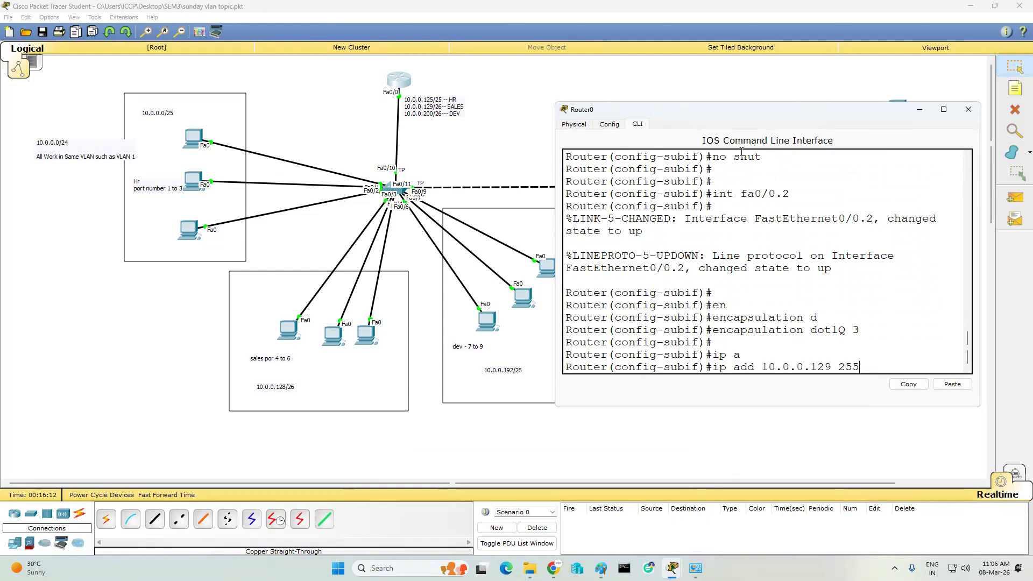
pyautogui.write('.255.255.192')
pyautogui.press('Return')
pyautogui.write('no shut')
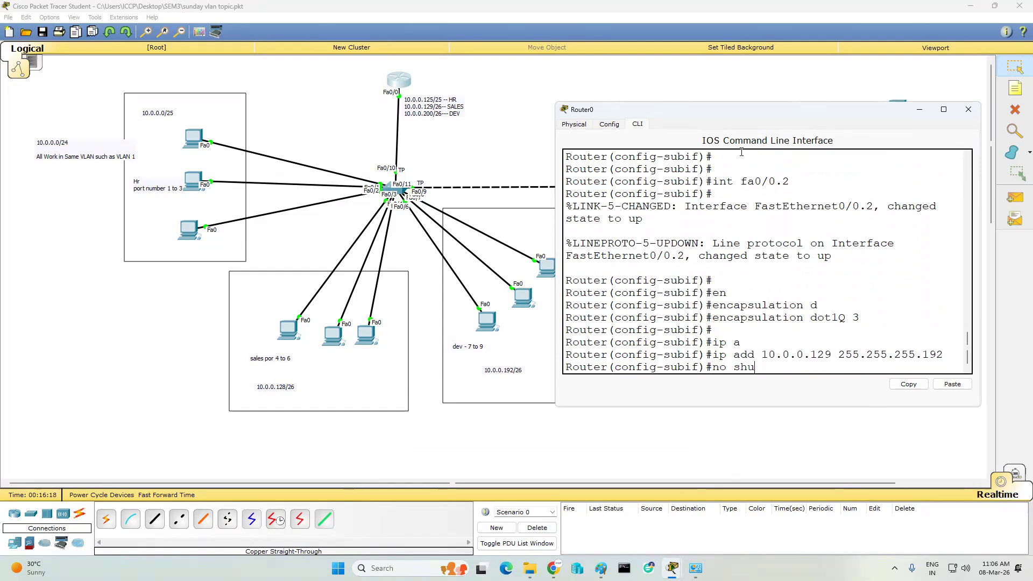
pyautogui.press('Return')
pyautogui.press('Return')
pyautogui.press('Return')
pyautogui.press('Return')
# - Create subinterface Fa0/0.3 and begin entering its encapsulation command
pyautogui.write('in')
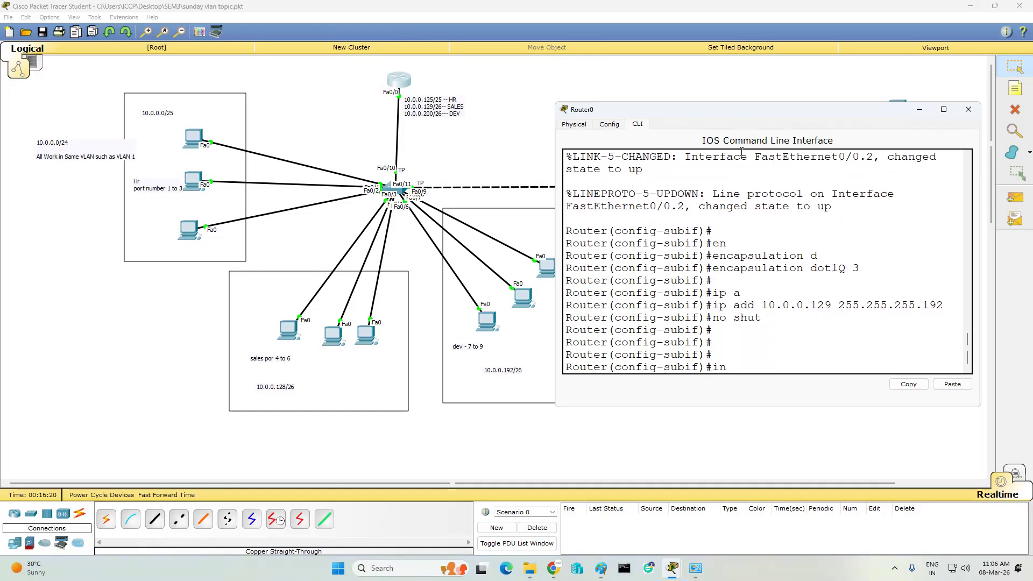
pyautogui.write('t fa0/0.3')
pyautogui.press('Return')
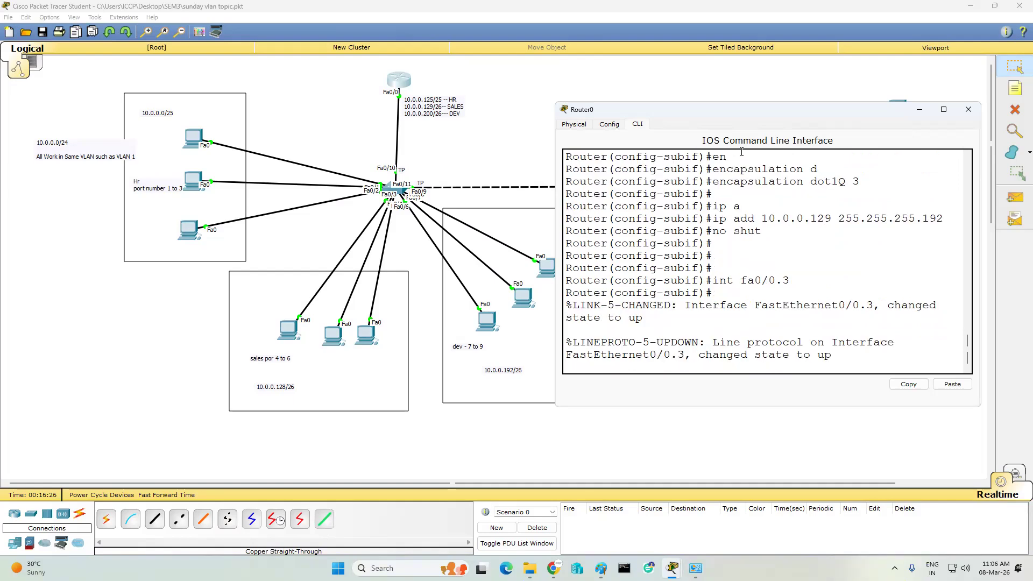
pyautogui.press('Return')
pyautogui.press('Return')
pyautogui.write('s')
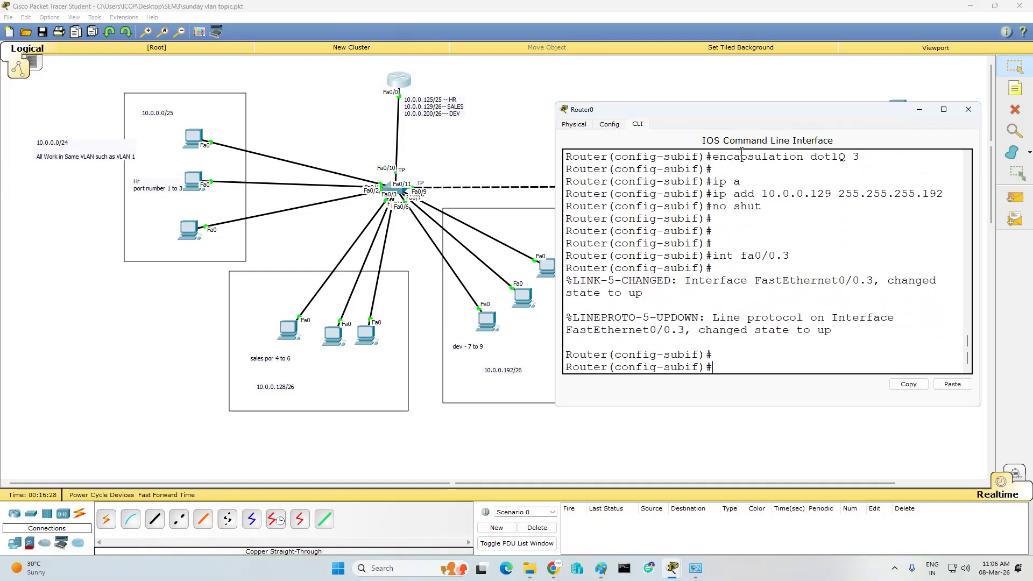
pyautogui.write('padd')
pyautogui.press('BackSpace')
pyautogui.press('BackSpace')
pyautogui.press('BackSpace')
pyautogui.press('BackSpace')
pyautogui.press('BackSpace')
pyautogui.write('en')
pyautogui.press('Tab')
pyautogui.write('d')
pyautogui.press('Tab')
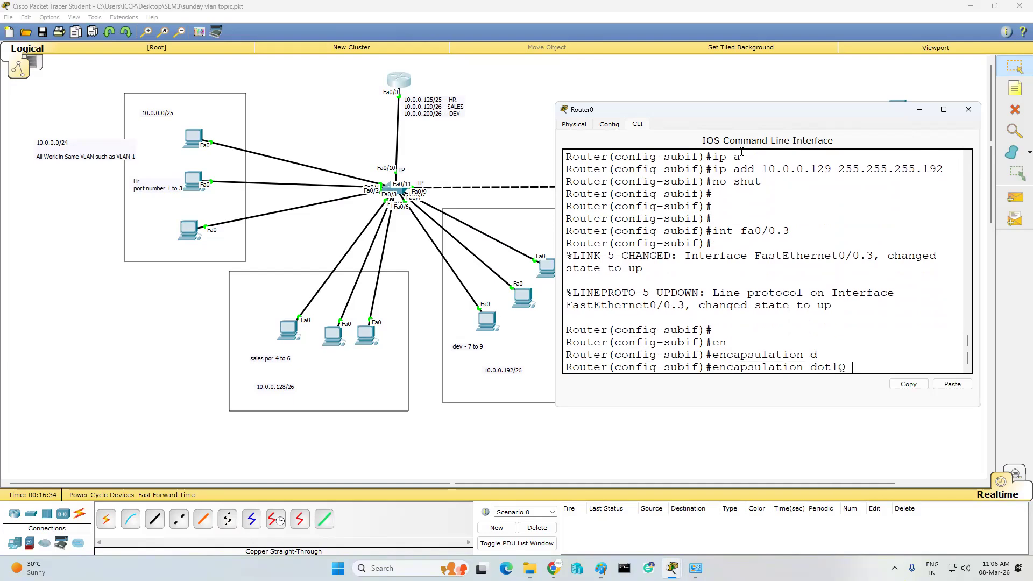
# - Tag Fa0/0.3 with dot1Q encapsulation for VLAN 4
pyautogui.press('BackSpace')
pyautogui.press('BackSpace')
pyautogui.press('BackSpace')
pyautogui.press('BackSpace')
pyautogui.press('BackSpace')
pyautogui.write('i')
pyautogui.press('Tab')
pyautogui.write('s')
pyautogui.press('Tab')
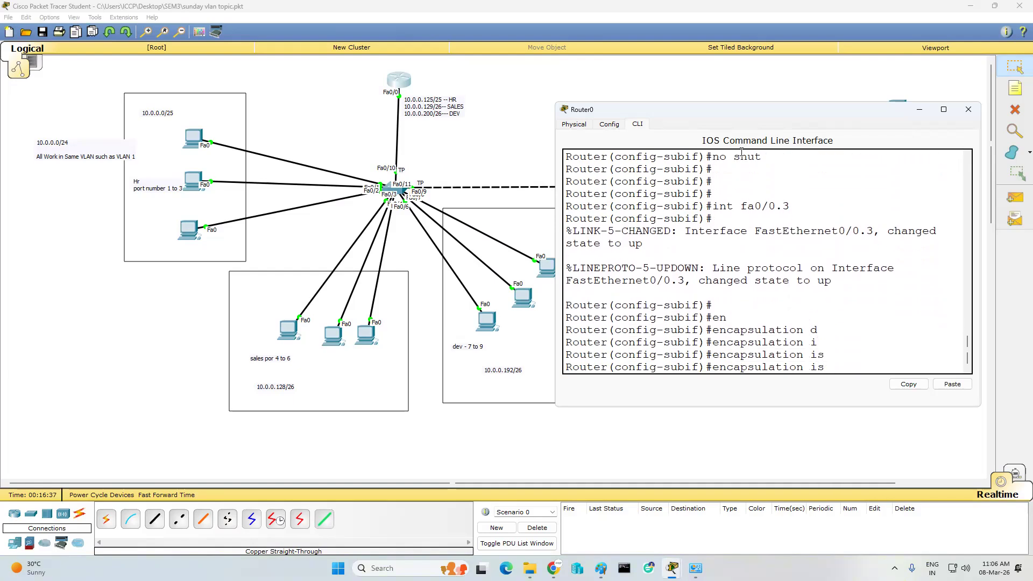
pyautogui.press('BackSpace')
pyautogui.press('BackSpace')
pyautogui.write('?')
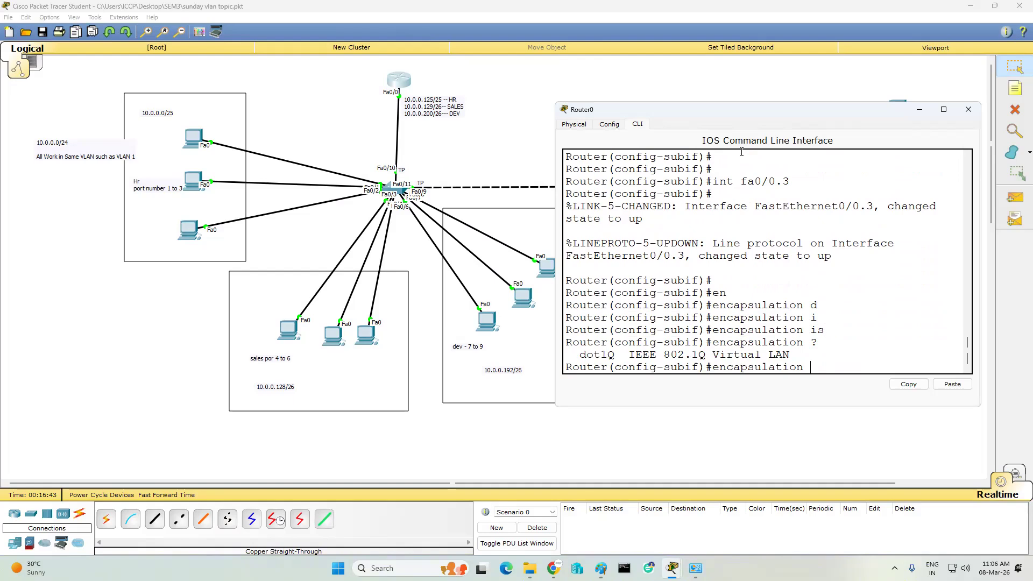
pyautogui.write('d')
pyautogui.press('Tab')
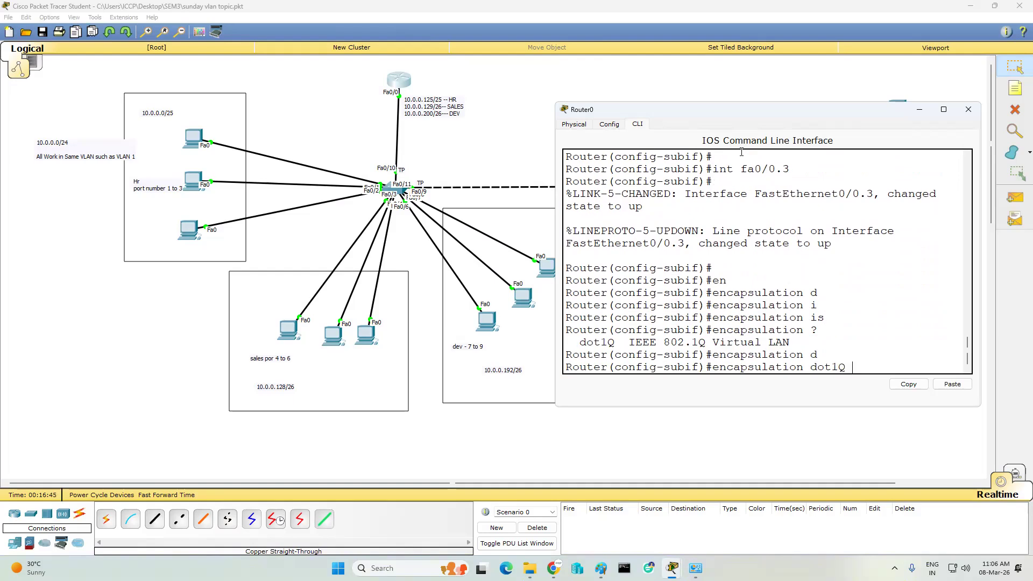
pyautogui.write('4')
pyautogui.press('Return')
pyautogui.press('Return')
pyautogui.press('Return')
# - Give Fa0/0.3 address 10.0.0.200 255.255.255.192 and enable it
pyautogui.write('ip ad')
pyautogui.press('Tab')
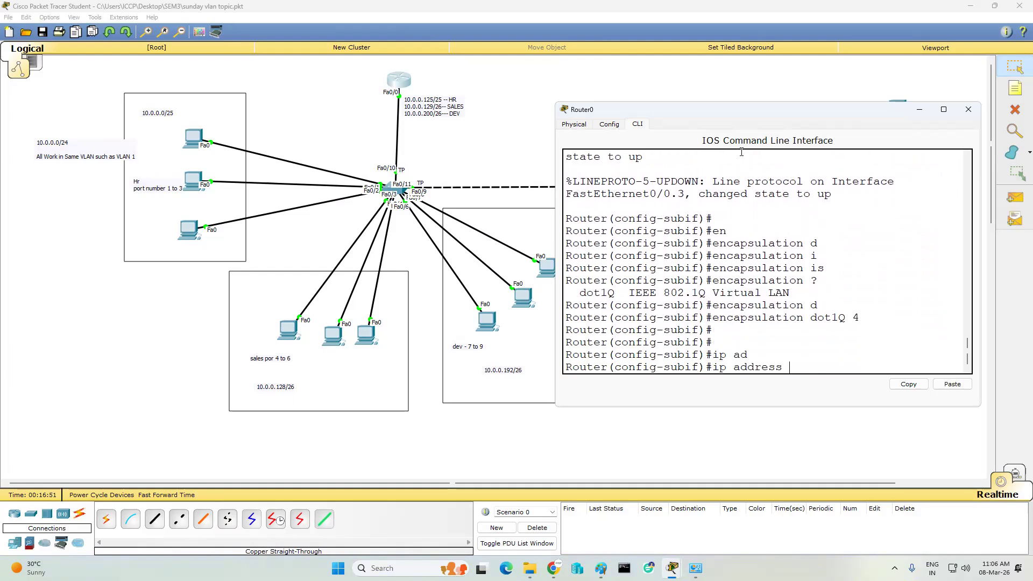
pyautogui.write('10.0.0.200 255.255.255.192')
pyautogui.press('Return')
pyautogui.press('Return')
pyautogui.write('no shut')
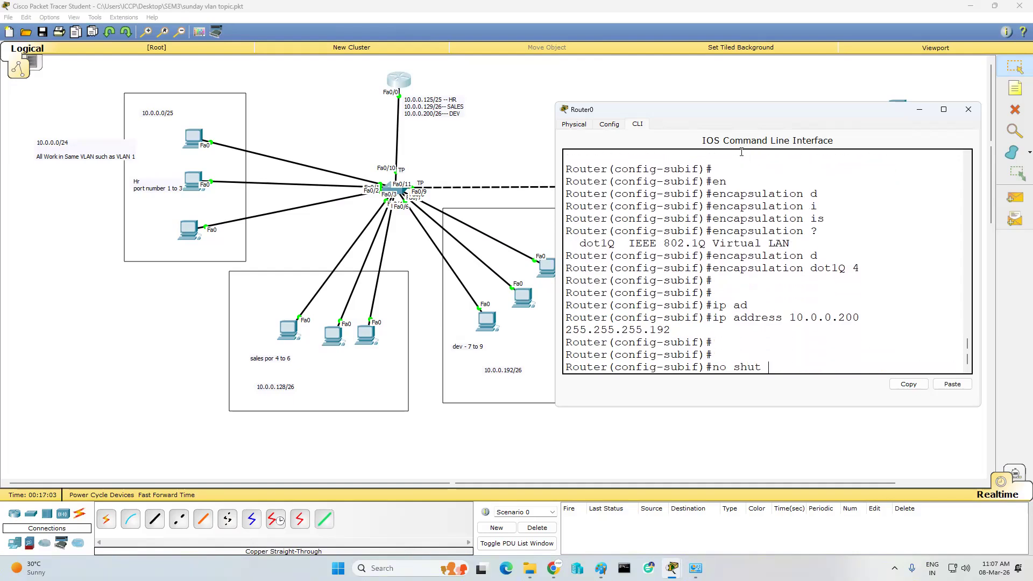
pyautogui.press('Return')
pyautogui.press('Return')
pyautogui.press('Return')
# - Exit configuration mode, save with wr, and close the Router0 window
pyautogui.write('end wr')
pyautogui.press('Return')
pyautogui.press('Return')
pyautogui.press('Return')
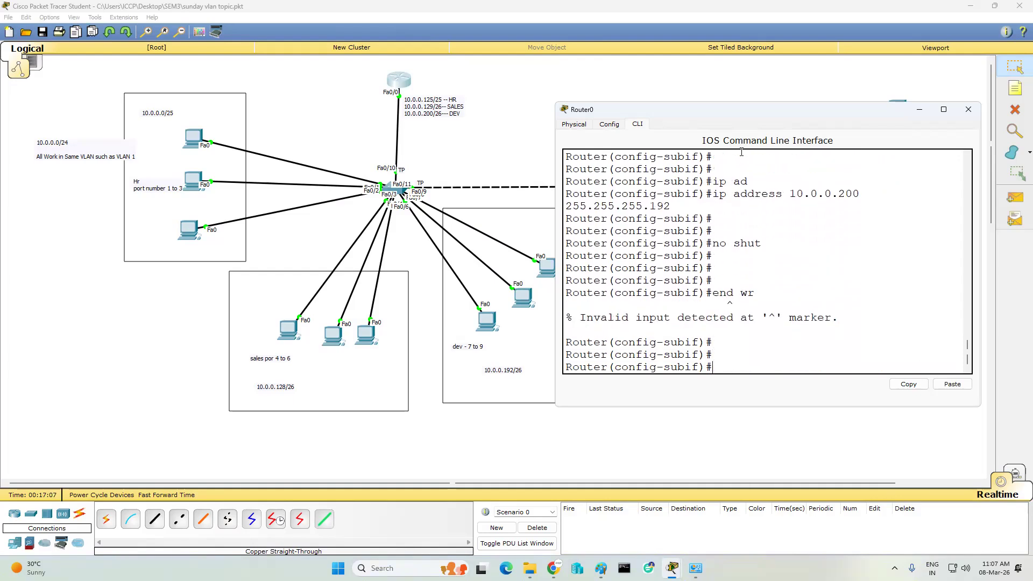
pyautogui.write('end')
pyautogui.press('Return')
pyautogui.press('Return')
pyautogui.press('Return')
pyautogui.write('wr')
pyautogui.press('Return')
pyautogui.press('Return')
pyautogui.press('Return')
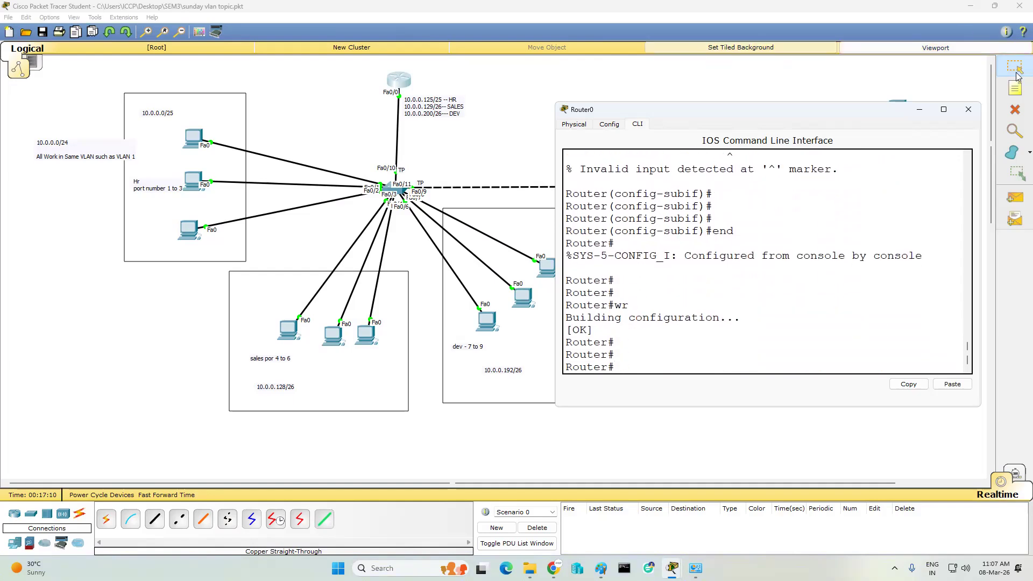
pyautogui.click(968, 109)
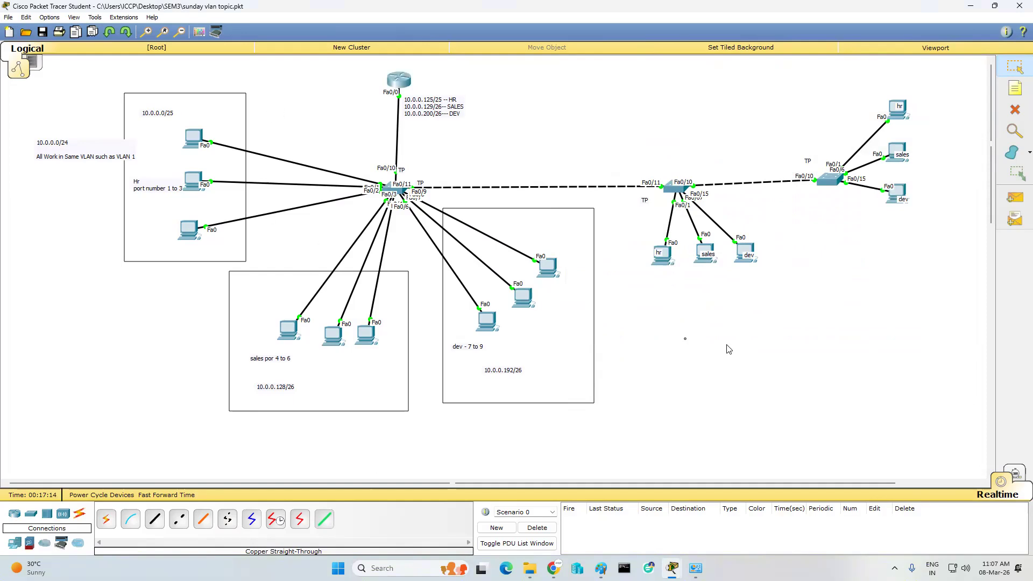
# - Send simple-PDU pings hr→sales twice, dev→sales, and dev→hr
pyautogui.click(1016, 204)
pyautogui.click(894, 111)
pyautogui.click(897, 151)
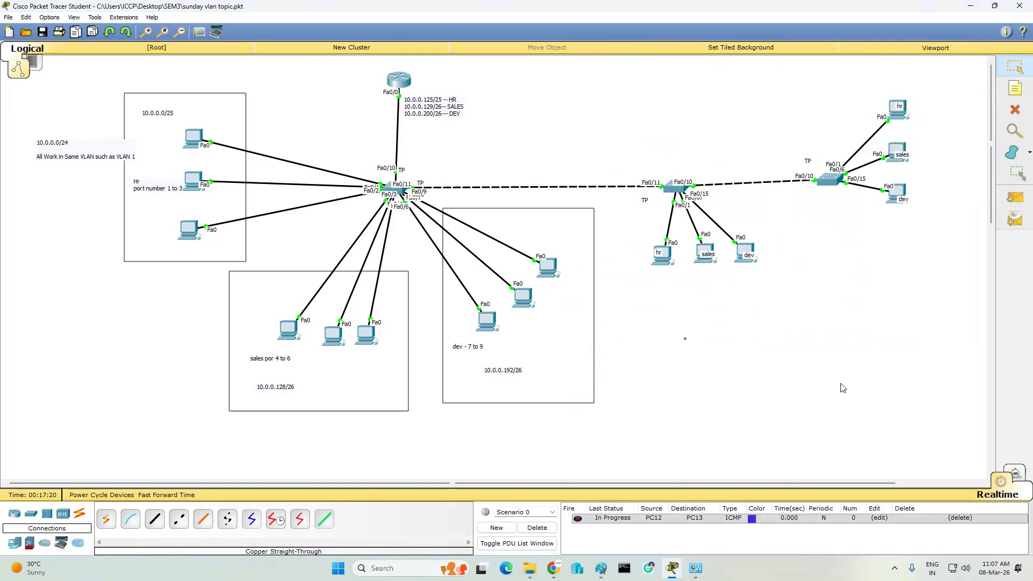
pyautogui.click(1014, 198)
pyautogui.click(895, 110)
pyautogui.click(896, 150)
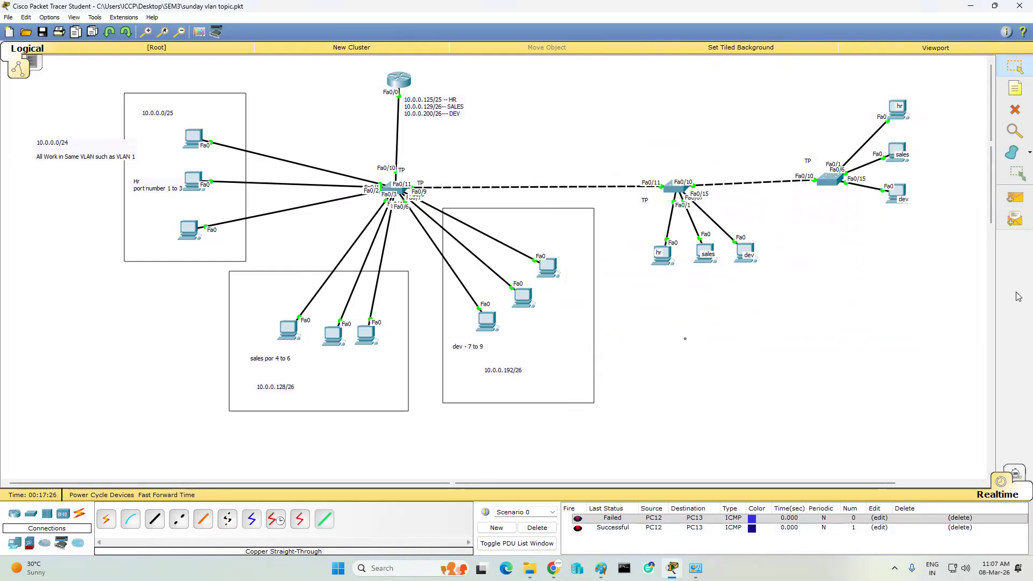
pyautogui.click(1015, 198)
pyautogui.click(904, 186)
pyautogui.click(901, 161)
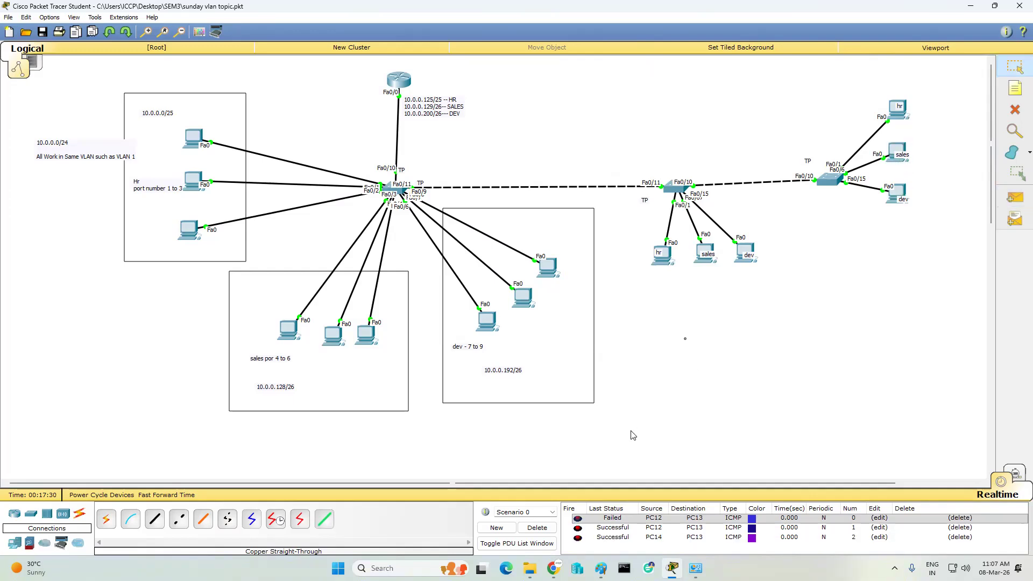
pyautogui.click(1015, 198)
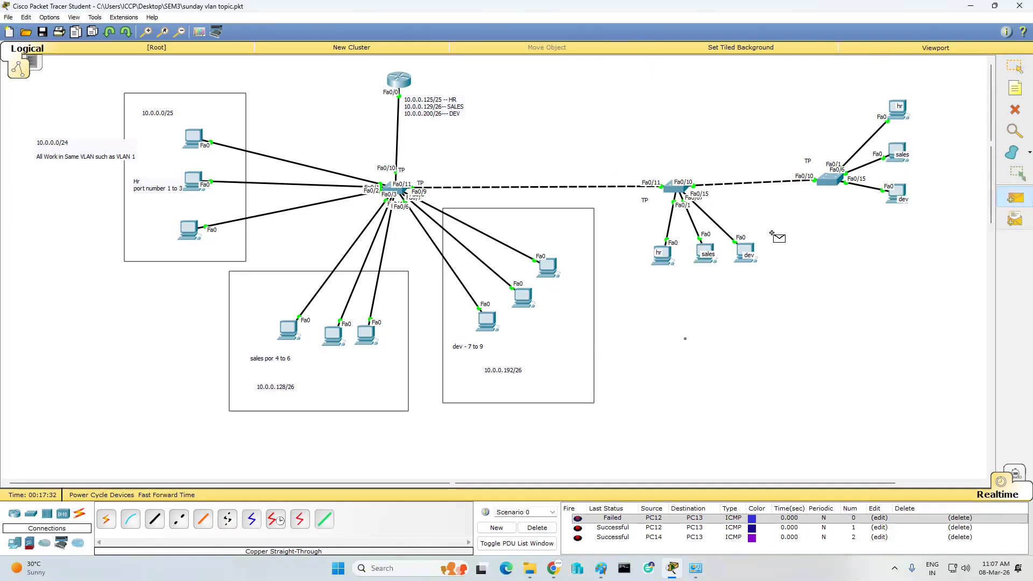
pyautogui.click(745, 252)
pyautogui.click(195, 131)
# - Clear the pings, ping from PC0 to the sales PC, then open PC0's Command Prompt
pyautogui.click(536, 527)
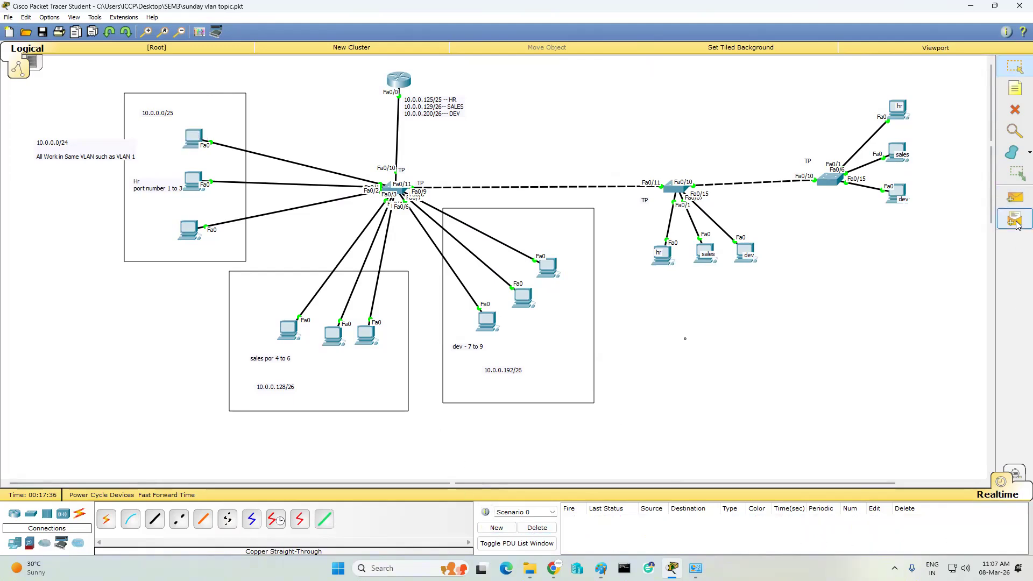
pyautogui.click(1014, 198)
pyautogui.click(197, 131)
pyautogui.click(896, 163)
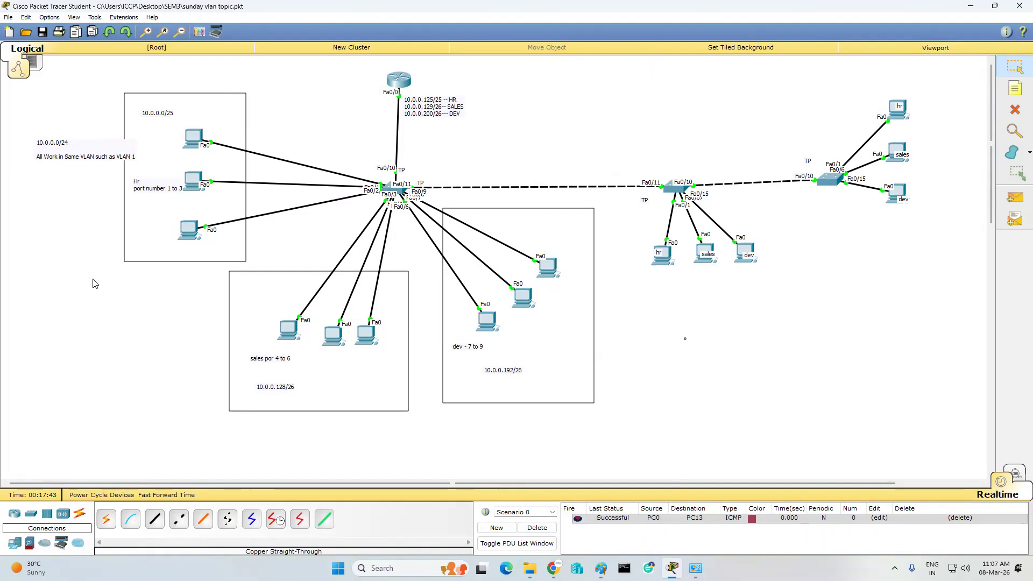
pyautogui.click(201, 134)
pyautogui.click(572, 211)
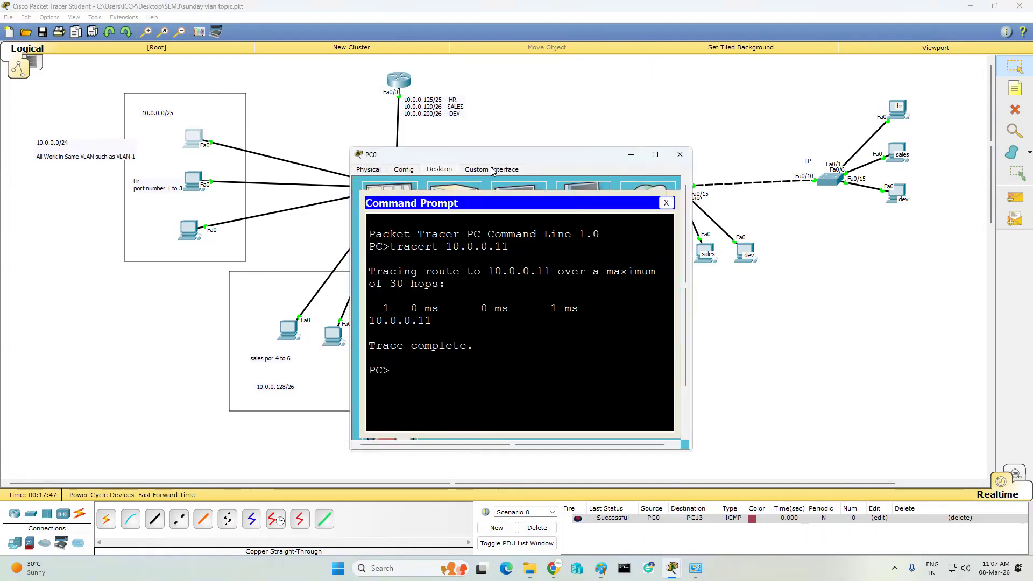
# - Run tracert 10.0.0.136 from PC0
pyautogui.moveTo(506, 156); pyautogui.dragTo(261, 111)
pyautogui.press('Up')
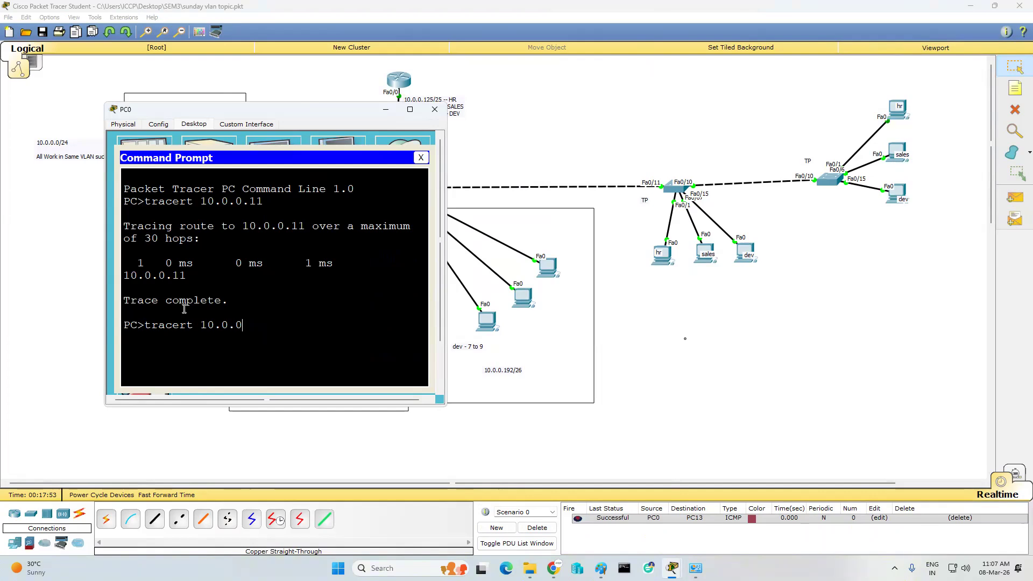
pyautogui.write('36')
pyautogui.click(887, 214)
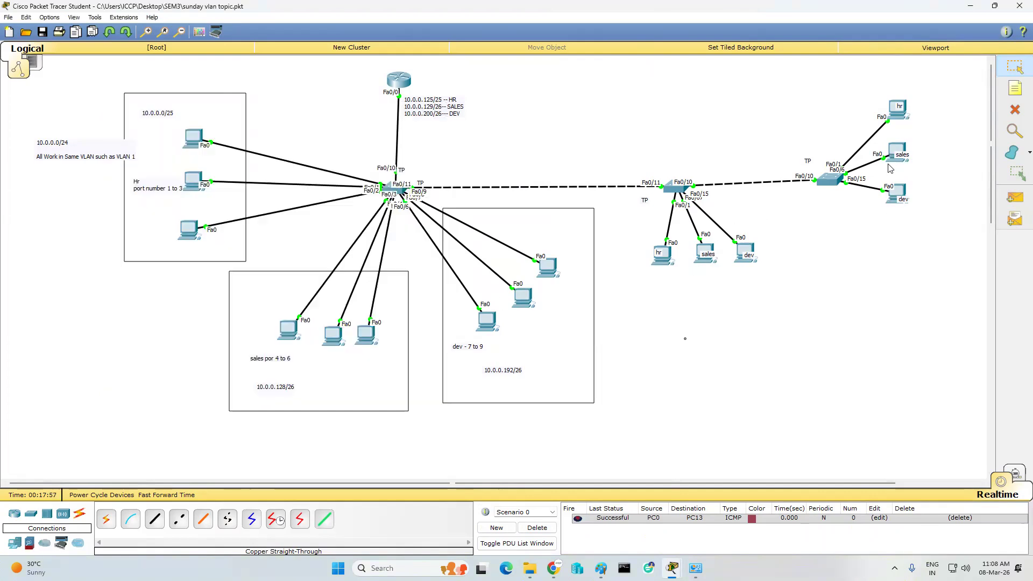
pyautogui.moveTo(897, 152)
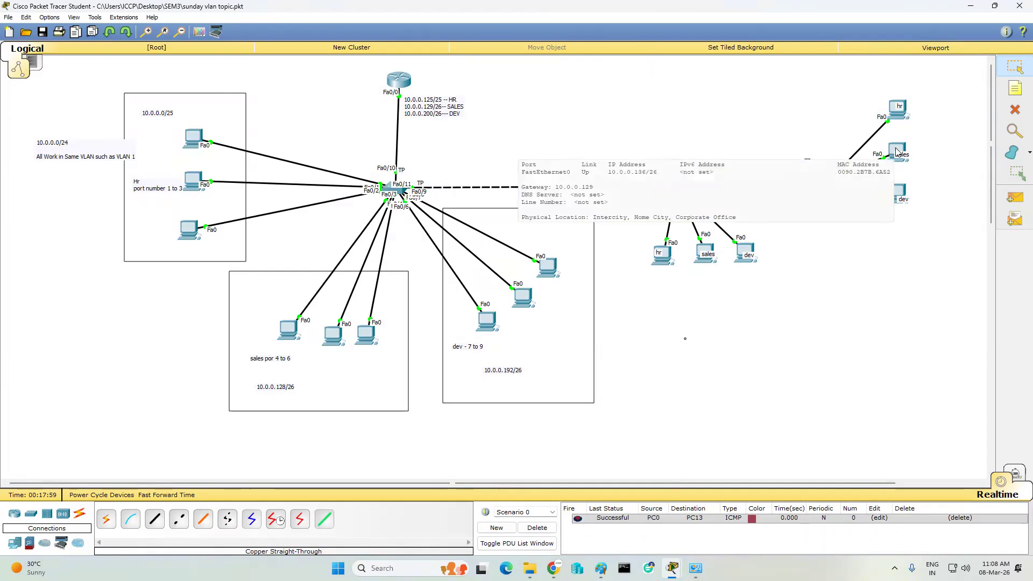
pyautogui.click(191, 135)
pyautogui.write('6')
pyautogui.press('Return')
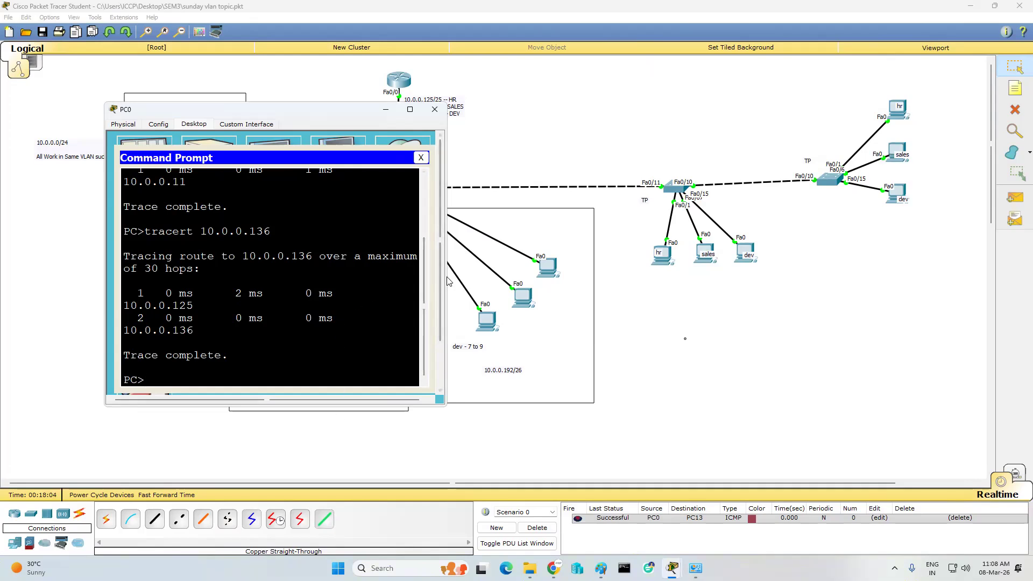
# - Rerun tracert to 10.0.0.11 from PC0, then close PC0's window
pyautogui.moveTo(448, 277); pyautogui.dragTo(764, 276)
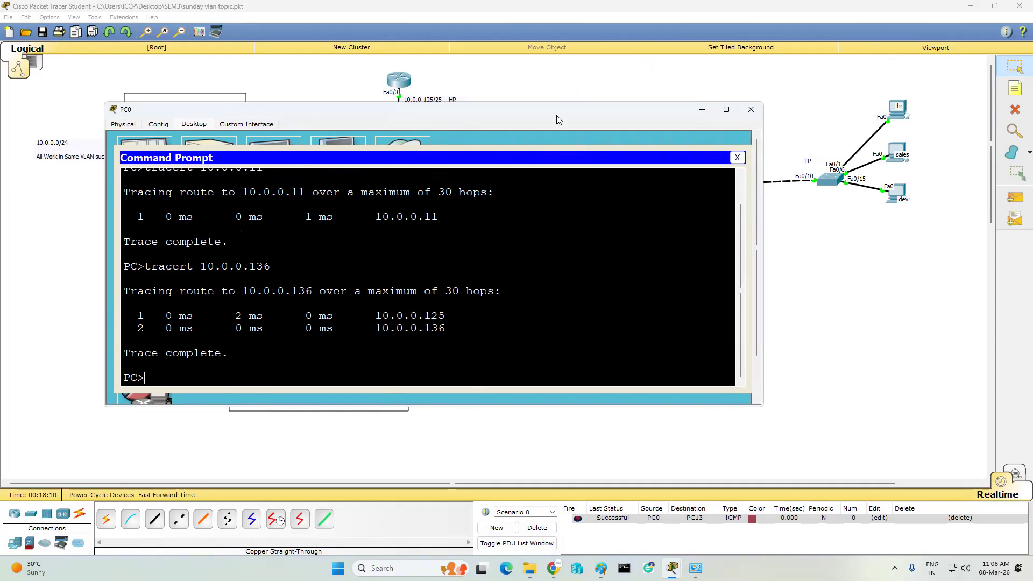
pyautogui.moveTo(555, 113); pyautogui.dragTo(634, 154)
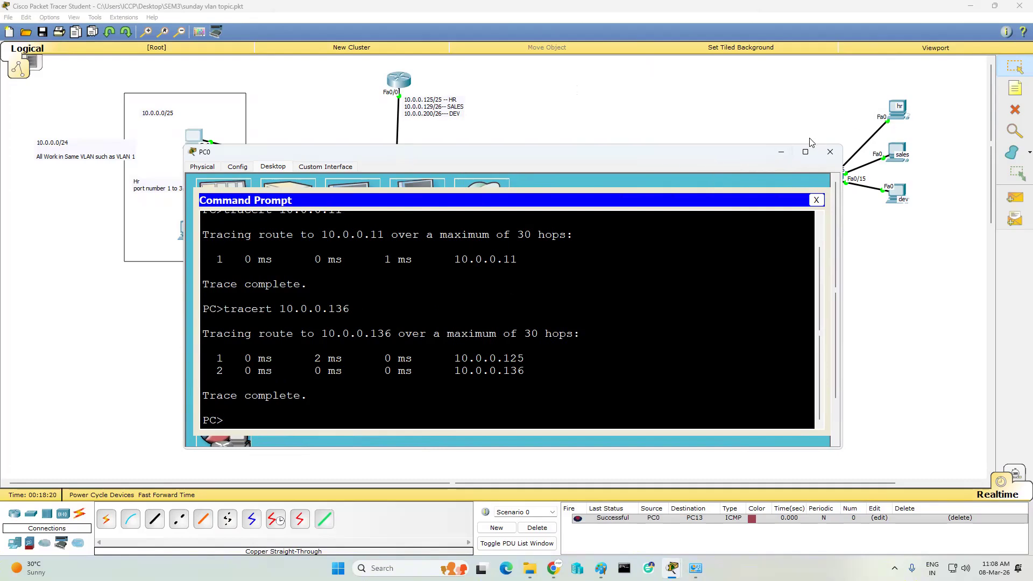
pyautogui.click(781, 152)
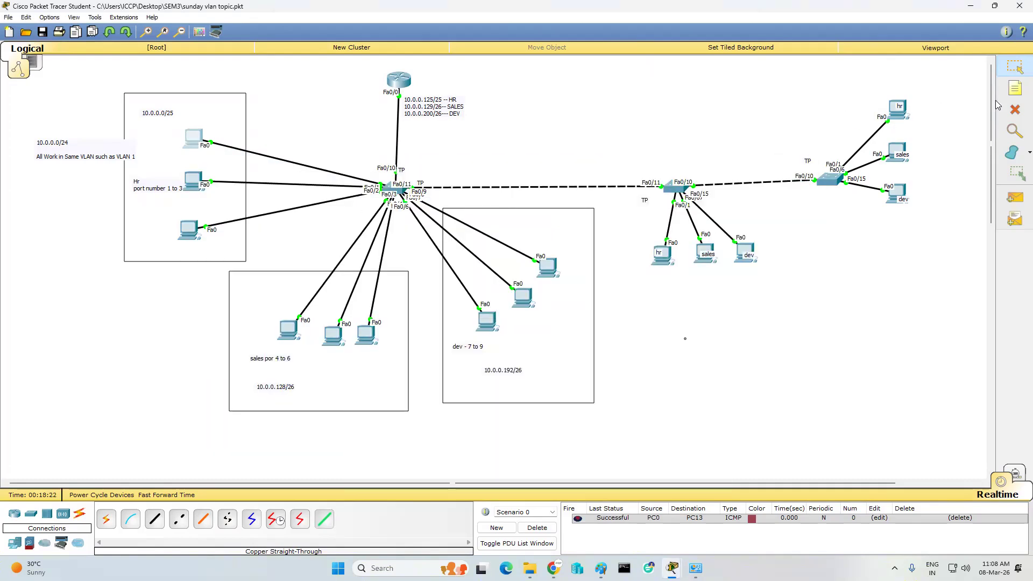
pyautogui.moveTo(672, 568)
pyautogui.click(694, 514)
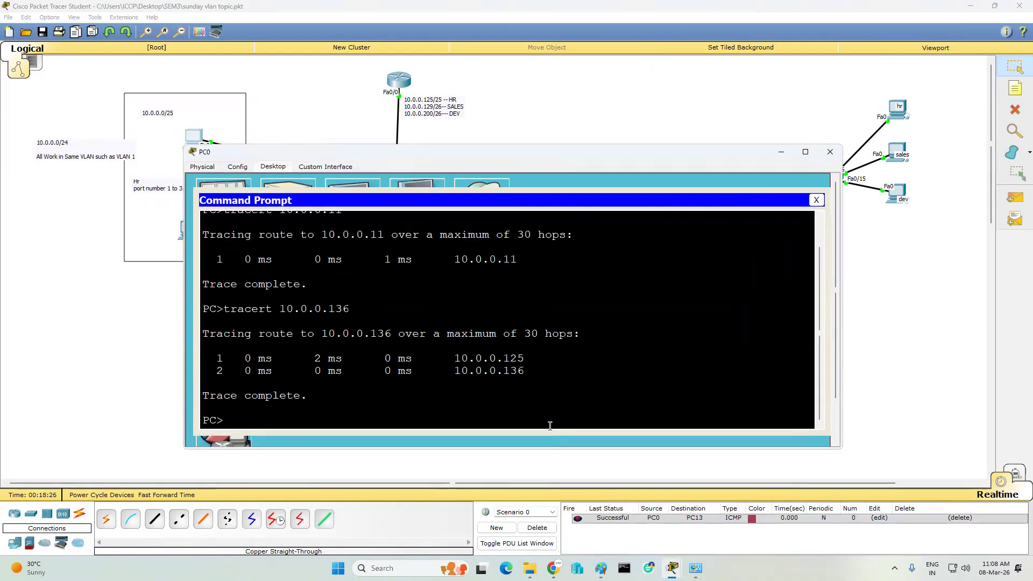
pyautogui.press('Up')
pyautogui.press('Up')
pyautogui.press('Return')
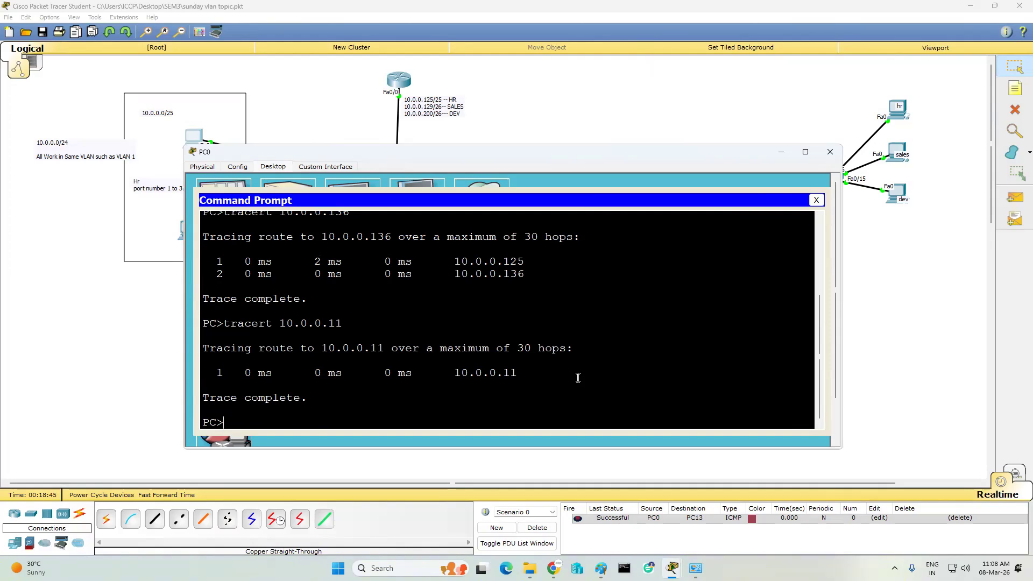
pyautogui.click(783, 156)
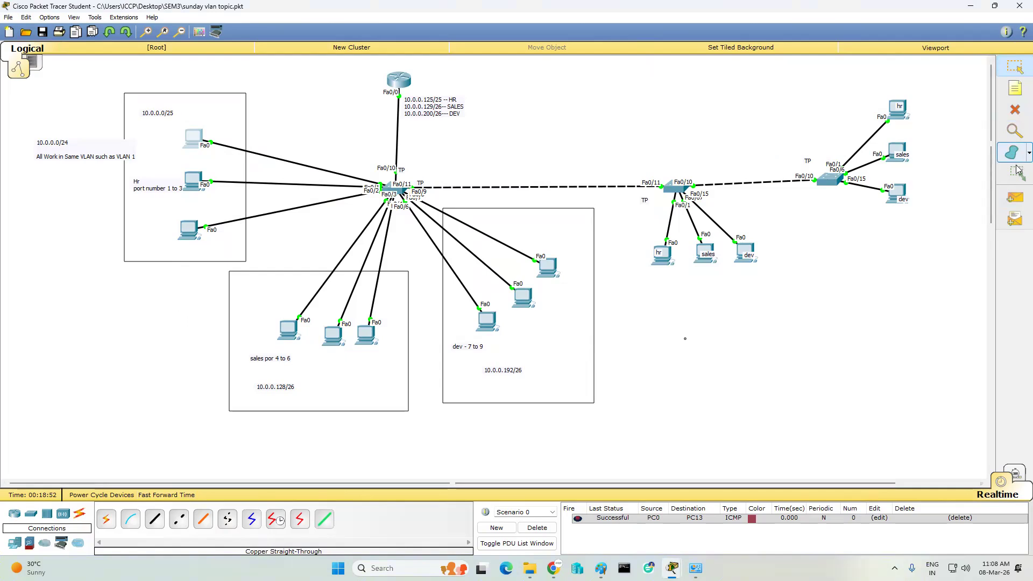
# - Place two 2620XM routers and a laptop above the existing topology
pyautogui.click(1015, 70)
pyautogui.click(15, 513)
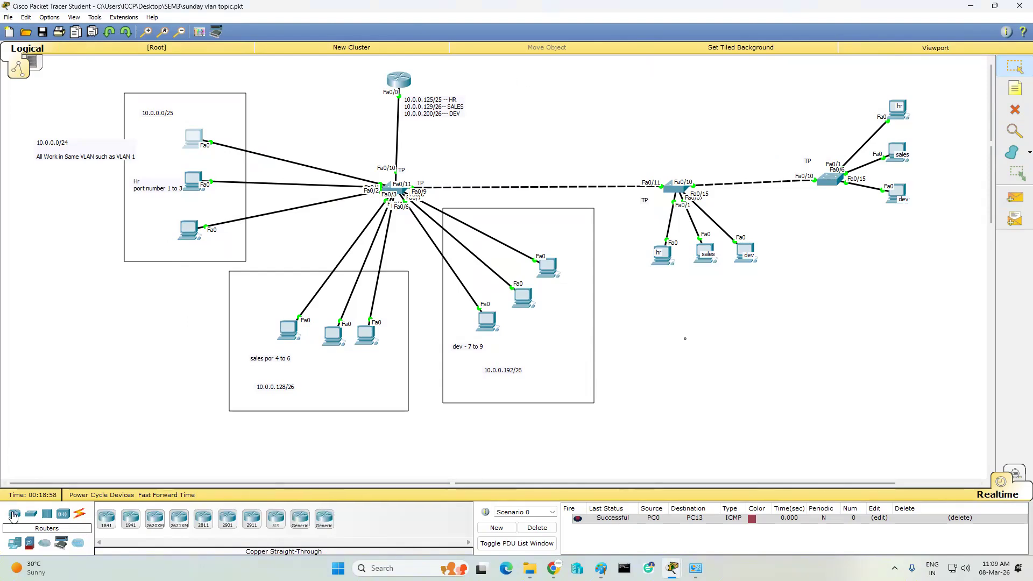
pyautogui.click(154, 518)
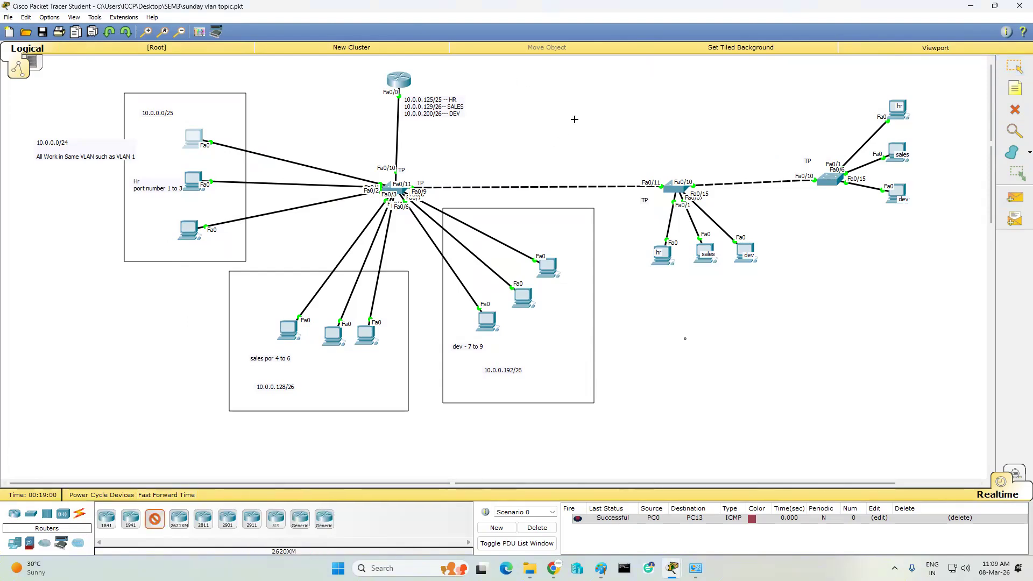
pyautogui.click(544, 79)
pyautogui.click(648, 76)
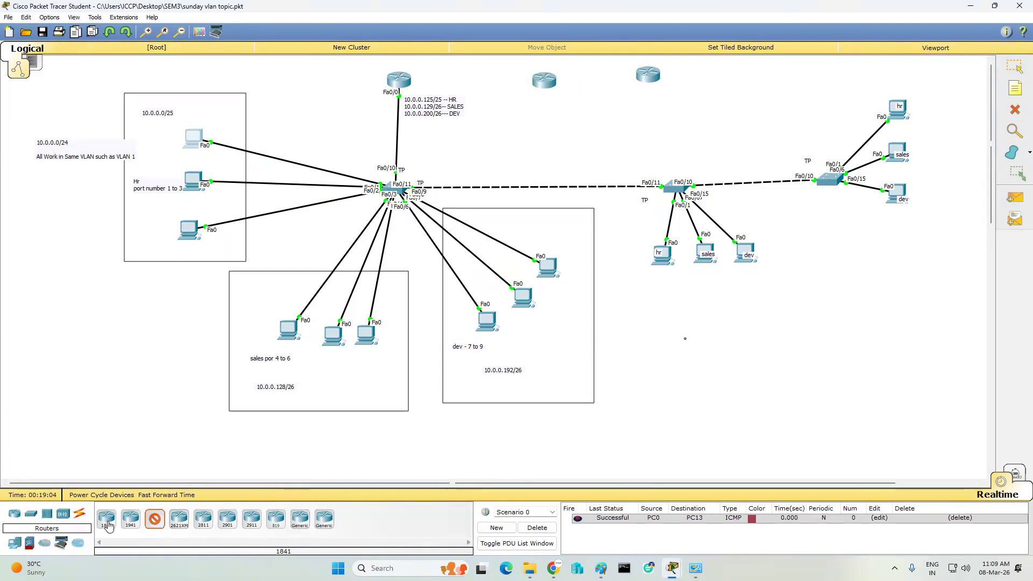
pyautogui.click(176, 516)
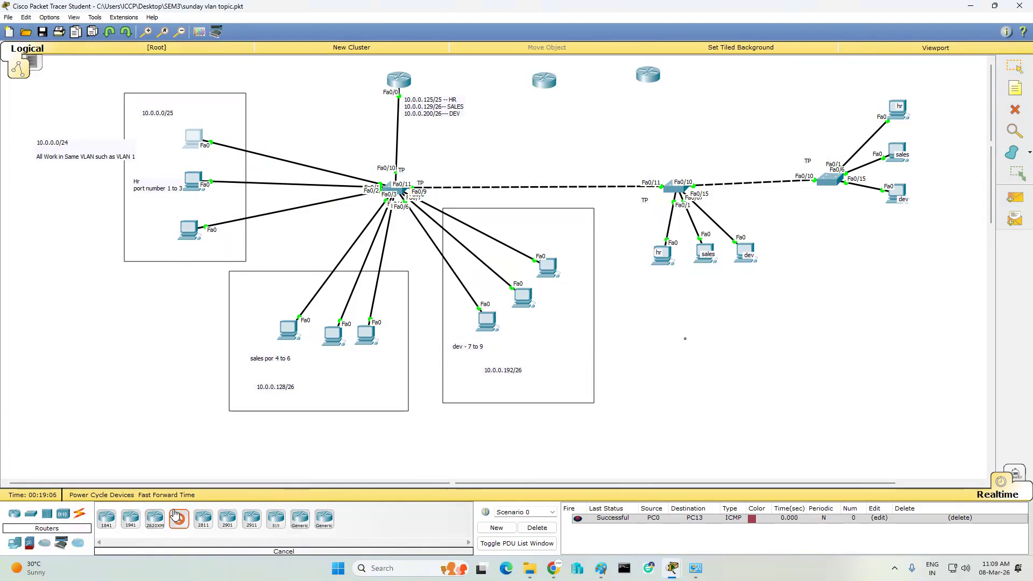
pyautogui.click(181, 523)
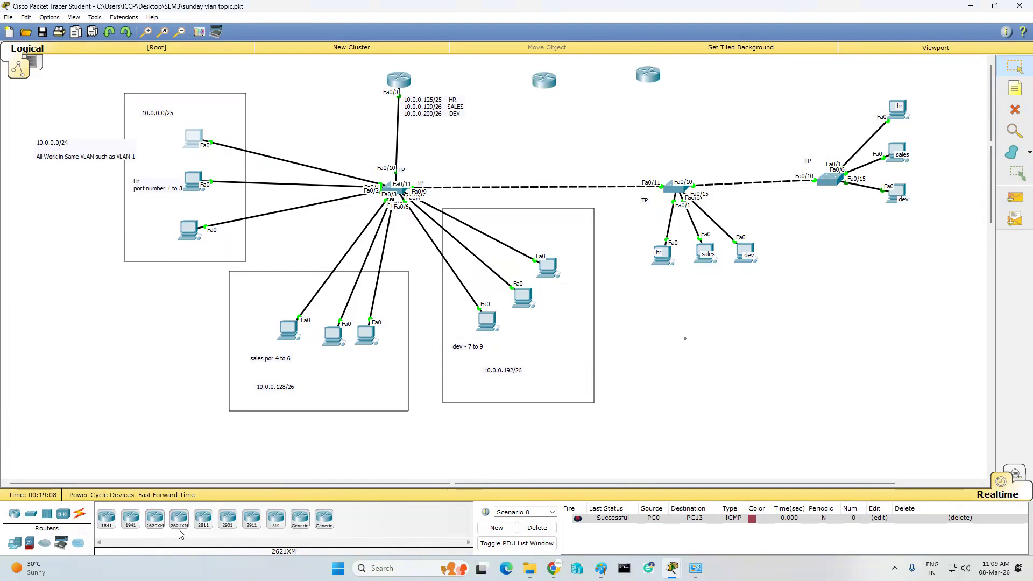
pyautogui.click(15, 544)
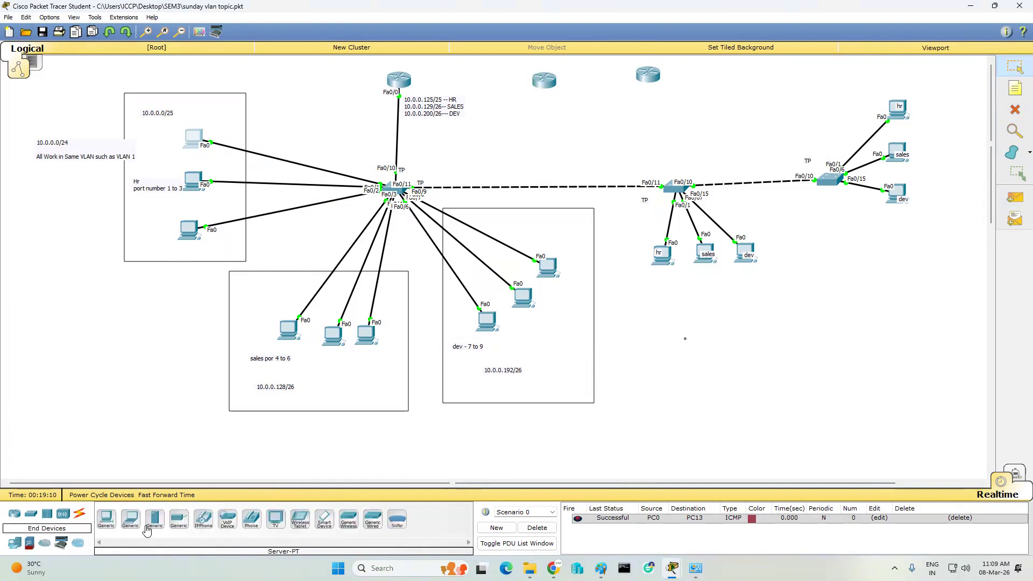
pyautogui.click(130, 519)
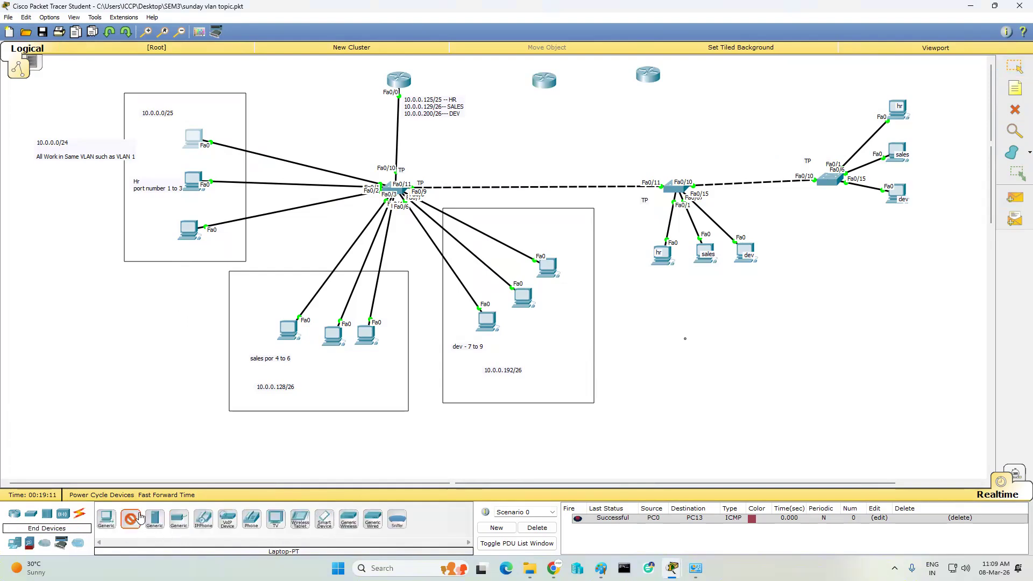
pyautogui.click(722, 77)
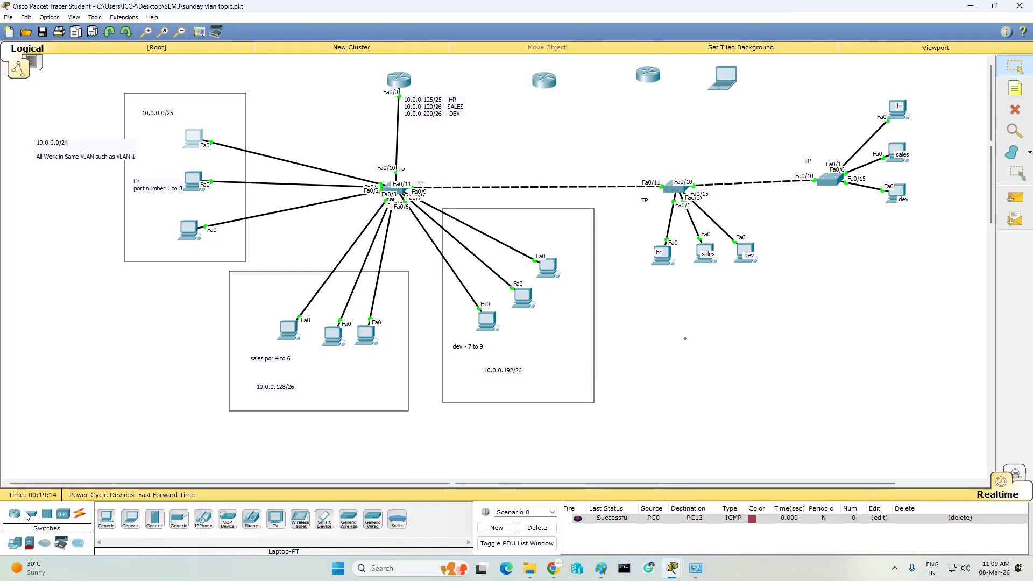
# - Cable the router's Fa0/0 to the laptop's FastEthernet0 with a copper cross-over cable
pyautogui.click(80, 514)
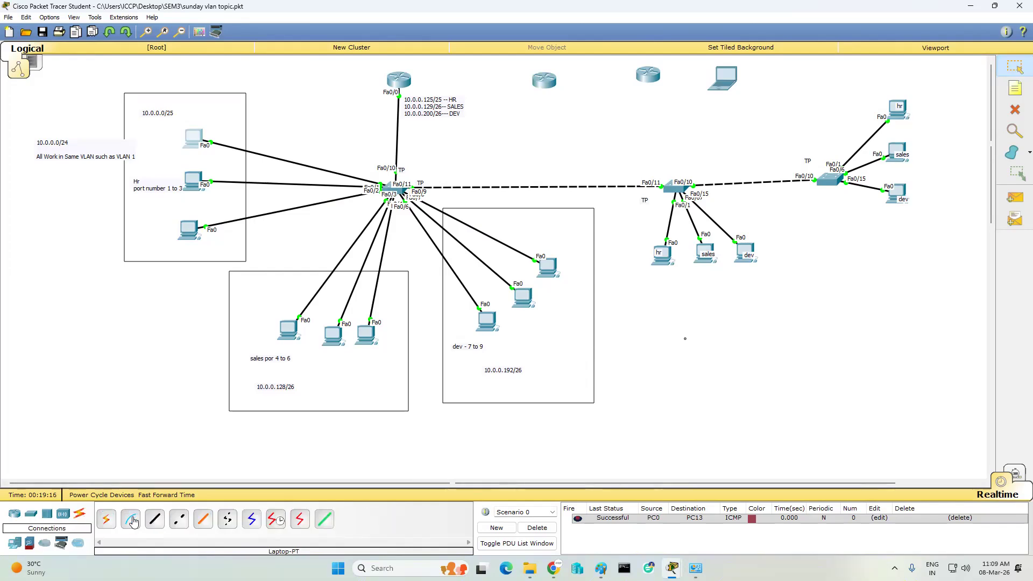
pyautogui.click(178, 519)
pyautogui.click(654, 76)
pyautogui.click(693, 101)
pyautogui.click(726, 78)
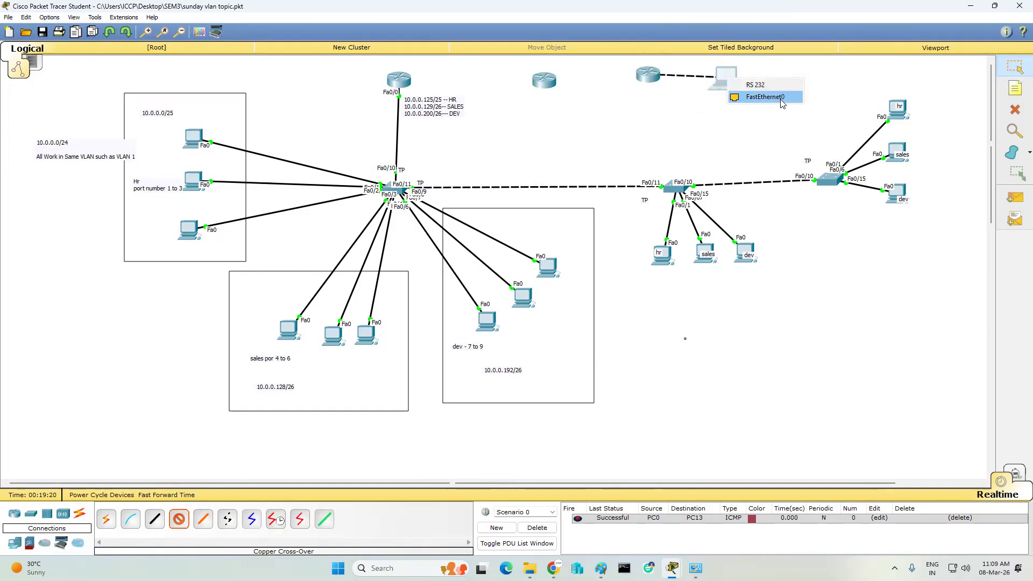
pyautogui.click(781, 99)
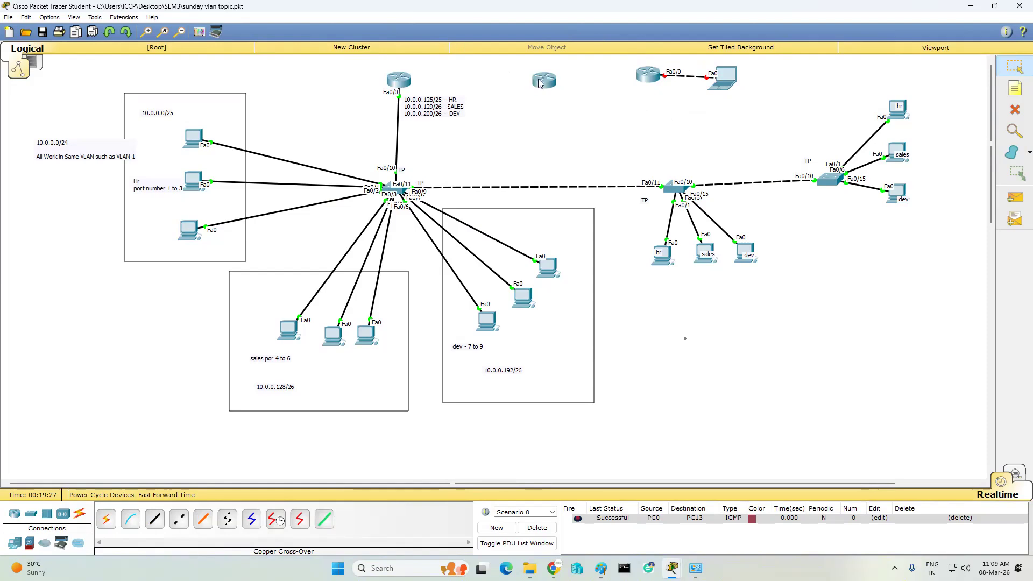
pyautogui.moveTo(548, 81)
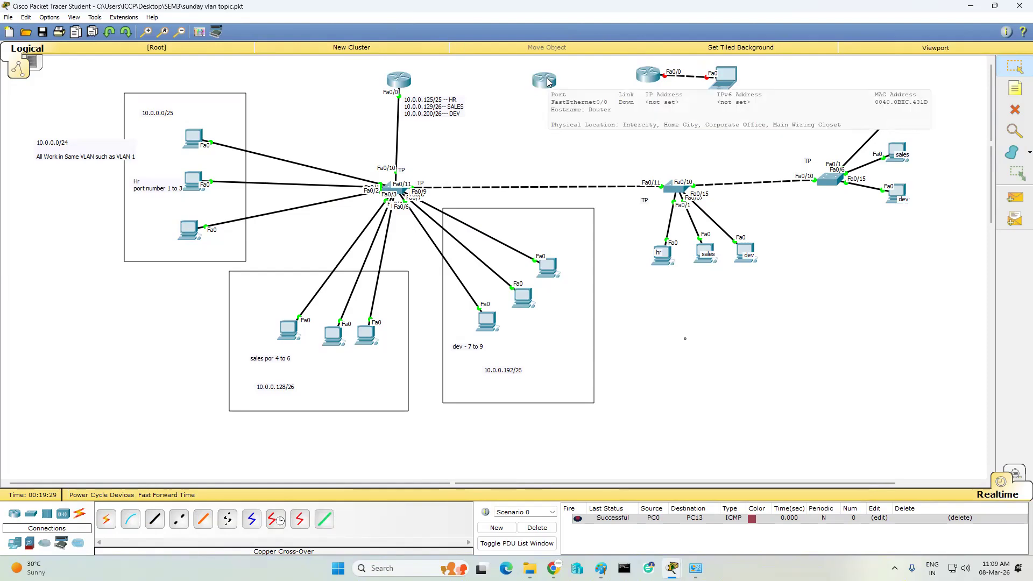
pyautogui.moveTo(408, 81)
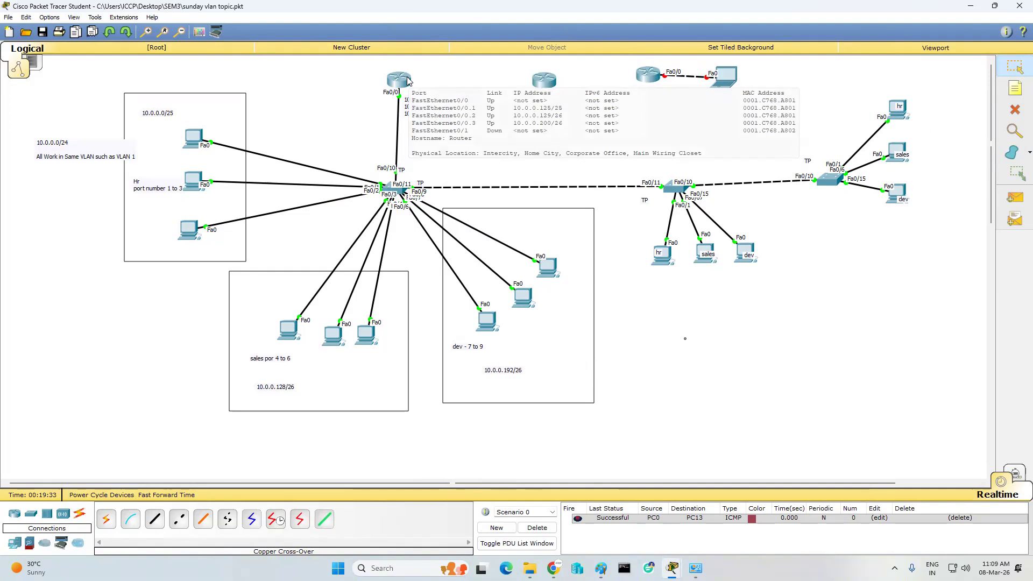
# - Replace the two spare routers with two new 2621XM routers at the top centre and near the laptop
pyautogui.click(1014, 110)
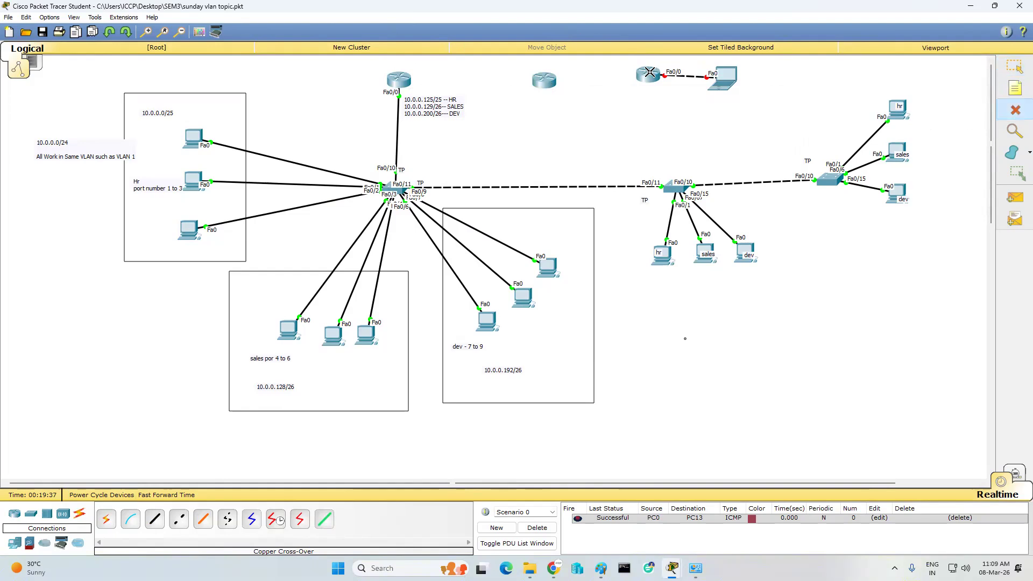
pyautogui.click(649, 75)
pyautogui.click(546, 80)
pyautogui.click(14, 514)
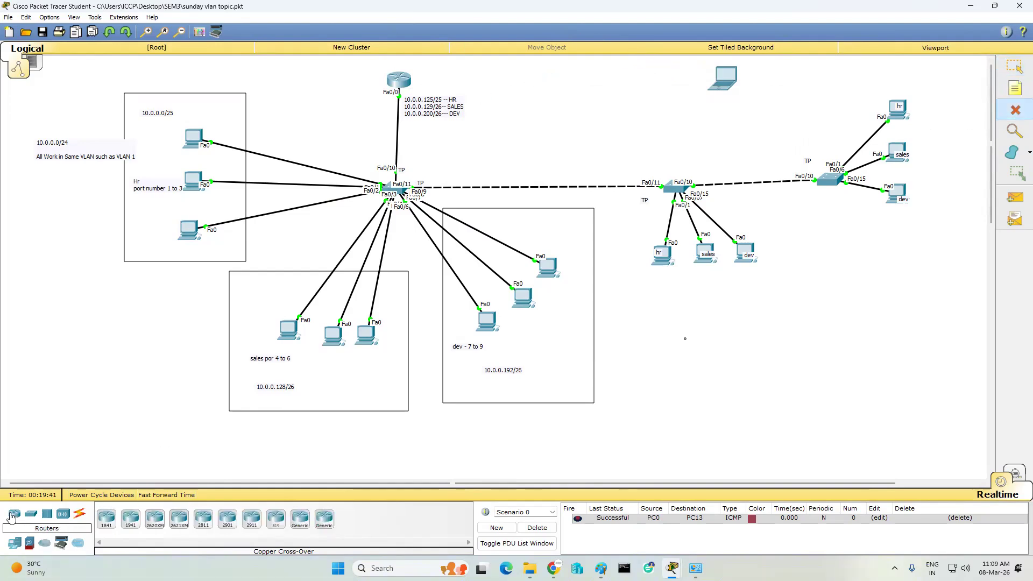
pyautogui.click(179, 519)
pyautogui.click(528, 78)
pyautogui.click(672, 77)
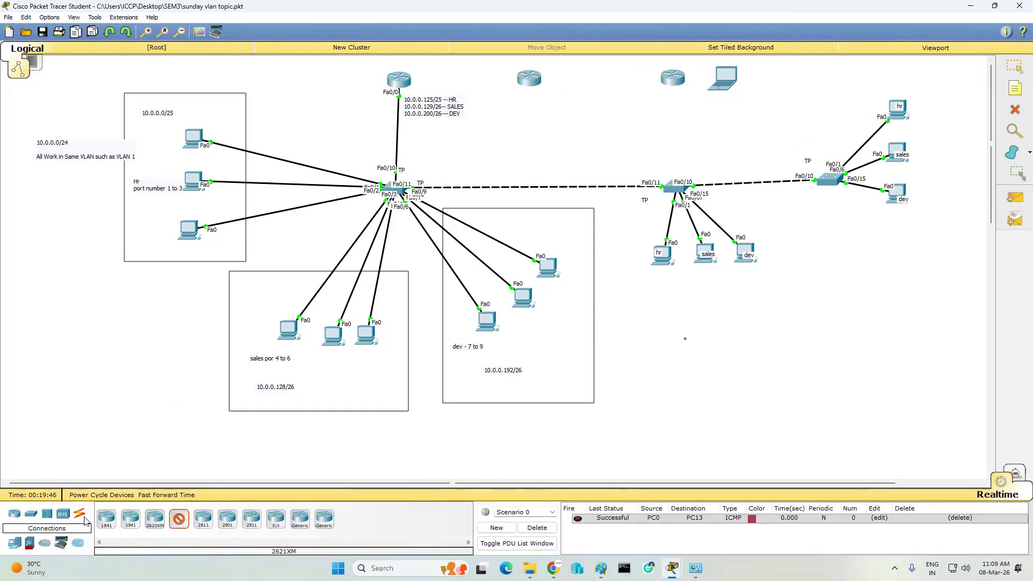
pyautogui.press('Escape')
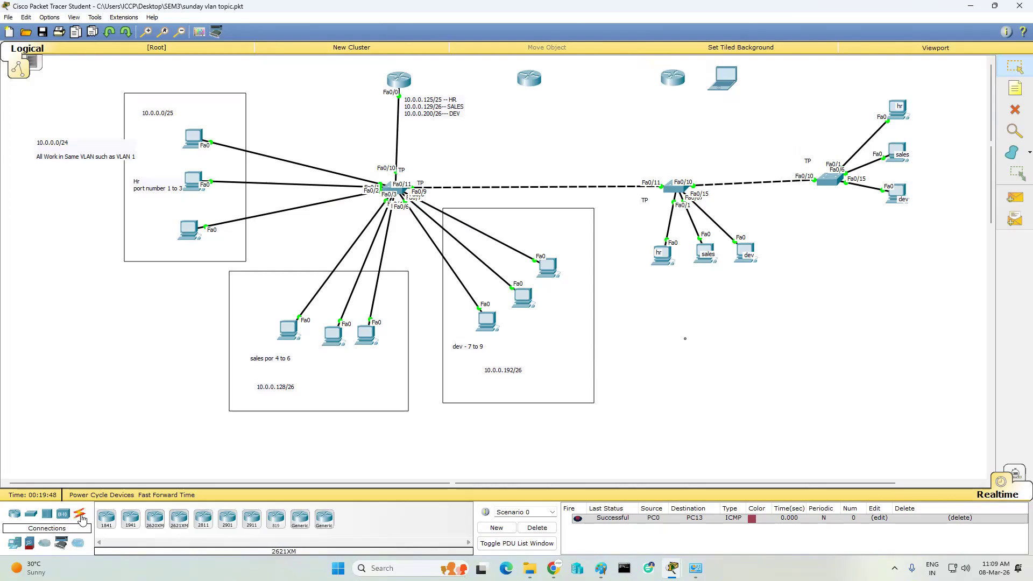
# - Link Router0's Fa0/1 to the first new router's Fa0/1 with a copper cross-over cable
pyautogui.click(75, 518)
pyautogui.click(179, 518)
pyautogui.click(401, 81)
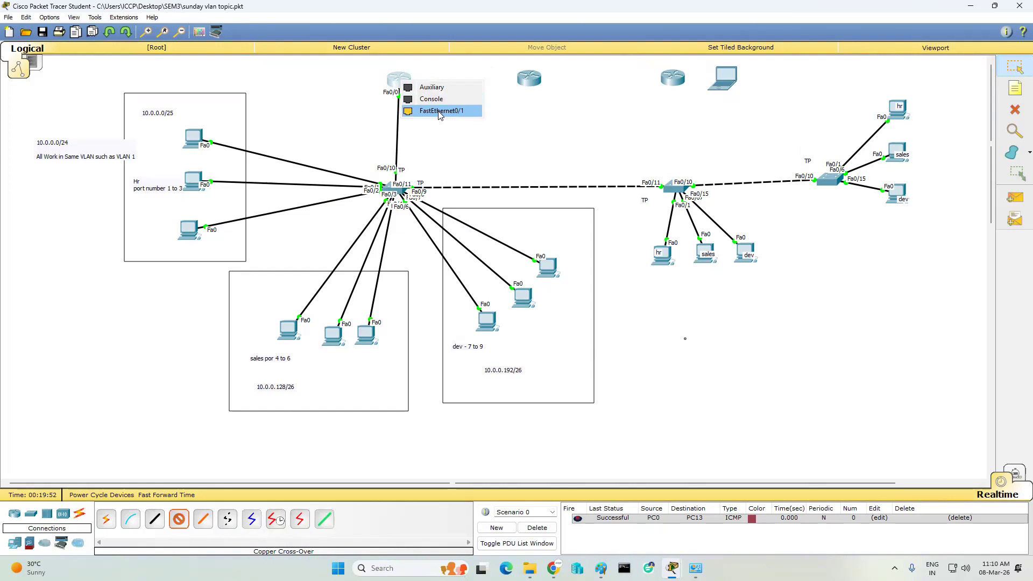
pyautogui.click(440, 111)
pyautogui.click(529, 78)
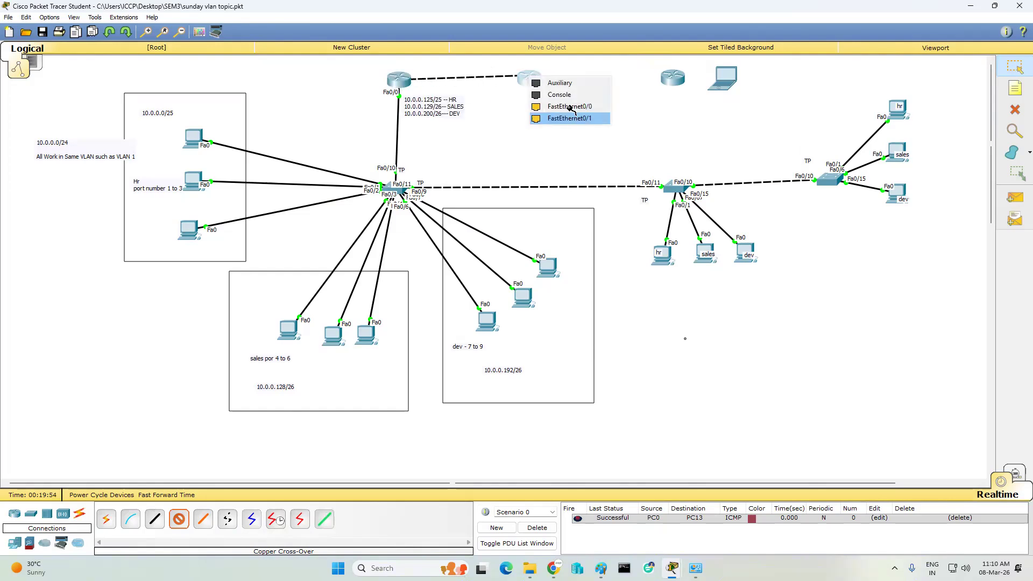
pyautogui.click(570, 118)
# - Cross-over cable the new routers' Fa0/0 ports together, and the last router's Fa0/1 to the laptop's Fa0
pyautogui.click(528, 79)
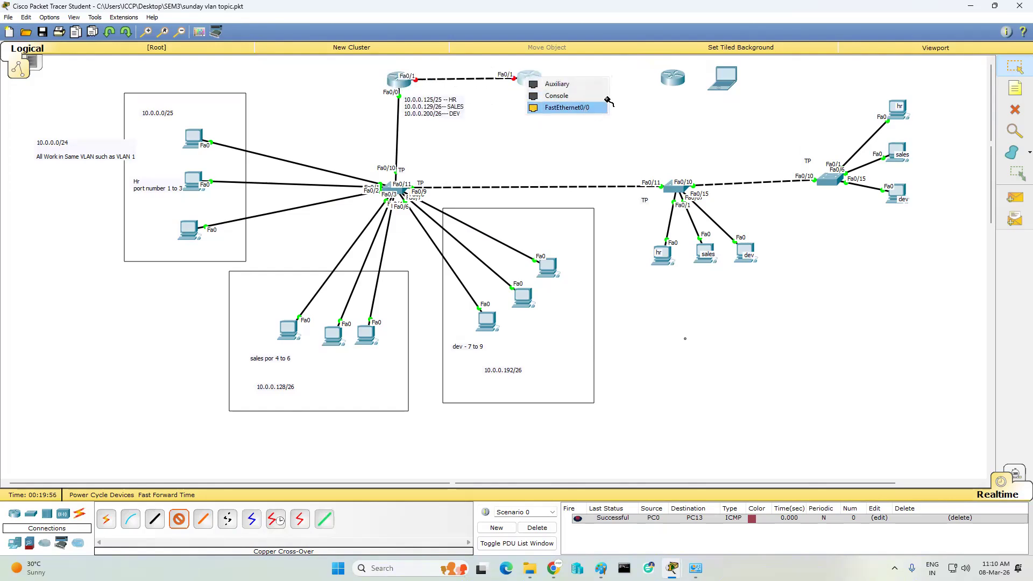
pyautogui.click(597, 107)
pyautogui.click(672, 78)
pyautogui.click(704, 119)
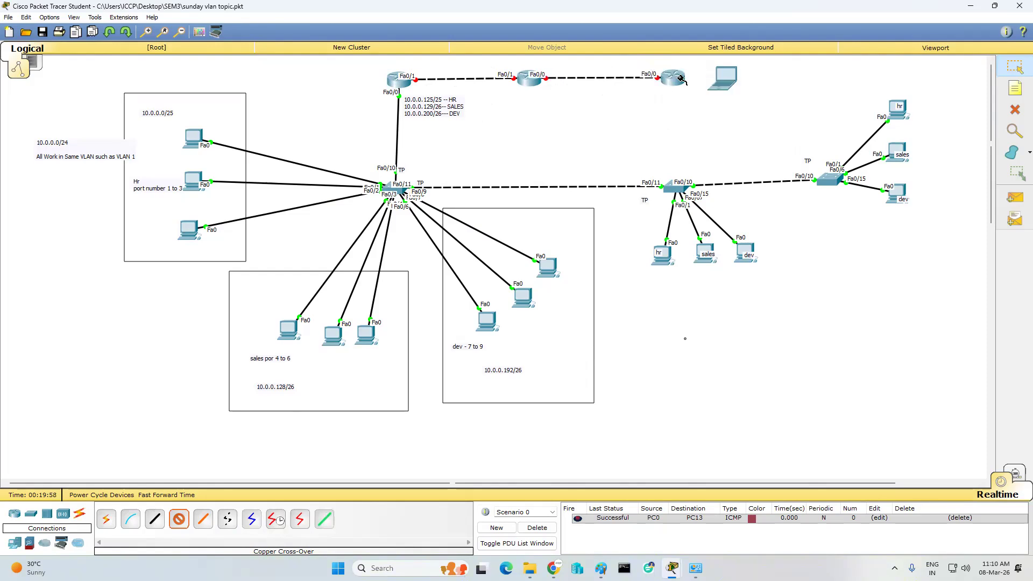
pyautogui.click(678, 78)
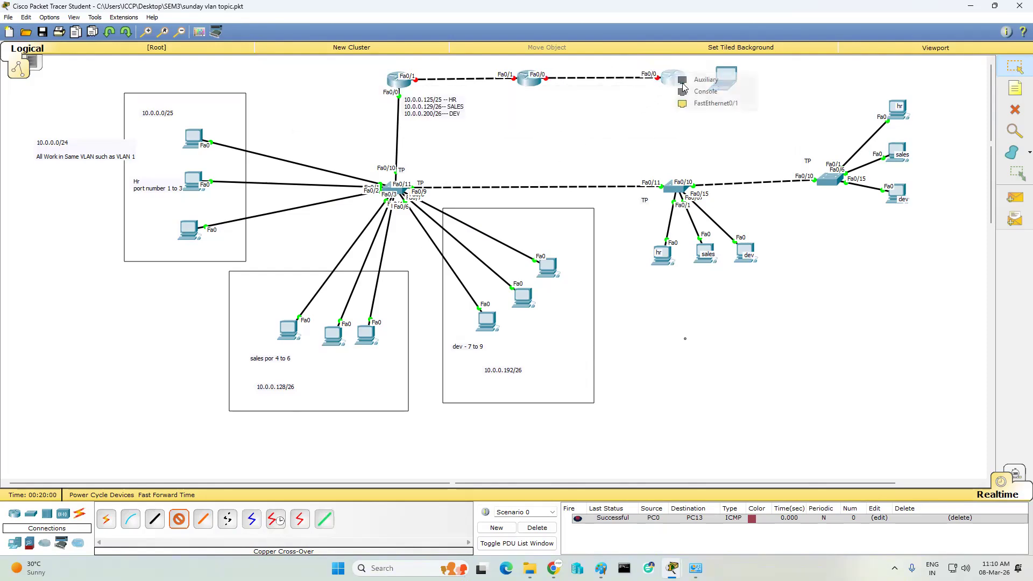
pyautogui.click(707, 108)
pyautogui.click(726, 76)
pyautogui.click(761, 96)
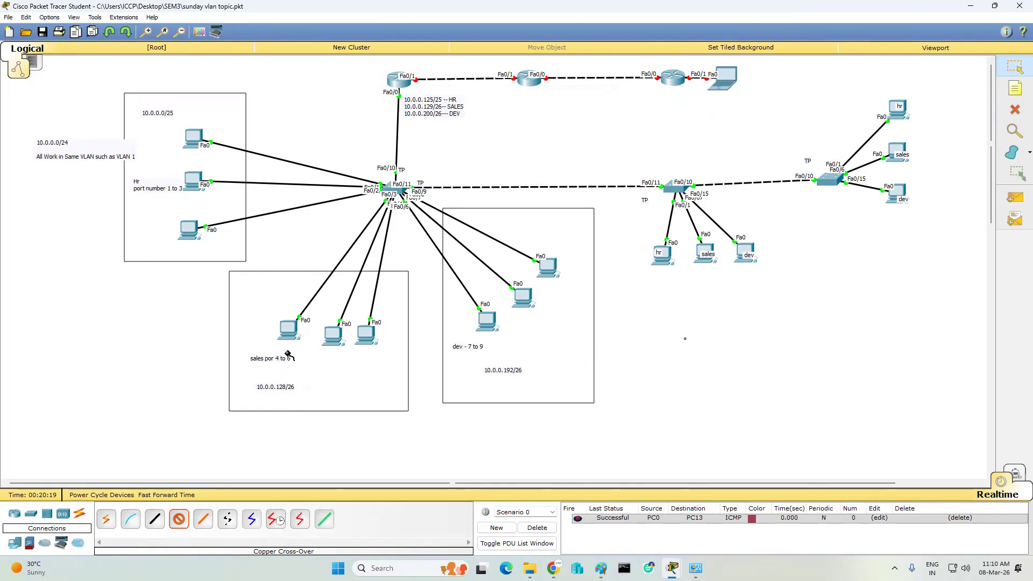
# - Move the laptop further right along the router chain
pyautogui.click(1016, 74)
pyautogui.moveTo(736, 79); pyautogui.dragTo(817, 79)
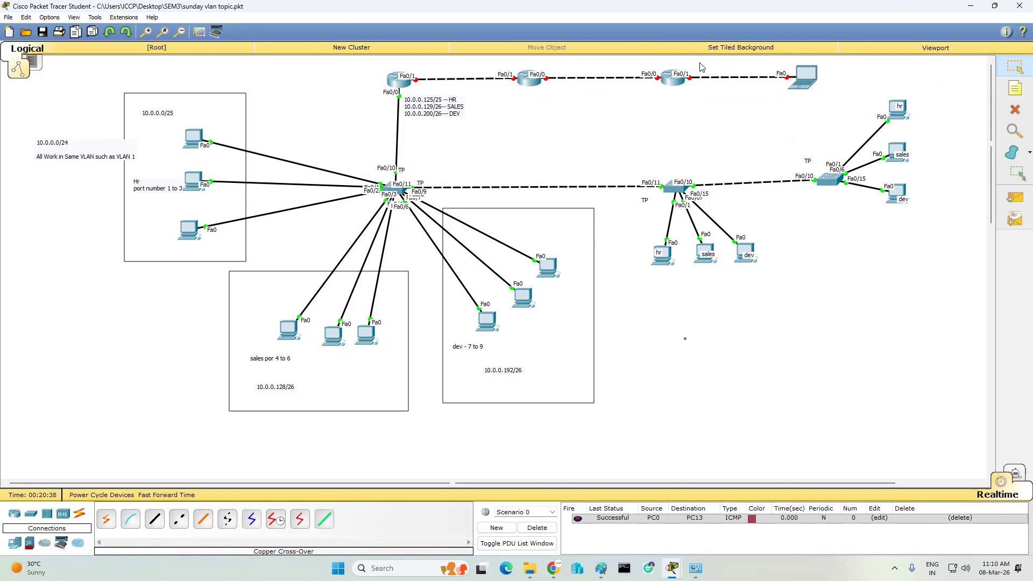
pyautogui.click(399, 81)
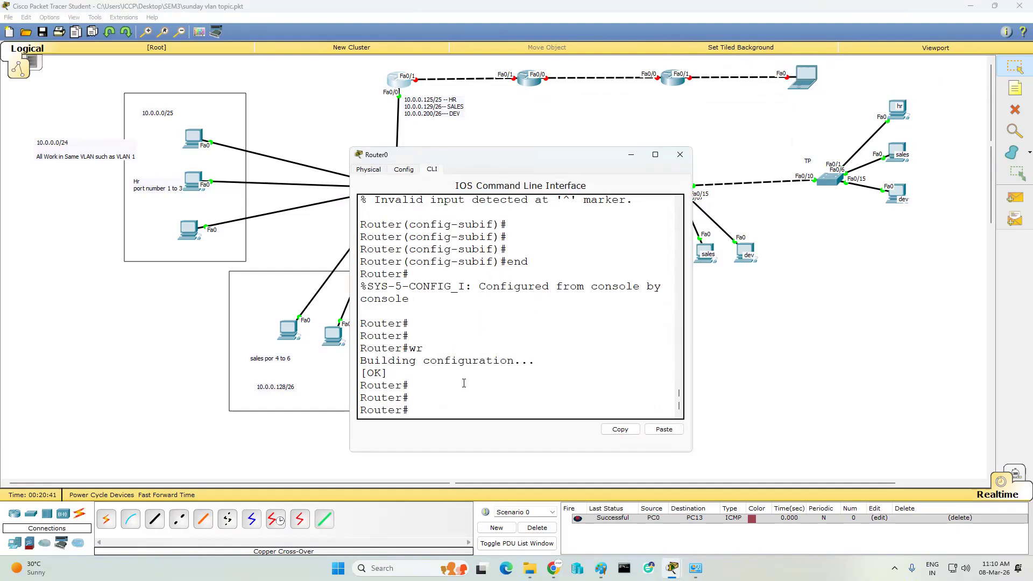
# - On Router0, add static route 172.168.0.0 255.255.0.0 via fa0/1, then enter interface fa0/1
pyautogui.press('Return')
pyautogui.press('Return')
pyautogui.press('Return')
pyautogui.press('Return')
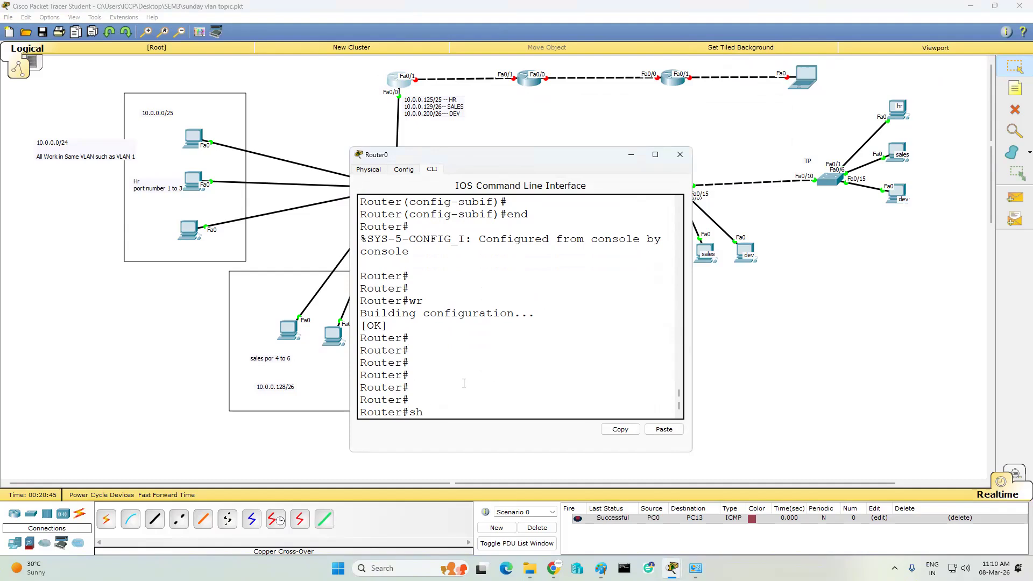
pyautogui.write('conf t')
pyautogui.press('Return')
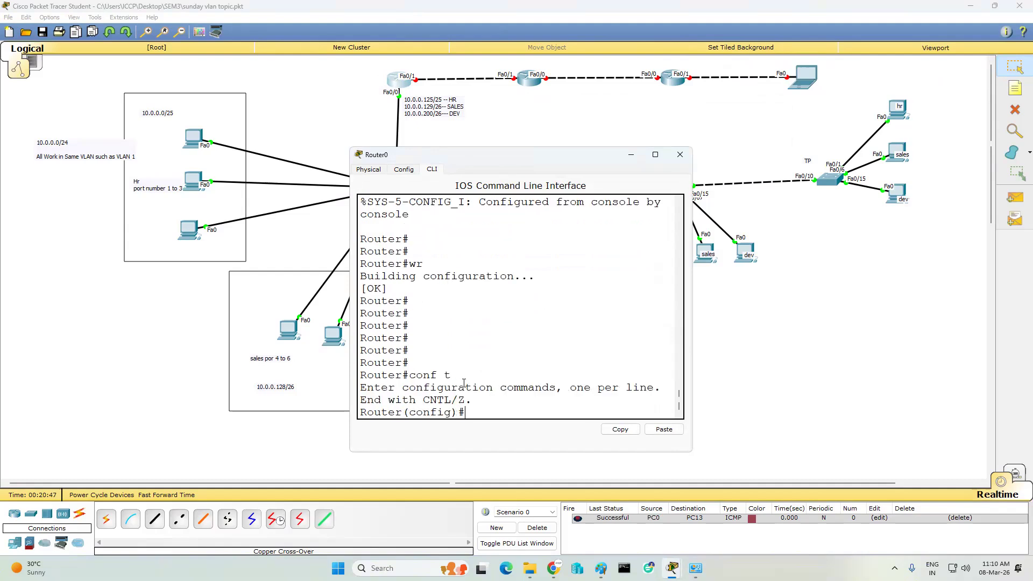
pyautogui.press('Return')
pyautogui.press('Return')
pyautogui.write('ip route 1')
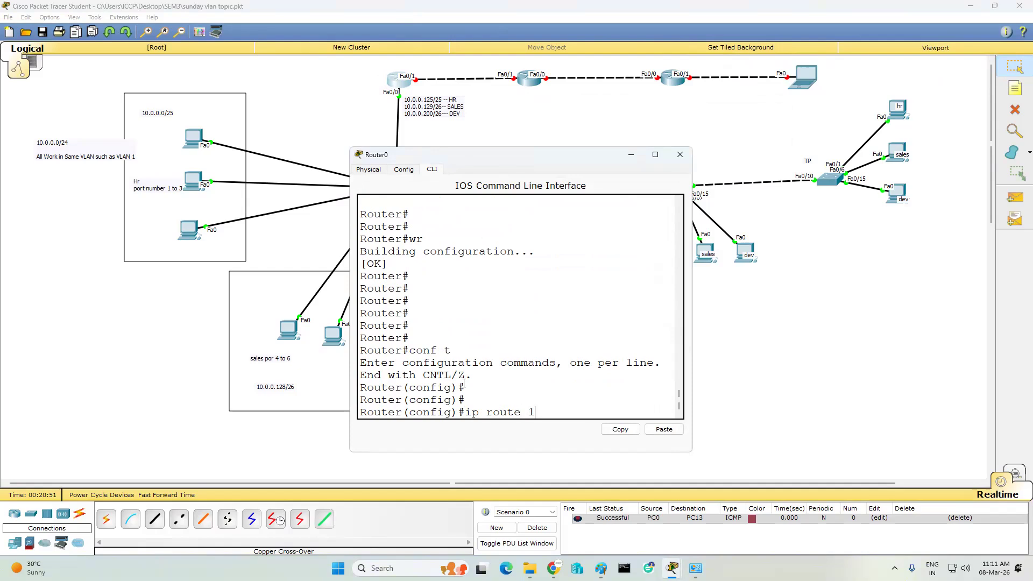
pyautogui.write('72.168.0.0 255.255.0.0')
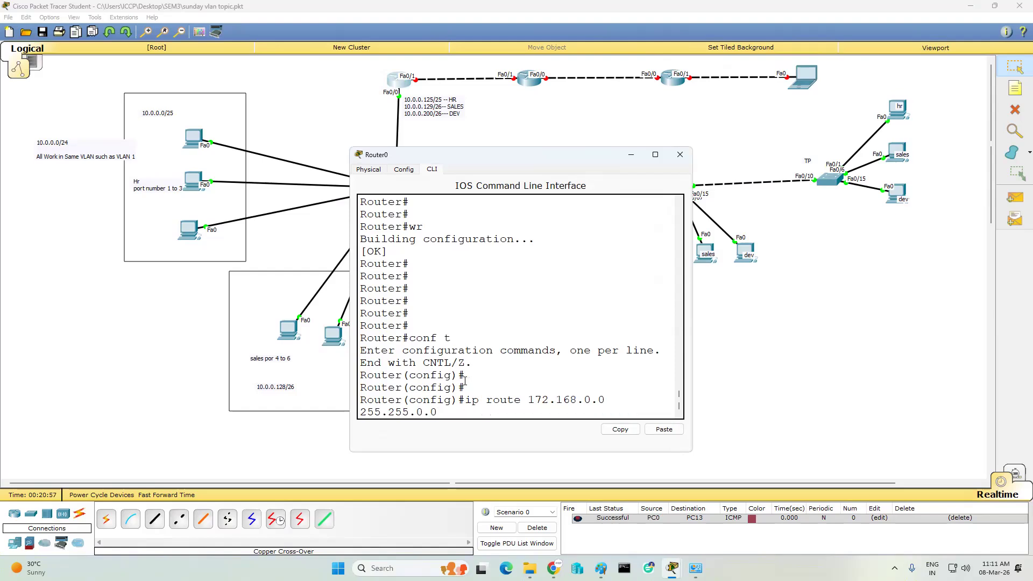
pyautogui.write(' fa0/1')
pyautogui.press('Return')
pyautogui.press('Return')
pyautogui.press('Return')
pyautogui.press('Return')
pyautogui.write('int fa0/')
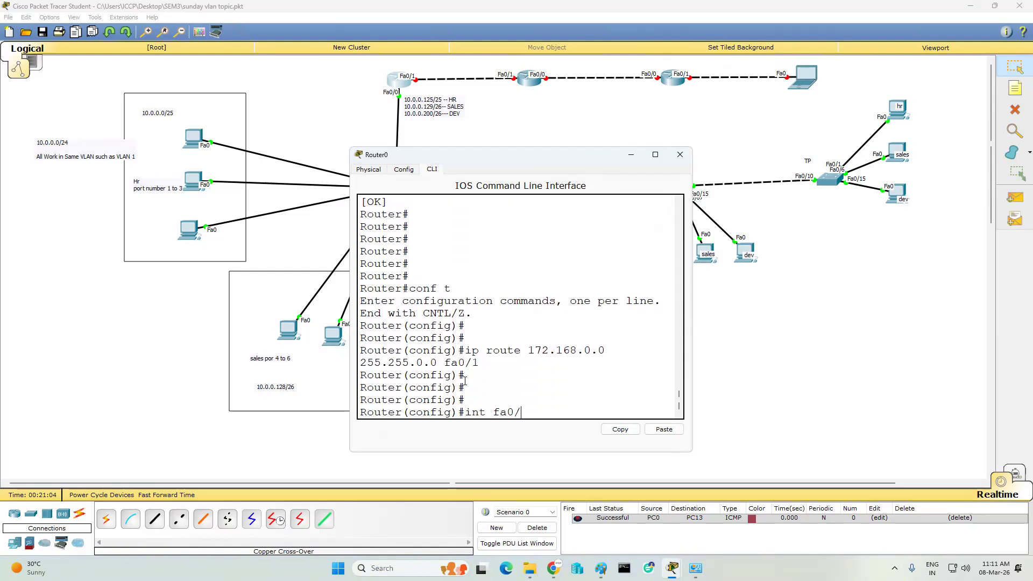
pyautogui.write('1')
pyautogui.press('Return')
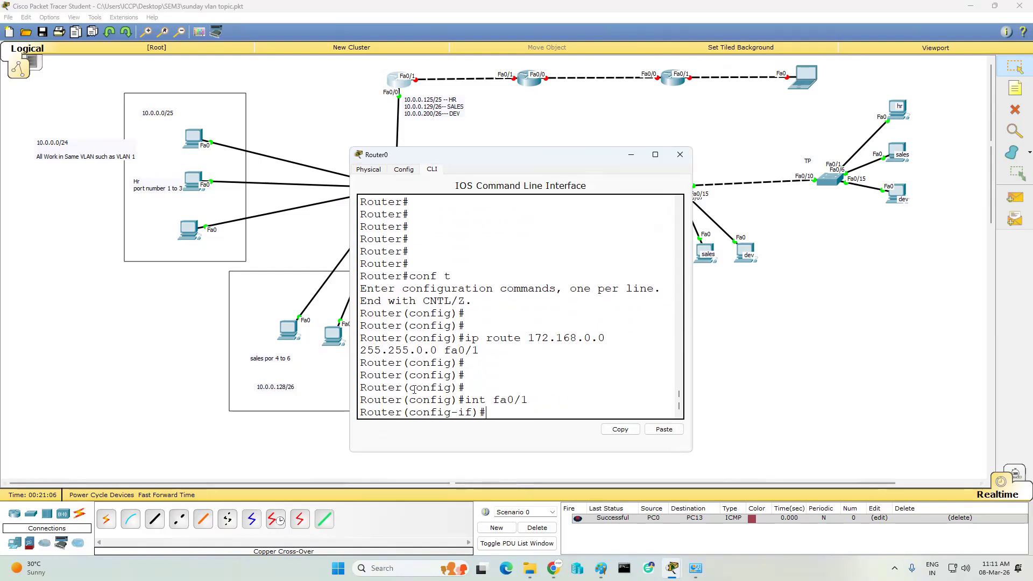
pyautogui.click(832, 72)
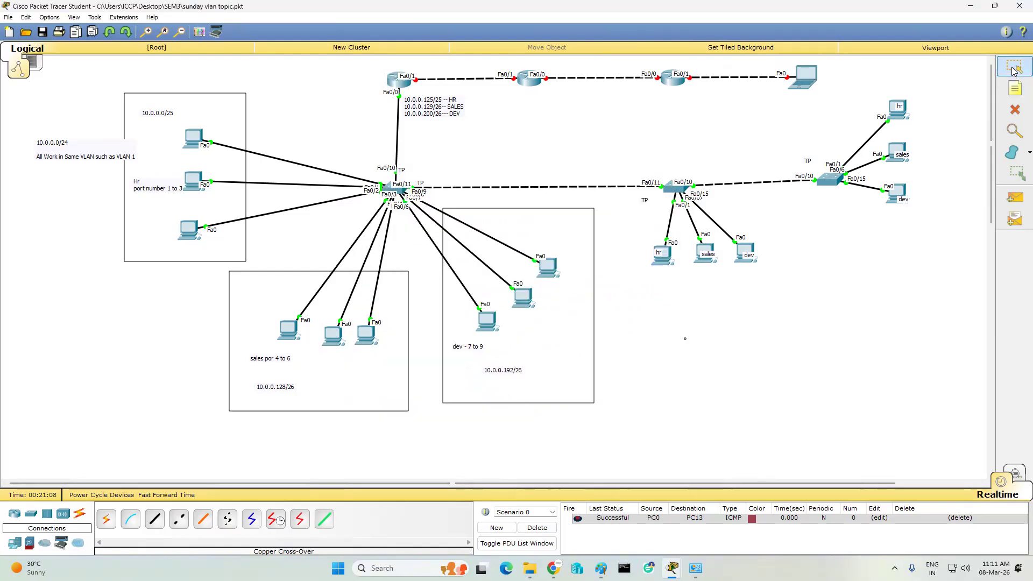
# - Add a note reading 172.168.0.0/16 beside the laptop
pyautogui.press('n')
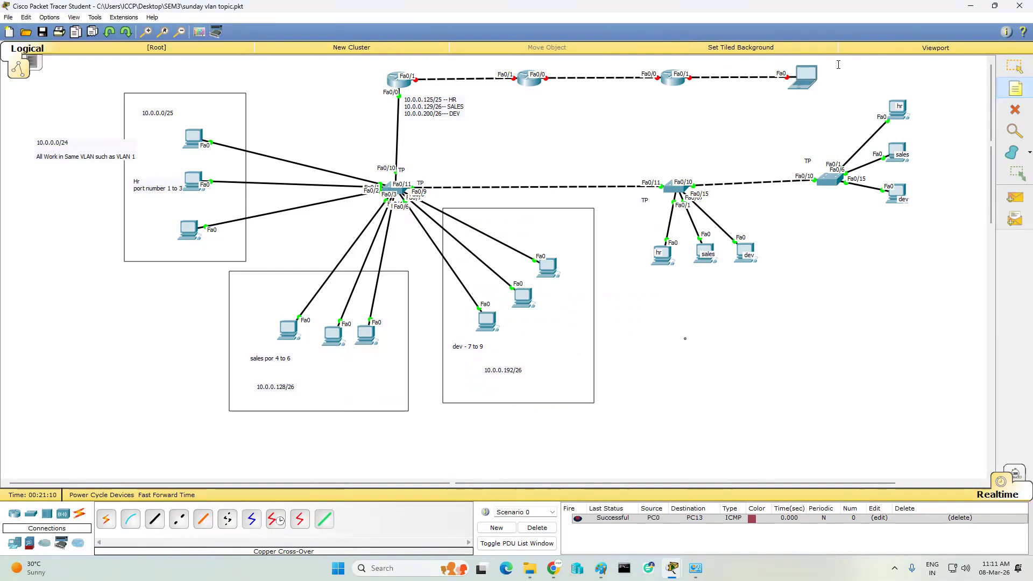
pyautogui.click(838, 65)
pyautogui.write('172.168.0.0/16')
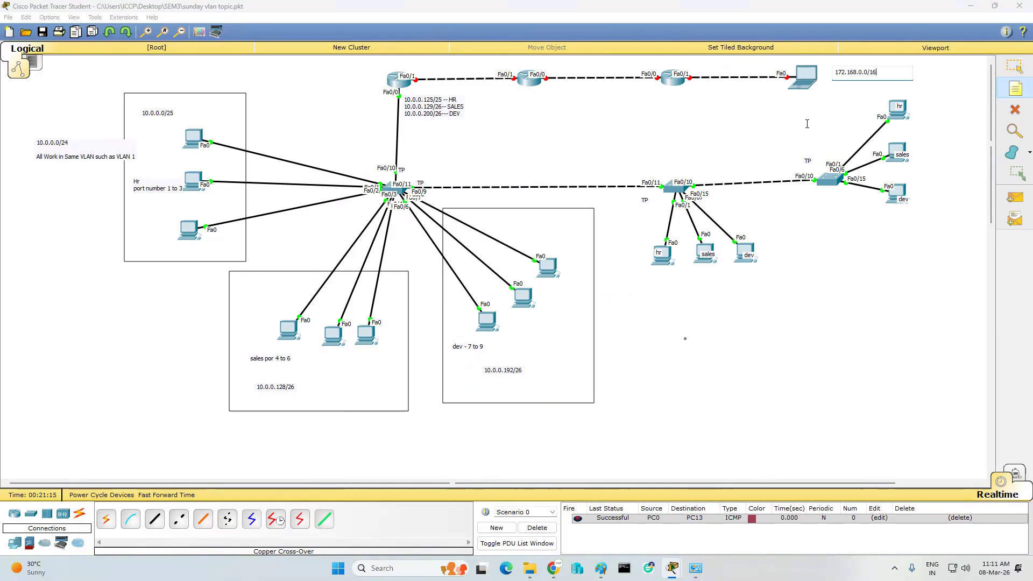
pyautogui.click(1013, 69)
# - Give Laptop0 IP 172.168.0.1, mask 255.255.0.0 and gateway 172.168.0.10
pyautogui.click(803, 75)
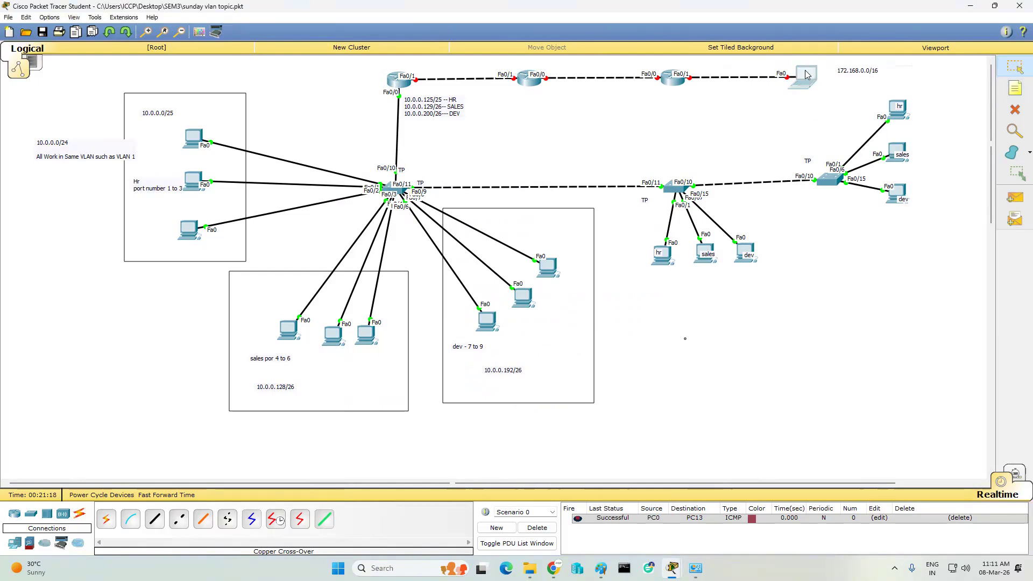
pyautogui.click(438, 170)
pyautogui.click(391, 199)
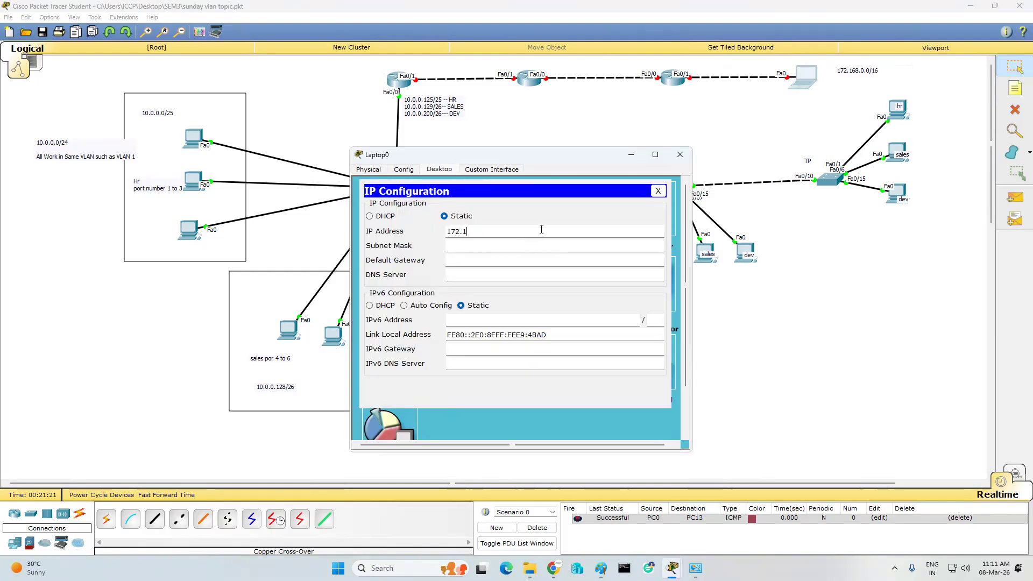
pyautogui.press('Tab')
pyautogui.press('Tab')
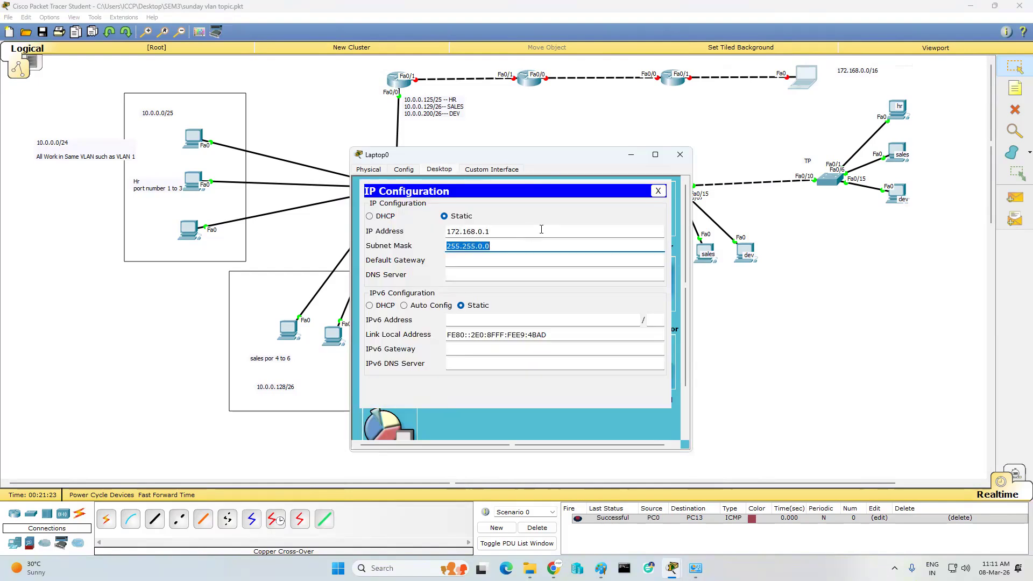
pyautogui.write('172.168.0.100')
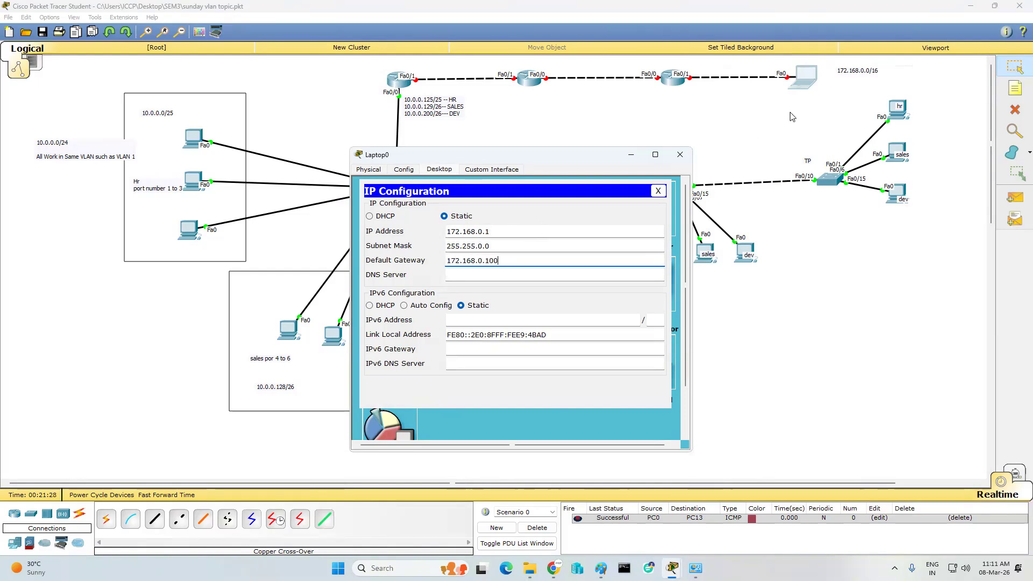
pyautogui.click(680, 154)
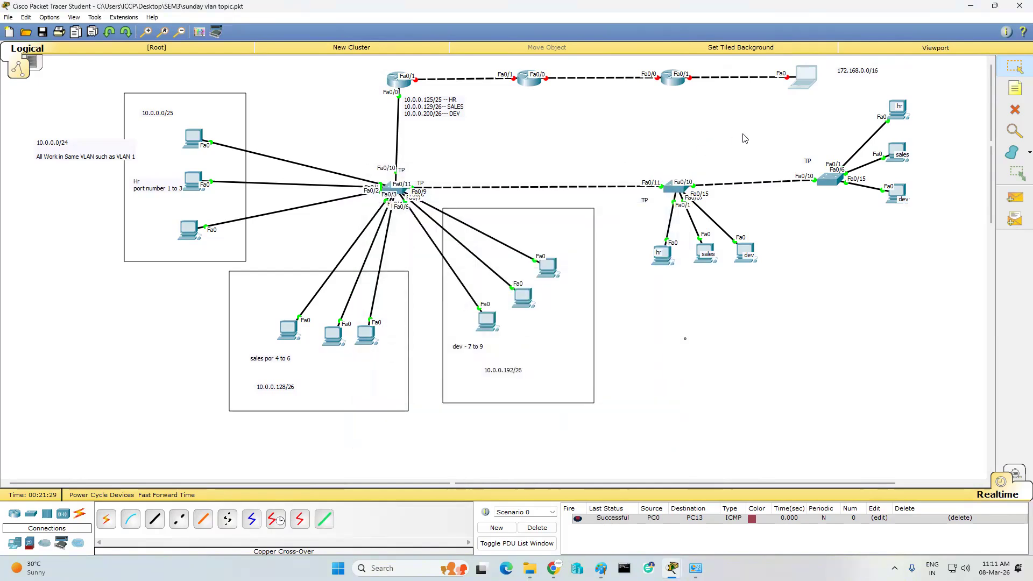
# - Open Router4's CLI, skip the setup dialog, and enter interface fa0/1 configuration
pyautogui.click(673, 78)
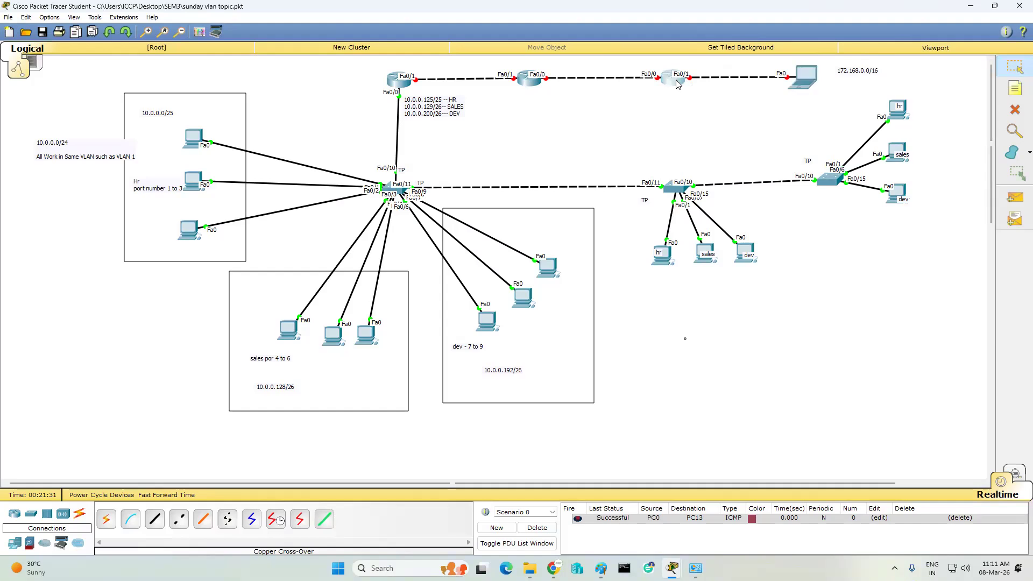
pyautogui.click(431, 170)
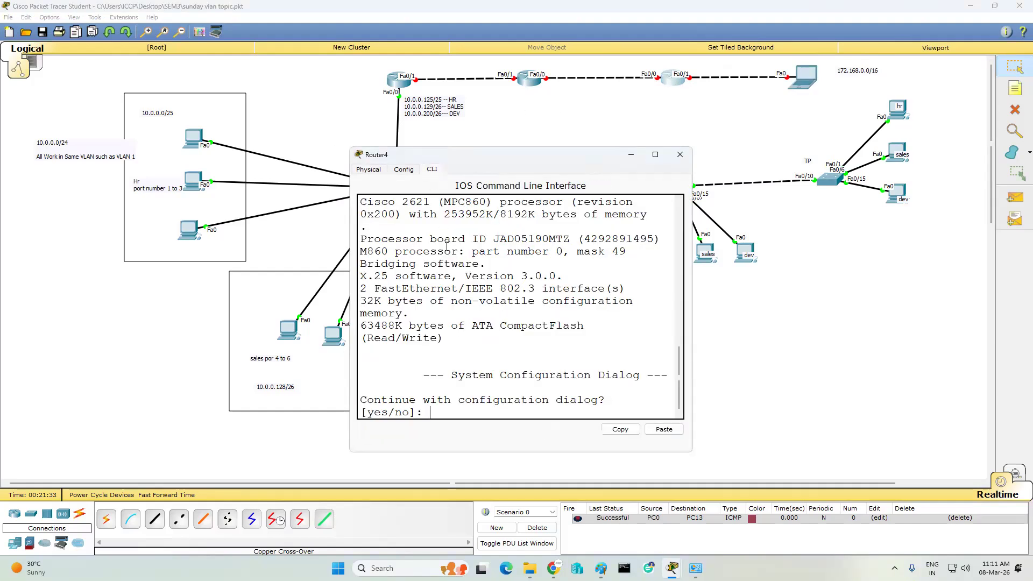
pyautogui.write('no')
pyautogui.press('Return')
pyautogui.press('Return')
pyautogui.press('Return')
pyautogui.write('en')
pyautogui.press('Return')
pyautogui.press('Return')
pyautogui.press('Return')
pyautogui.press('Return')
pyautogui.write('conf t')
pyautogui.press('Return')
pyautogui.press('Return')
pyautogui.press('Return')
pyautogui.press('Return')
pyautogui.write('int fa0/1')
pyautogui.press('Return')
pyautogui.press('Return')
pyautogui.press('Return')
# - Give Router4's Fa0/1 address 172.168.0.100 255.255.0.0 and bring it up
pyautogui.write('ip add 172.168.0.100 255.255.2')
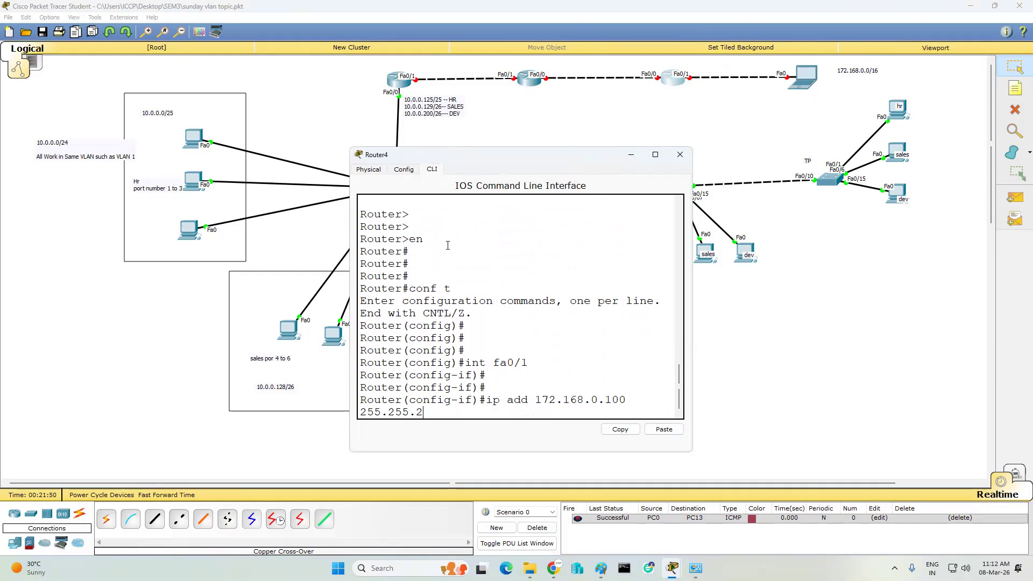
pyautogui.press('BackSpace')
pyautogui.press('BackSpace')
pyautogui.write('0.0')
pyautogui.press('Return')
pyautogui.press('Return')
pyautogui.press('Return')
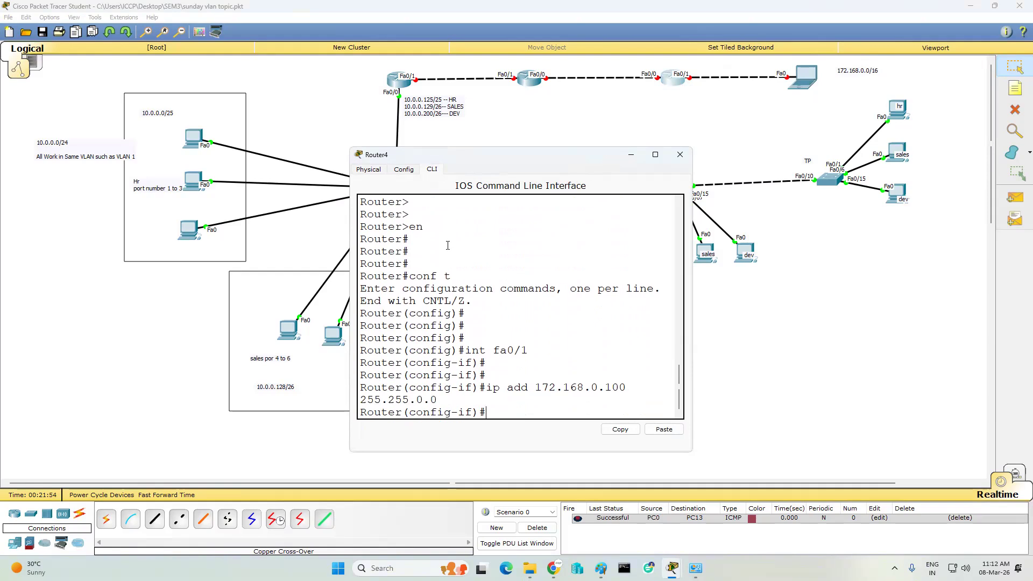
pyautogui.write('no shut')
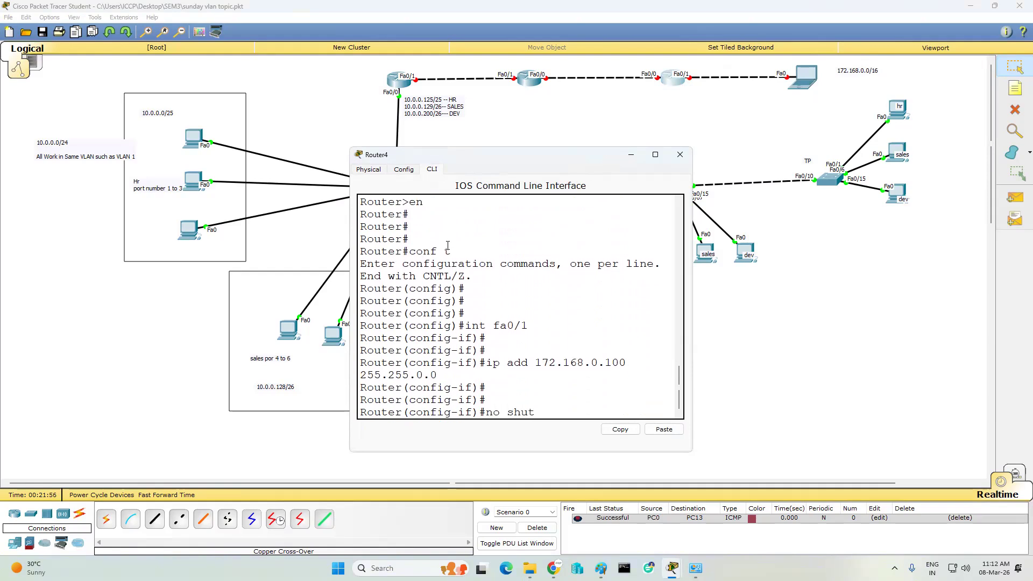
pyautogui.press('Return')
pyautogui.press('Return')
pyautogui.press('Return')
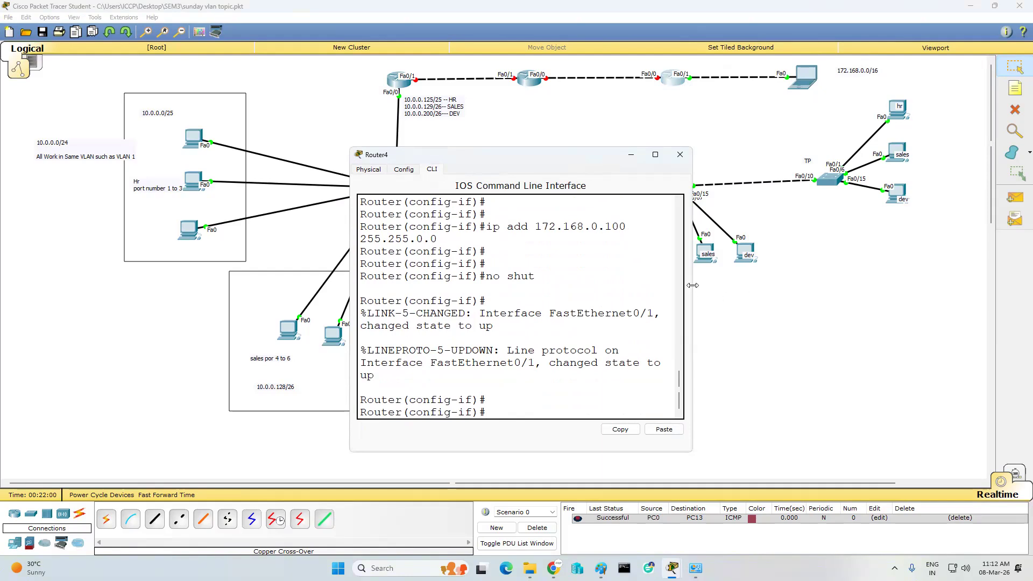
# - Assign 2.0.0.1 255.255.255.252 to Router4's Fa0/0 and enable it
pyautogui.moveTo(692, 312); pyautogui.dragTo(917, 312)
pyautogui.press('Return')
pyautogui.press('Return')
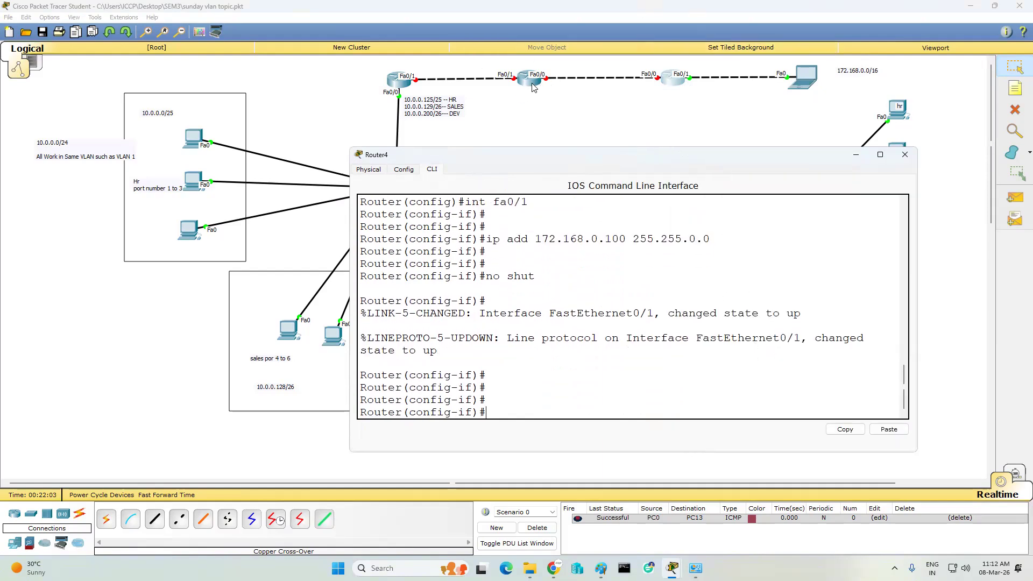
pyautogui.write('int fa0/0')
pyautogui.press('Return')
pyautogui.press('Return')
pyautogui.press('Return')
pyautogui.press('Return')
pyautogui.write('ip add')
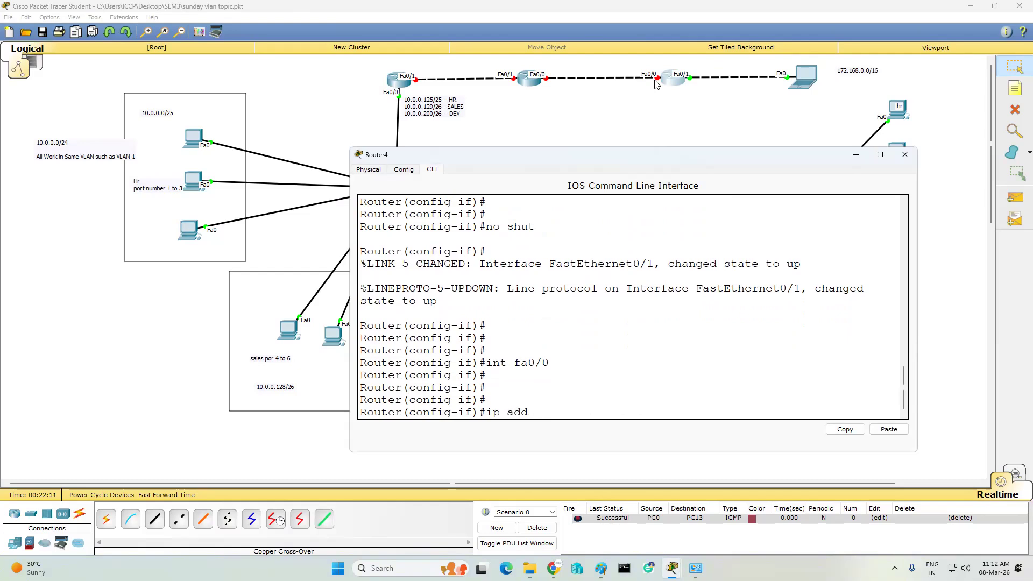
pyautogui.write(' 2.0.0.1 255.255.255.252')
pyautogui.press('Return')
pyautogui.press('Return')
pyautogui.press('Return')
pyautogui.write('no')
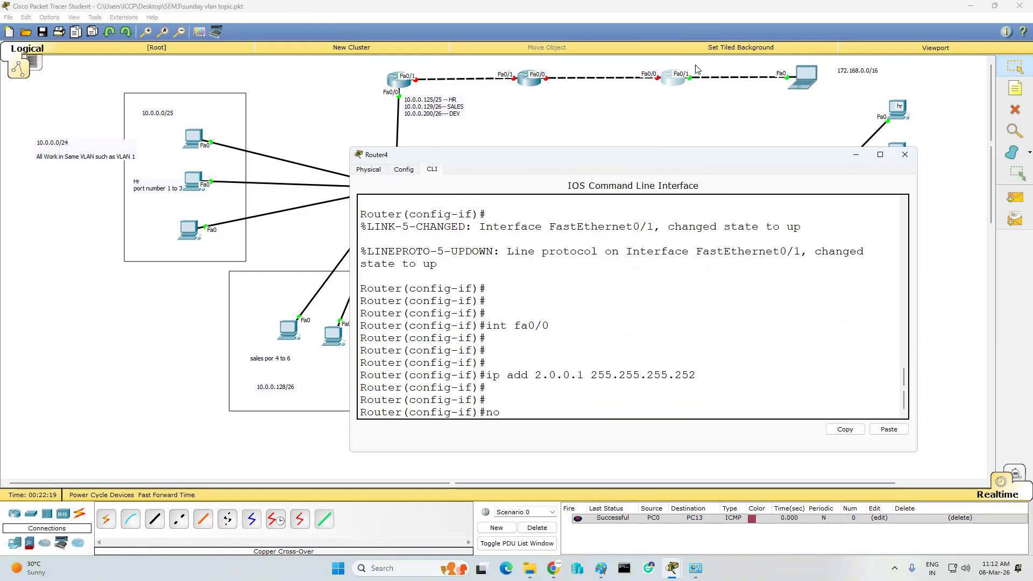
pyautogui.write(' shut')
pyautogui.press('Return')
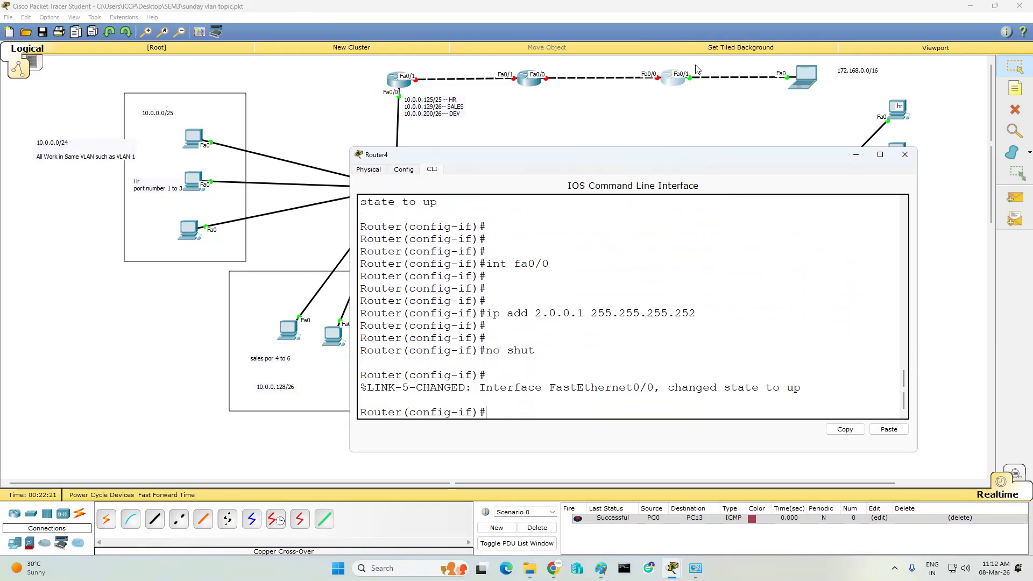
pyautogui.press('Return')
pyautogui.press('Return')
pyautogui.press('Return')
pyautogui.press('Return')
pyautogui.press('Return')
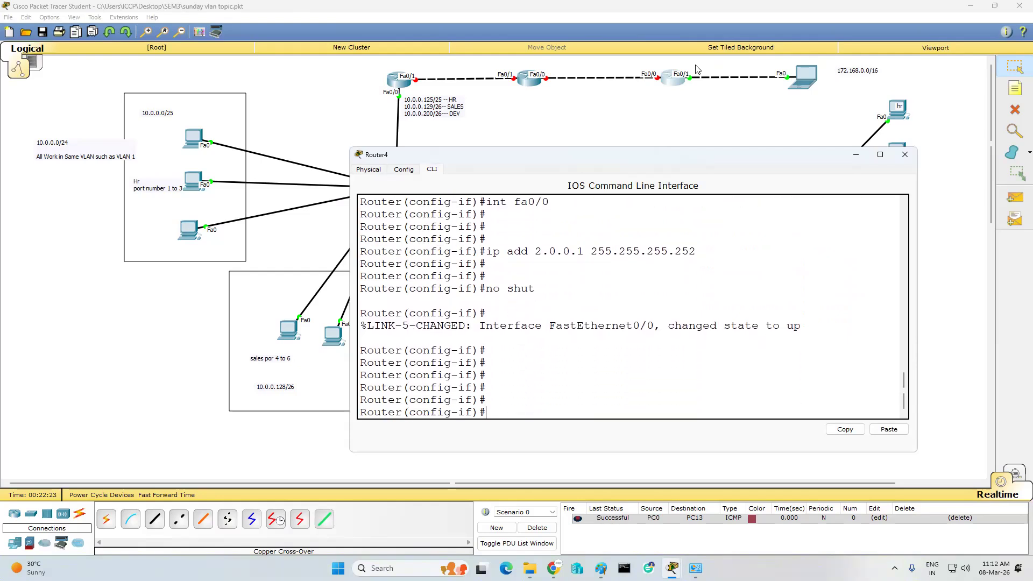
pyautogui.click(531, 82)
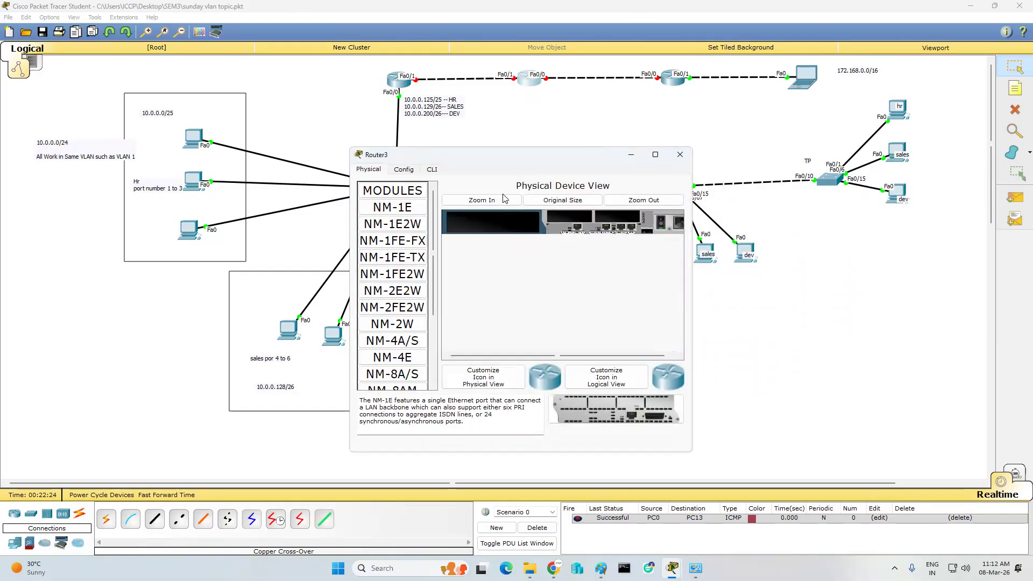
# - In Router3's CLI, skip the setup dialog and enter global configuration mode
pyautogui.click(431, 170)
pyautogui.write('no')
pyautogui.press('Return')
pyautogui.press('Return')
pyautogui.press('Return')
pyautogui.write('in')
pyautogui.write('t')
pyautogui.press('BackSpace')
pyautogui.press('BackSpace')
pyautogui.press('BackSpace')
pyautogui.write('en')
pyautogui.press('Return')
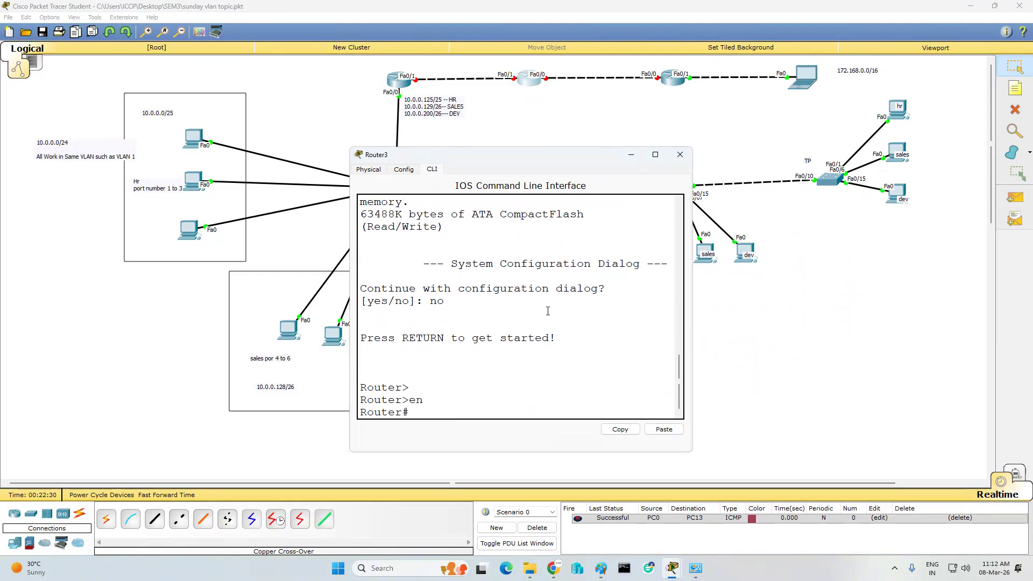
pyautogui.press('Return')
pyautogui.write('conf t')
pyautogui.press('Return')
pyautogui.press('Return')
# - Give Router3's Fa0/0 address 2.0.0.2 255.255.255.252 and bring it up
pyautogui.write('int fa0/0')
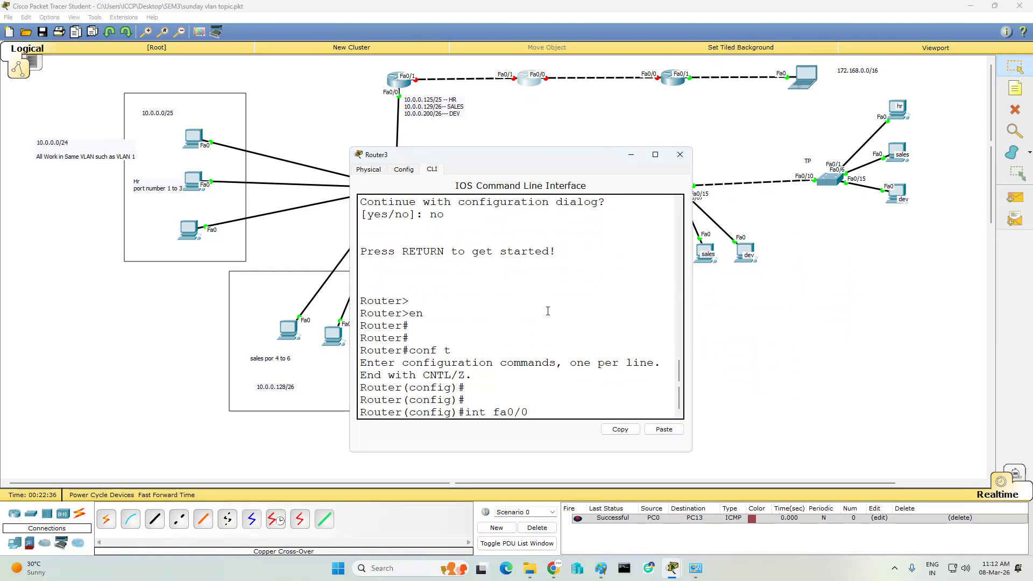
pyautogui.press('Return')
pyautogui.press('Return')
pyautogui.write('ip add 2.0.0.2 255.255.255')
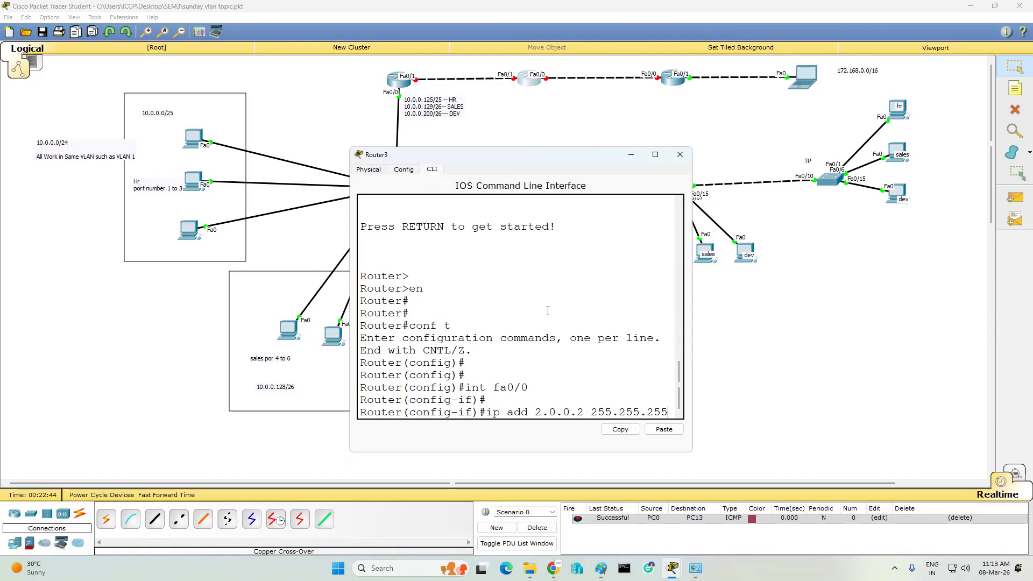
pyautogui.write('.252')
pyautogui.press('Return')
pyautogui.press('Return')
pyautogui.press('Return')
pyautogui.write('no shut')
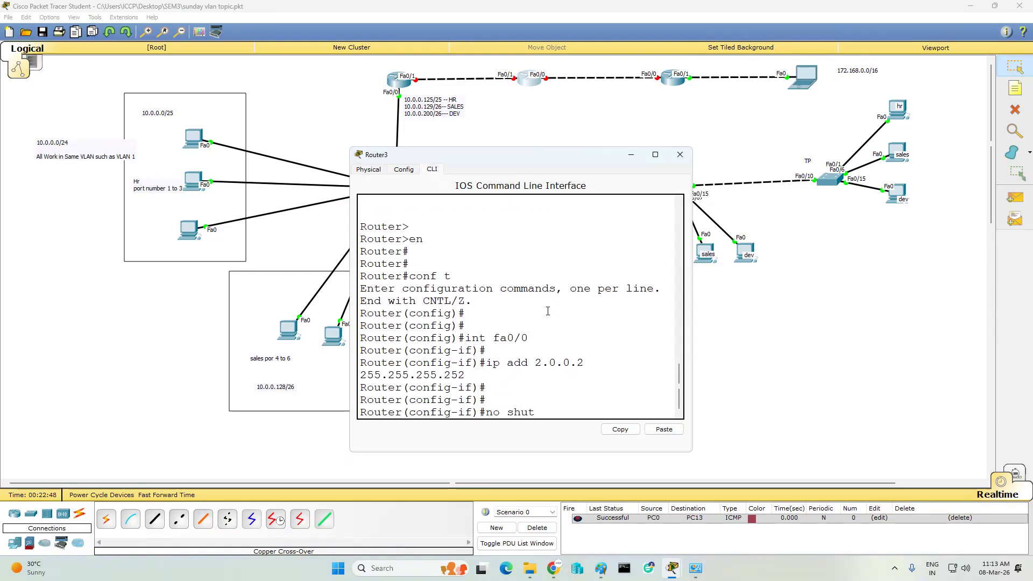
pyautogui.press('Return')
pyautogui.press('Return')
pyautogui.press('Return')
pyautogui.press('Return')
pyautogui.press('Return')
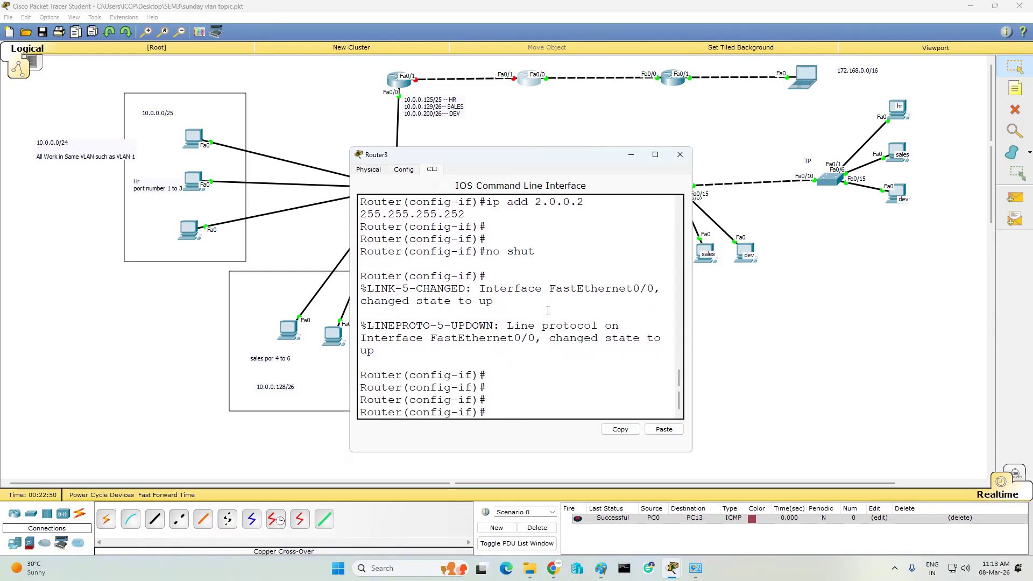
# - Assign 1.0.0.2 255.255.255.252 to Router3's Fa0/1 and enable it
pyautogui.click(665, 81)
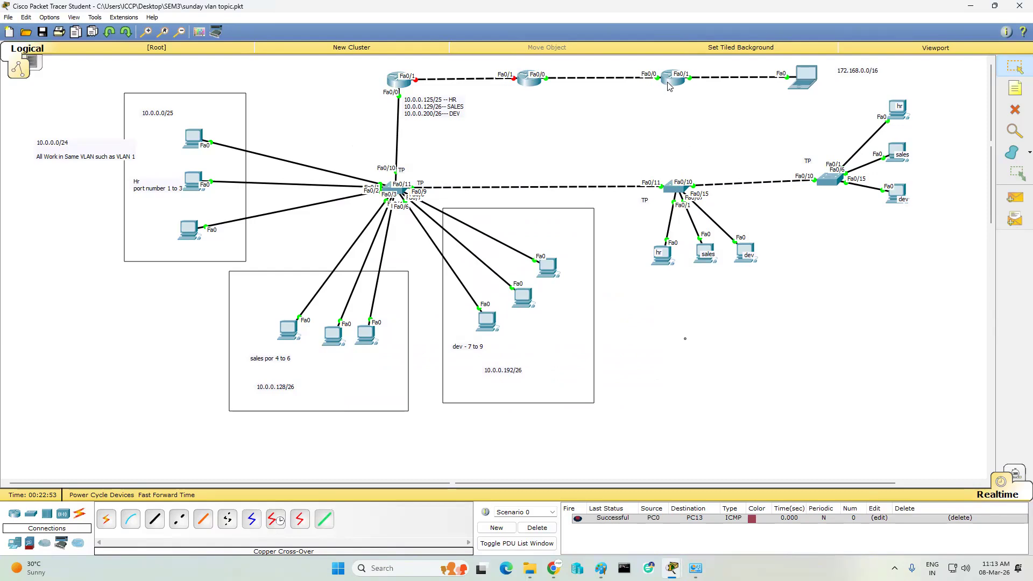
pyautogui.moveTo(668, 86)
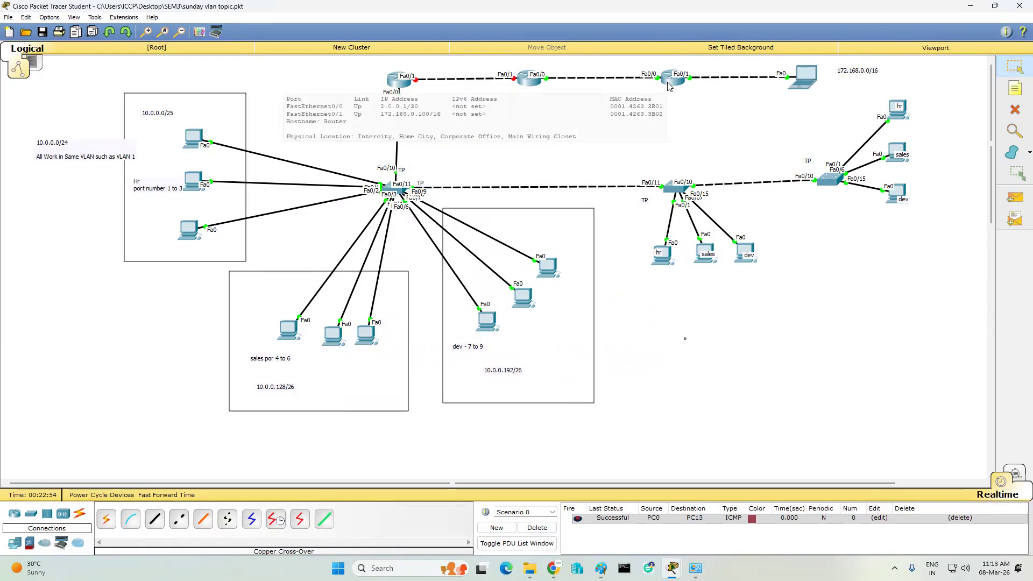
pyautogui.click(529, 86)
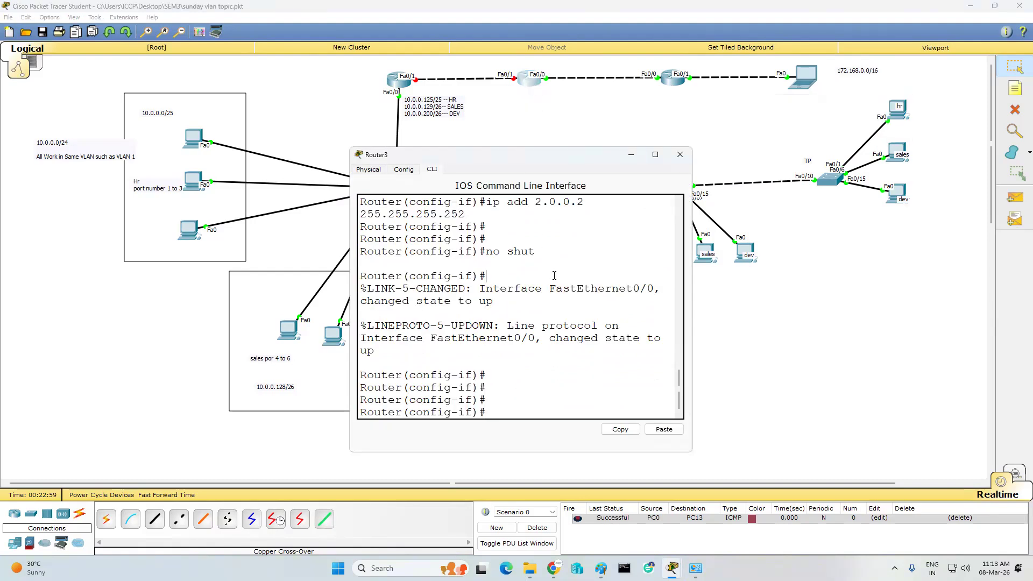
pyautogui.press('Return')
pyautogui.press('Return')
pyautogui.write('int')
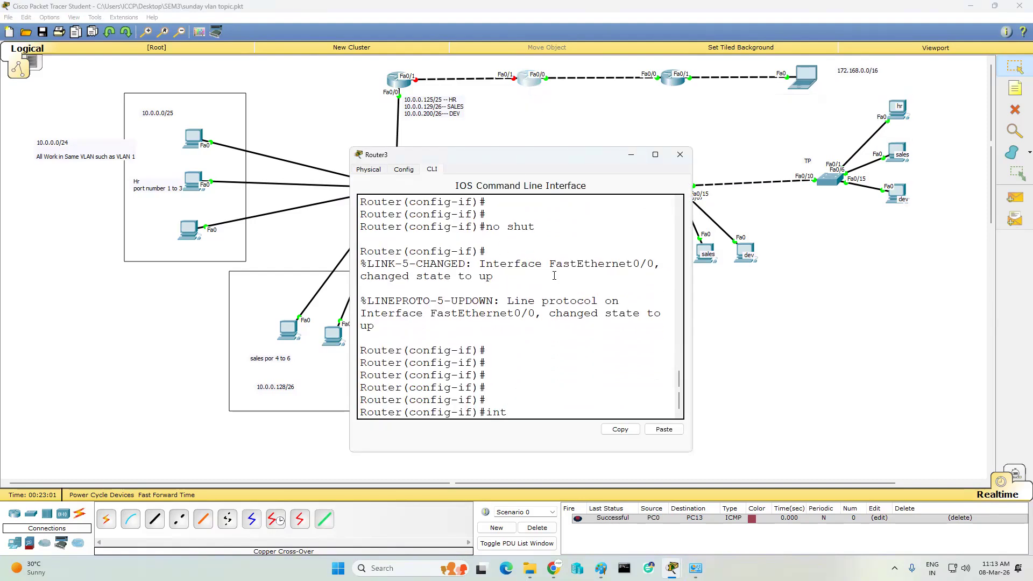
pyautogui.write(' fa0/1')
pyautogui.press('Return')
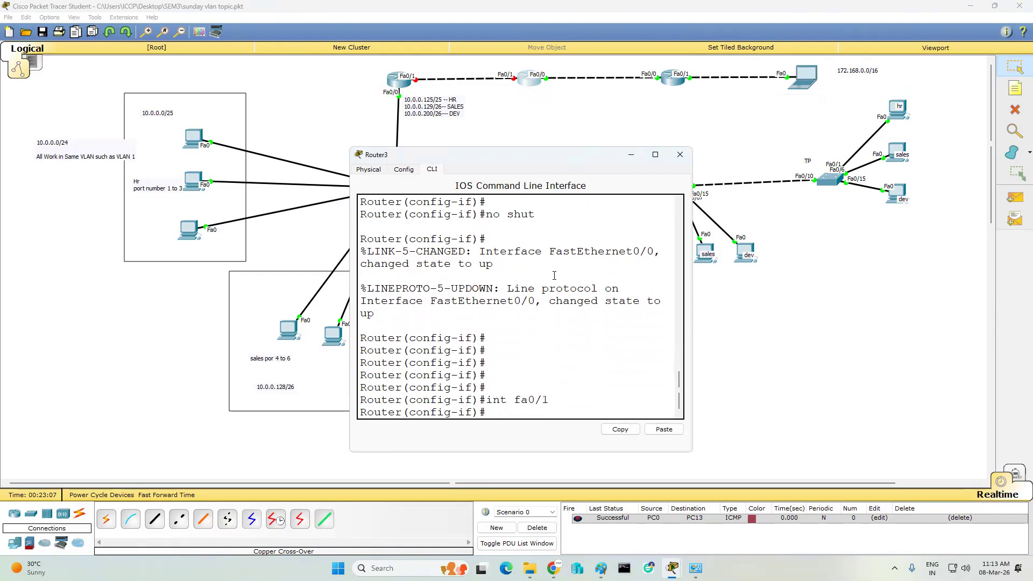
pyautogui.write('ip add 1.0.0.2 255.255.255.252')
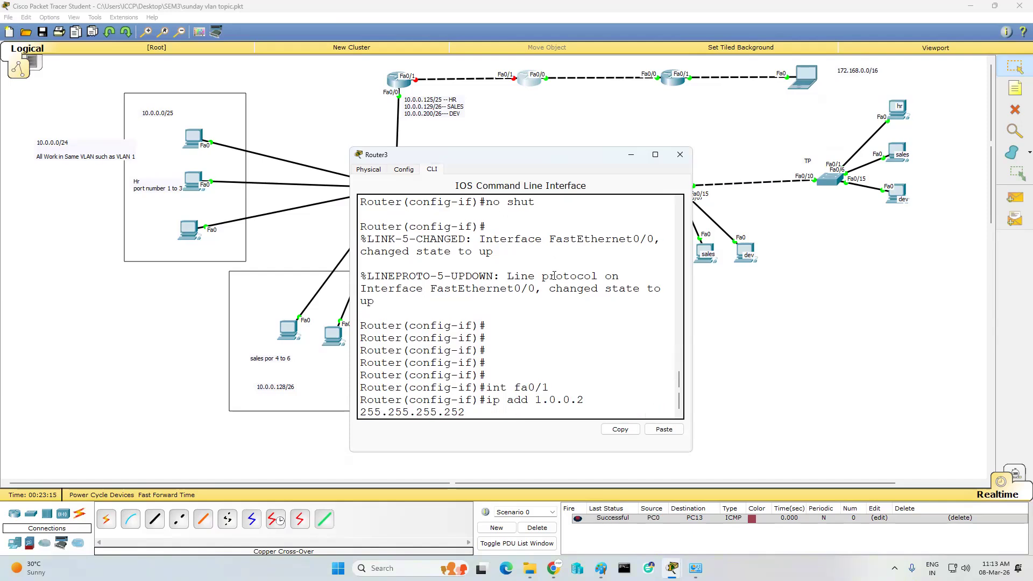
pyautogui.press('Return')
pyautogui.write('no shut')
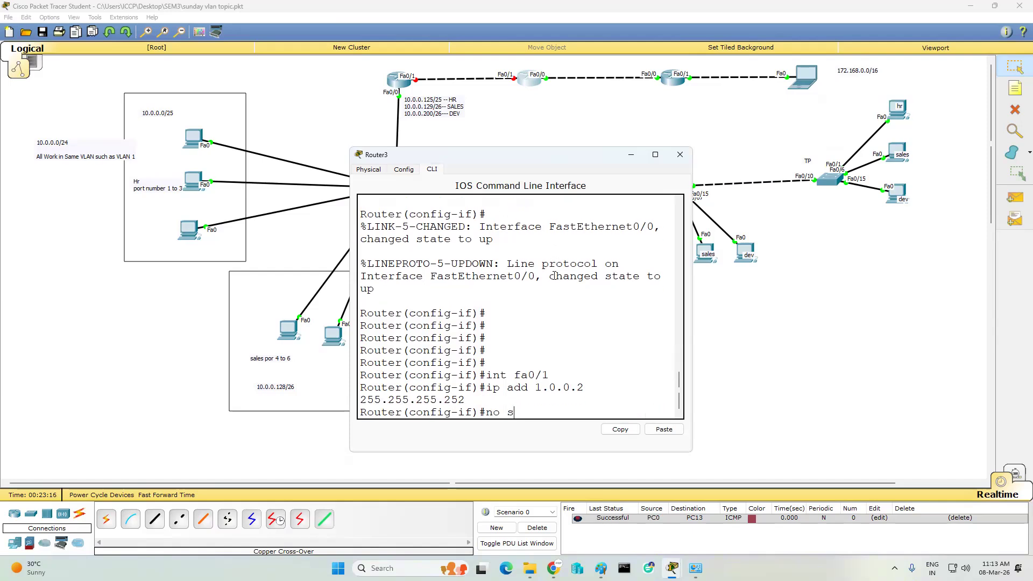
pyautogui.press('Return')
# - Exit configuration mode and save Router3's configuration with wr
pyautogui.press('Return')
pyautogui.press('Return')
pyautogui.press('Return')
pyautogui.press('Return')
pyautogui.press('Return')
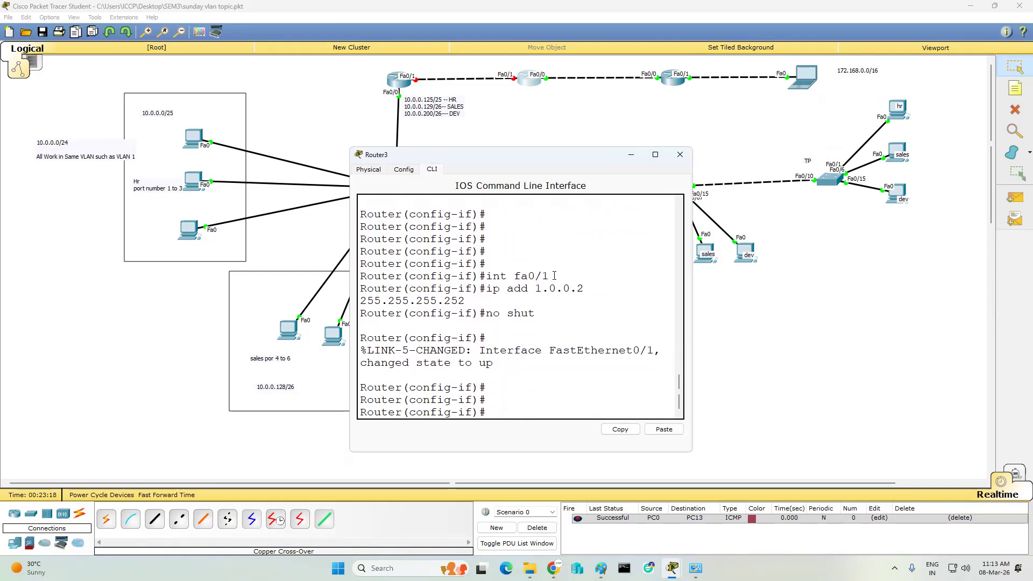
pyautogui.write('end')
pyautogui.press('Return')
pyautogui.write('wr')
pyautogui.press('Return')
pyautogui.press('Return')
pyautogui.press('Return')
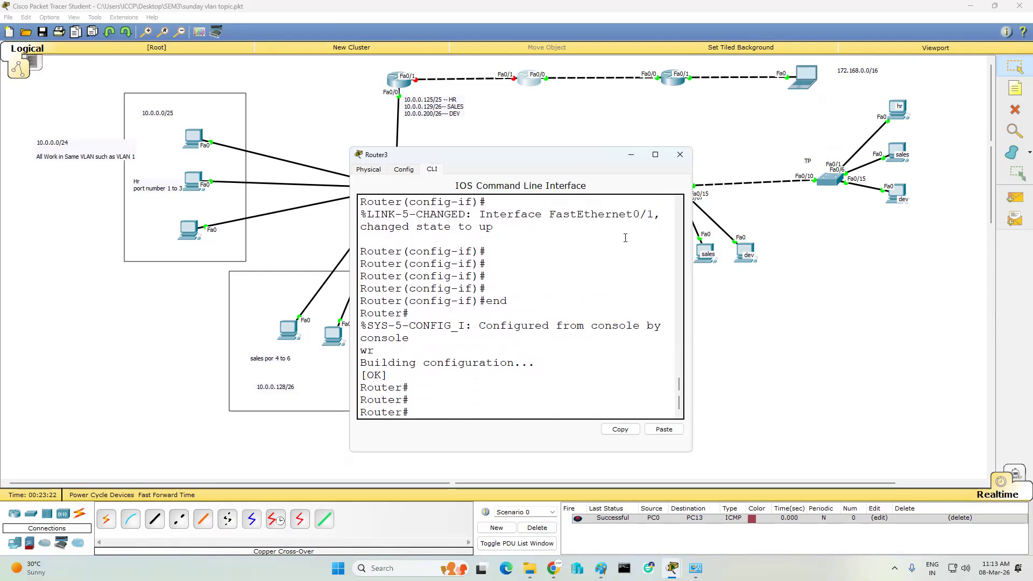
pyautogui.click(679, 154)
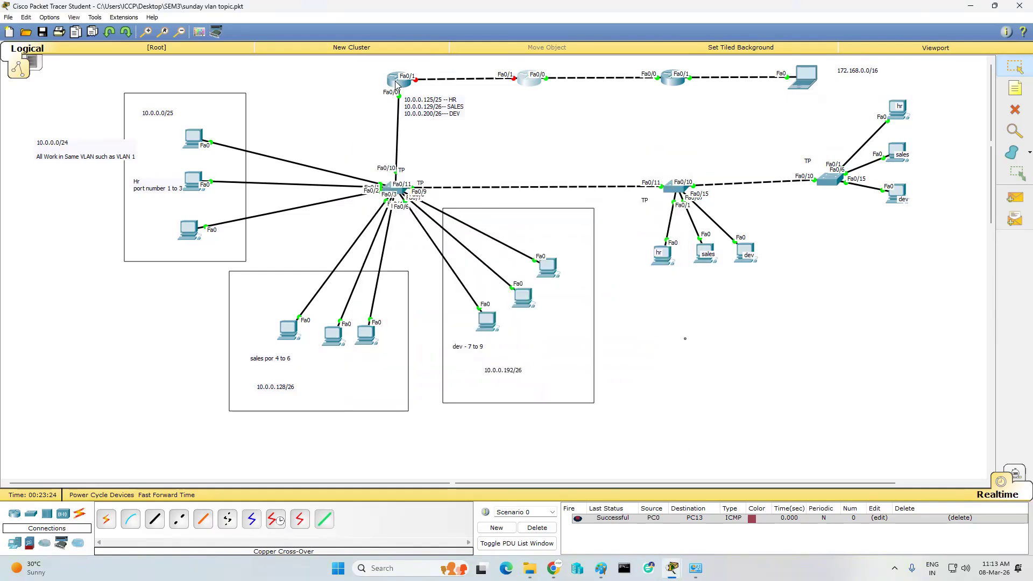
# - On Router0, assign 1.0.0.1 255.255.255.252 to Fa0/1 and run no shut
pyautogui.click(396, 81)
pyautogui.write('ip add')
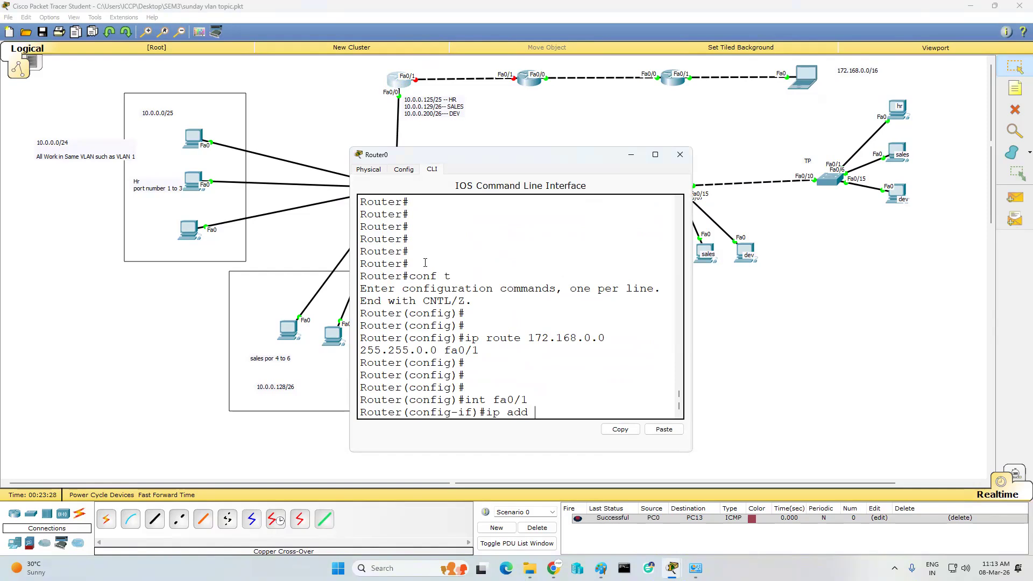
pyautogui.write(' 1.0.0.1 255.255.255.2')
pyautogui.press('Return')
pyautogui.write('no shut')
pyautogui.press('Return')
pyautogui.press('Return')
pyautogui.press('Return')
pyautogui.press('Return')
pyautogui.press('Return')
pyautogui.press('Return')
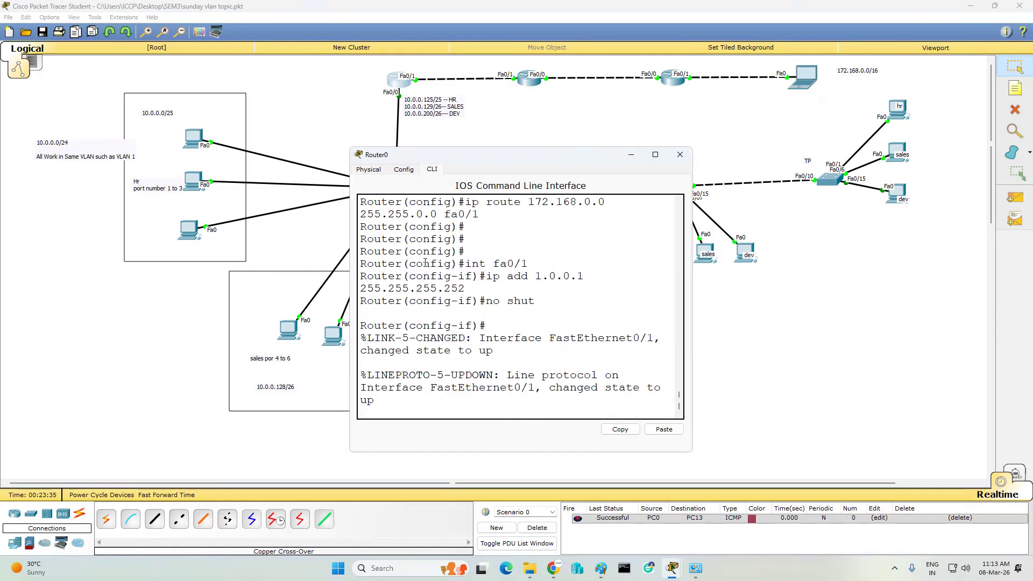
# - Send simple test pings from Router0 to Router3, then clear the PDU list
pyautogui.click(631, 155)
pyautogui.click(1016, 197)
pyautogui.click(398, 79)
pyautogui.click(525, 81)
pyautogui.click(1015, 197)
pyautogui.click(402, 85)
pyautogui.click(530, 81)
pyautogui.click(537, 528)
# - Test-ping Router3 to Router4 and Router4 to the laptop, then clear the list
pyautogui.click(1015, 198)
pyautogui.click(530, 81)
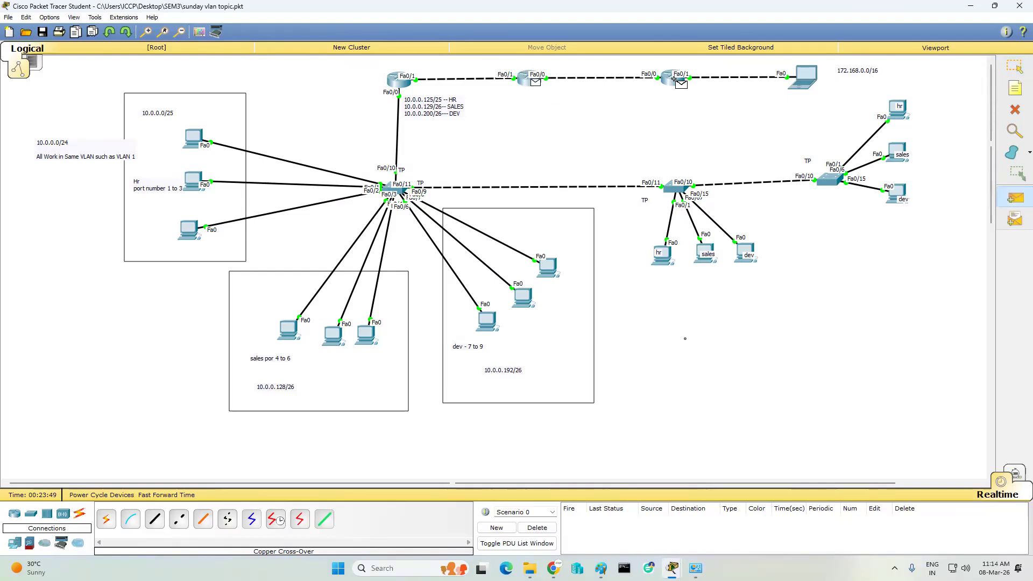
pyautogui.click(675, 82)
pyautogui.click(1015, 197)
pyautogui.click(672, 80)
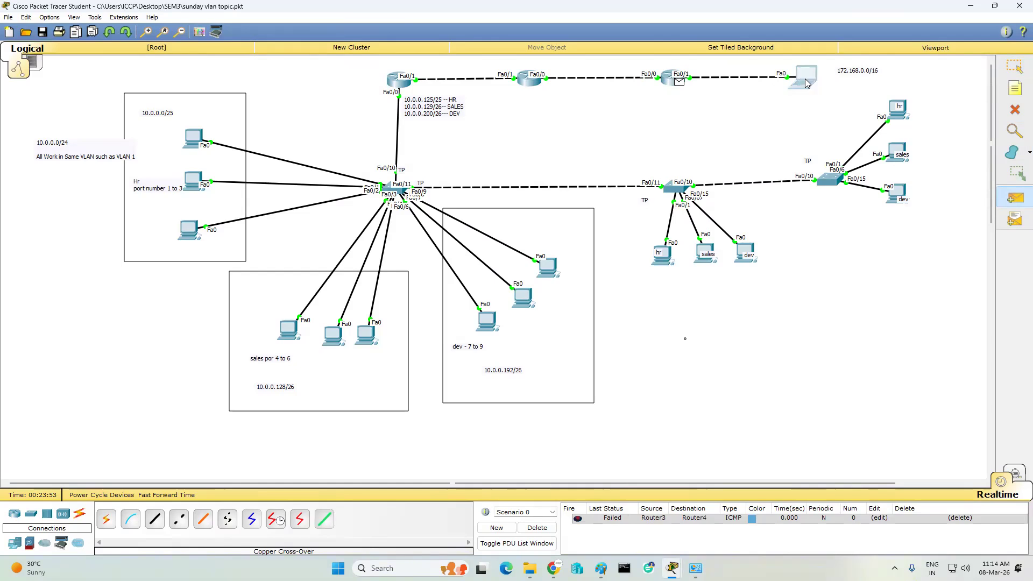
pyautogui.click(802, 77)
pyautogui.click(540, 527)
# - Re-send simple pings Router0 to Router3 and Router3 to Router4
pyautogui.click(1015, 197)
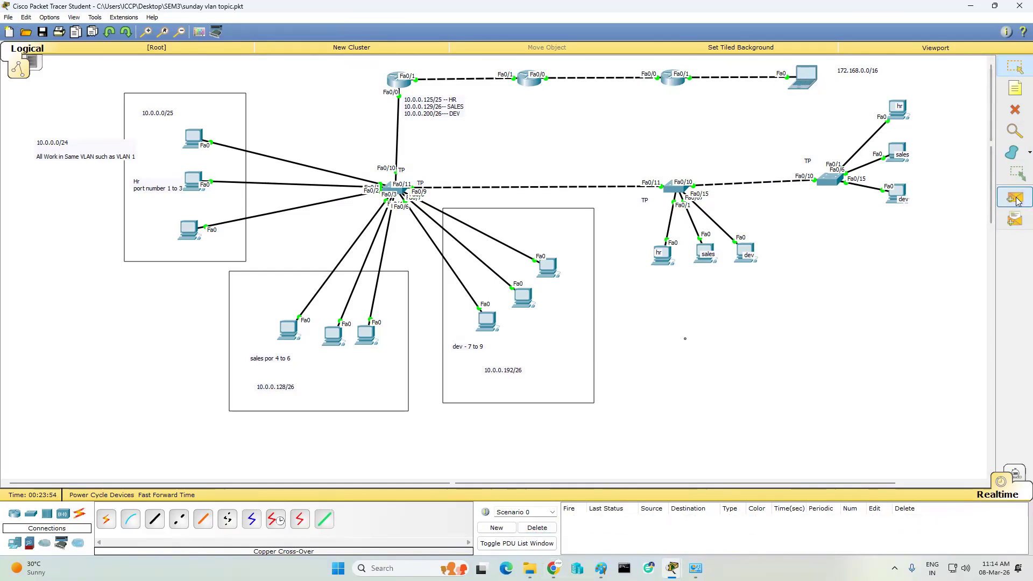
pyautogui.click(405, 83)
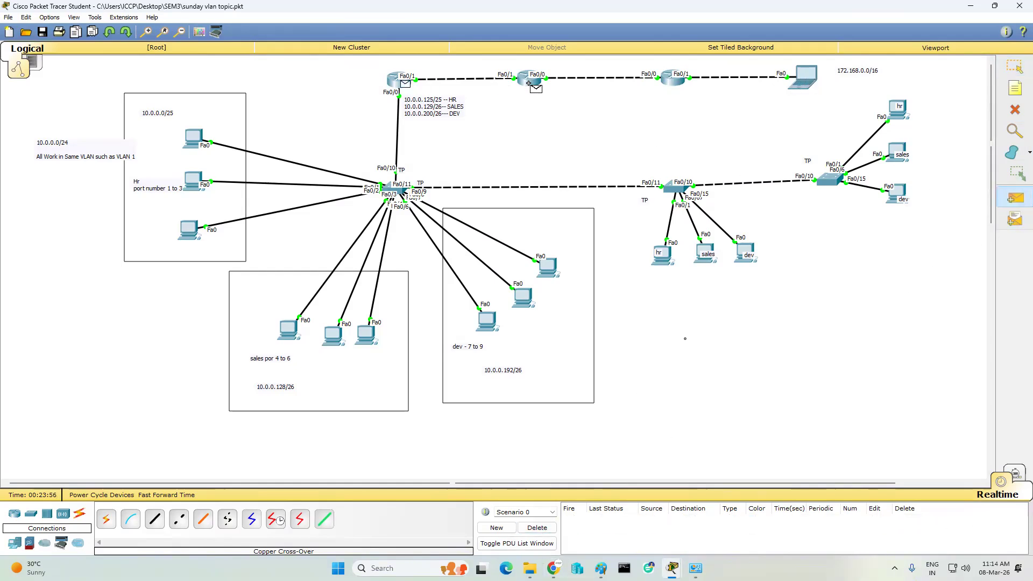
pyautogui.click(530, 79)
pyautogui.click(1015, 198)
pyautogui.click(529, 79)
pyautogui.click(671, 81)
pyautogui.click(1015, 198)
pyautogui.click(672, 79)
# - Send a simple ping from Router0 to Laptop0 and see it fail
pyautogui.click(1014, 198)
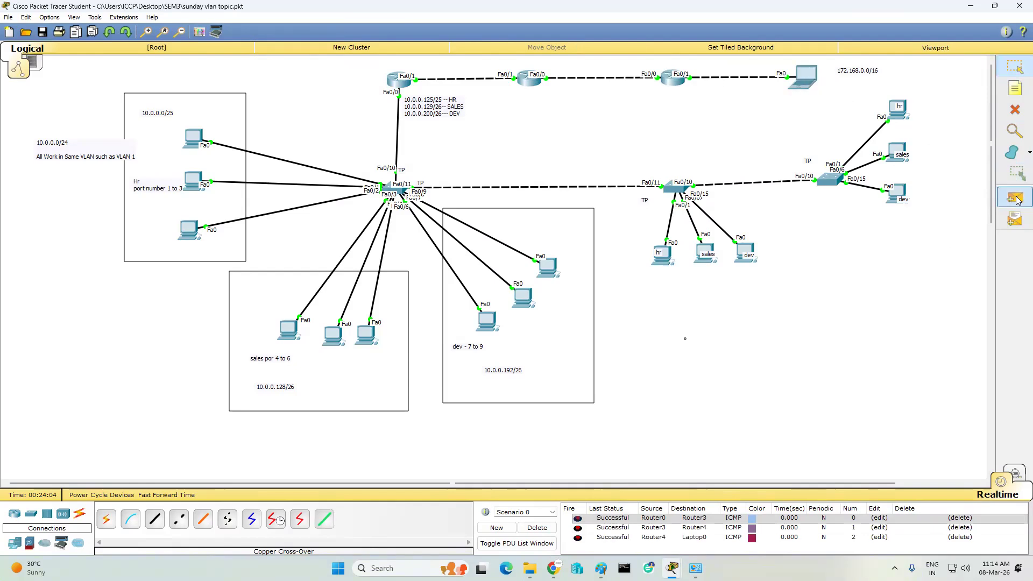
pyautogui.click(400, 80)
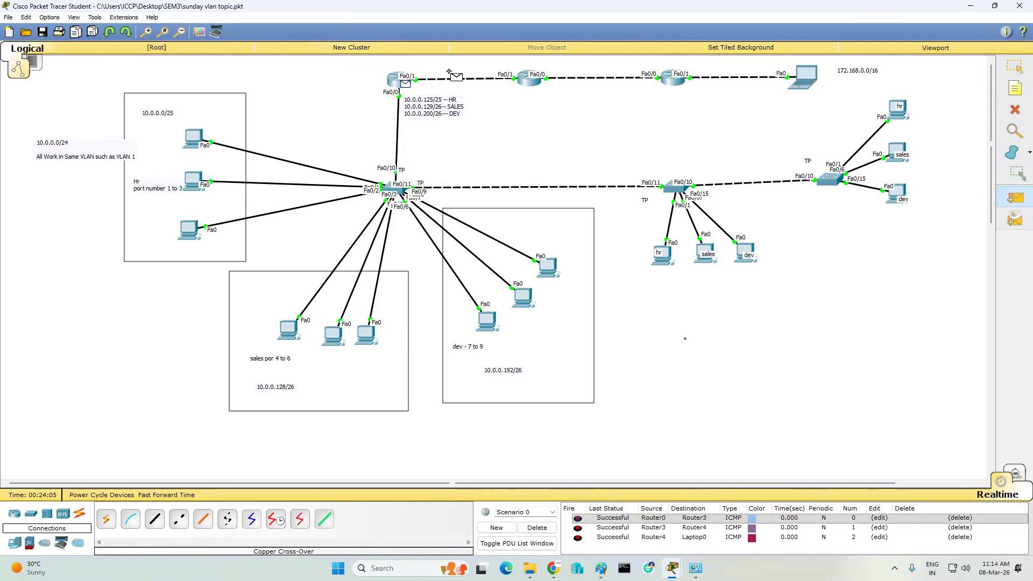
pyautogui.click(800, 86)
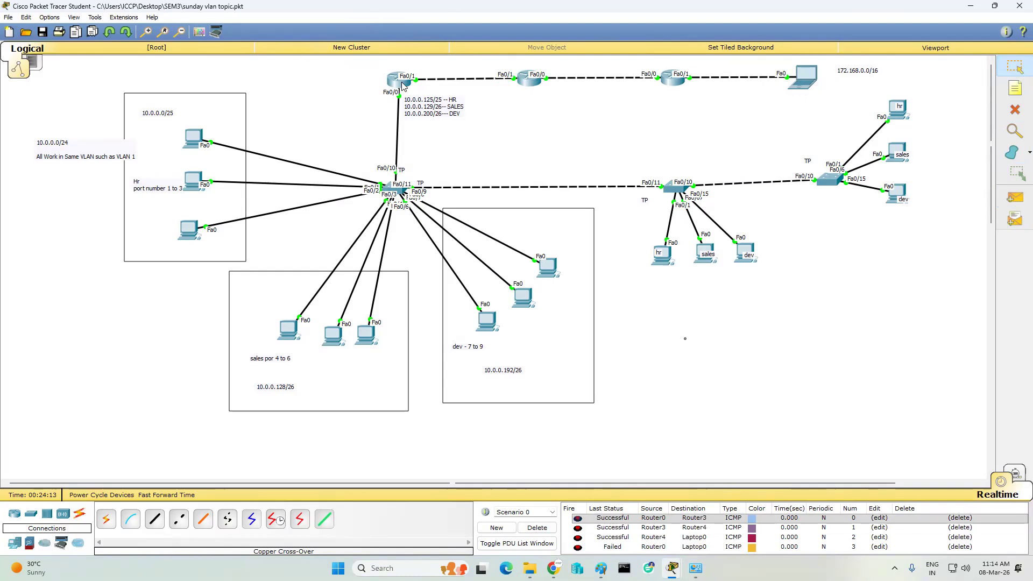
pyautogui.moveTo(403, 85)
# - Add a static route on Router4 to 10.0.0.0 255.255.255.128 out fa0/0
pyautogui.click(679, 82)
pyautogui.moveTo(671, 157); pyautogui.dragTo(752, 157)
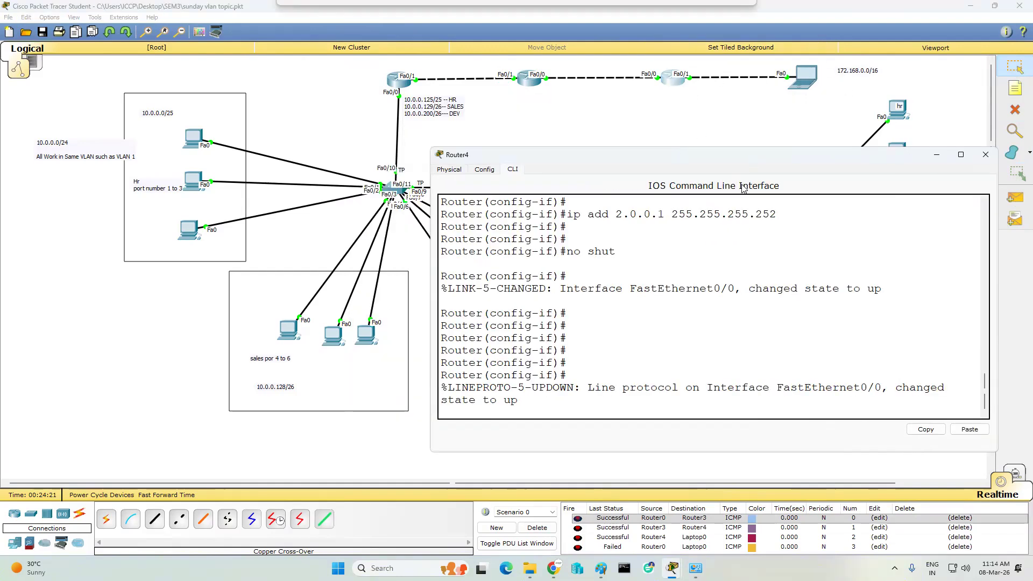
pyautogui.press('Return')
pyautogui.press('Return')
pyautogui.press('Return')
pyautogui.press('Return')
pyautogui.press('Return')
pyautogui.press('Return')
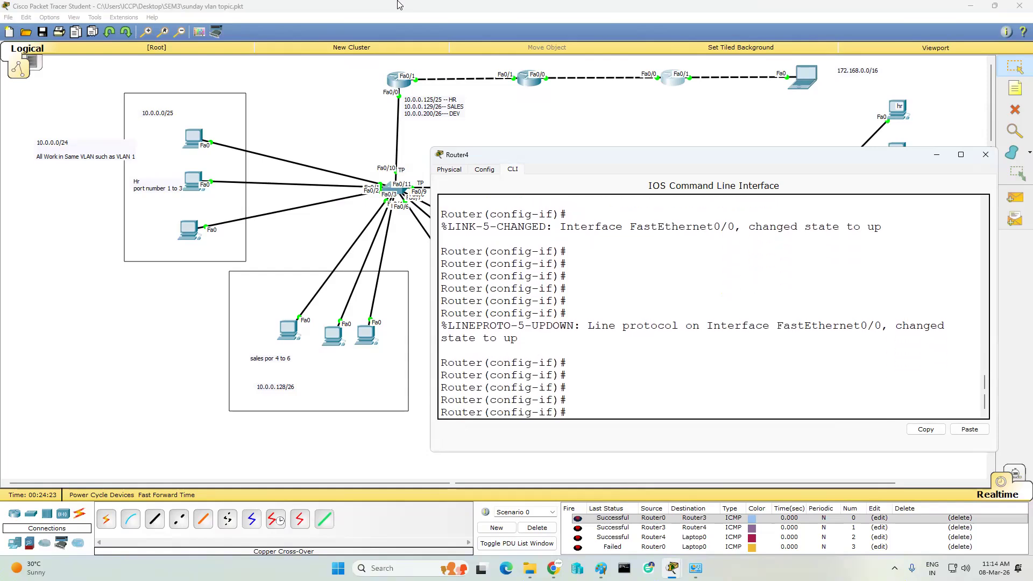
pyautogui.press('Return')
pyautogui.press('Return')
pyautogui.press('Return')
pyautogui.press('Return')
pyautogui.press('Return')
pyautogui.press('Return')
pyautogui.press('Return')
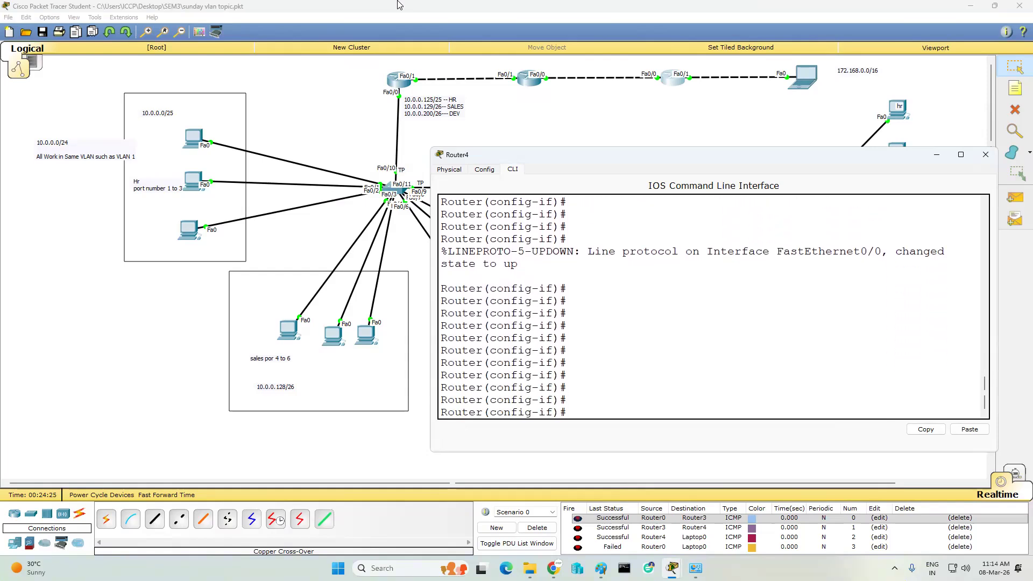
pyautogui.write('ip route')
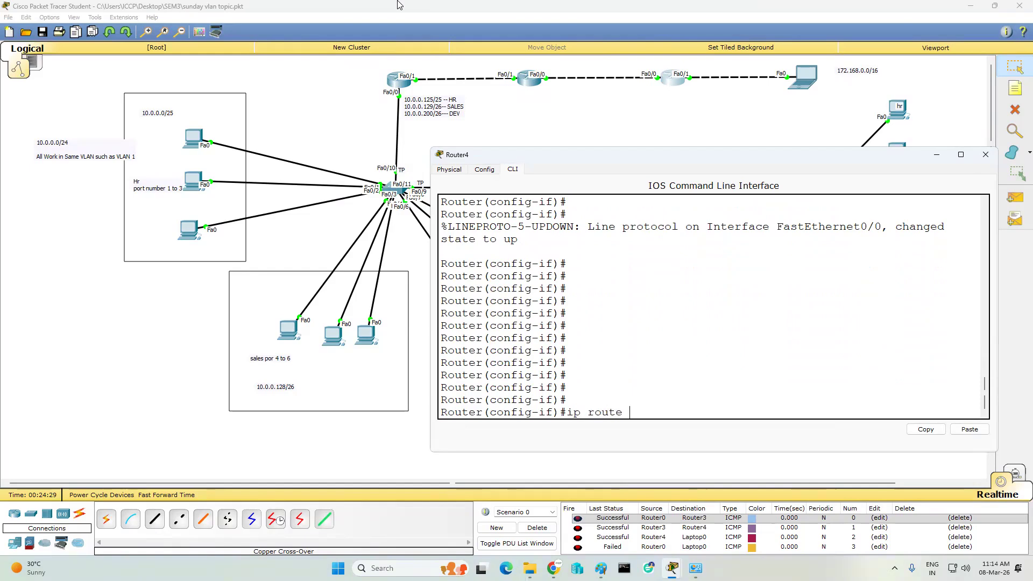
pyautogui.write(' 10.0.0.0 255.255.255.128')
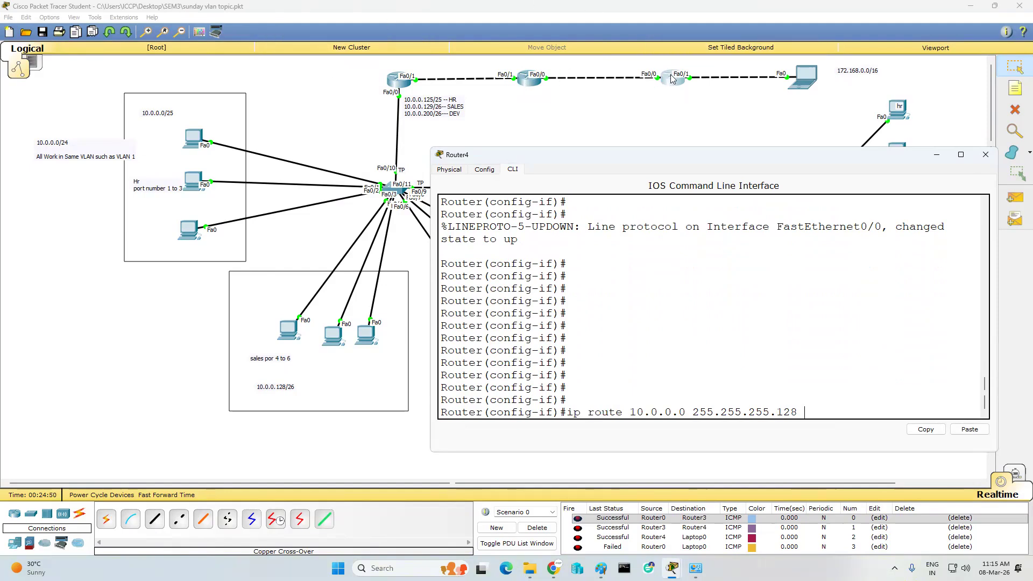
pyautogui.write('a0/0')
pyautogui.press('Return')
pyautogui.press('Return')
pyautogui.press('Return')
# - Leave configuration mode, save Router4's configuration with wr, and close its console
pyautogui.write('er(config)#e')
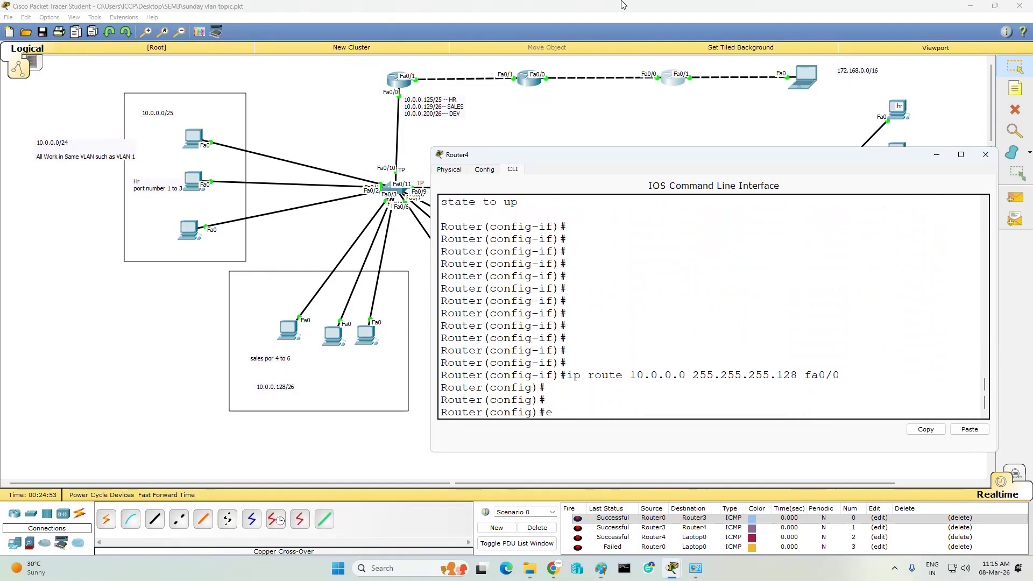
pyautogui.write('nd')
pyautogui.press('Return')
pyautogui.write('wr')
pyautogui.press('Return')
pyautogui.press('Return')
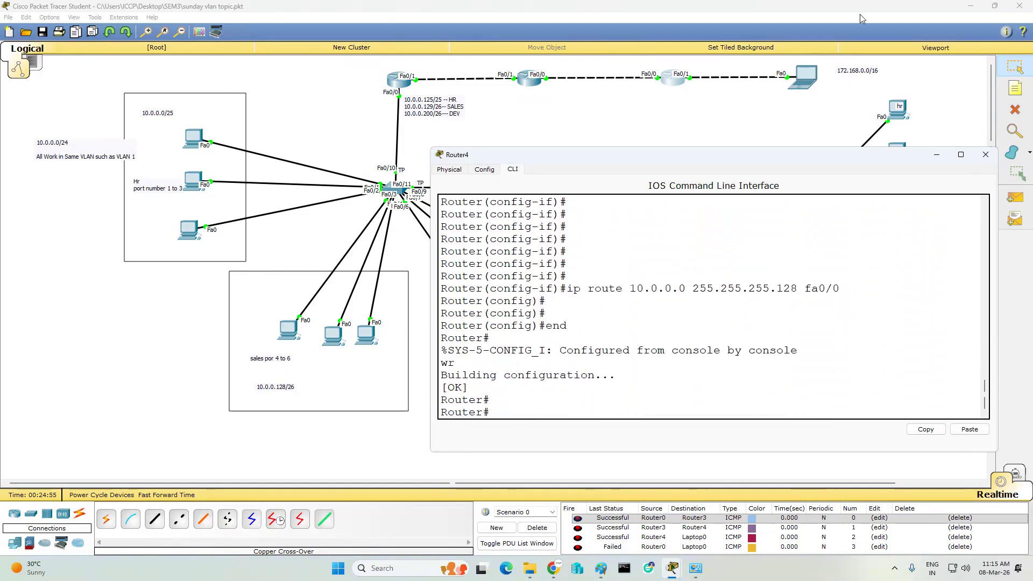
pyautogui.click(985, 155)
# - Place a text note reading 'isp' below the middle router on the top link
pyautogui.press('n')
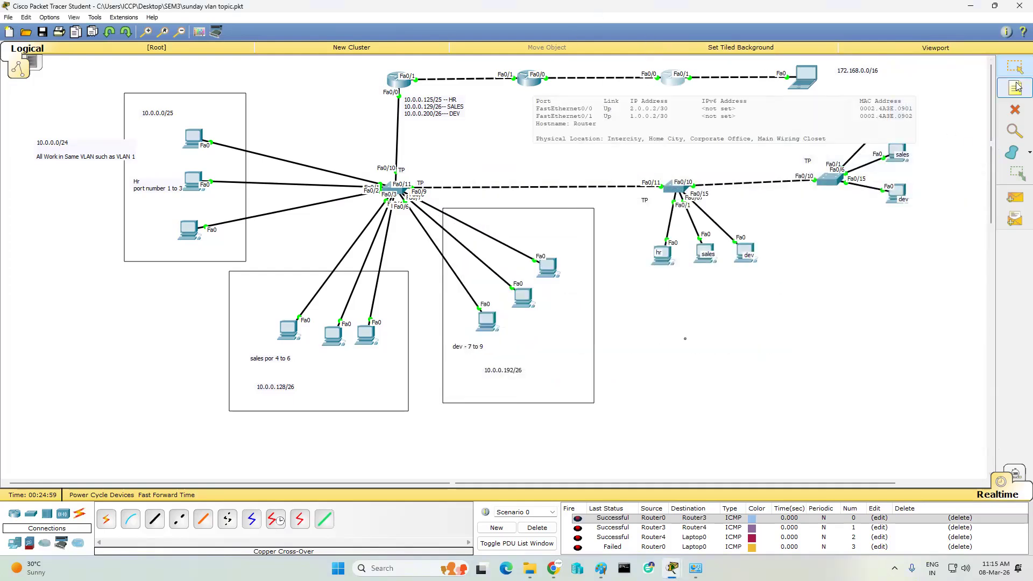
pyautogui.click(524, 89)
pyautogui.write('ispo')
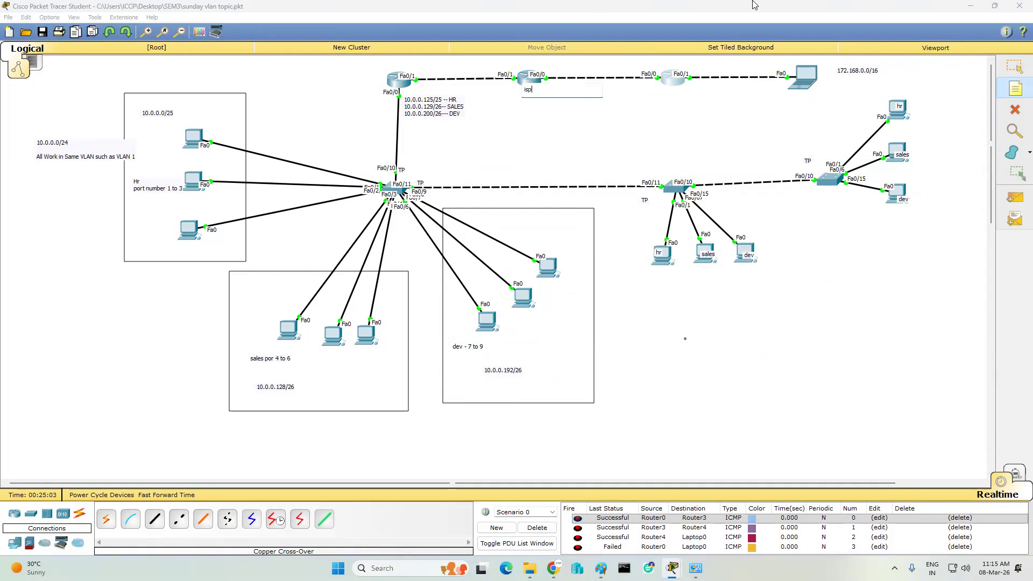
pyautogui.press('Escape')
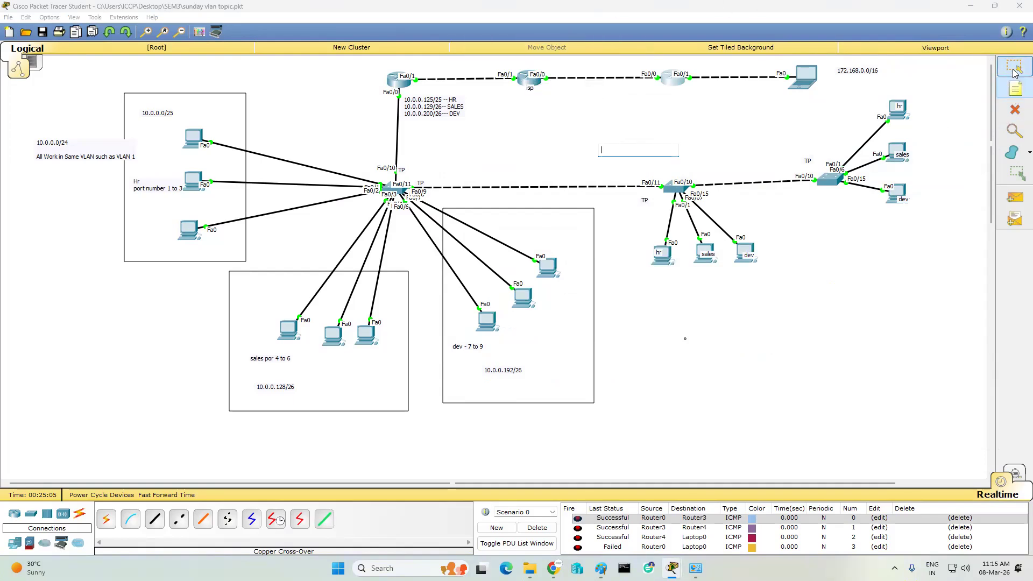
# - On Router3, enter global configuration and add default route 0.0.0.0 0.0.0.0 out fa0/0
pyautogui.click(528, 79)
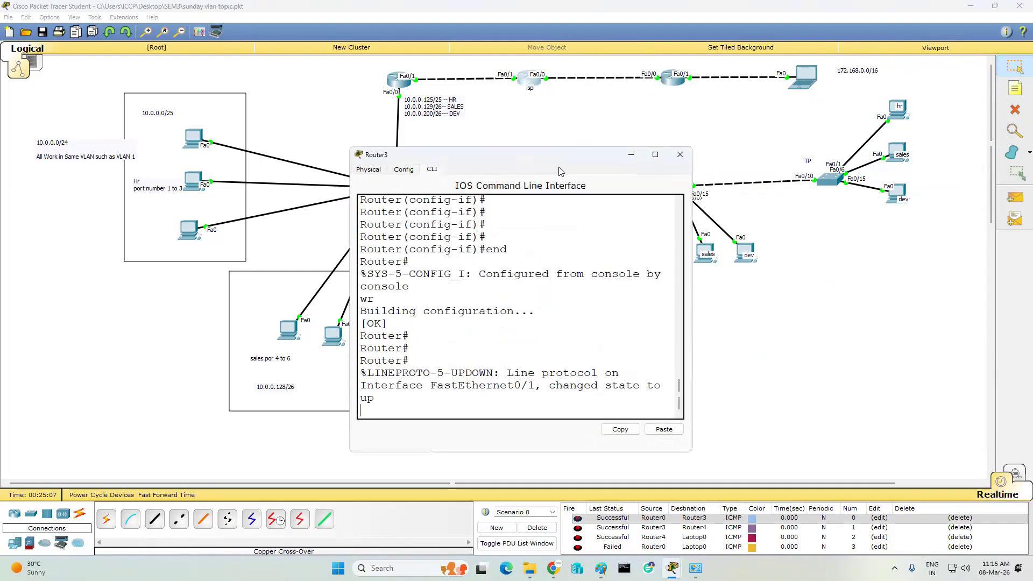
pyautogui.press('Return')
pyautogui.press('Return')
pyautogui.press('Return')
pyautogui.write('ip ro')
pyautogui.press('BackSpace')
pyautogui.write('conf t')
pyautogui.press('Return')
pyautogui.press('Return')
pyautogui.write('ip toute')
pyautogui.press('BackSpace')
pyautogui.press('BackSpace')
pyautogui.press('BackSpace')
pyautogui.press('BackSpace')
pyautogui.press('BackSpace')
pyautogui.press('BackSpace')
pyautogui.write('route 0.0.0.0 0.0.0.0')
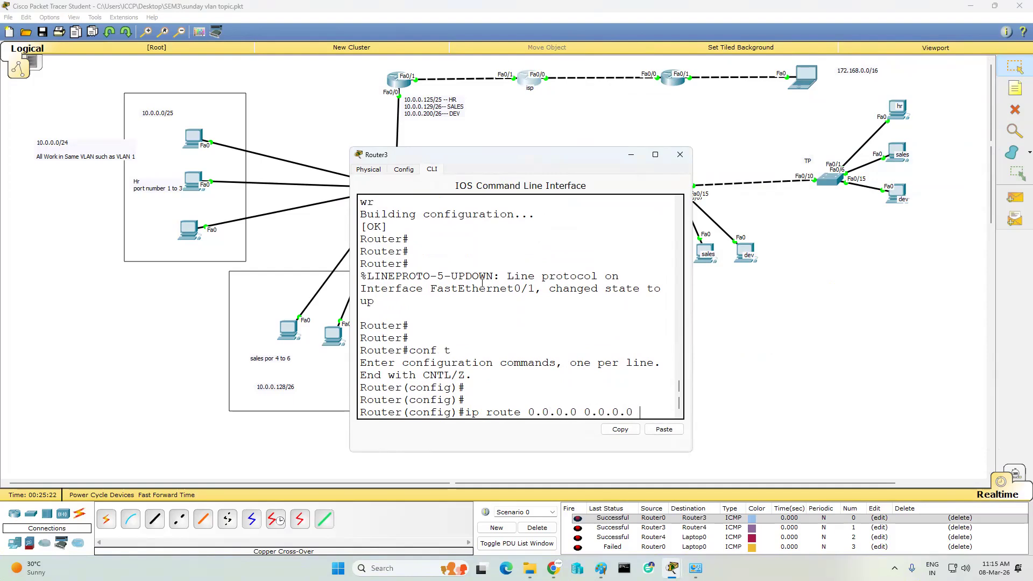
pyautogui.write(' fa0/0')
pyautogui.press('Return')
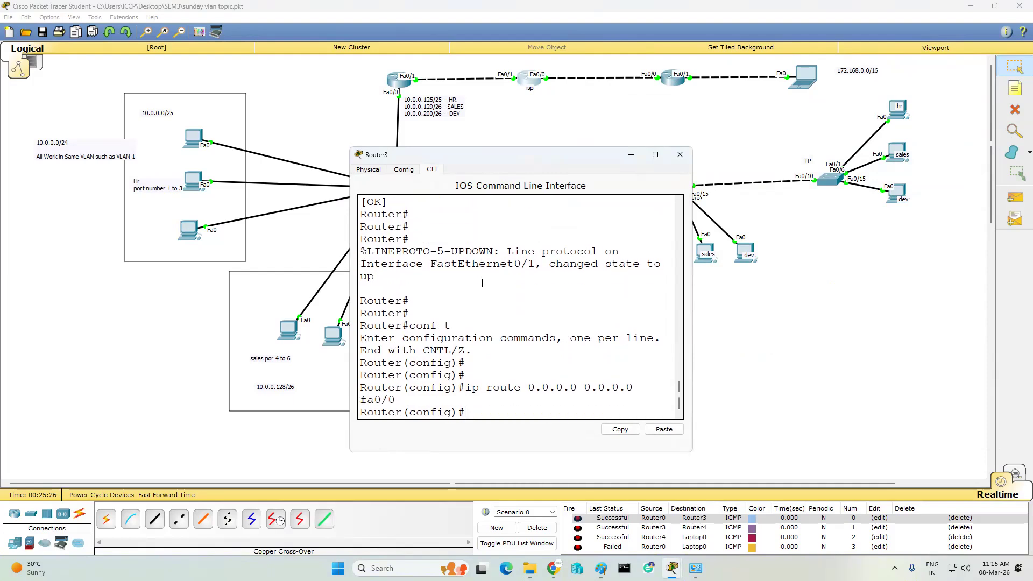
# - Add a second default route 0.0.0.0 0.0.0.0 out fa0/1 and close Router3's console
pyautogui.press('Up')
pyautogui.press('BackSpace')
pyautogui.write('1')
pyautogui.press('Return')
pyautogui.press('Return')
pyautogui.press('Return')
pyautogui.press('Return')
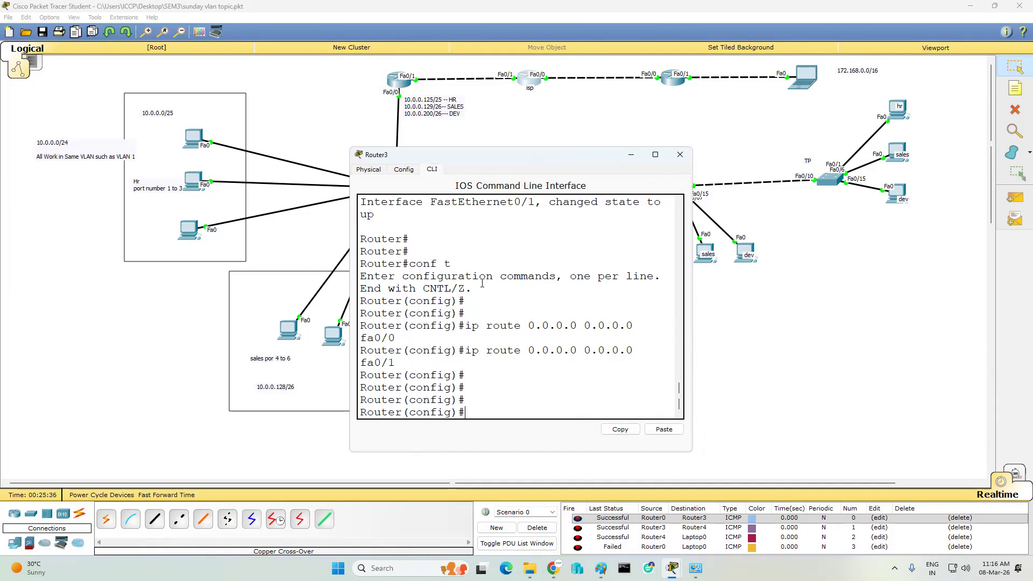
pyautogui.click(679, 154)
pyautogui.click(1015, 197)
# - Send simple test pings from Laptop0 to Router0, clearing the results between tries
pyautogui.click(804, 77)
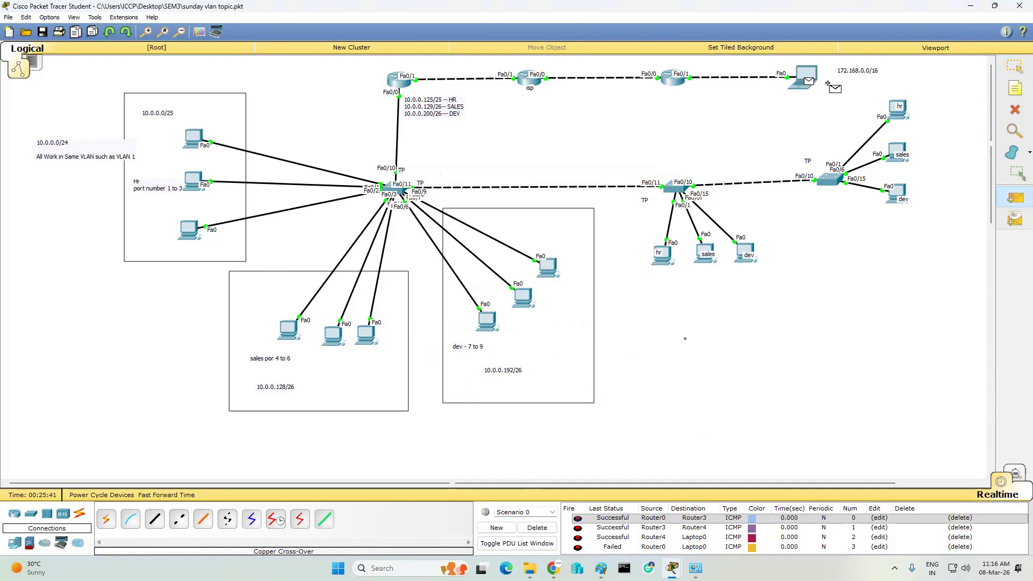
pyautogui.click(398, 80)
pyautogui.click(551, 529)
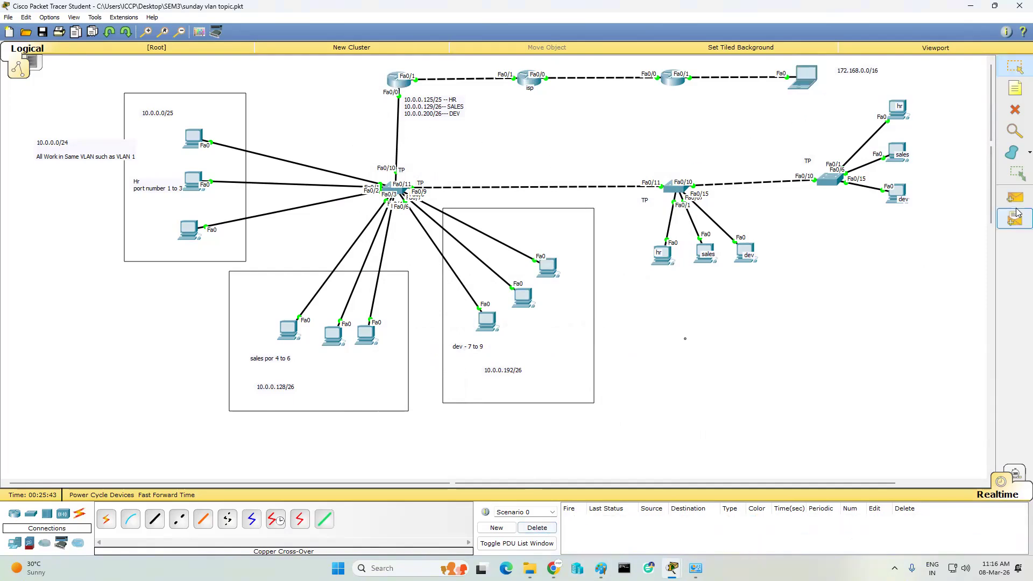
pyautogui.click(1015, 198)
pyautogui.click(805, 77)
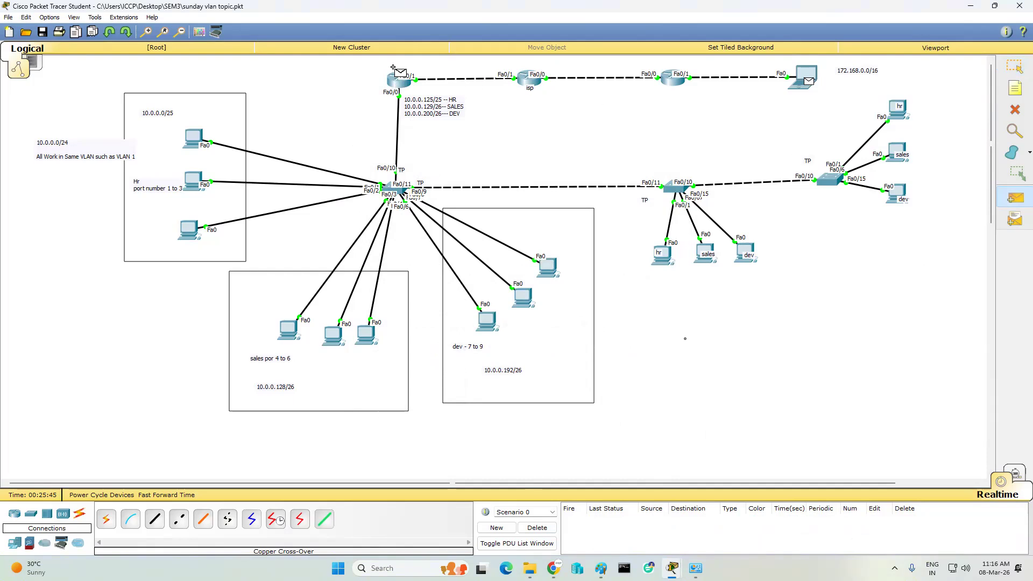
pyautogui.click(400, 82)
# - Ping PC0 in the Hr group from Laptop0 twice, then clear the results
pyautogui.click(1015, 198)
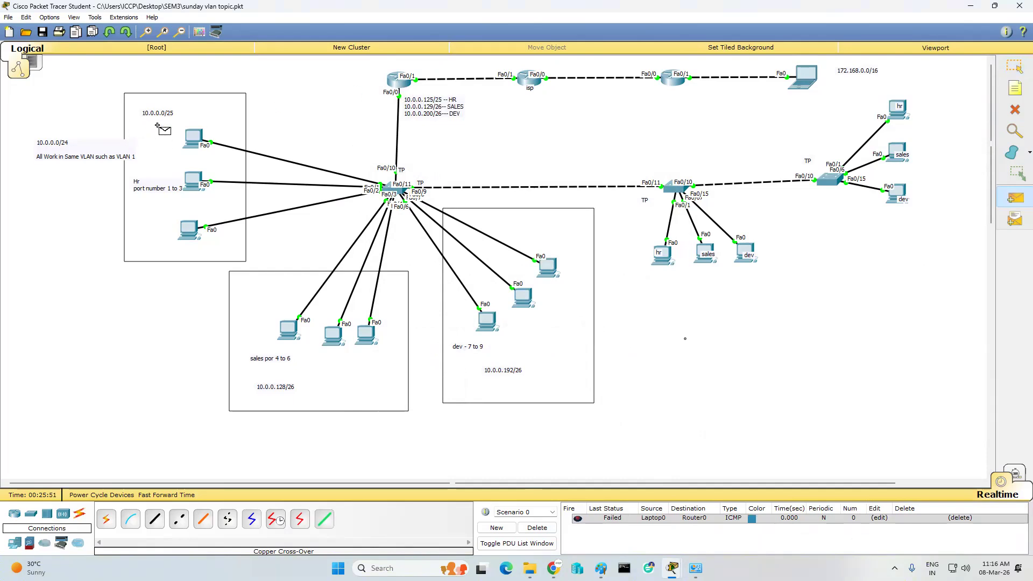
pyautogui.click(804, 80)
pyautogui.click(193, 132)
pyautogui.click(1017, 199)
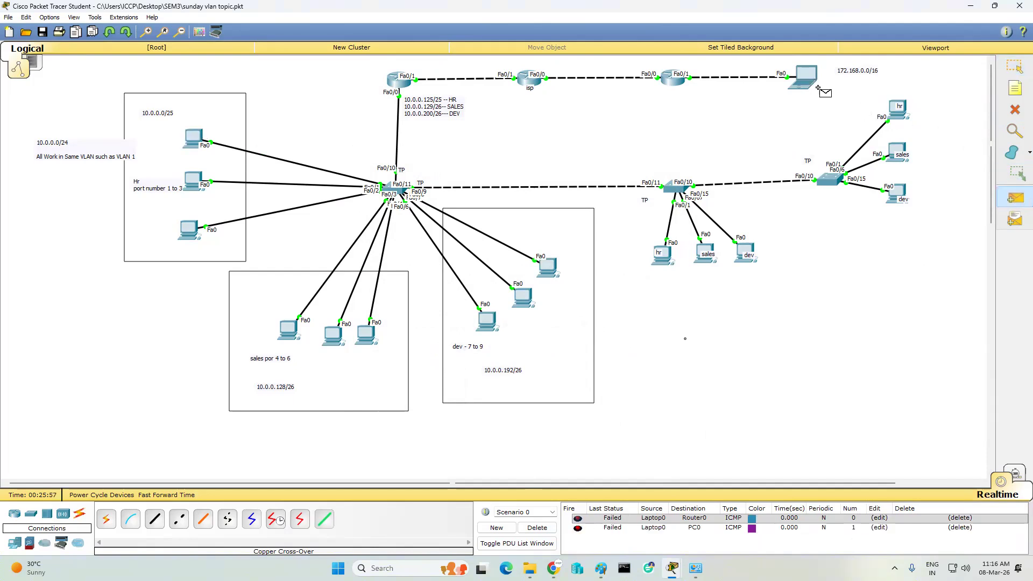
pyautogui.click(195, 133)
pyautogui.click(537, 527)
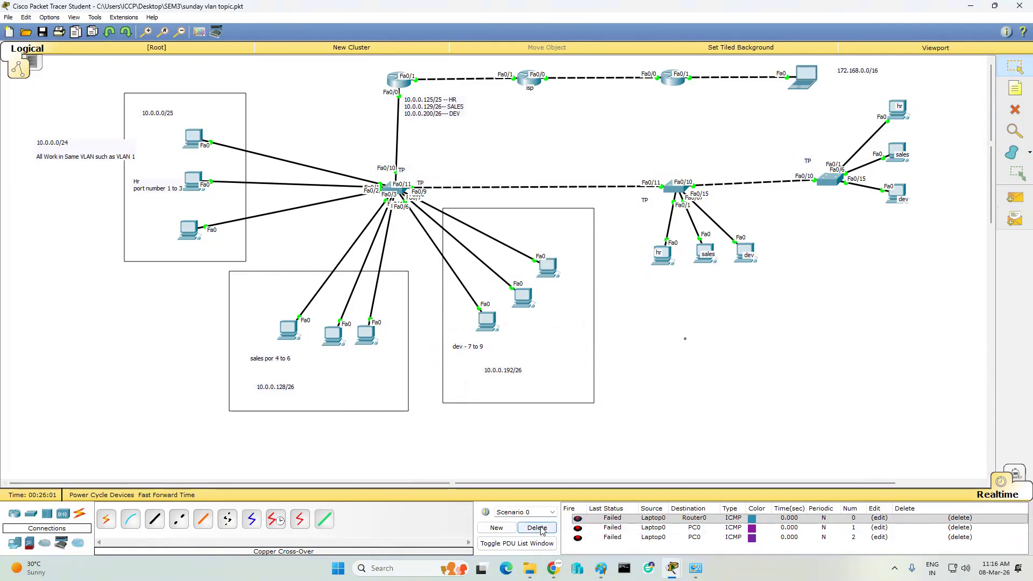
# - Test pings from Laptop0 to PC1 in the Hr group, then clear the results
pyautogui.click(1015, 197)
pyautogui.click(816, 73)
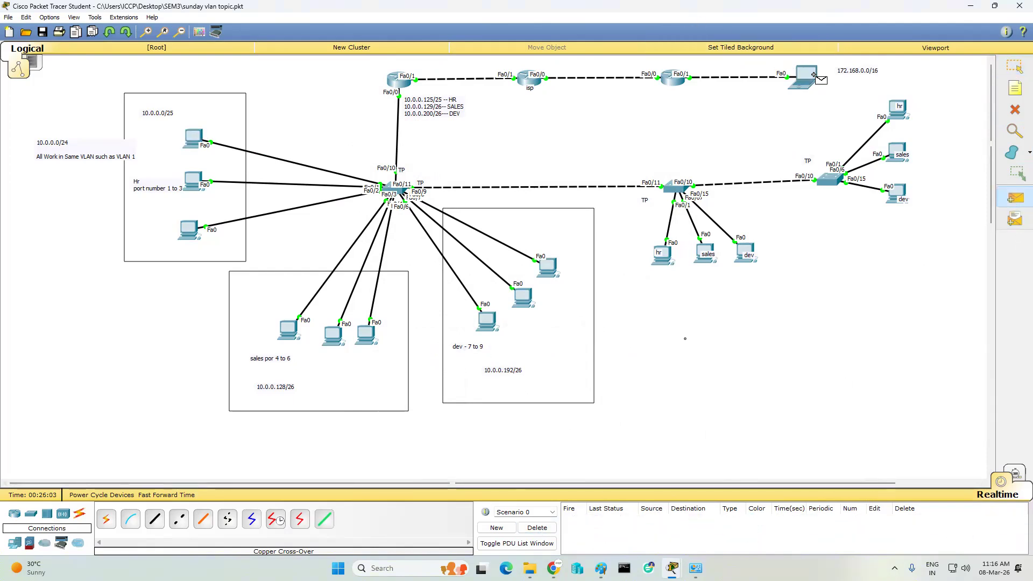
pyautogui.click(192, 181)
pyautogui.click(1007, 204)
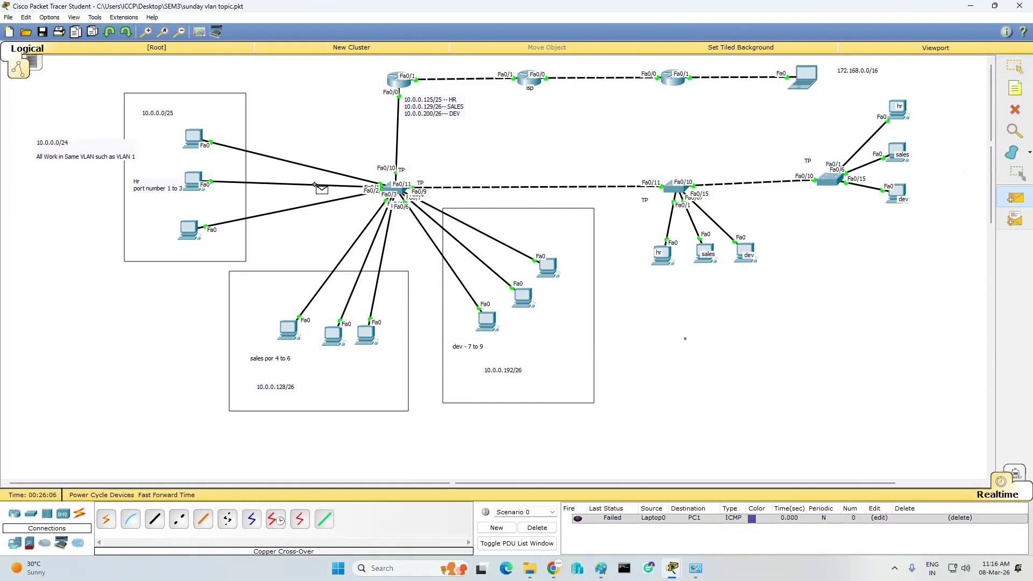
pyautogui.click(194, 181)
pyautogui.click(195, 181)
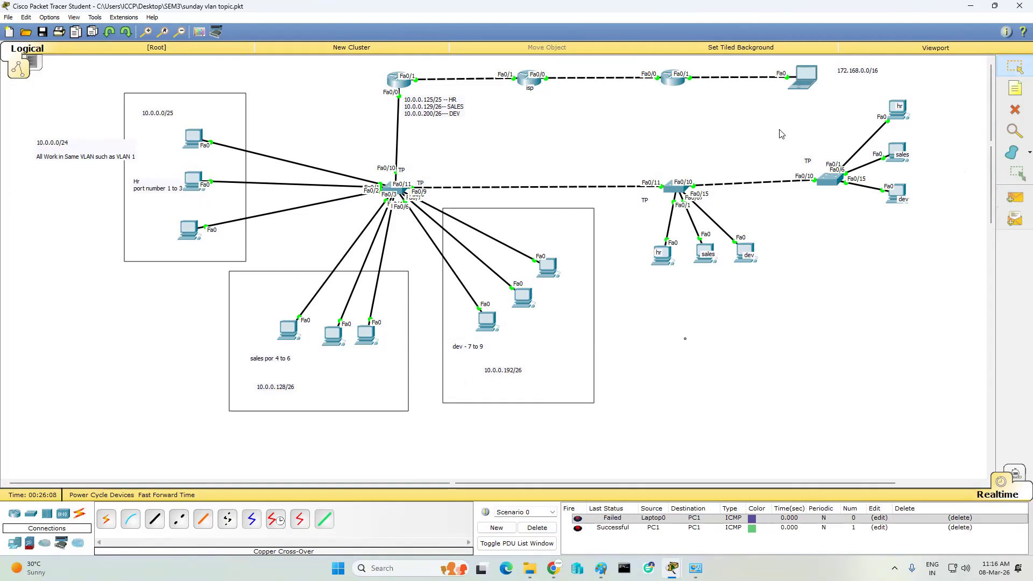
pyautogui.click(1014, 198)
pyautogui.click(805, 79)
pyautogui.click(193, 181)
pyautogui.click(537, 528)
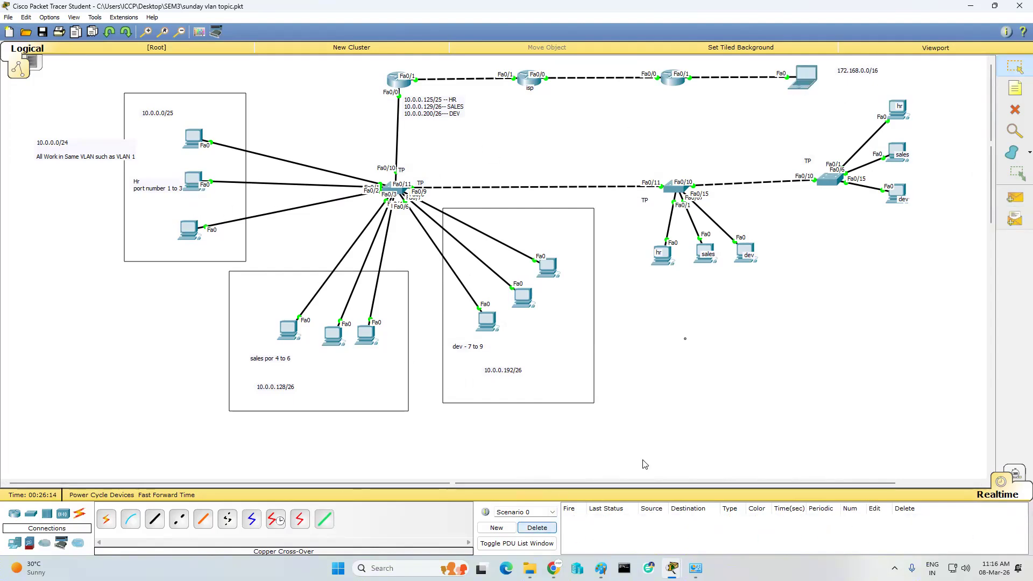
# - Retest Laptop0-to-PC0 pings, clear the failed results, and reopen Router3's command line
pyautogui.click(1014, 197)
pyautogui.click(898, 114)
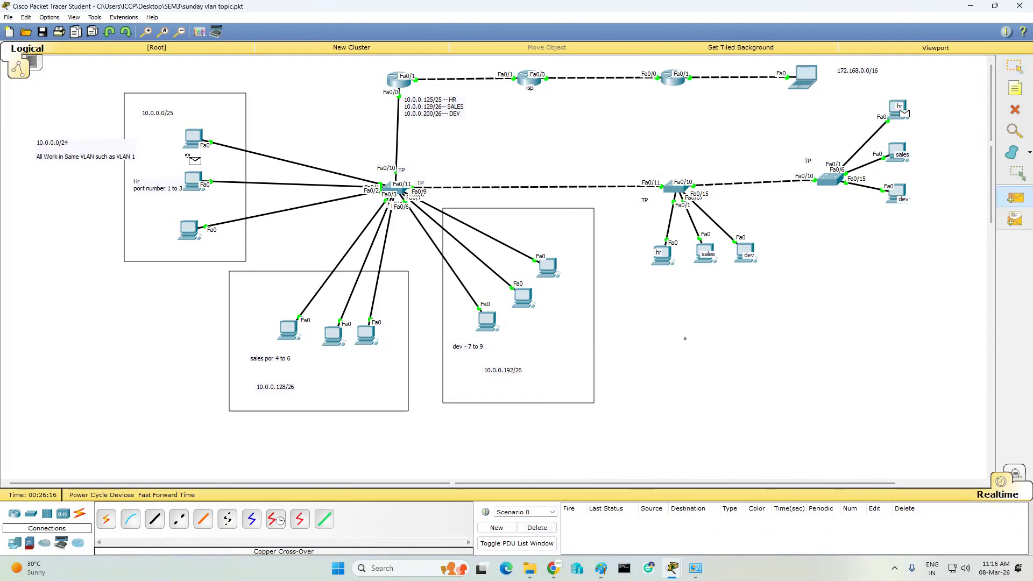
pyautogui.click(1015, 191)
pyautogui.click(805, 71)
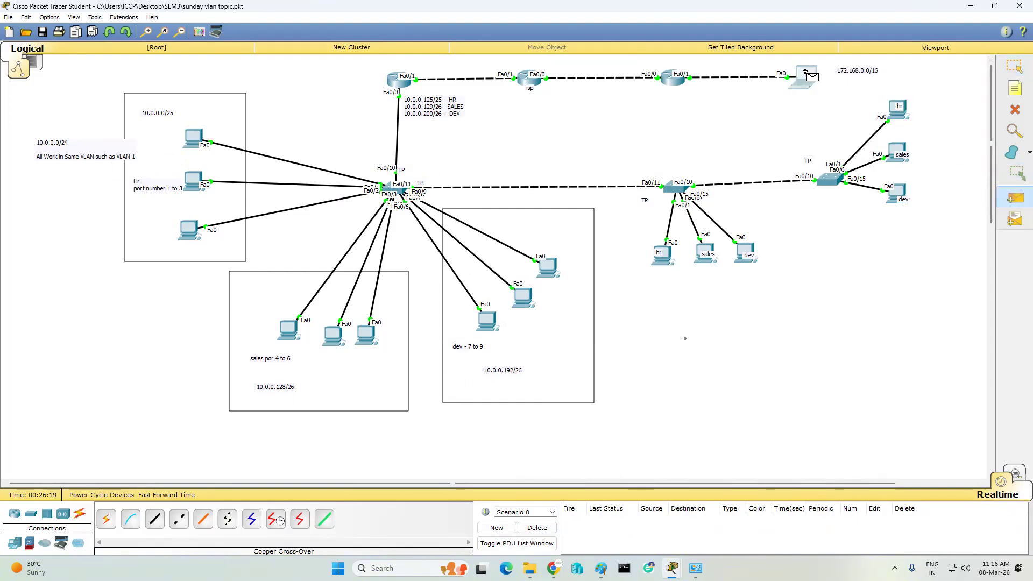
pyautogui.click(198, 136)
pyautogui.click(1015, 198)
pyautogui.click(805, 76)
pyautogui.click(193, 139)
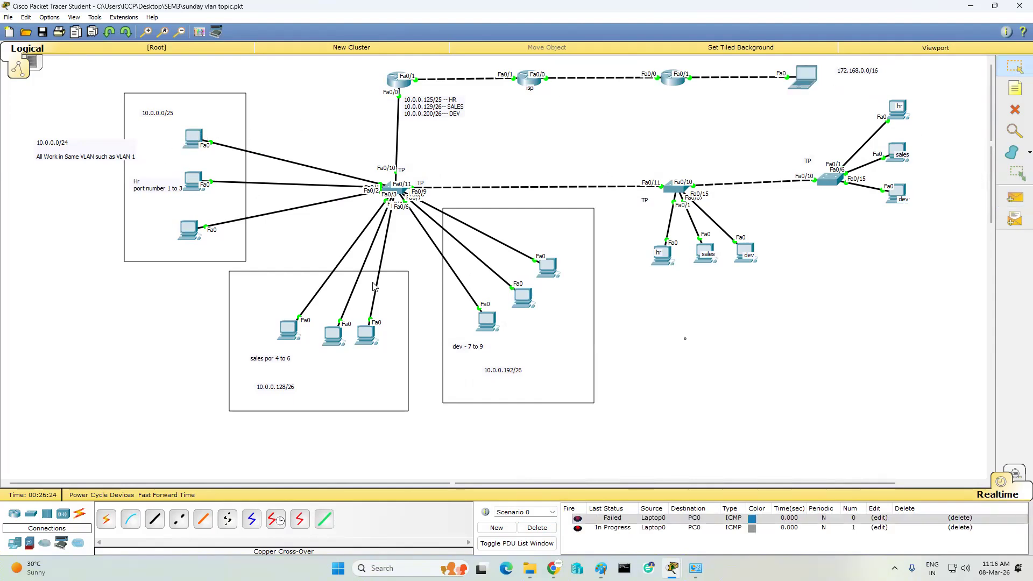
pyautogui.click(548, 533)
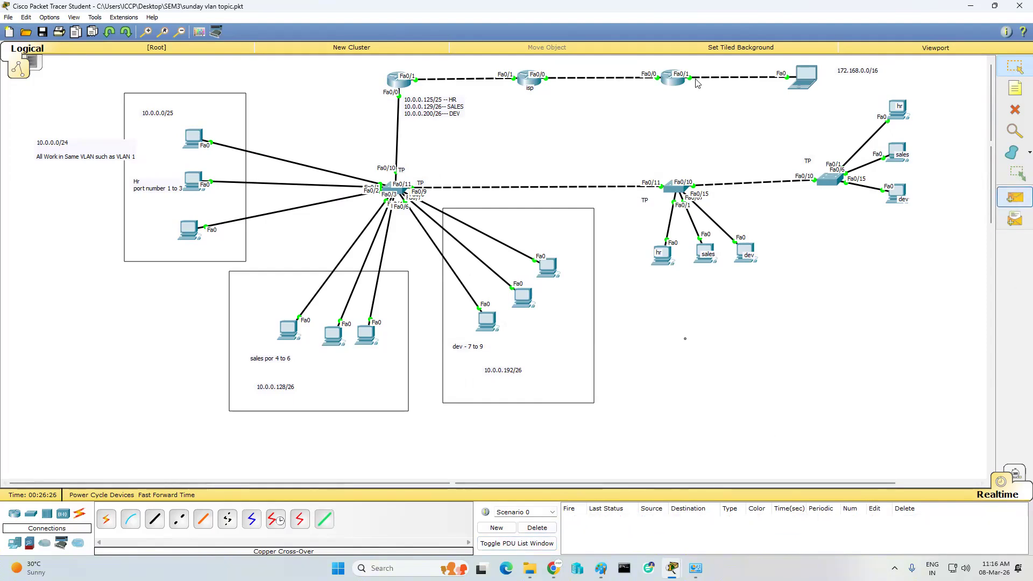
pyautogui.click(525, 85)
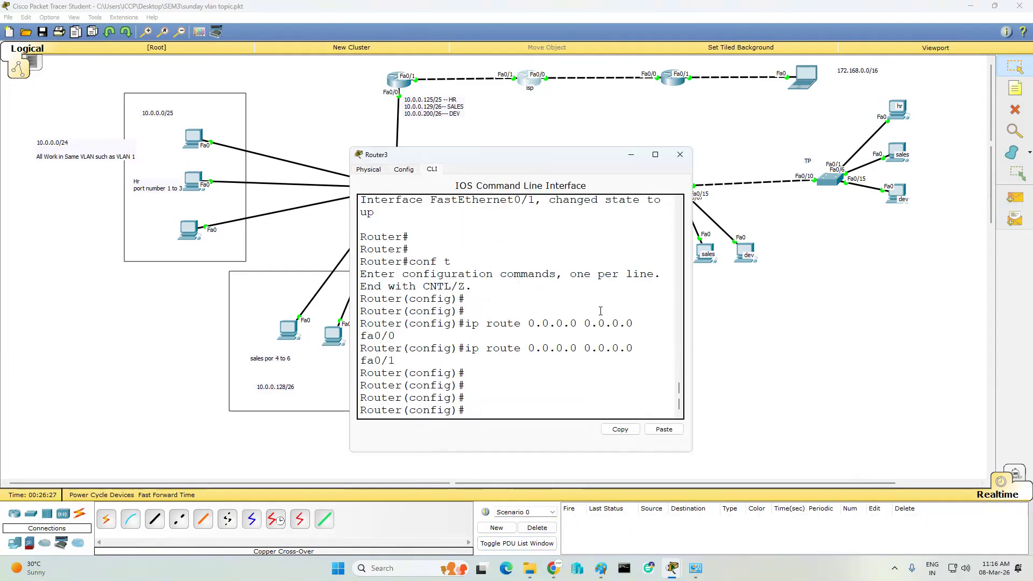
# - Remove Router3's default routes 0.0.0.0 0.0.0.0 via fa0/0 and via fa0/1
pyautogui.press('Return')
pyautogui.press('Return')
pyautogui.press('Return')
pyautogui.press('Up')
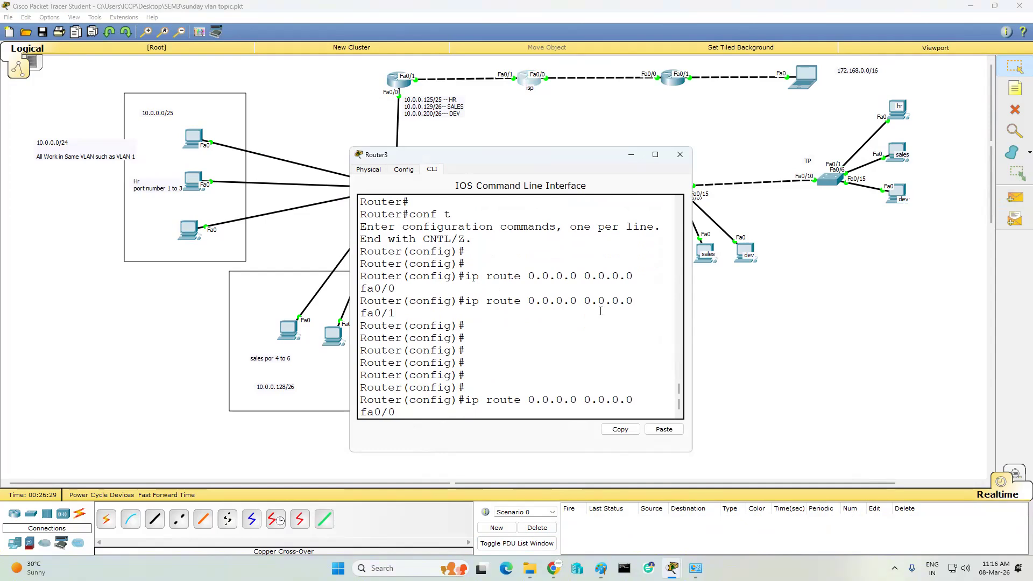
pyautogui.press('Down')
pyautogui.press('Down')
pyautogui.write('end')
pyautogui.press('Up')
pyautogui.press('Up')
pyautogui.press('Home')
pyautogui.write('no')
pyautogui.press('Return')
pyautogui.press('Up')
pyautogui.press('Up')
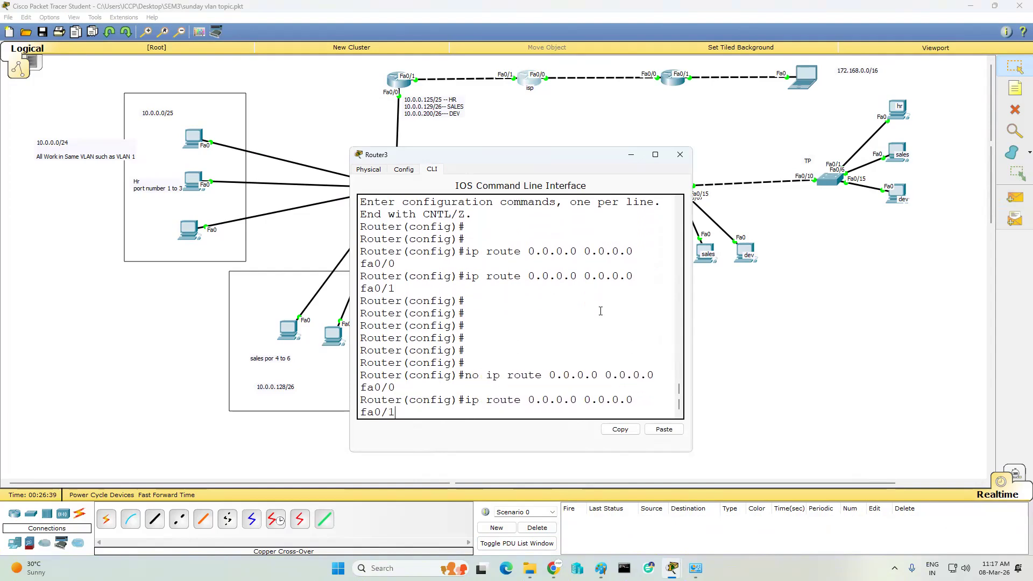
pyautogui.press('Left')
pyautogui.press('Left')
pyautogui.press('Left')
pyautogui.press('Home')
pyautogui.write('no')
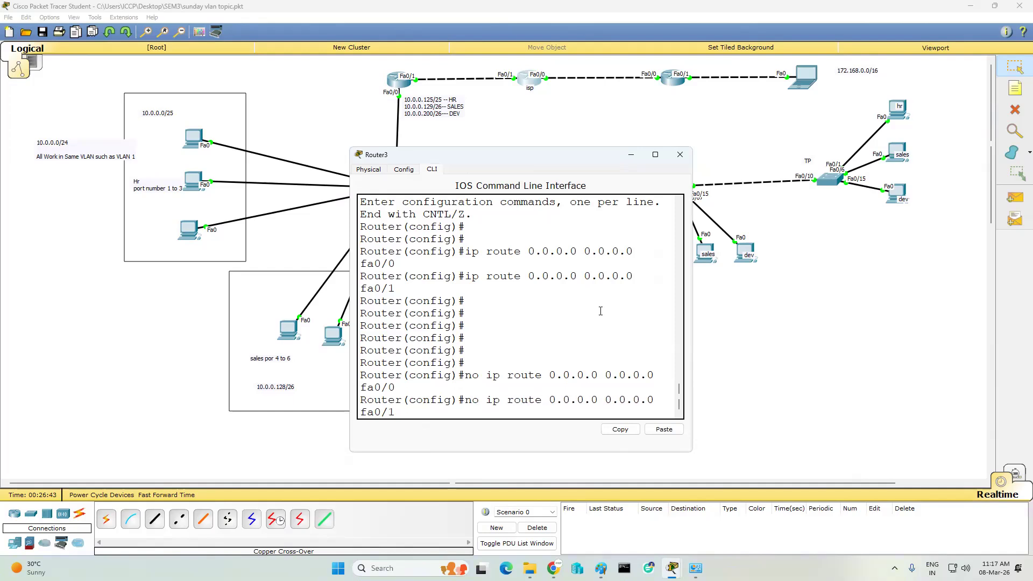
pyautogui.press('Return')
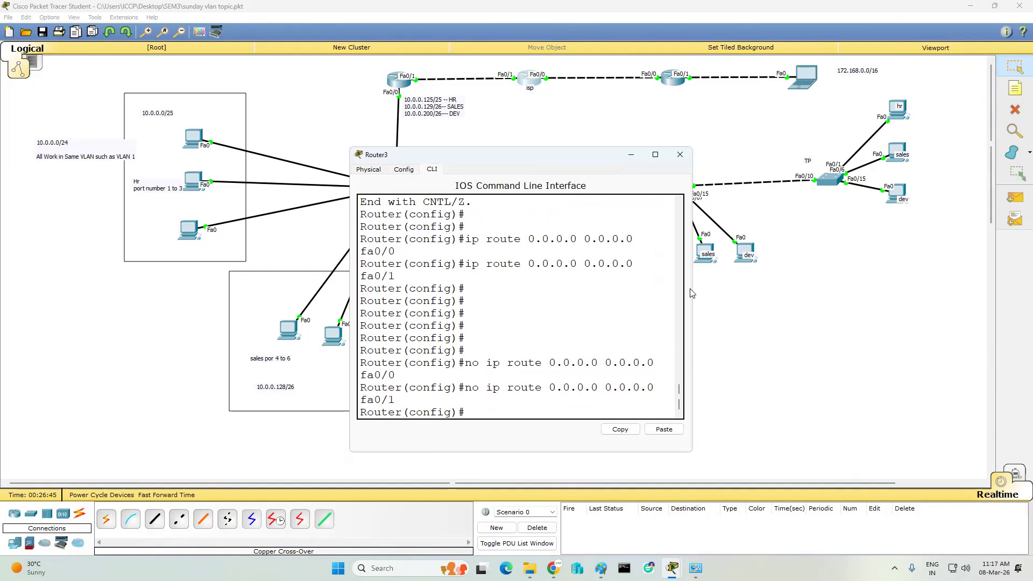
# - Enable RIP routing on Router3 and set it to version 2
pyautogui.moveTo(694, 287); pyautogui.dragTo(1003, 288)
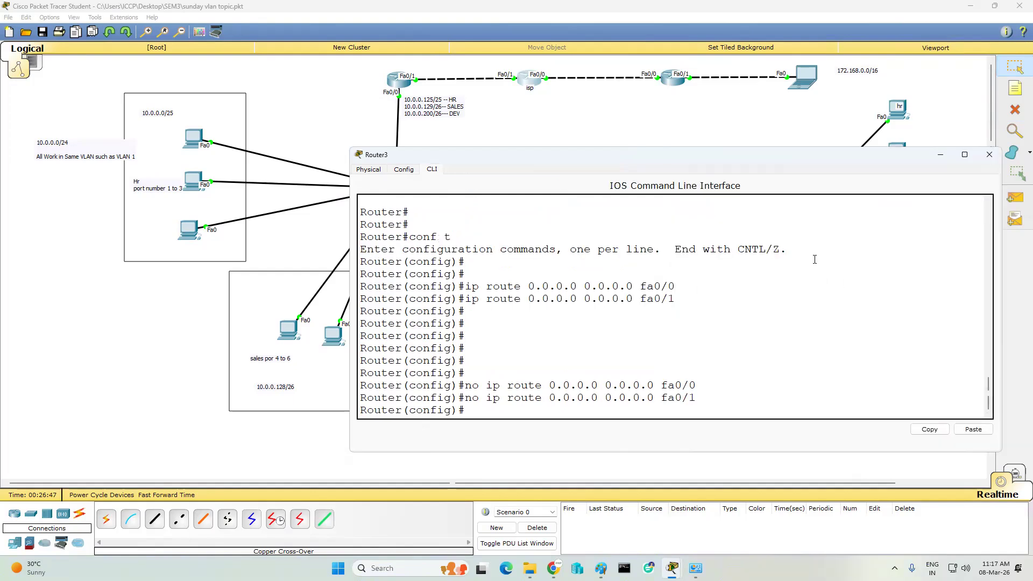
pyautogui.press('Return')
pyautogui.press('Return')
pyautogui.press('Return')
pyautogui.press('Return')
pyautogui.press('Return')
pyautogui.write('route')
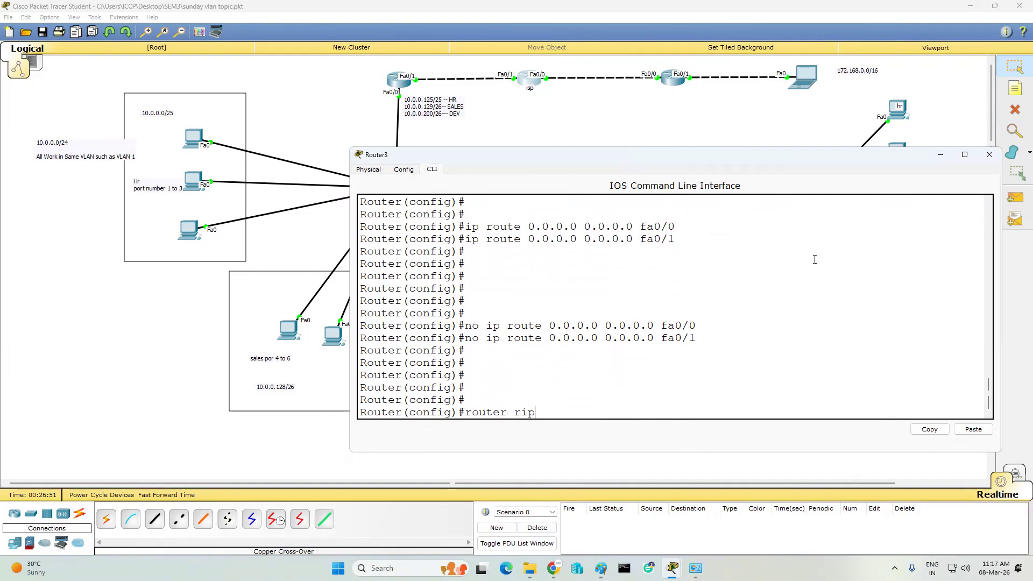
pyautogui.write('r rip')
pyautogui.press('Return')
pyautogui.write('ver')
pyautogui.press('Tab')
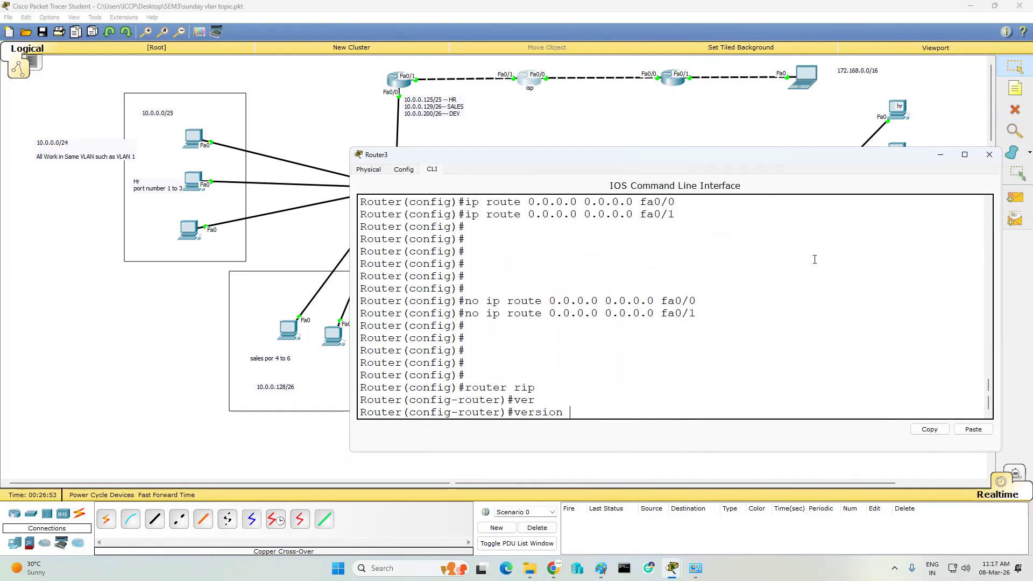
pyautogui.write('2')
pyautogui.press('Return')
# - Add networks 2.0.0.0 and 1.0.0.0 to Router3's RIP configuration
pyautogui.press('Return')
pyautogui.write('net')
pyautogui.press('Tab')
pyautogui.write('2.0.0.0')
pyautogui.press('Return')
pyautogui.write('net')
pyautogui.press('Tab')
pyautogui.write('1.0.0.0')
# - Exit configuration mode, save Router3's configuration with wr, and close its console
pyautogui.press('Return')
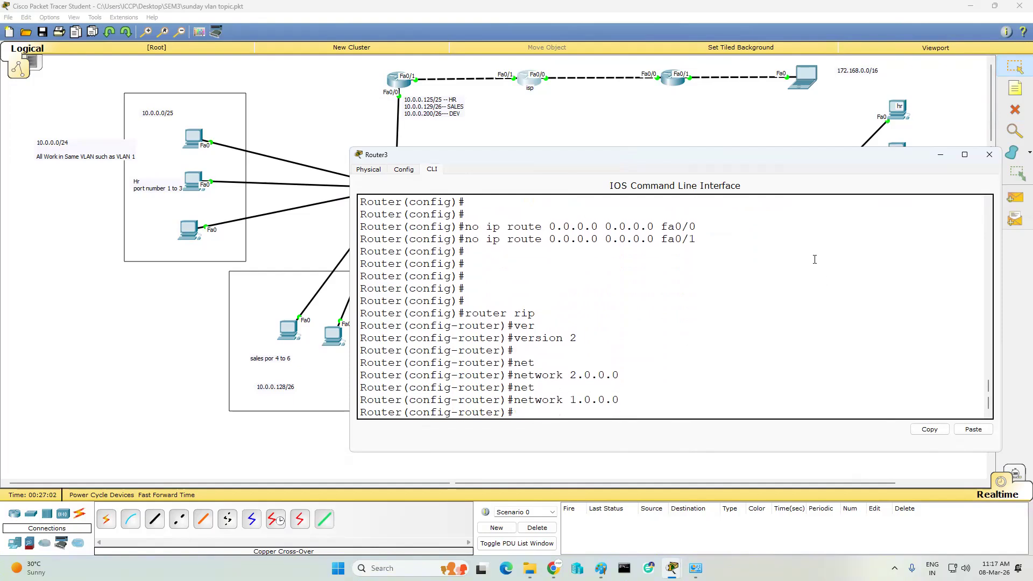
pyautogui.write('end')
pyautogui.press('Return')
pyautogui.write('wr')
pyautogui.press('Return')
pyautogui.press('Return')
pyautogui.press('Return')
pyautogui.press('Return')
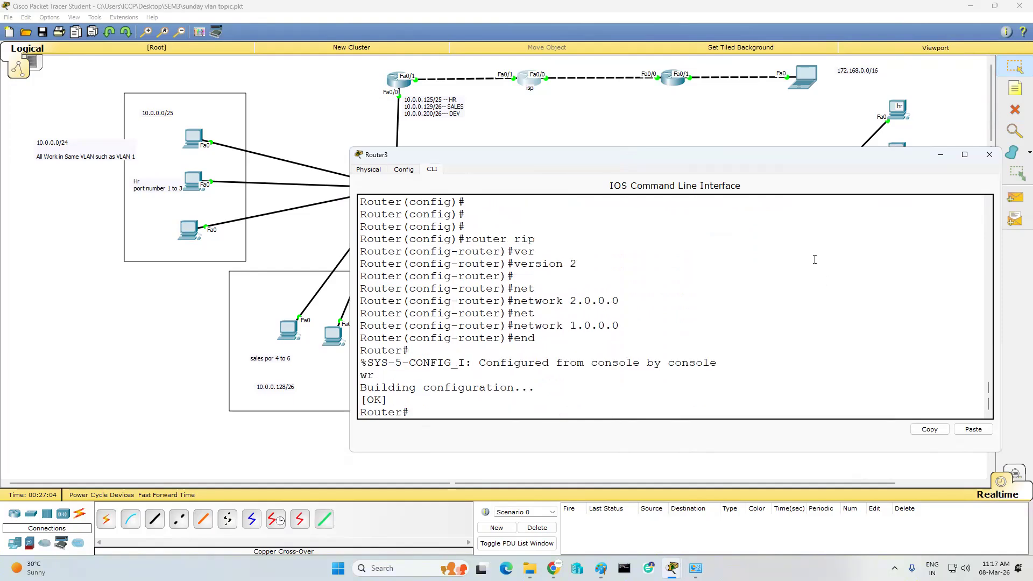
pyautogui.click(988, 154)
# - On Router0, remove the static route to 172.168.0.0 255.255.0.0 via fa0/1
pyautogui.click(396, 84)
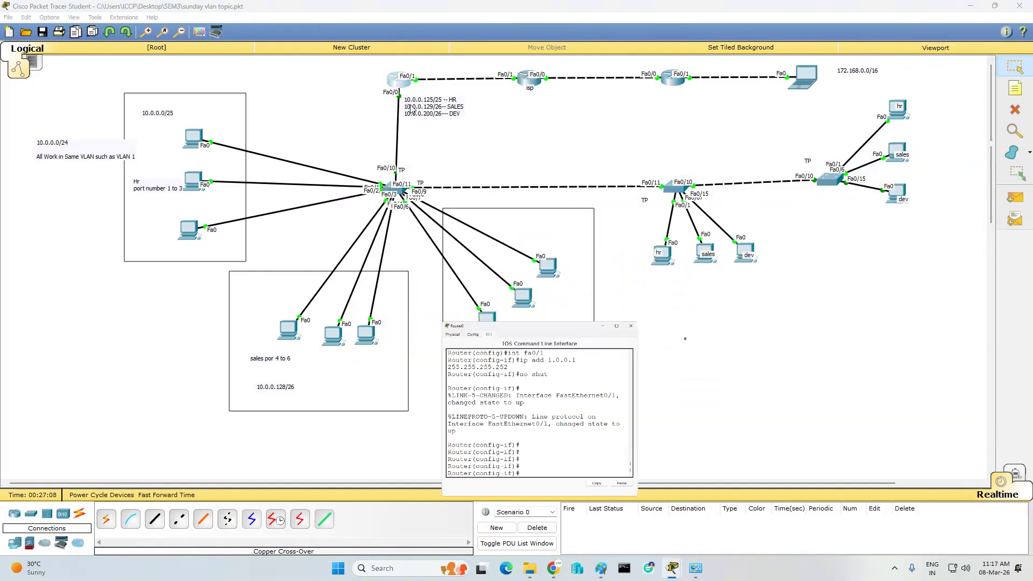
pyautogui.press('Return')
pyautogui.press('Return')
pyautogui.press('Return')
pyautogui.press('Return')
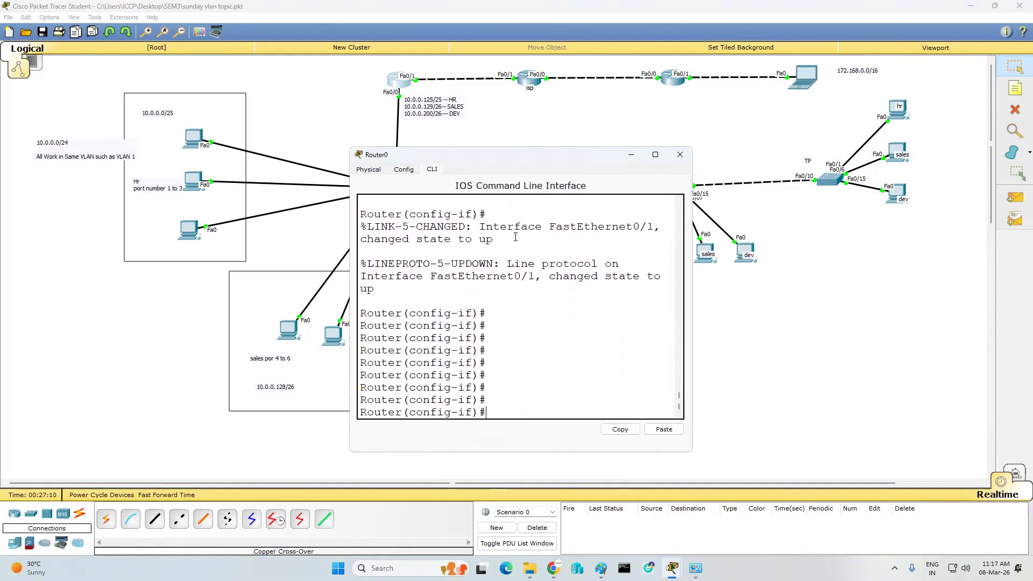
pyautogui.press('Up')
pyautogui.press('Up')
pyautogui.press('Up')
pyautogui.press('Down')
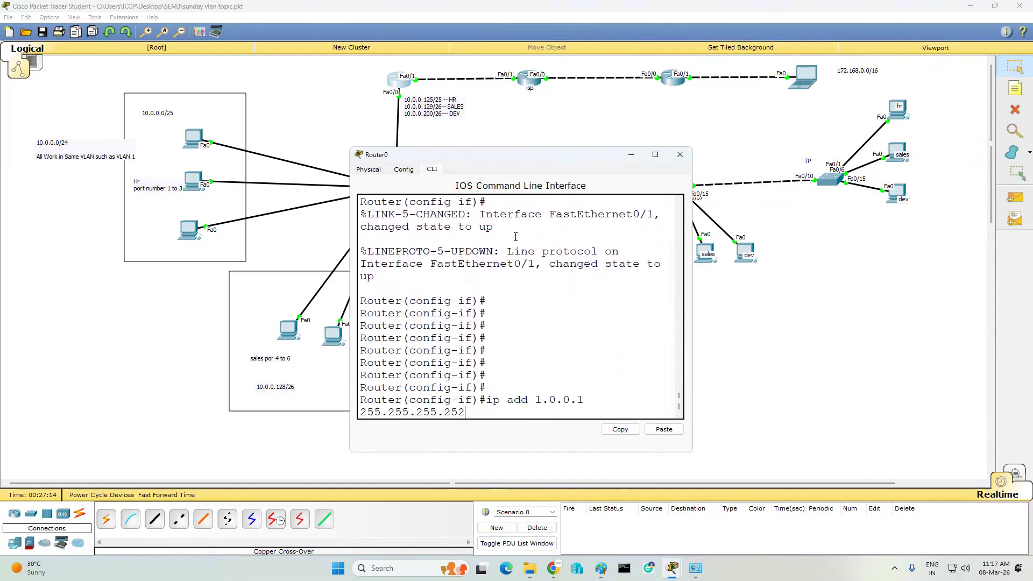
pyautogui.press('Down')
pyautogui.press('Home')
pyautogui.write('no')
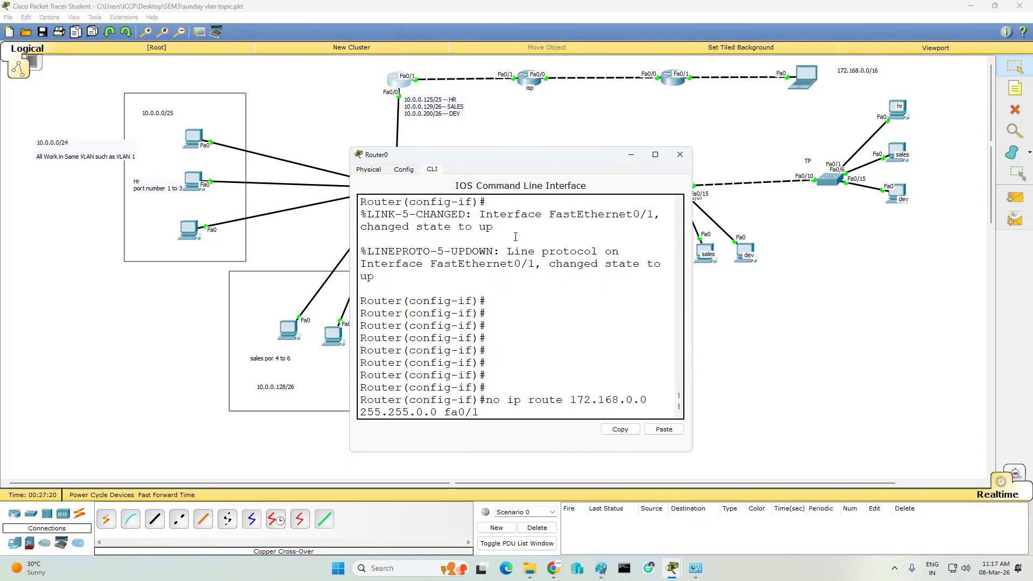
pyautogui.press('Return')
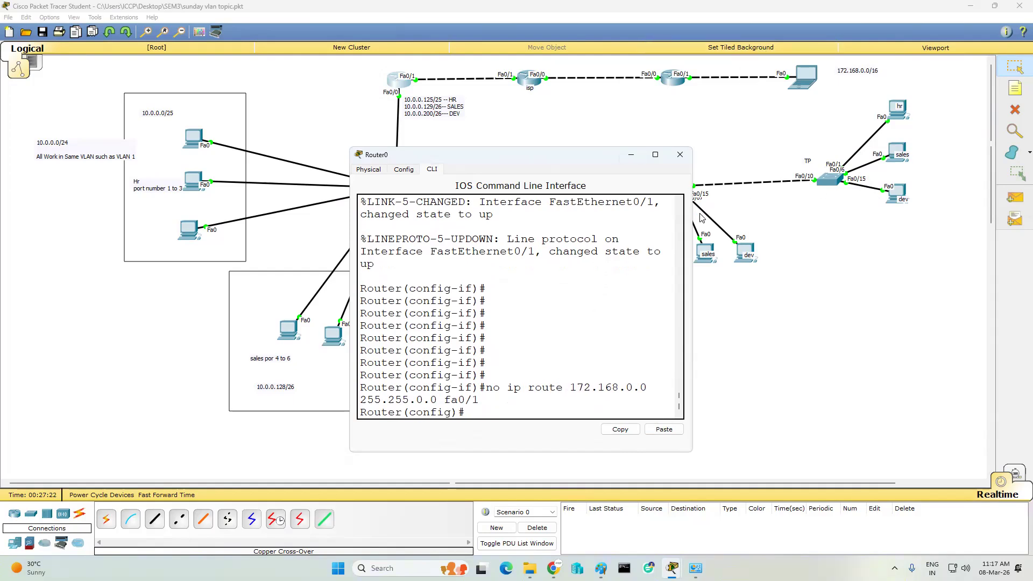
# - Show Router0's routing table, highlighting the connected 1.0.0.0/30 and three 10.0.0.0 subnets
pyautogui.moveTo(694, 210); pyautogui.dragTo(984, 226)
pyautogui.press('Return')
pyautogui.press('Return')
pyautogui.press('Return')
pyautogui.hotkey('ctrl', 'z')
pyautogui.press('Return')
pyautogui.press('Return')
pyautogui.press('Return')
pyautogui.press('Return')
pyautogui.write('sh ip route')
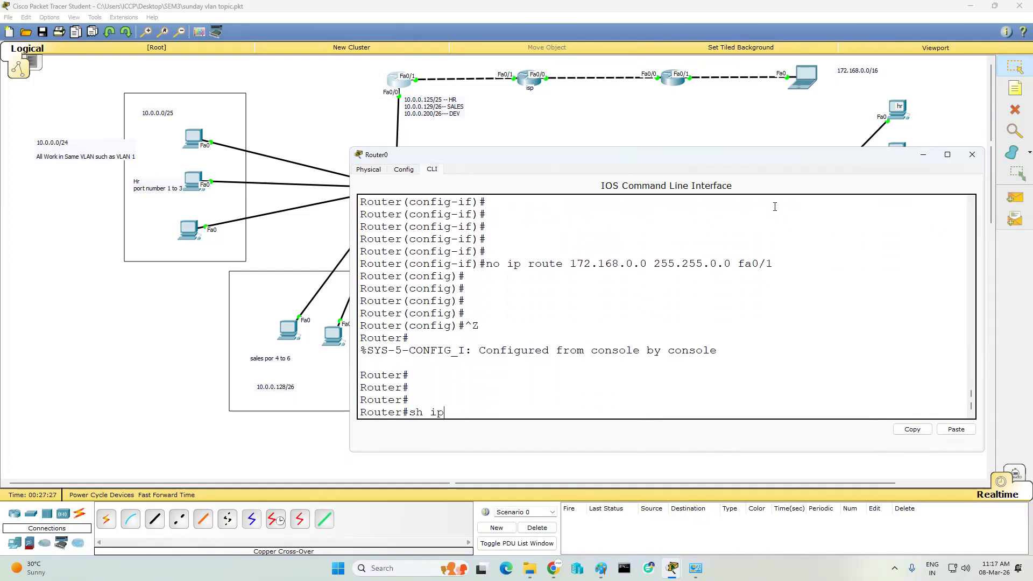
pyautogui.press('Return')
pyautogui.press('Return')
pyautogui.press('Return')
pyautogui.press('Return')
pyautogui.press('Return')
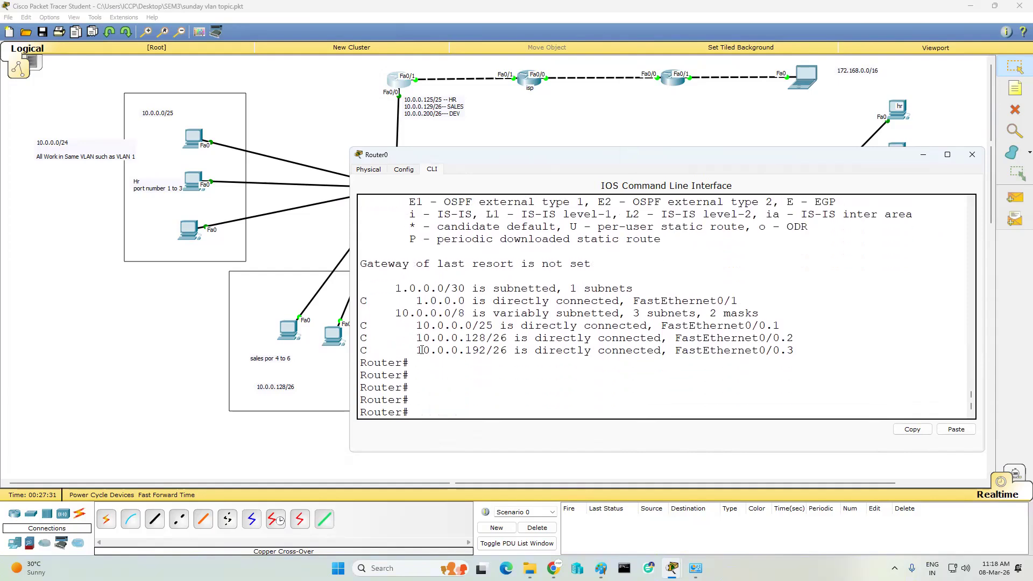
pyautogui.moveTo(382, 301); pyautogui.dragTo(562, 301)
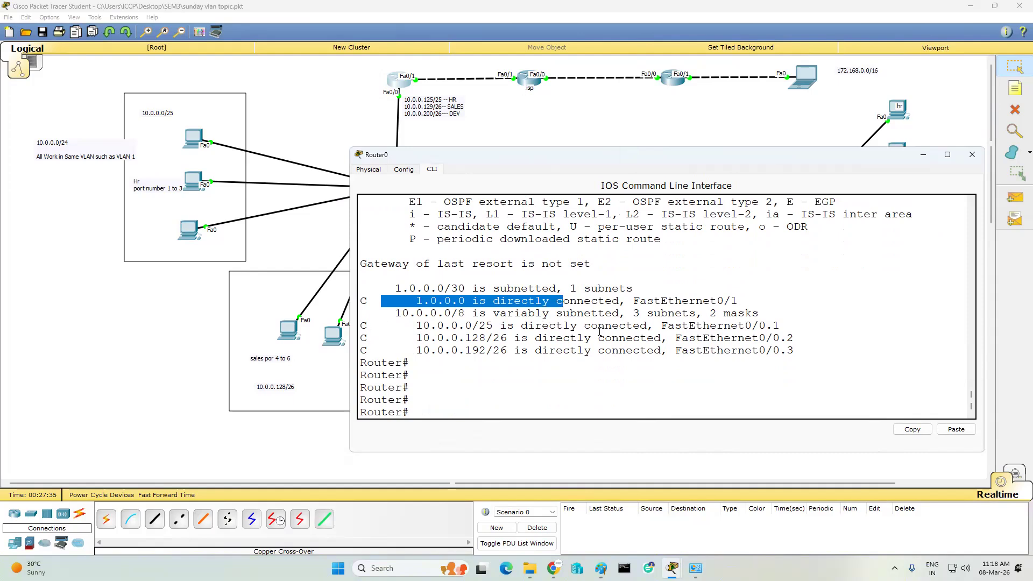
pyautogui.moveTo(416, 325); pyautogui.dragTo(808, 349)
pyautogui.click(610, 384)
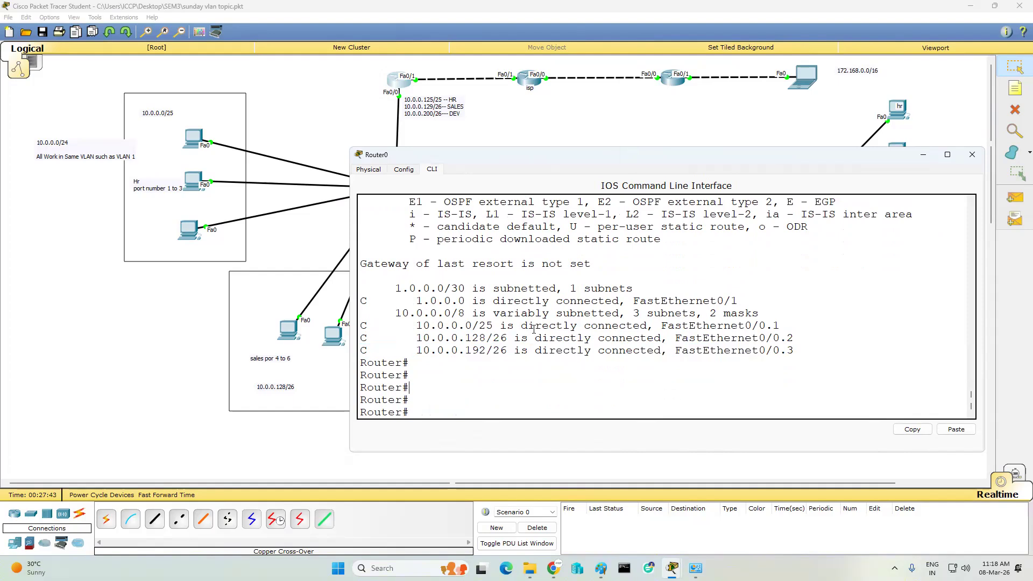
# - On Router0, enter RIP routing configuration and set it to version 2
pyautogui.write('conf t')
pyautogui.press('Return')
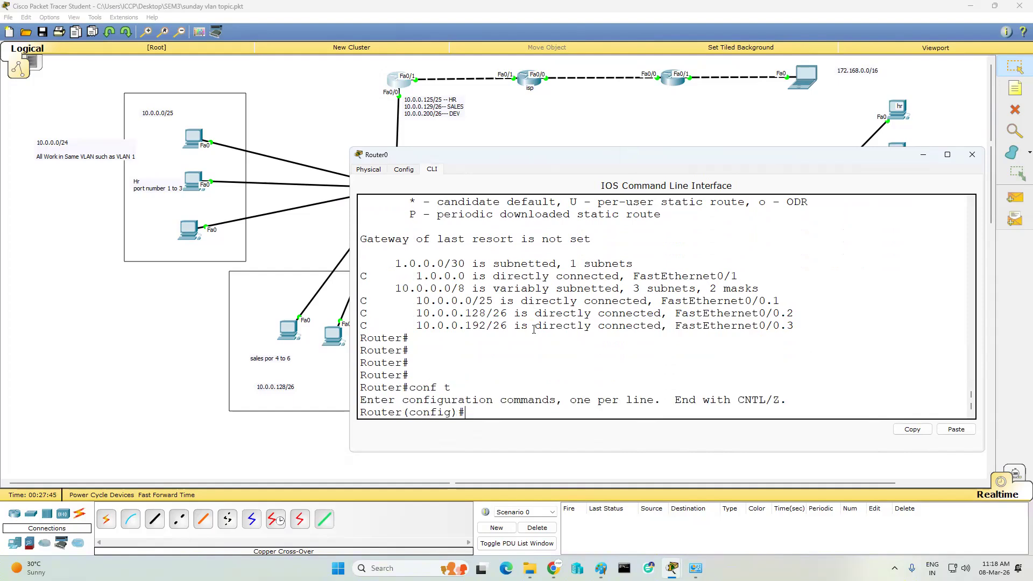
pyautogui.press('Return')
pyautogui.press('Return')
pyautogui.write('ip')
pyautogui.press('BackSpace')
pyautogui.press('BackSpace')
pyautogui.press('BackSpace')
pyautogui.write('router rip')
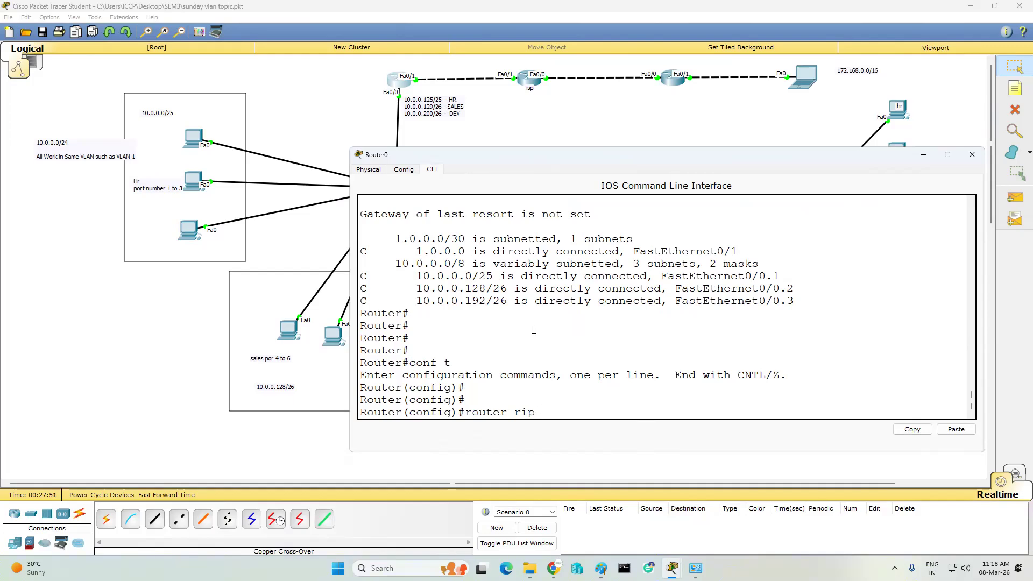
pyautogui.press('Return')
pyautogui.write('vert')
pyautogui.press('Tab')
pyautogui.press('BackSpace')
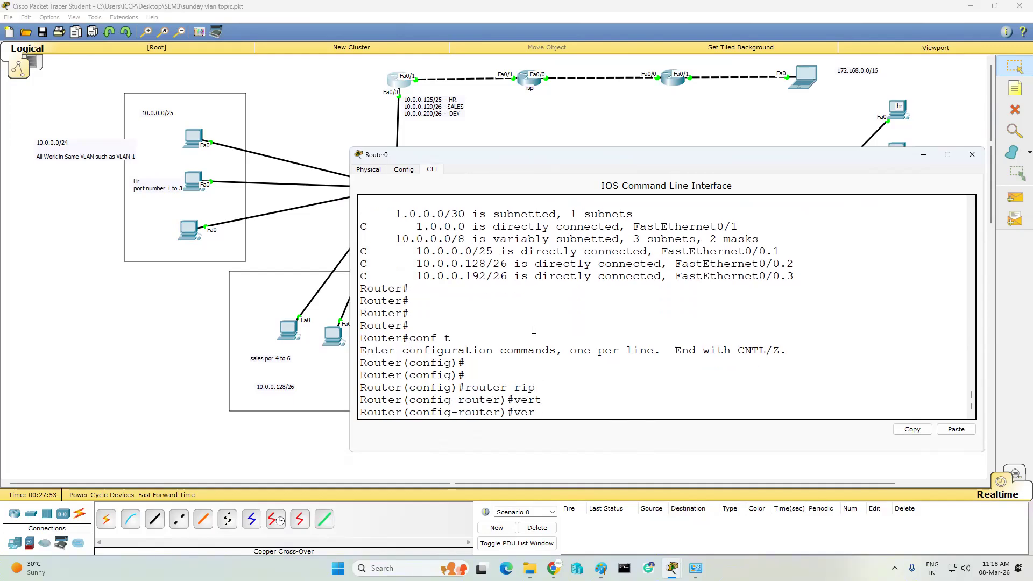
pyautogui.press('Tab')
pyautogui.write('2')
pyautogui.press('Return')
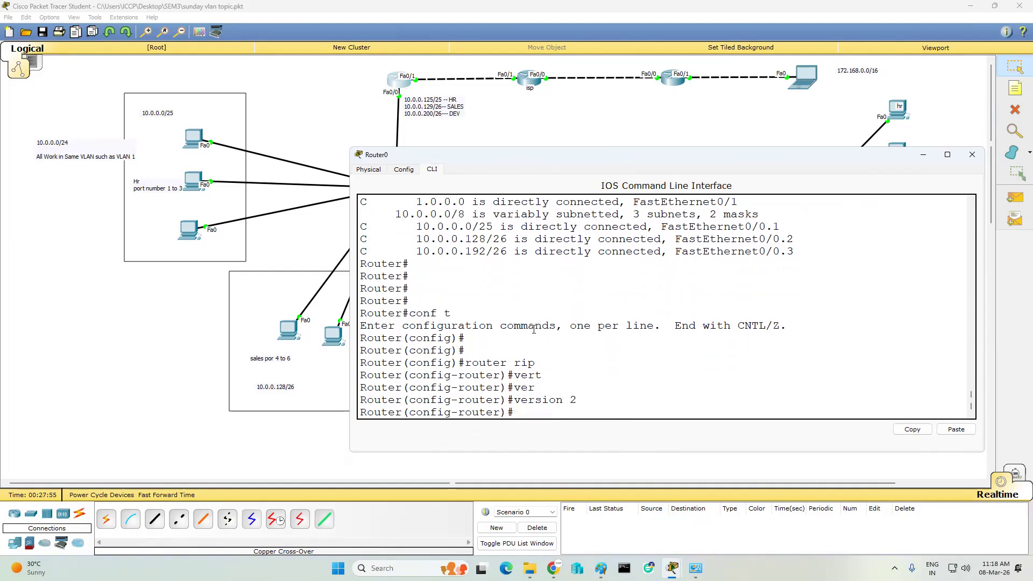
pyautogui.press('Return')
# - Advertise networks 10.0.0.128 and 1.0.0.0 in Router0's RIP
pyautogui.write('net')
pyautogui.press('Tab')
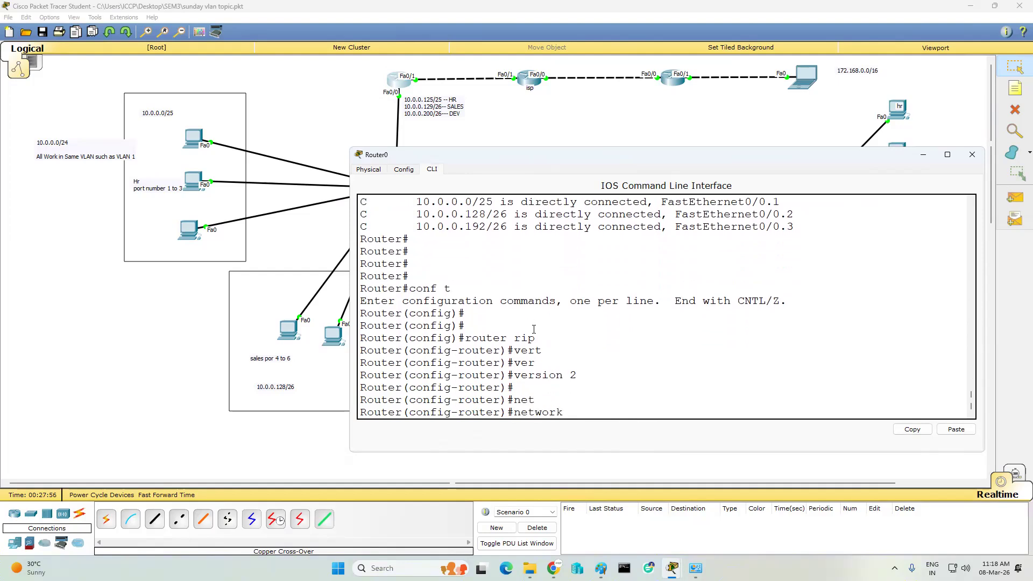
pyautogui.write('10.0.0.128')
pyautogui.press('Return')
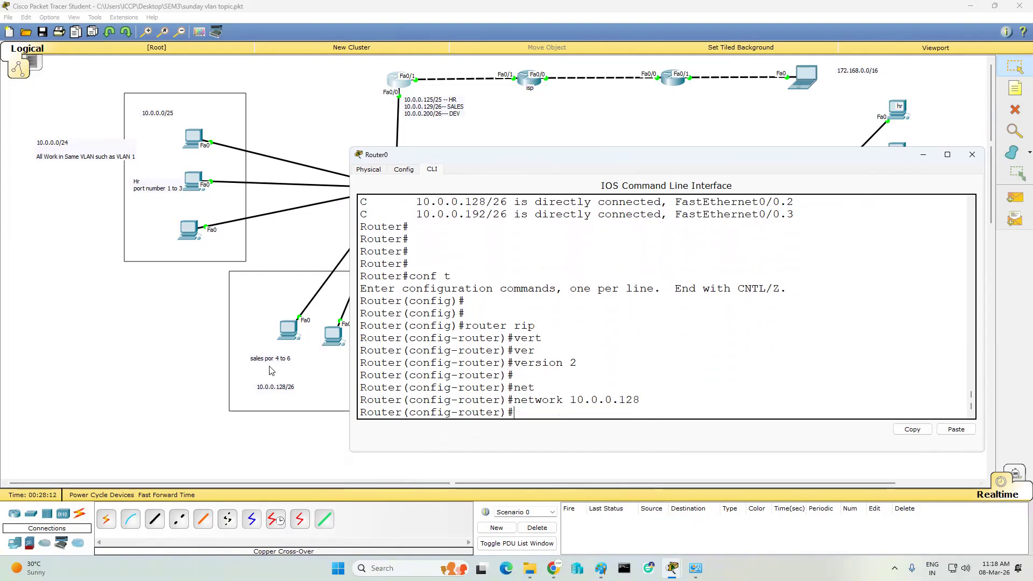
pyautogui.write('net')
pyautogui.press('Tab')
pyautogui.write('1.0.0.0')
pyautogui.press('Return')
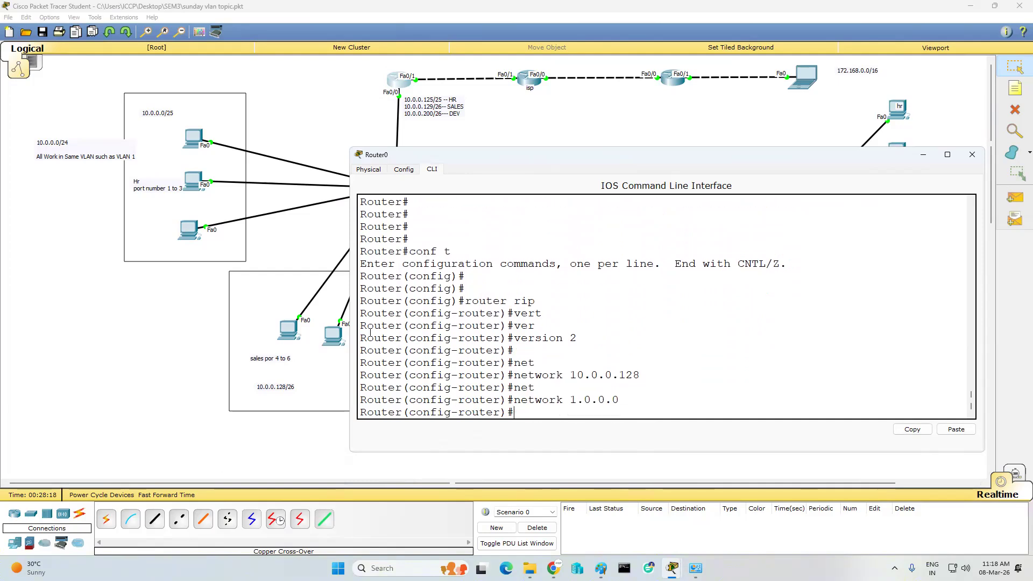
pyautogui.press('Return')
pyautogui.press('Return')
# - Exit configuration mode, save Router0's configuration with wr, and close its console
pyautogui.write('end')
pyautogui.press('Return')
pyautogui.write('w')
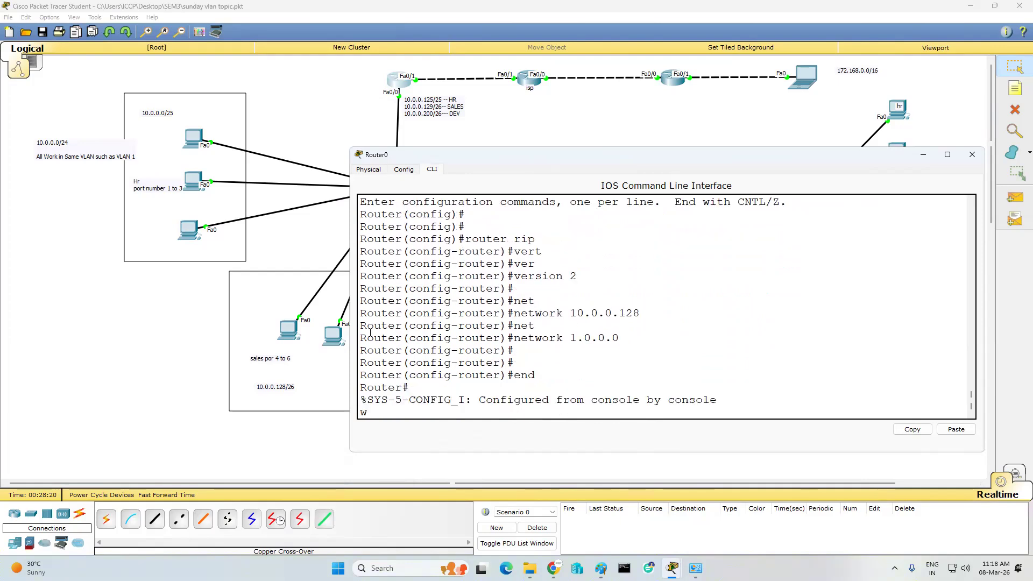
pyautogui.write('r')
pyautogui.press('Return')
pyautogui.press('Return')
pyautogui.press('Return')
pyautogui.click(969, 156)
# - Remove Router4's static route to 10.0.0.0/25
pyautogui.click(672, 79)
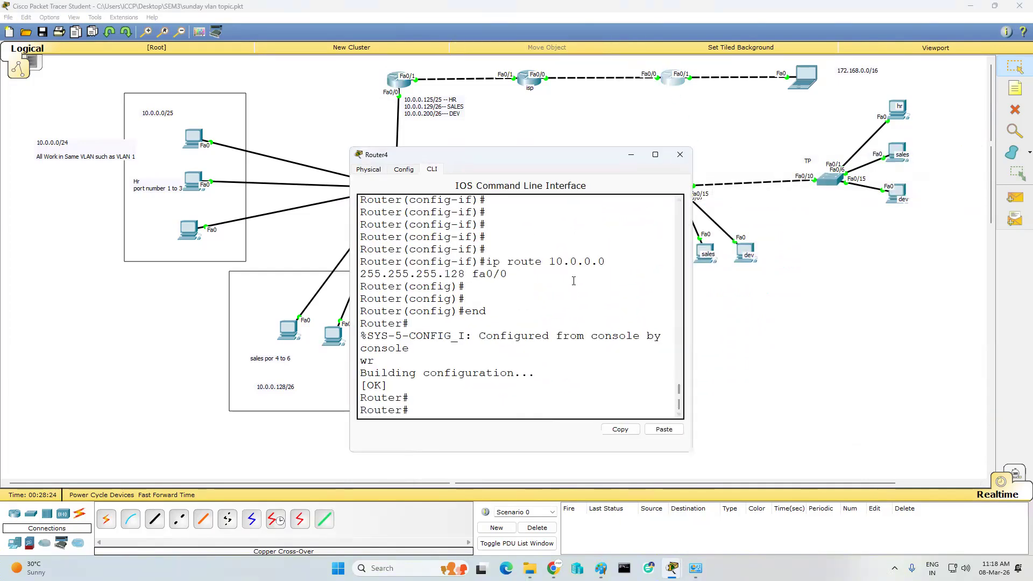
pyautogui.press('Return')
pyautogui.press('Return')
pyautogui.write('conf t')
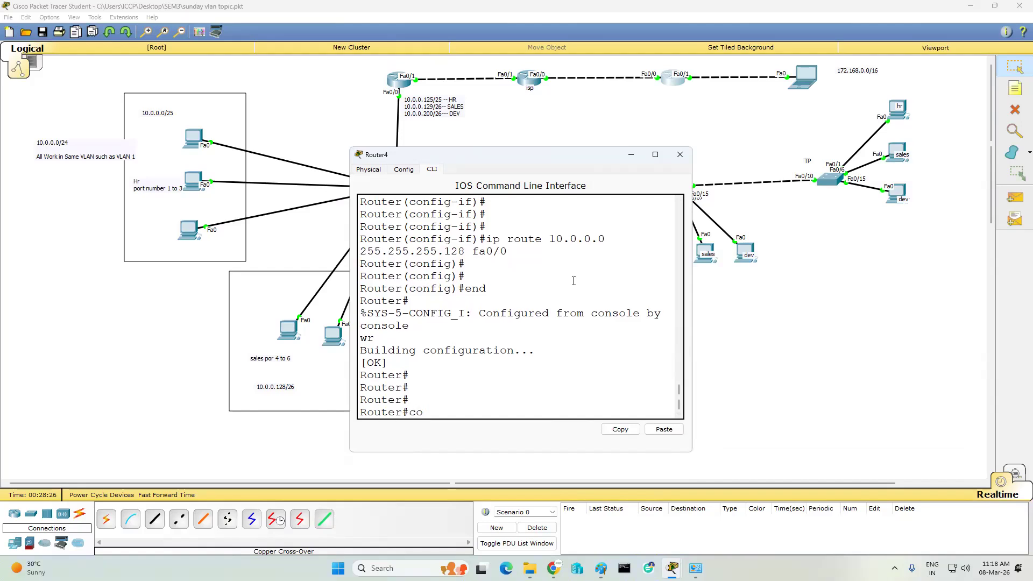
pyautogui.press('Return')
pyautogui.press('Return')
pyautogui.press('Up')
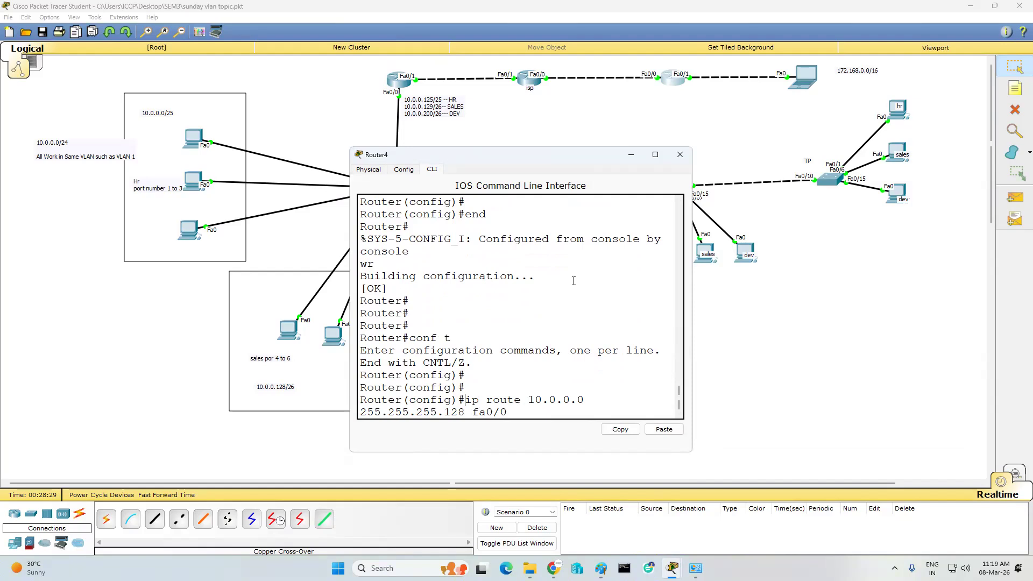
pyautogui.hotkey('ctrl', 'a')
pyautogui.write('no')
pyautogui.press('Return')
pyautogui.press('Return')
pyautogui.press('Return')
pyautogui.press('Return')
pyautogui.press('Return')
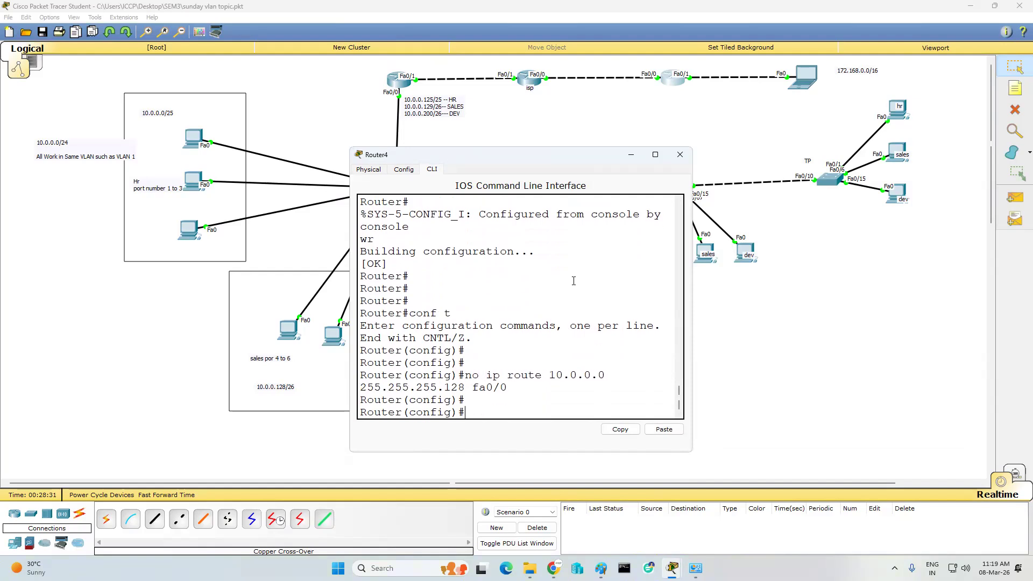
pyautogui.press('Return')
# - Enable RIP version 2 on Router4
pyautogui.write('ip')
pyautogui.press('BackSpace')
pyautogui.press('BackSpace')
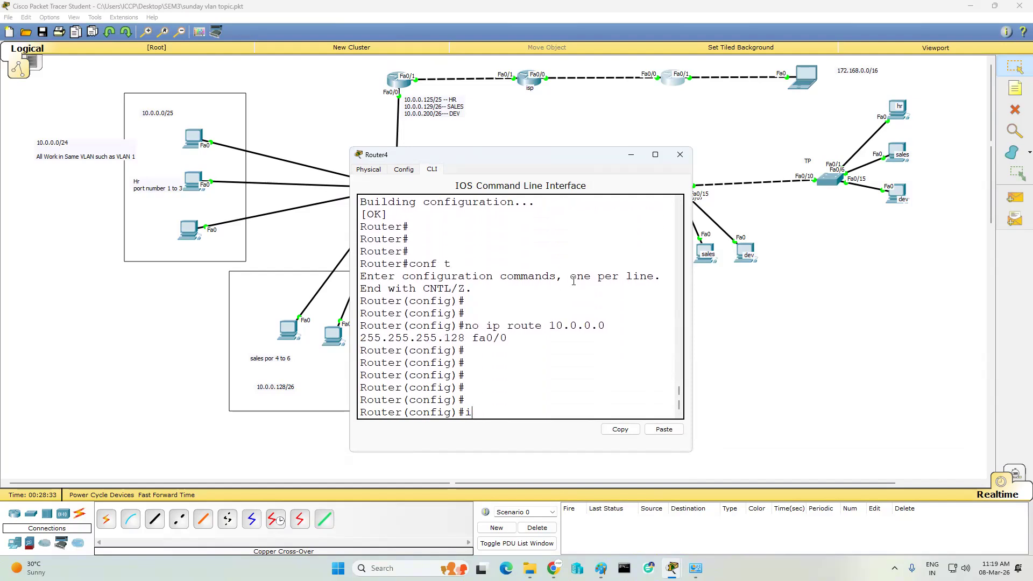
pyautogui.write('router rip')
pyautogui.press('Return')
pyautogui.write('v')
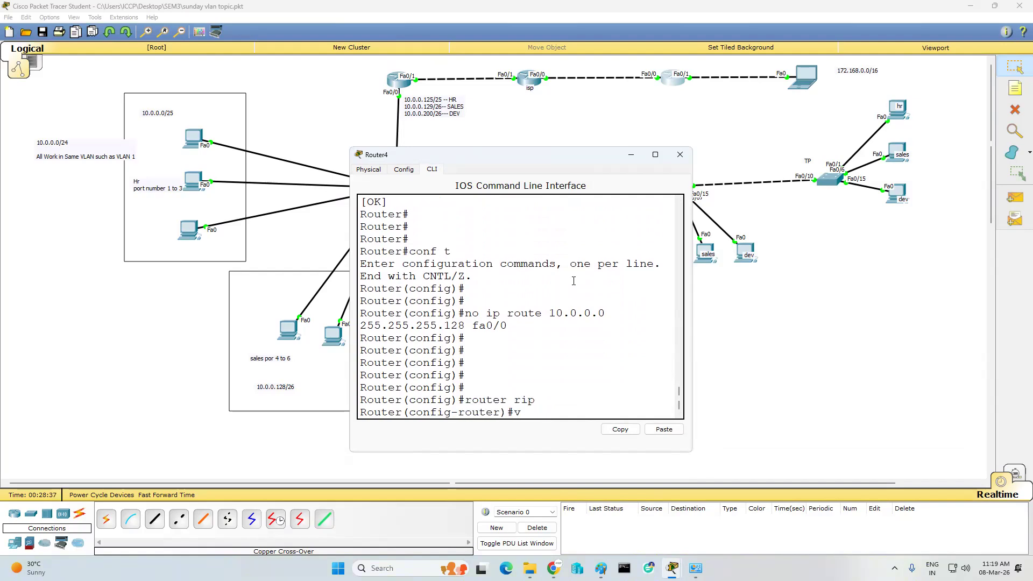
pyautogui.write('ersion 2')
pyautogui.press('Tab')
pyautogui.write('2')
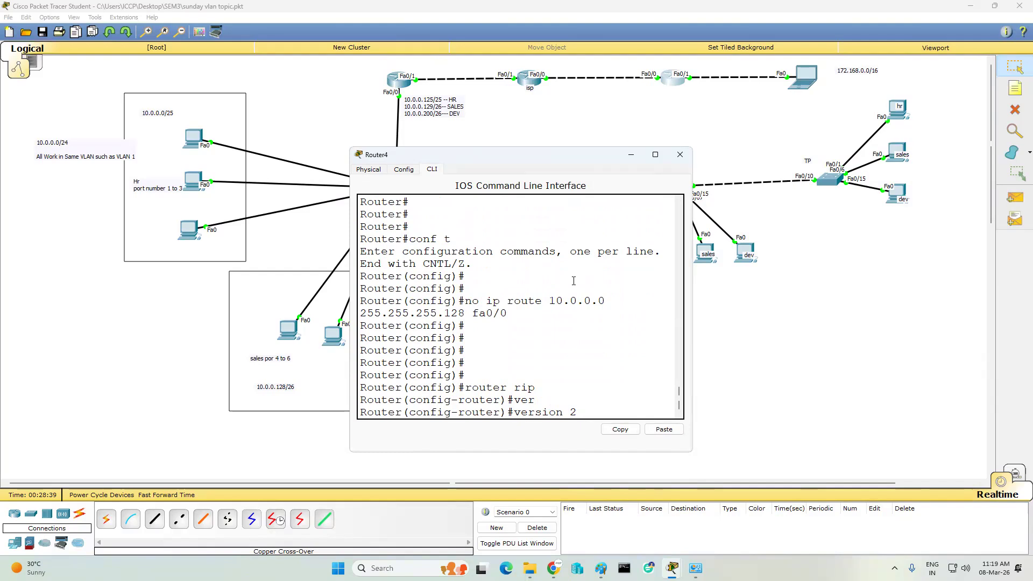
pyautogui.press('Return')
# - Advertise networks 172.168.0.0 and 2.0.0.0 in Router4's RIP
pyautogui.write('network 172.168.0.0')
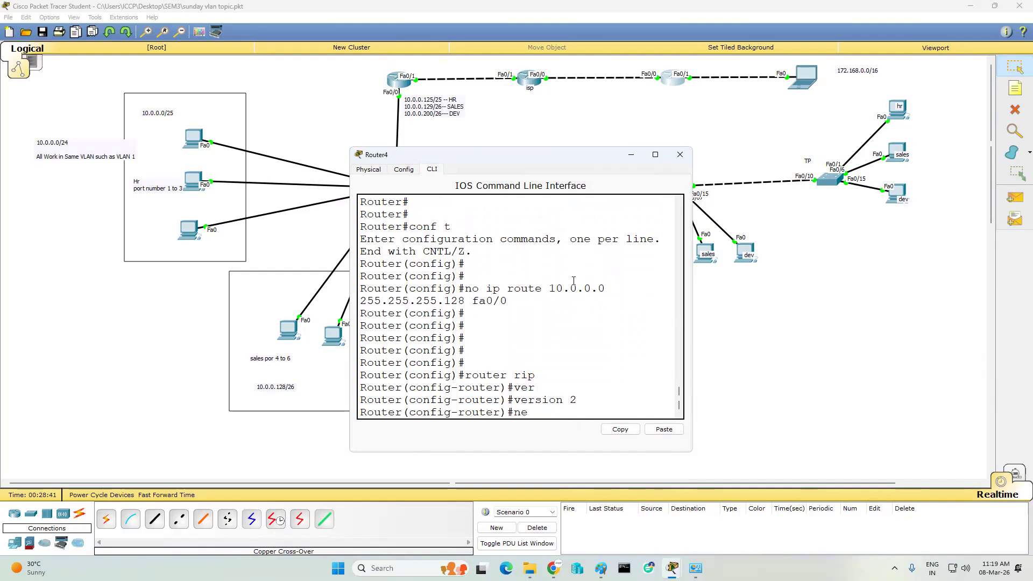
pyautogui.press('Tab')
pyautogui.write('172.168.0.0')
pyautogui.press('Return')
pyautogui.write('net')
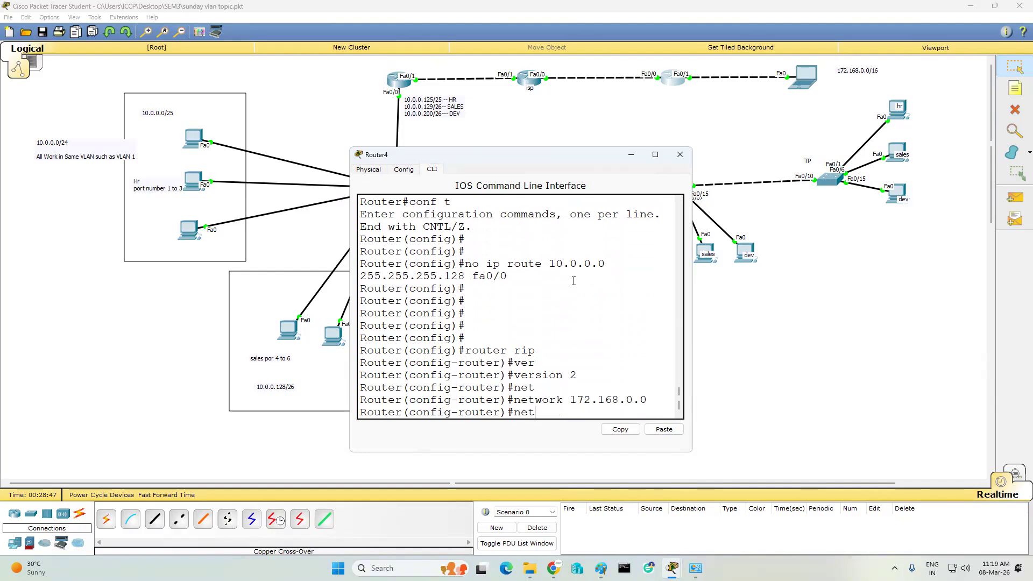
pyautogui.press('Tab')
pyautogui.write('1')
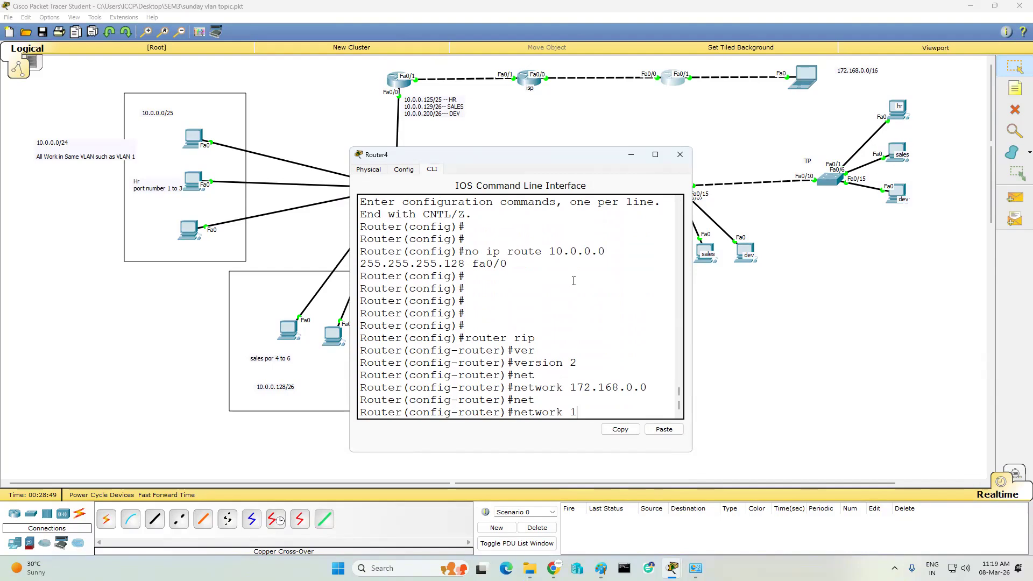
pyautogui.write('2.0.0.0')
pyautogui.press('Return')
# - Exit configuration mode, save Router4's configuration with wr, and close its window
pyautogui.write('end')
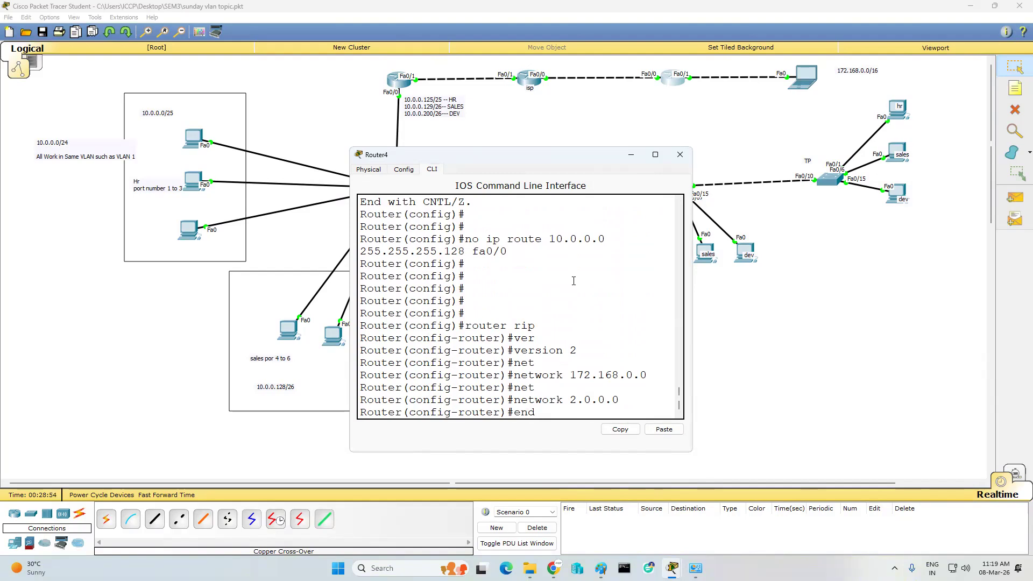
pyautogui.press('Return')
pyautogui.write('wr')
pyautogui.press('Return')
pyautogui.press('Return')
pyautogui.press('Return')
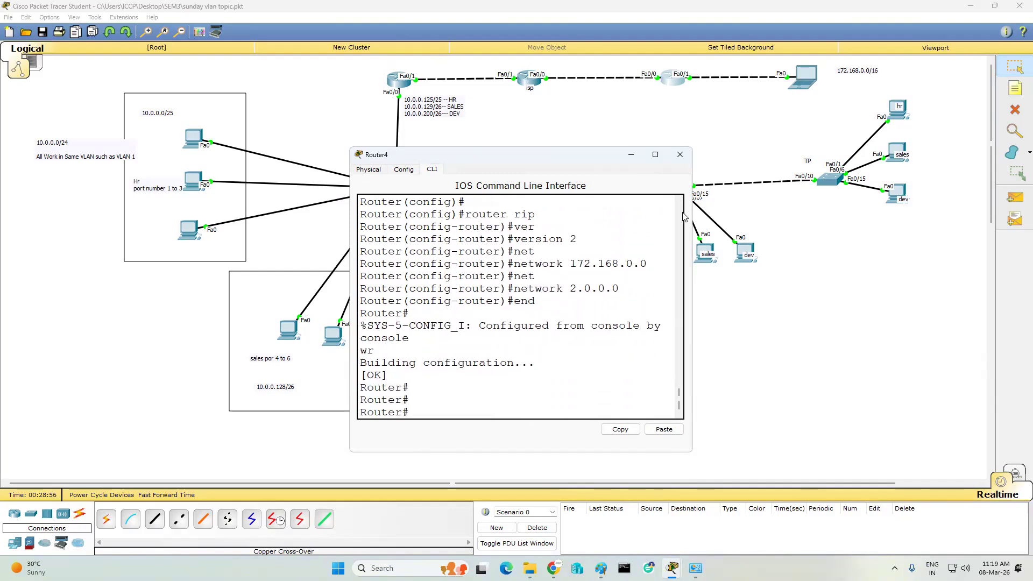
pyautogui.click(680, 154)
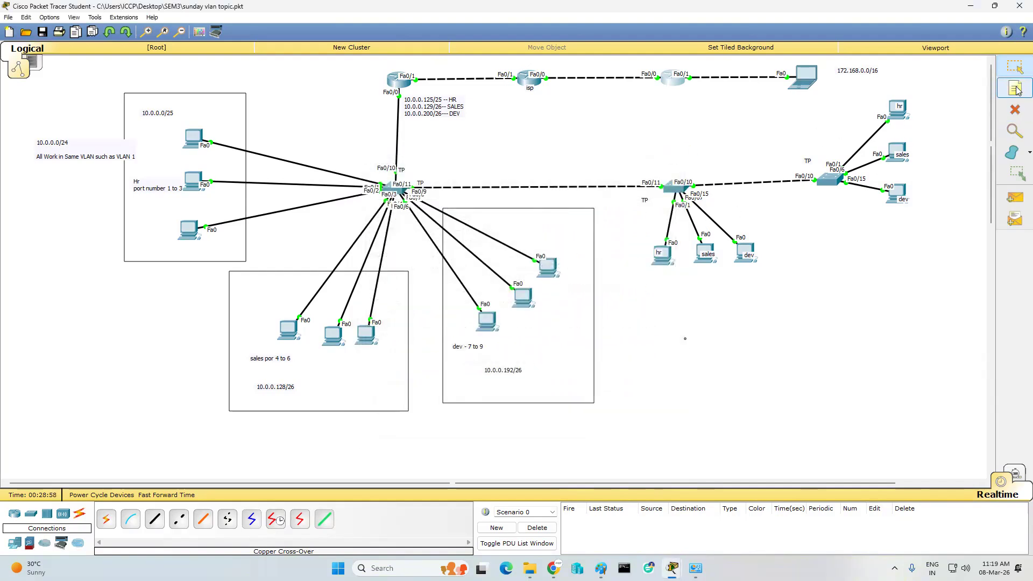
# - Run 'sh ip route' on Router4 and inspect its RIP routes to 1.0.0.0/8 and 10.0.0.0/8
pyautogui.click(674, 79)
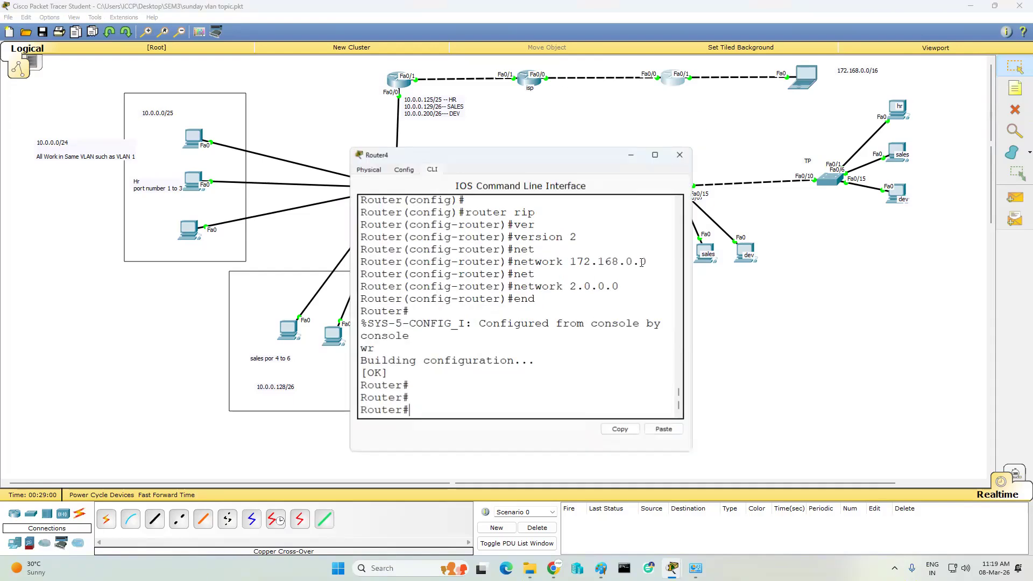
pyautogui.moveTo(575, 160); pyautogui.dragTo(779, 229)
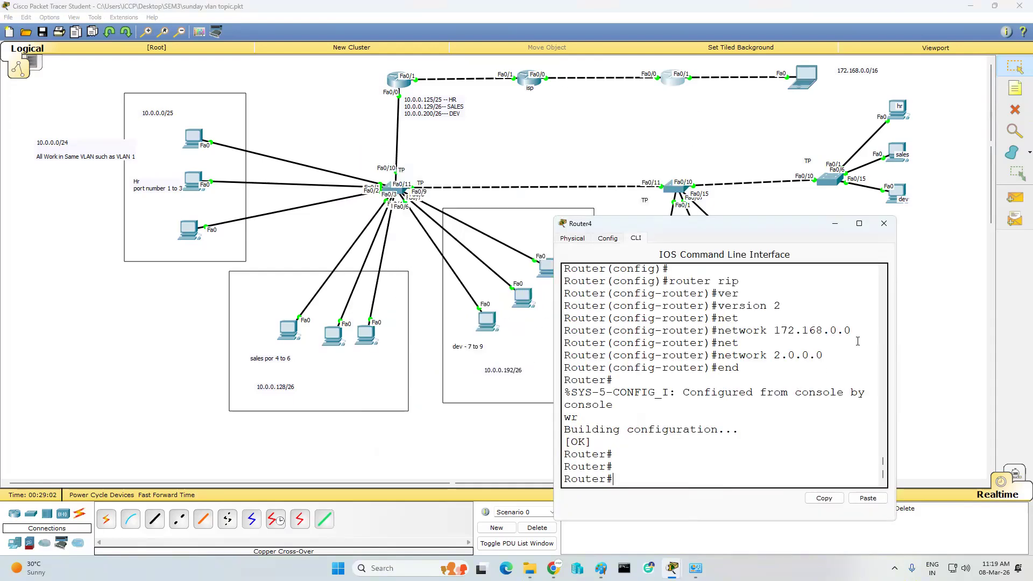
pyautogui.write('sh ip route')
pyautogui.press('Return')
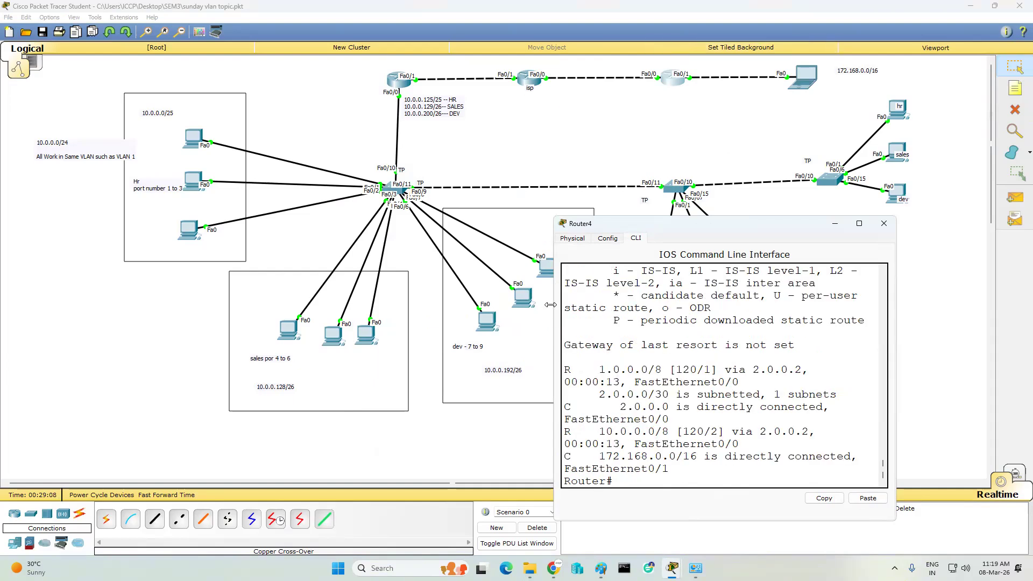
pyautogui.moveTo(550, 304); pyautogui.dragTo(355, 304)
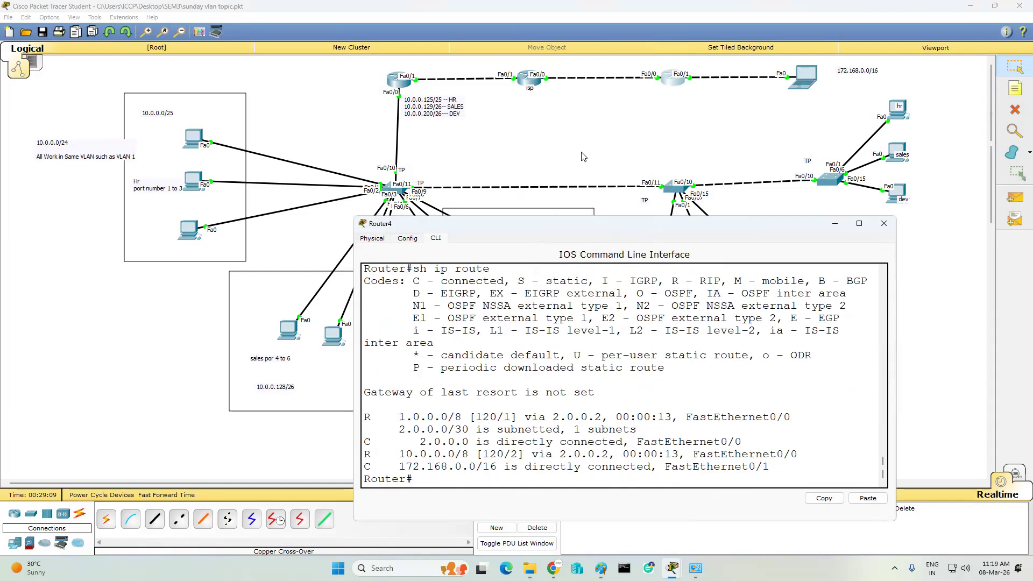
pyautogui.moveTo(596, 224); pyautogui.dragTo(583, 157)
pyautogui.moveTo(380, 390); pyautogui.dragTo(785, 388)
pyautogui.click(402, 385)
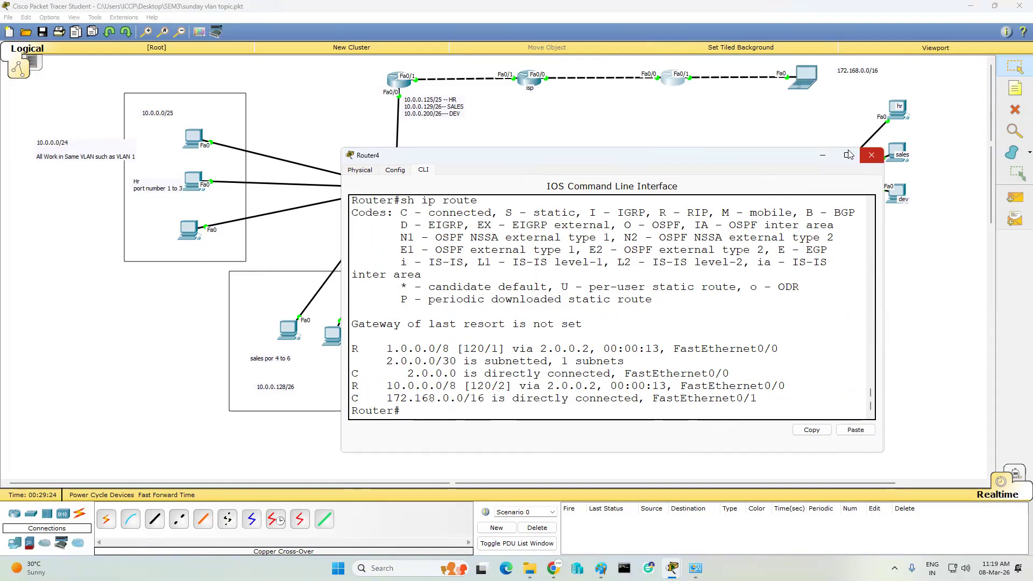
pyautogui.click(822, 155)
# - Send simple PDUs from Laptop0 to Router0, HR PC0 and the sales PC
pyautogui.click(1014, 199)
pyautogui.click(804, 77)
pyautogui.click(386, 76)
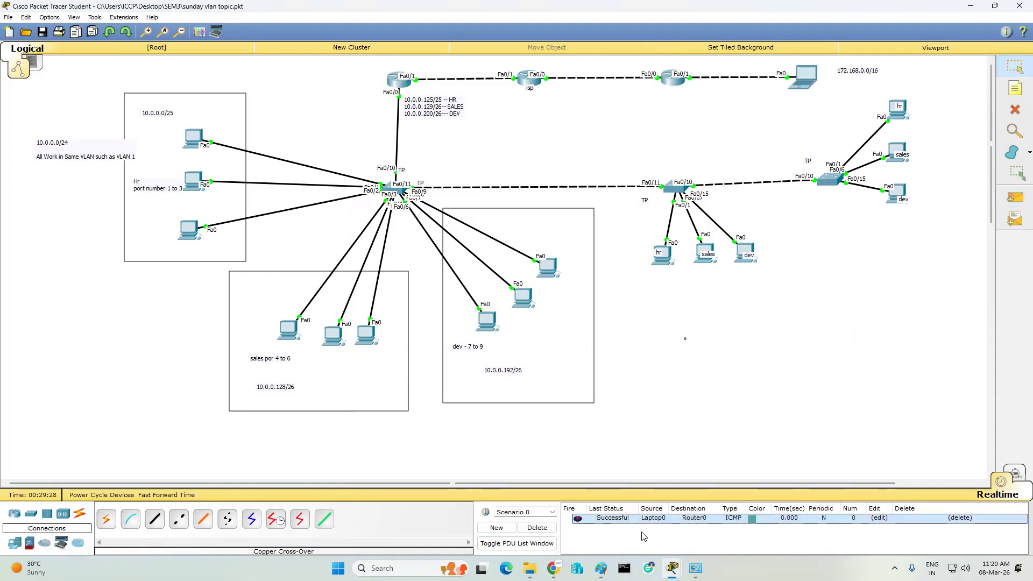
pyautogui.click(1014, 199)
pyautogui.click(804, 77)
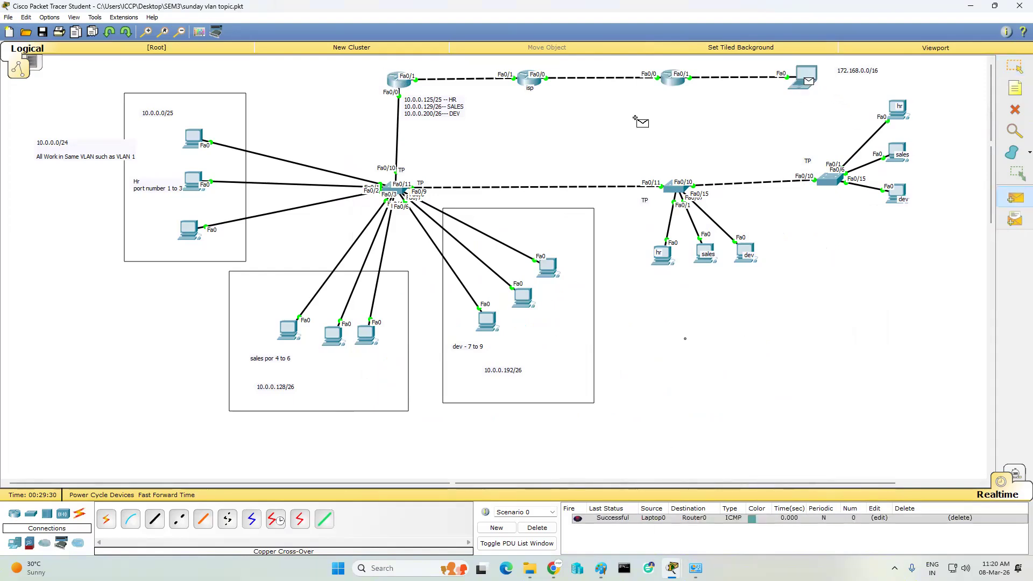
pyautogui.click(187, 137)
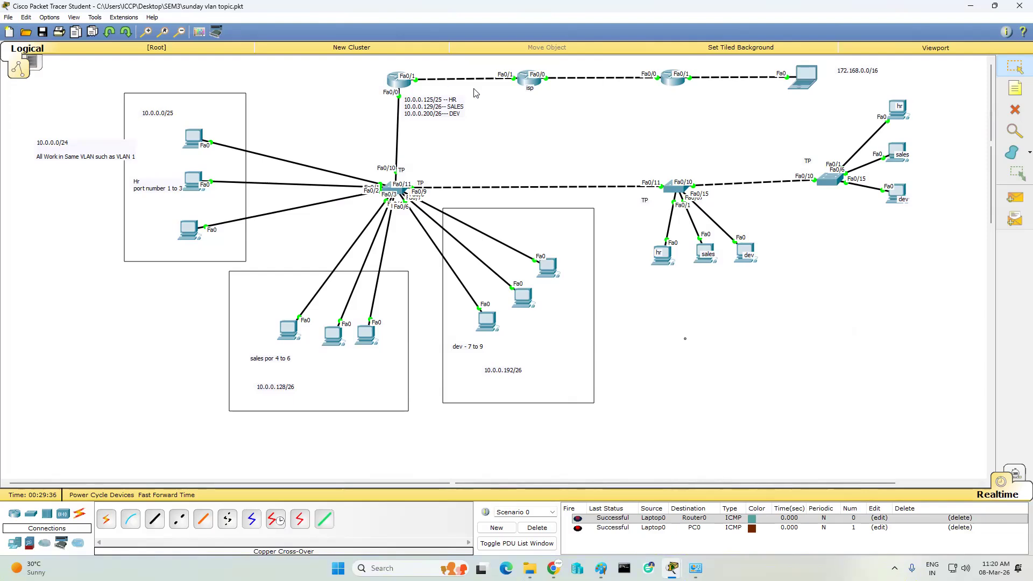
pyautogui.click(1014, 199)
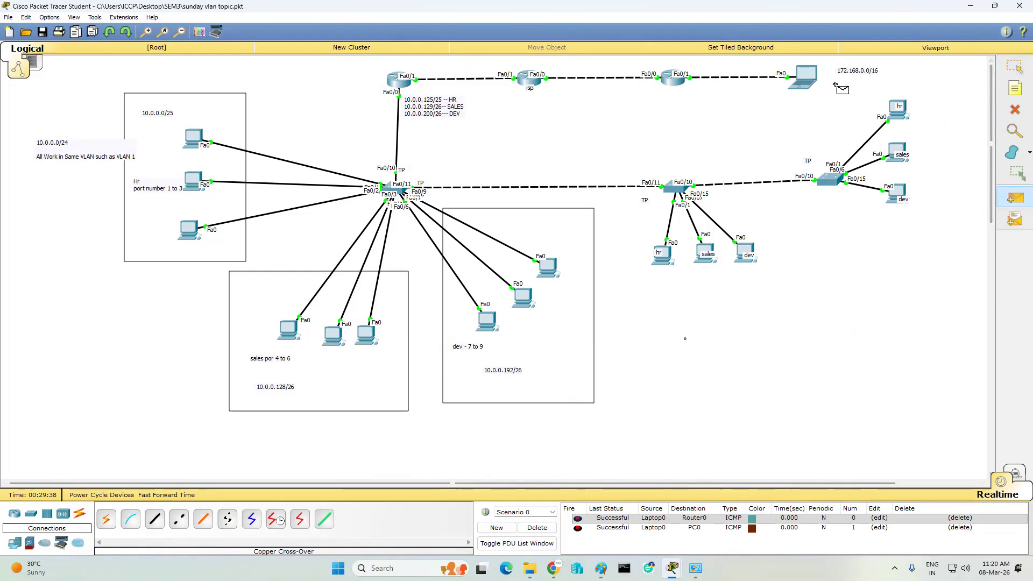
pyautogui.click(804, 69)
pyautogui.click(332, 336)
# - Clear the scenario PDUs and send a new test ping from Laptop0 to PC7
pyautogui.click(536, 527)
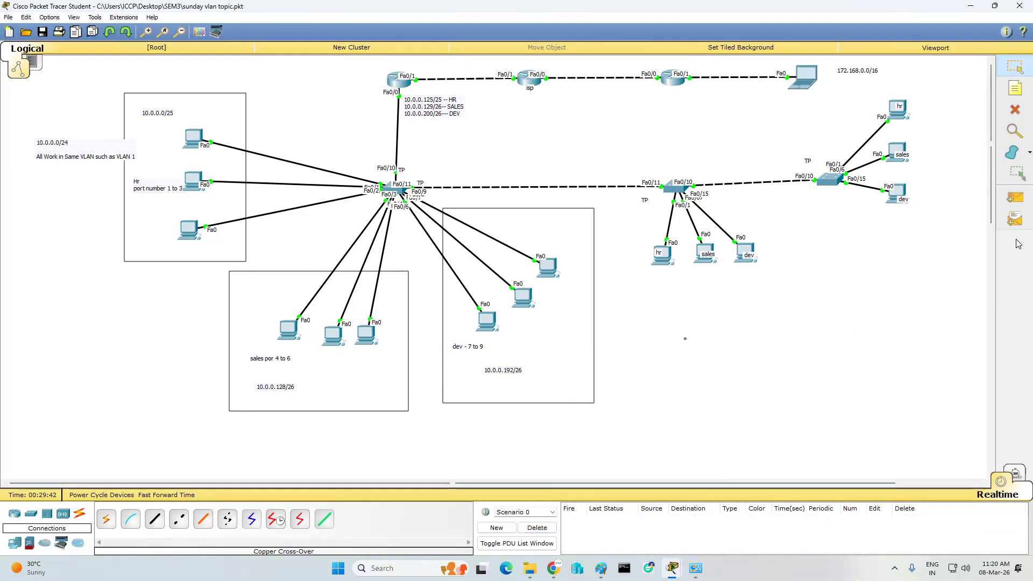
pyautogui.click(1015, 194)
pyautogui.click(807, 74)
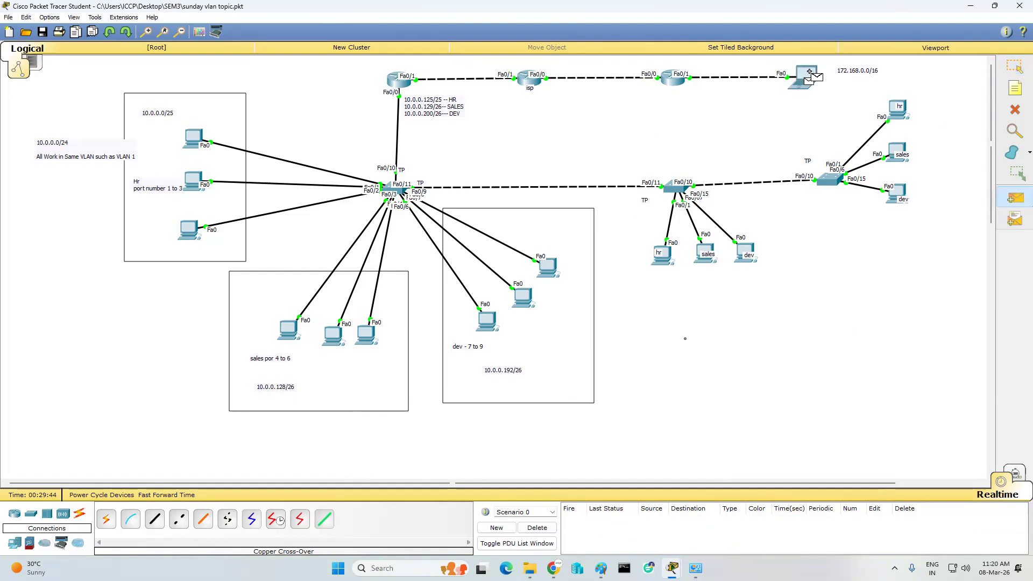
pyautogui.click(522, 297)
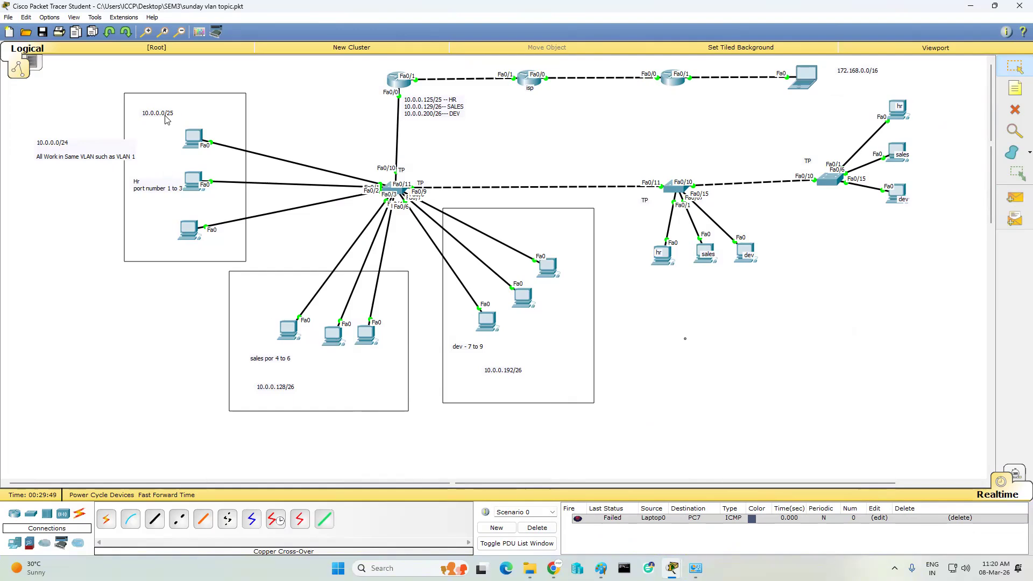
# - Reopen Router4's CLI and highlight the summarised 10.0.0.0/8 route in its routing table
pyautogui.click(670, 82)
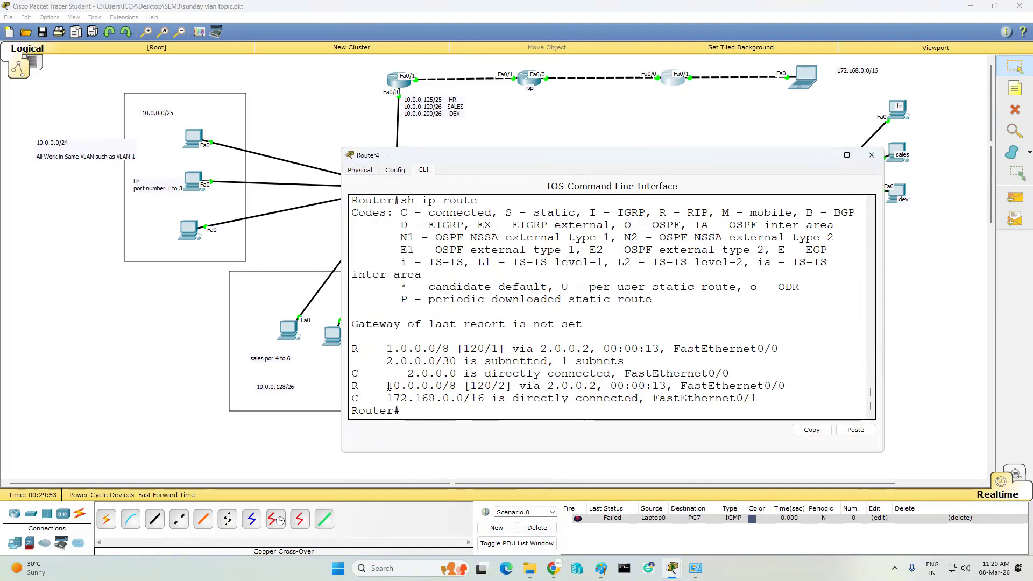
pyautogui.moveTo(387, 385); pyautogui.dragTo(452, 386)
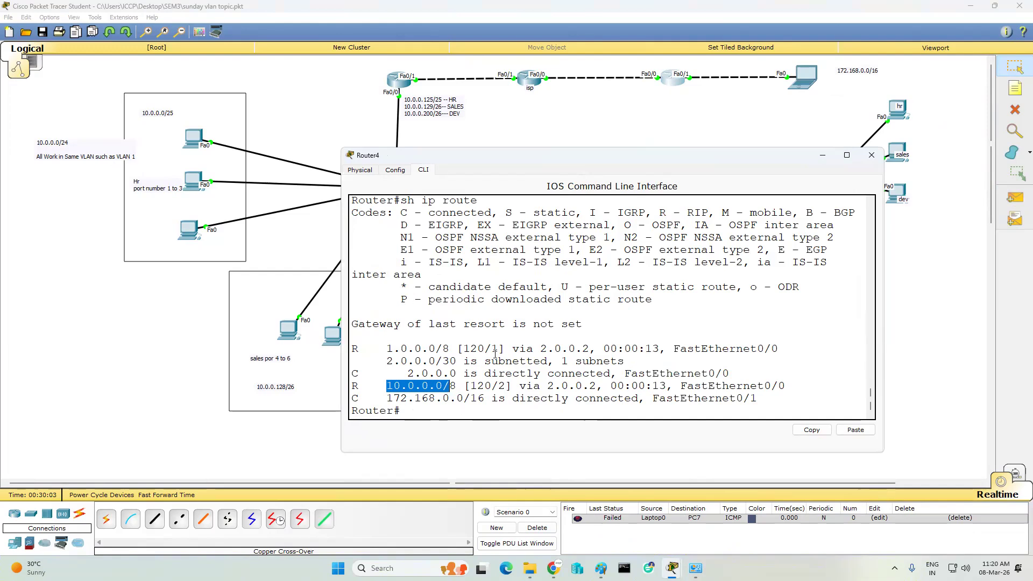
# - On Router0, enter RIP configuration and set it to version 2
pyautogui.click(400, 89)
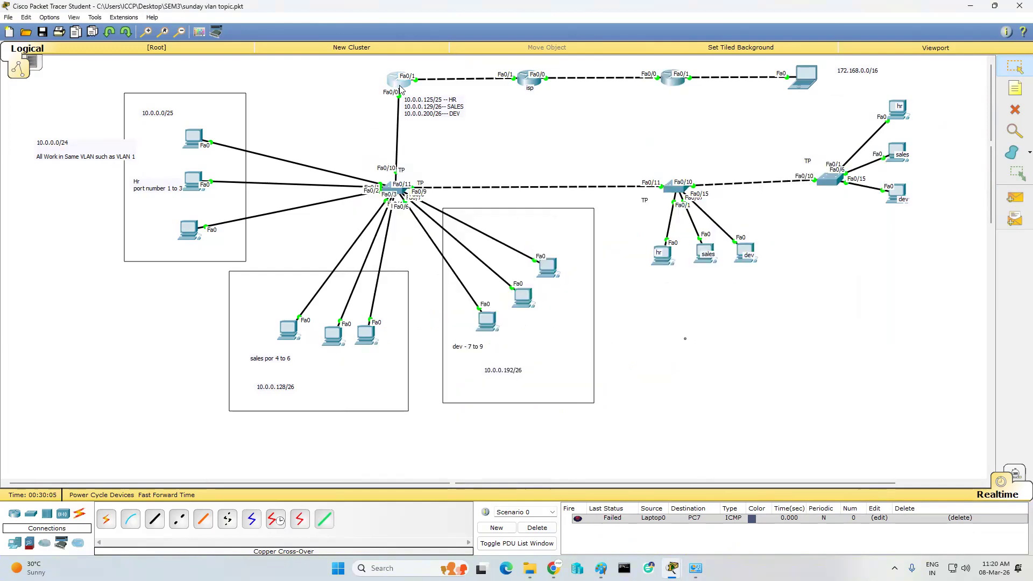
pyautogui.click(400, 89)
pyautogui.write('conf t')
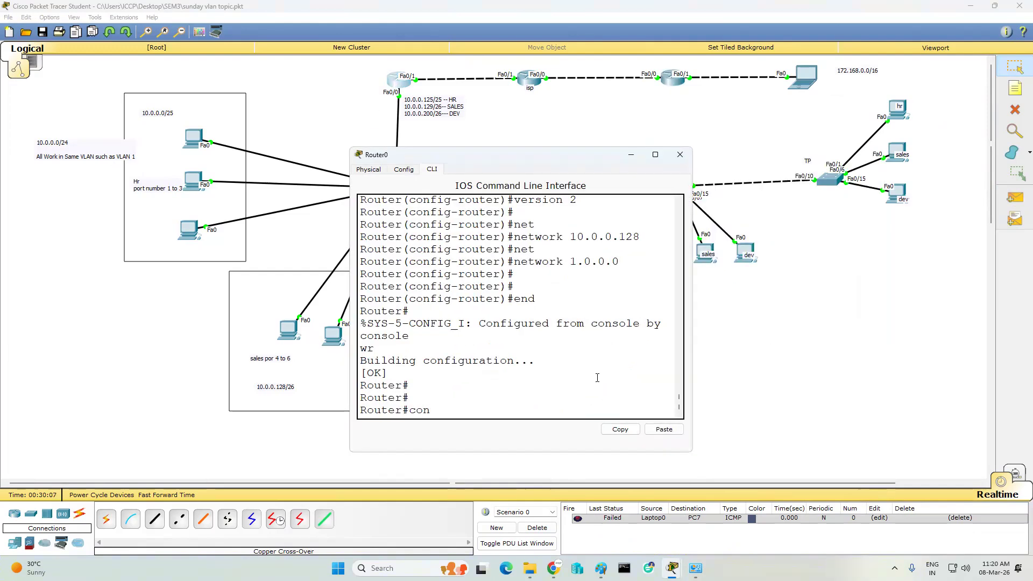
pyautogui.press('Return')
pyautogui.press('Return')
pyautogui.press('Return')
pyautogui.write('rou')
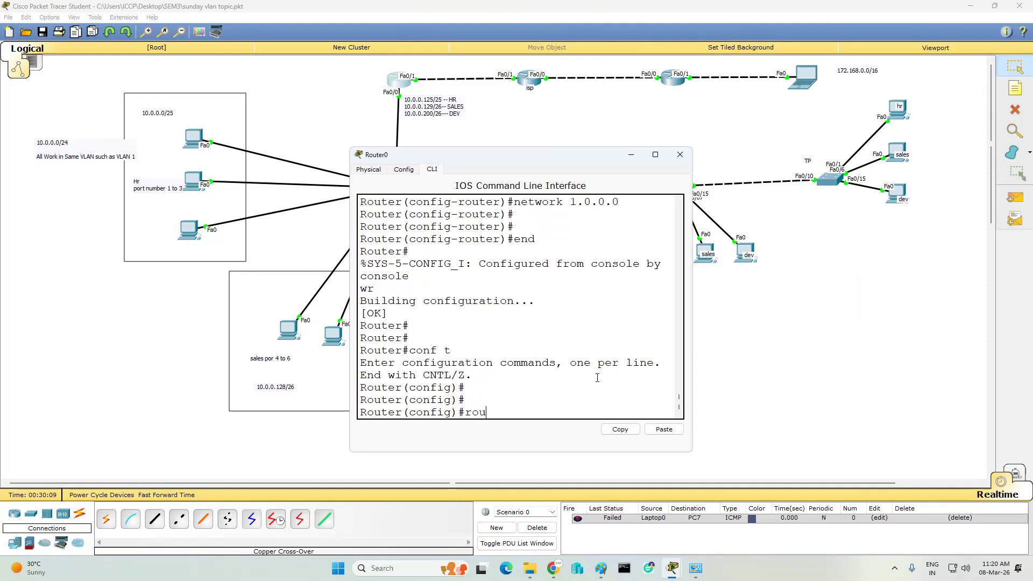
pyautogui.write('ter rip')
pyautogui.press('Return')
pyautogui.press('Return')
pyautogui.press('Return')
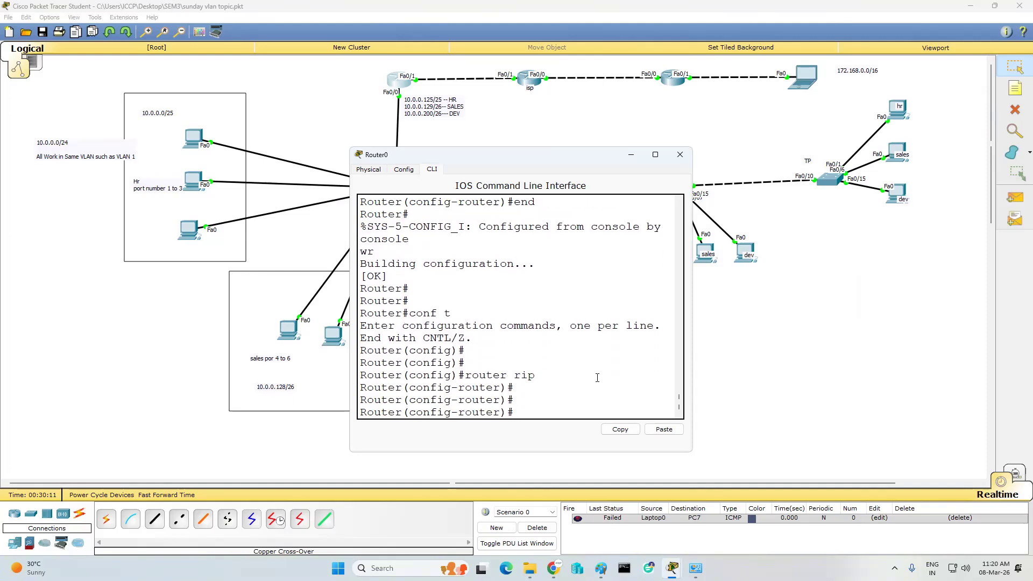
pyautogui.write('ver')
pyautogui.press('Tab')
pyautogui.write('2')
pyautogui.press('Return')
pyautogui.press('Return')
pyautogui.press('Return')
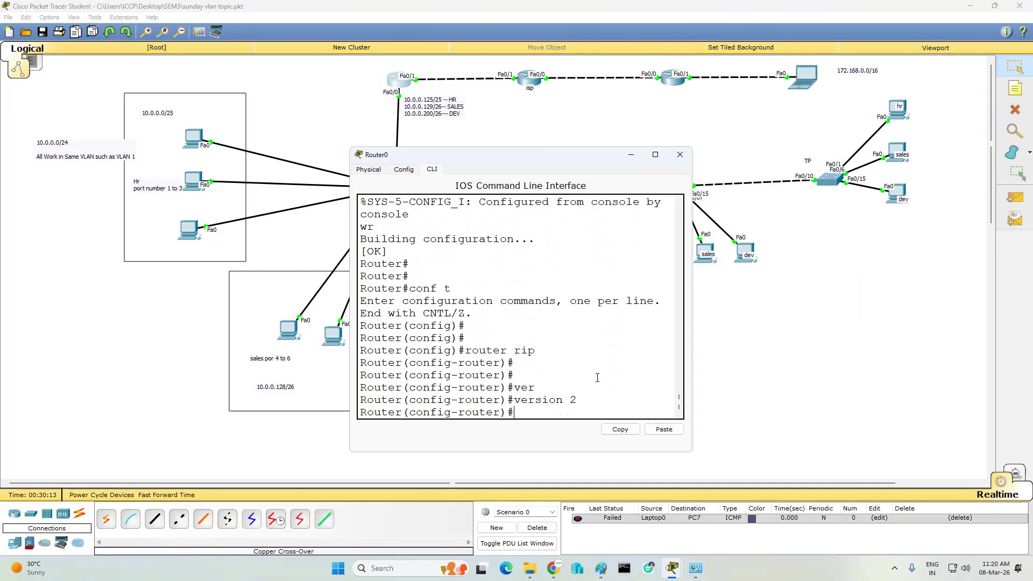
# - Disable RIP auto-summary on Router0, save with wr, and close its console
pyautogui.write('no au')
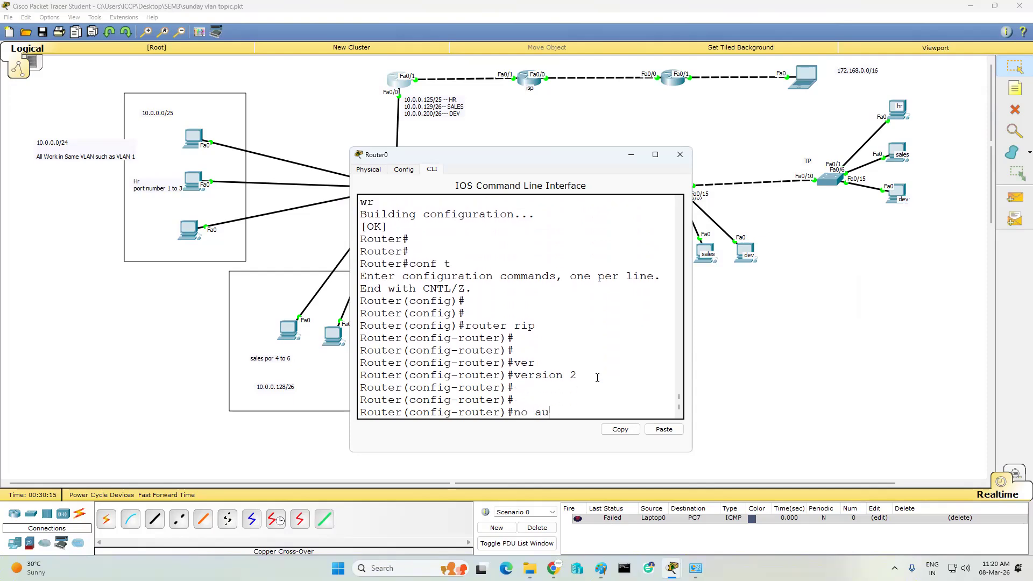
pyautogui.press('Tab')
pyautogui.press('Return')
pyautogui.press('Return')
pyautogui.press('Return')
pyautogui.write('end')
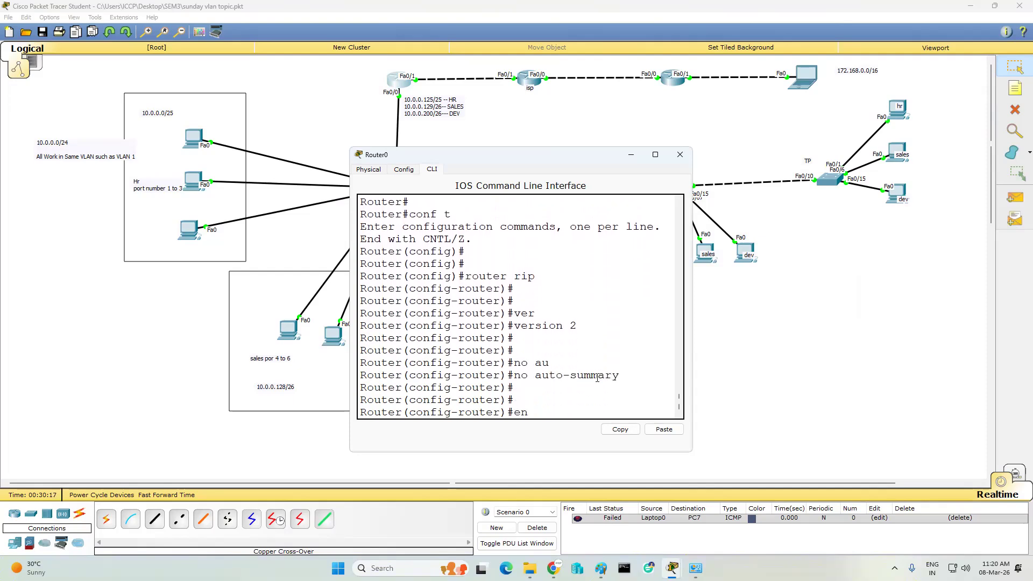
pyautogui.press('Return')
pyautogui.write('wr')
pyautogui.press('Return')
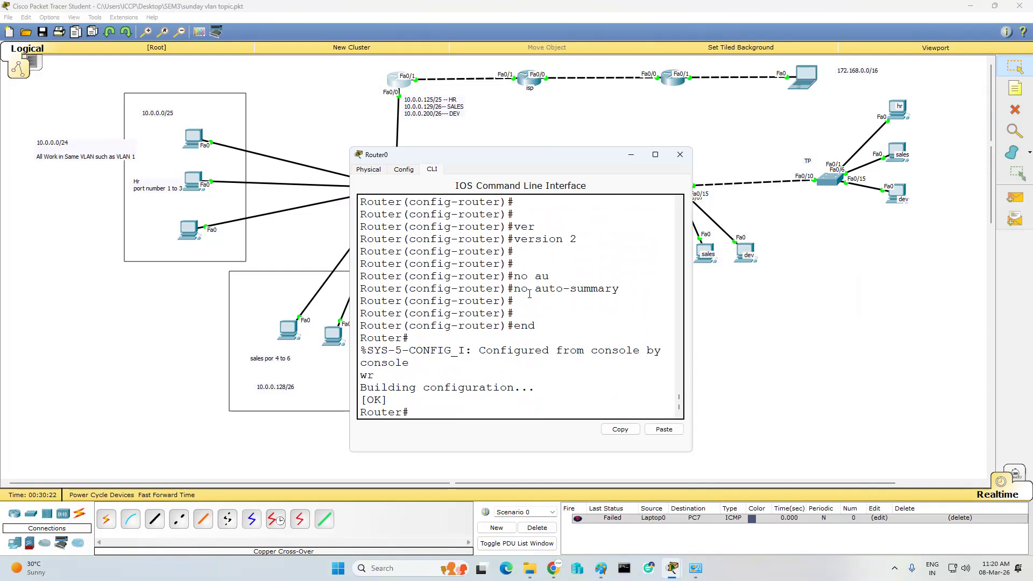
pyautogui.moveTo(508, 289); pyautogui.dragTo(616, 289)
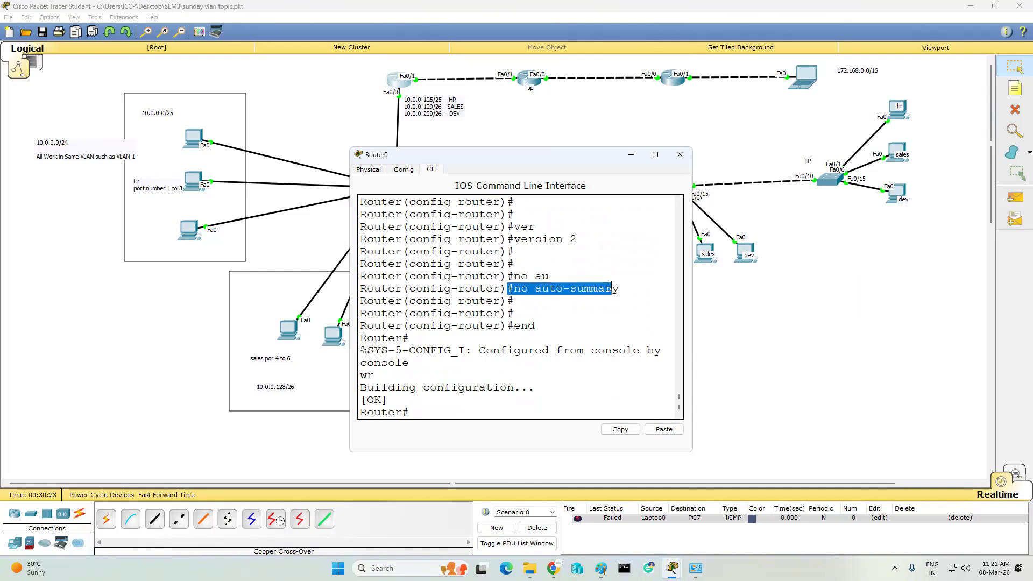
pyautogui.click(680, 155)
# - Set Router3's RIP to version 2
pyautogui.click(399, 80)
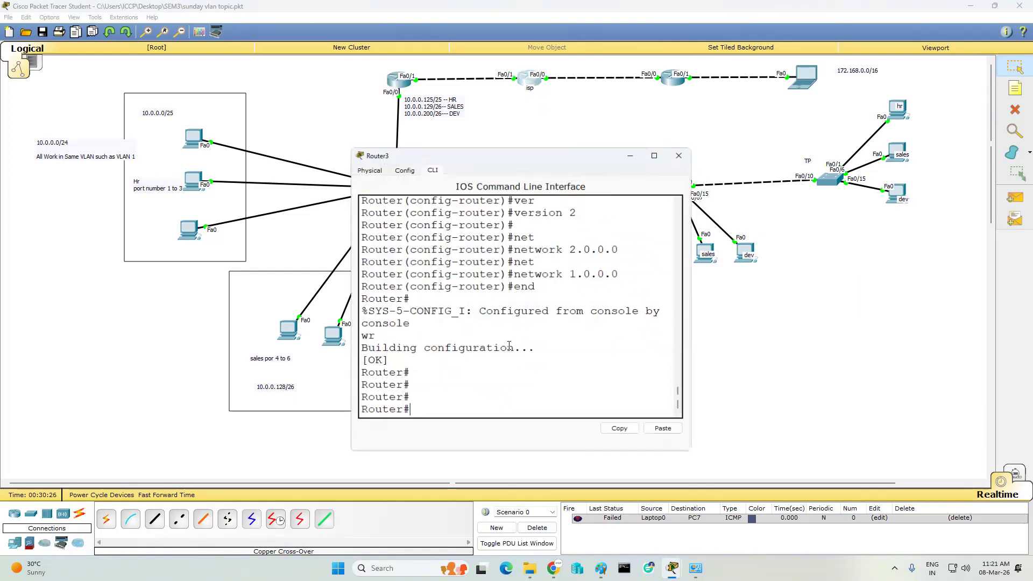
pyautogui.write('nf t')
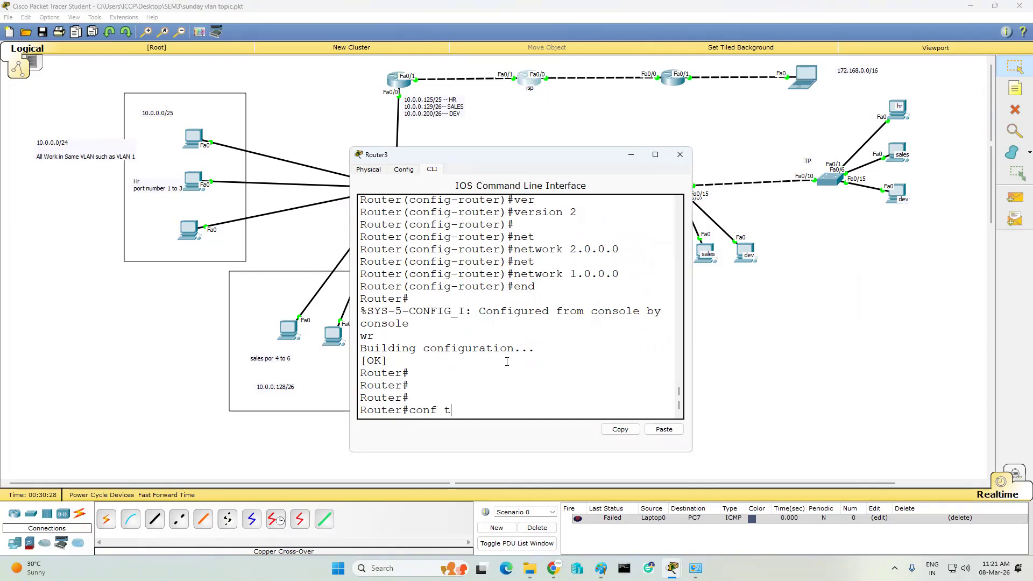
pyautogui.press('Return')
pyautogui.press('Return')
pyautogui.write('router rip')
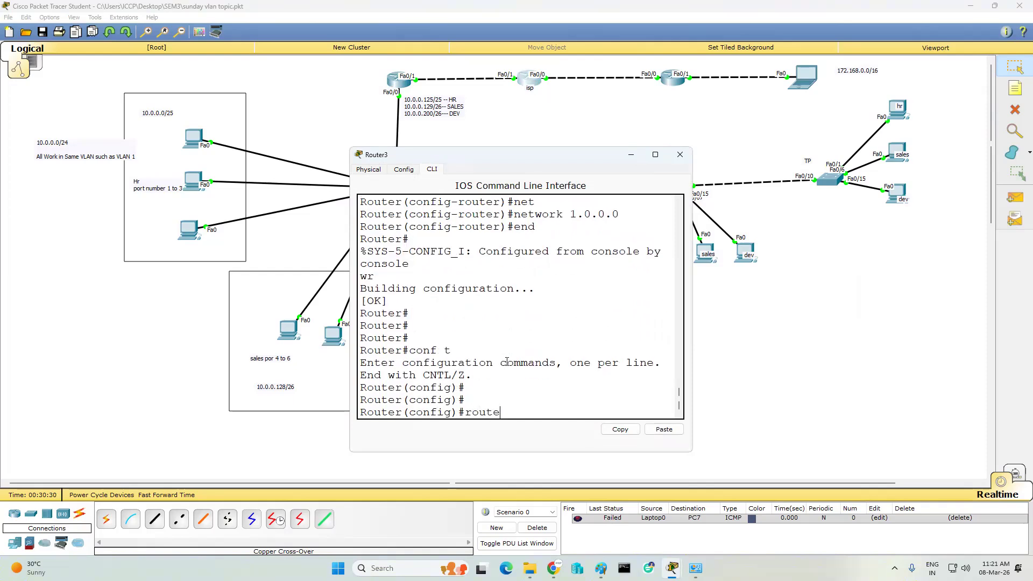
pyautogui.press('Return')
pyautogui.press('Return')
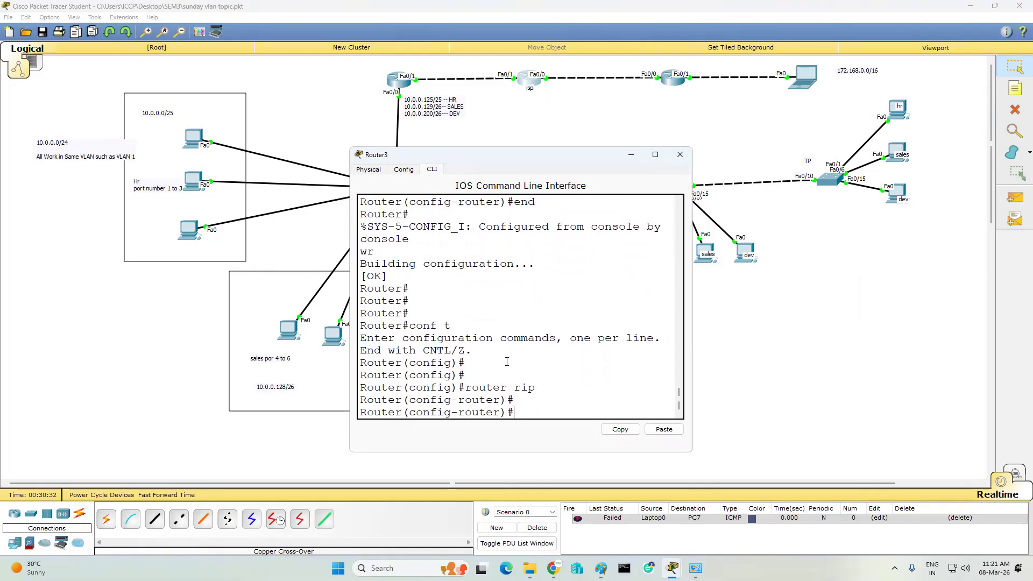
pyautogui.write('ver')
pyautogui.press('Tab')
pyautogui.write('2')
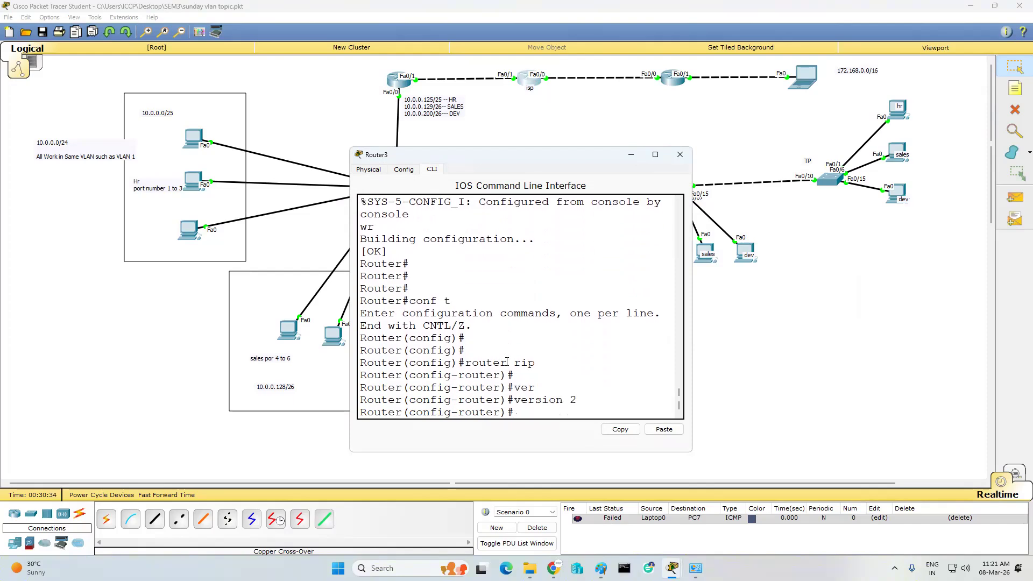
pyautogui.press('Return')
# - Turn off auto-summary on Router3, save its configuration, and close its window
pyautogui.write('no a')
pyautogui.press('Tab')
pyautogui.press('BackSpace')
pyautogui.write('a')
pyautogui.press('Tab')
pyautogui.press('Return')
pyautogui.press('Return')
pyautogui.press('Return')
pyautogui.write('end')
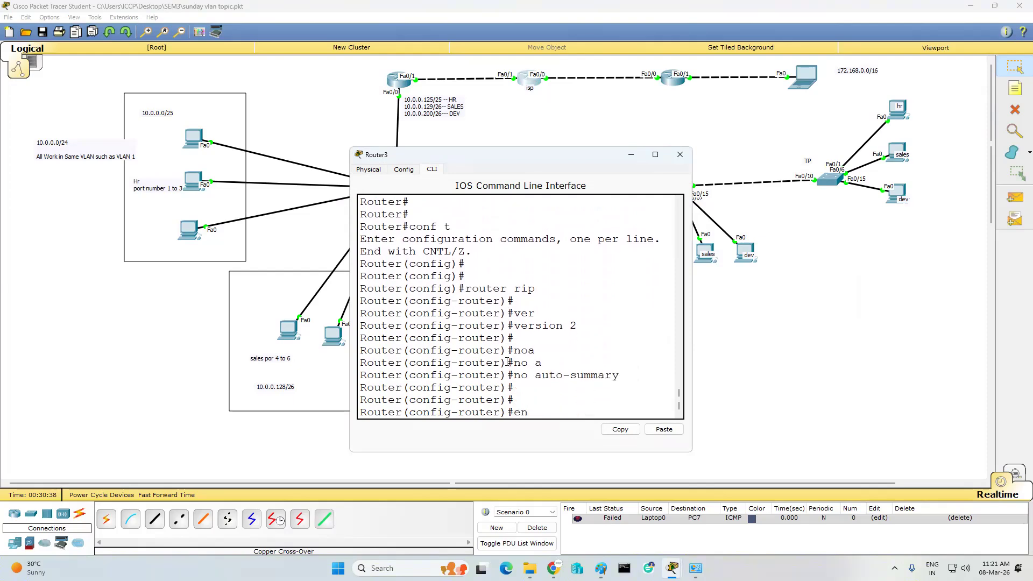
pyautogui.press('Return')
pyautogui.write('wr')
# - Reopen Router4's command line and clear the old highlight in its output
pyautogui.press('Return')
pyautogui.press('Return')
pyautogui.press('Return')
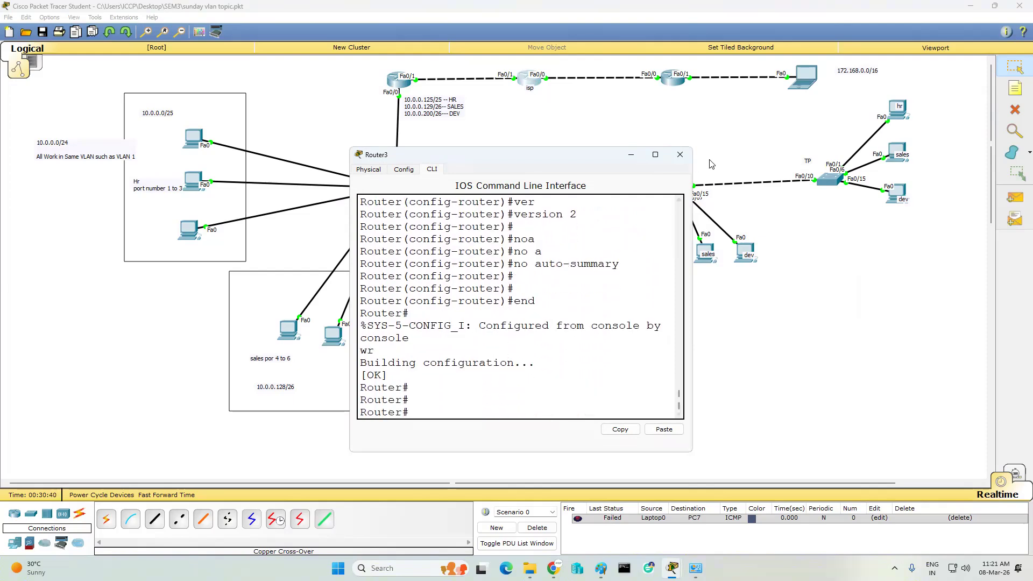
pyautogui.click(678, 160)
pyautogui.click(663, 78)
pyautogui.click(547, 213)
# - Enter Router4's RIP configuration and set it to version 2
pyautogui.press('Return')
pyautogui.press('Return')
pyautogui.press('Return')
pyautogui.press('Return')
pyautogui.write('conf t')
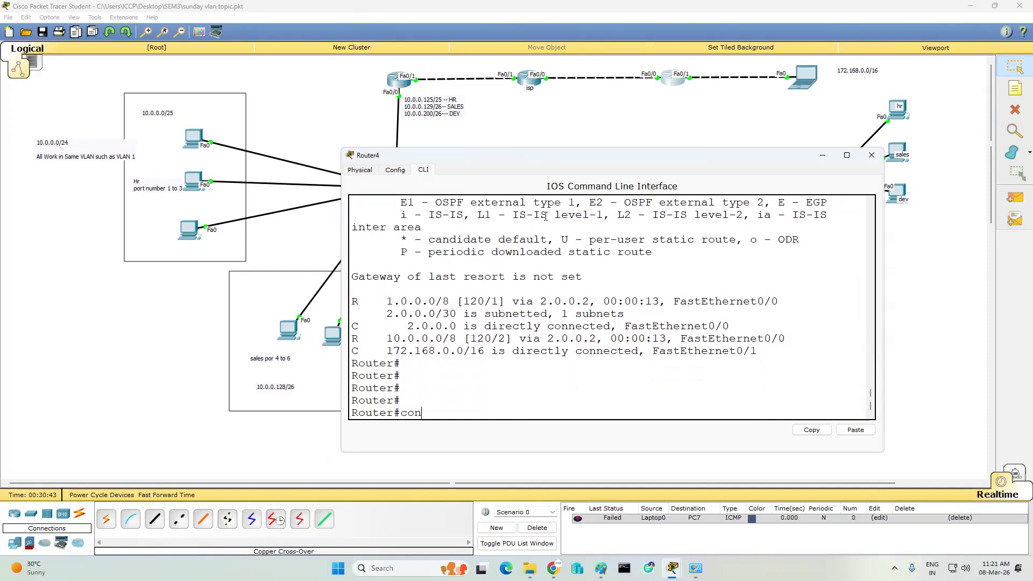
pyautogui.press('Return')
pyautogui.write('rout')
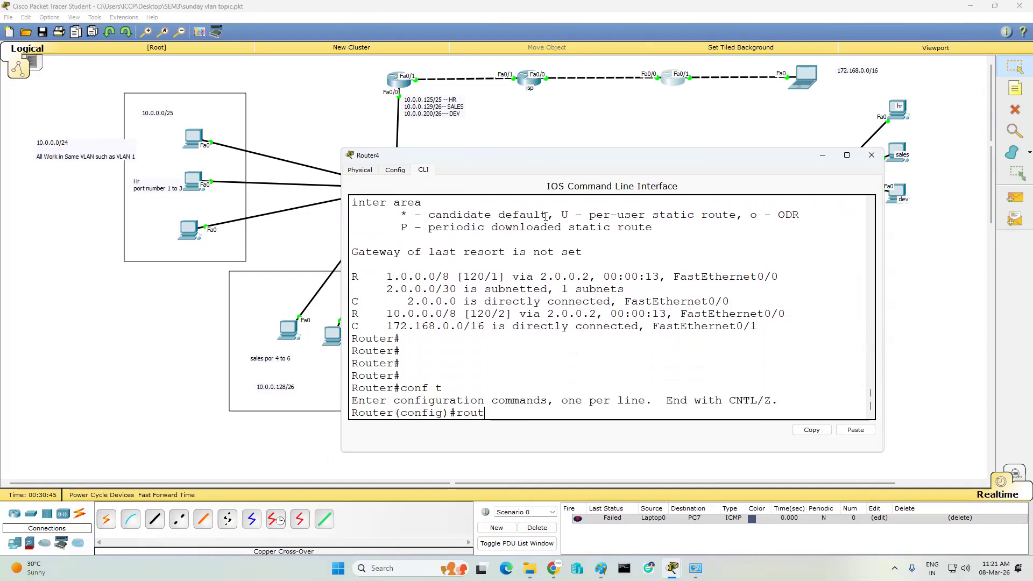
pyautogui.write('er rip')
pyautogui.press('Return')
pyautogui.write('ver')
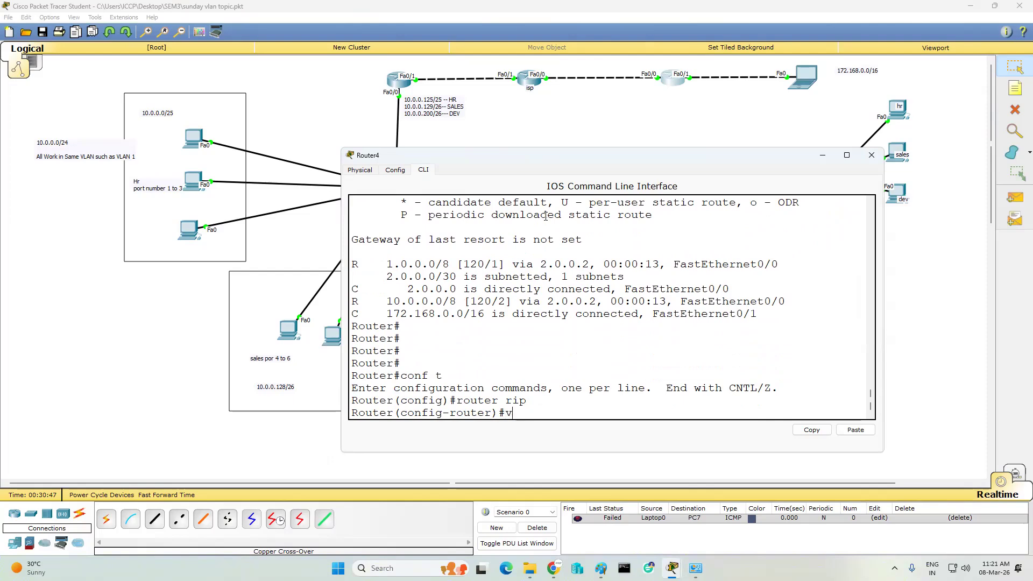
pyautogui.press('Tab')
pyautogui.write('2')
pyautogui.press('Return')
# - Disable auto-summary on Router4, leave configuration mode and save the configuration with wr
pyautogui.press('Return')
pyautogui.write('no au')
pyautogui.press('Tab')
pyautogui.press('Return')
pyautogui.press('Return')
pyautogui.press('Return')
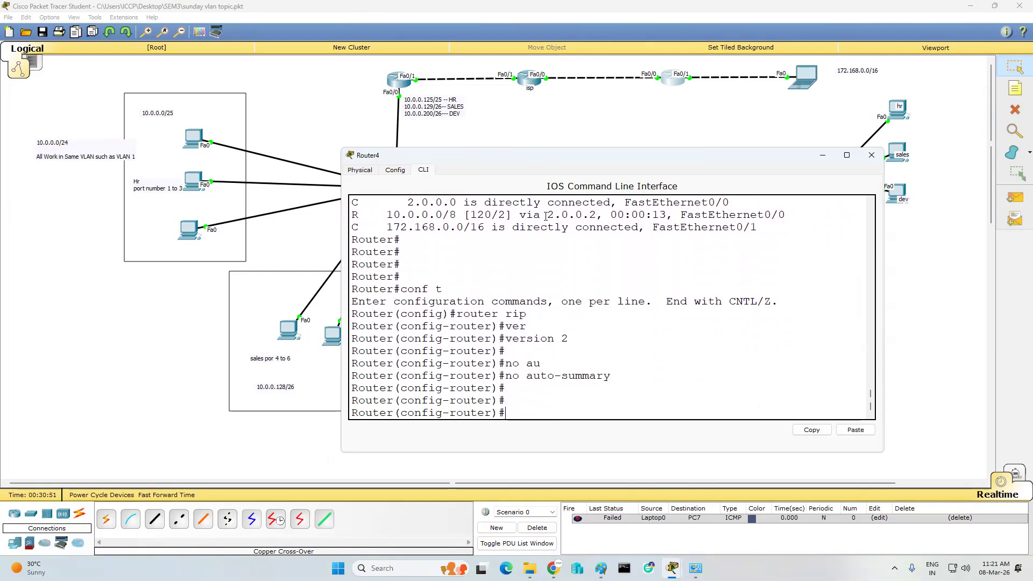
pyautogui.write('end')
pyautogui.press('Return')
pyautogui.write('wr')
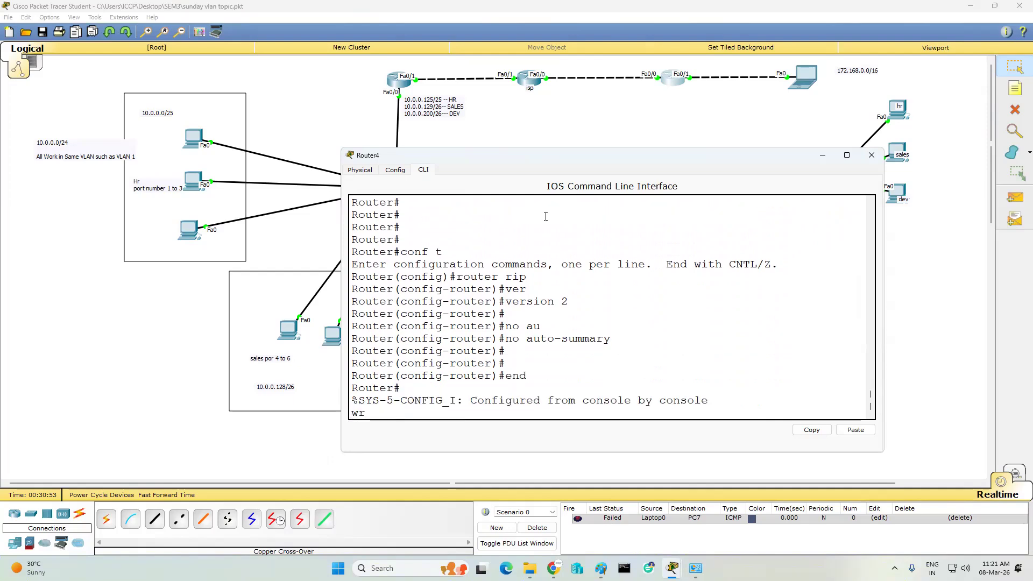
pyautogui.press('Return')
pyautogui.press('Return')
pyautogui.press('Return')
pyautogui.press('Return')
pyautogui.press('Return')
pyautogui.write('sh')
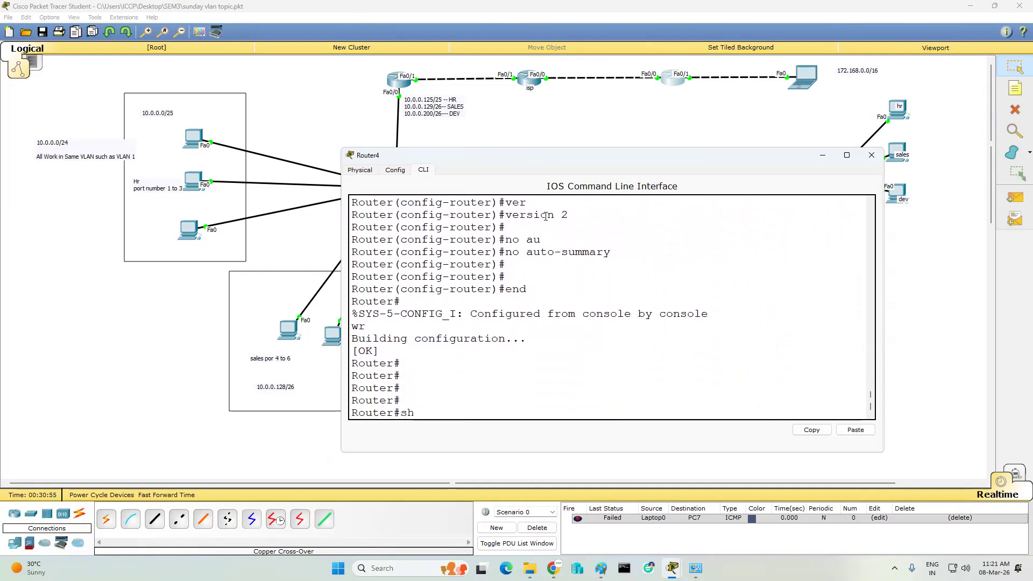
pyautogui.write(' ip route')
pyautogui.press('Return')
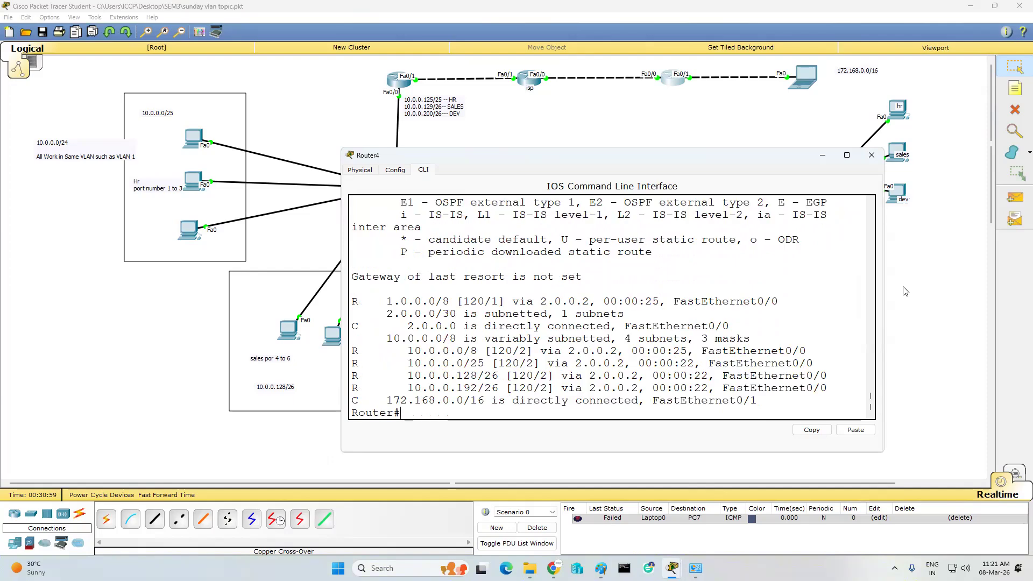
# - Verify Router4's routing table lists the 10.0.0.0/25, 10.0.0.128/26 and 10.0.0.192/26 routes
pyautogui.moveTo(884, 277); pyautogui.dragTo(944, 278)
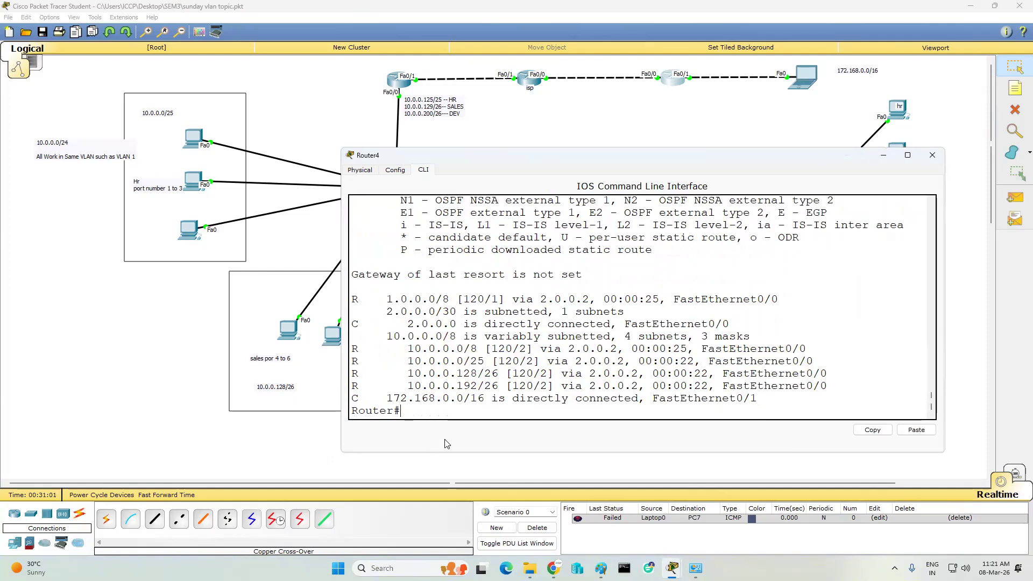
pyautogui.moveTo(409, 363); pyautogui.dragTo(495, 365)
pyautogui.moveTo(412, 380); pyautogui.dragTo(825, 375)
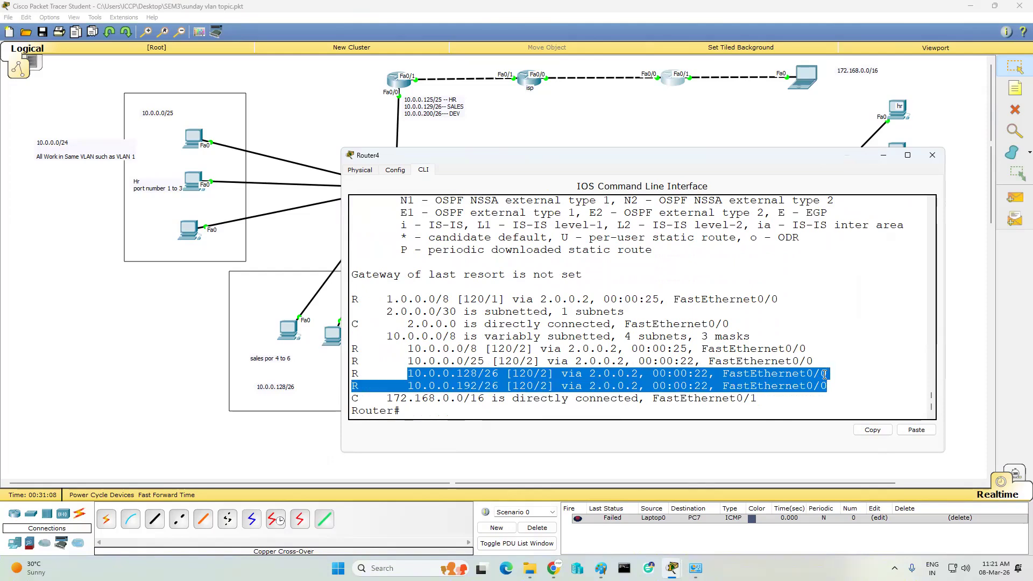
pyautogui.moveTo(405, 347); pyautogui.dragTo(819, 337)
pyautogui.click(861, 299)
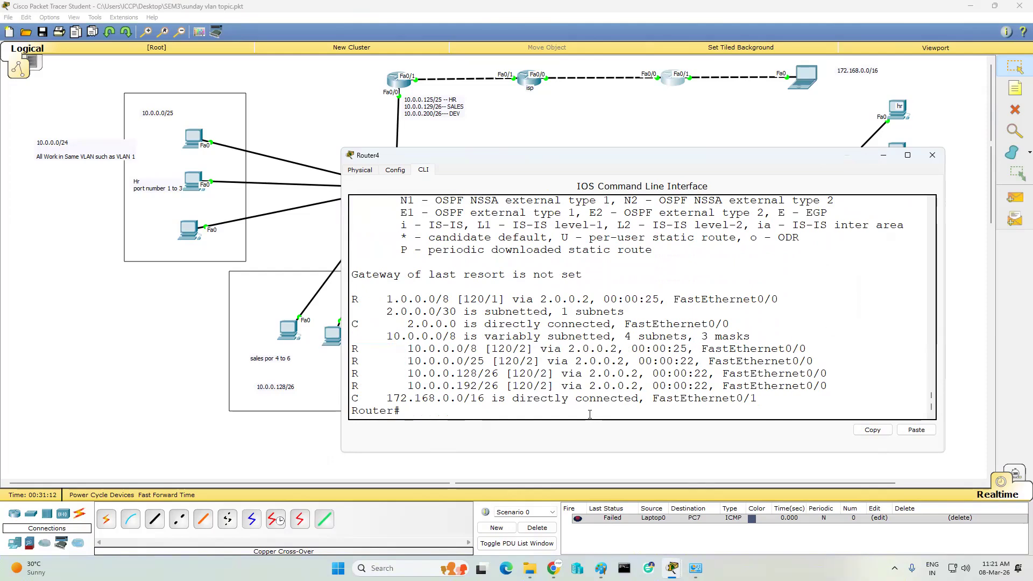
# - Review Router4's running configuration to confirm RIP version 2 with no auto-summary
pyautogui.press('Return')
pyautogui.press('Return')
pyautogui.press('Return')
pyautogui.write('sh')
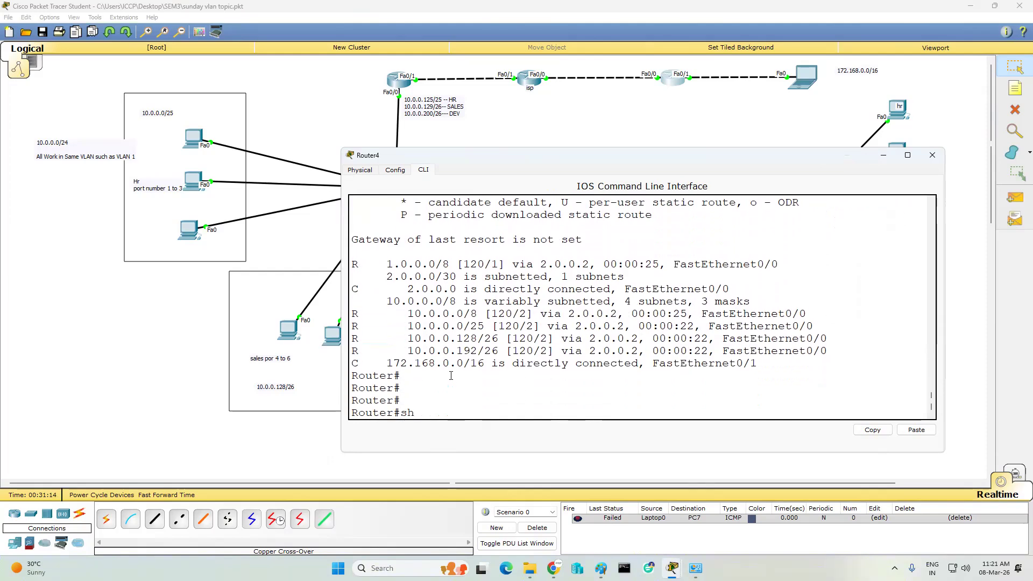
pyautogui.write(' run')
pyautogui.press('Return')
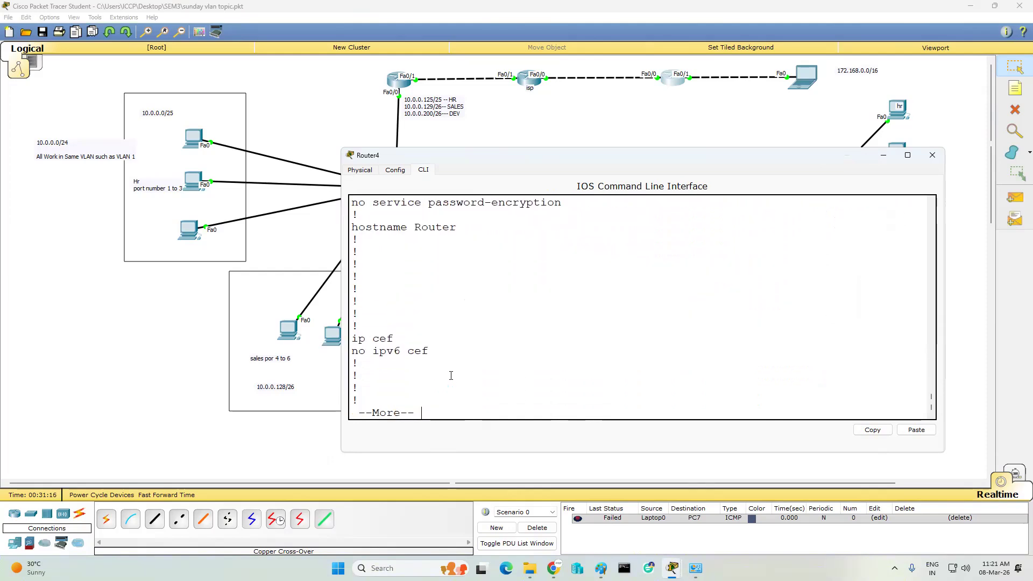
pyautogui.press('Return')
pyautogui.press('Return')
pyautogui.press('Return')
pyautogui.press('Return')
pyautogui.press('Return')
pyautogui.press('Return')
pyautogui.press('Return')
pyautogui.press('Return')
pyautogui.press('Return')
pyautogui.press('Return')
pyautogui.press('Return')
pyautogui.press('Return')
pyautogui.press('Return')
pyautogui.press('Return')
pyautogui.press('Return')
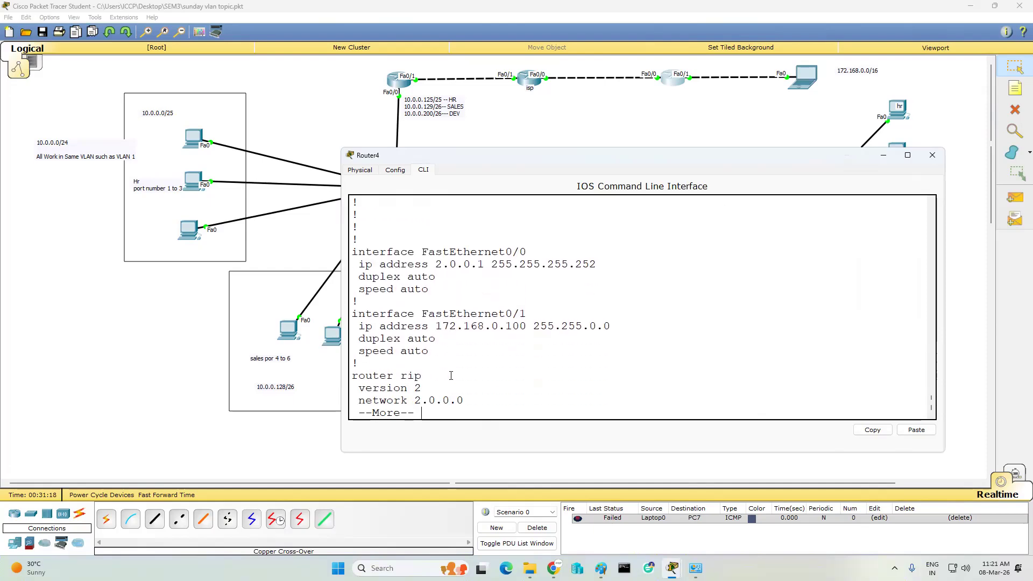
pyautogui.press('Return')
pyautogui.press('Return')
pyautogui.press('Return')
pyautogui.press('Return')
pyautogui.press('Return')
pyautogui.press('Return')
pyautogui.press('Return')
pyautogui.press('Return')
pyautogui.press('Return')
pyautogui.press('Return')
pyautogui.press('Return')
pyautogui.press('Return')
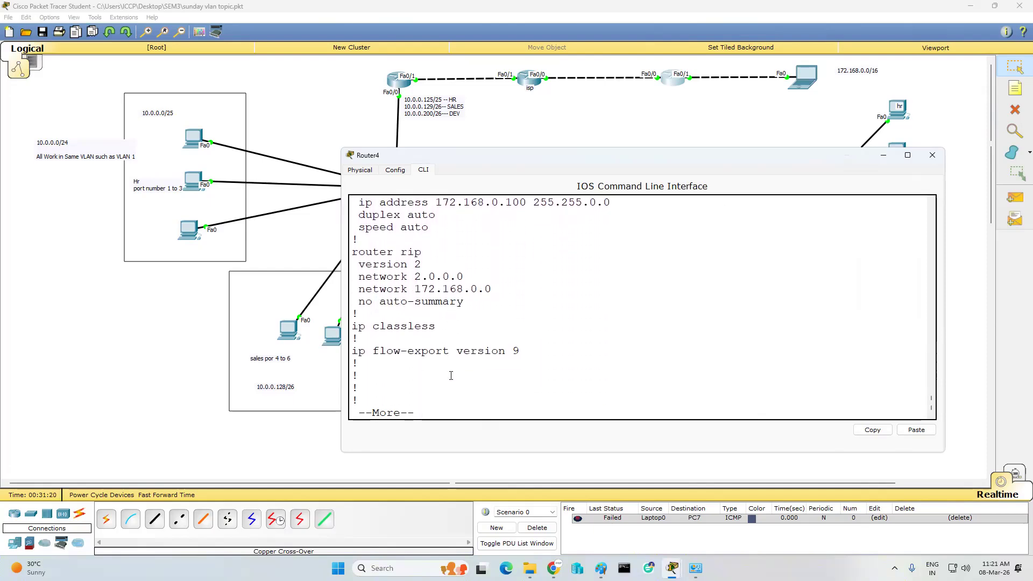
pyautogui.press('Return')
pyautogui.press('Return')
pyautogui.press('Return')
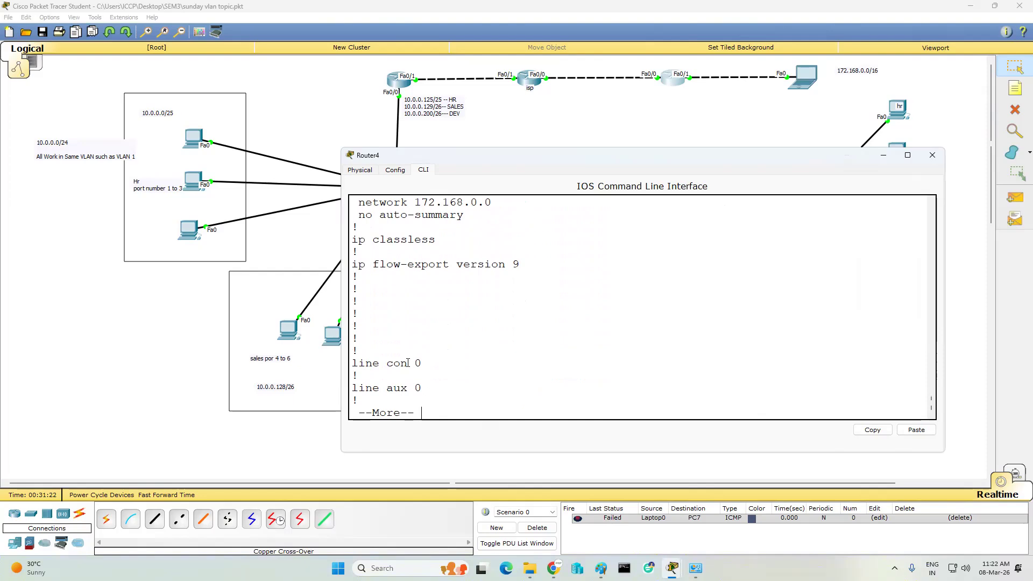
pyautogui.scroll(2, 425, 352)
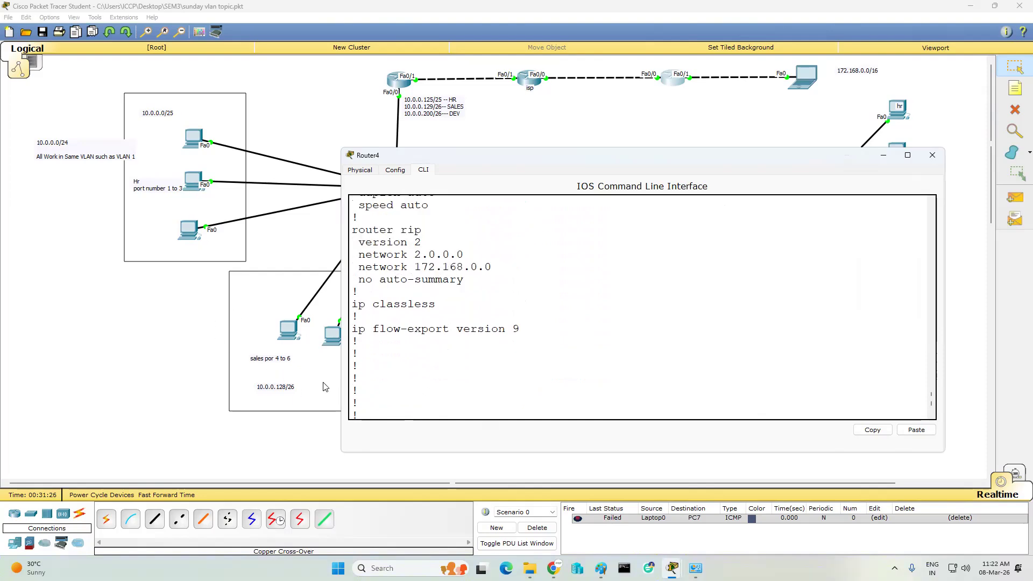
# - Close Router4's window and open Router0's configuration window beside the topology
pyautogui.click(935, 161)
pyautogui.click(398, 79)
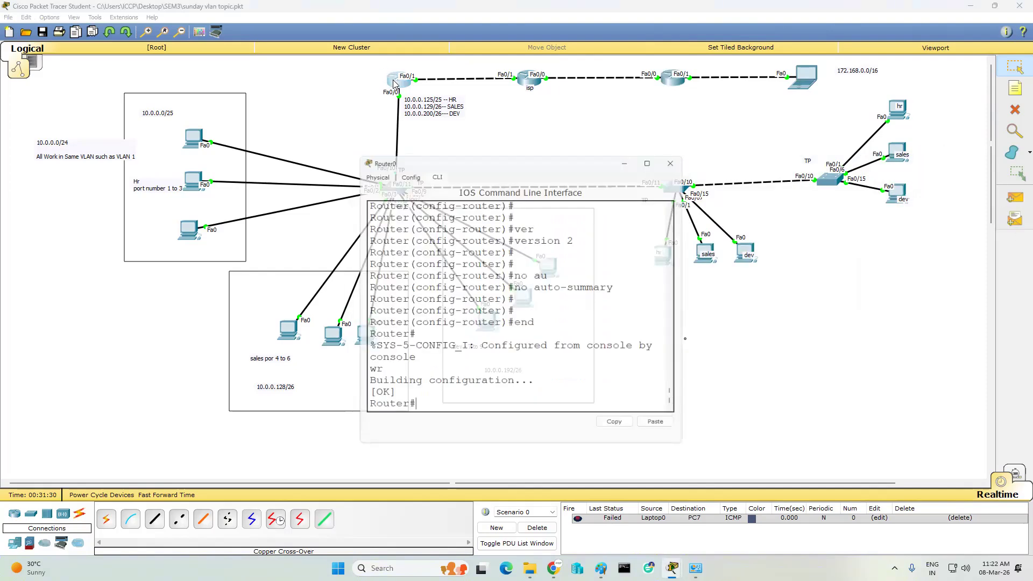
pyautogui.moveTo(499, 158); pyautogui.dragTo(682, 158)
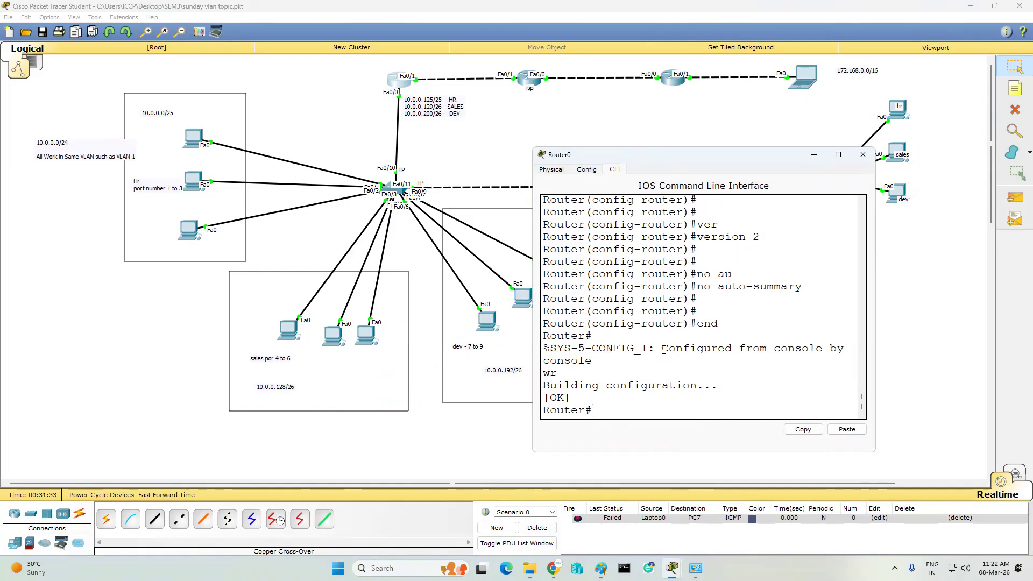
# - Show Router0's running configuration and highlight its network 10.0.0.0 RIP entry
pyautogui.press('Return')
pyautogui.press('Return')
pyautogui.press('Return')
pyautogui.write('sh')
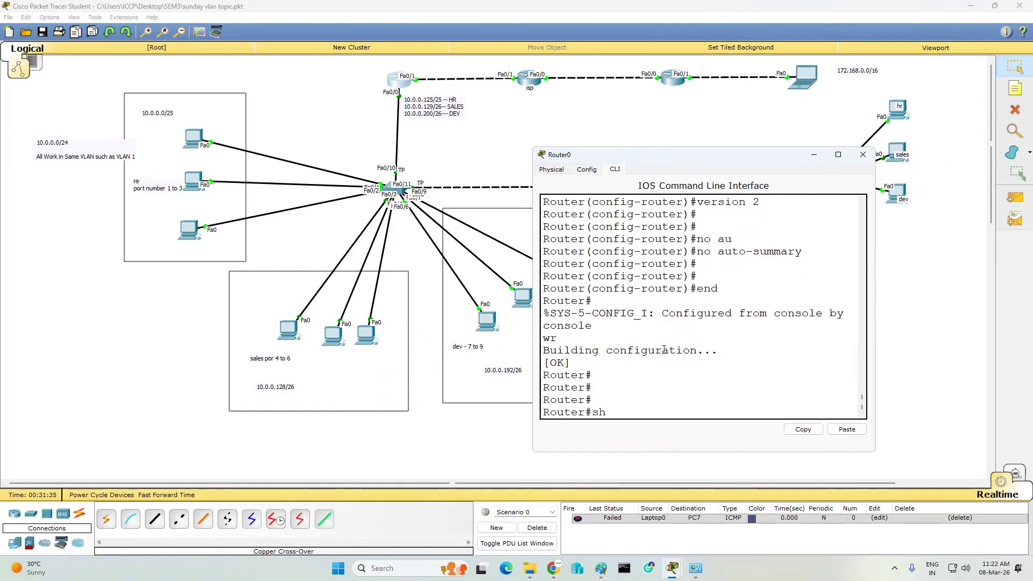
pyautogui.write(' run')
pyautogui.press('Return')
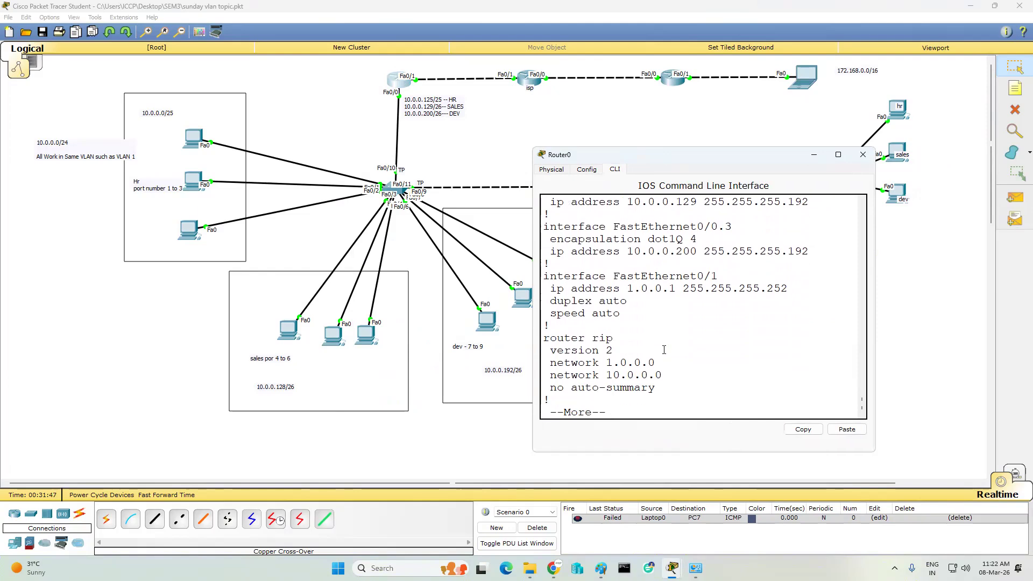
pyautogui.press('Return')
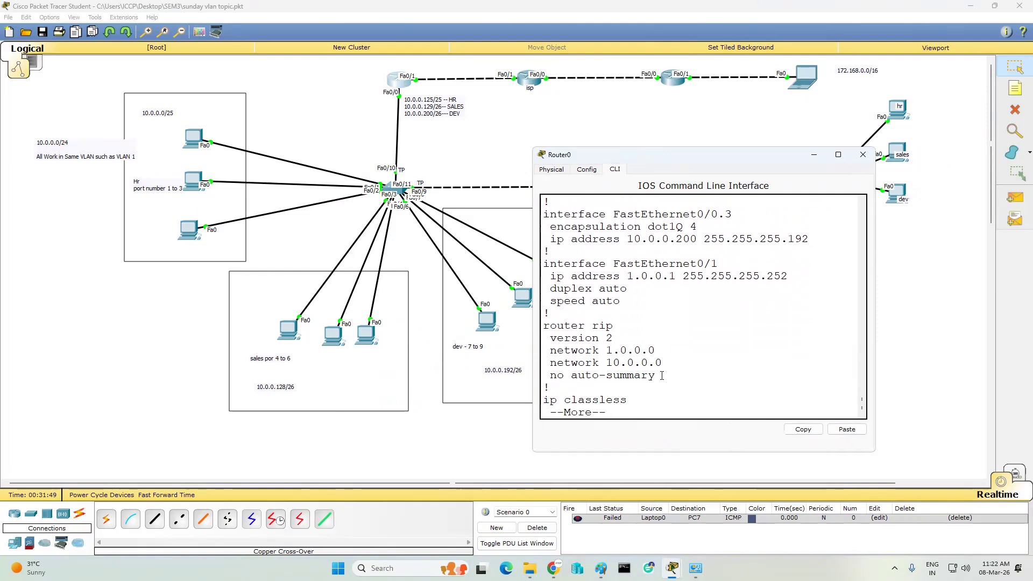
pyautogui.moveTo(662, 363); pyautogui.dragTo(606, 355)
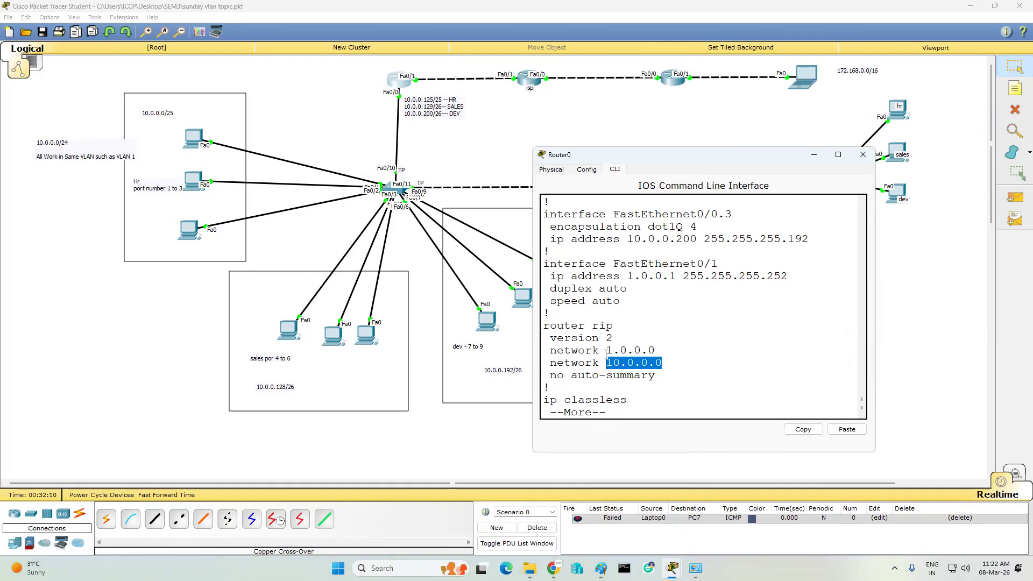
# - Page through the remainder of Router0's running configuration
pyautogui.press('Return')
pyautogui.press('Return')
pyautogui.press('Return')
pyautogui.press('Return')
pyautogui.press('Return')
pyautogui.press('Return')
pyautogui.press('Return')
pyautogui.press('Return')
pyautogui.press('Return')
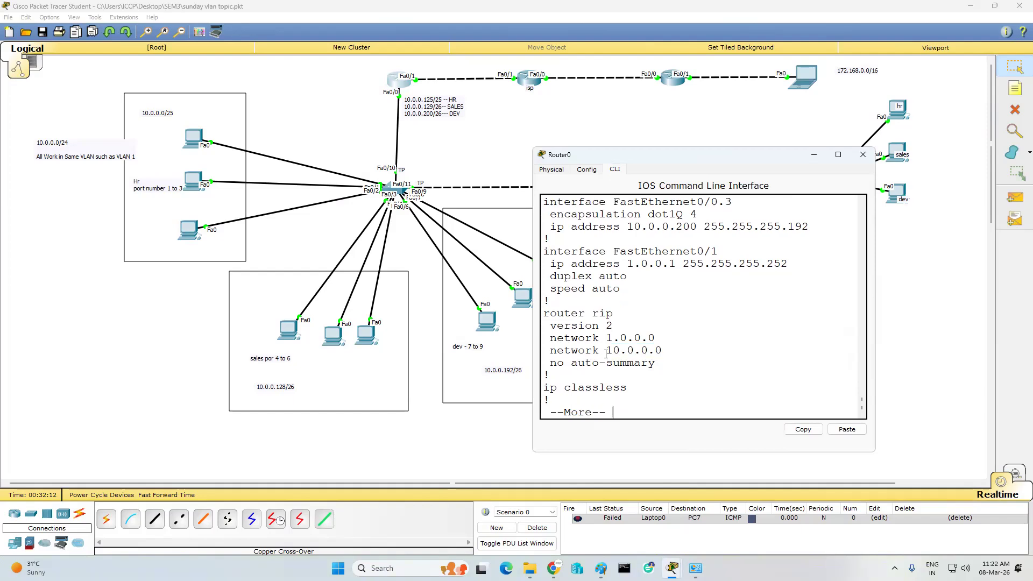
pyautogui.press('Return')
pyautogui.press('Return')
pyautogui.press('Return')
pyautogui.press('Return')
pyautogui.press('Return')
pyautogui.press('Return')
pyautogui.press('Return')
pyautogui.press('Return')
pyautogui.press('Return')
pyautogui.press('Return')
pyautogui.press('Return')
pyautogui.press('Return')
pyautogui.press('Return')
pyautogui.press('Return')
pyautogui.press('Return')
pyautogui.press('Return')
pyautogui.press('Return')
pyautogui.press('Return')
pyautogui.press('Return')
pyautogui.press('Return')
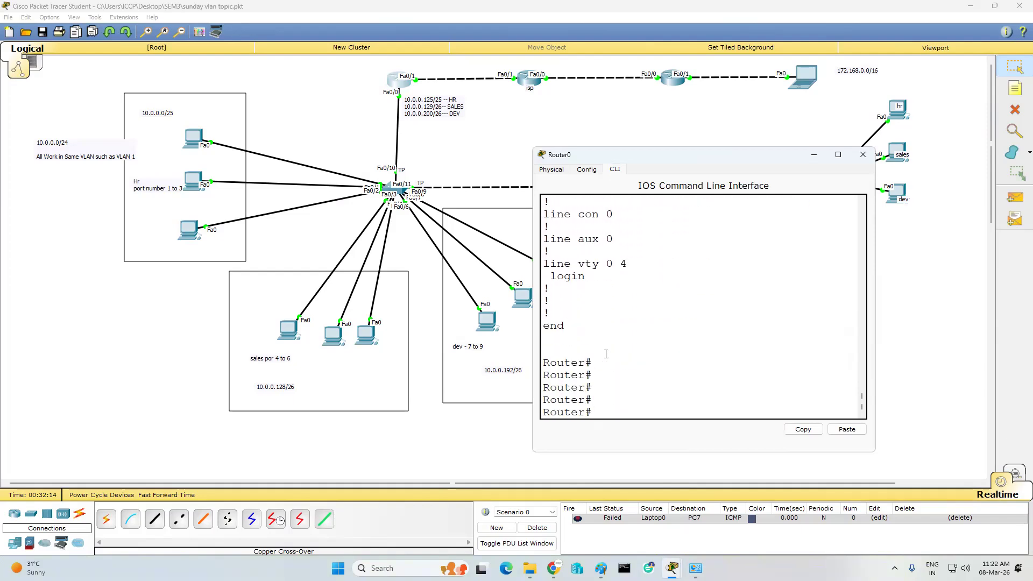
# - Enter Router0's RIP routing process and set it to version 2
pyautogui.write('conf t')
pyautogui.press('Return')
pyautogui.press('Return')
pyautogui.press('Return')
pyautogui.press('Return')
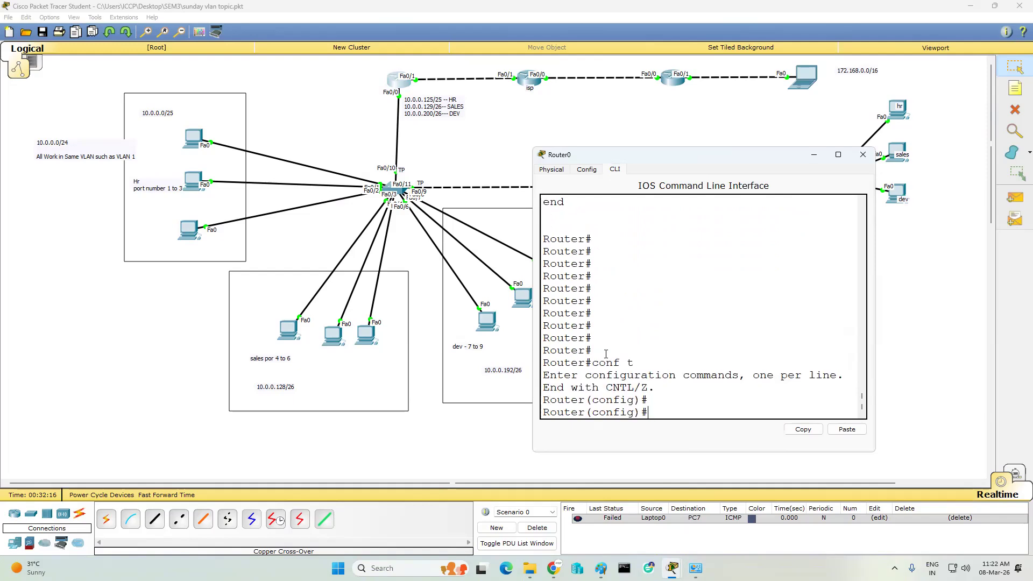
pyautogui.write('rou')
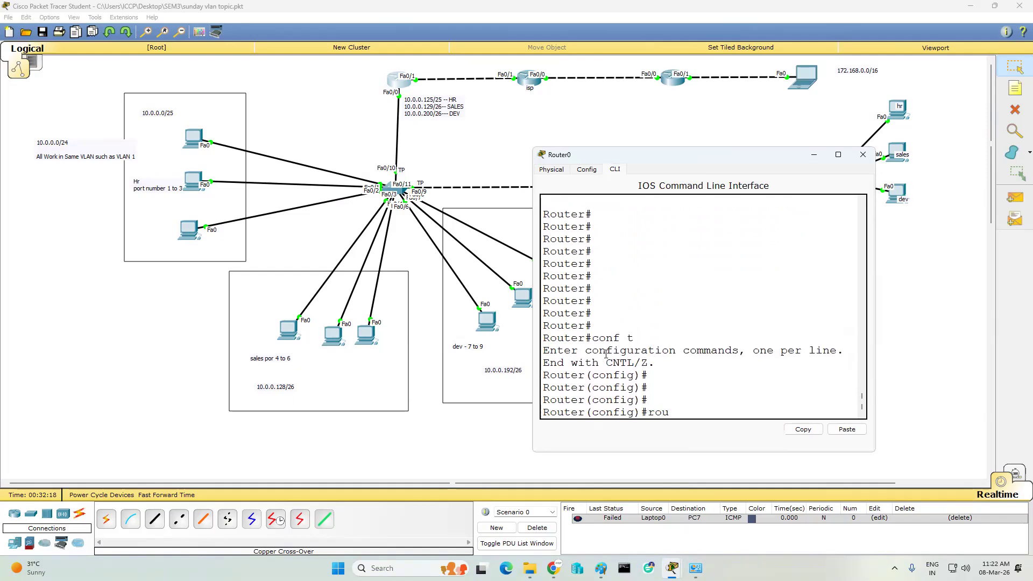
pyautogui.write('ter rip')
pyautogui.press('Return')
pyautogui.press('Return')
pyautogui.press('Return')
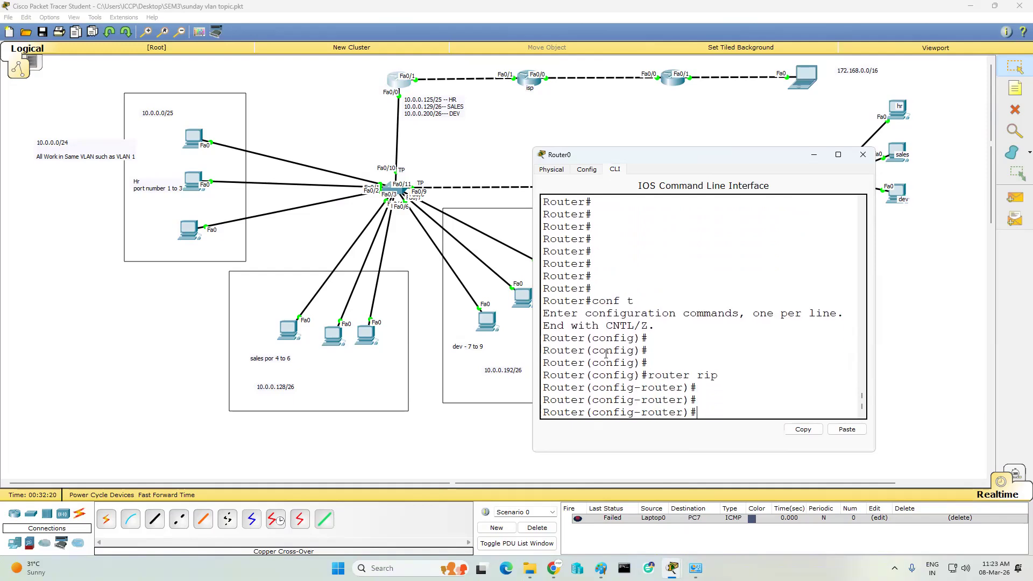
pyautogui.write('ver')
pyautogui.press('Tab')
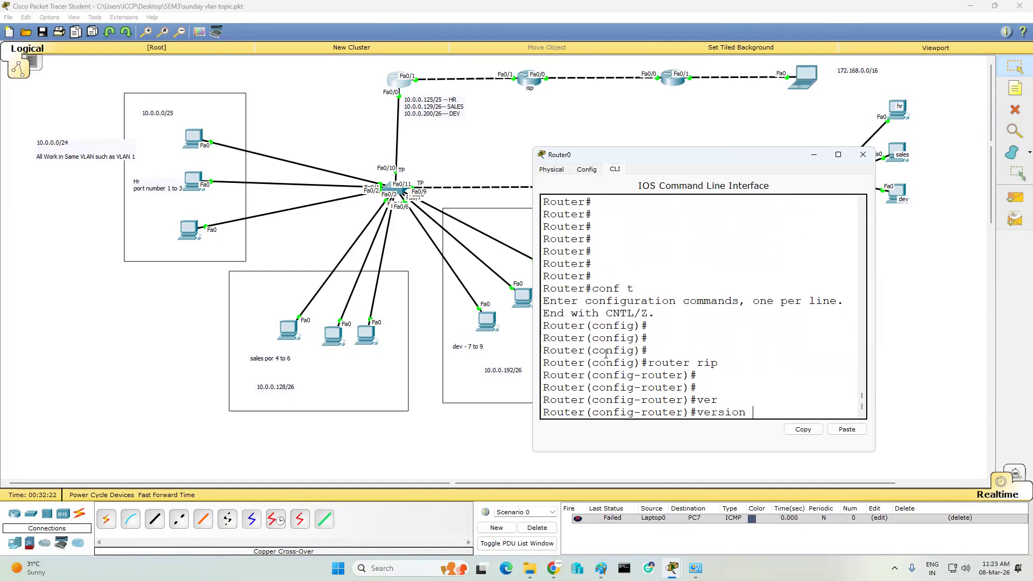
pyautogui.write('2')
pyautogui.press('Return')
pyautogui.press('Return')
pyautogui.press('Return')
# - Remove network 10.0.0.0 from Router0's RIP configuration
pyautogui.write('net')
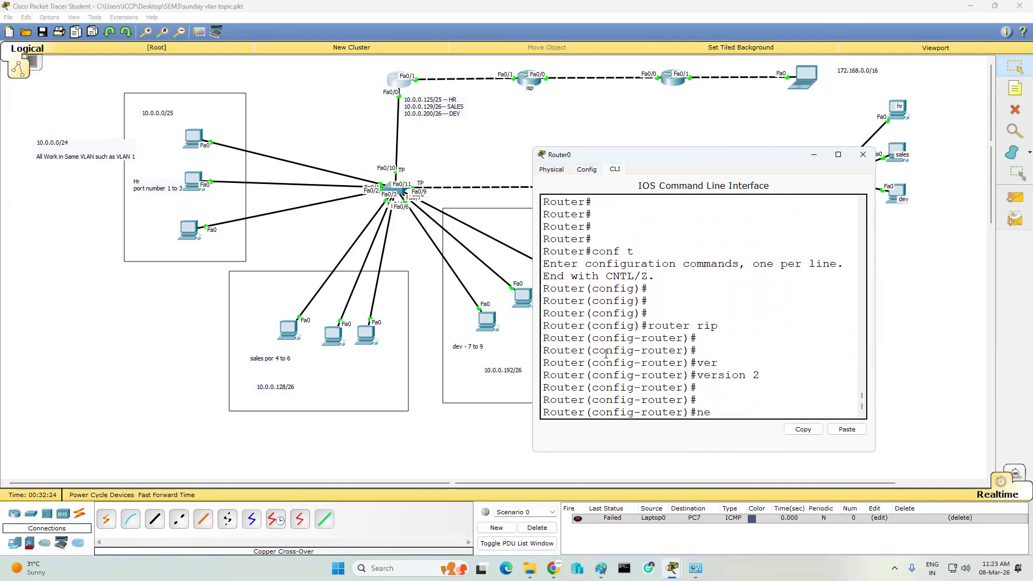
pyautogui.press('Tab')
pyautogui.write('10.0.0.0')
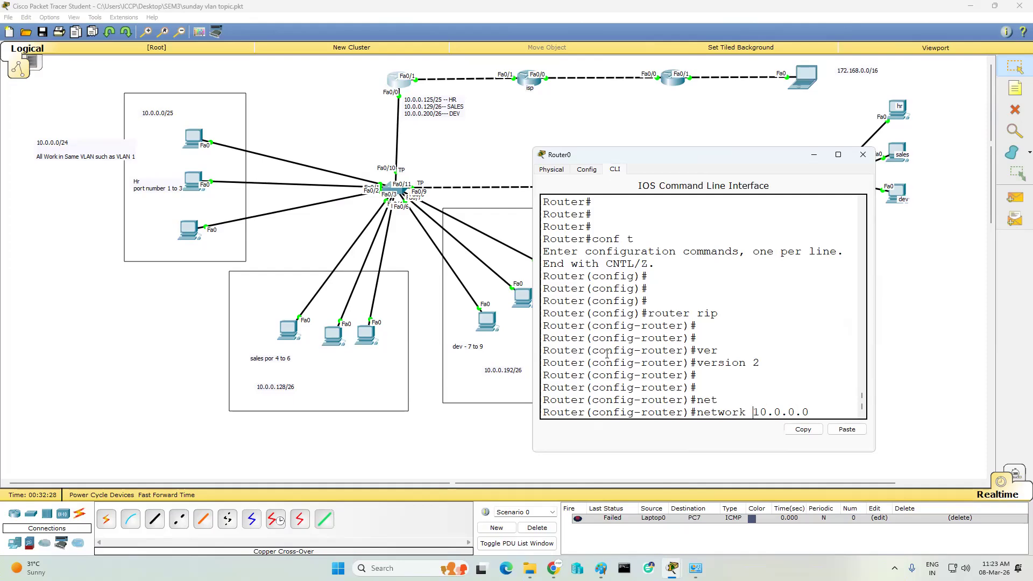
pyautogui.press('Home')
pyautogui.write('no')
pyautogui.press('Return')
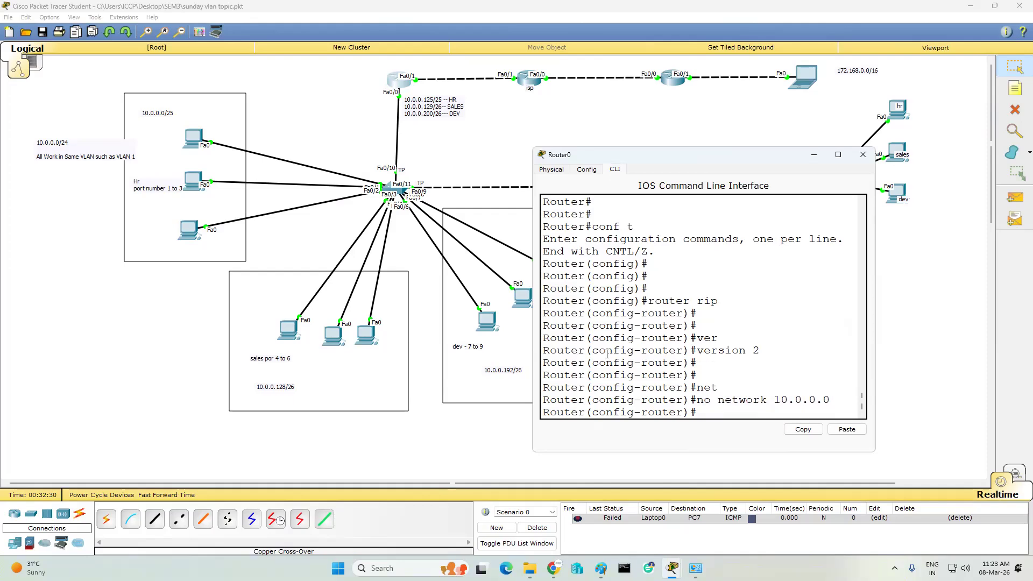
pyautogui.press('Return')
# - Advertise network 10.0.0.128 in Router0's RIP process
pyautogui.write('net')
pyautogui.press('Tab')
pyautogui.write('1')
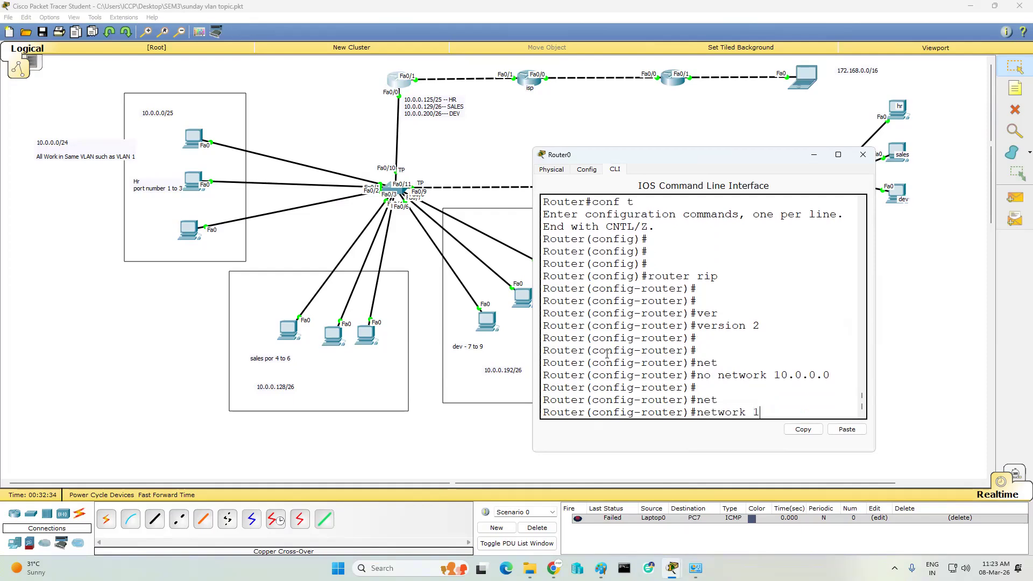
pyautogui.write('0.0.0.128')
pyautogui.press('Return')
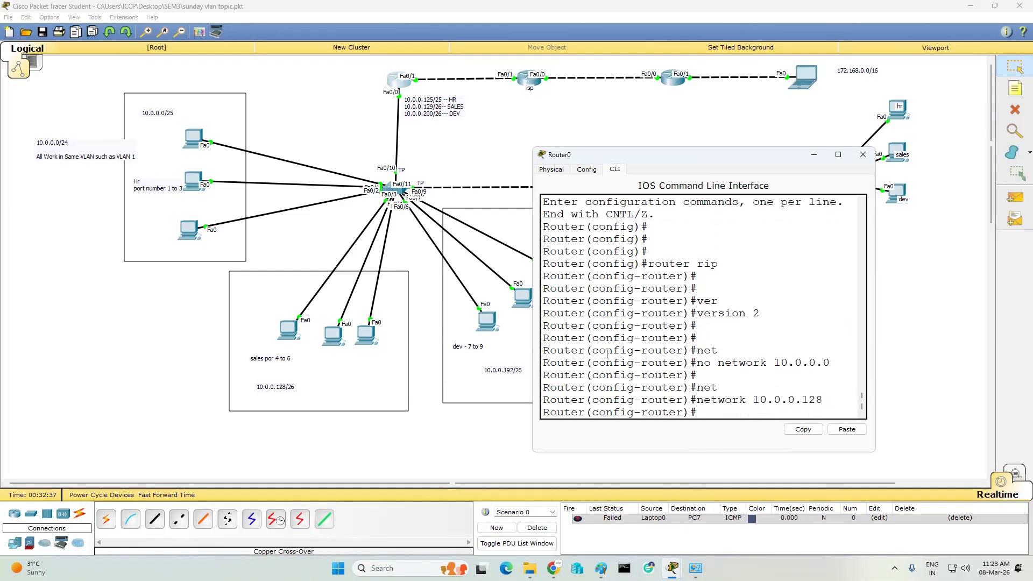
# - Exit configuration mode, save with wr, and enter sh ip route
pyautogui.write('end')
pyautogui.press('Return')
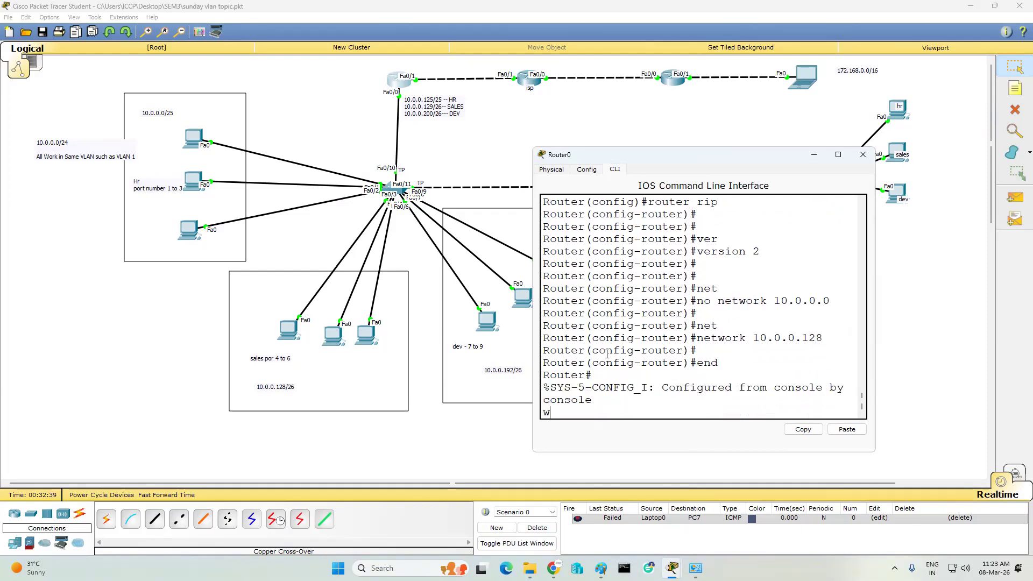
pyautogui.write('wr')
pyautogui.press('Return')
pyautogui.press('Return')
pyautogui.press('Return')
pyautogui.press('Return')
pyautogui.write('sh ip route')
pyautogui.press('Return')
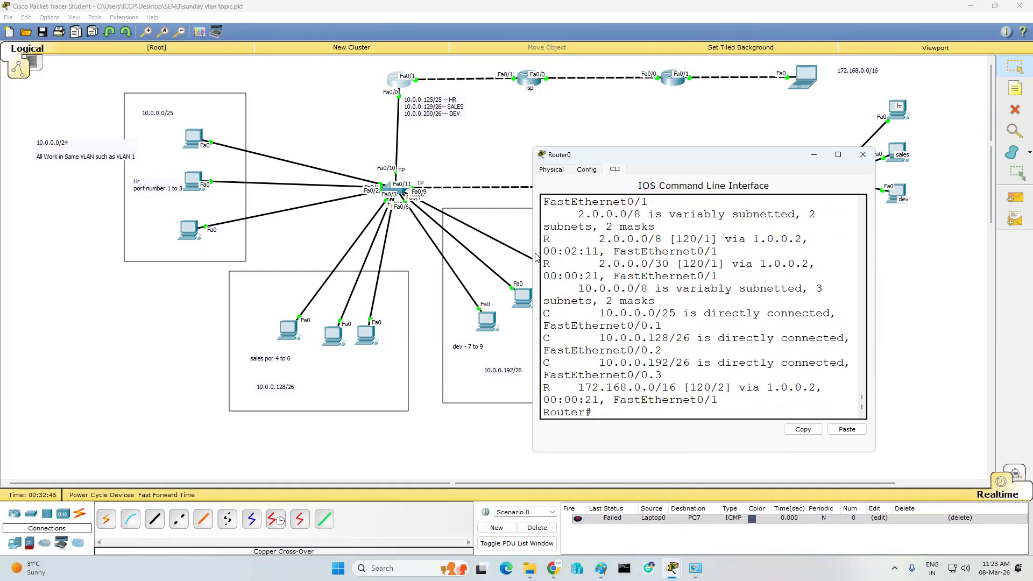
# - Widen Router0's window and highlight the RIP route to 172.168.0.0/16
pyautogui.moveTo(532, 253); pyautogui.dragTo(252, 282)
pyautogui.moveTo(295, 393); pyautogui.dragTo(445, 398)
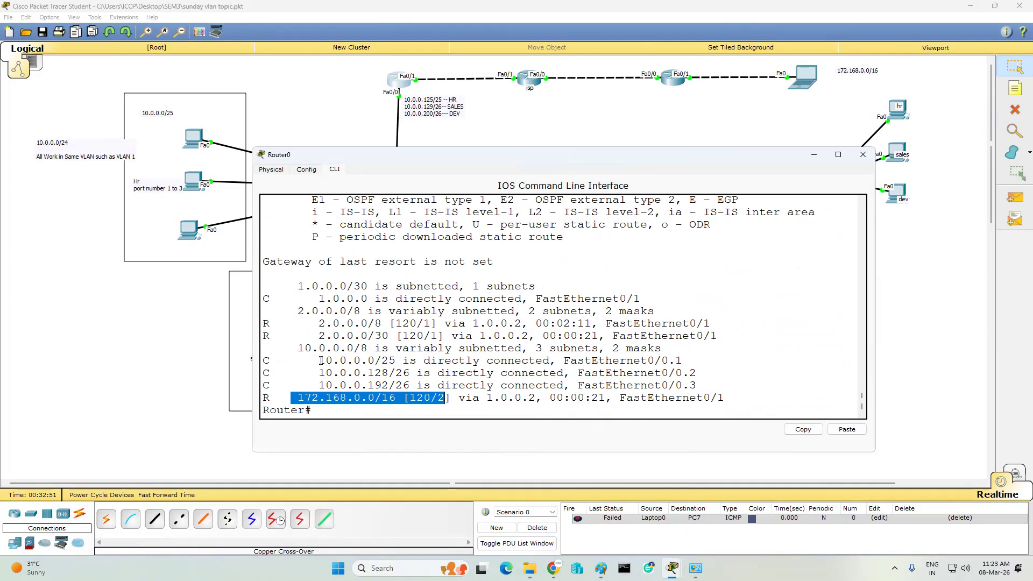
pyautogui.click(730, 313)
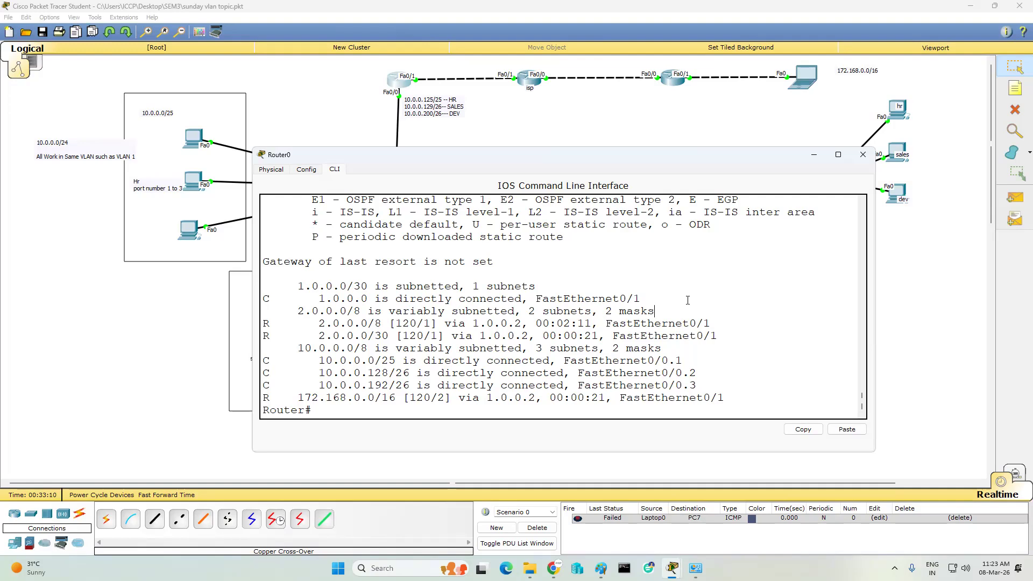
# - Rerun sh ip route several times to confirm the RIP routes, then close Router0's window
pyautogui.press('Return')
pyautogui.press('Return')
pyautogui.press('Return')
pyautogui.press('Return')
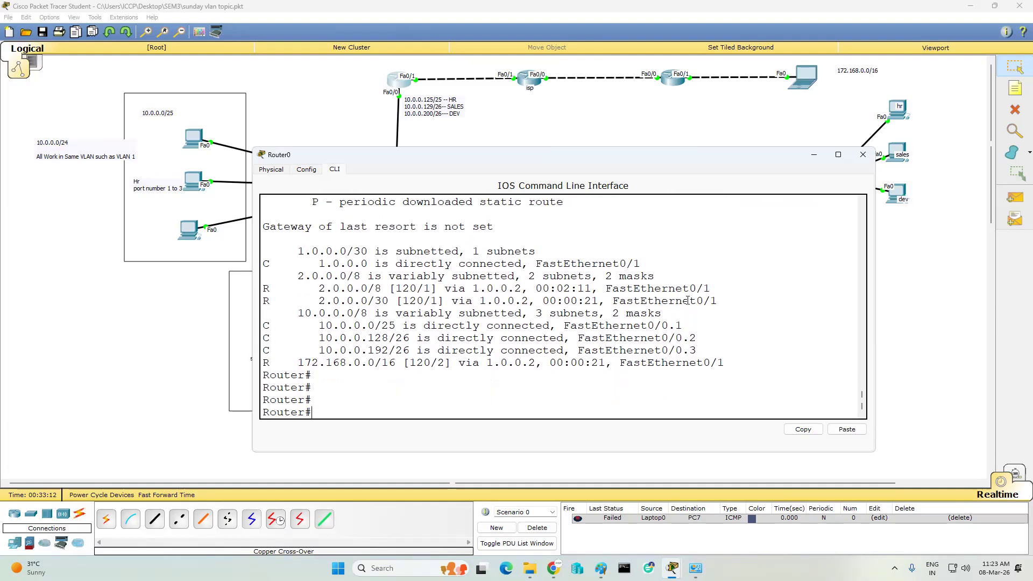
pyautogui.write('sh ip route')
pyautogui.press('Return')
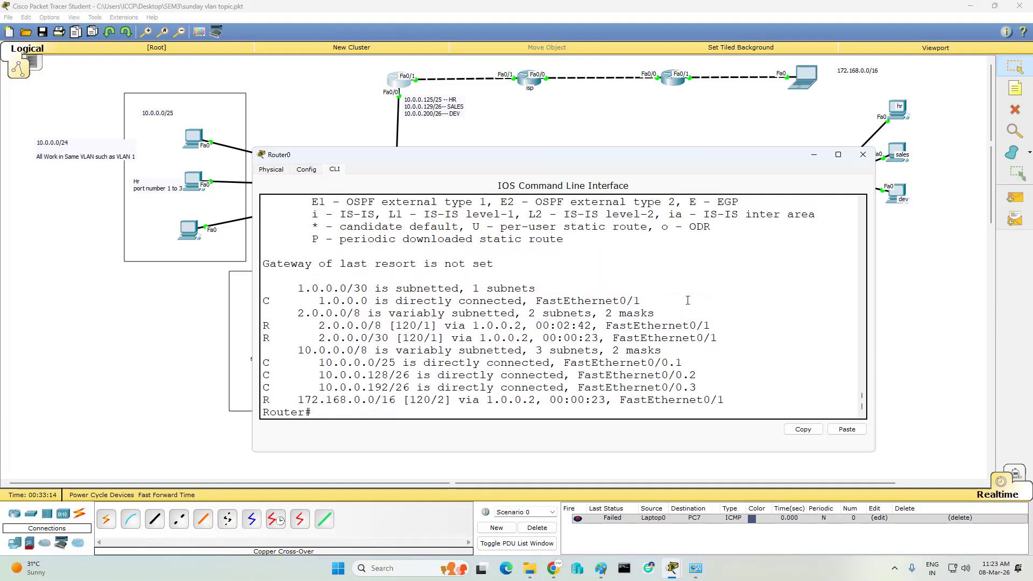
pyautogui.press('Up')
pyautogui.press('Return')
pyautogui.press('Up')
pyautogui.press('Return')
pyautogui.press('Return')
pyautogui.press('Up')
pyautogui.press('Return')
pyautogui.click(862, 154)
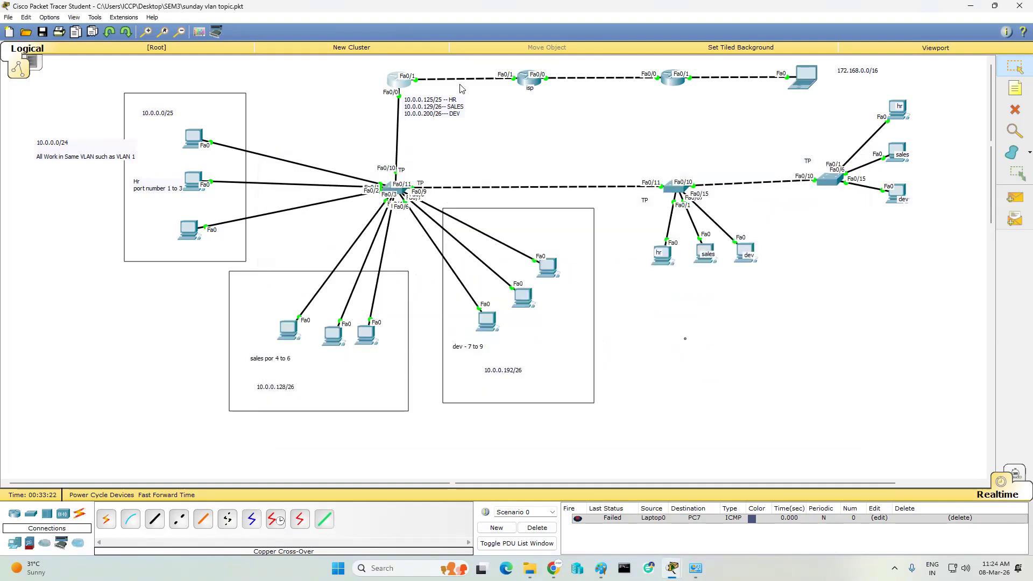